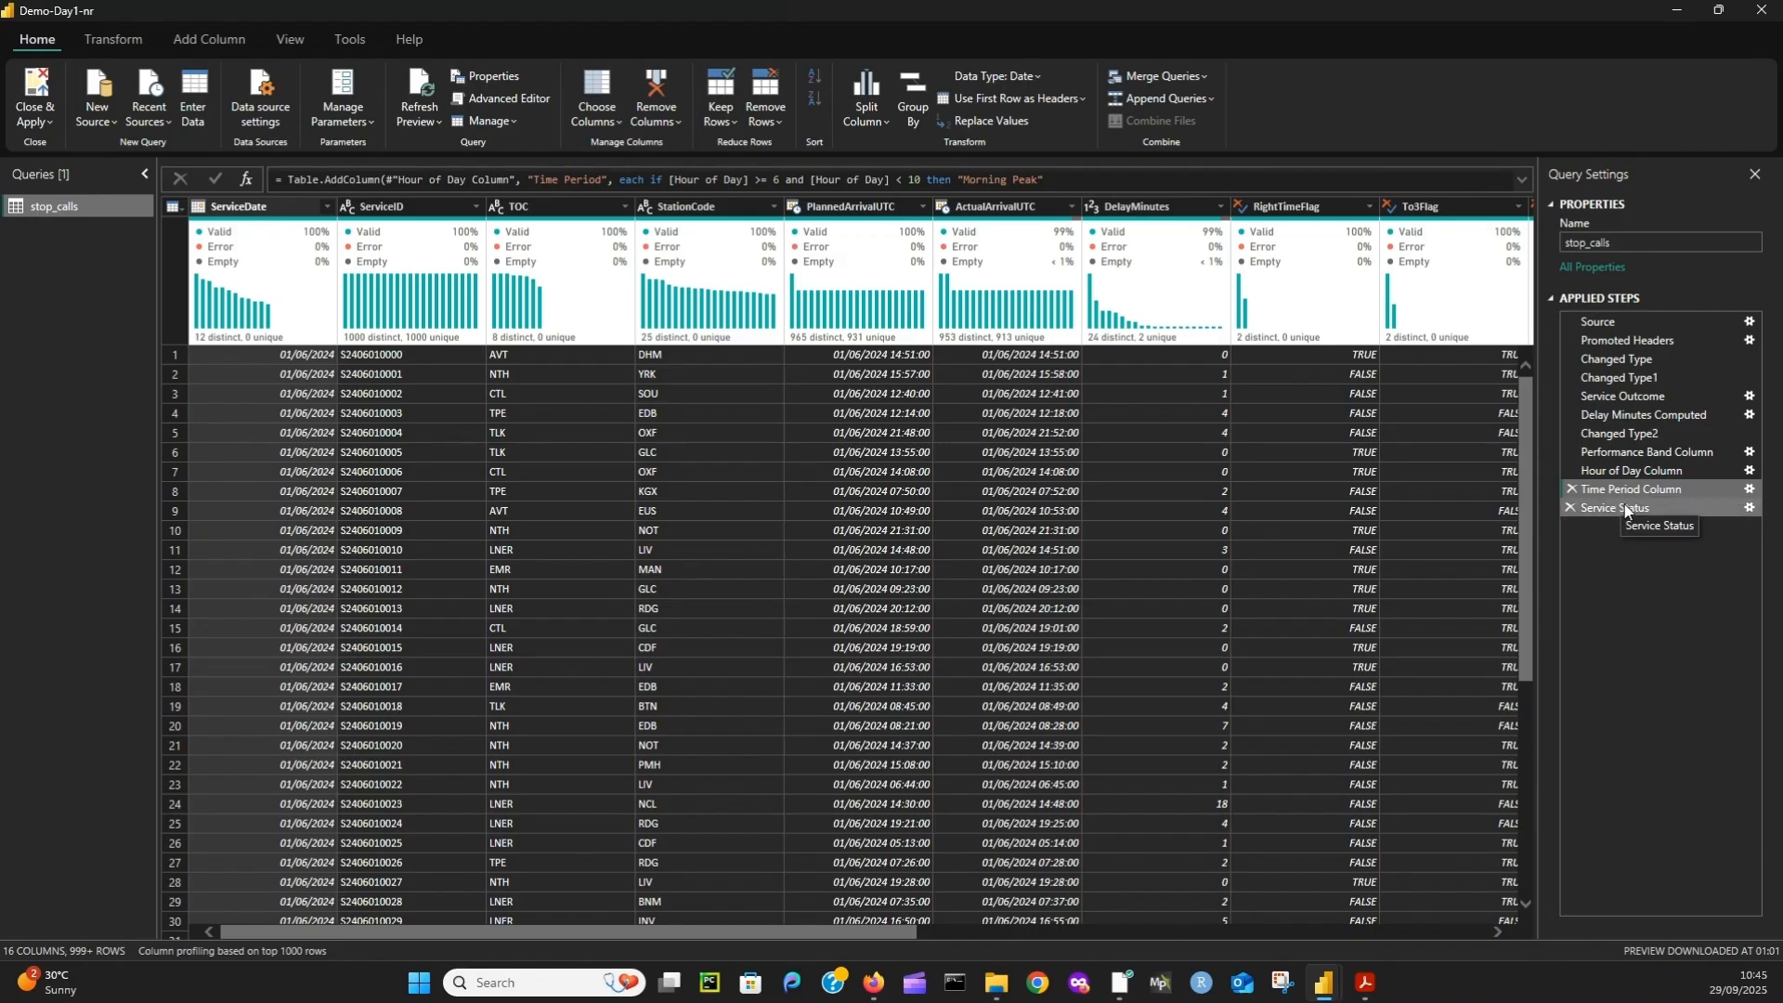
drag(1632, 499, 1641, 500)
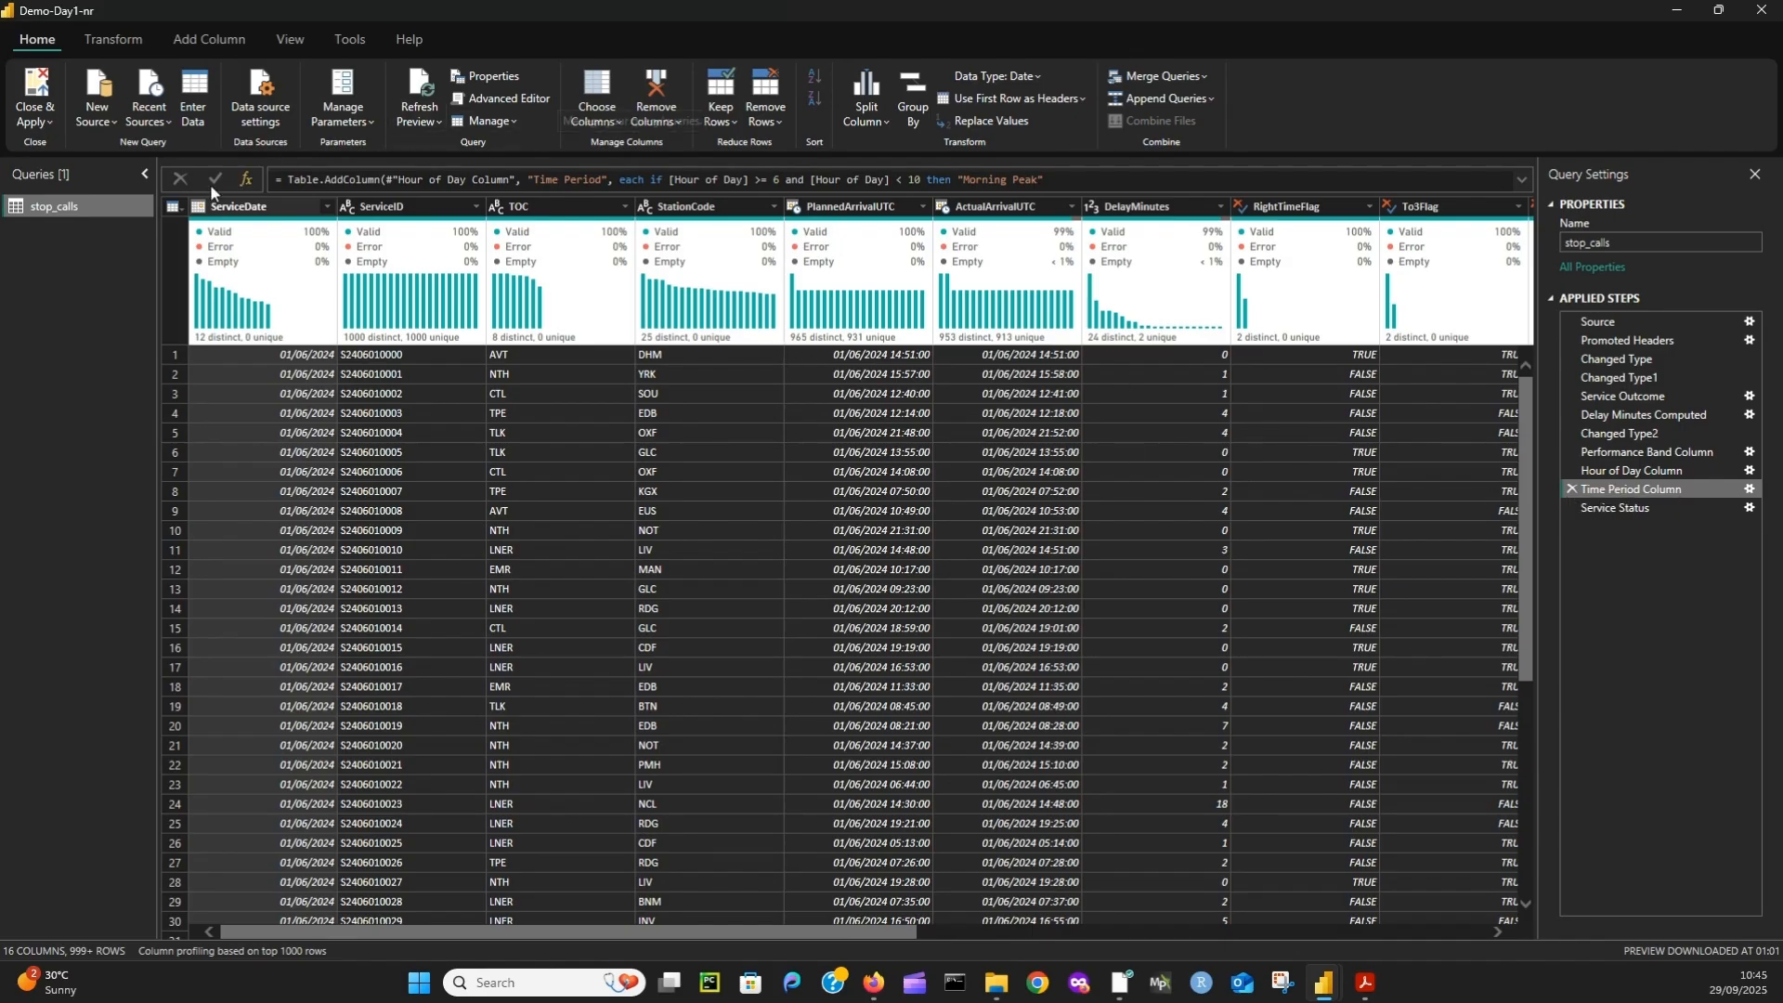
click(203, 40)
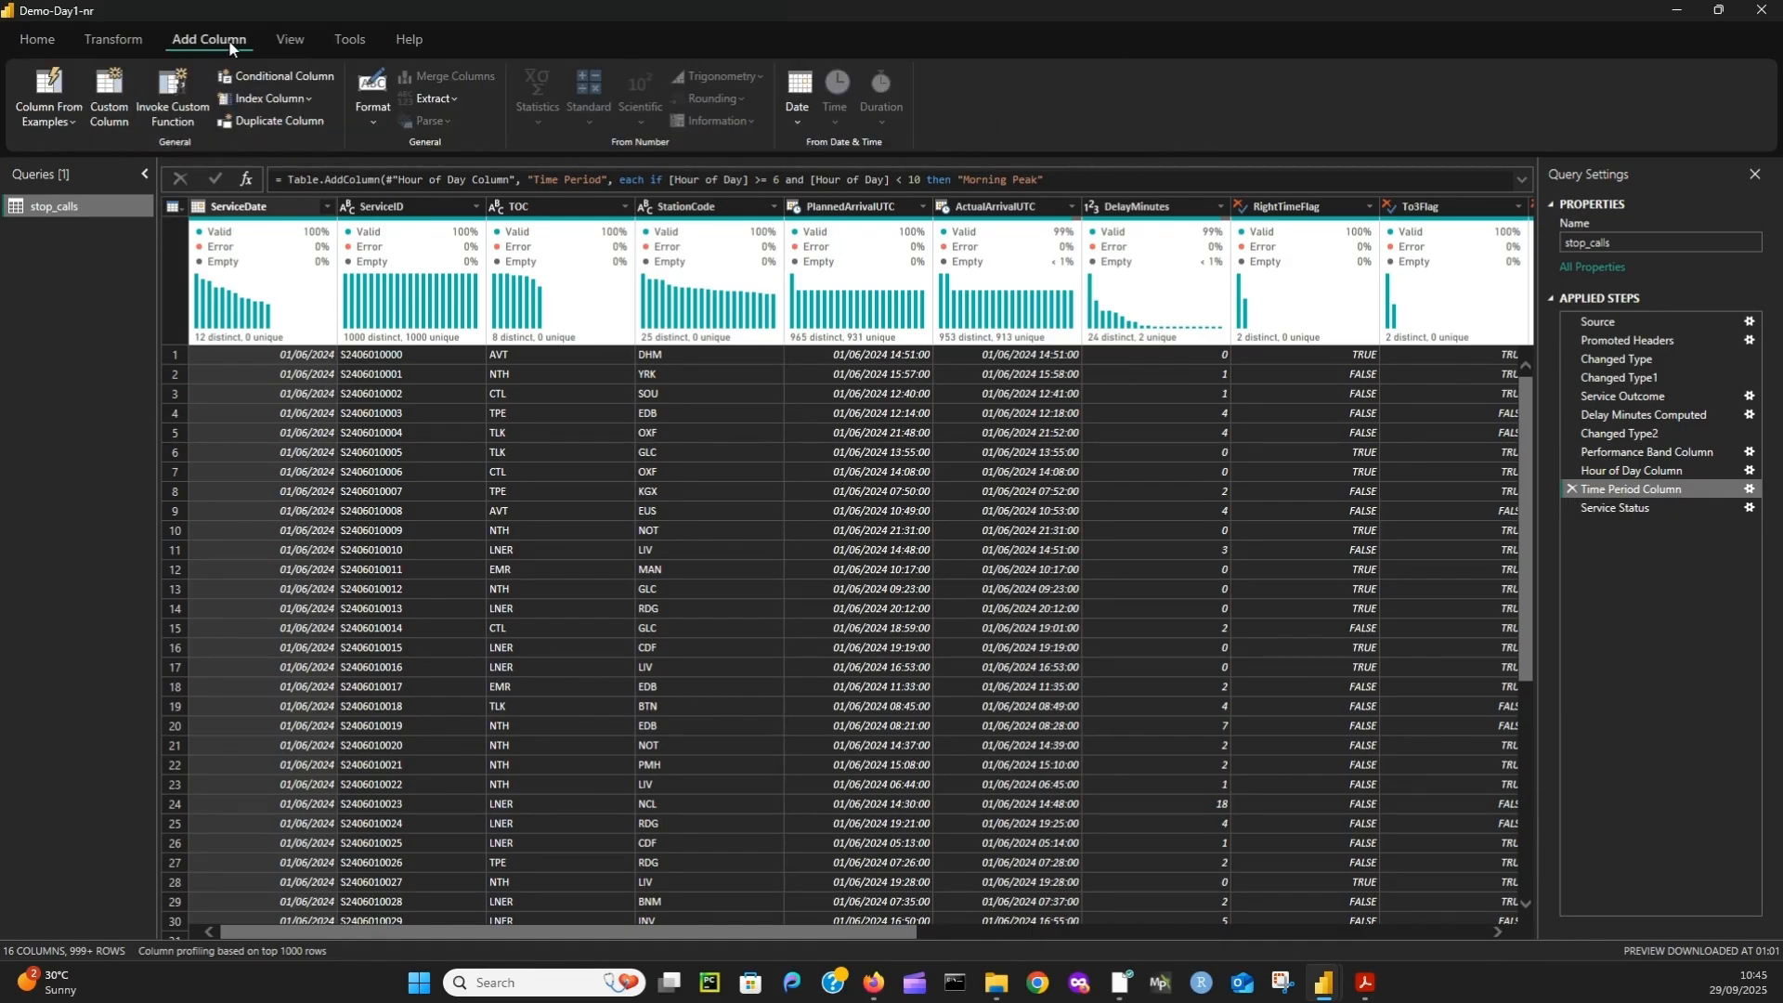
click(112, 109)
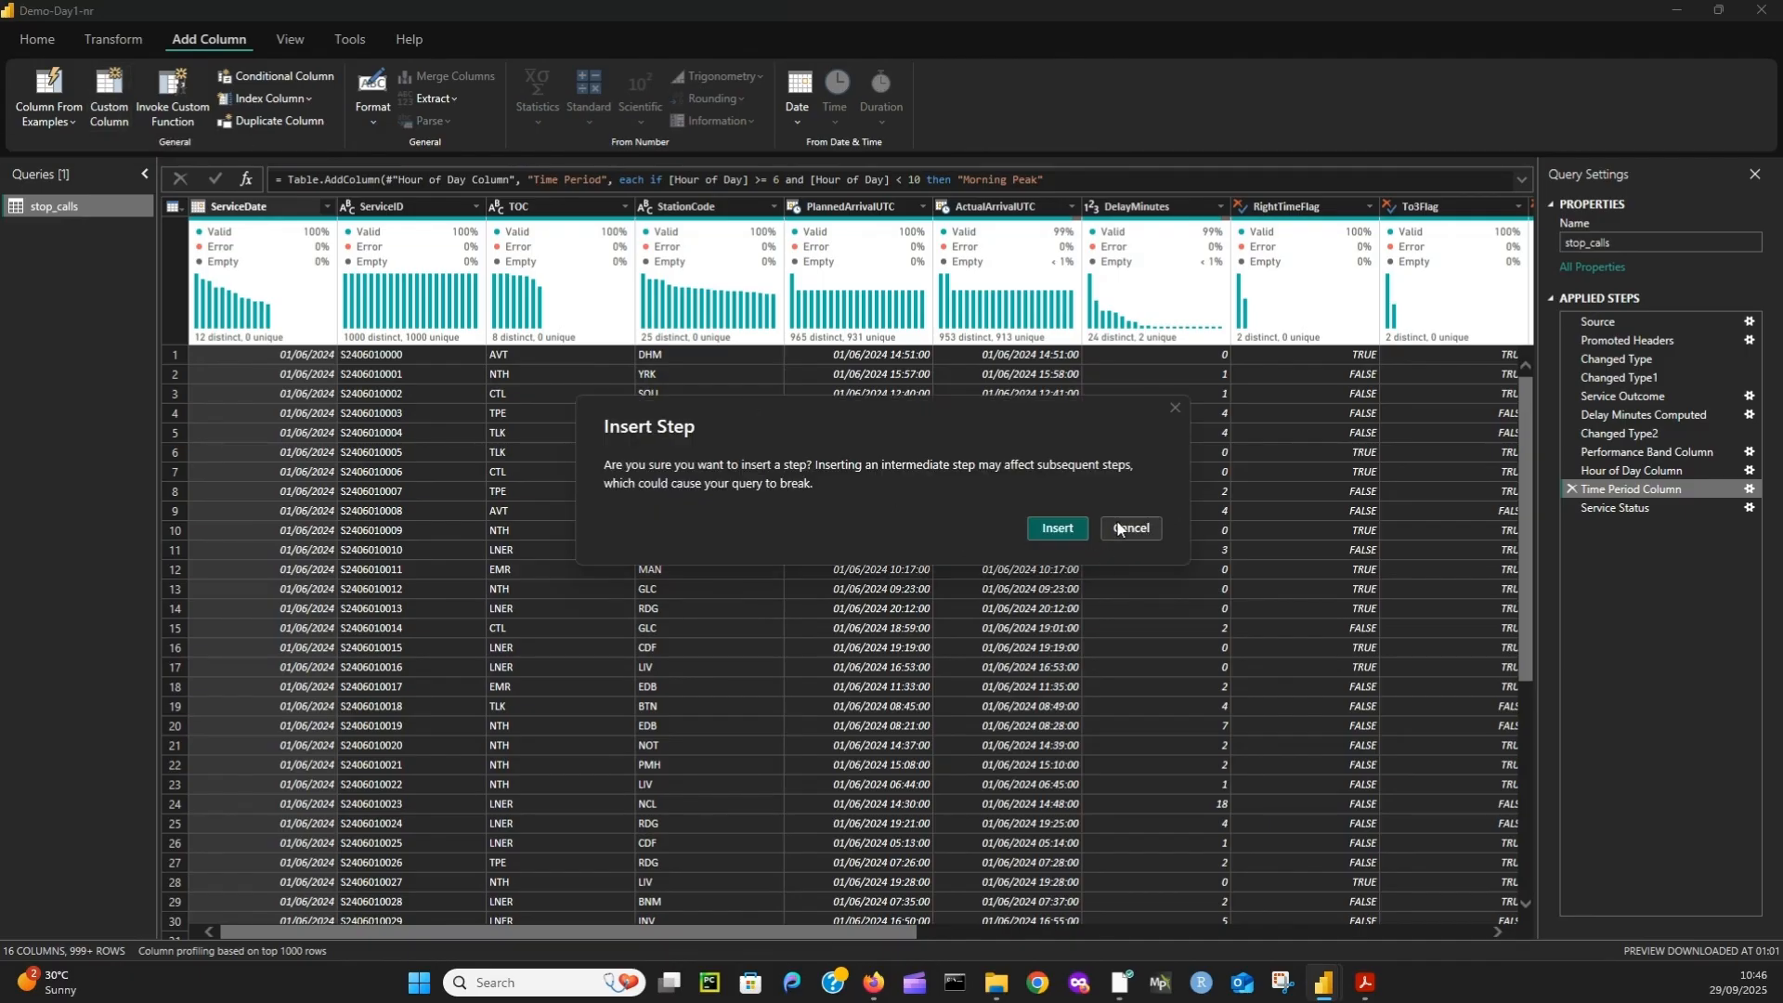
click(1046, 529)
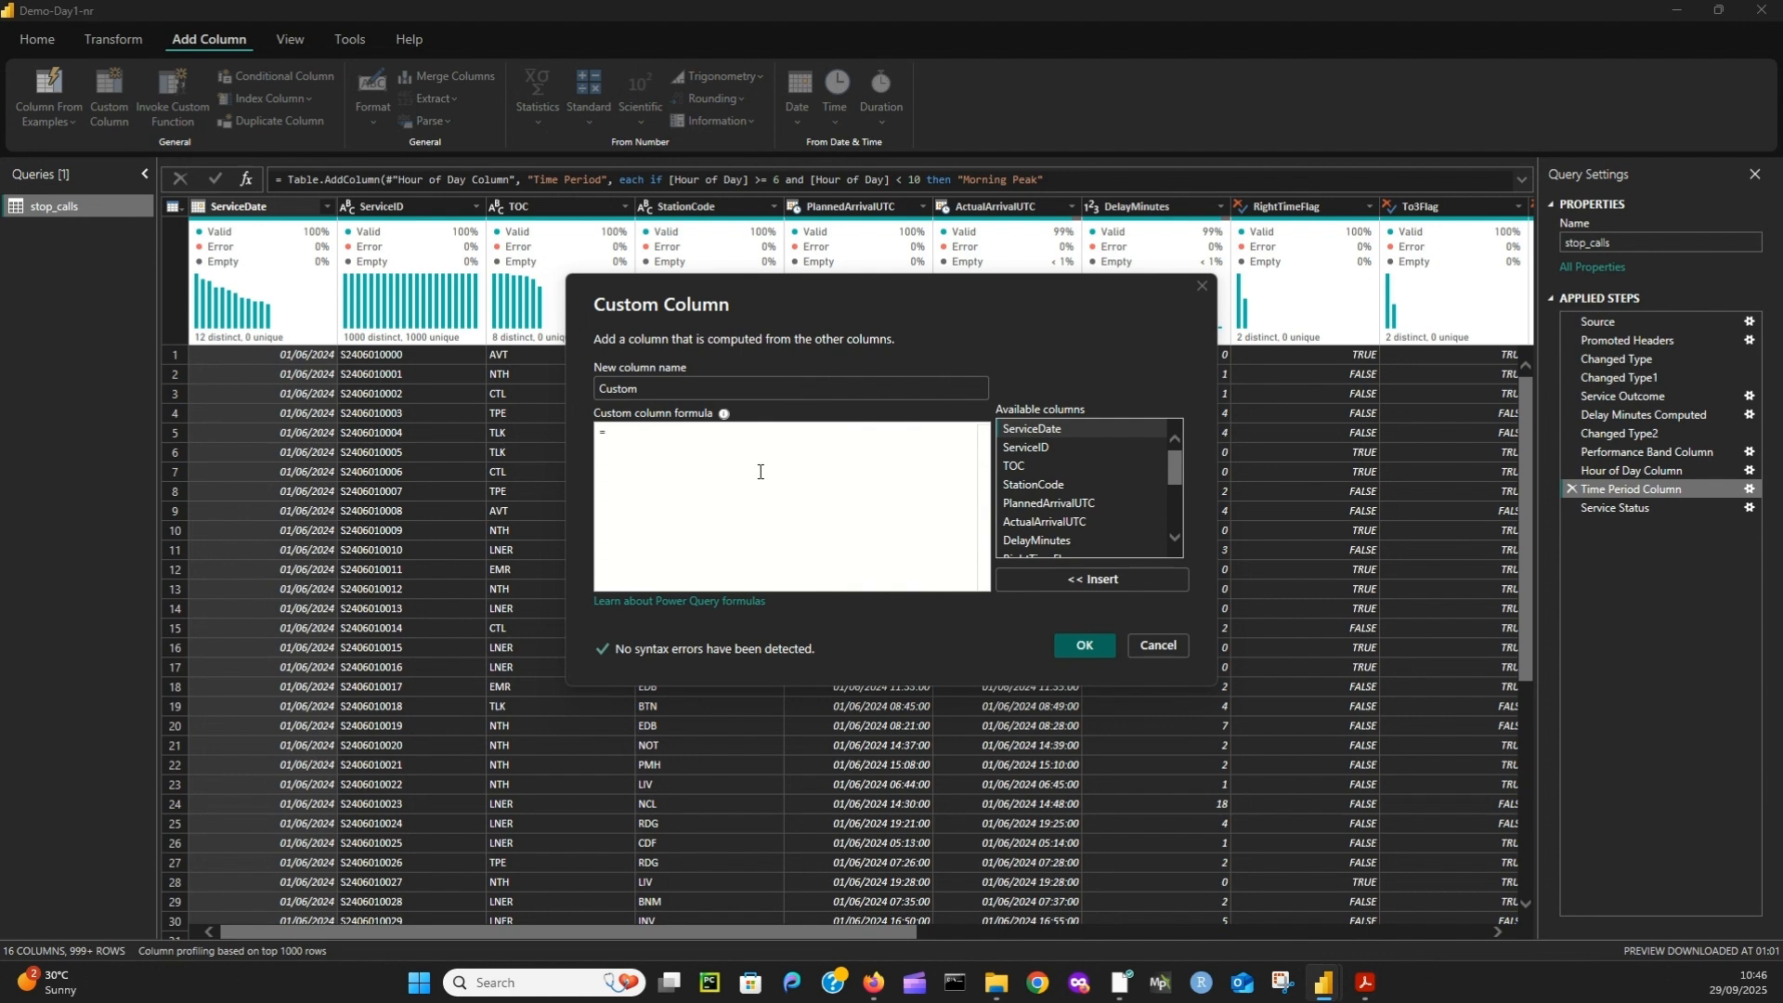
click(1149, 648)
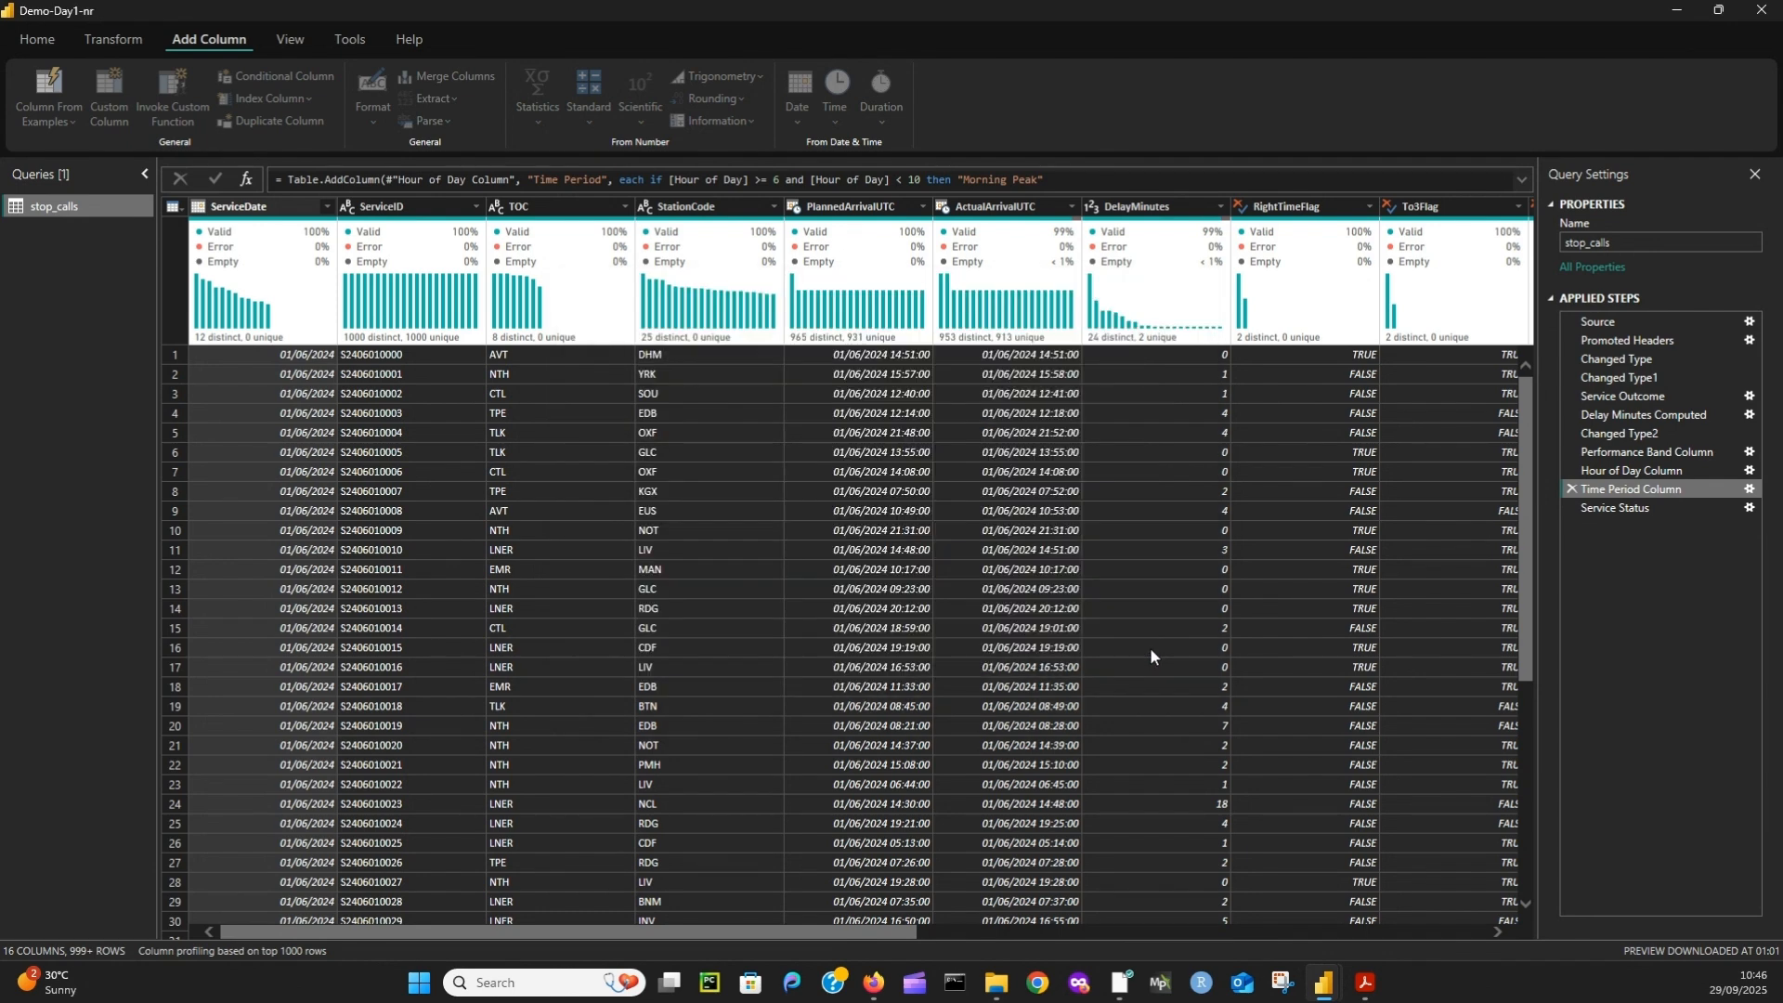
- Review the Time Period custom column formula through the settings of the Time Period Column step in stop_calls
right_click(1602, 491)
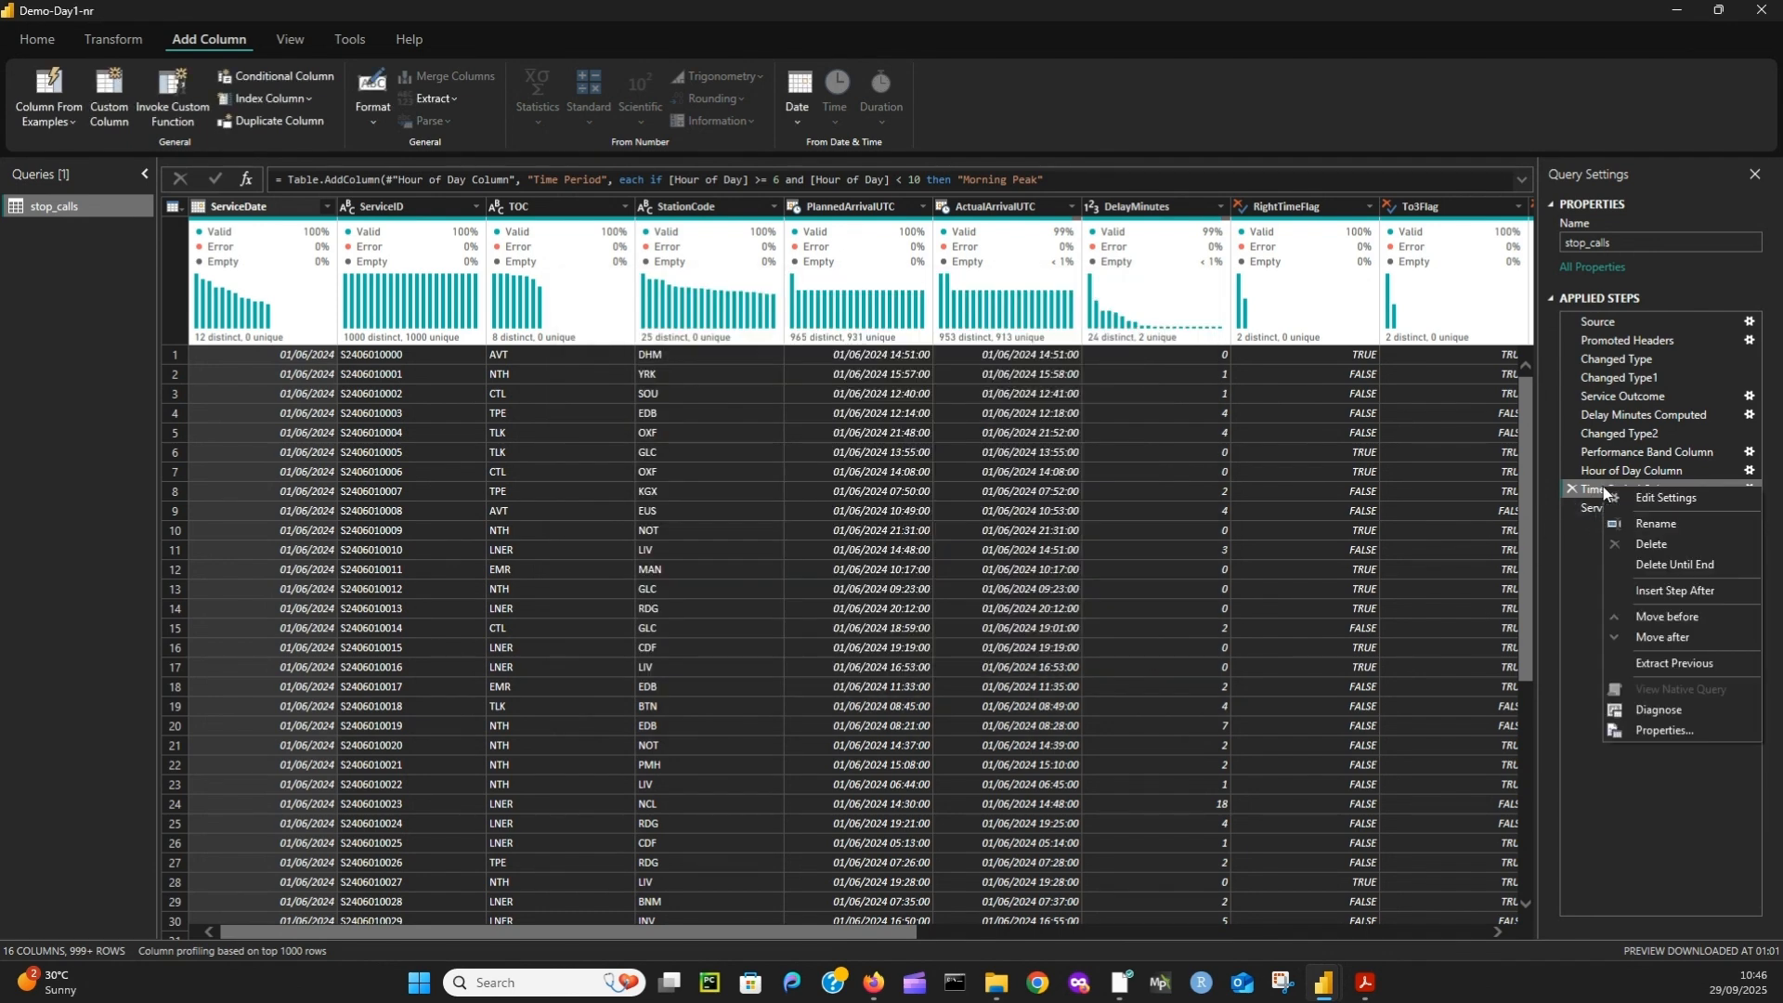
click(1658, 498)
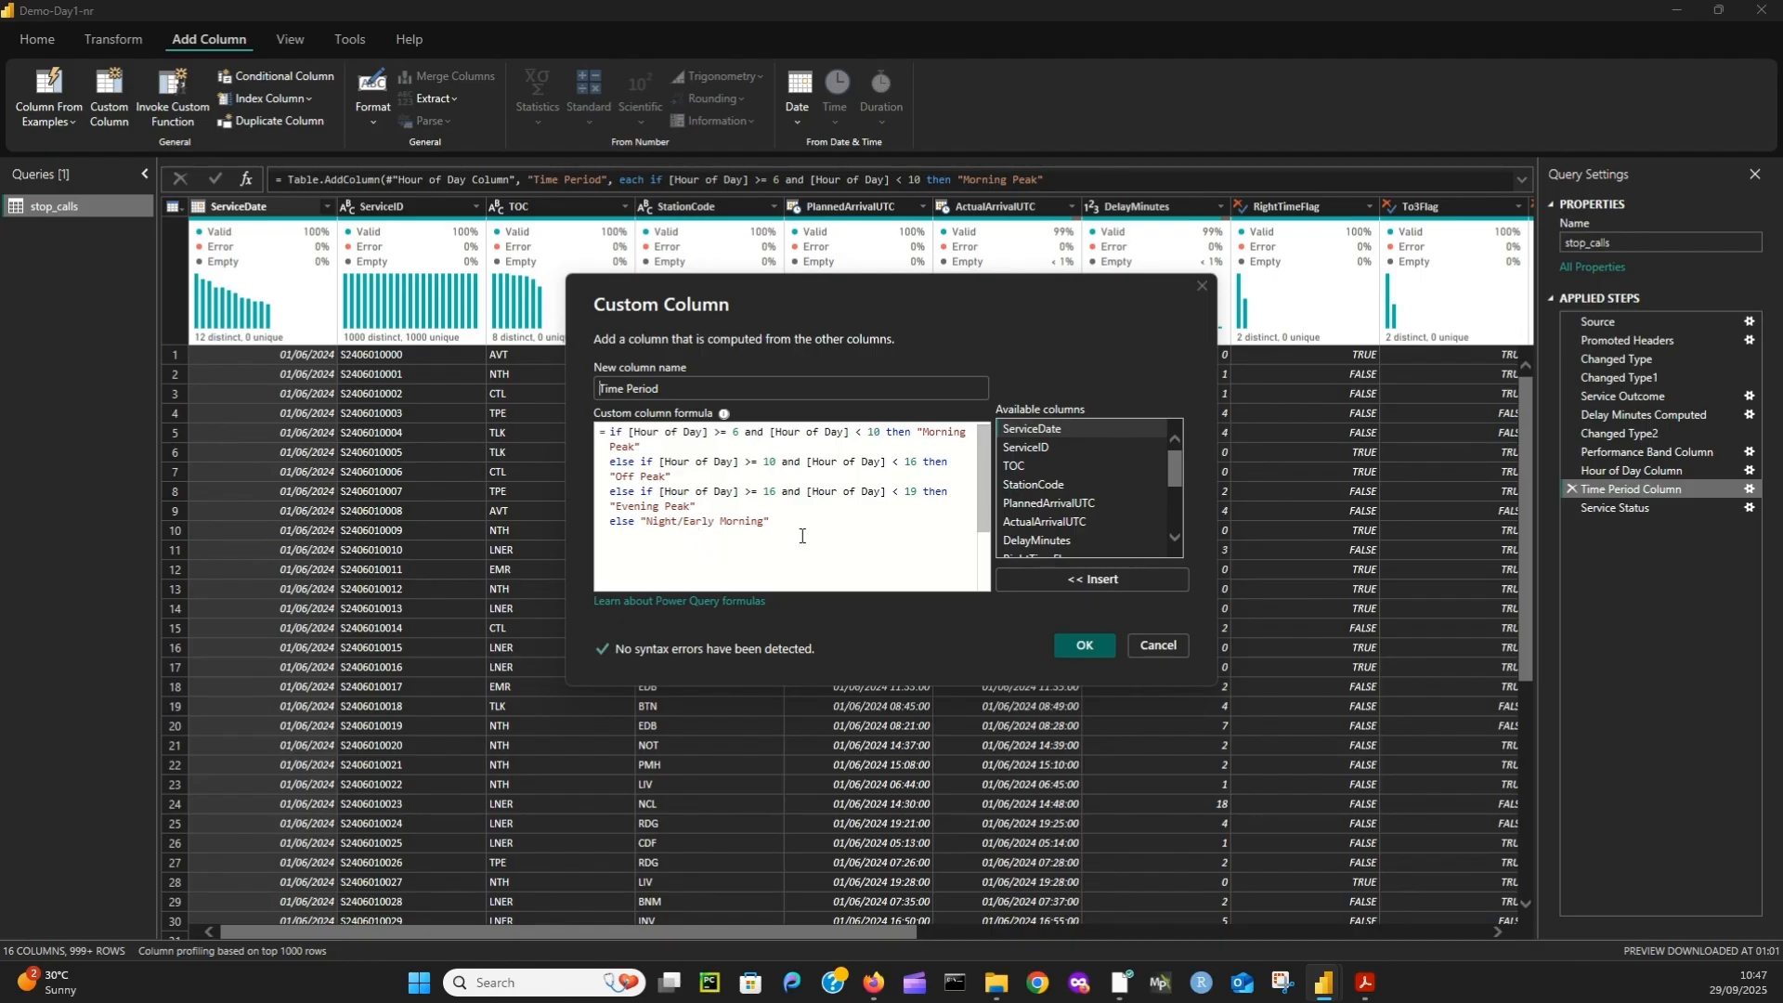
click(1081, 645)
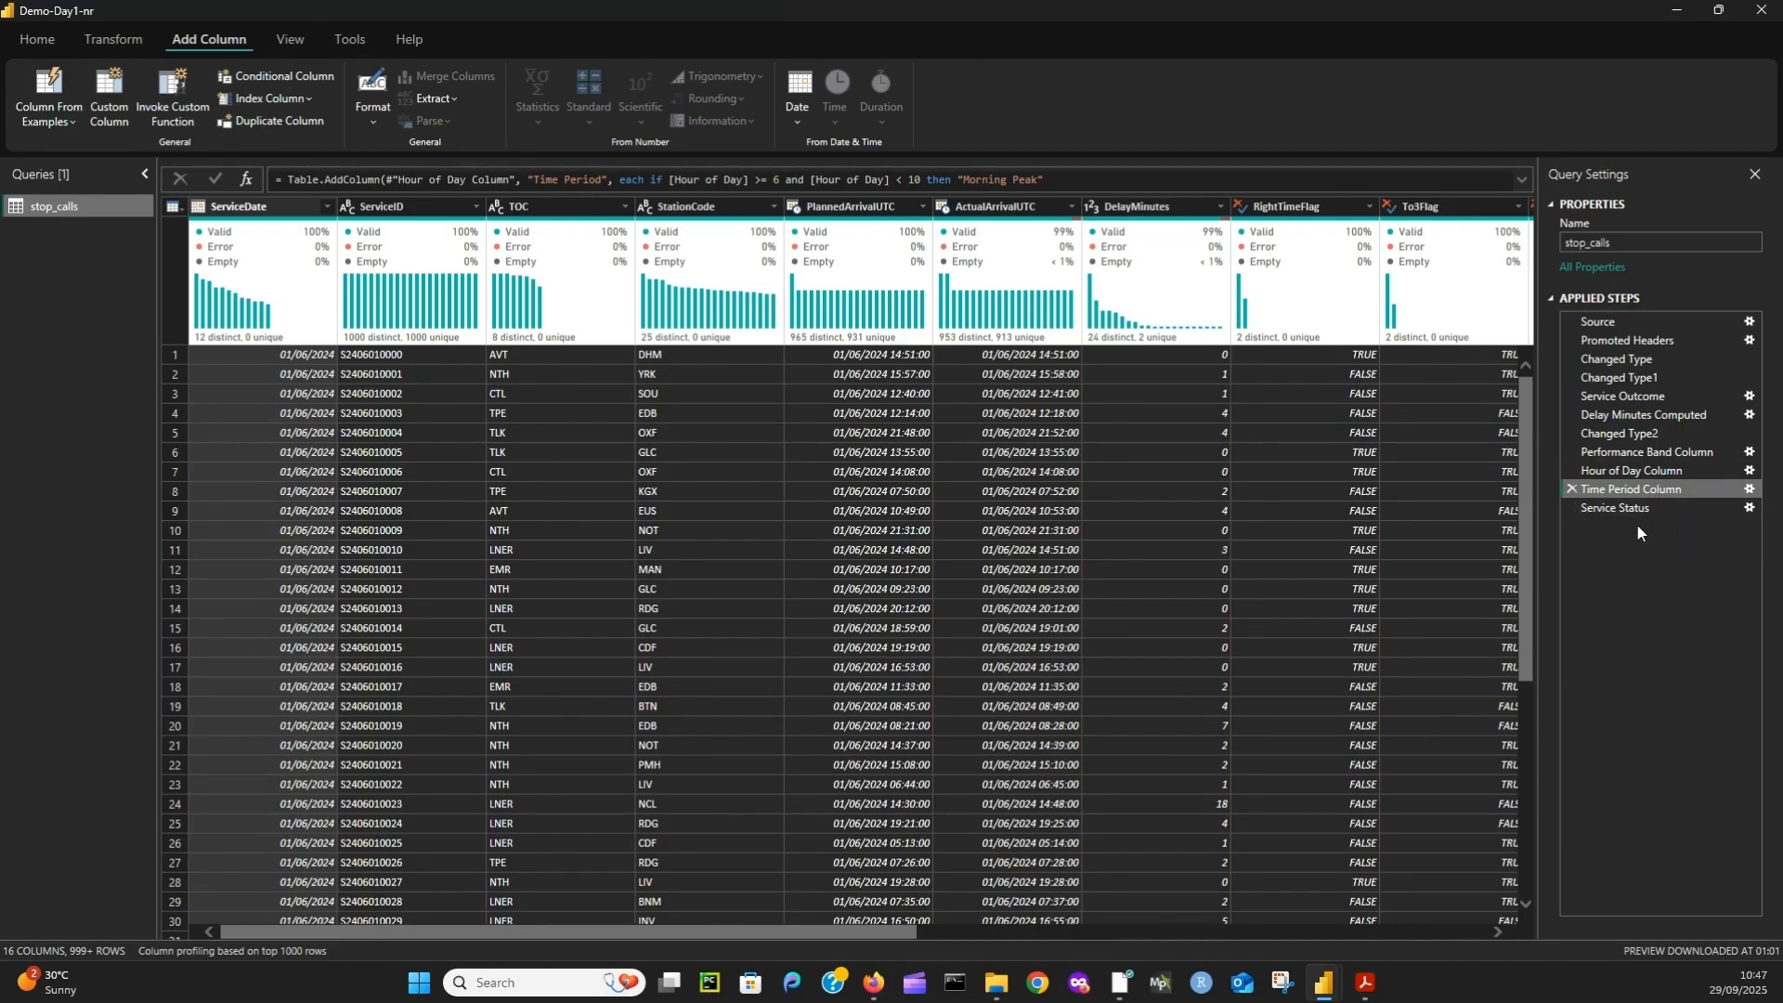
- Review the conditional clauses that define the Service Status column through the settings of its applied step
click(1615, 509)
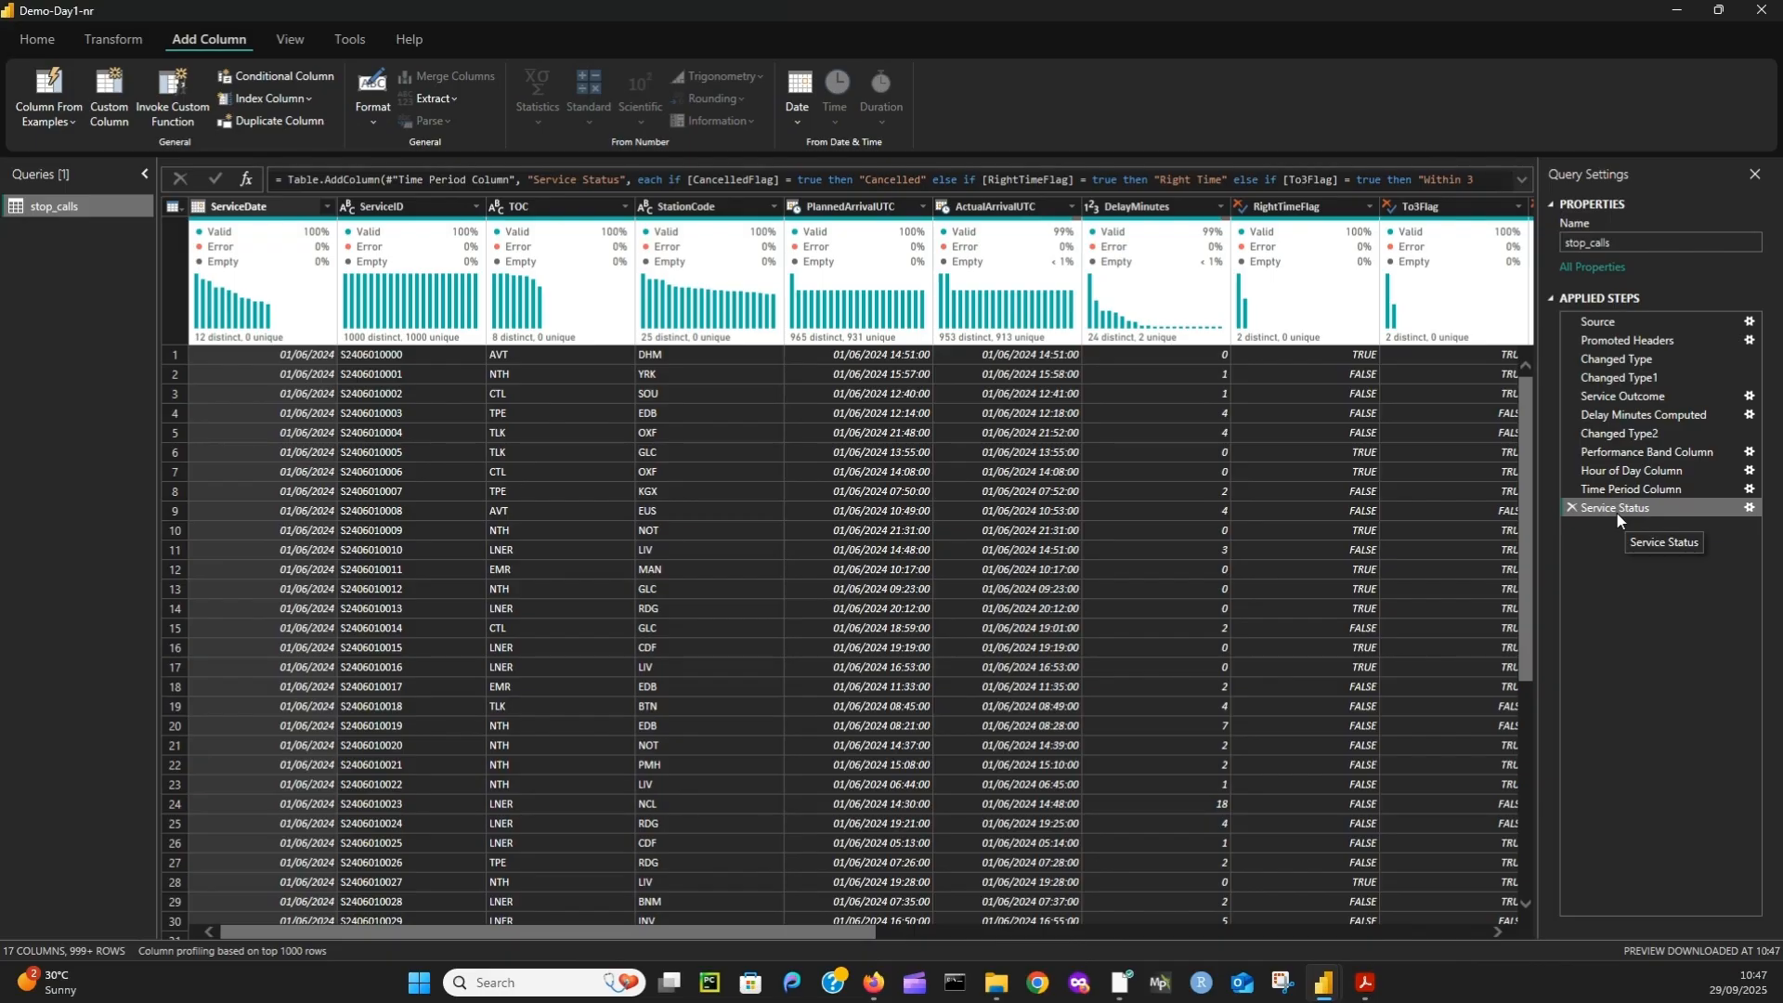
right_click(1611, 511)
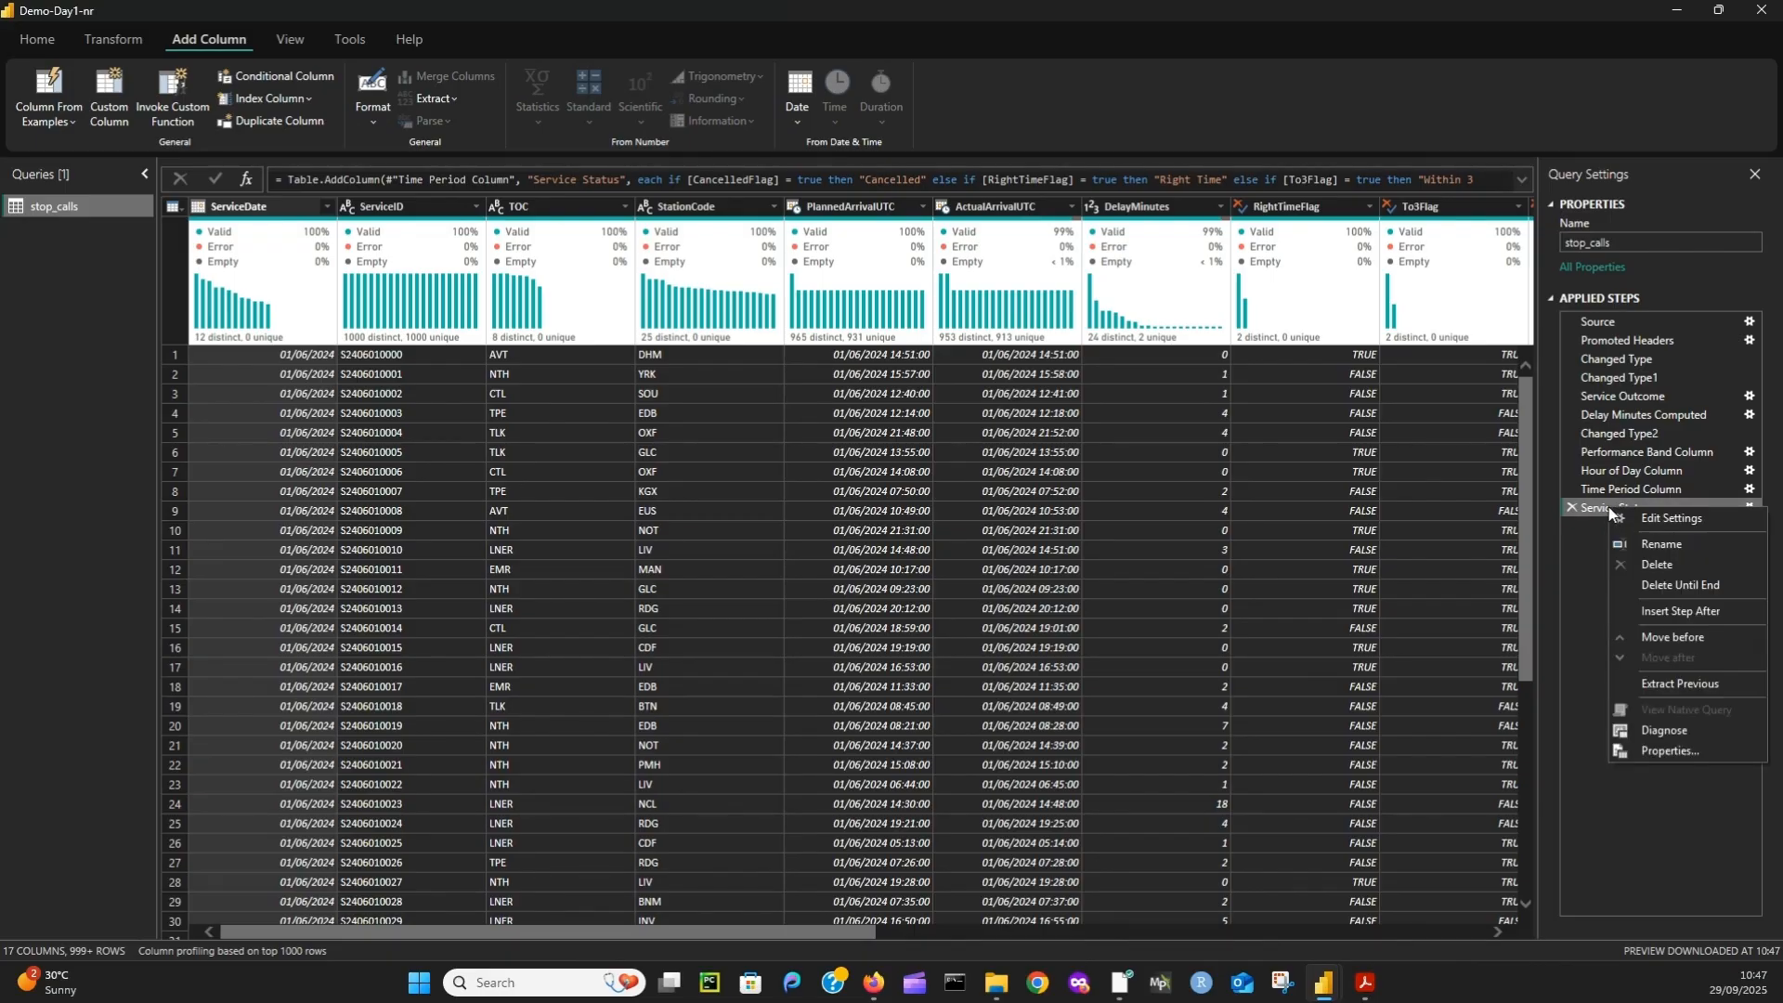
click(1662, 520)
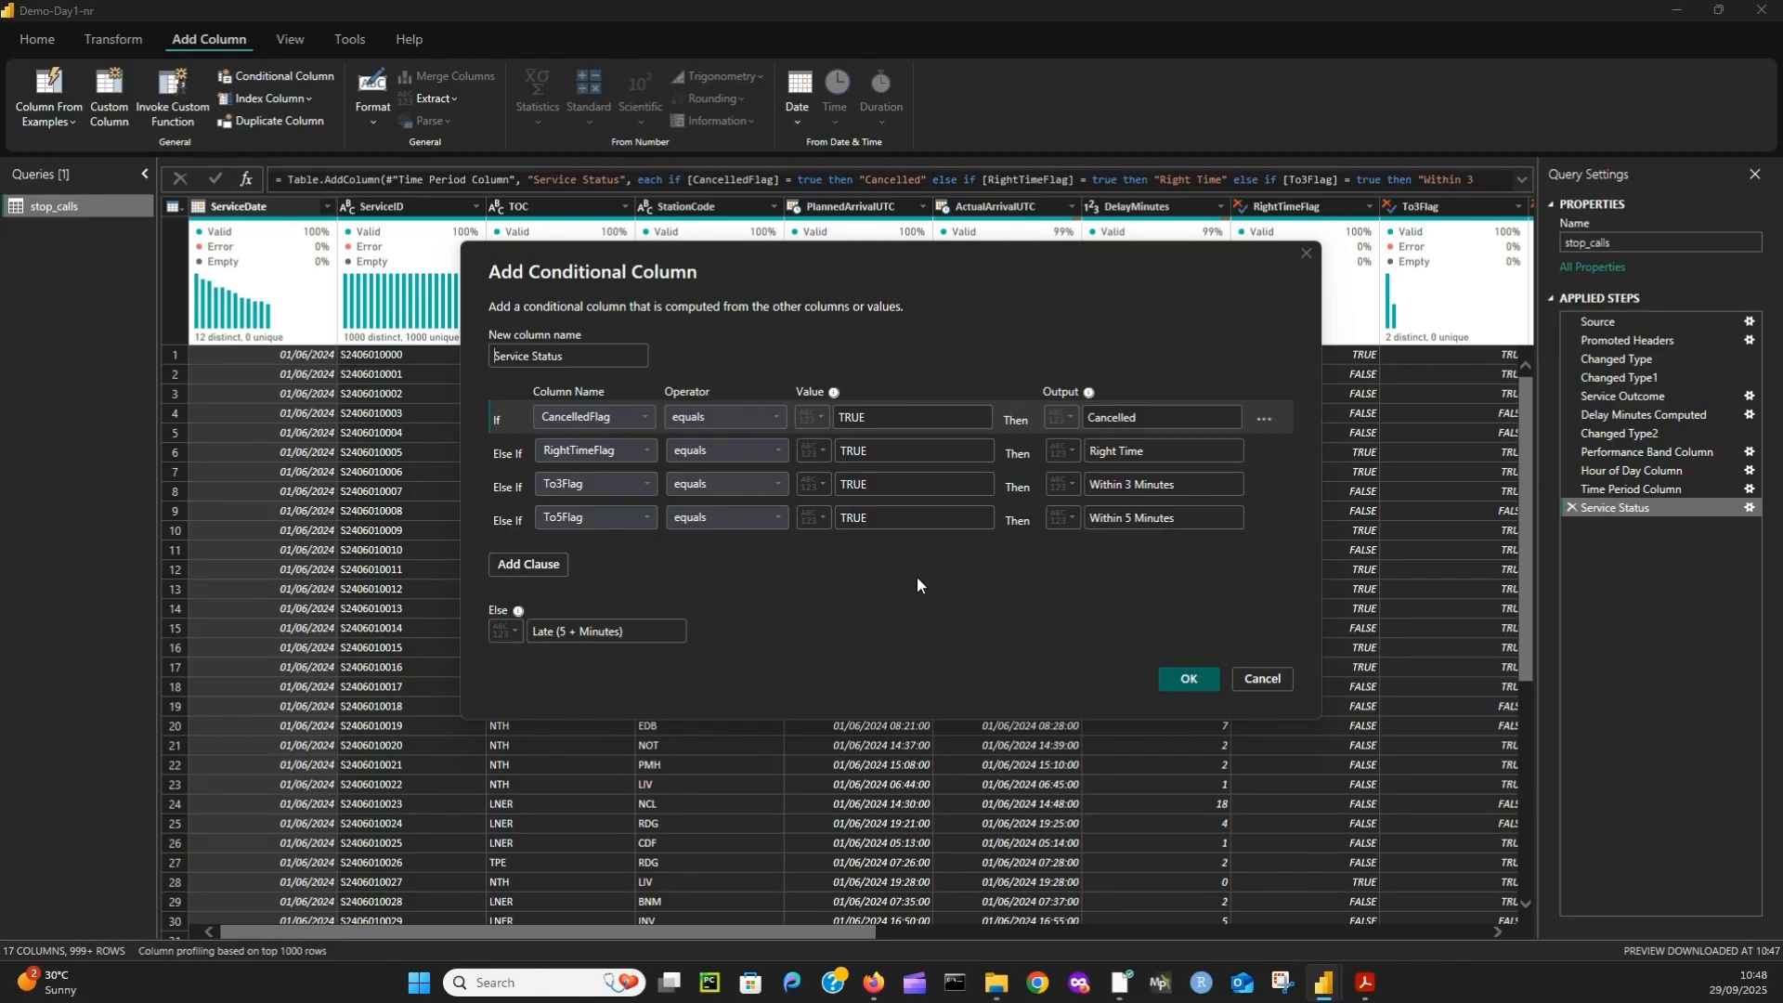
click(1181, 683)
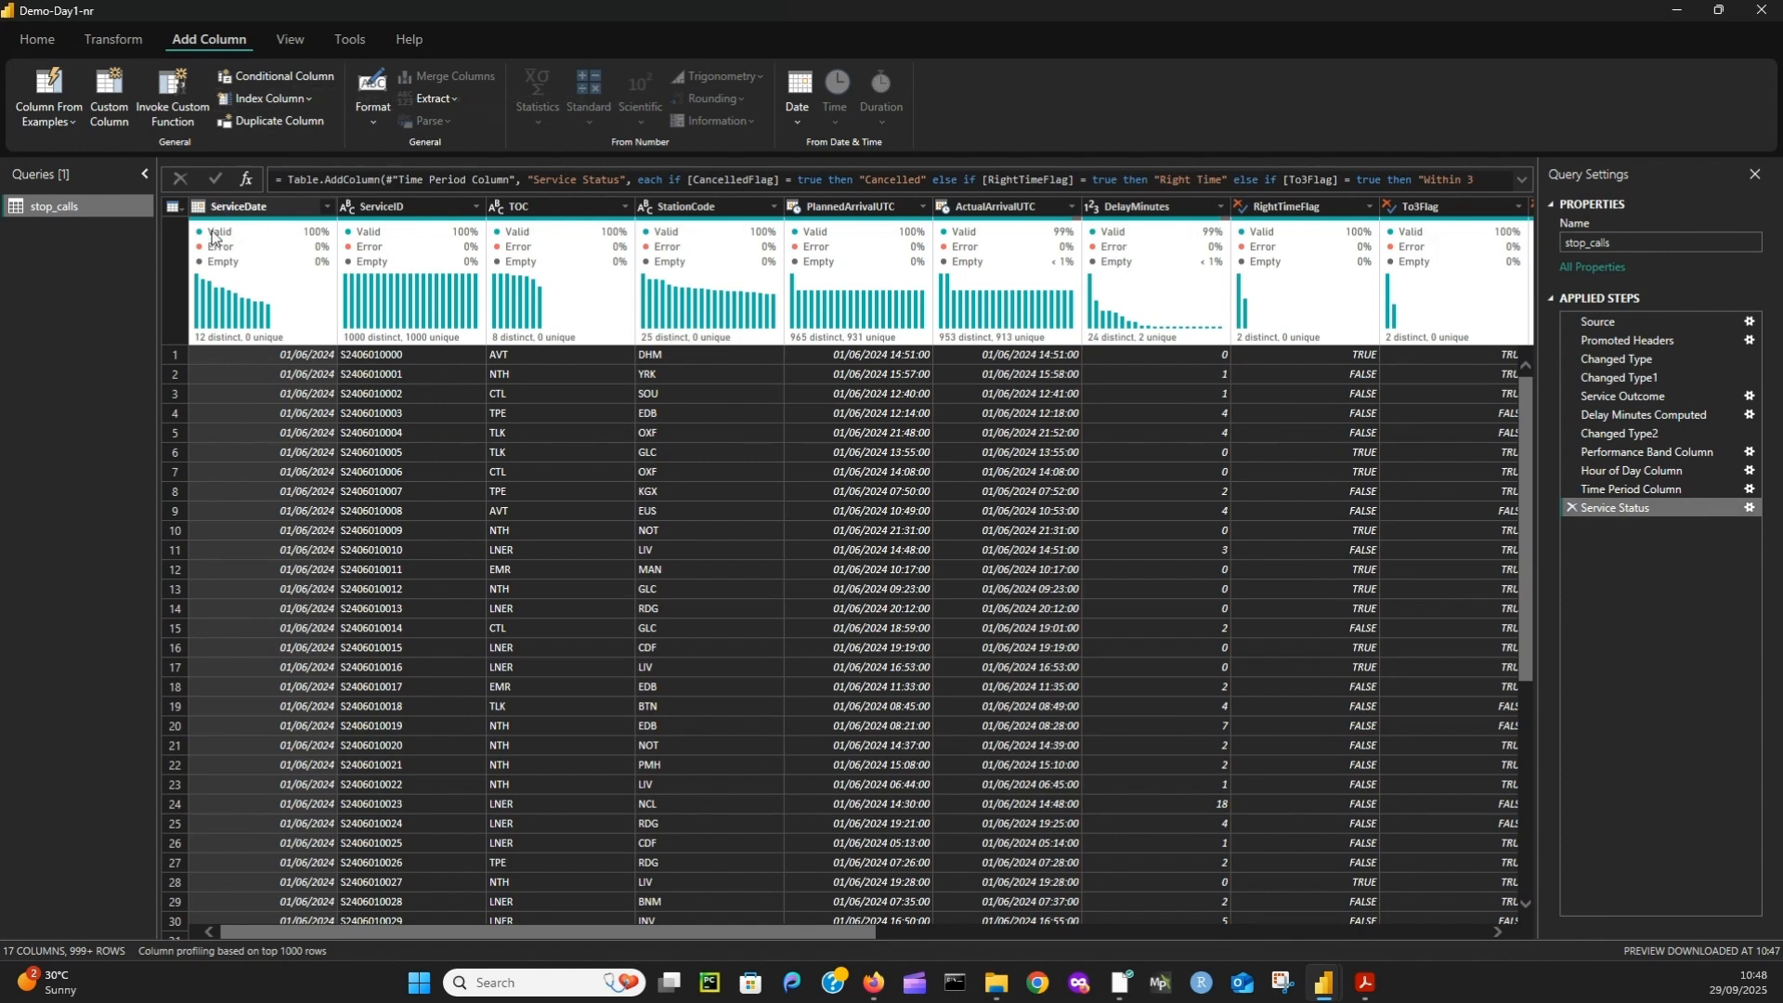
- Import delay_attribution.csv as a new comma-delimited text query and select its ServiceID column
click(41, 42)
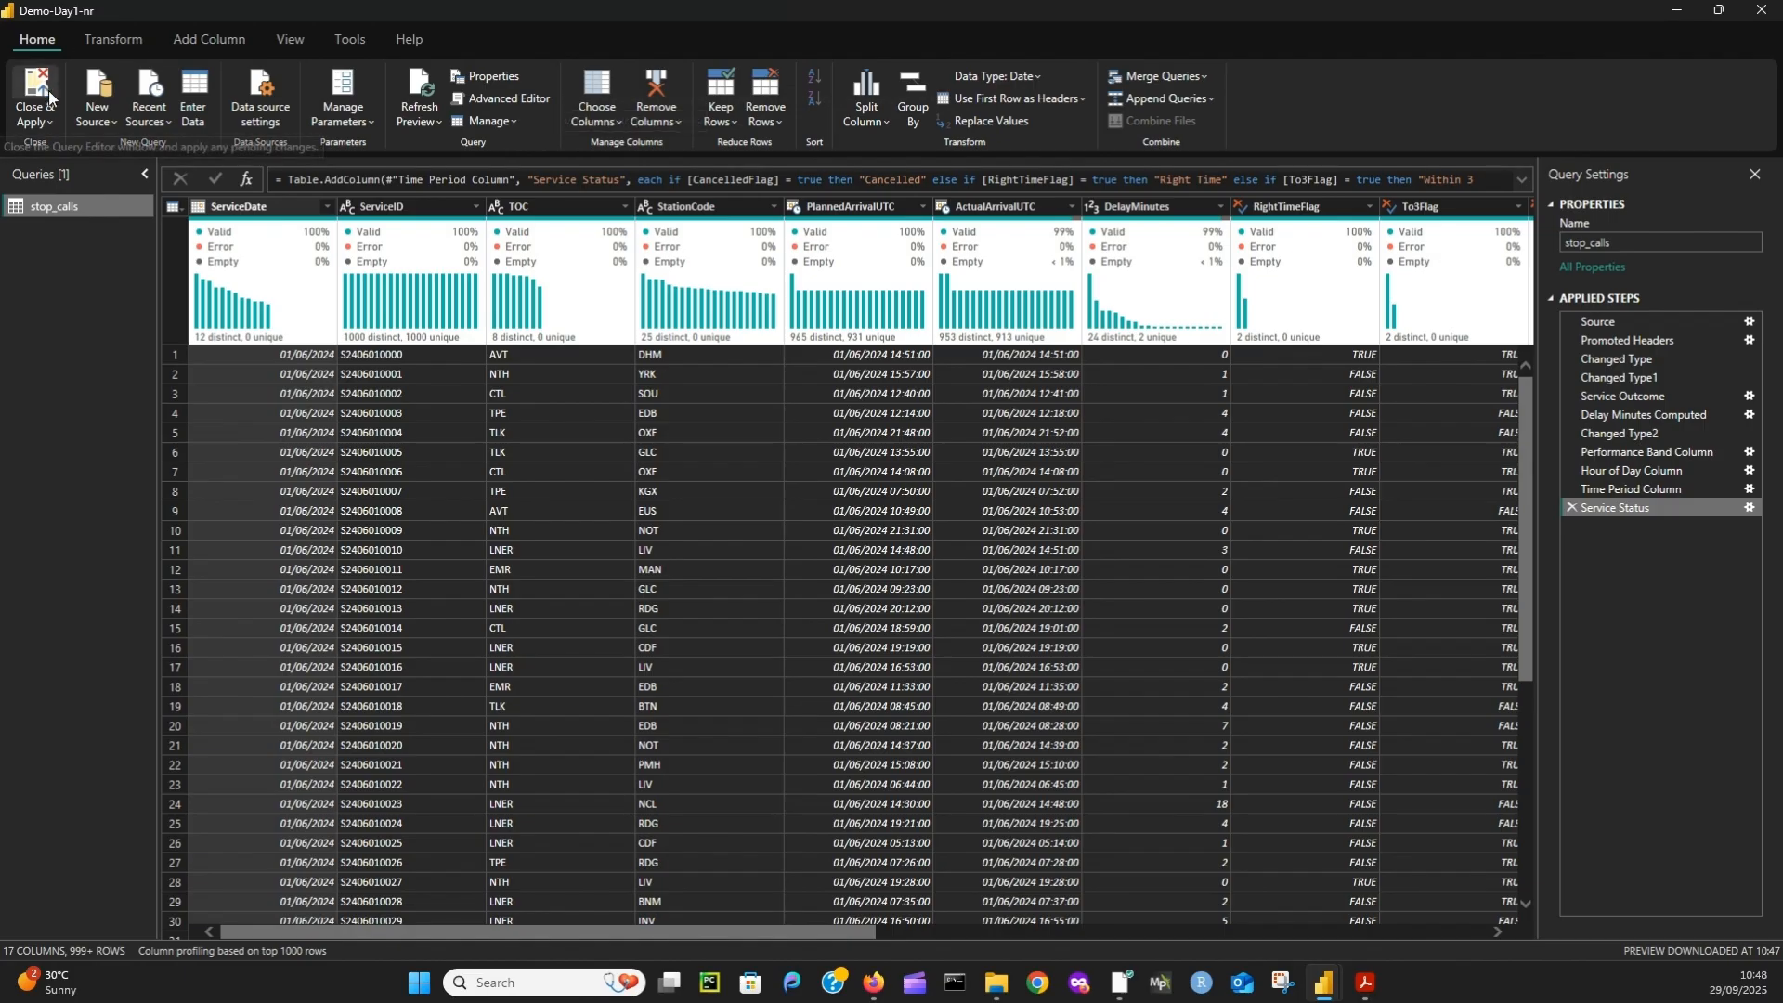
click(96, 119)
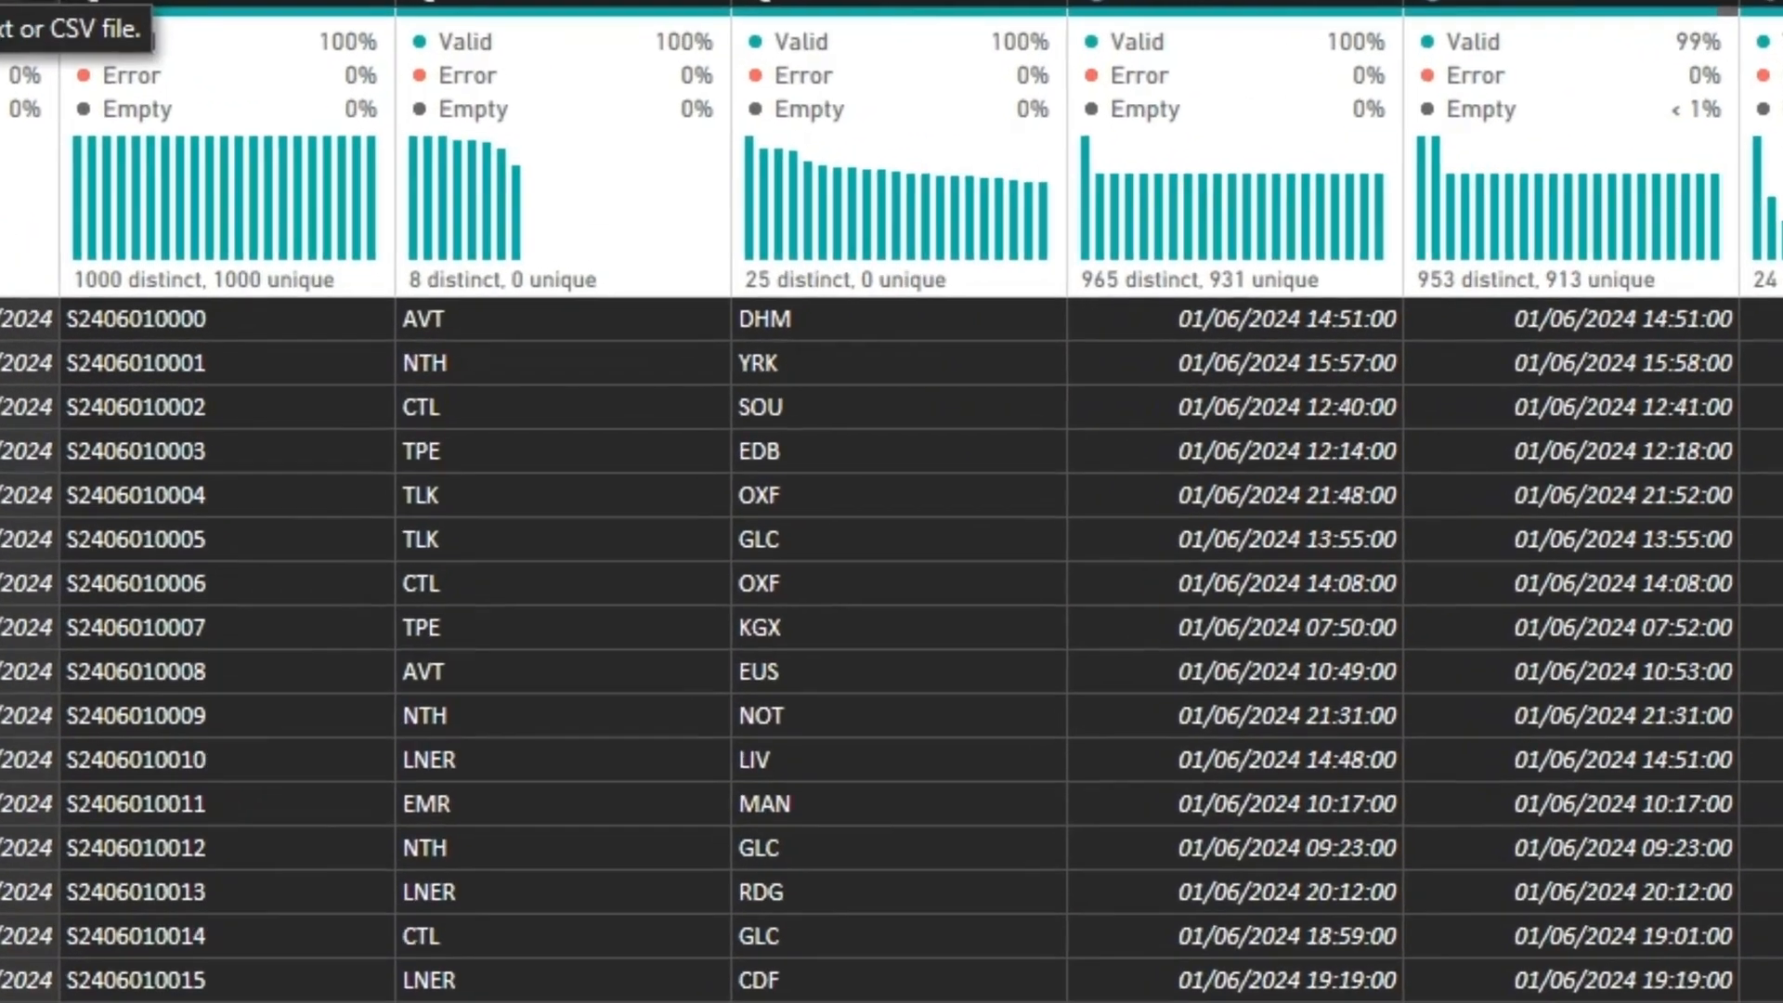
click(121, 226)
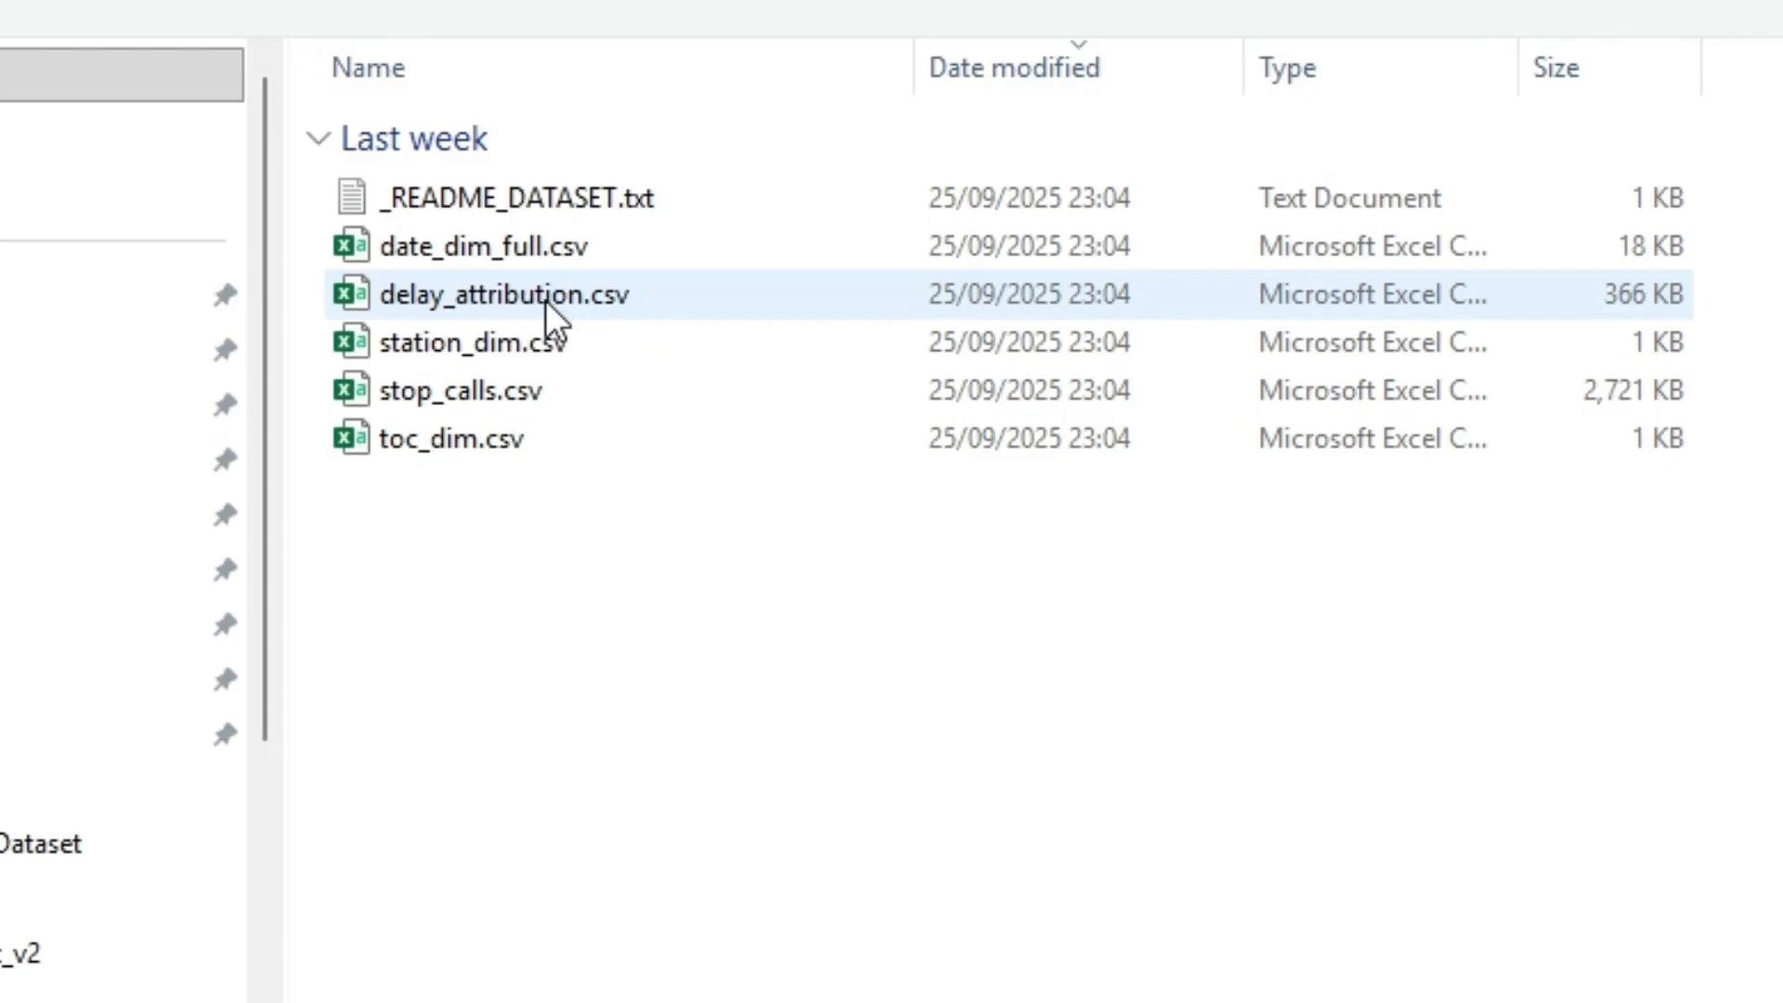
click(546, 299)
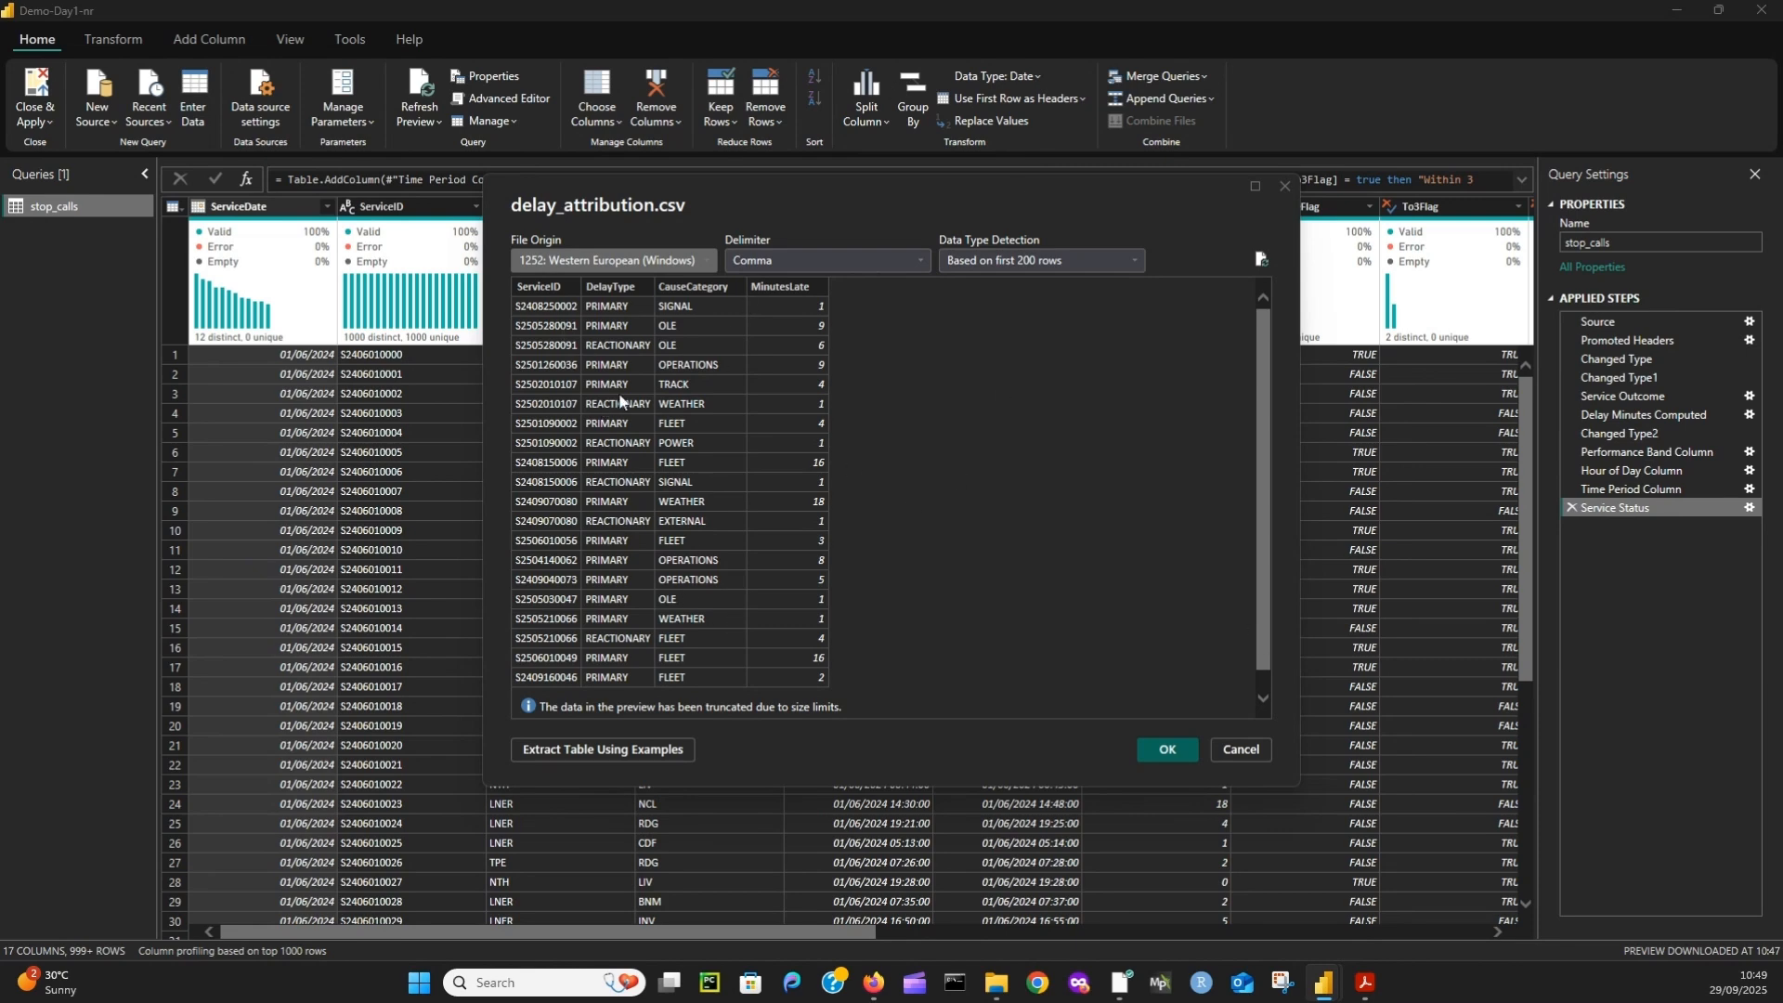
click(1175, 751)
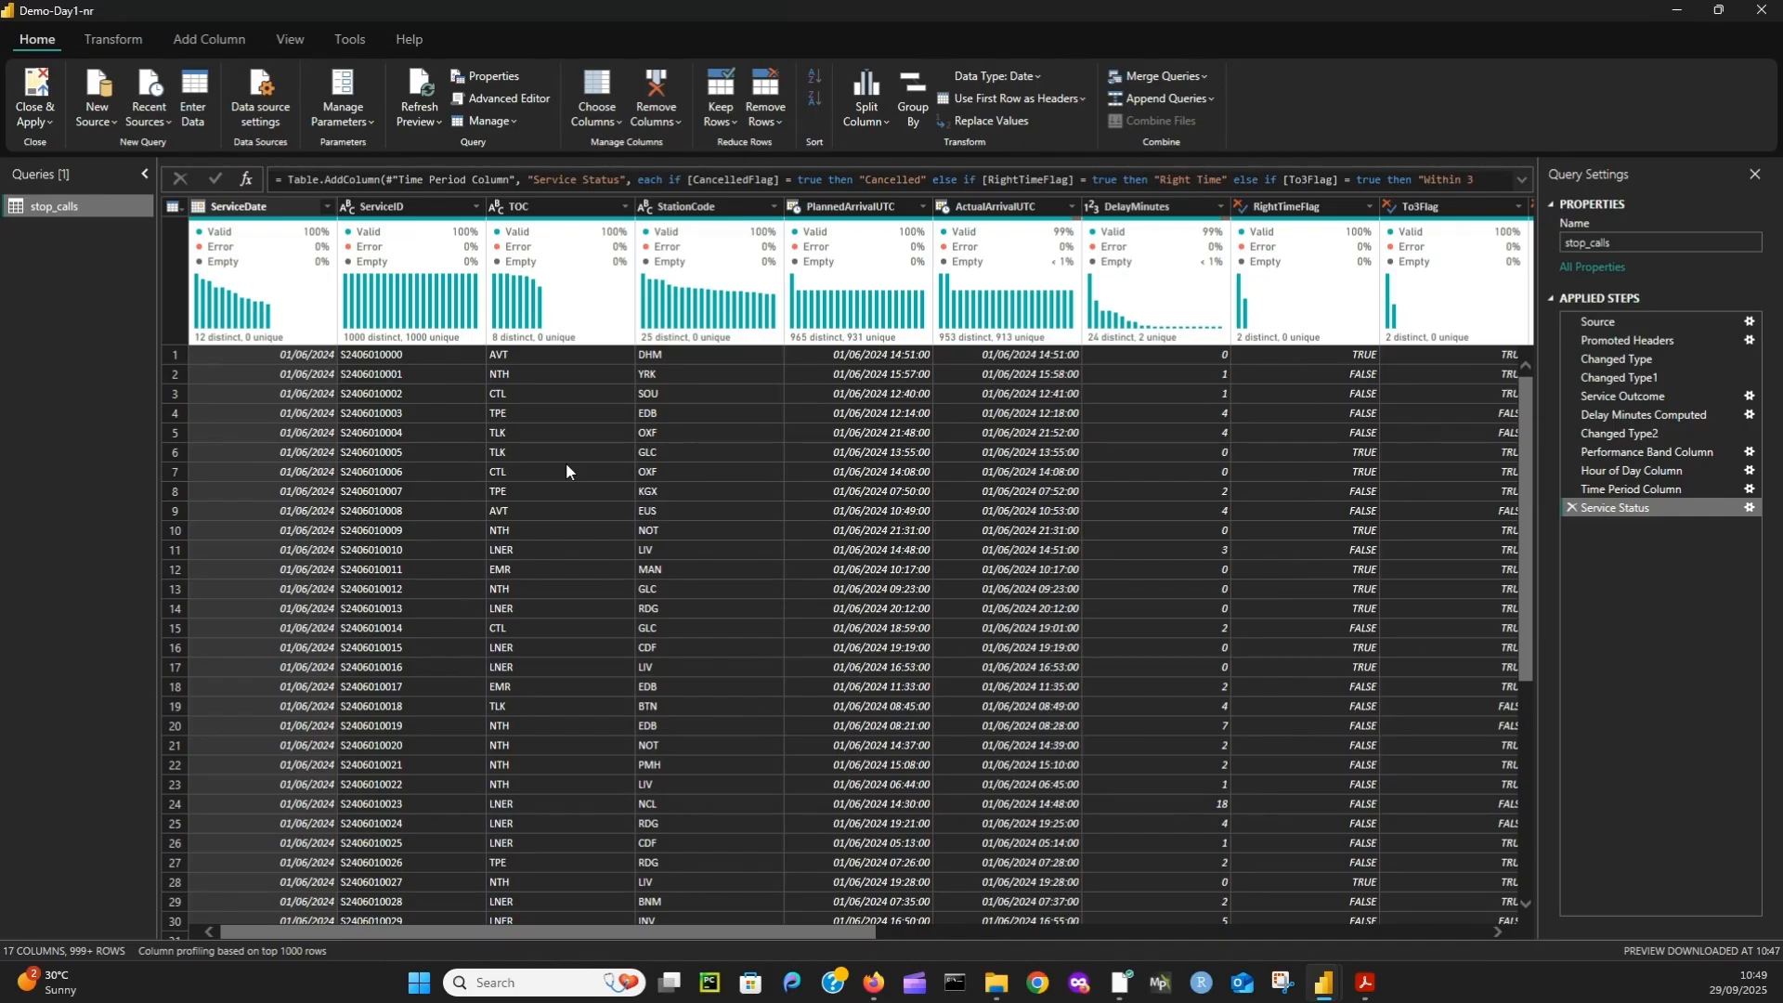
mouse_move(376, 283)
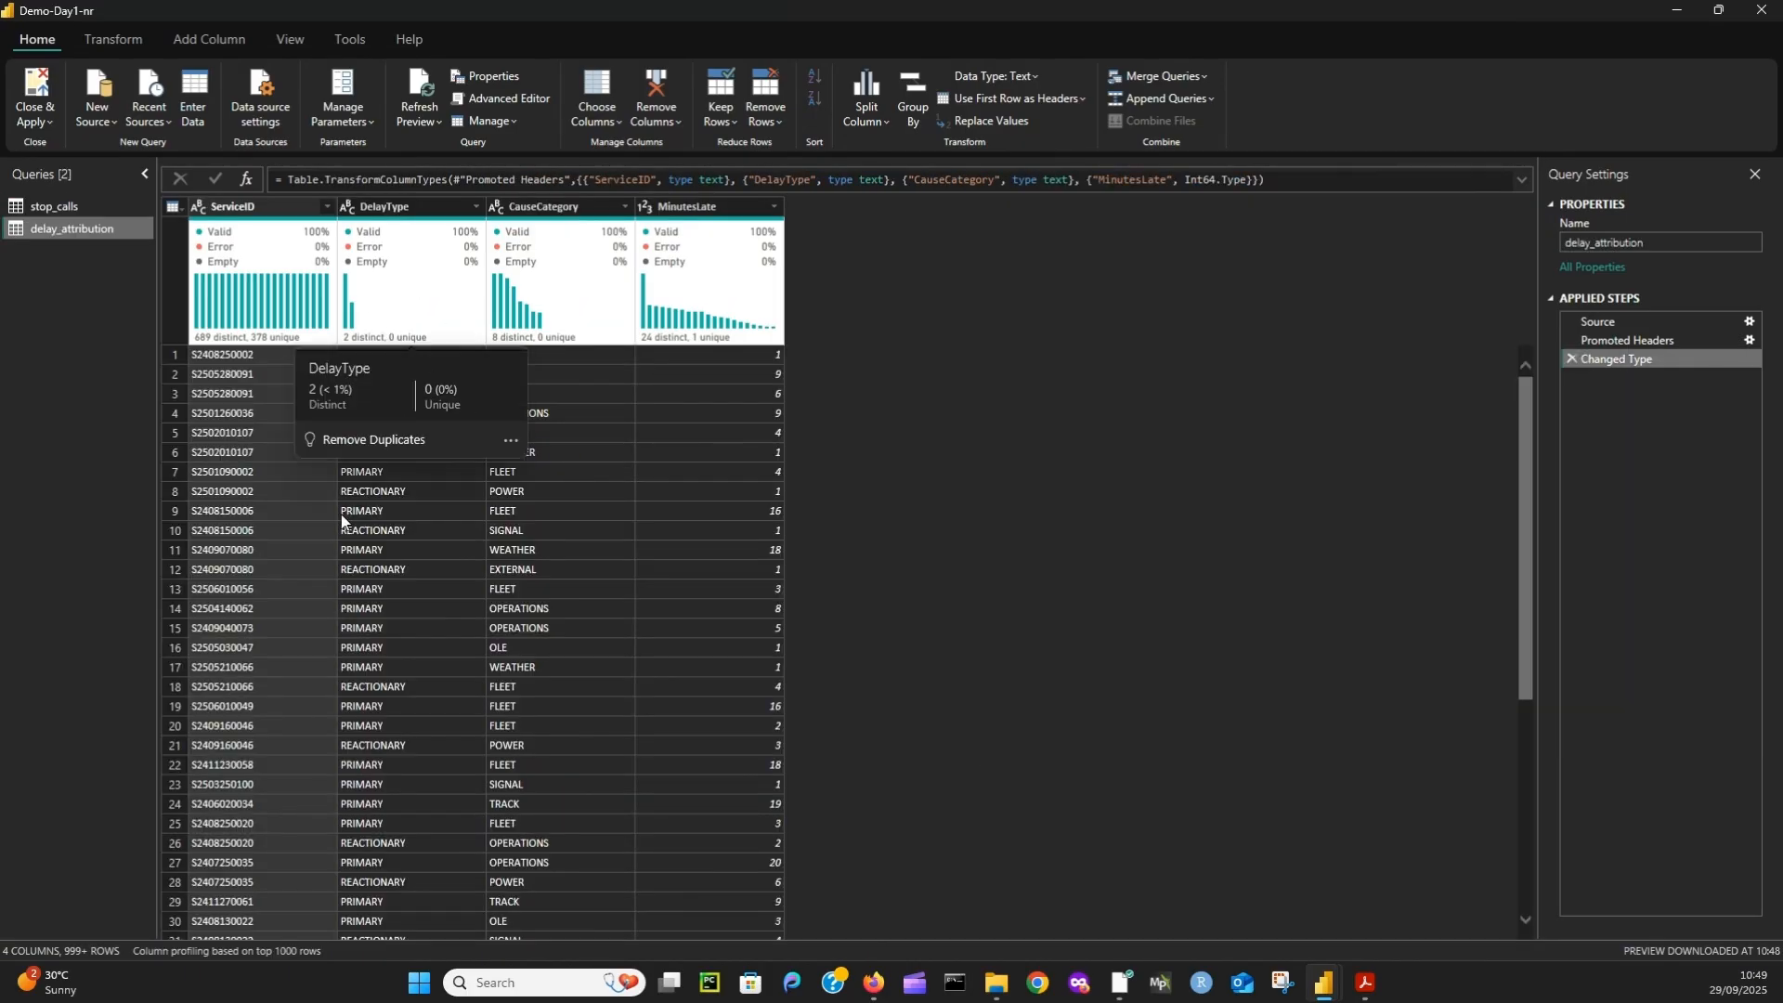
click(203, 214)
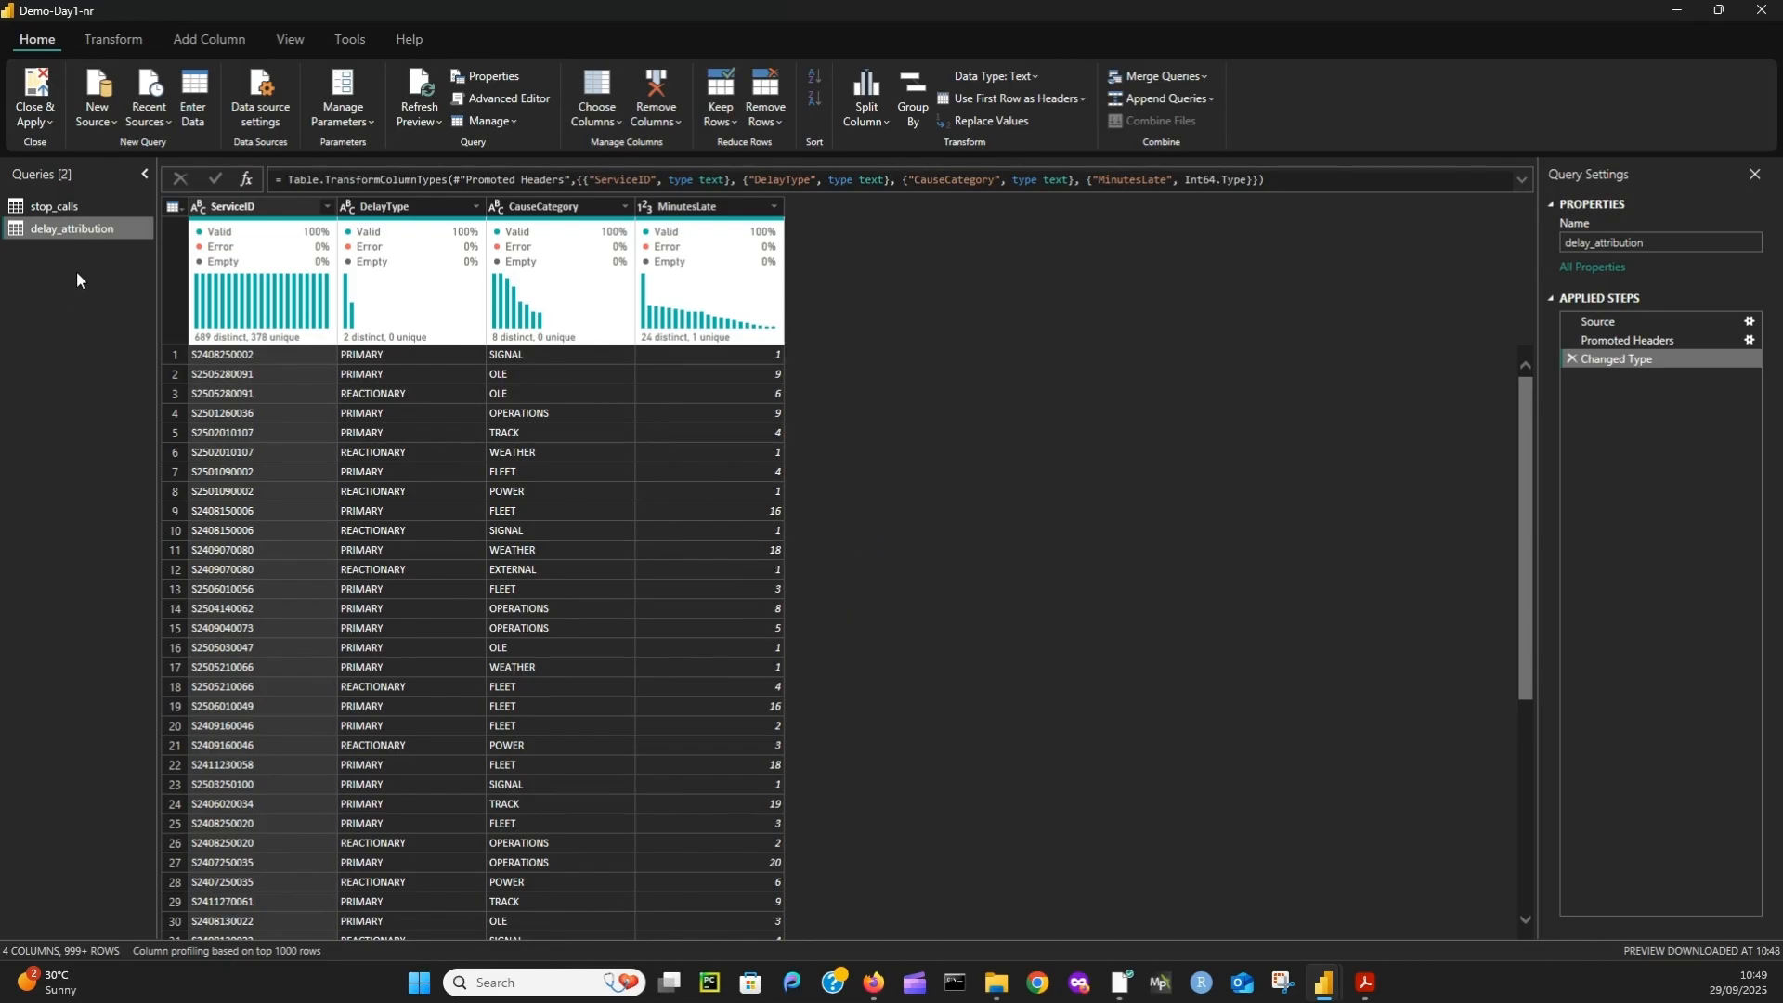
- Import toc_dim.csv as a new text query and promote its first row to column headers
click(97, 111)
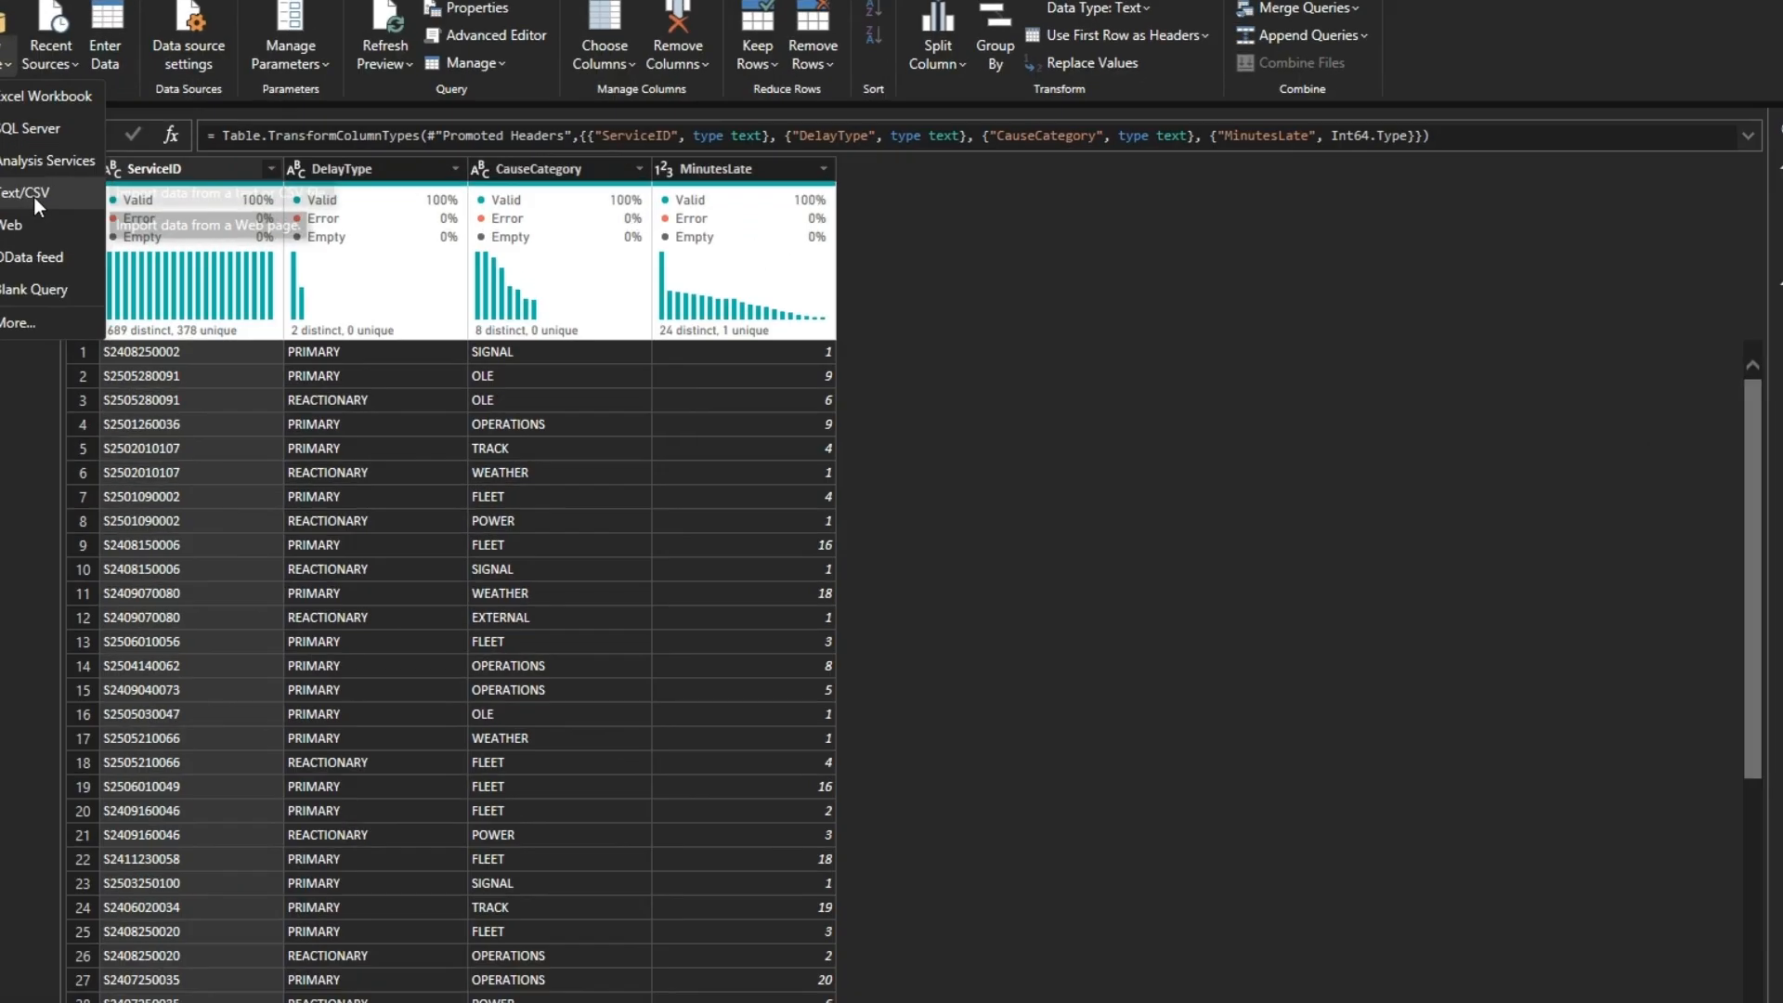
click(124, 226)
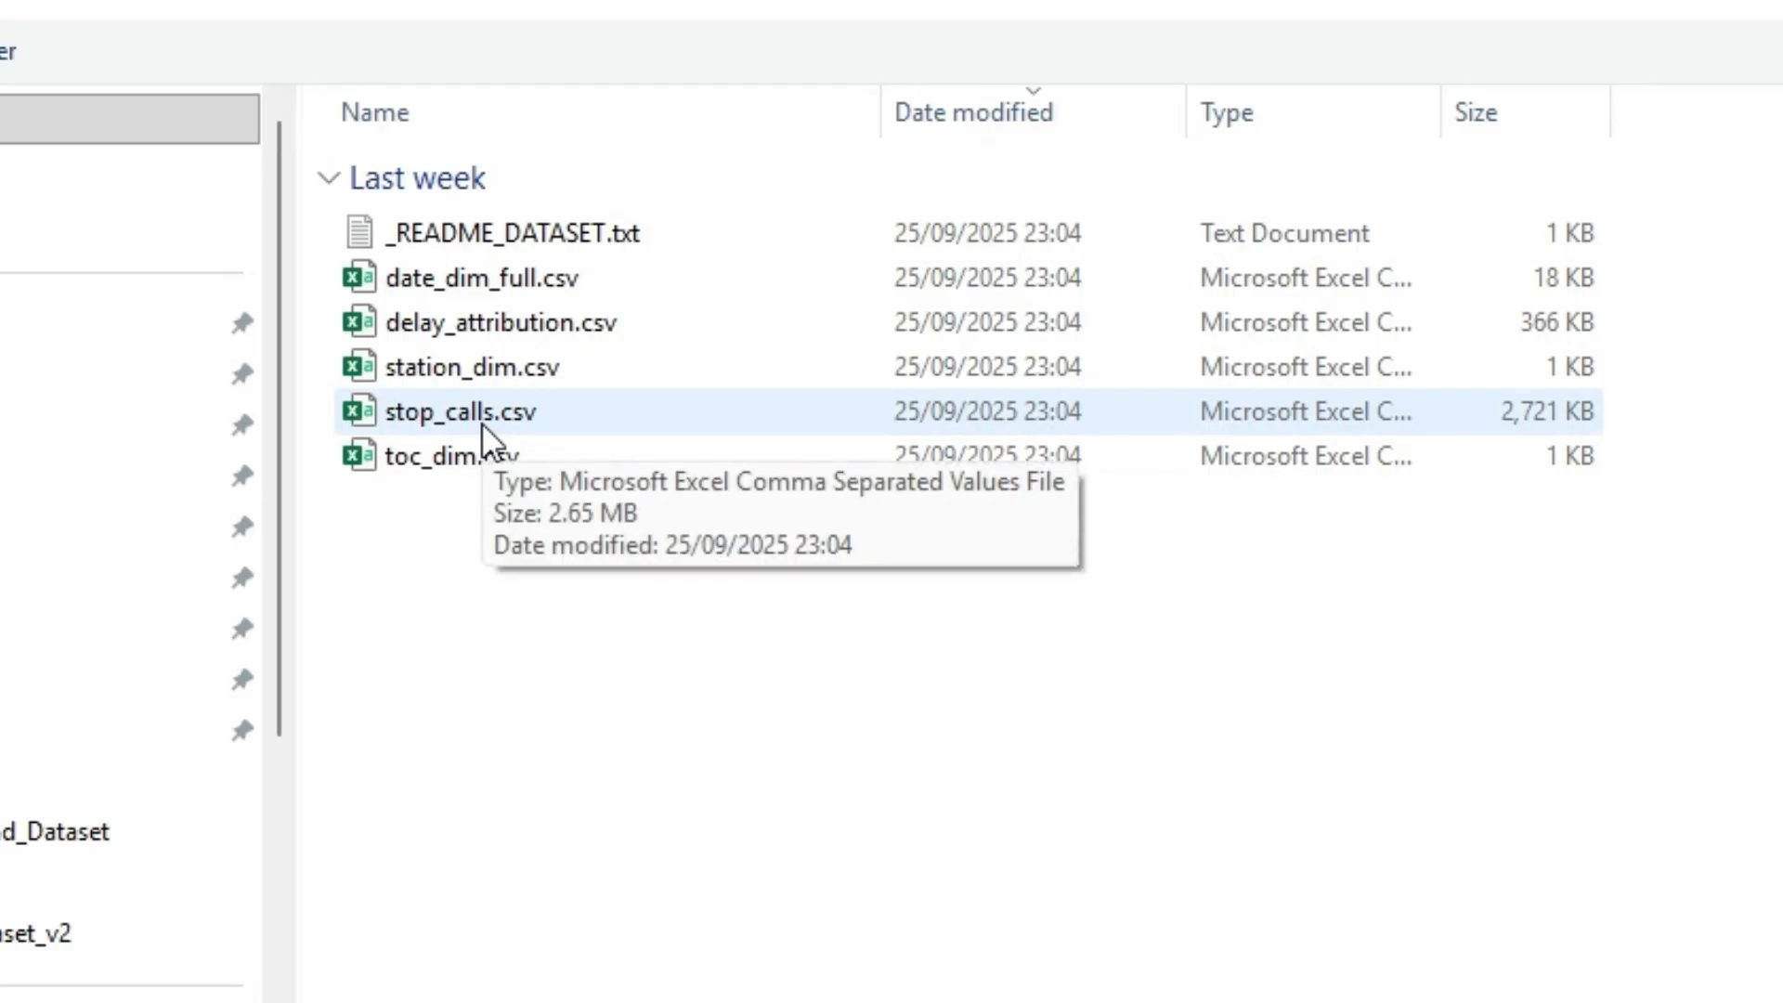
click(466, 454)
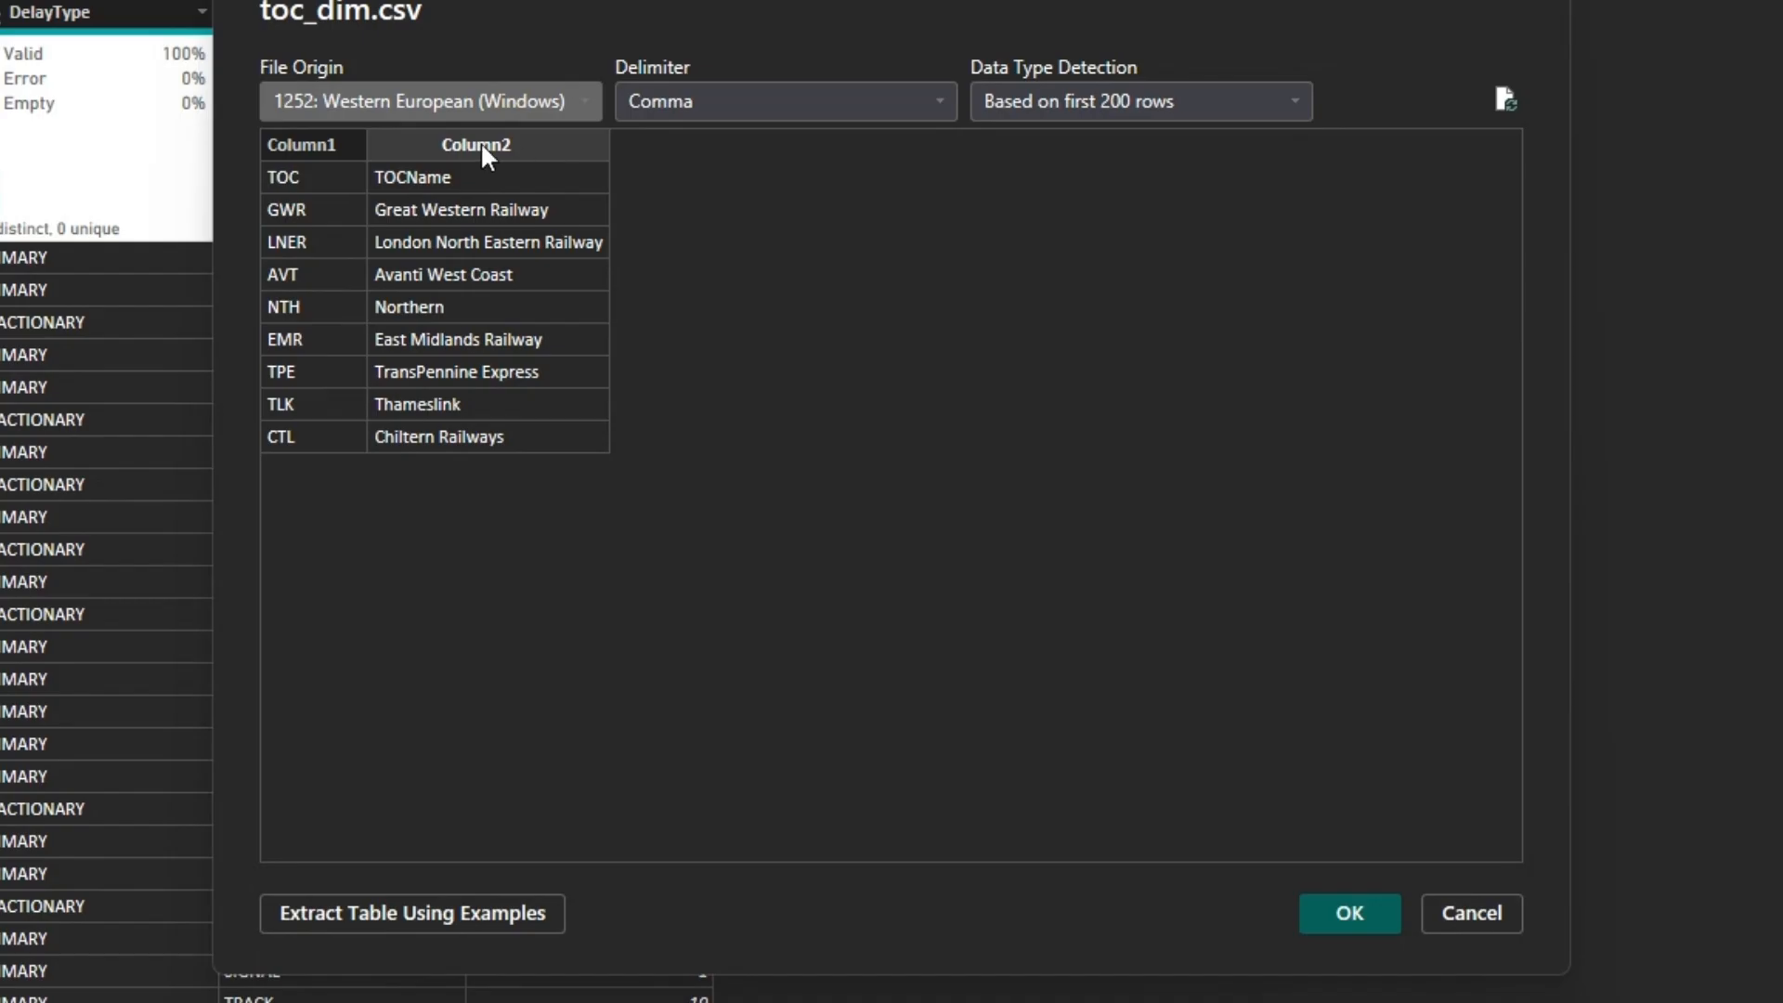
click(1317, 912)
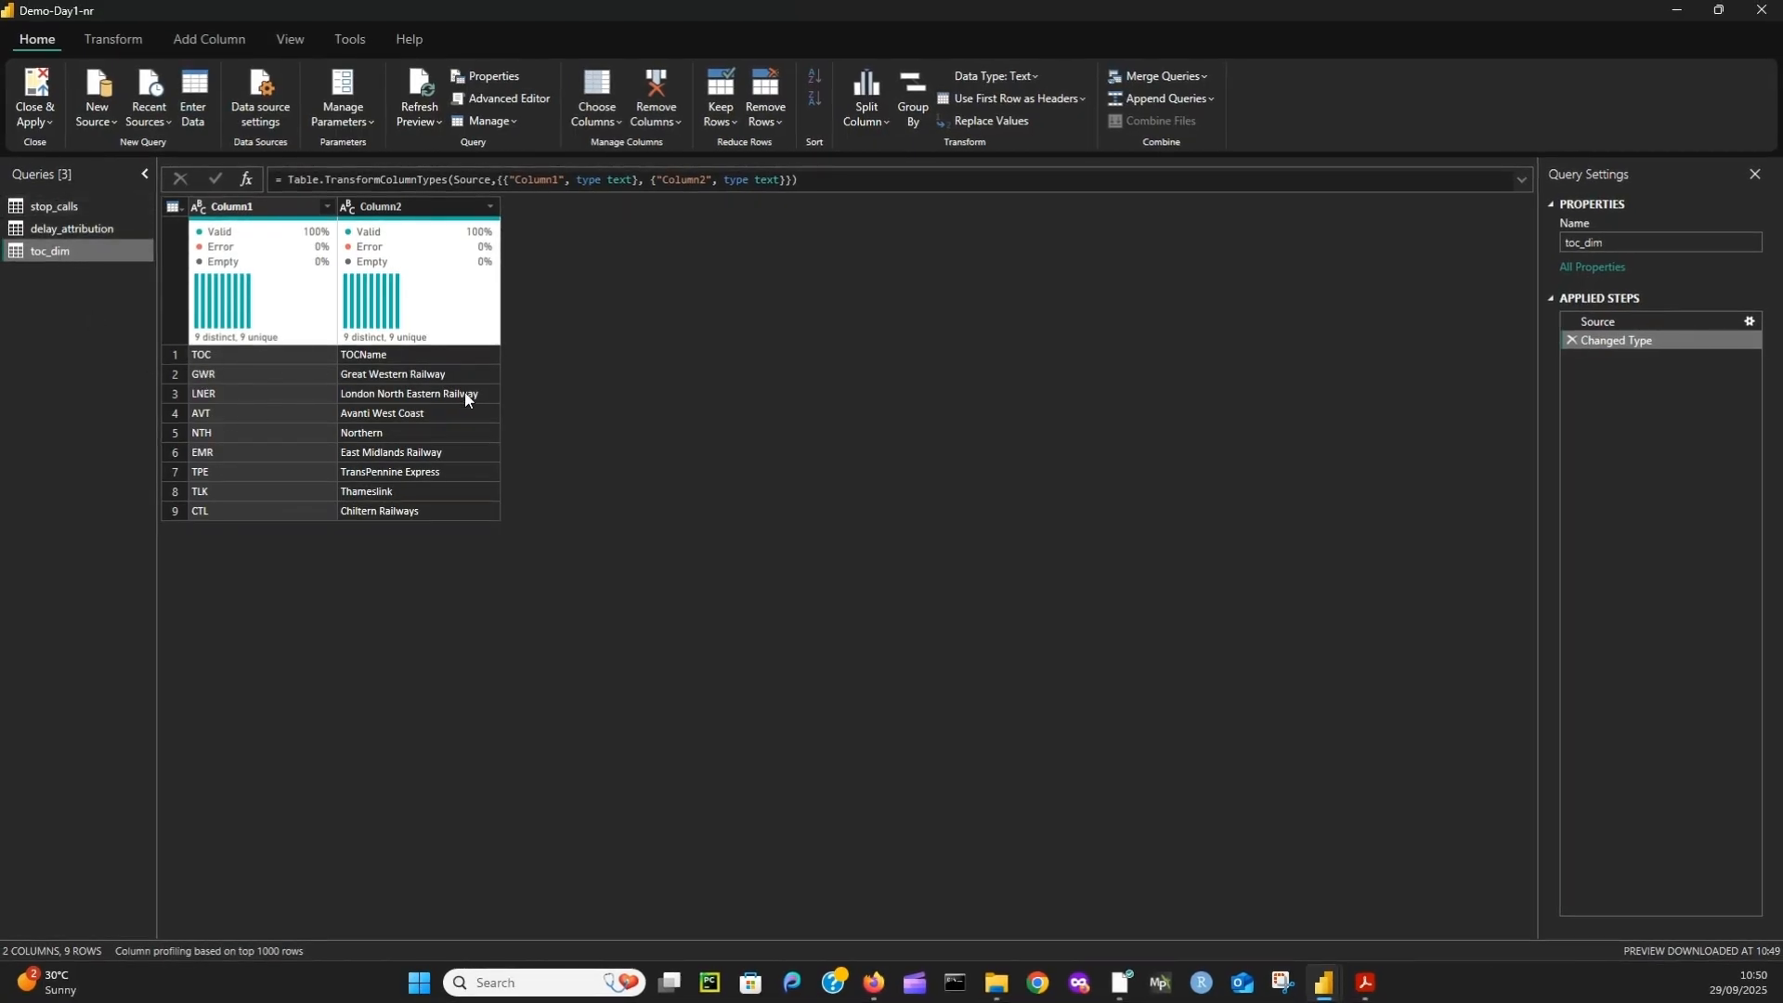
click(1003, 104)
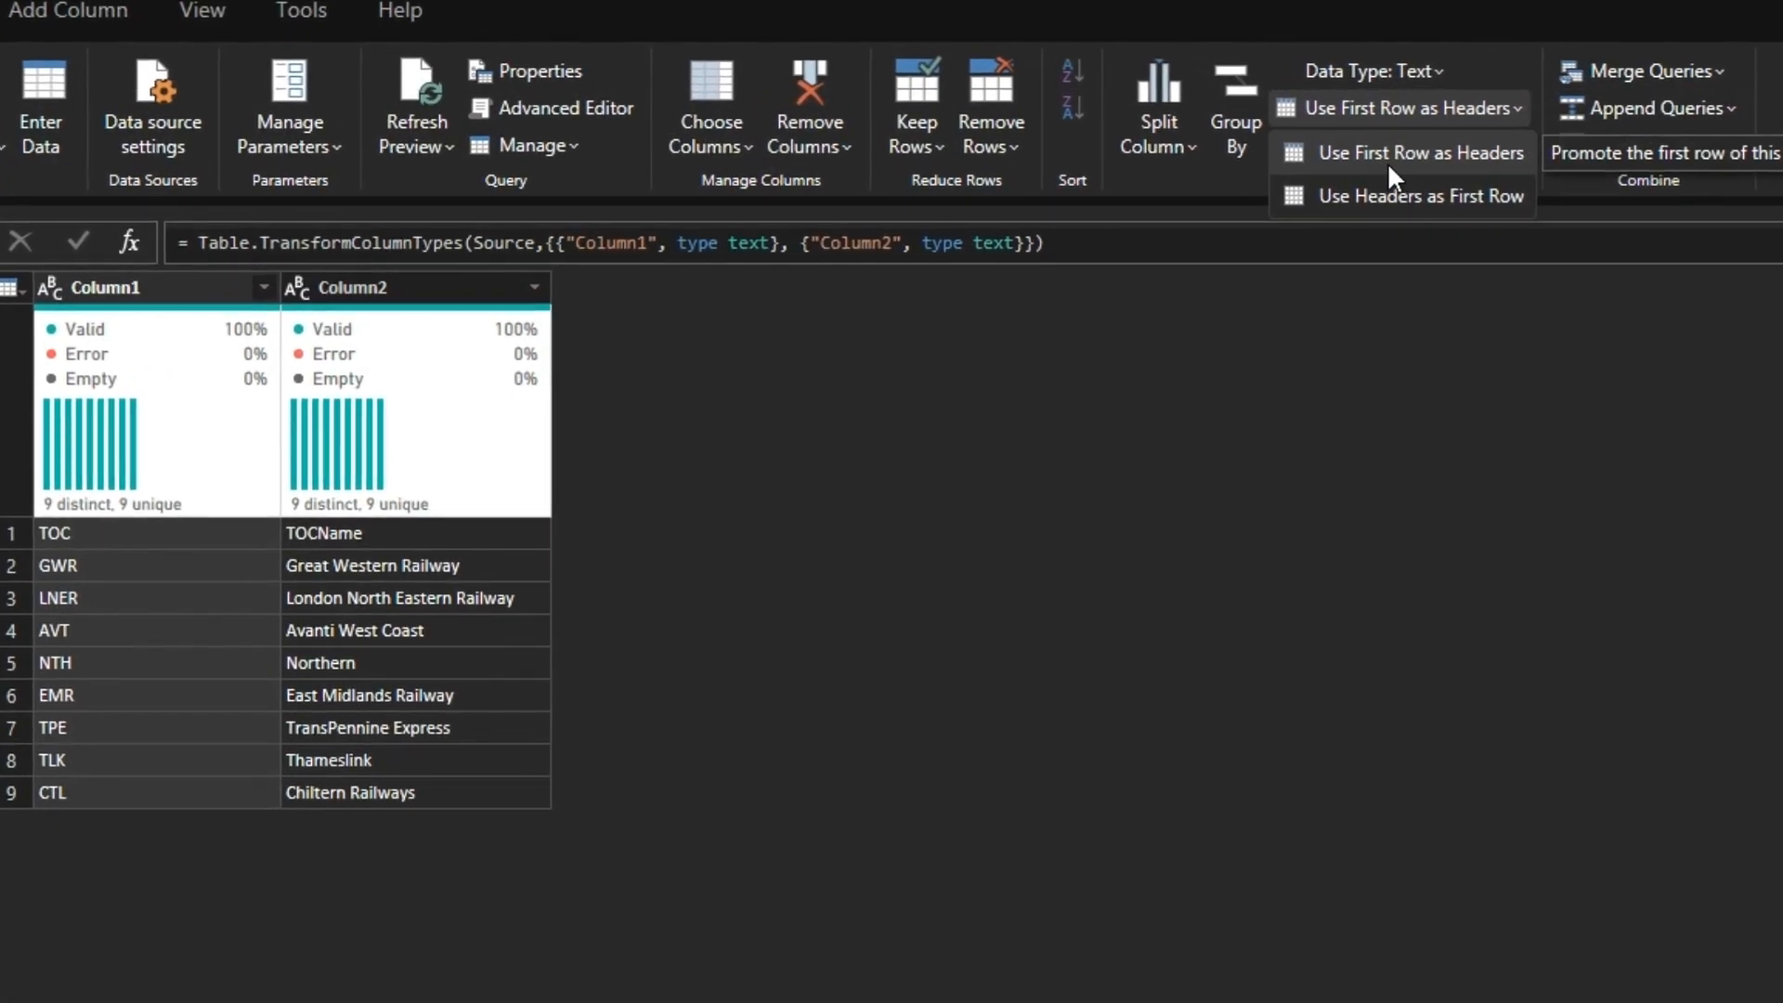
click(1393, 154)
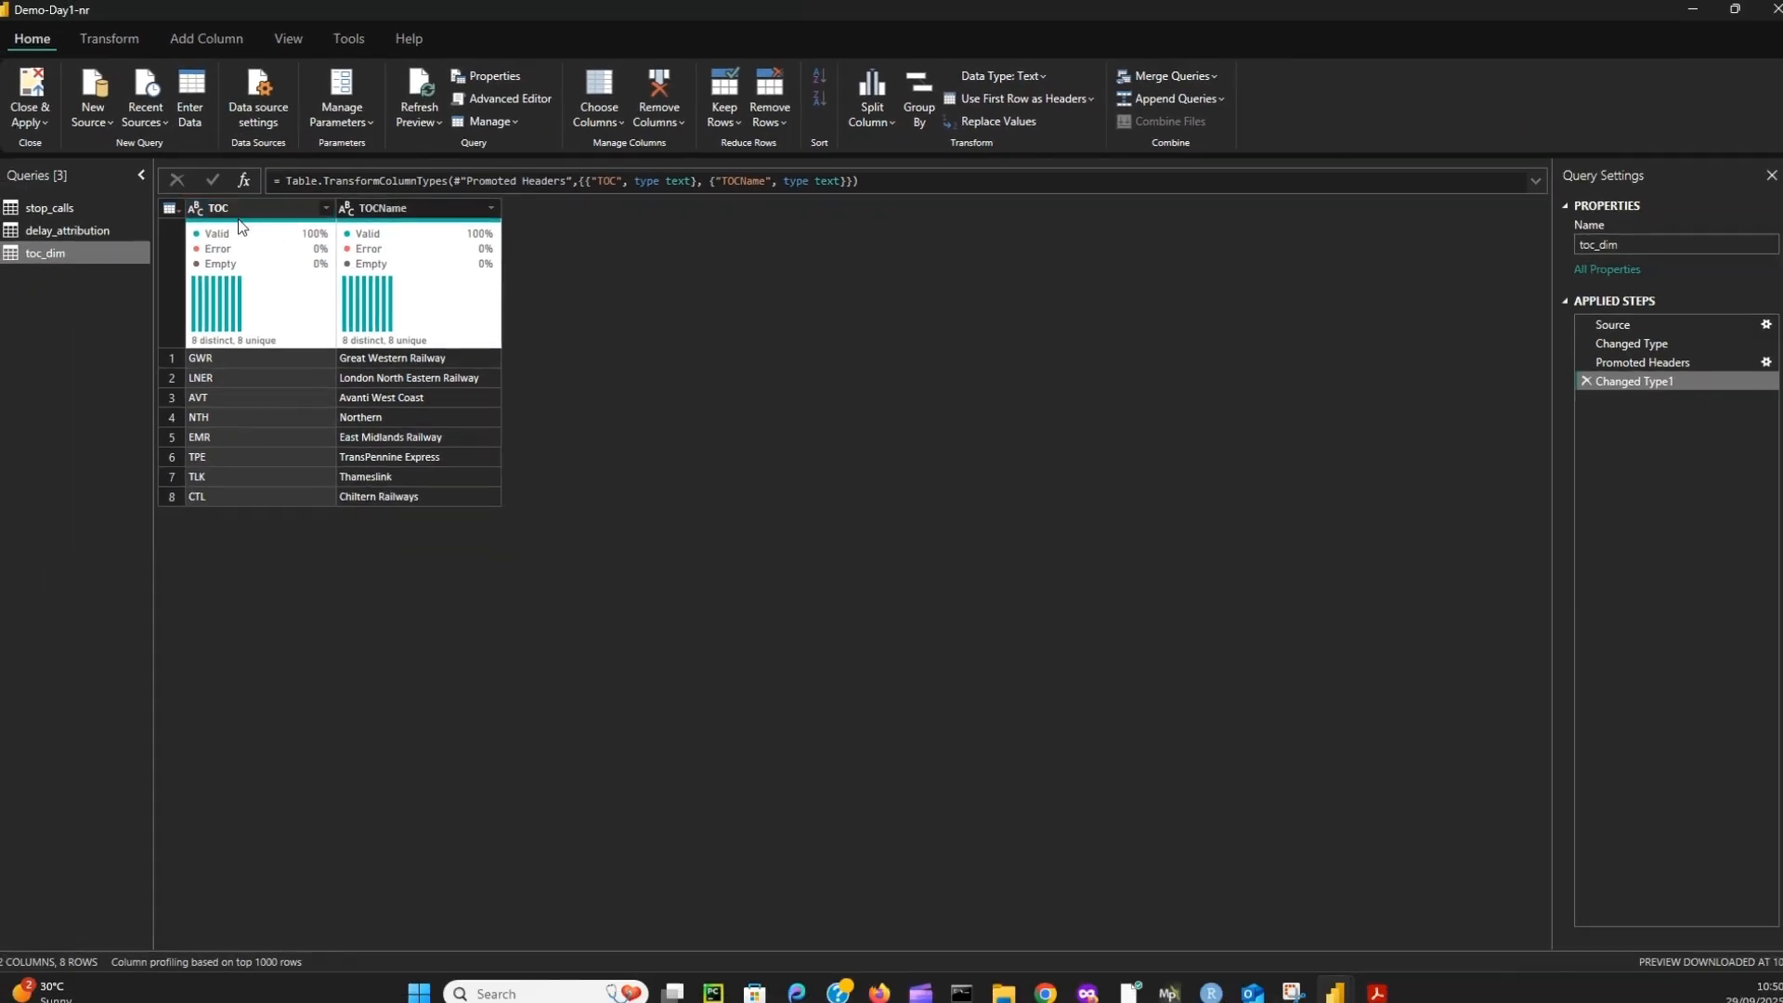
click(227, 205)
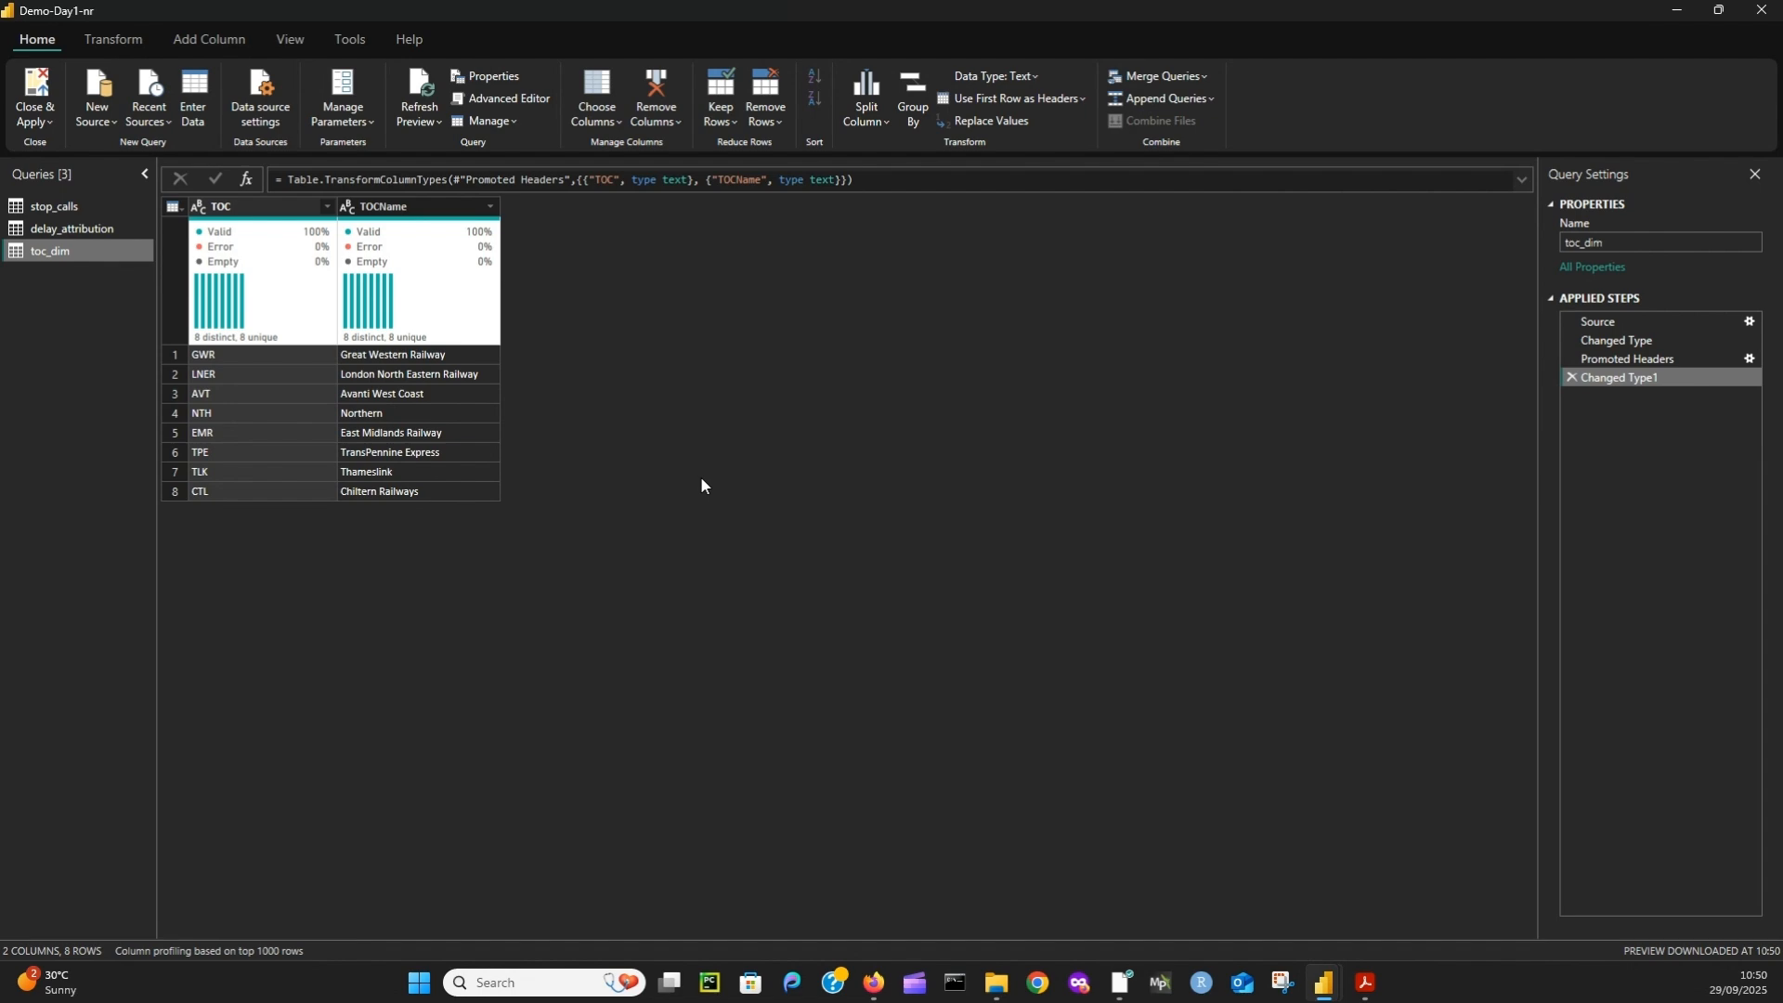
- Import station_dim.csv as a new text query and use its first row as the column headers
click(96, 114)
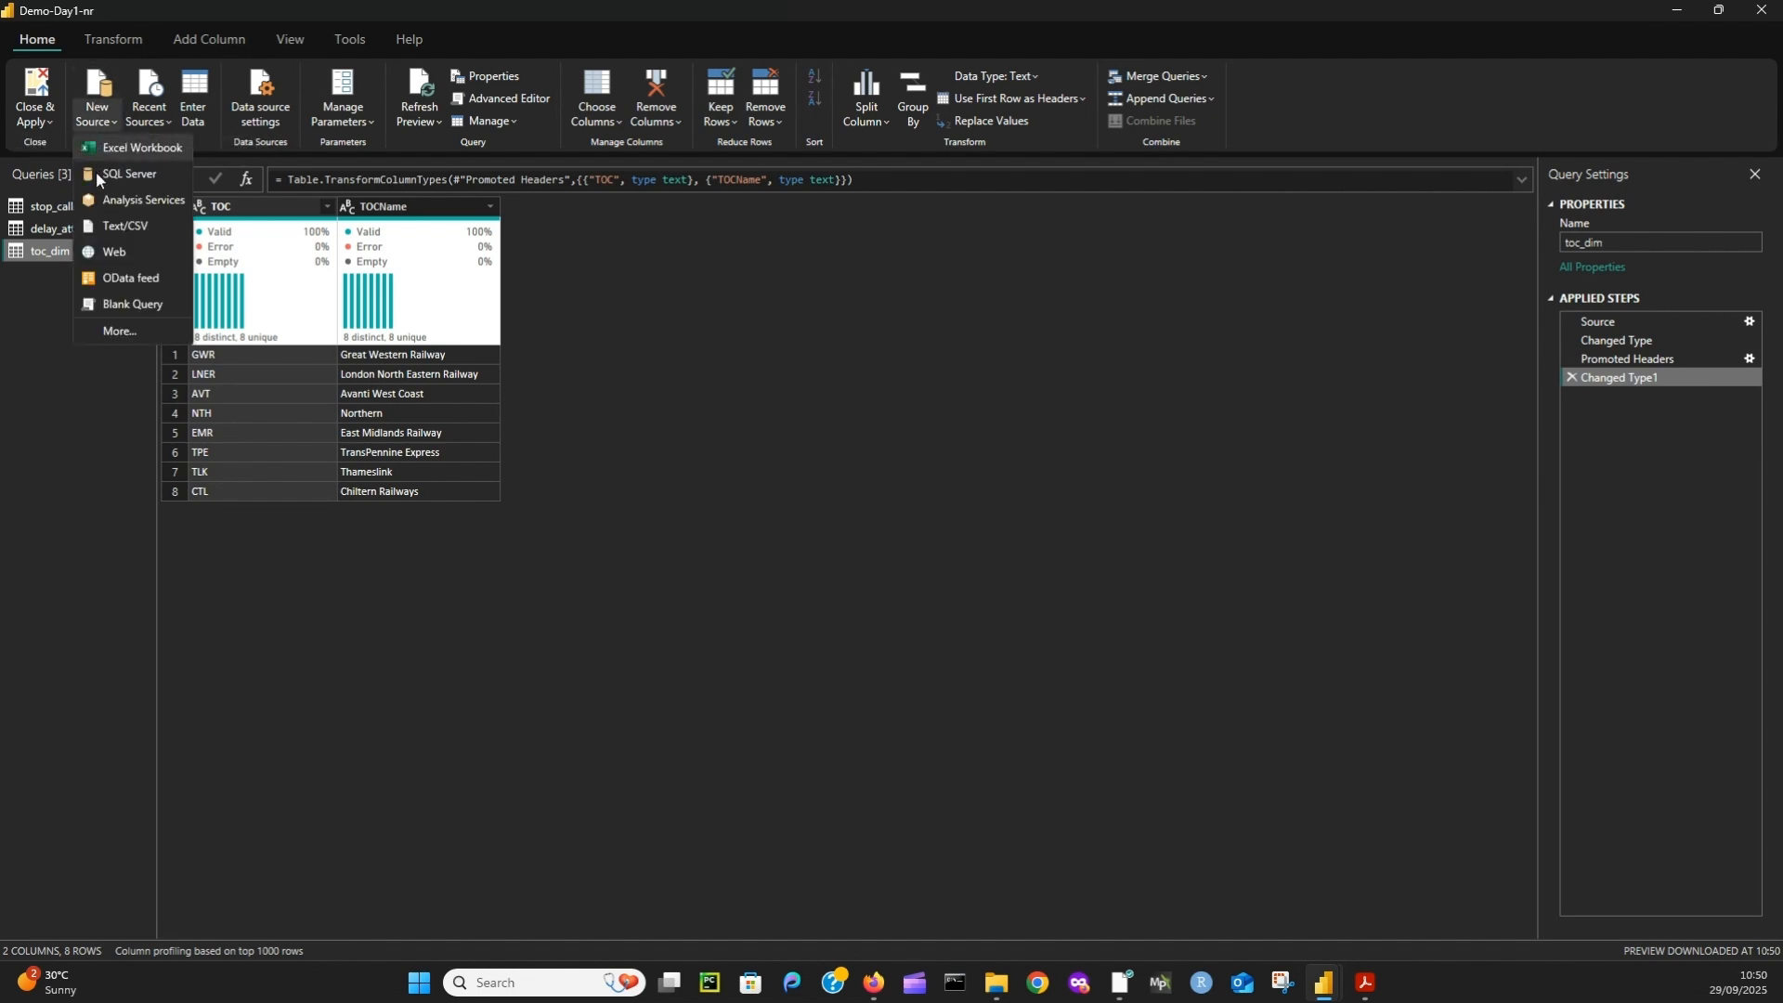
click(120, 225)
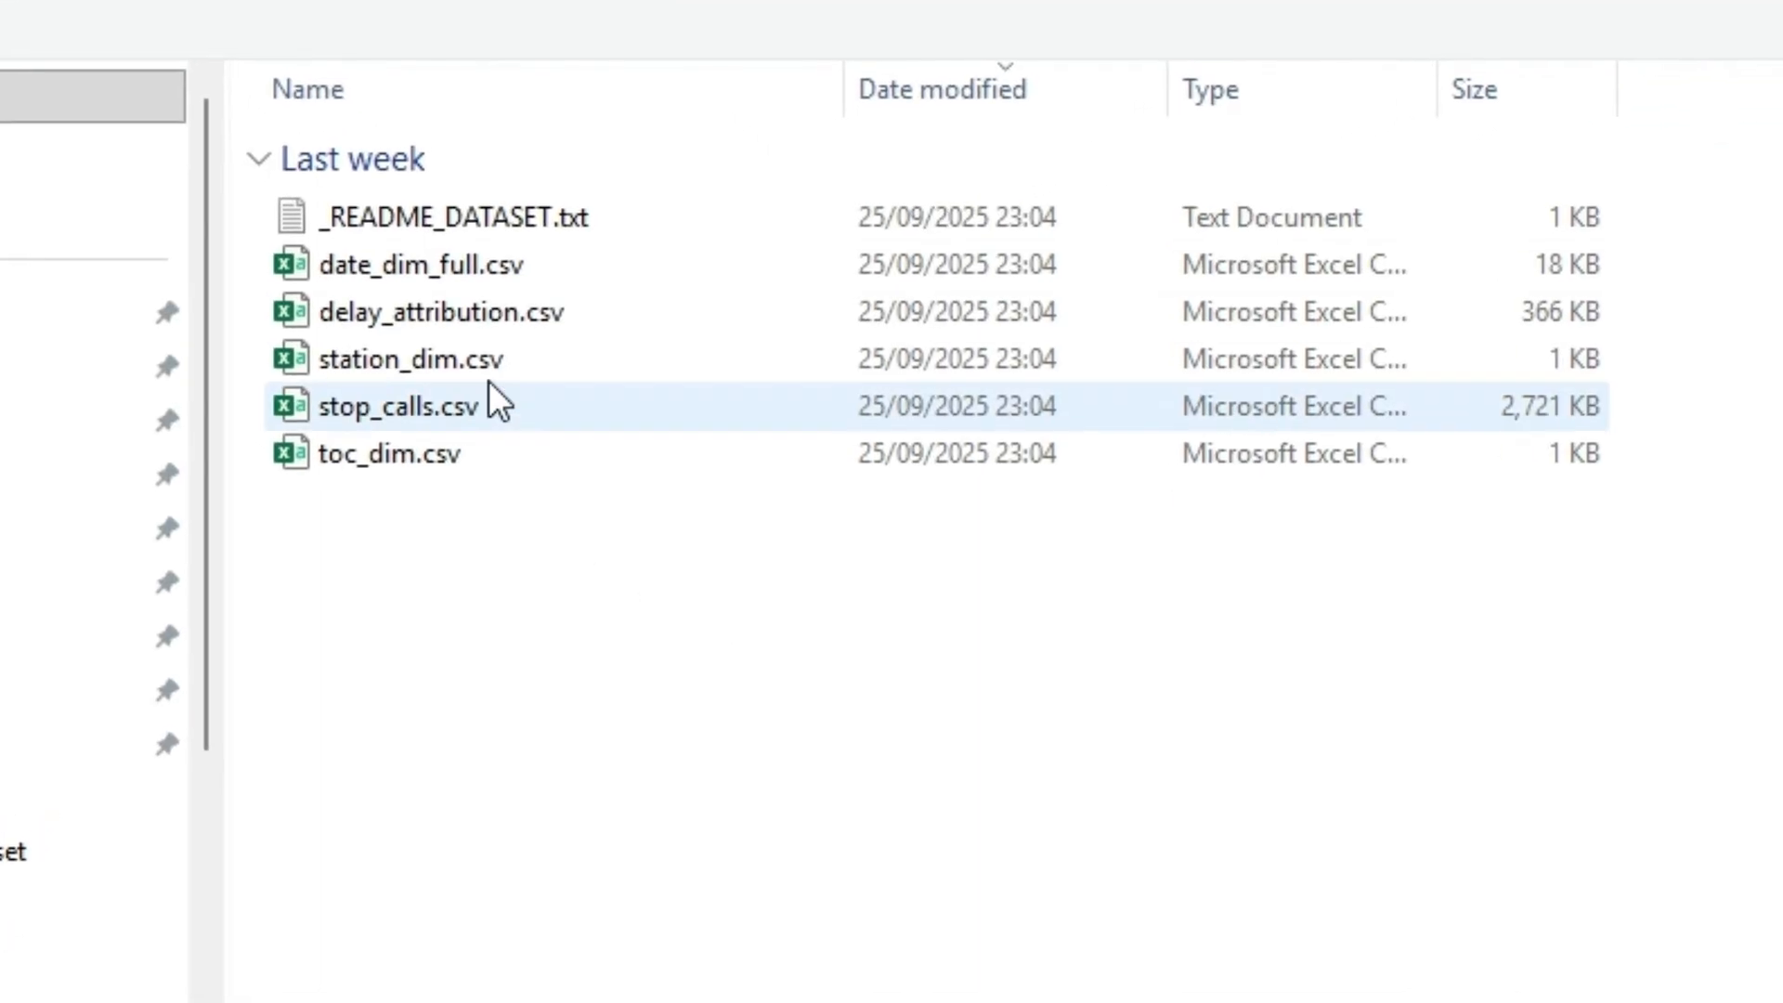
click(450, 376)
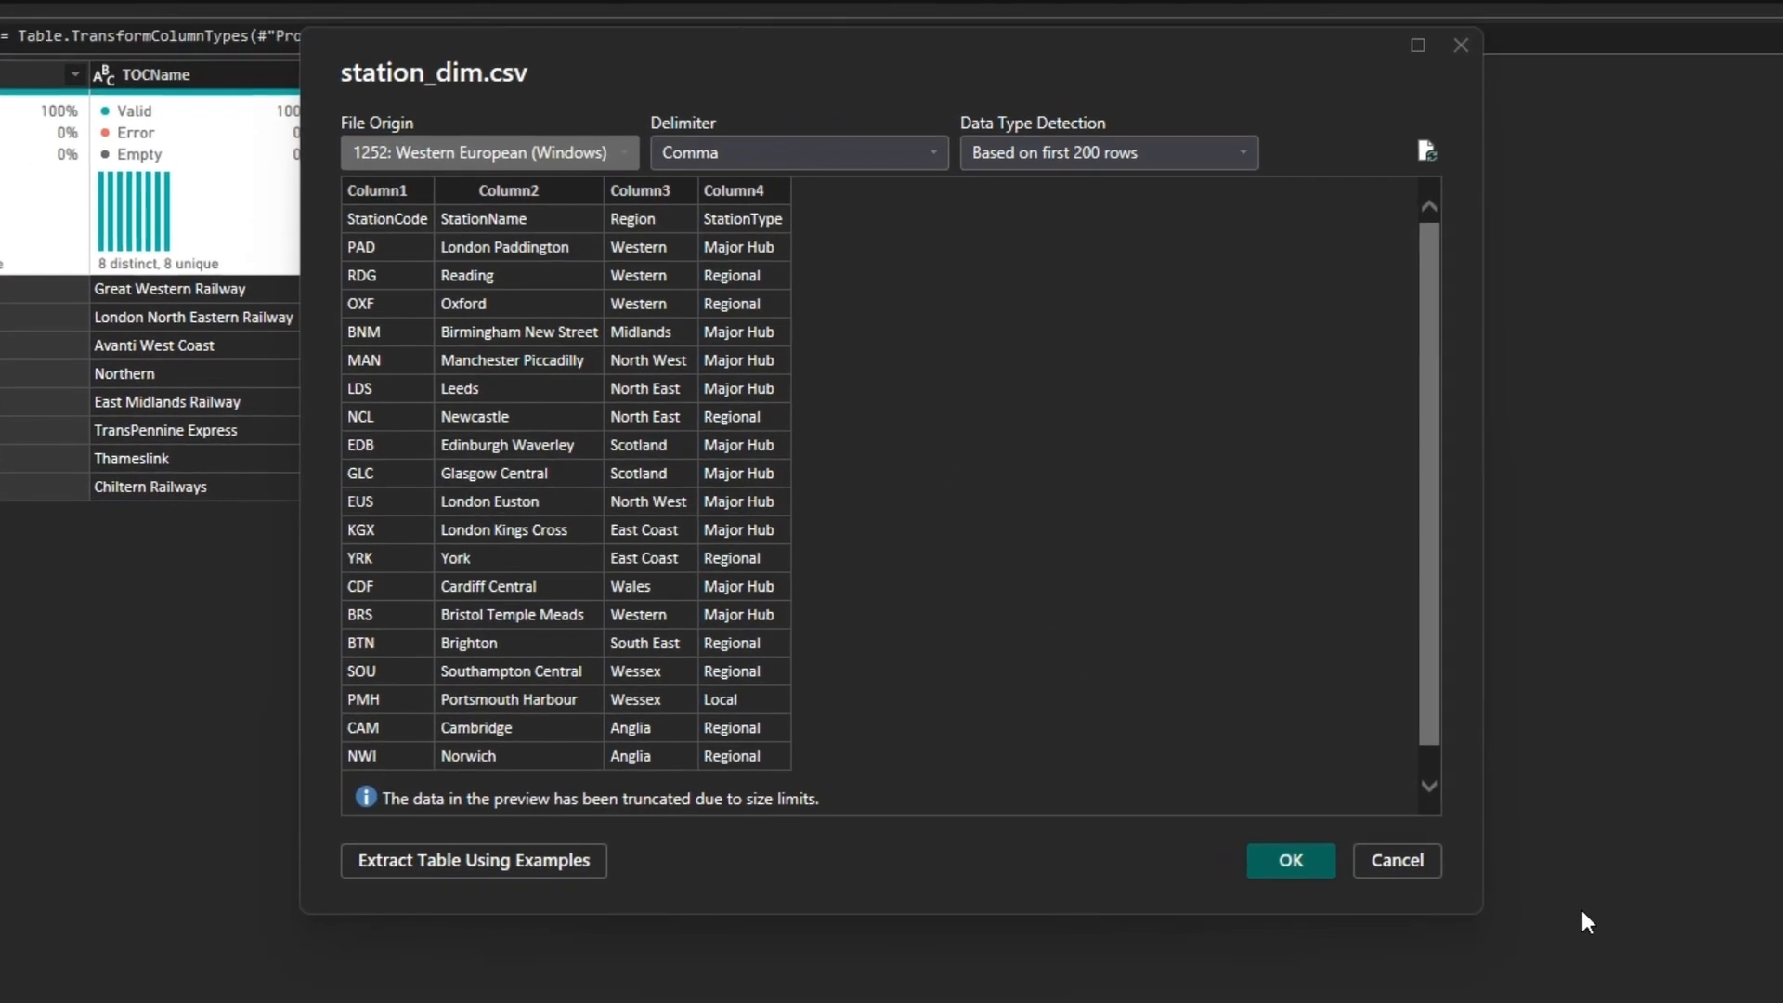
click(1300, 858)
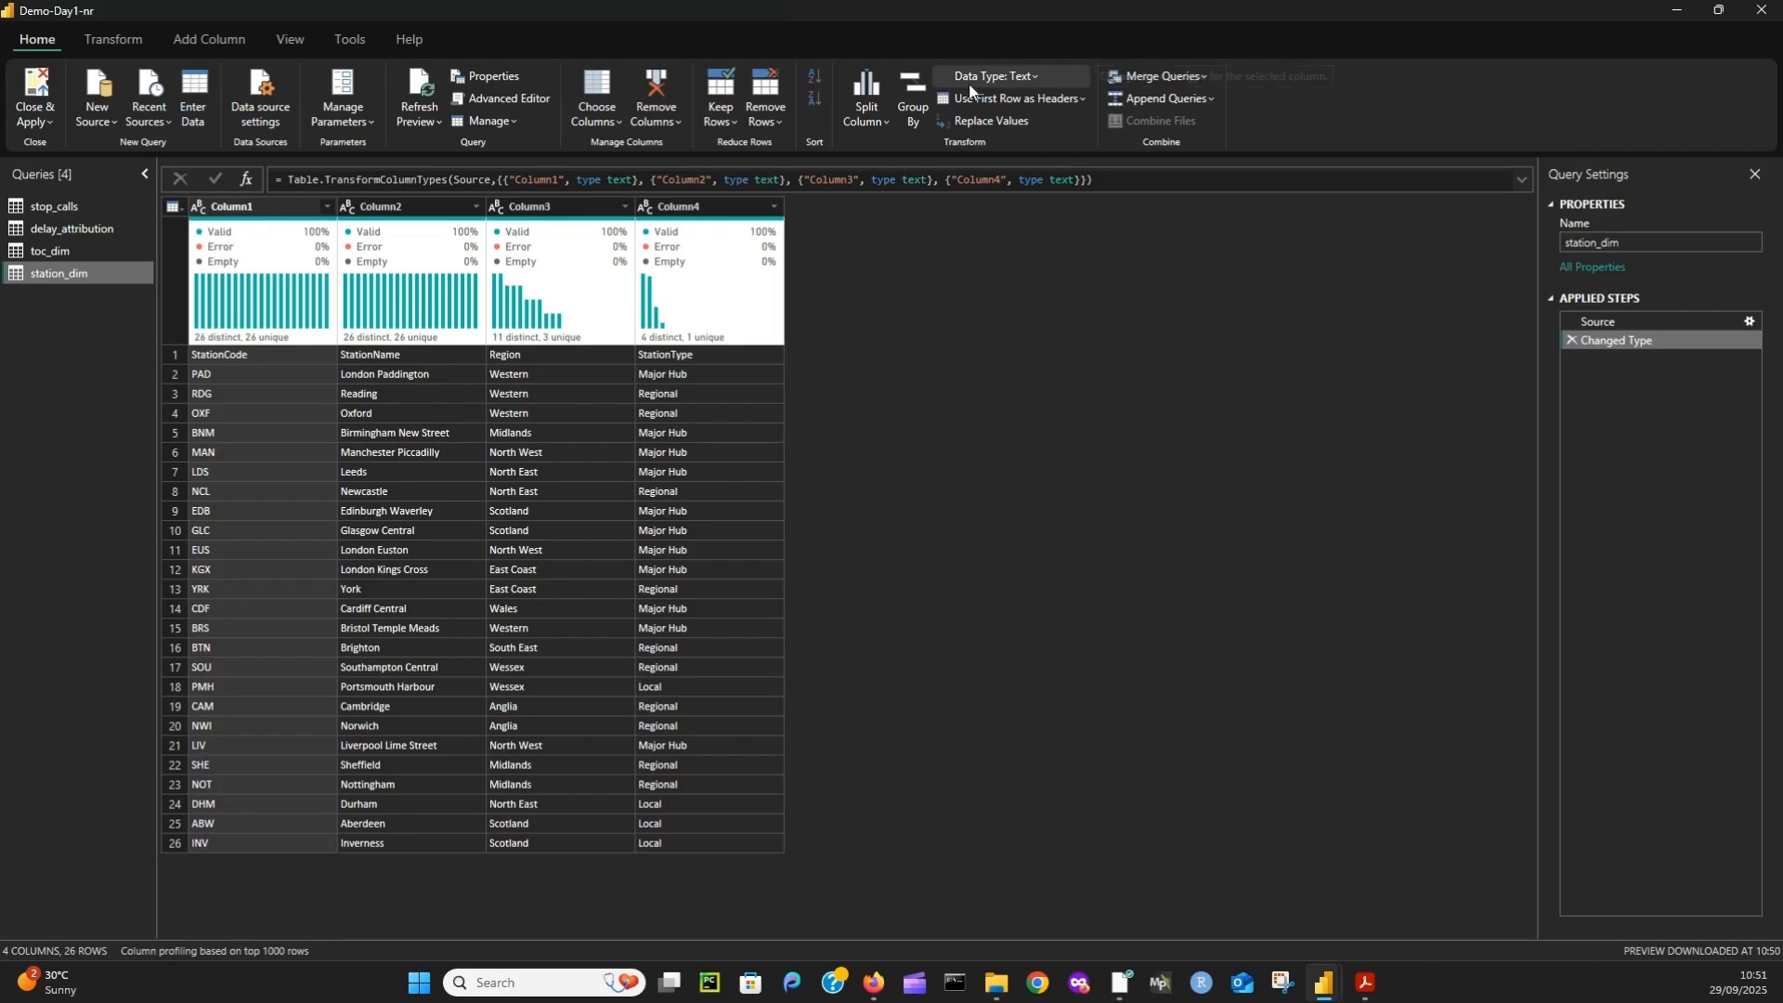
click(1017, 96)
click(1011, 128)
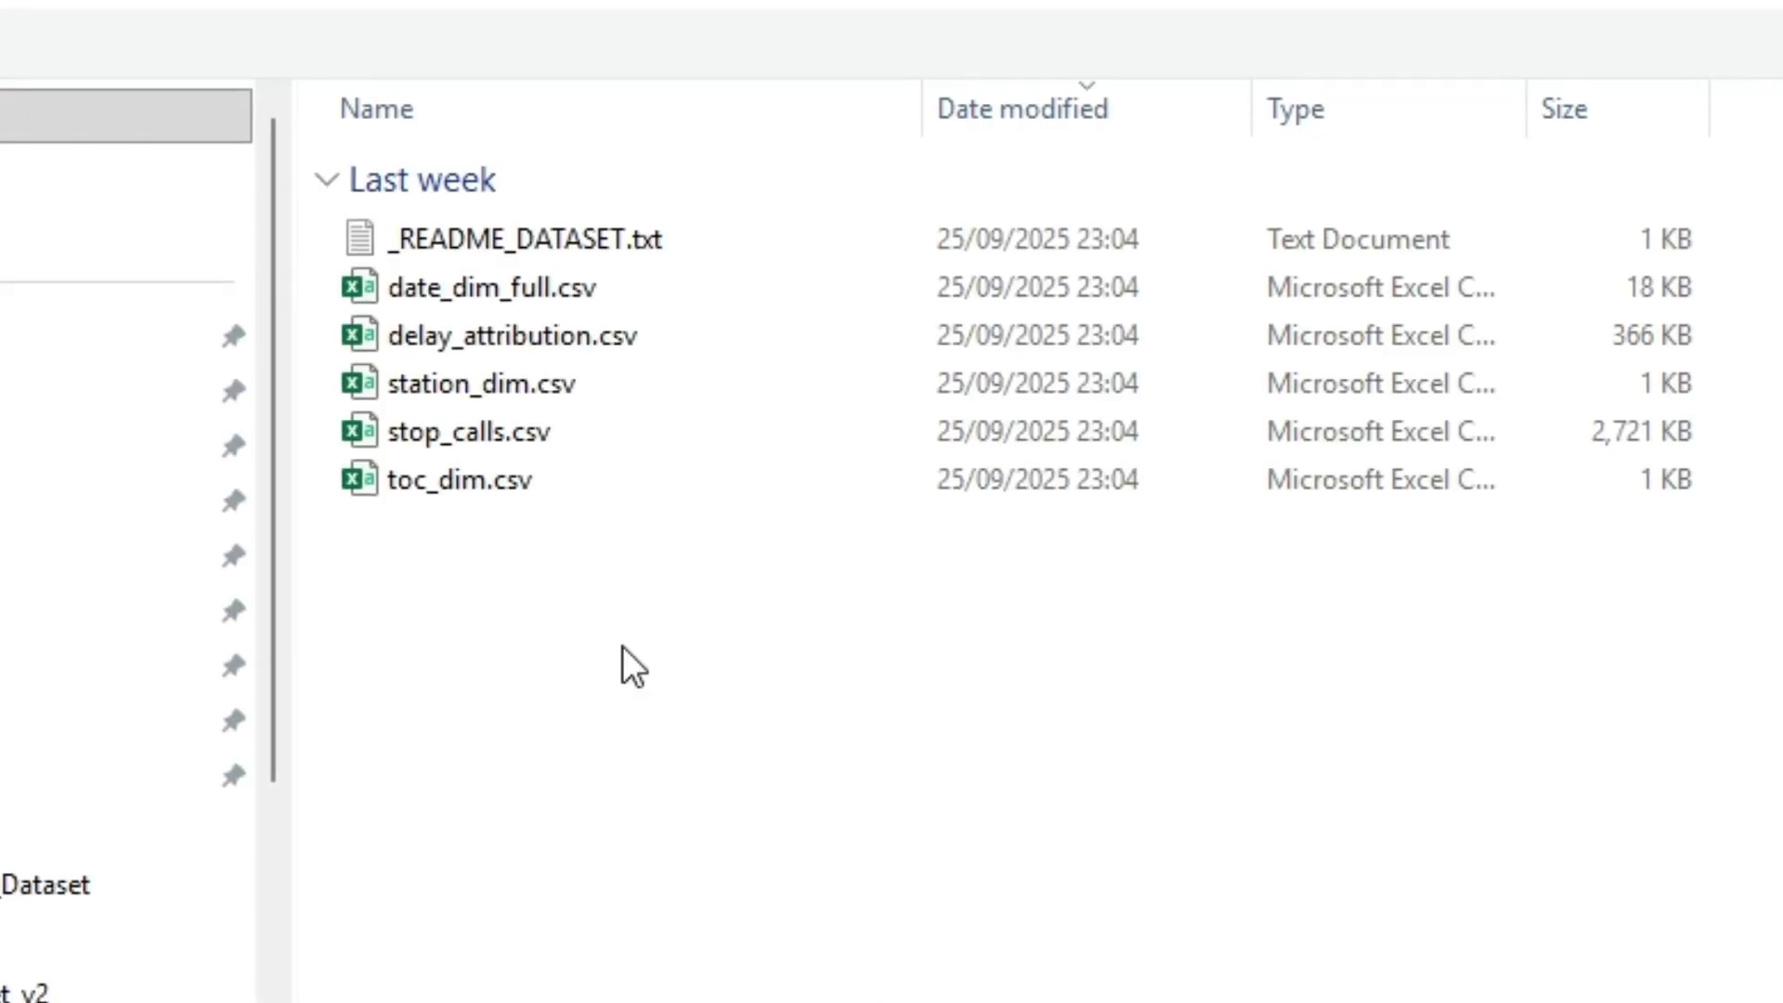
- Import date_dim_full.csv as a new query, and close the query editor with all changes applied to the report
click(549, 294)
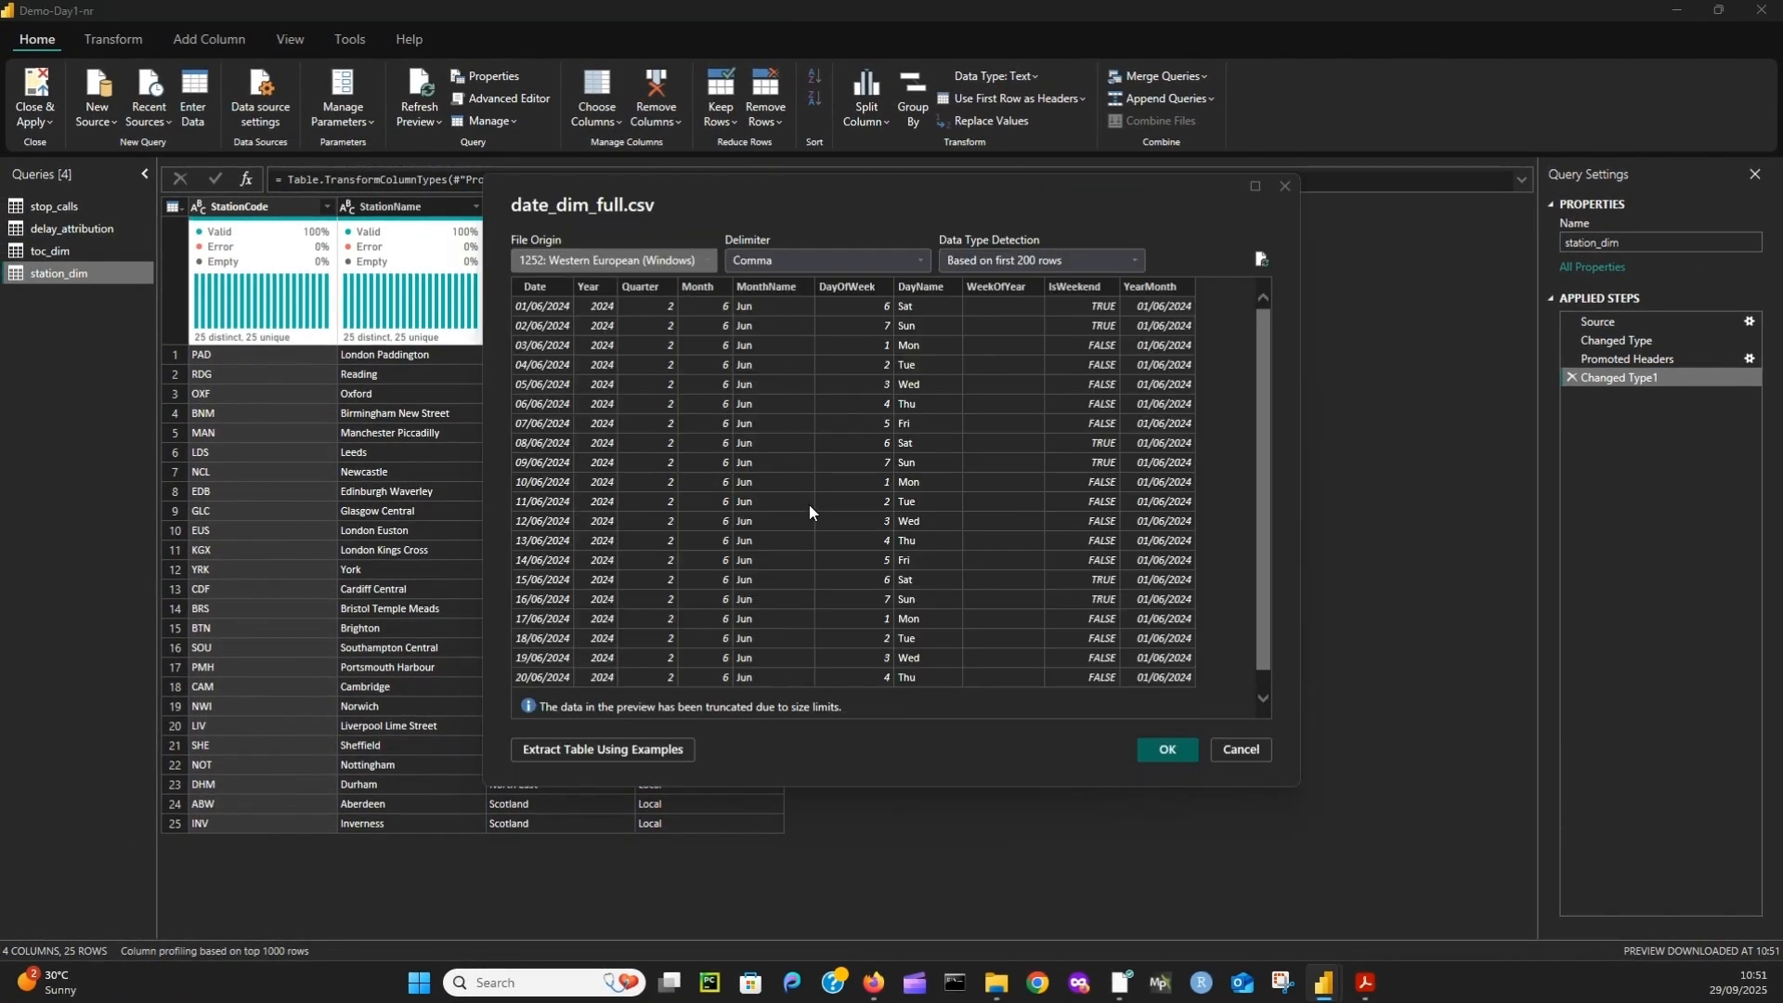
click(1167, 750)
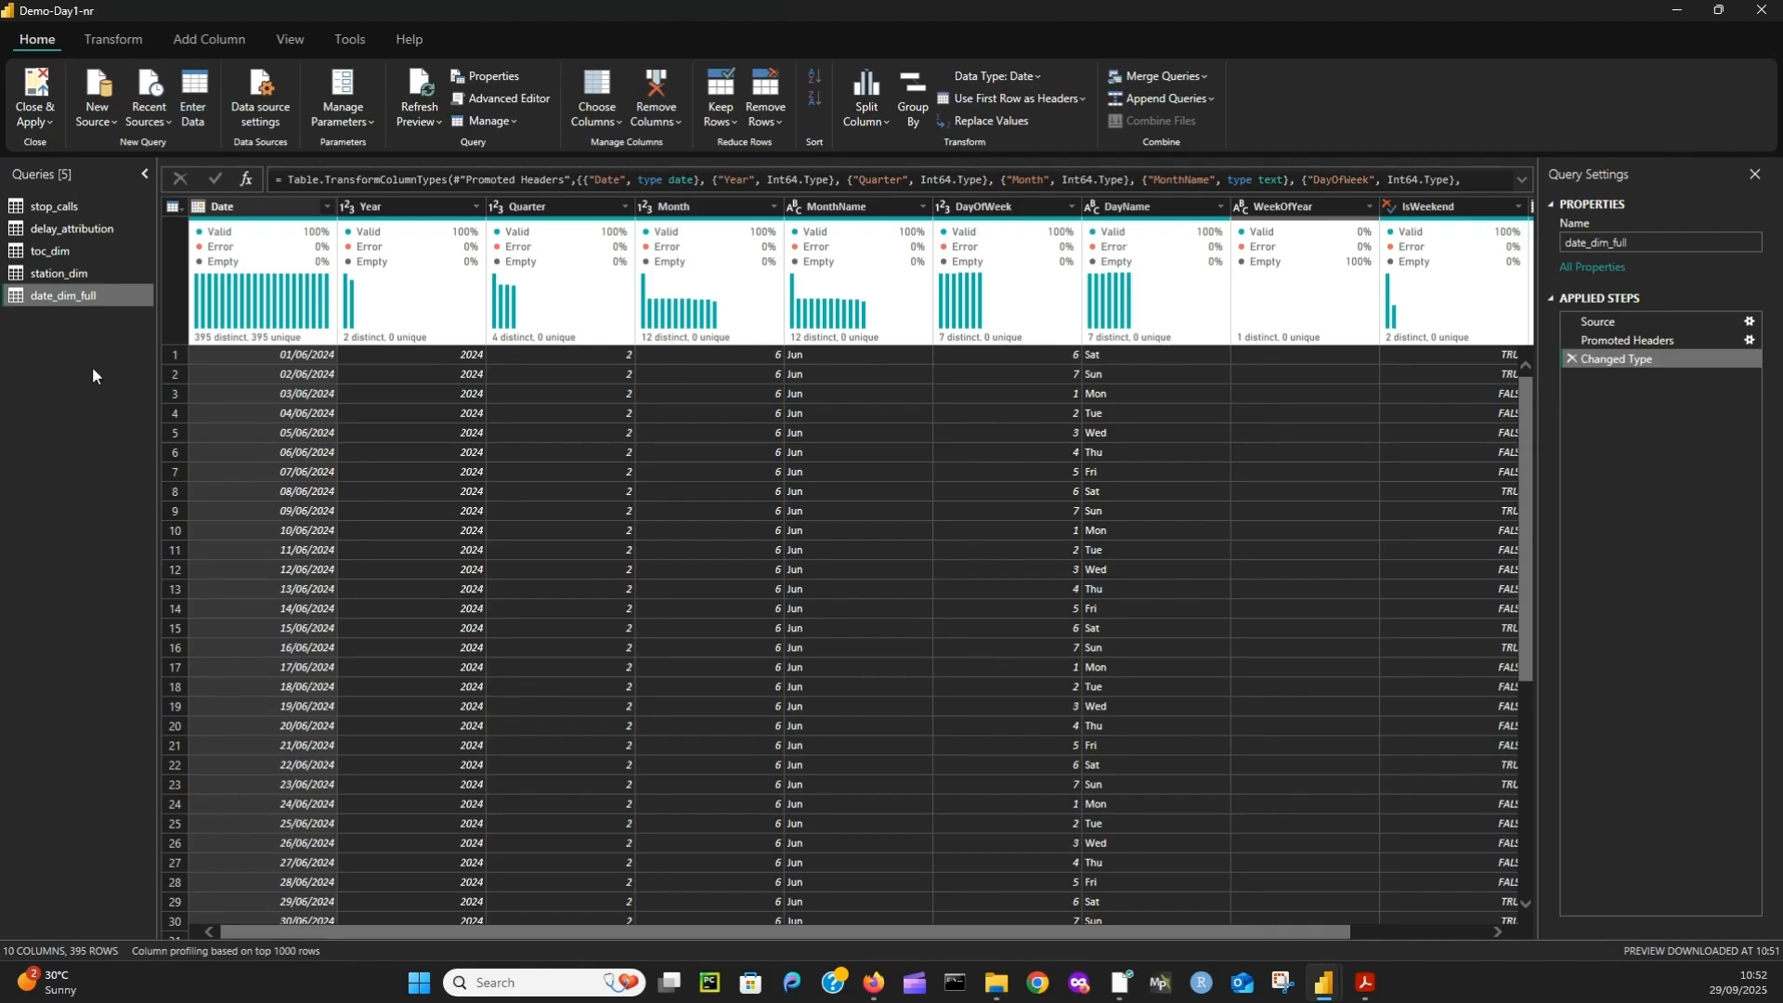
click(47, 120)
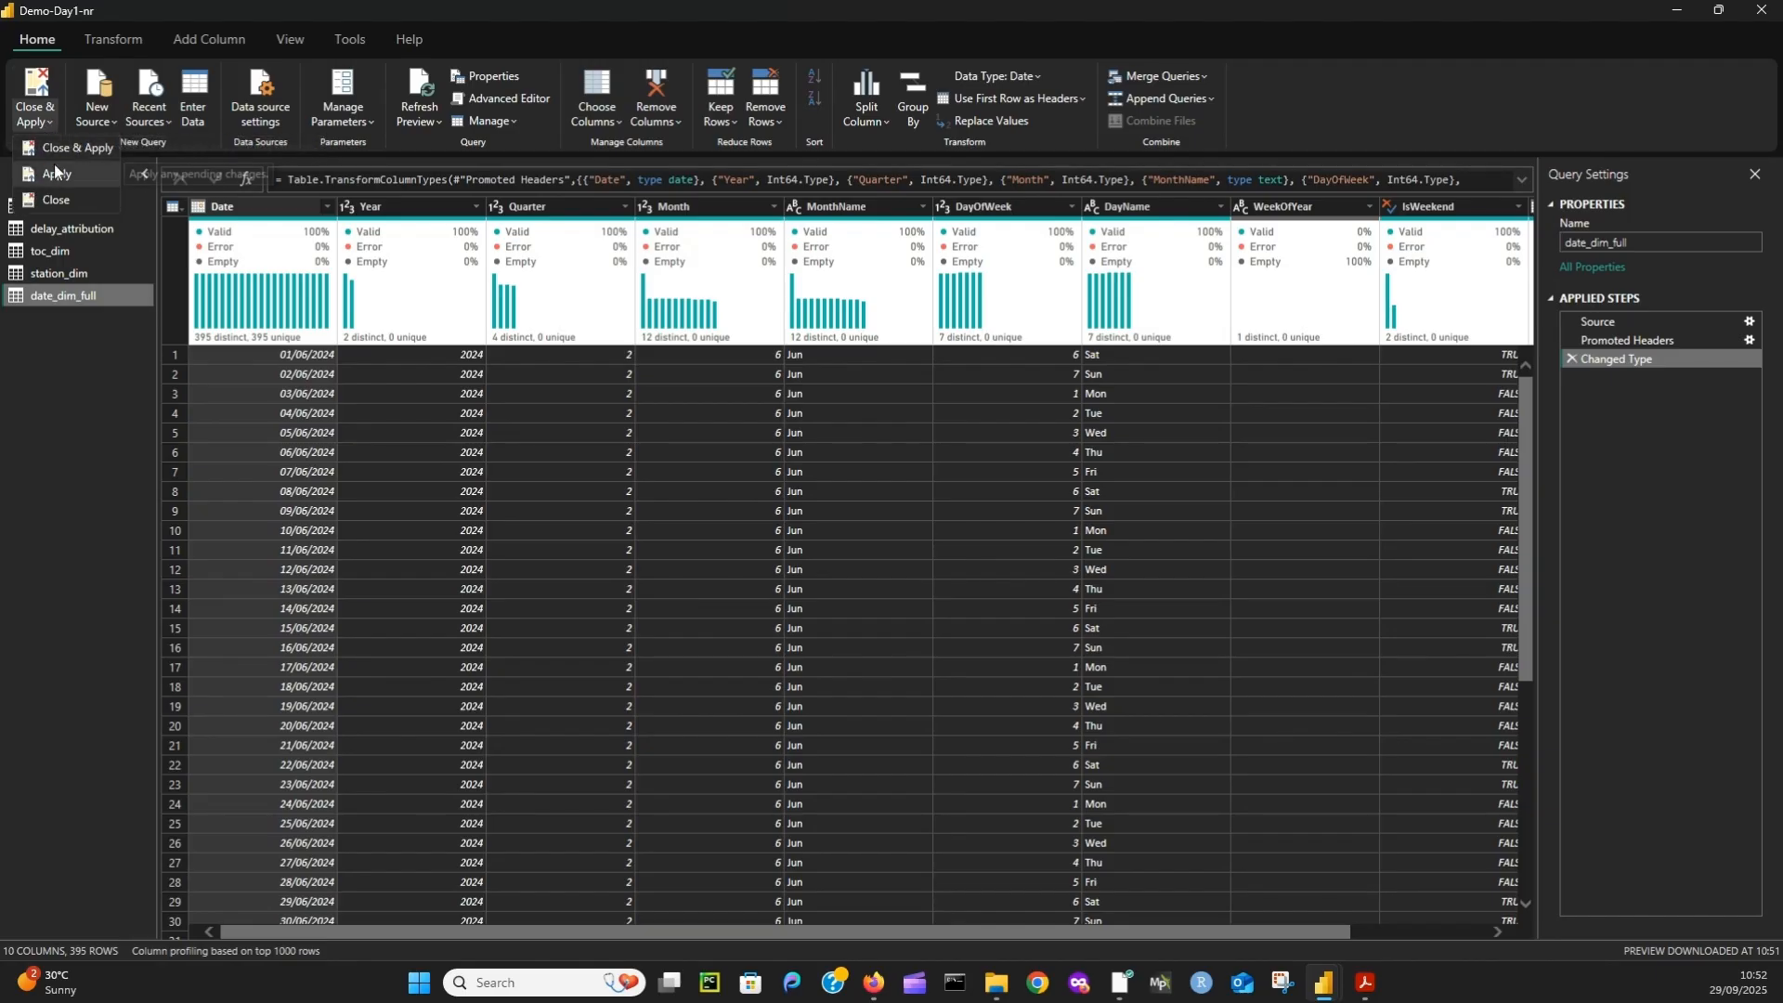
click(58, 147)
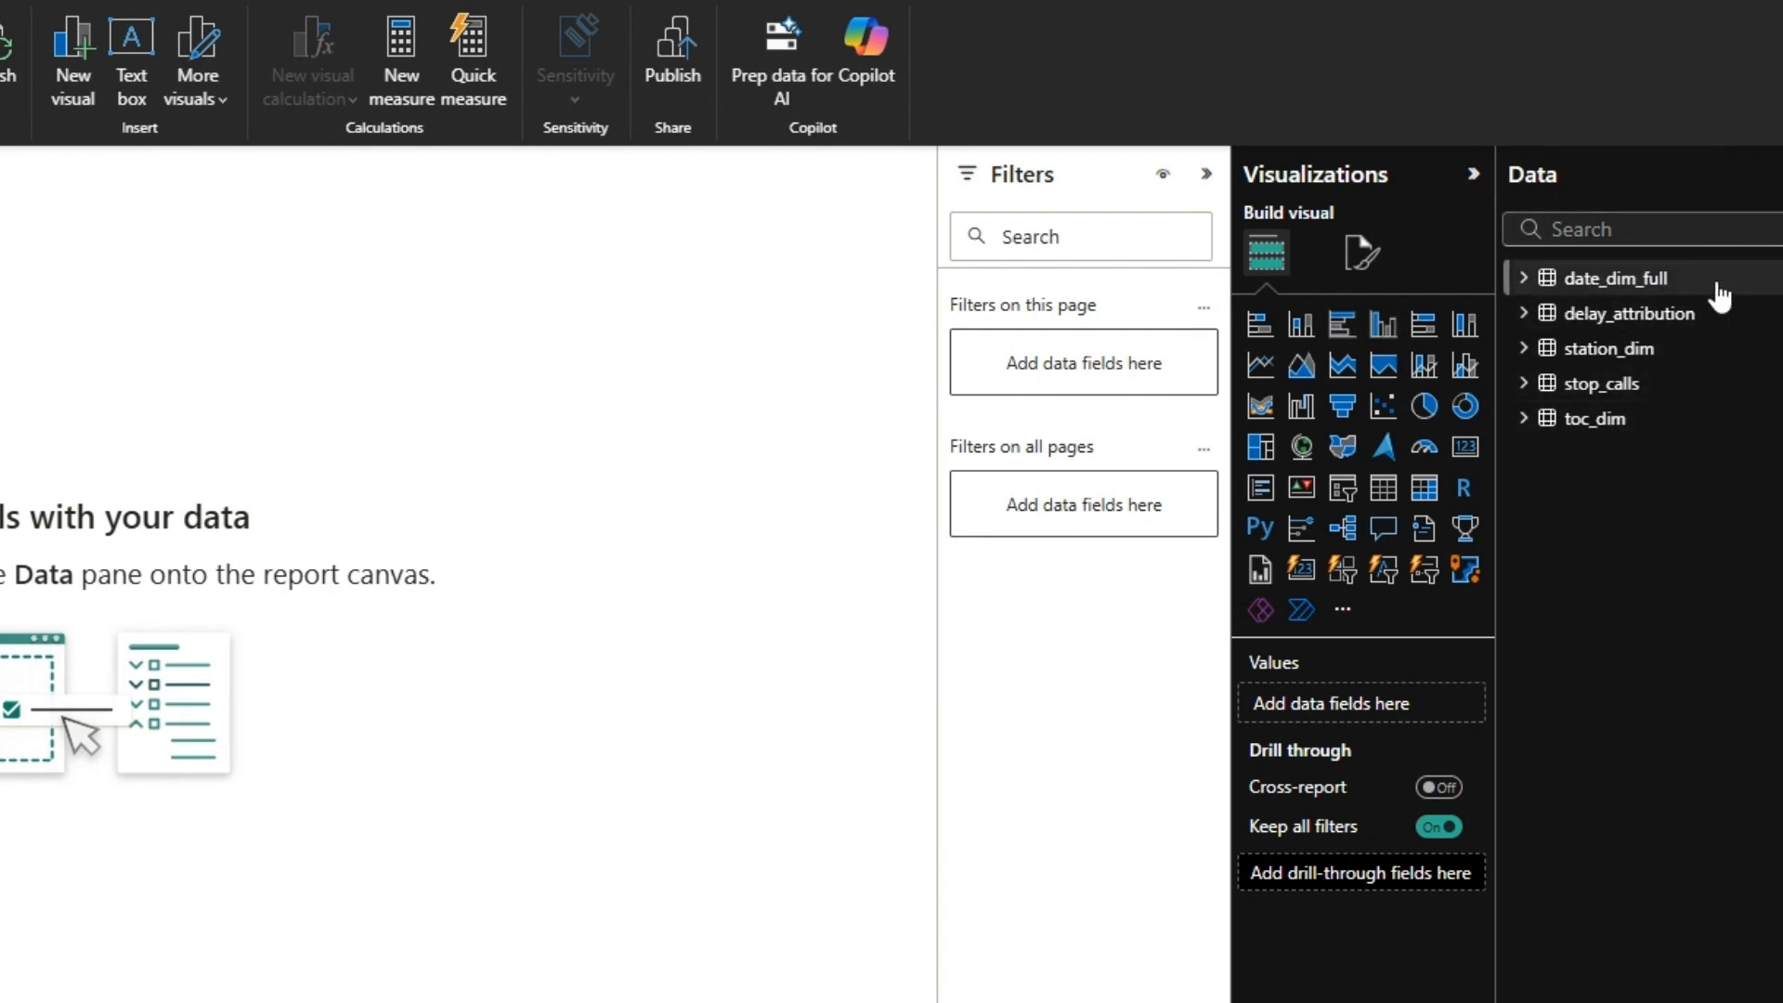
- Review the stop_calls fields and the rows of the stop_calls, station_dim, delay_attribution and date_dim_full tables
click(1523, 385)
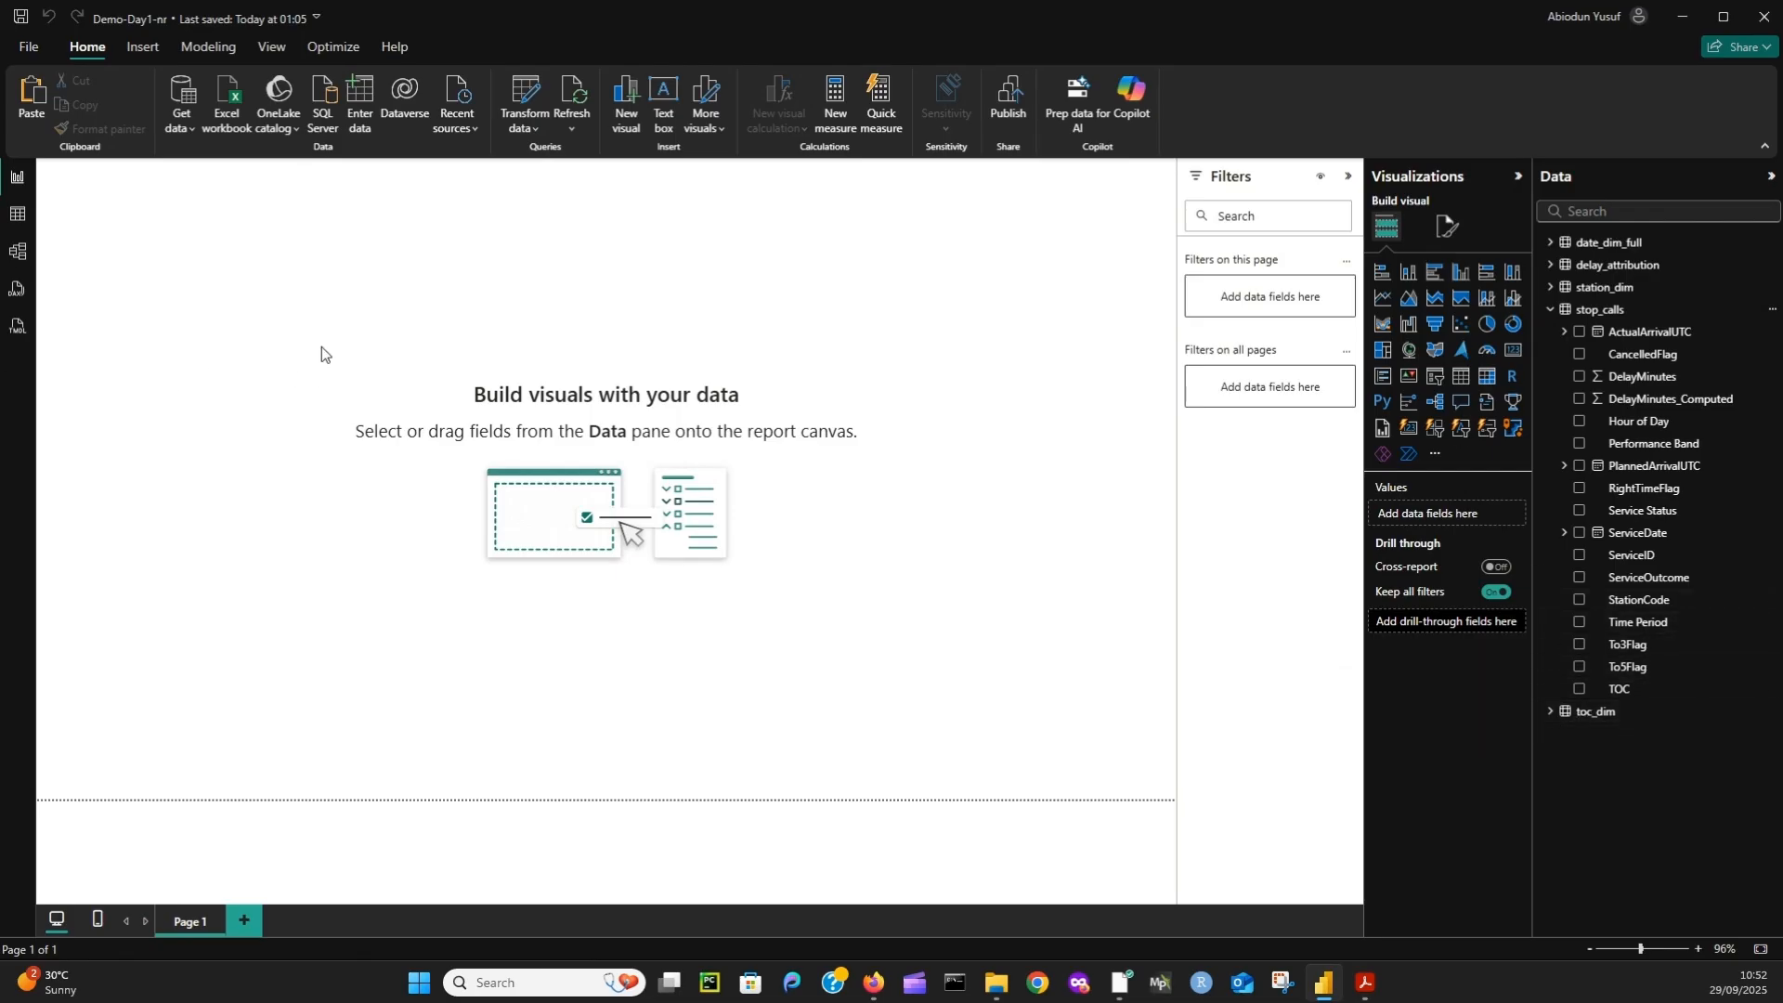
click(18, 214)
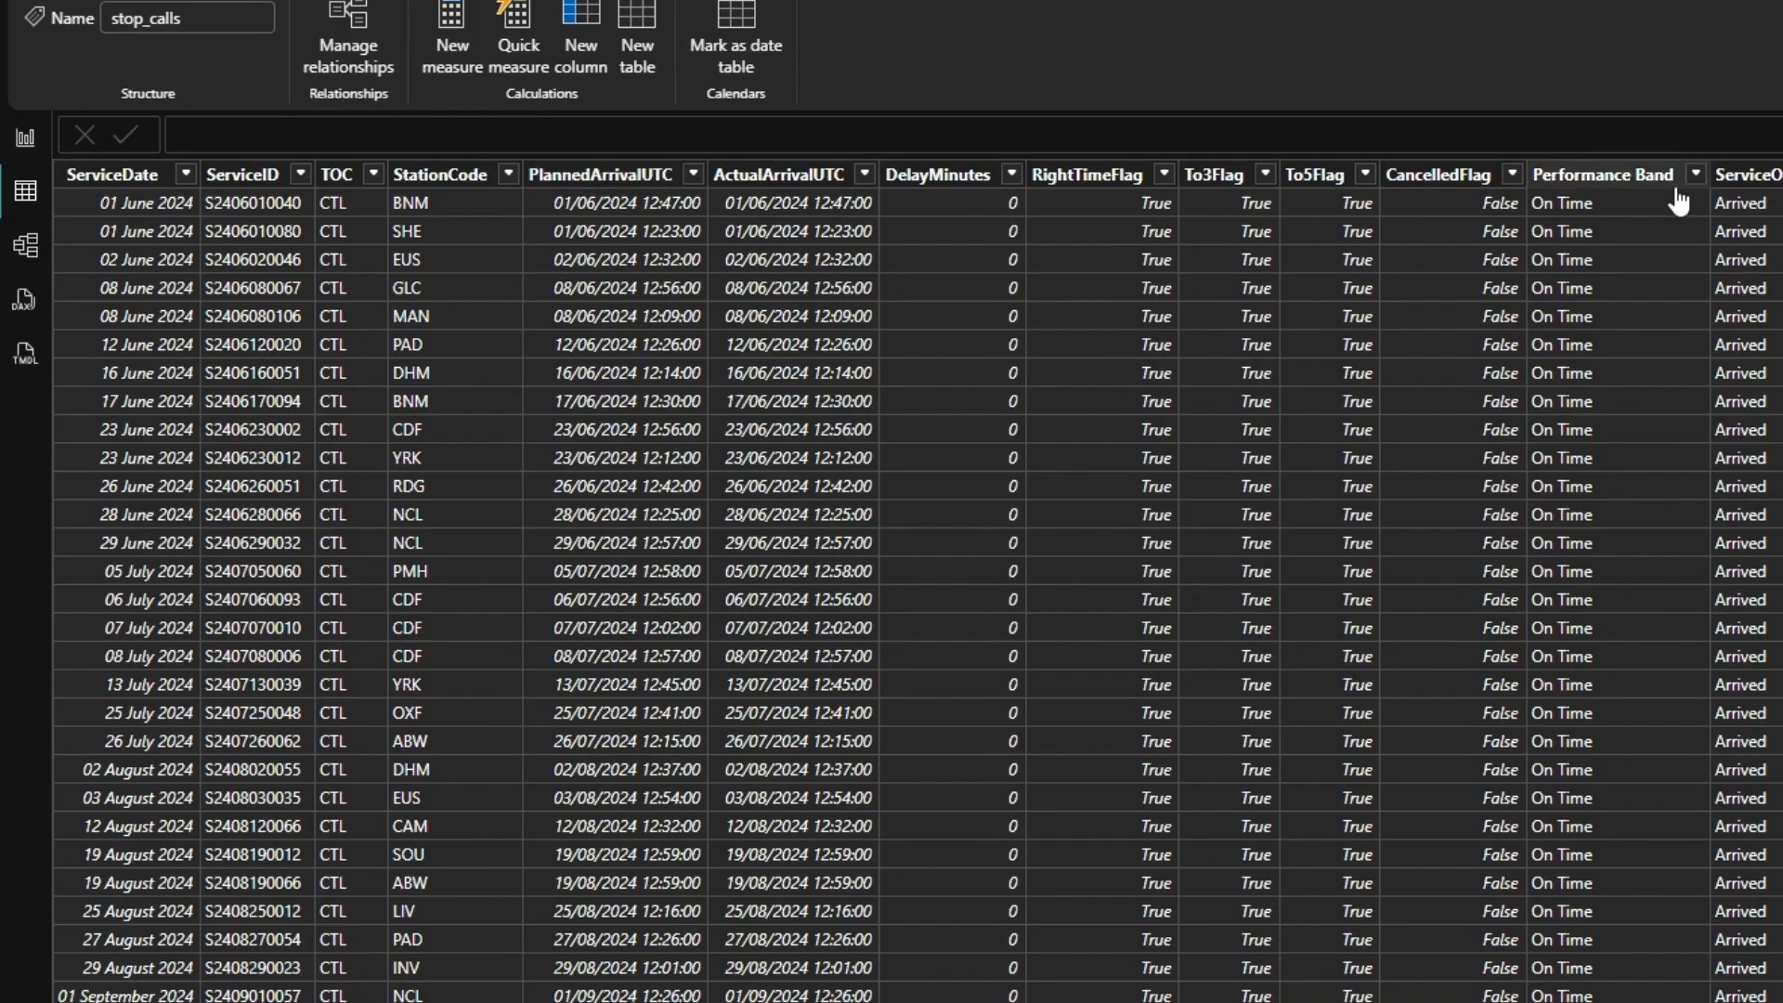
click(1651, 288)
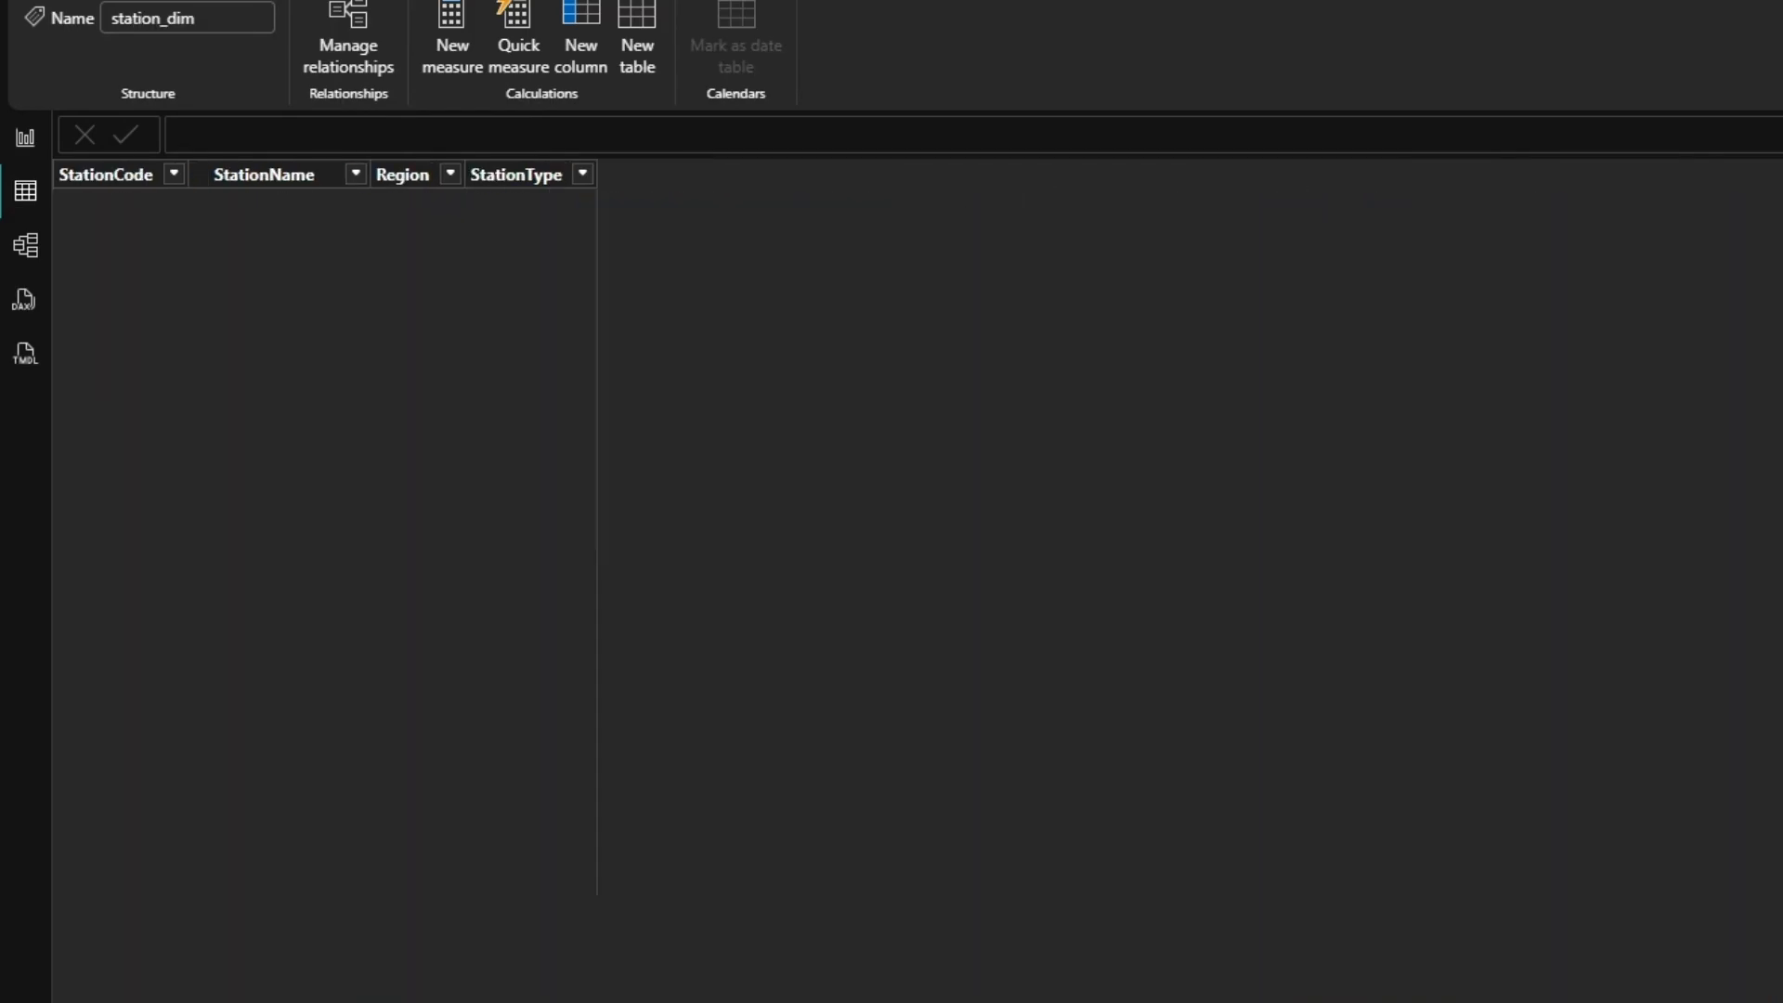
click(1644, 267)
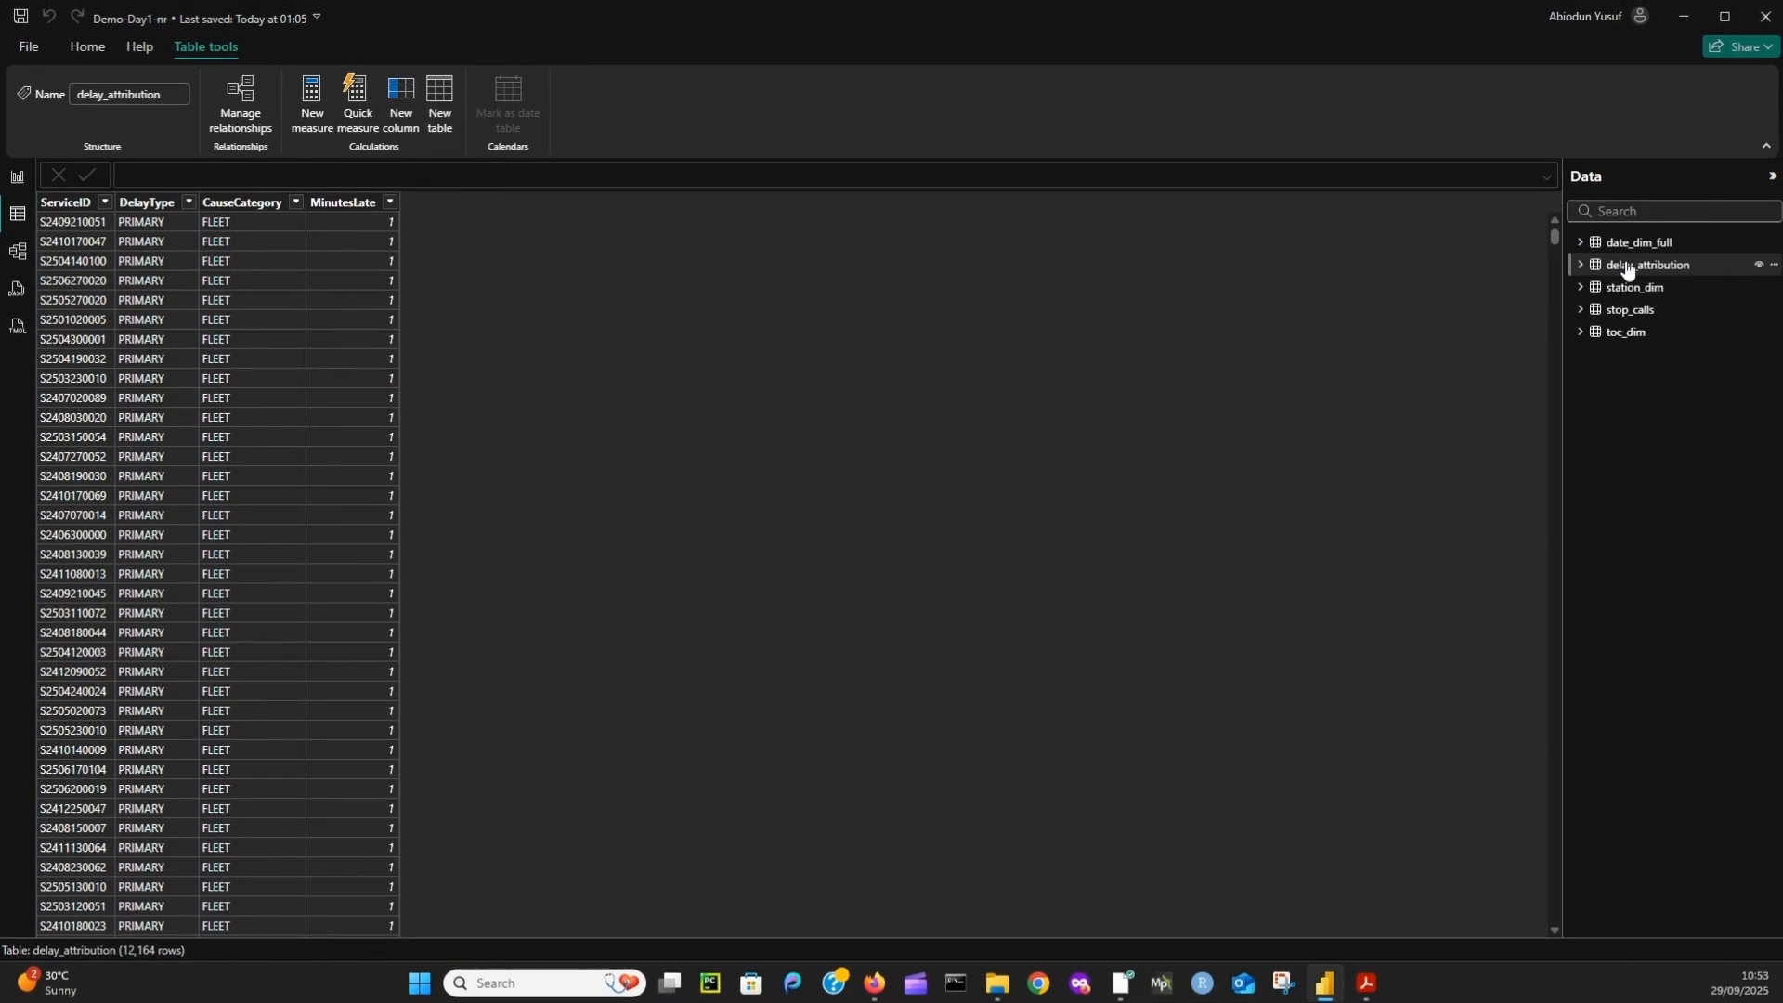
click(1649, 244)
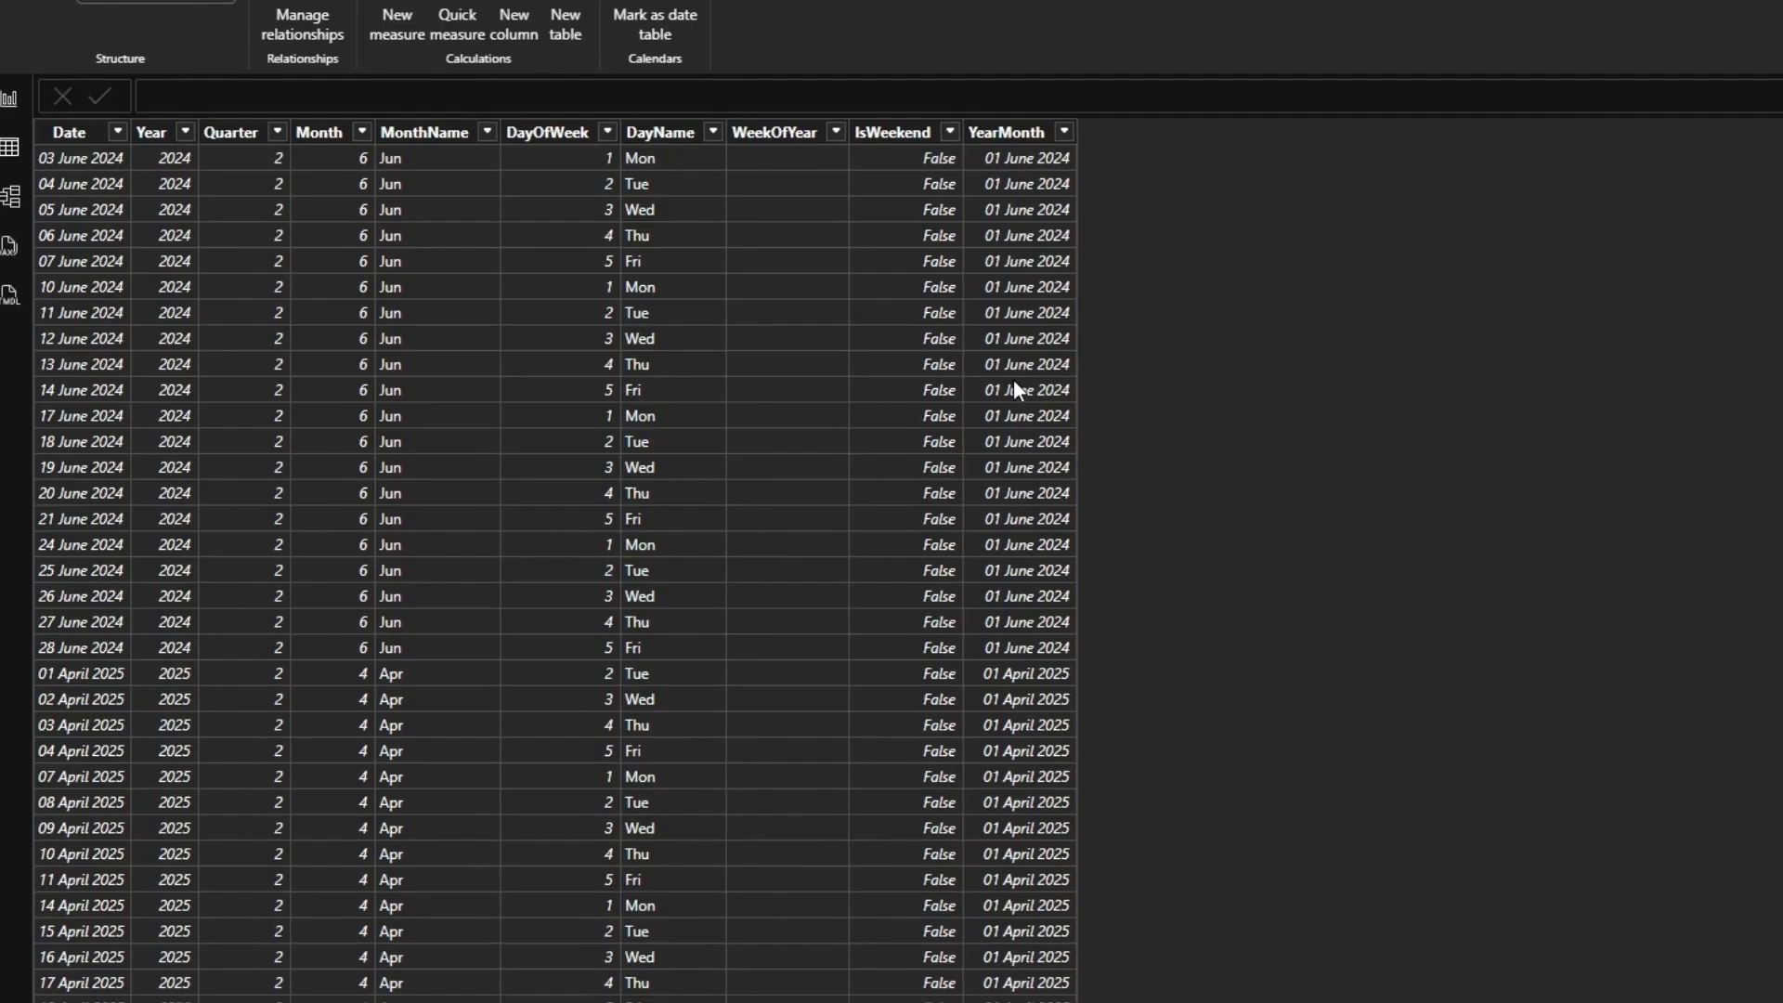
- Rearrange the model diagram so station_dim and toc_dim sit closer to stop_calls and date_dim_full stands apart above delay_attribution
click(11, 196)
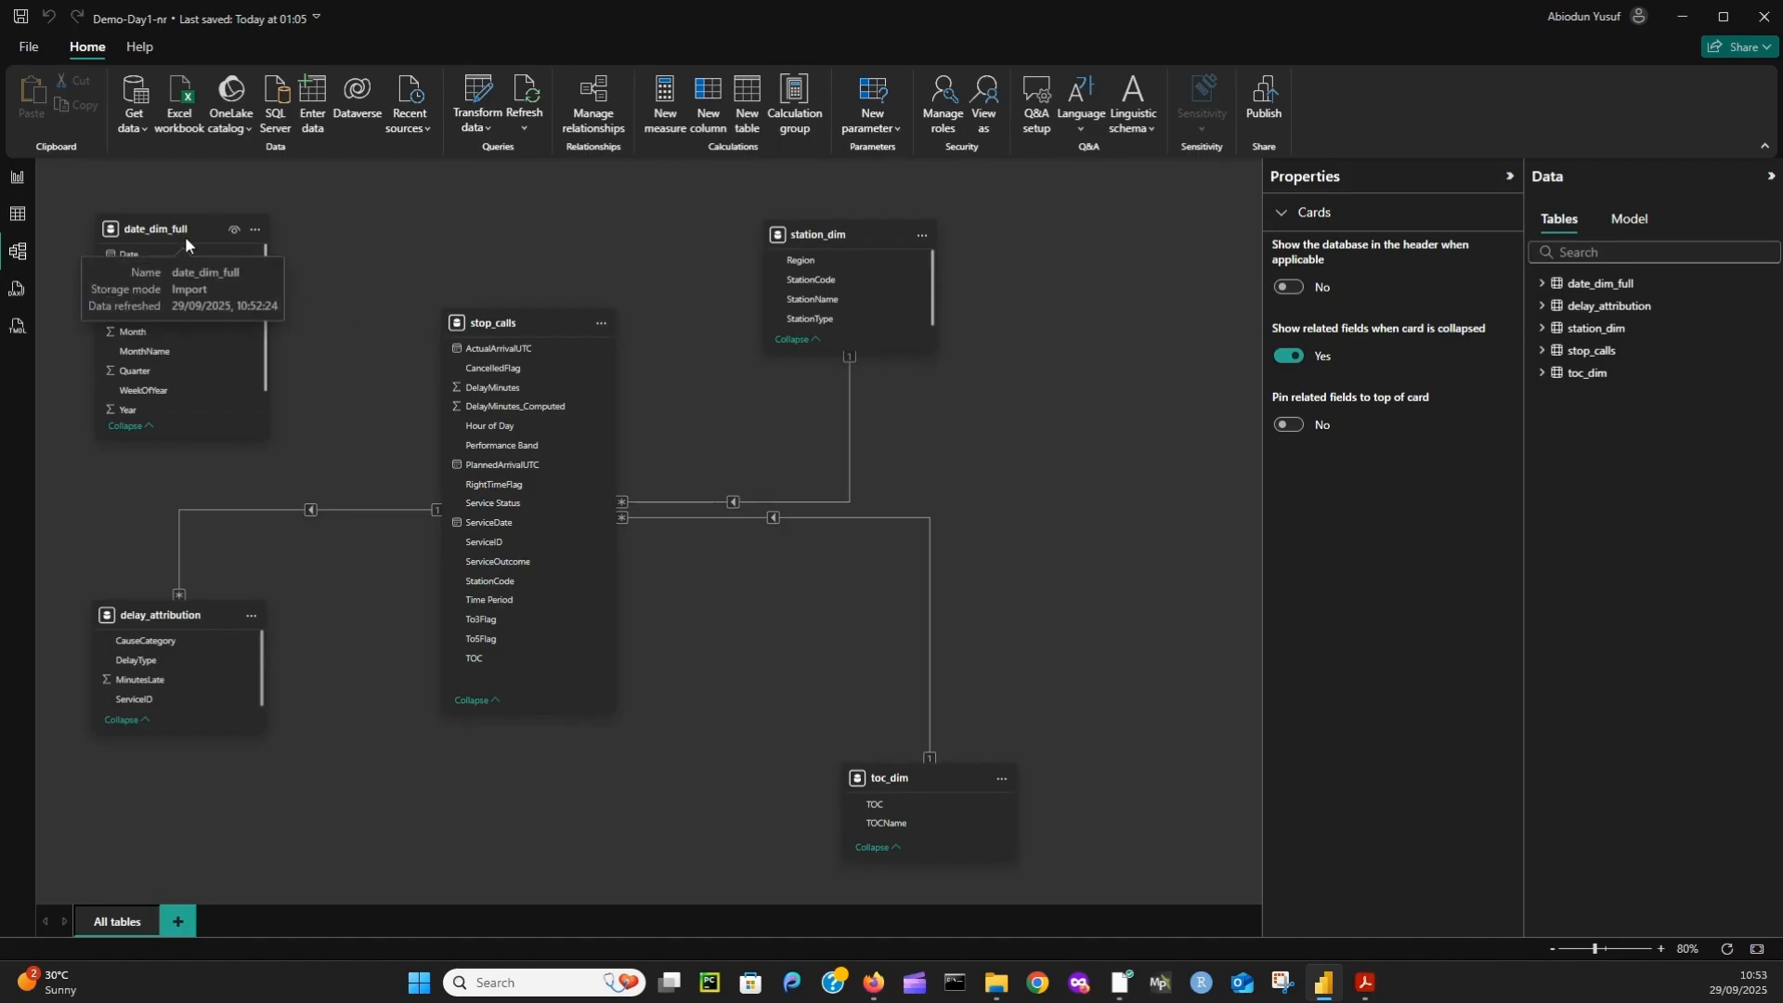
drag(179, 235, 343, 299)
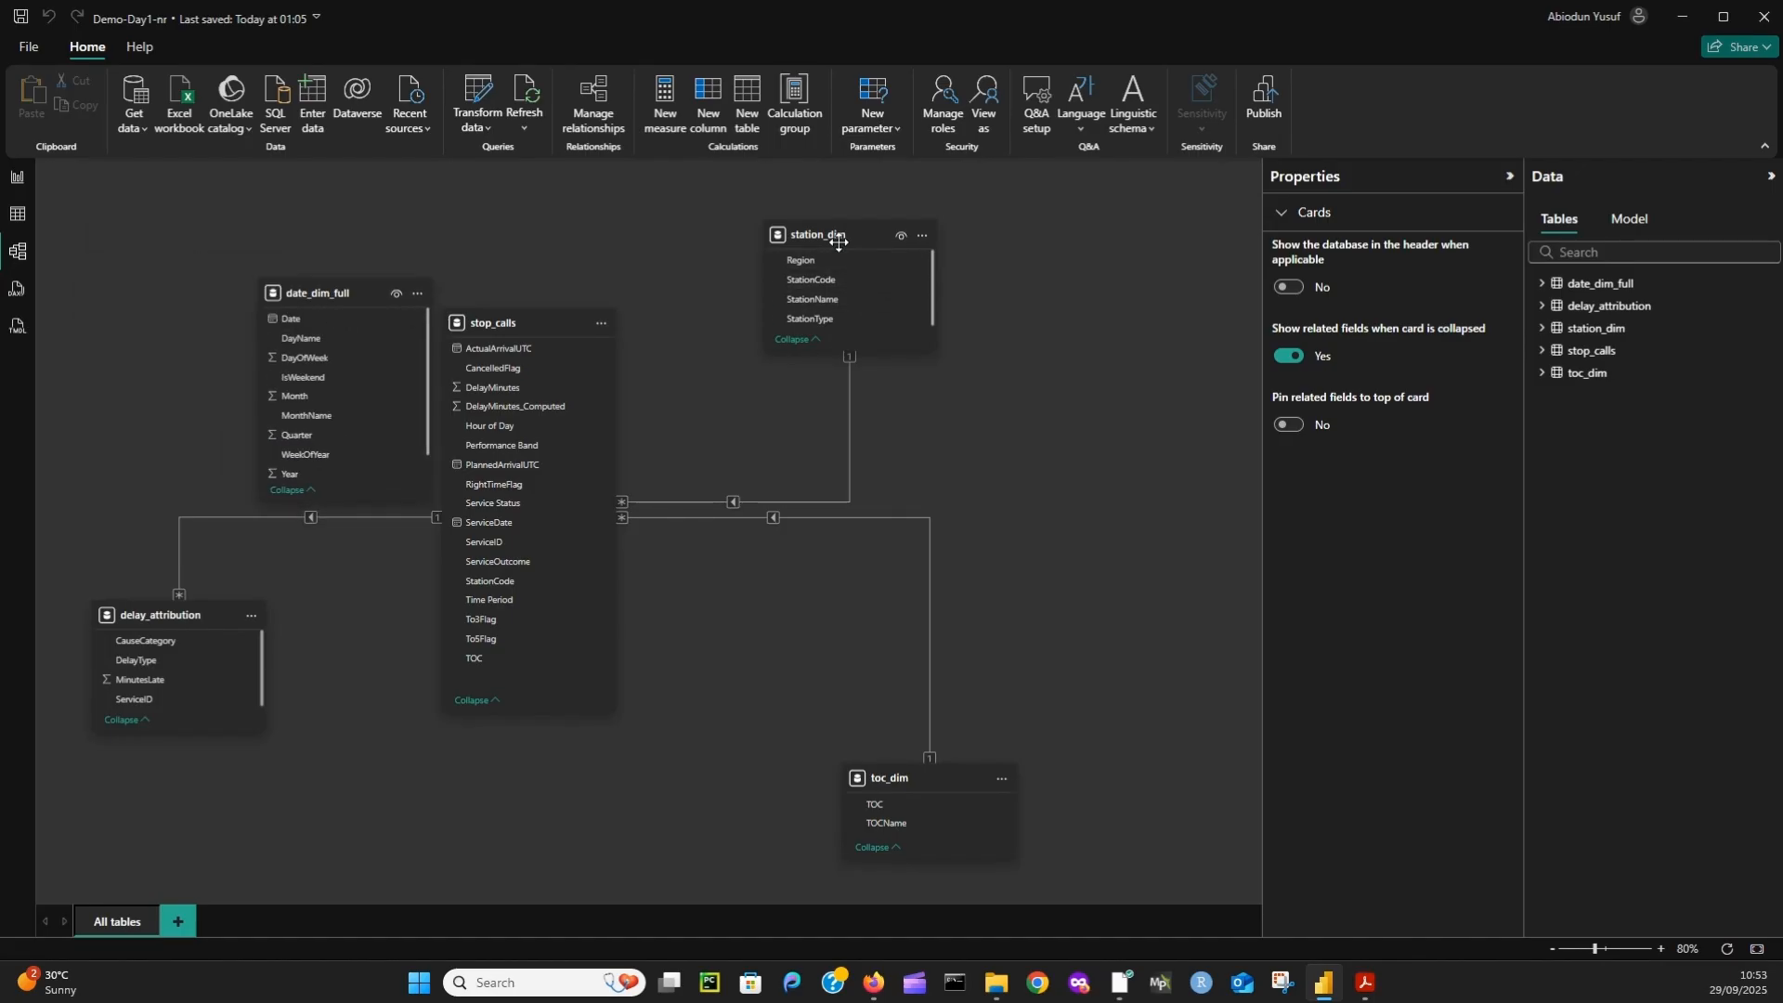
drag(849, 236, 752, 287)
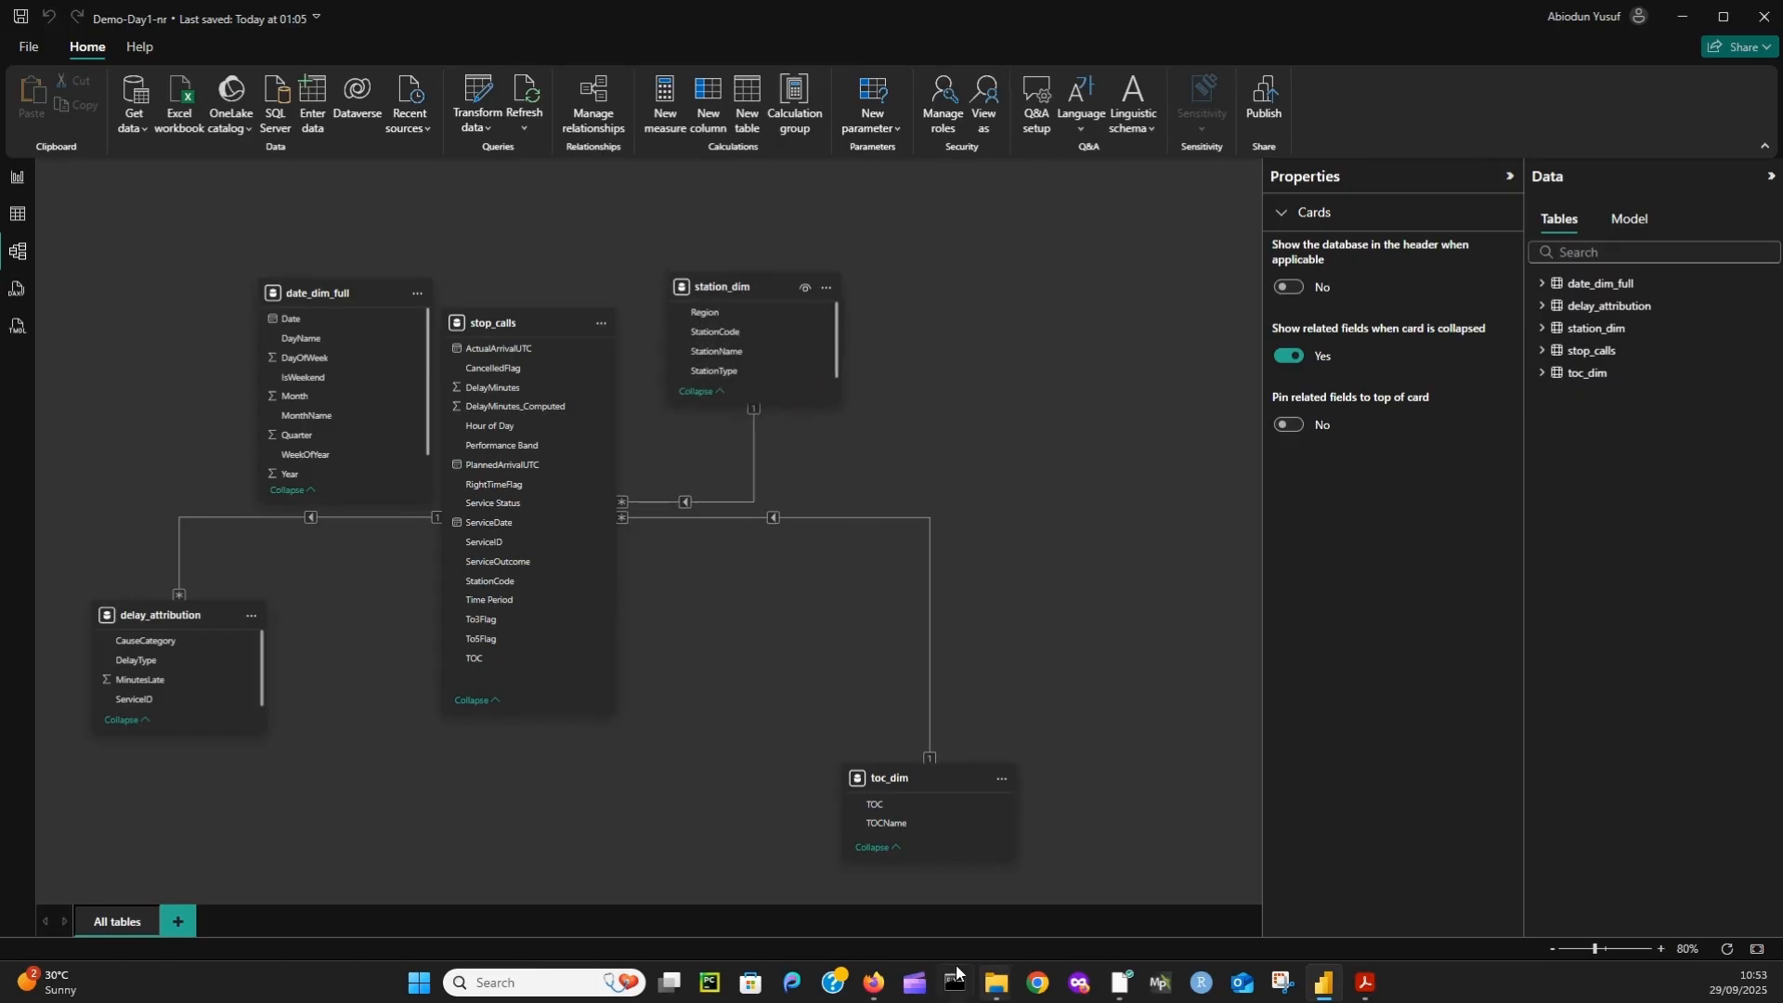
drag(907, 786, 843, 643)
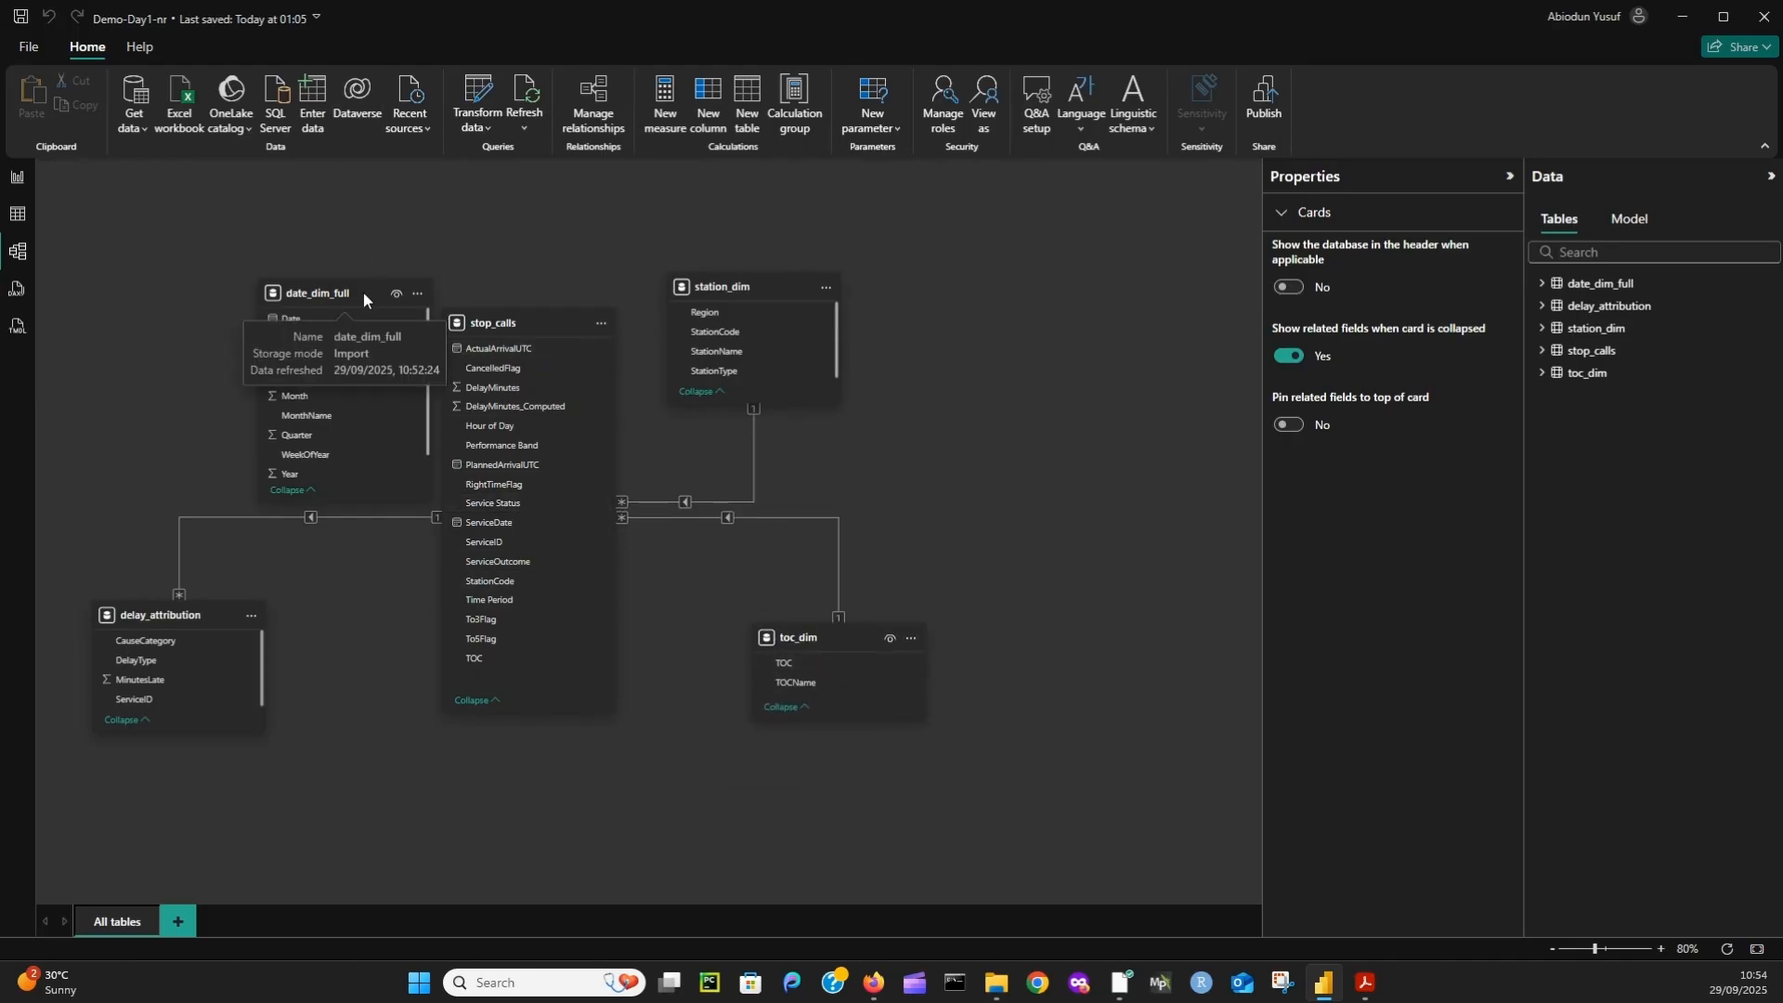
drag(364, 292, 199, 235)
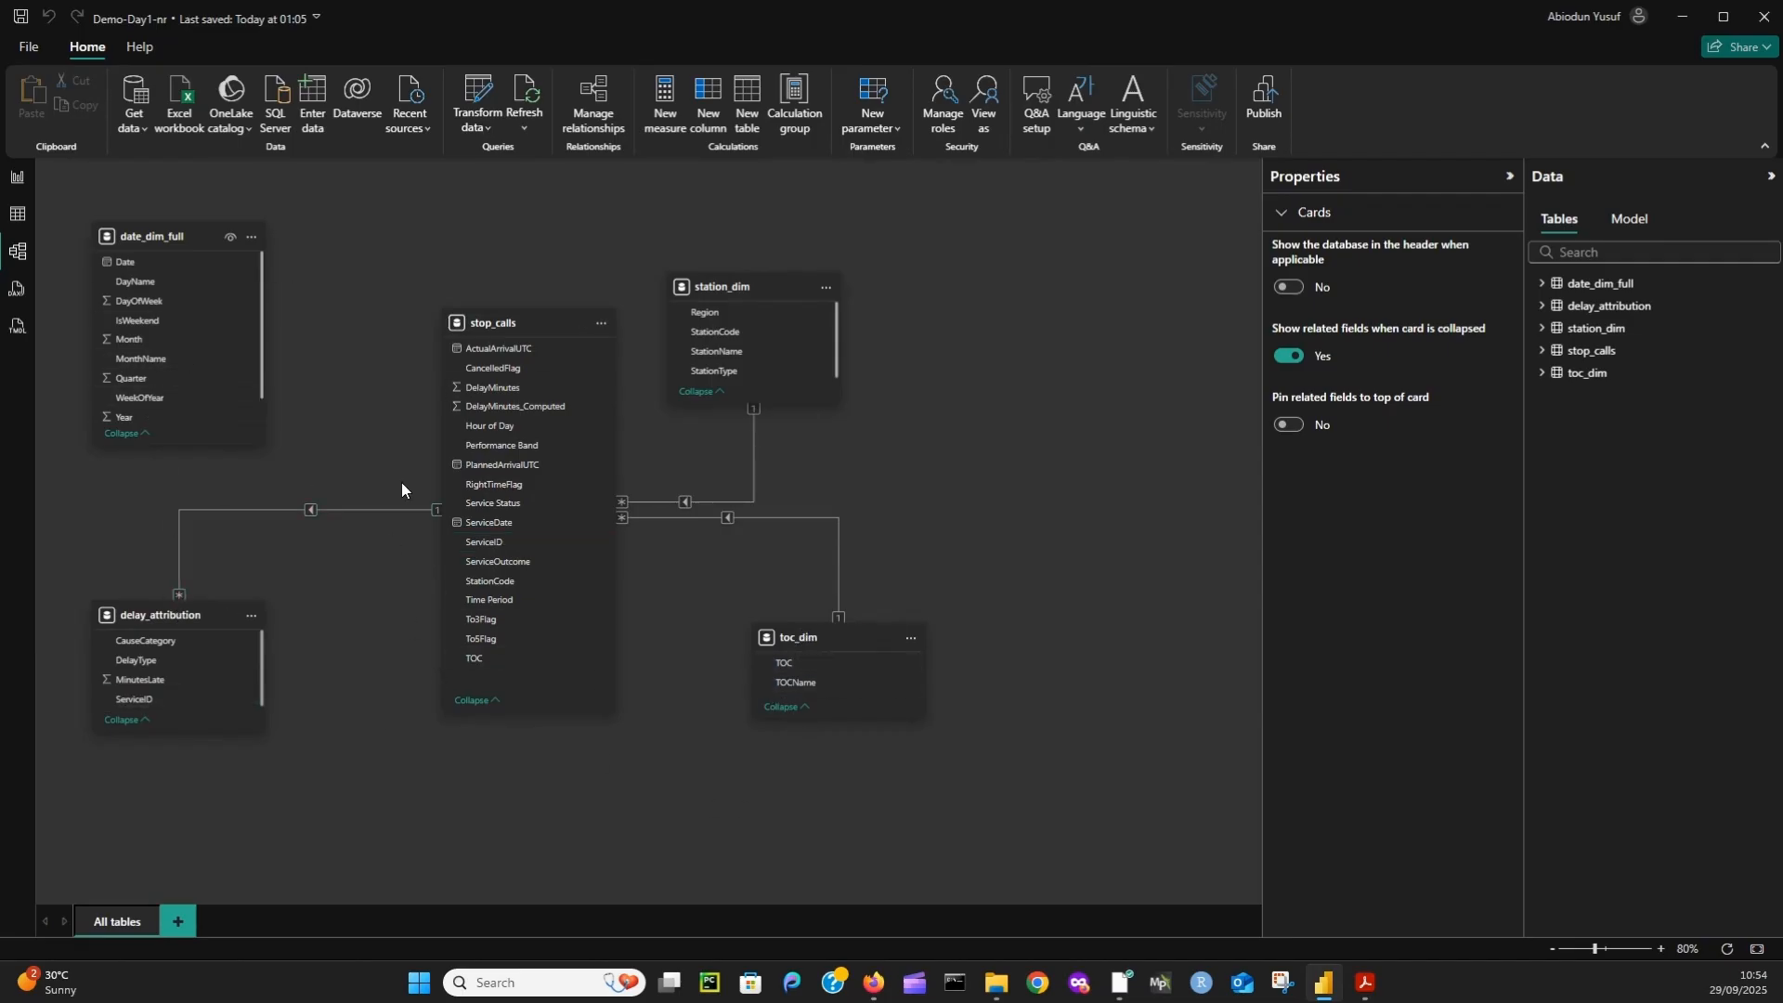
- Add three new layouts to the model view
click(177, 922)
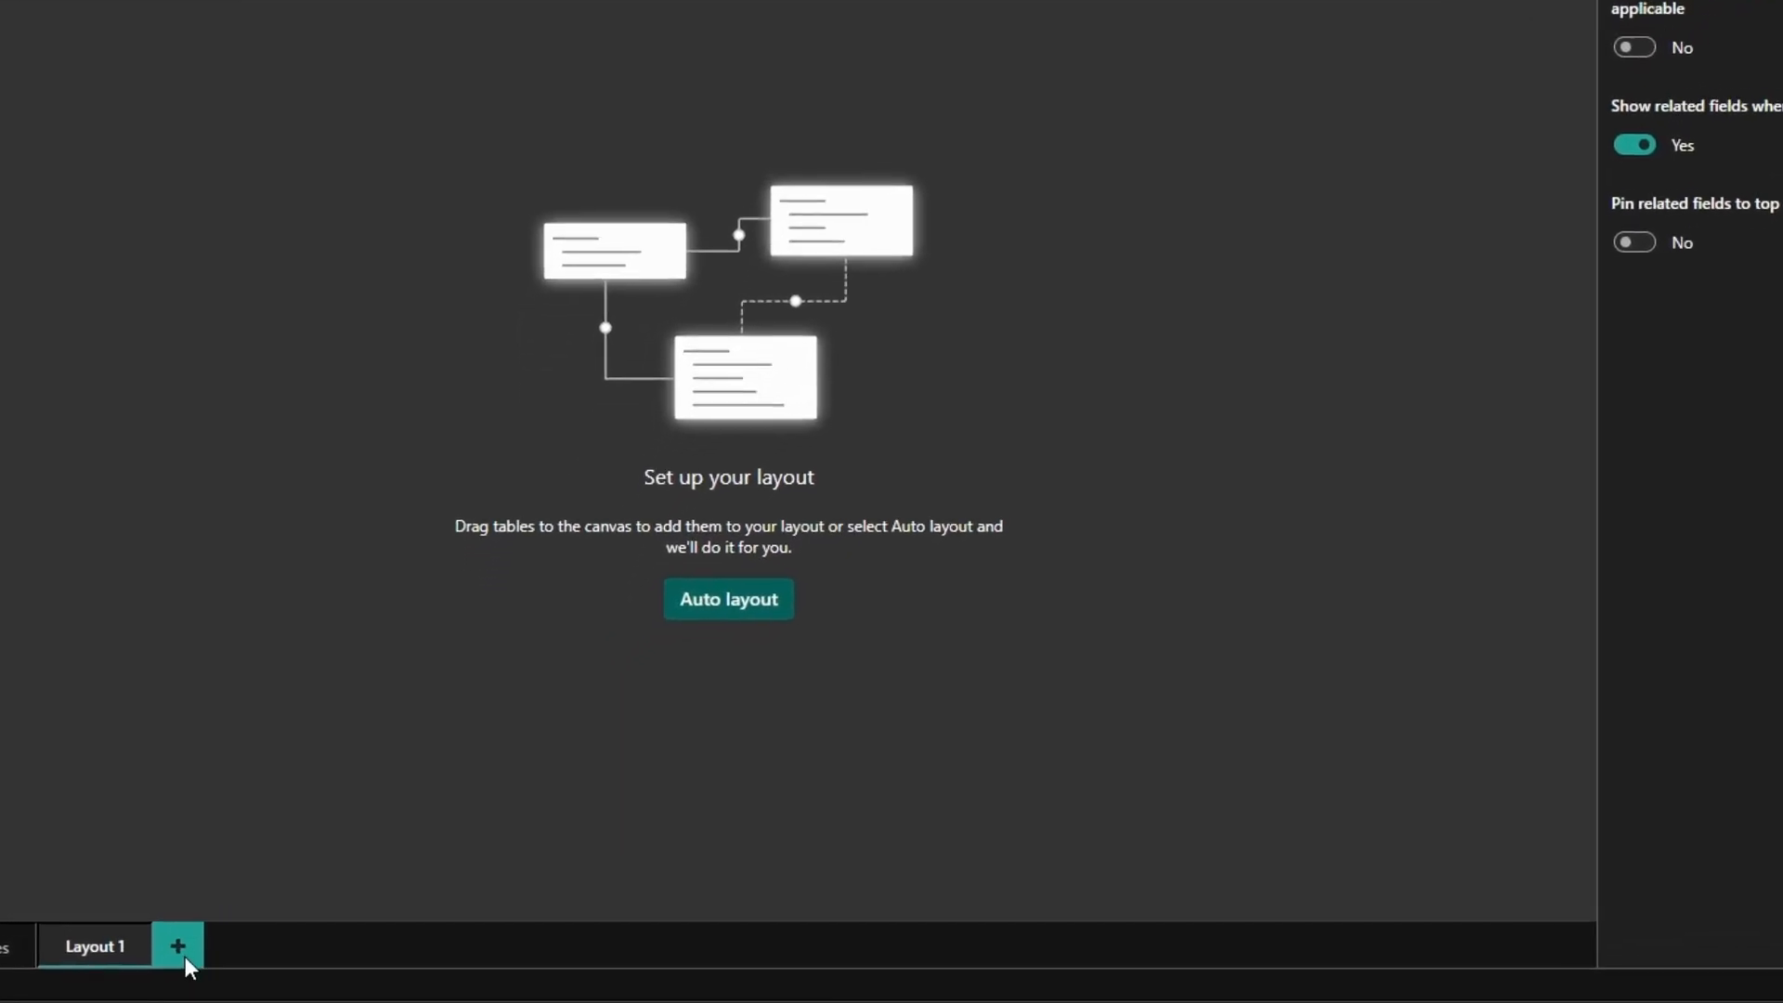
click(260, 921)
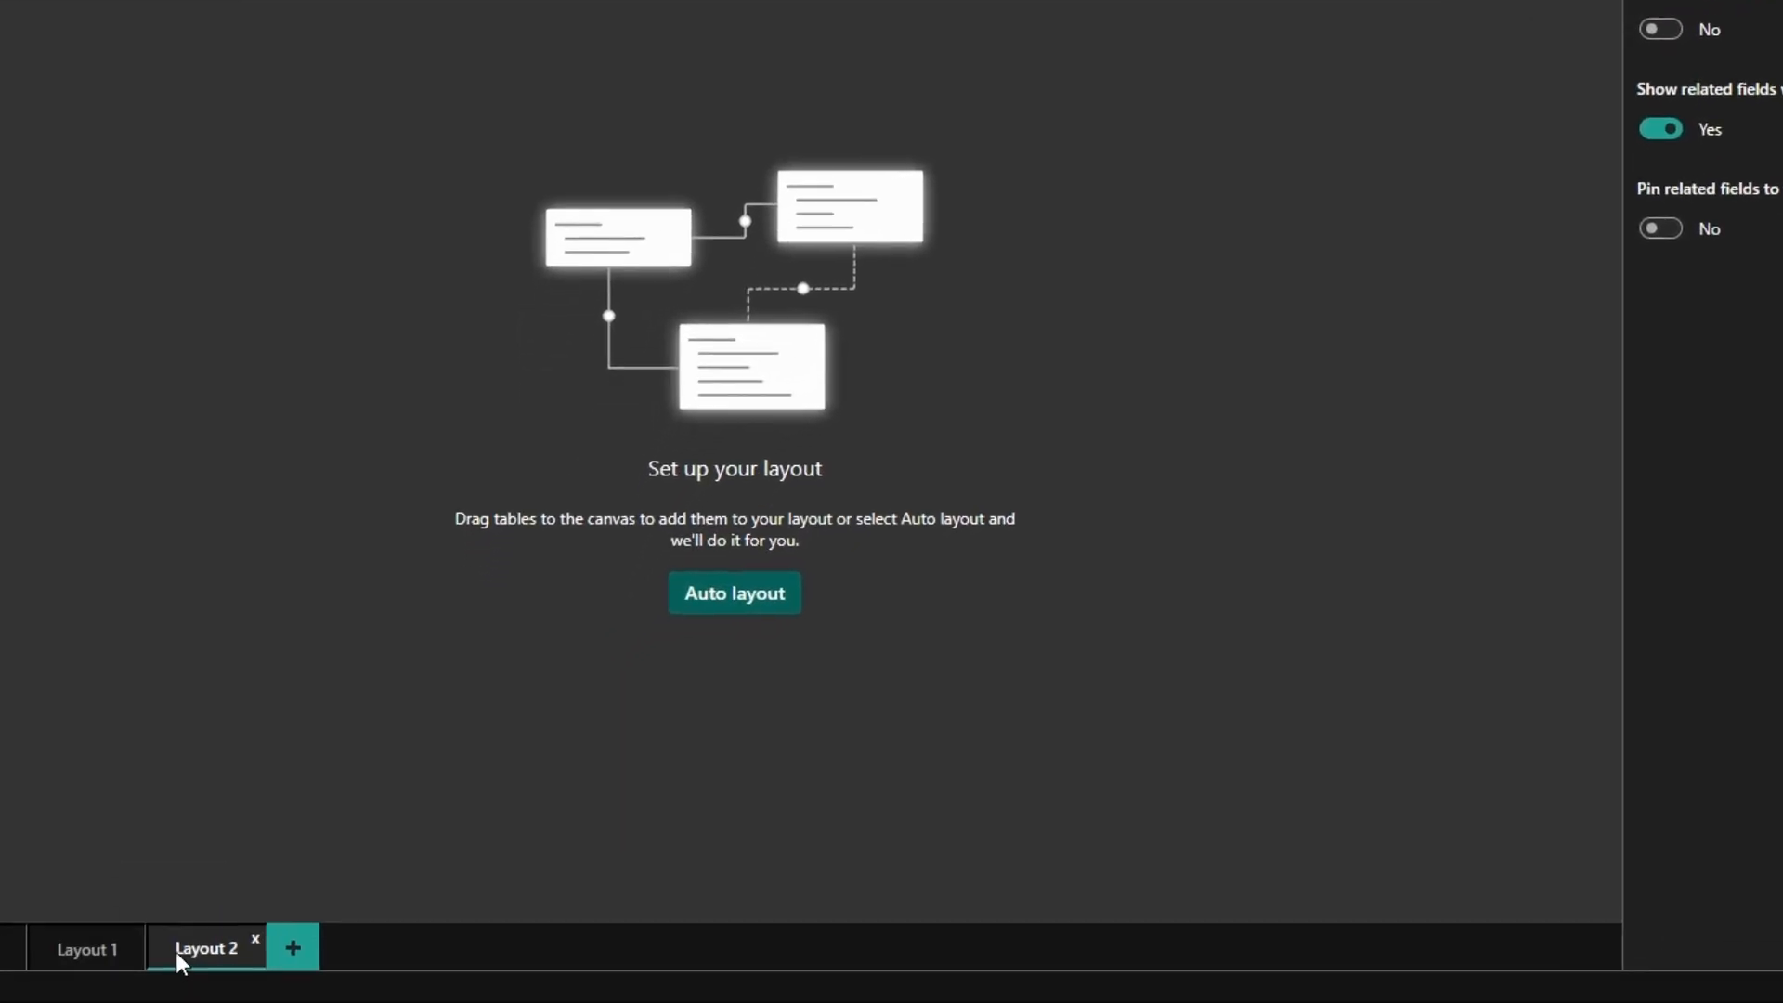
click(311, 954)
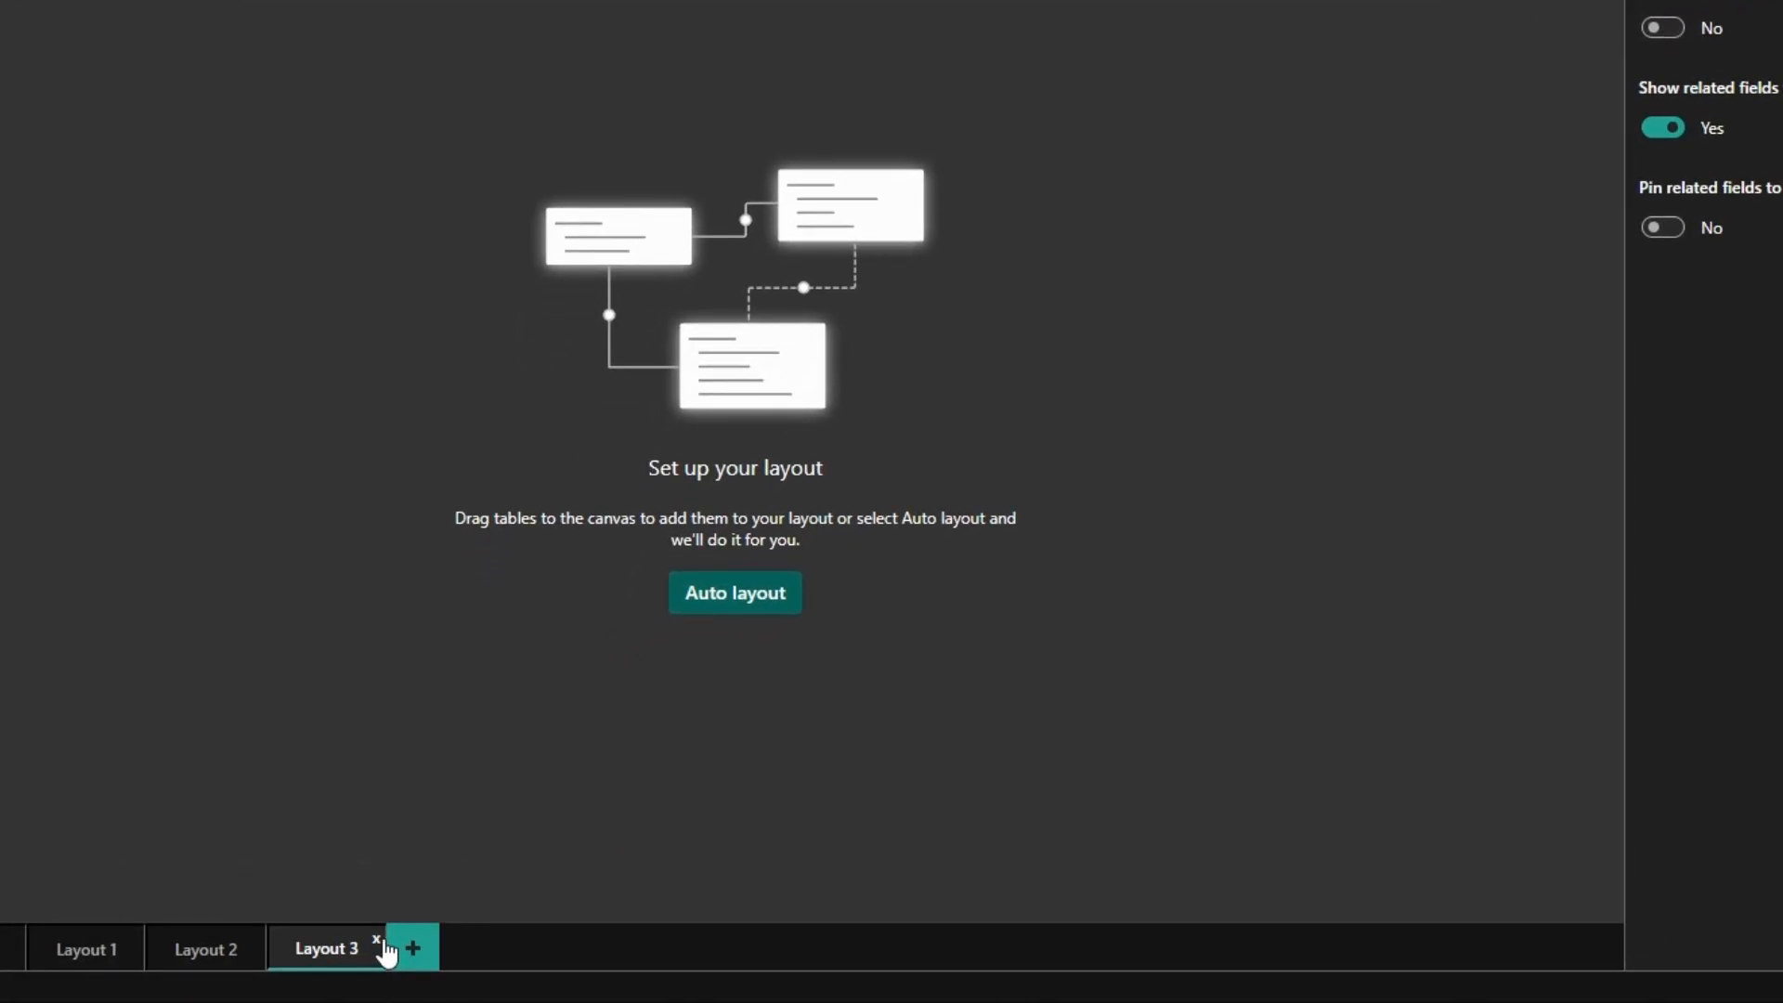
- Rename the third model layout as Purchasing
double_click(329, 950)
key(BackSpace)
key(BackSpace)
key(BackSpace)
key(BackSpace)
key(BackSpace)
key(BackSpace)
key(BackSpace)
text(Purchasing)
key(BackSpace)
key(BackSpace)
key(BackSpace)
key(BackSpace)
text(sing)
key(Return)
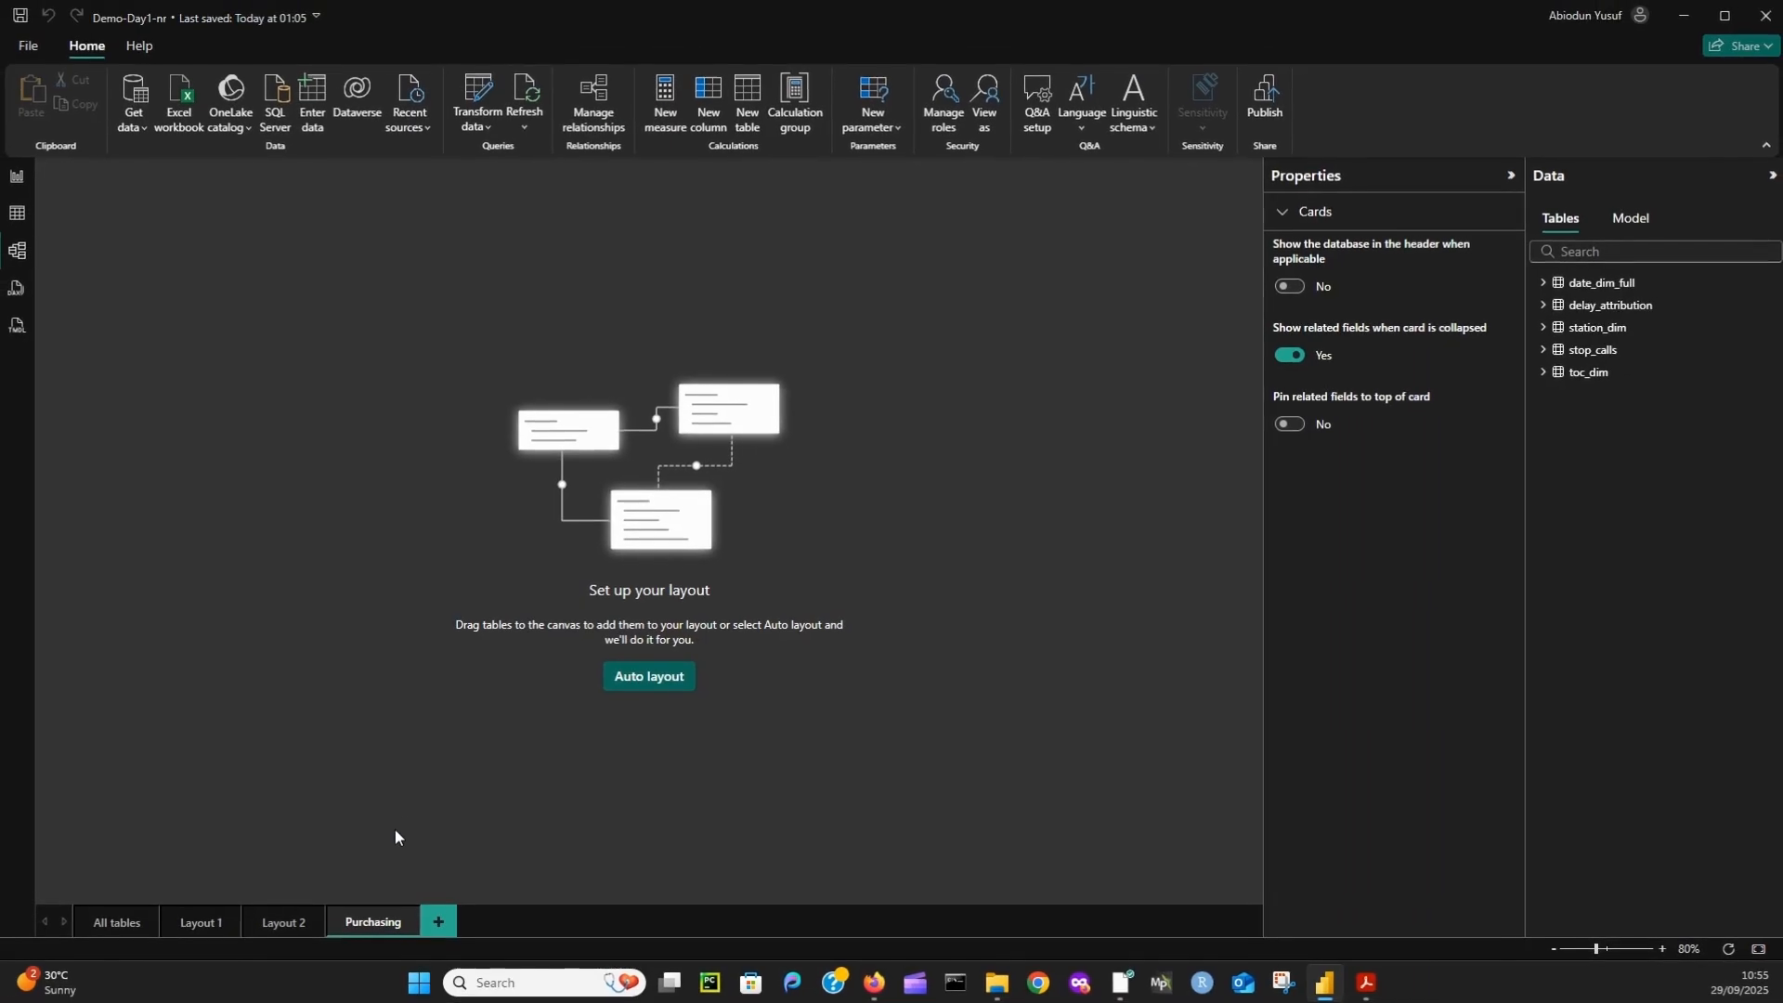
- Check the Layout 1 and All tables diagrams, and return to the report view with the stop_calls fields collapsed
click(200, 922)
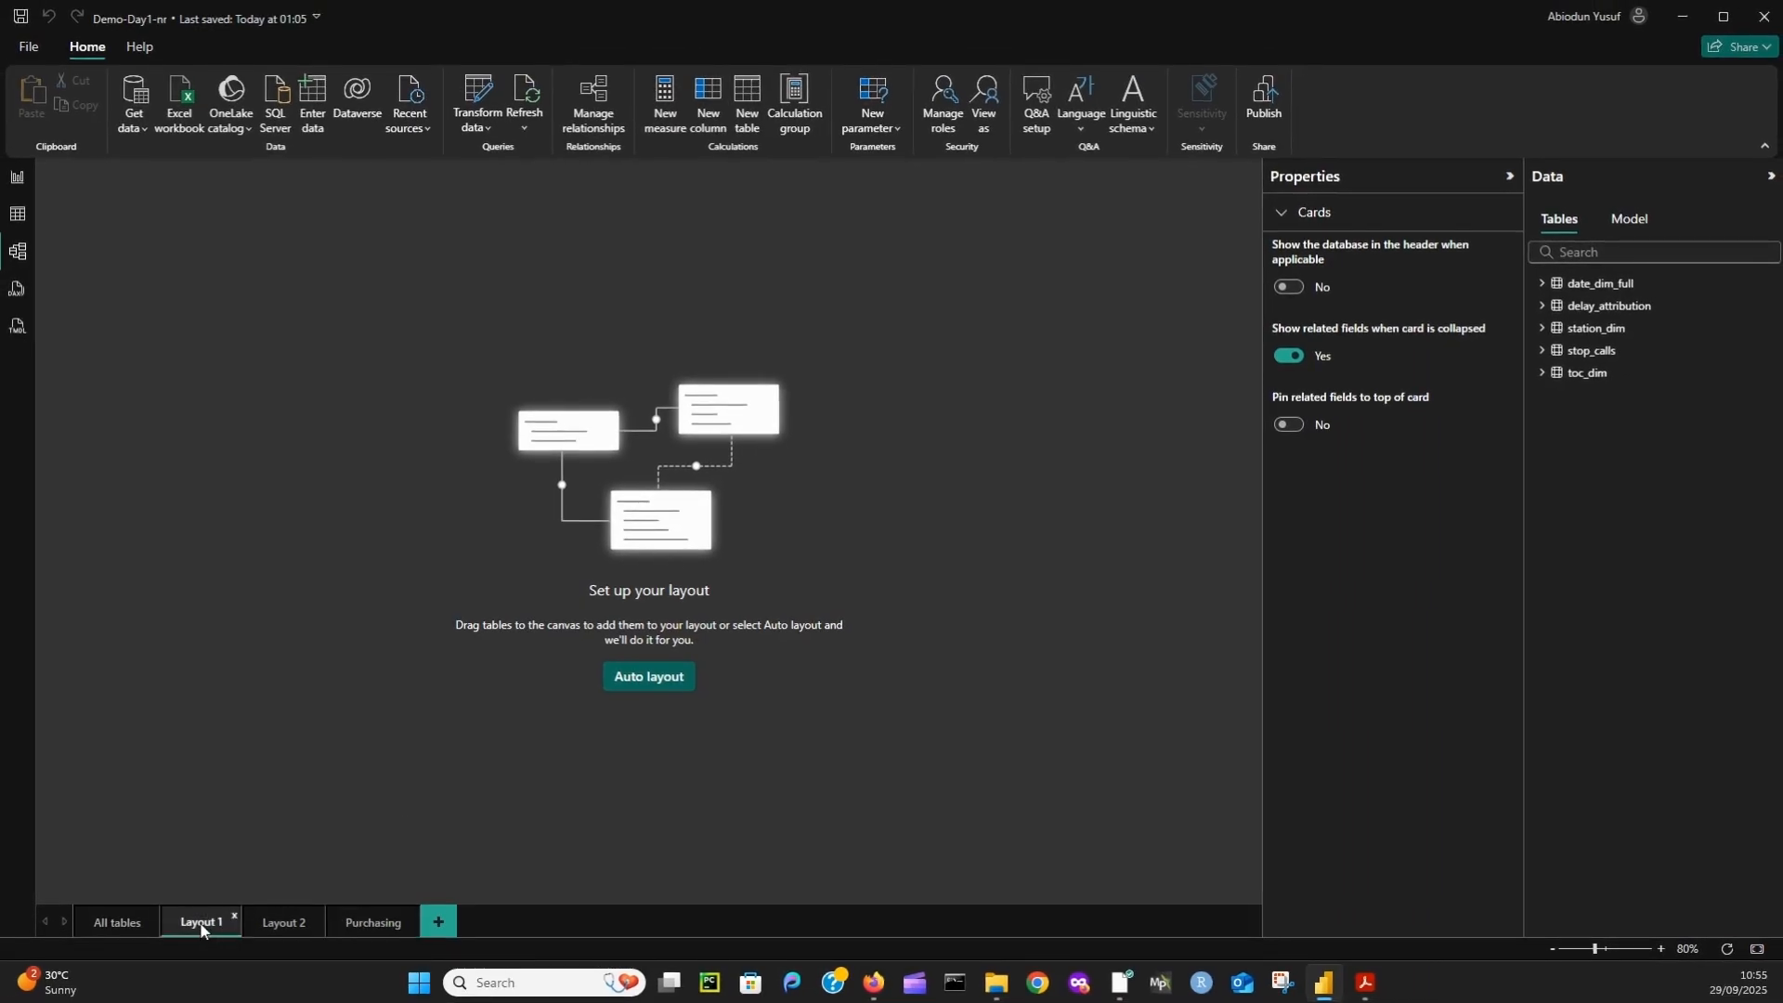
click(152, 922)
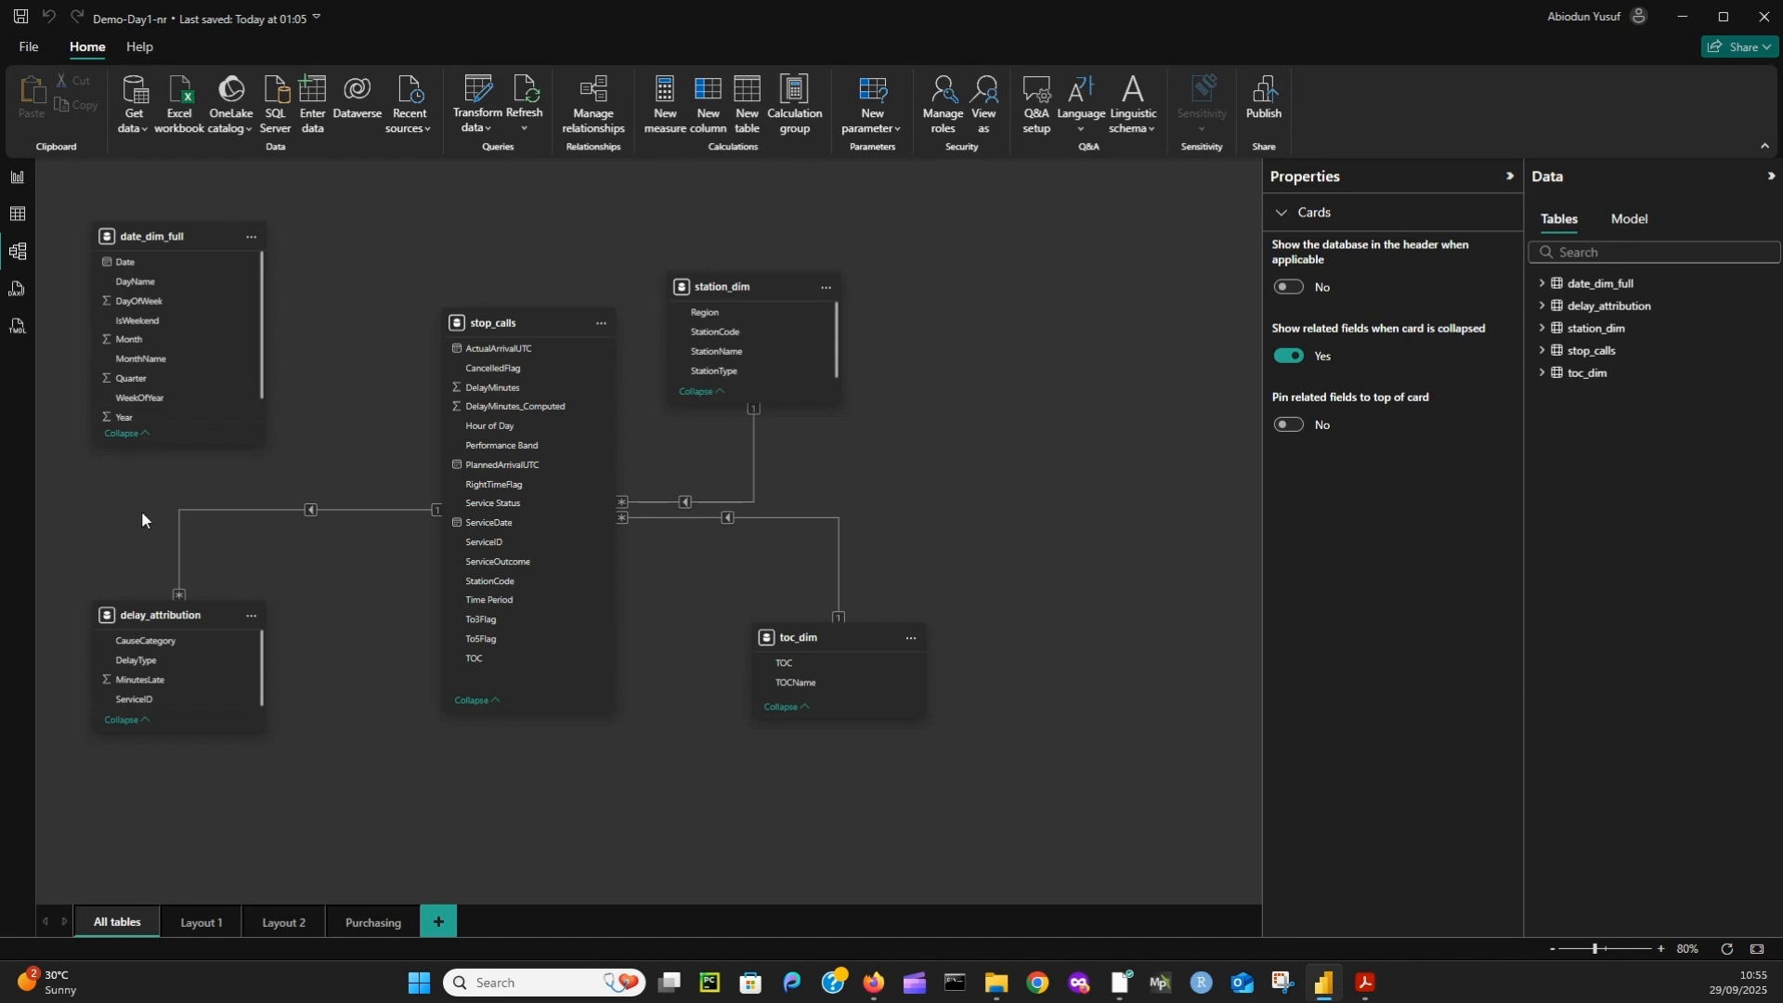
click(16, 178)
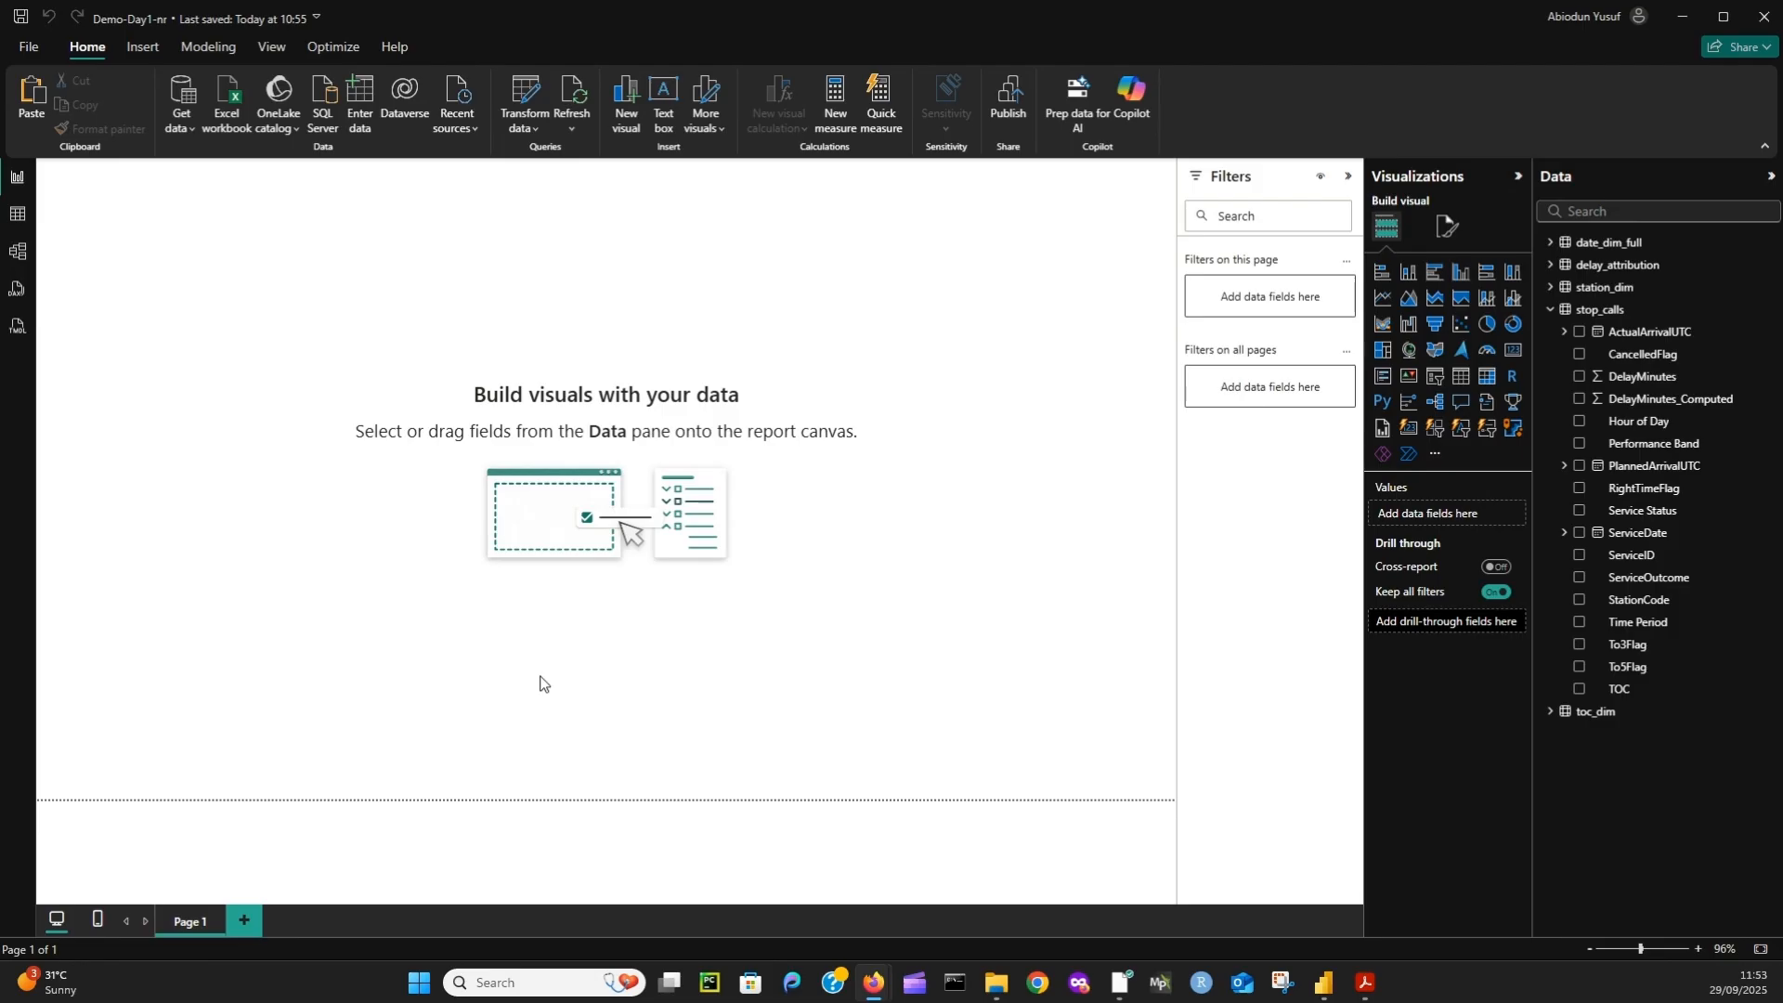
click(1550, 309)
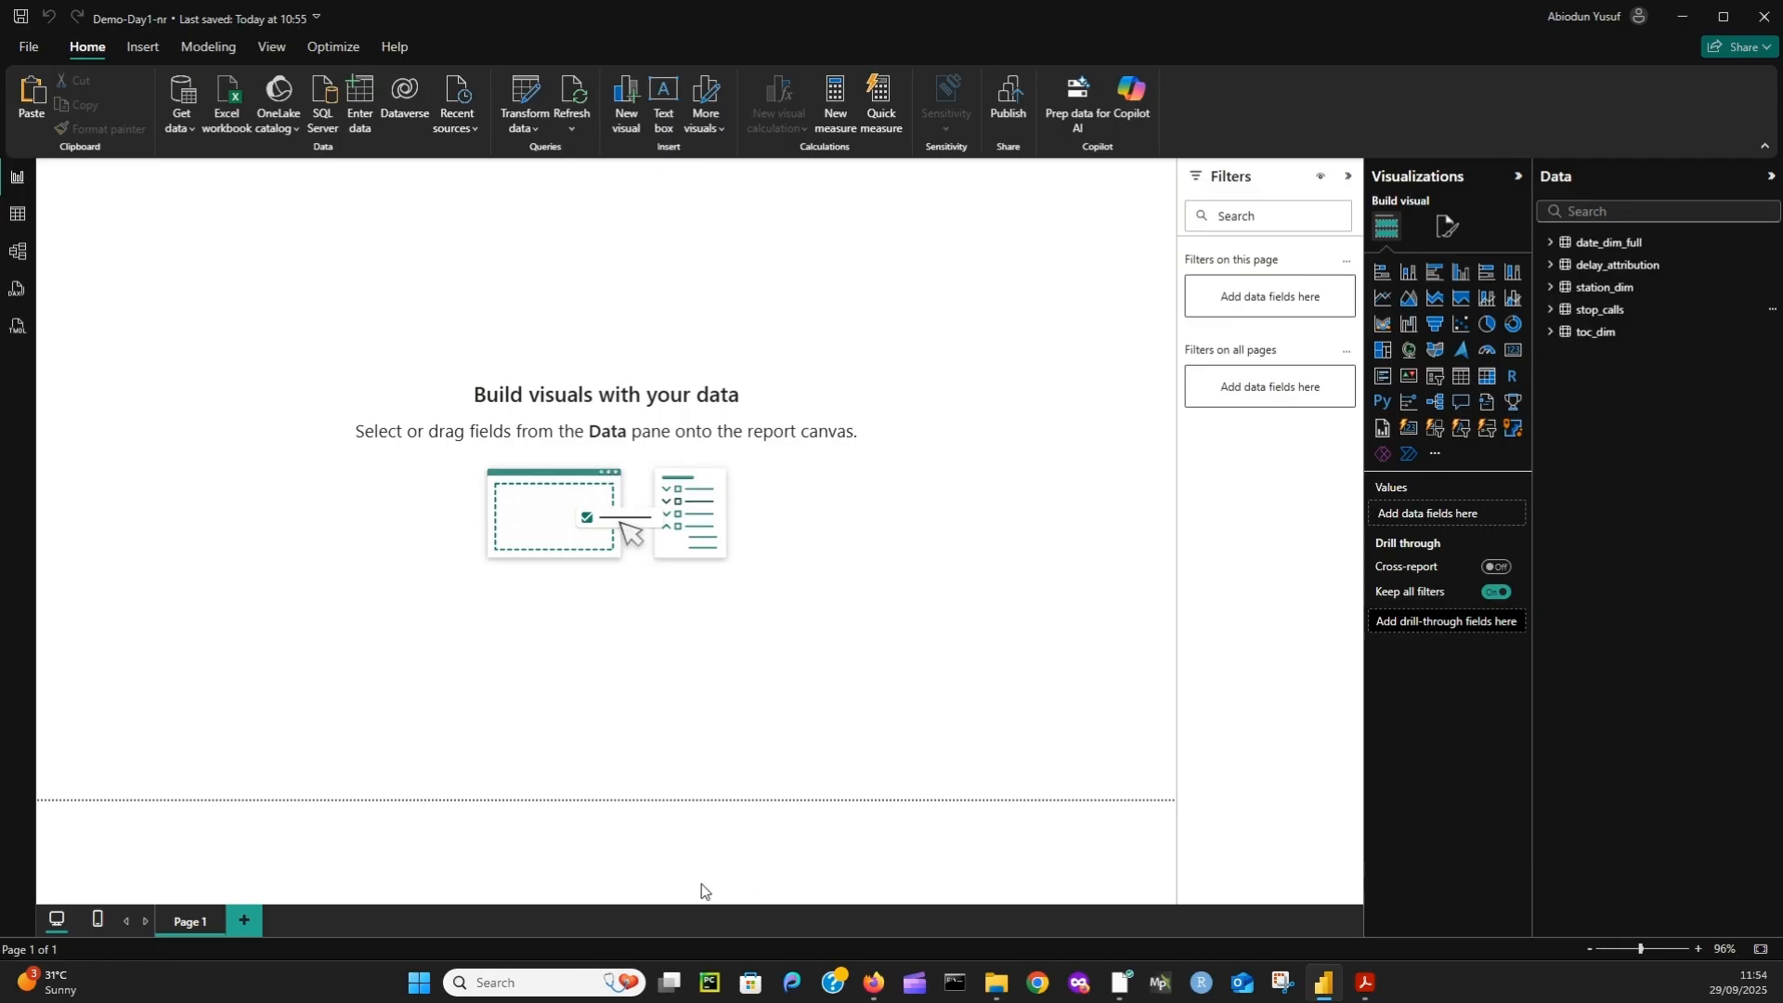
- Add a report page named Punctuality Trends
click(244, 921)
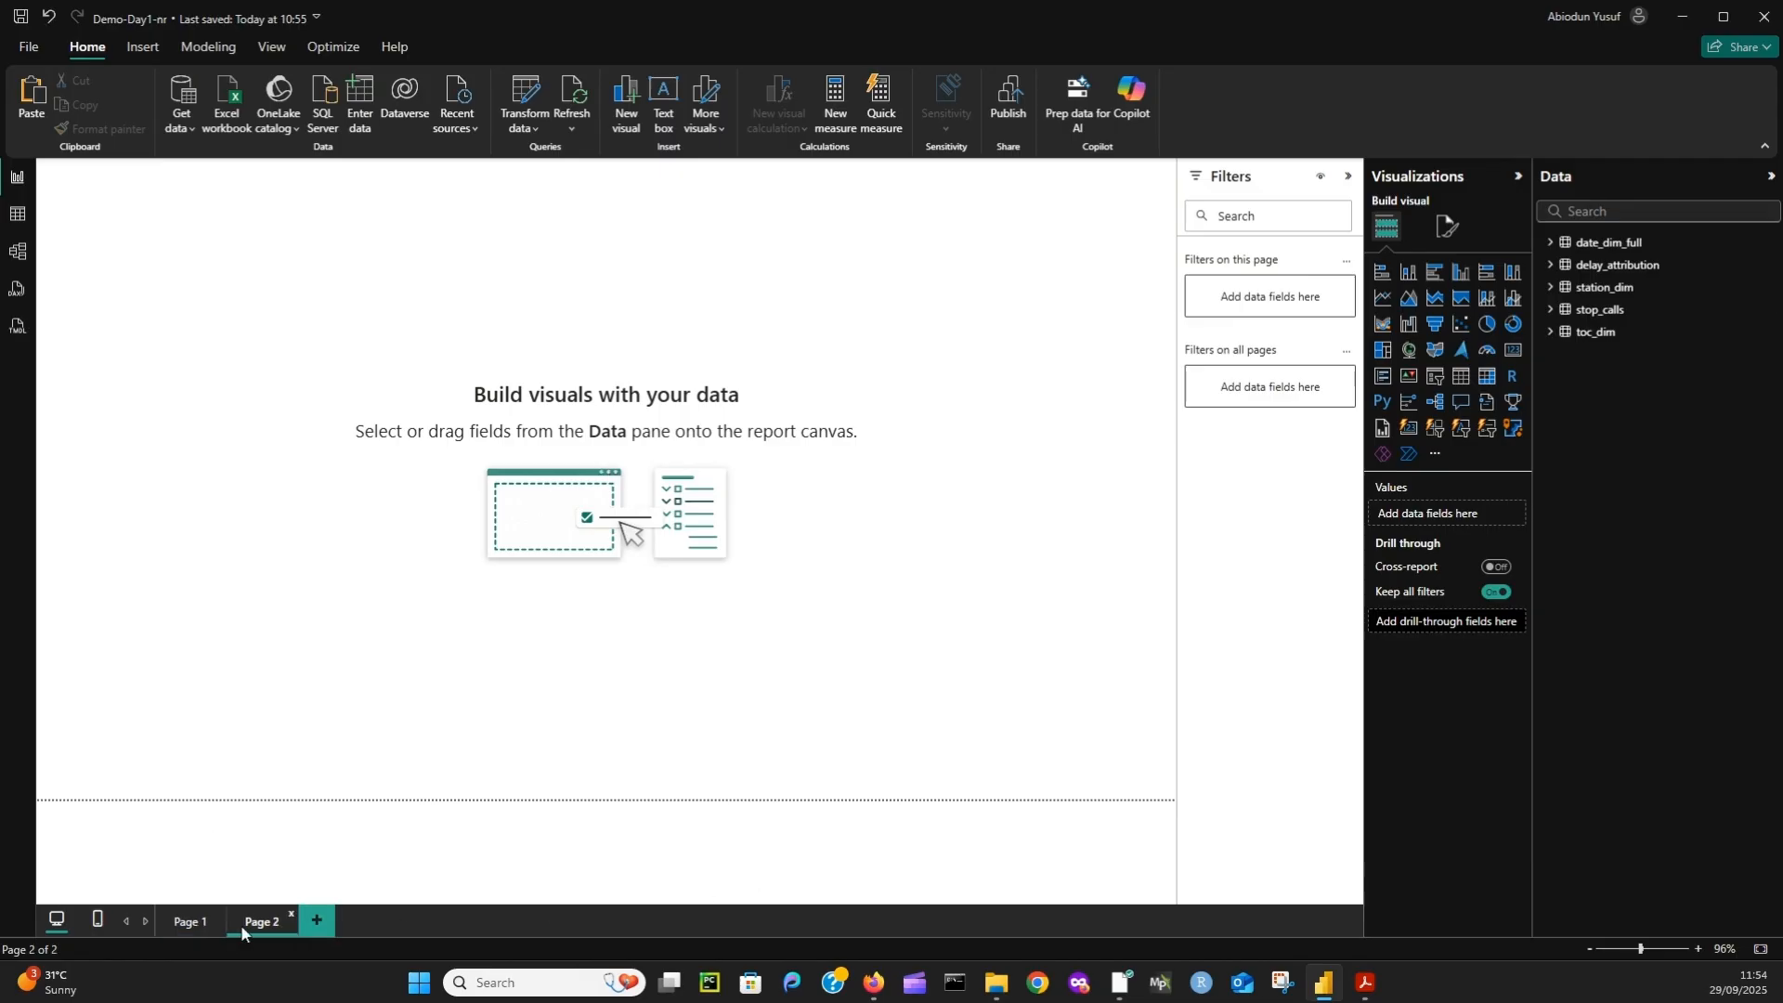
double_click(262, 924)
text(S)
text(Punctuality)
text( Trends)
key(Return)
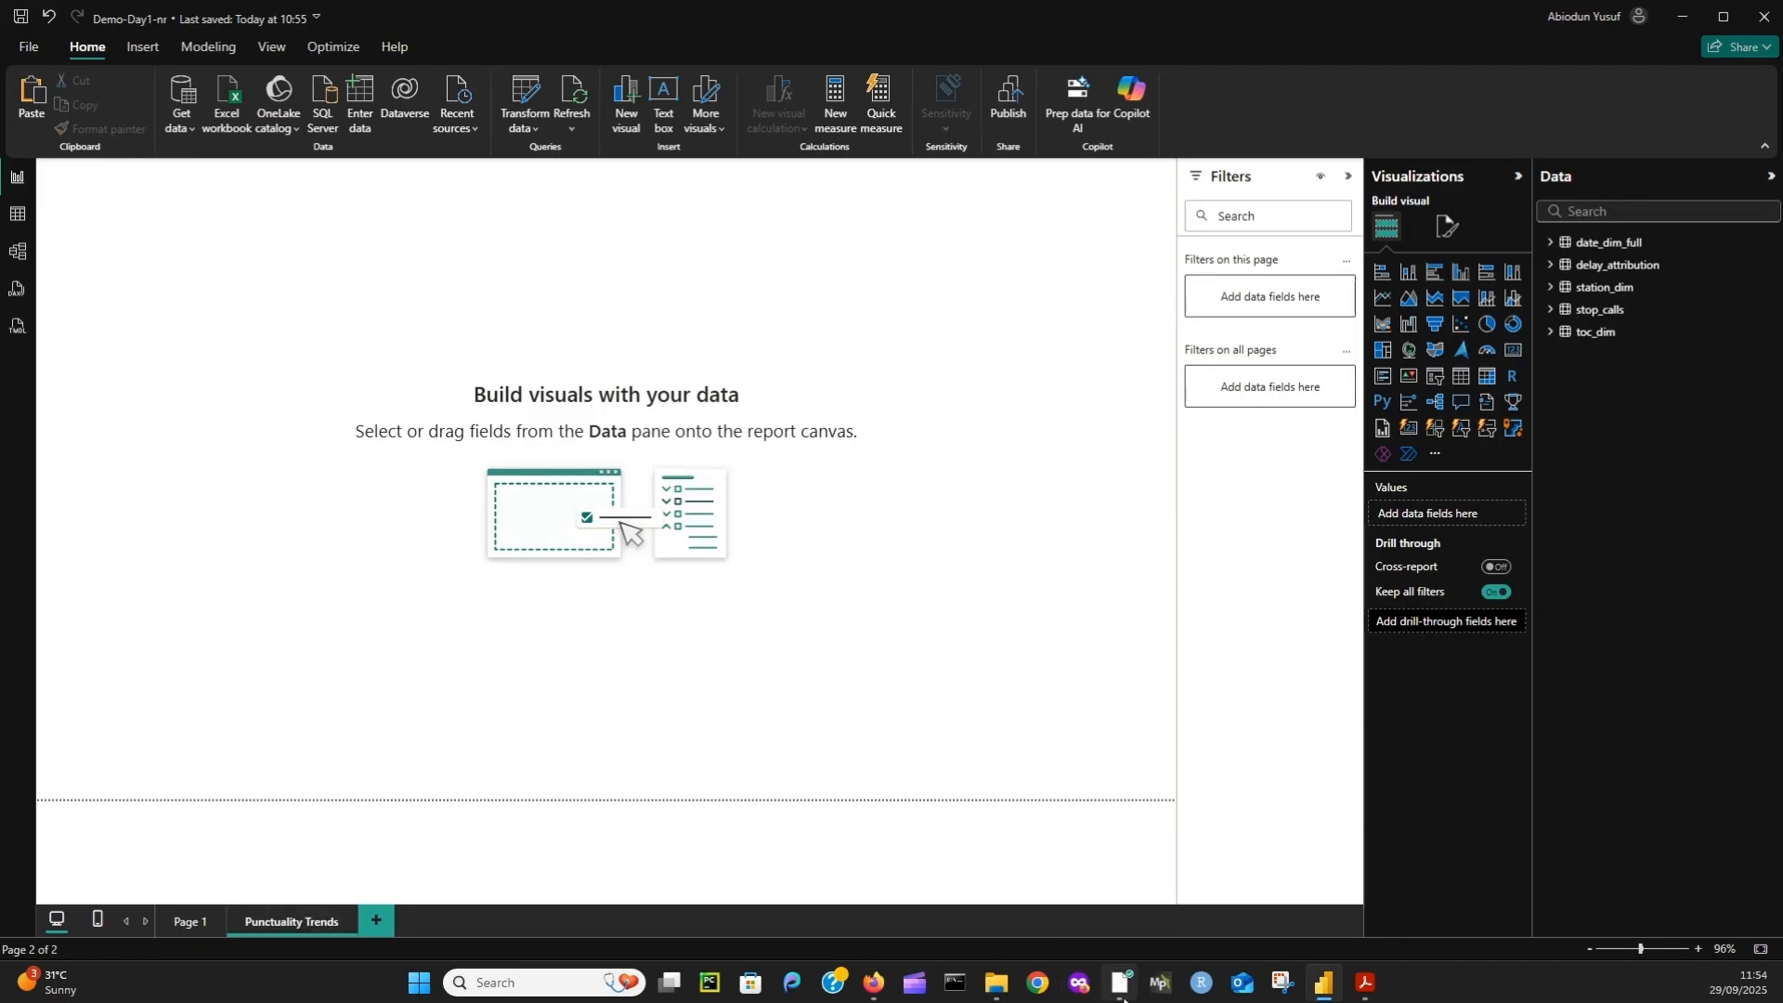
- Add a report page named TOC Performance
click(374, 919)
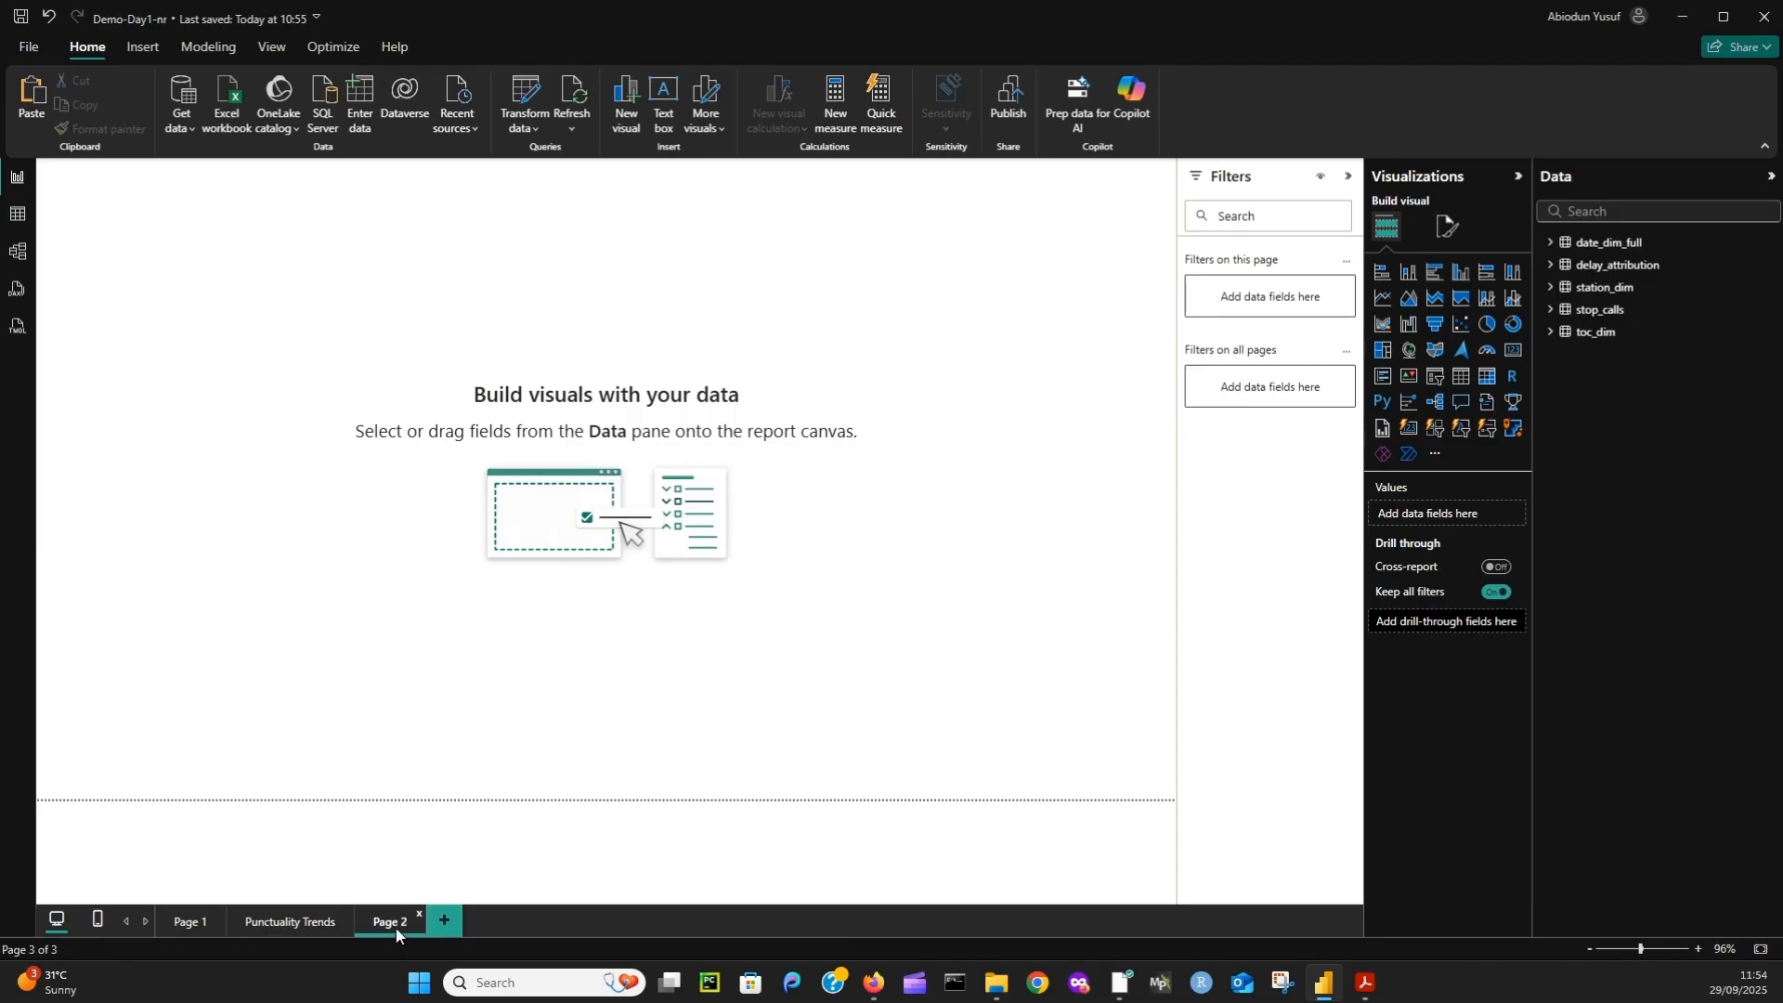
double_click(395, 927)
key(BackSpace)
key(BackSpace)
key(BackSpace)
key(BackSpace)
key(BackSpace)
text(TOC Per)
- Add a report page named Regional Performance
click(503, 921)
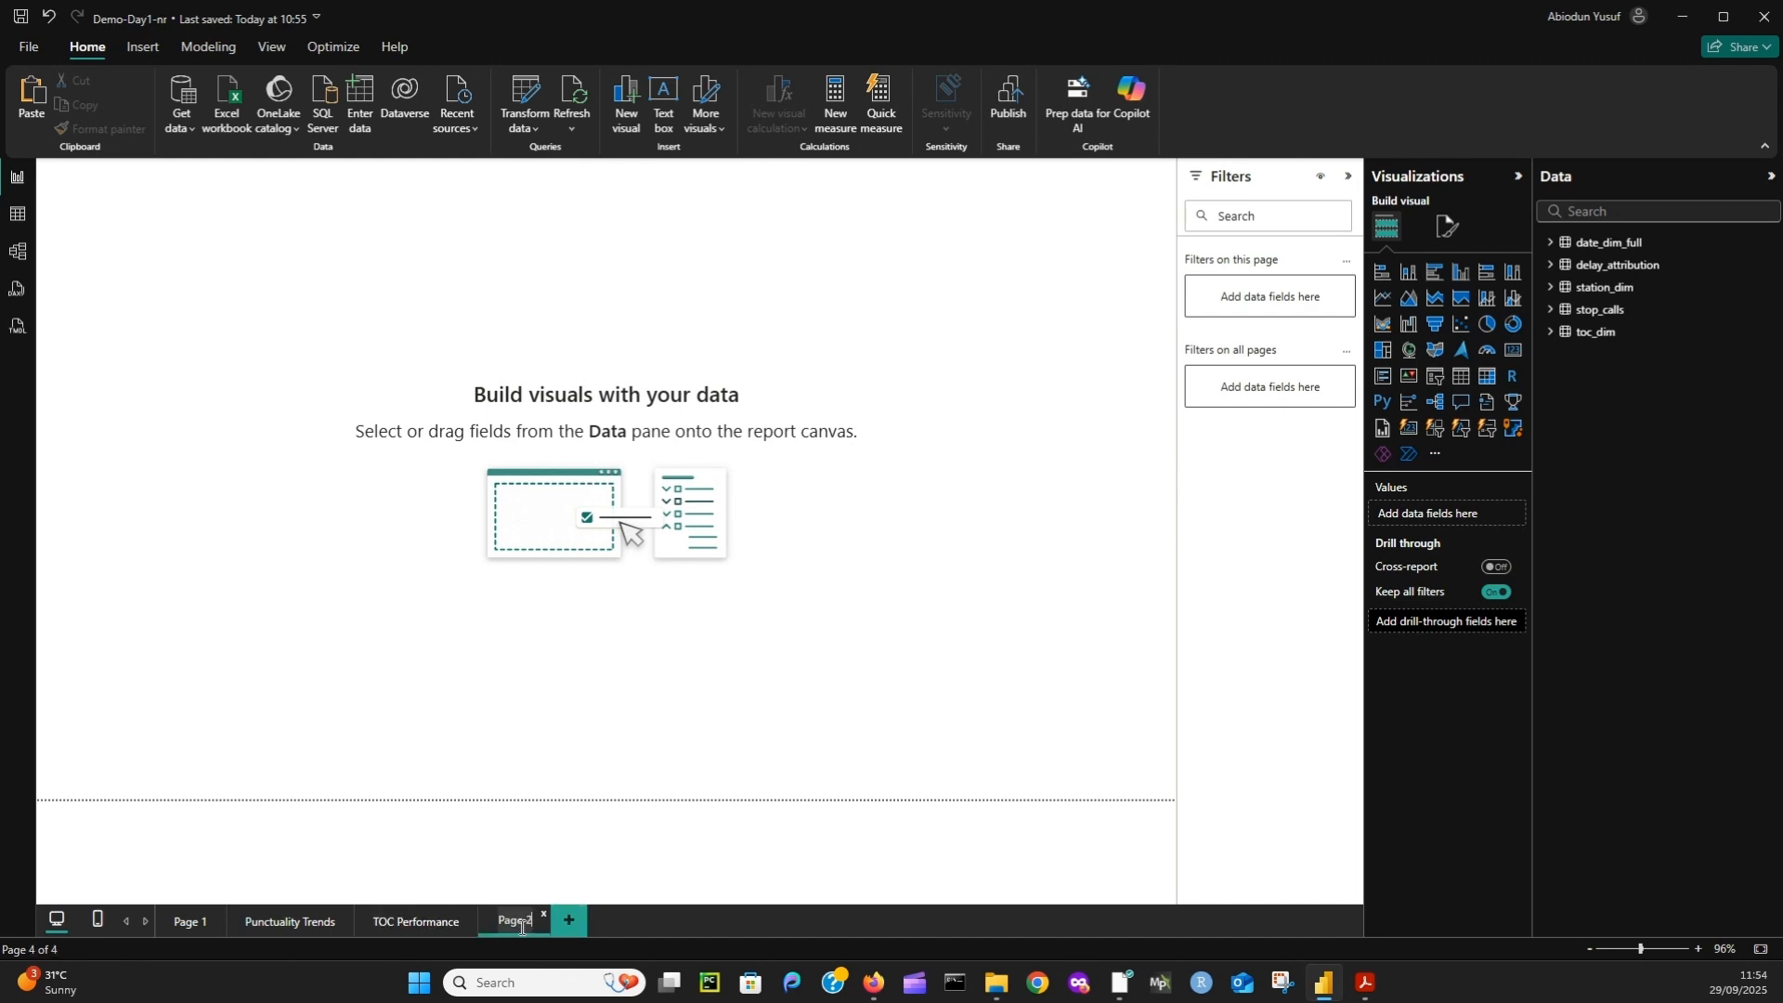
double_click(521, 927)
key(BackSpace)
text(Route Performan)
text(ce)
key(Return)
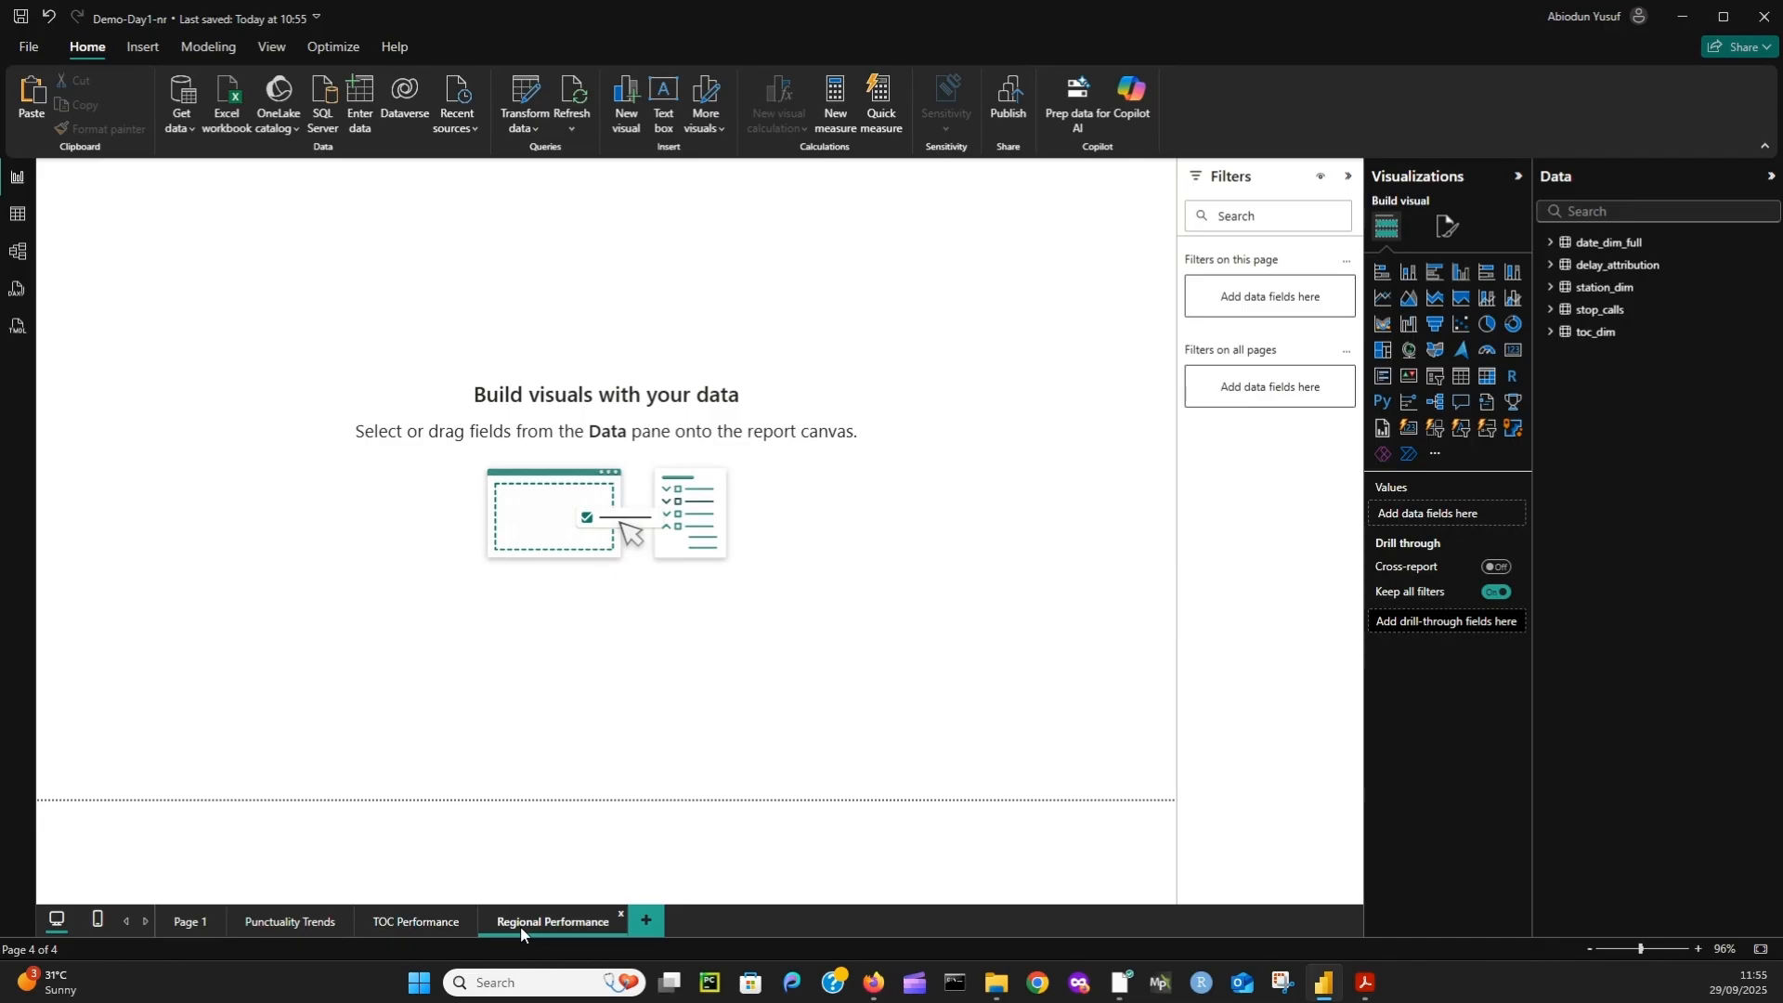
- Add a report page named Peak Time Analysis
click(649, 922)
double_click(657, 922)
text(Peak Time Analysis)
key(Return)
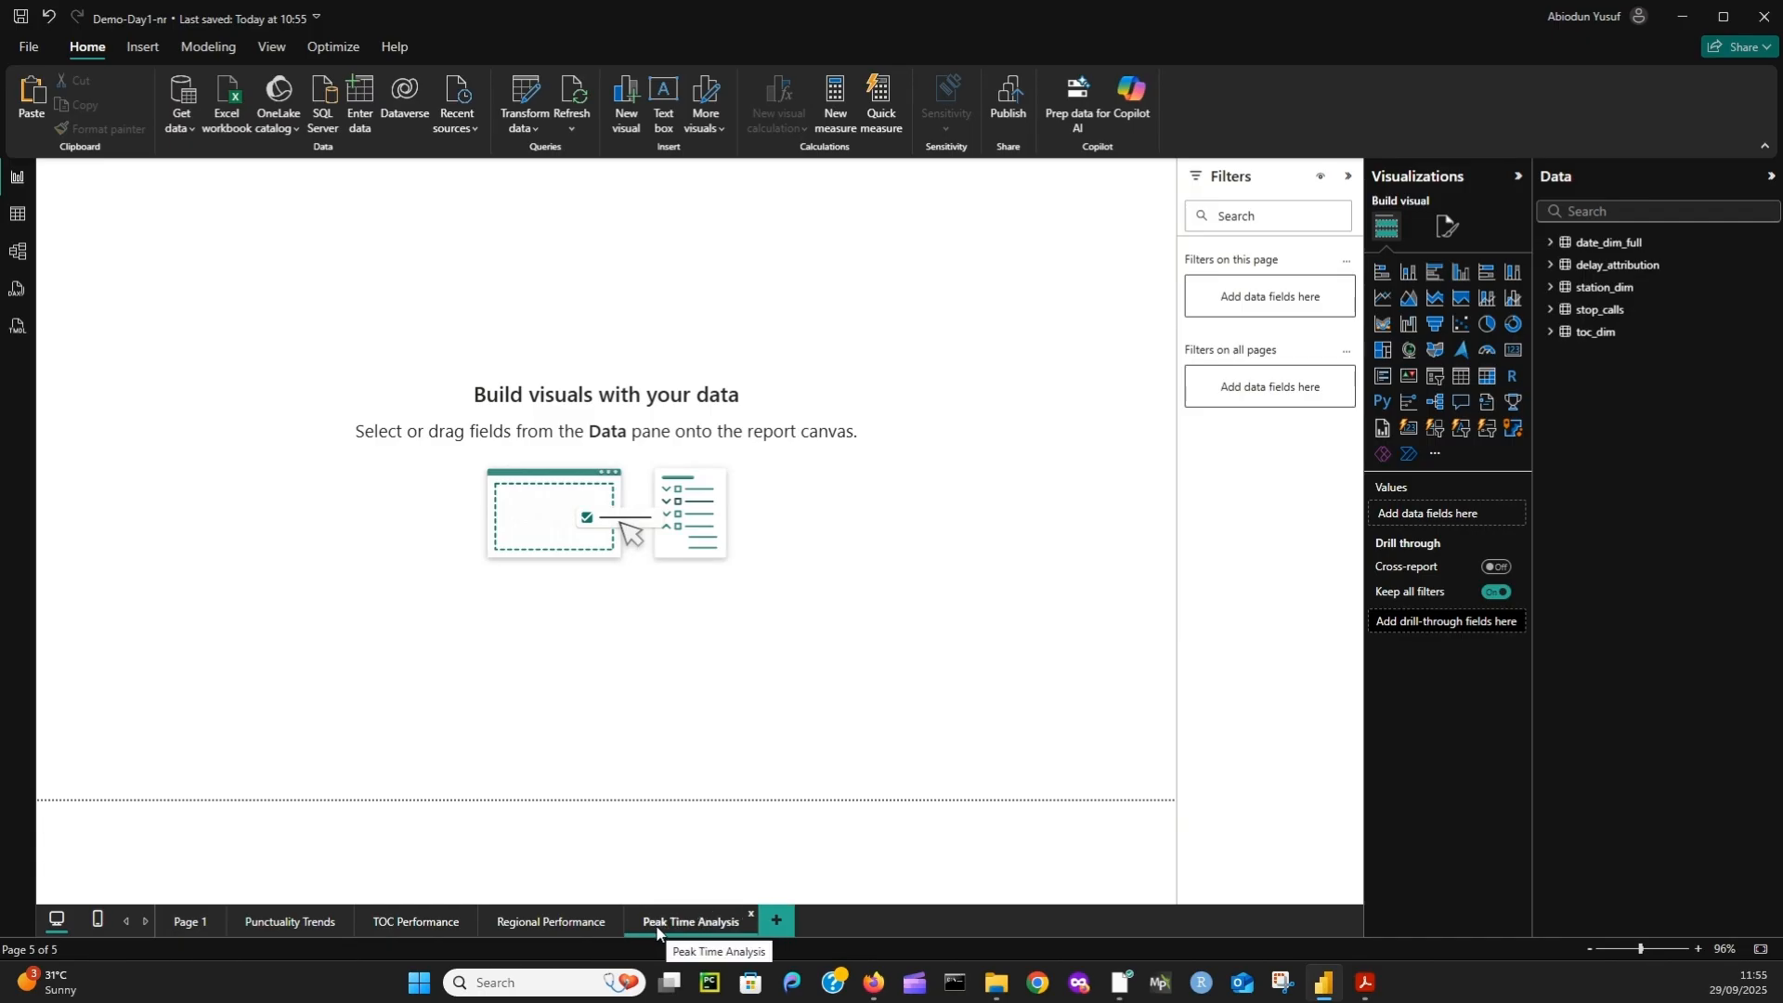
- Add a report page named KPIs
click(763, 923)
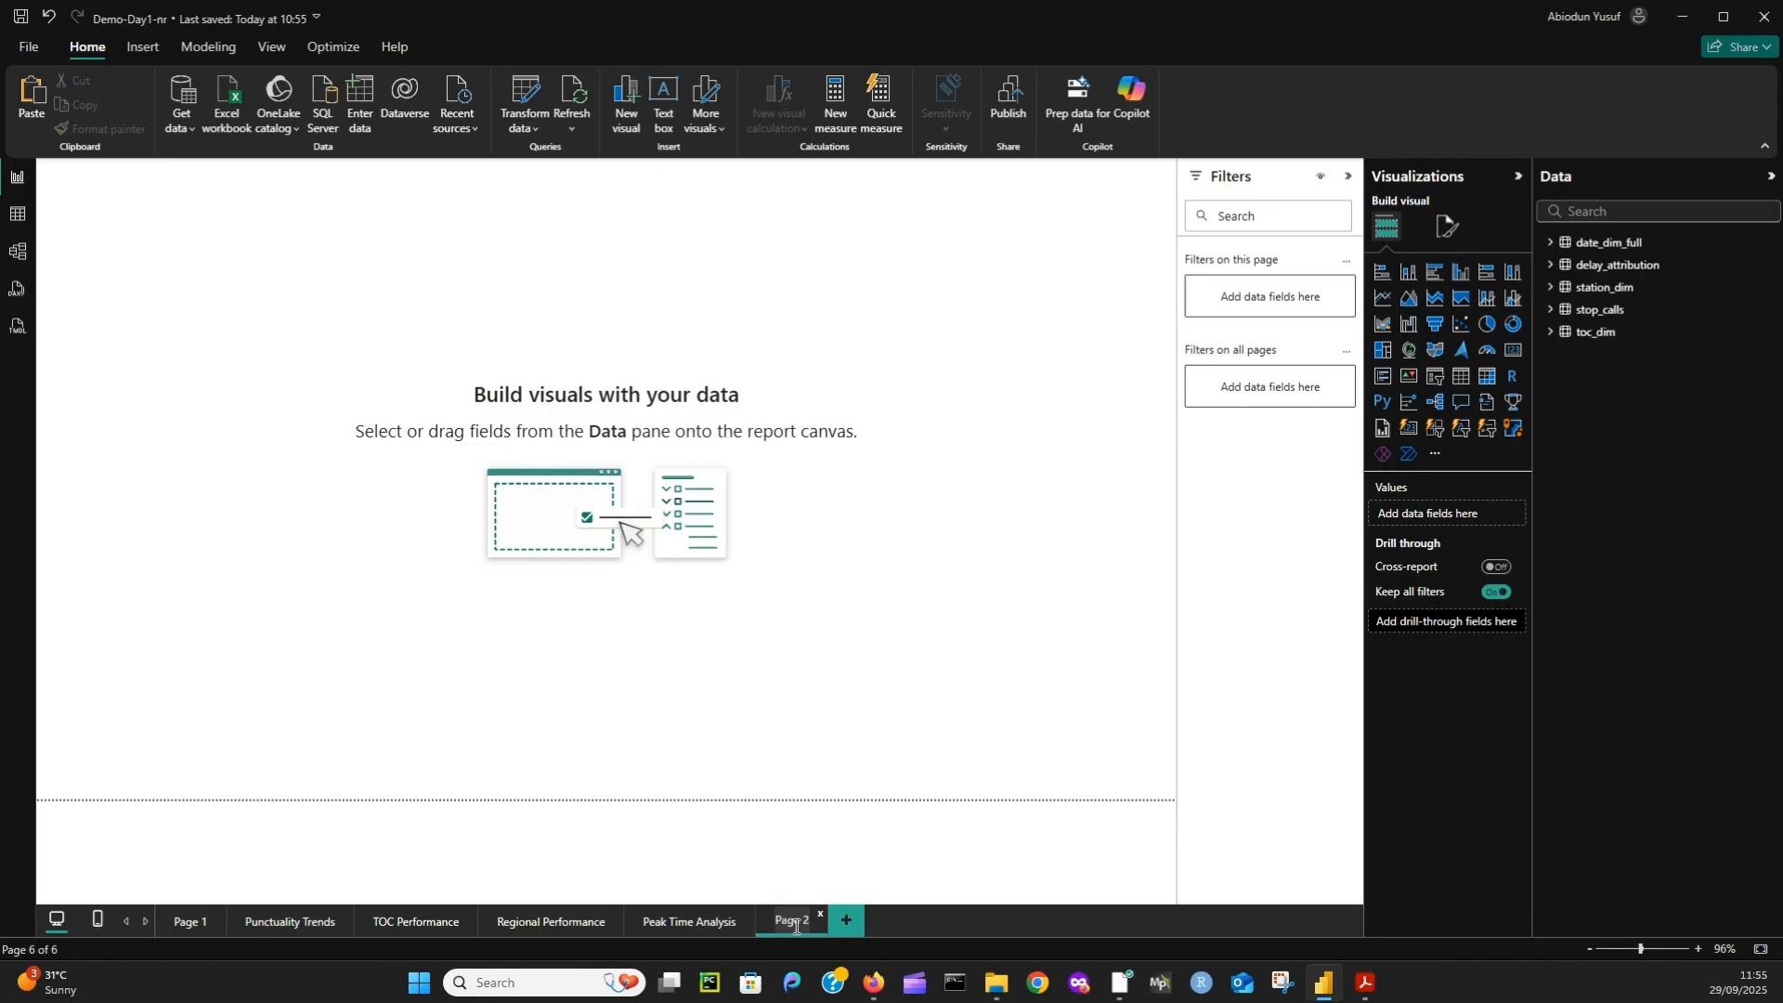
key(BackSpace)
key(BackSpace)
key(BackSpace)
key(BackSpace)
key(BackSpace)
text(PIs)
key(Return)
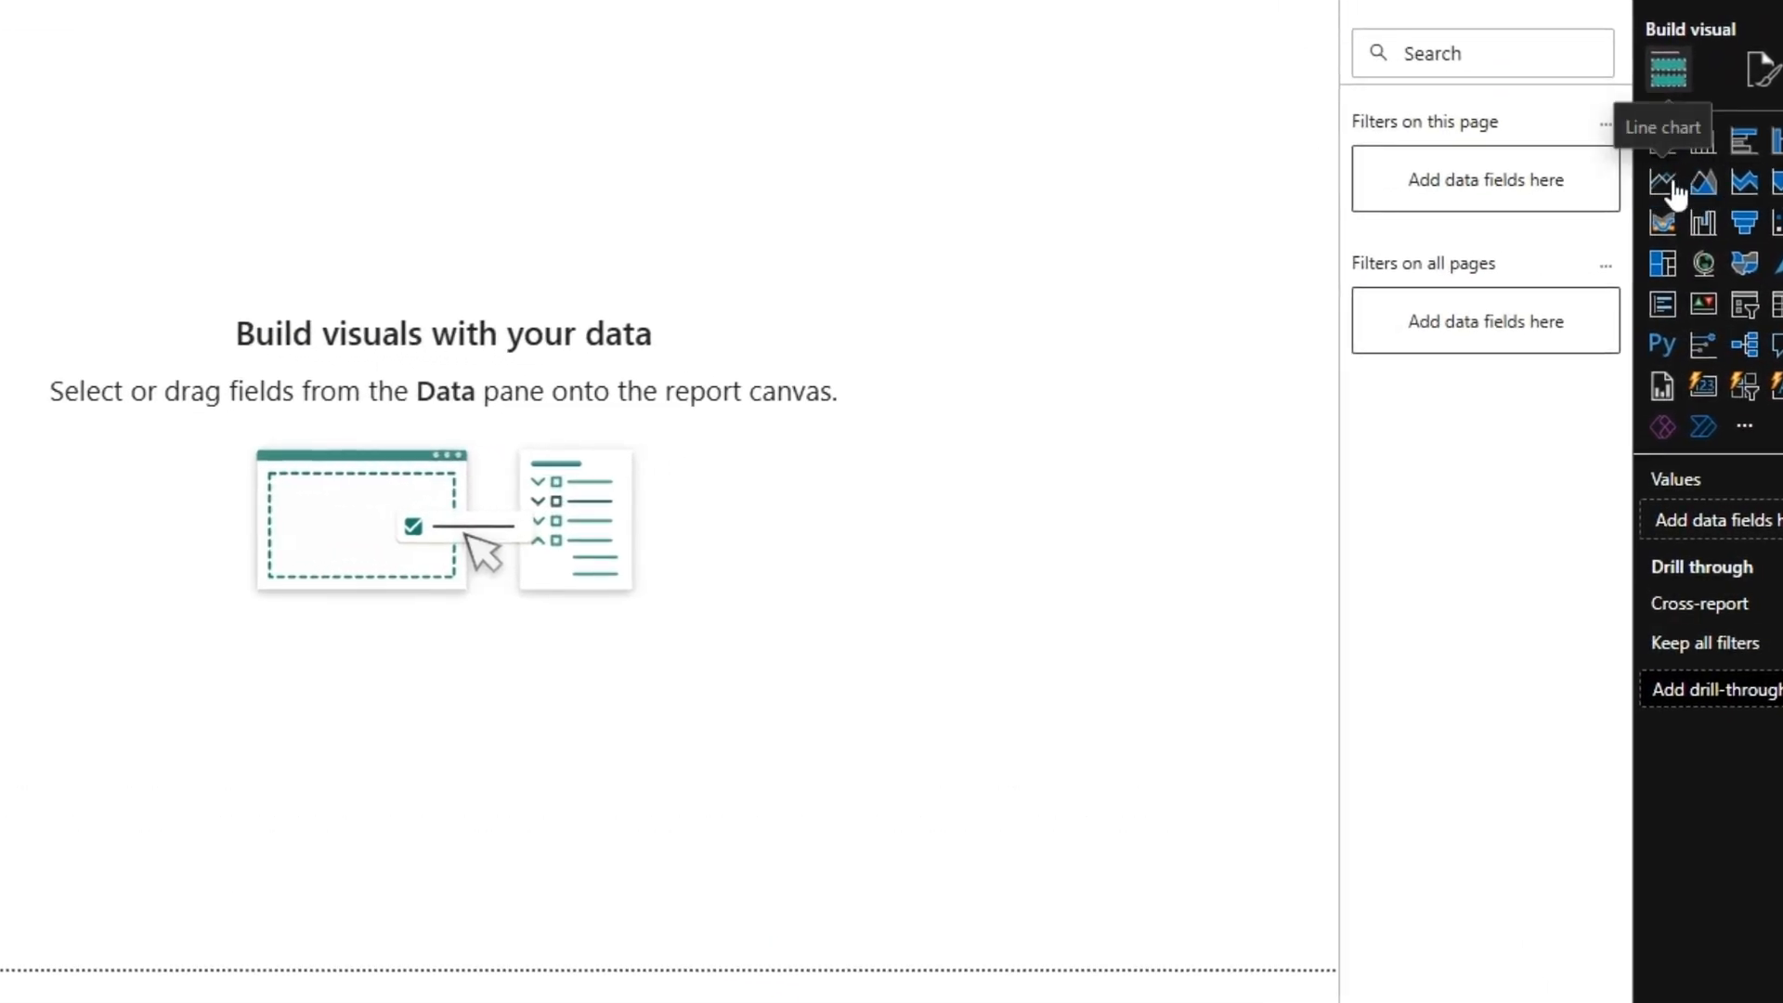
- Insert an enlarged line chart on the Punctuality Trends page with ServiceDate on the X-axis as a plain date instead of a hierarchy
click(1661, 185)
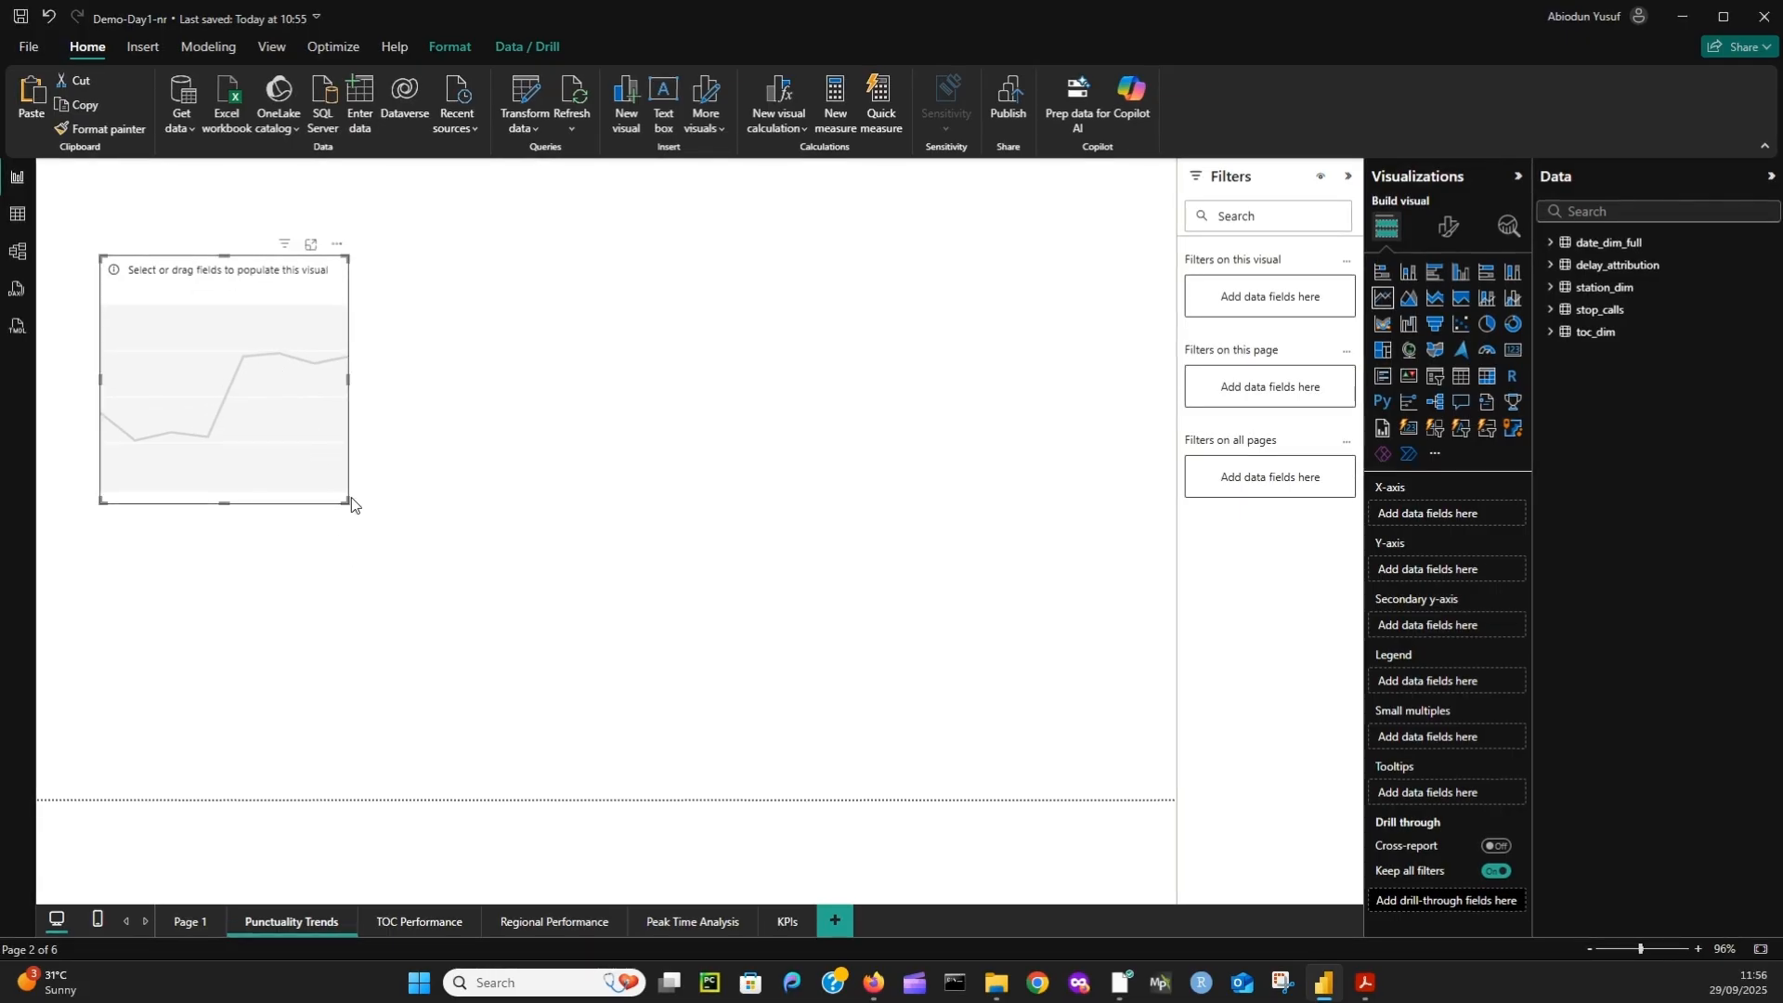
drag(345, 497, 630, 552)
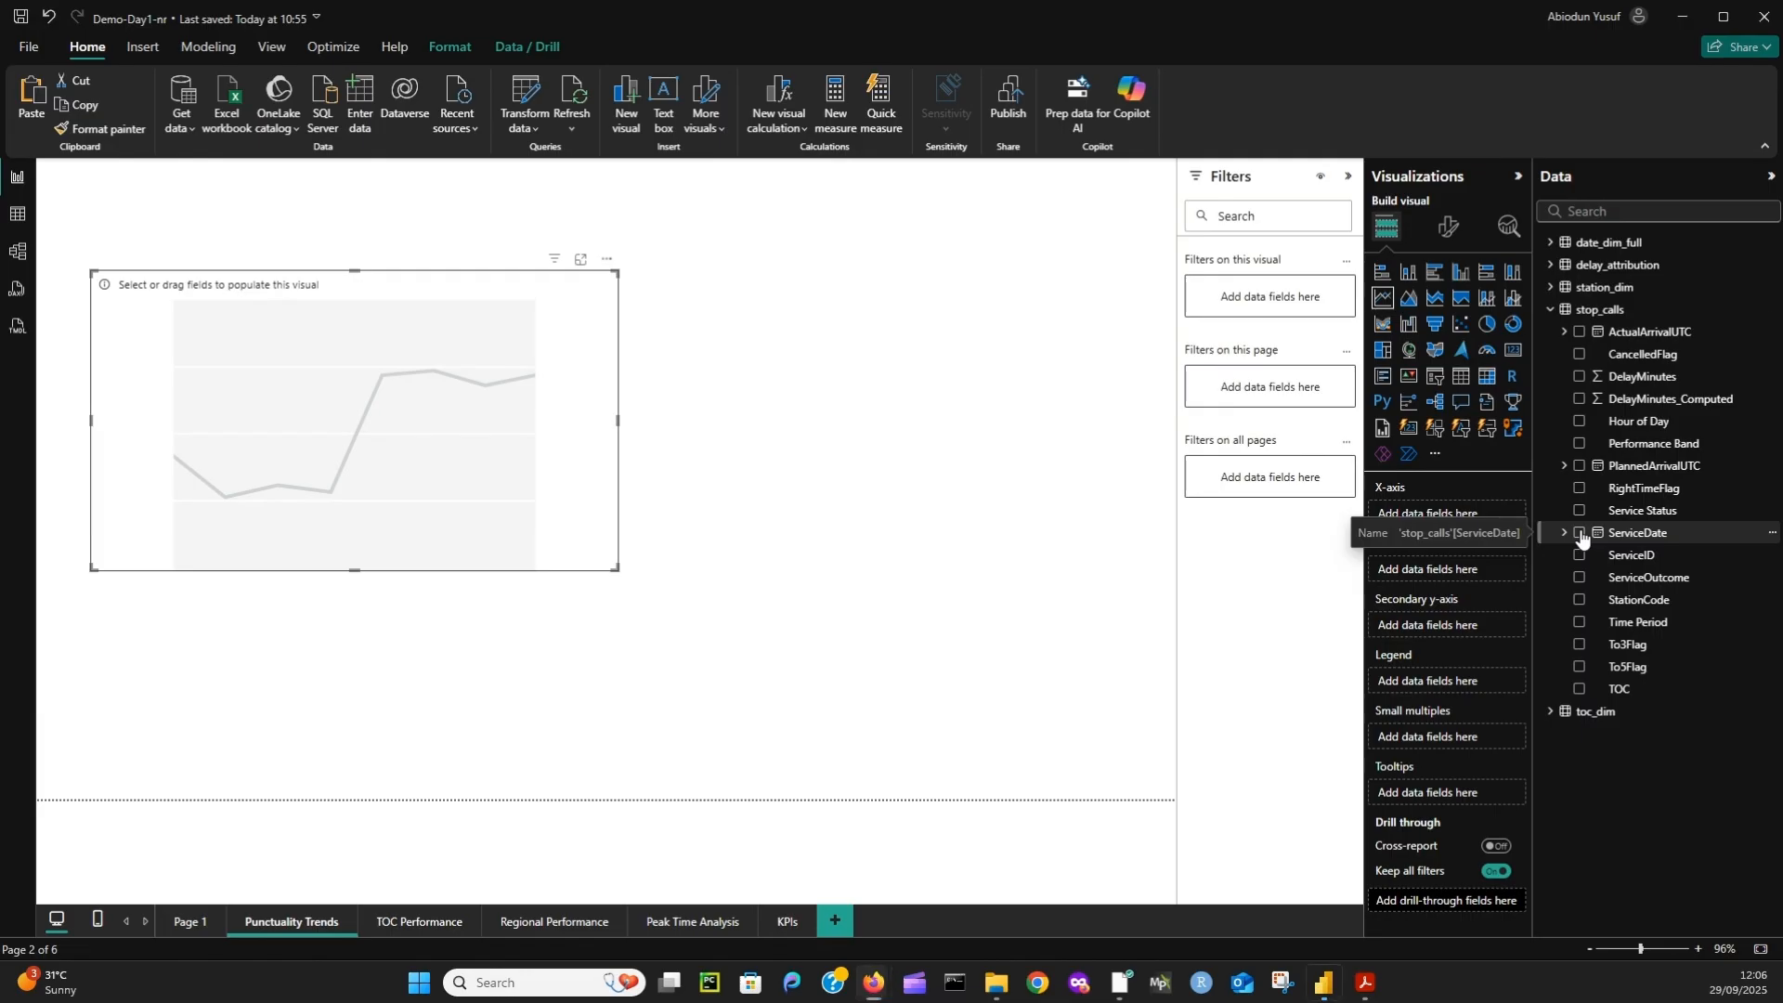
click(1579, 533)
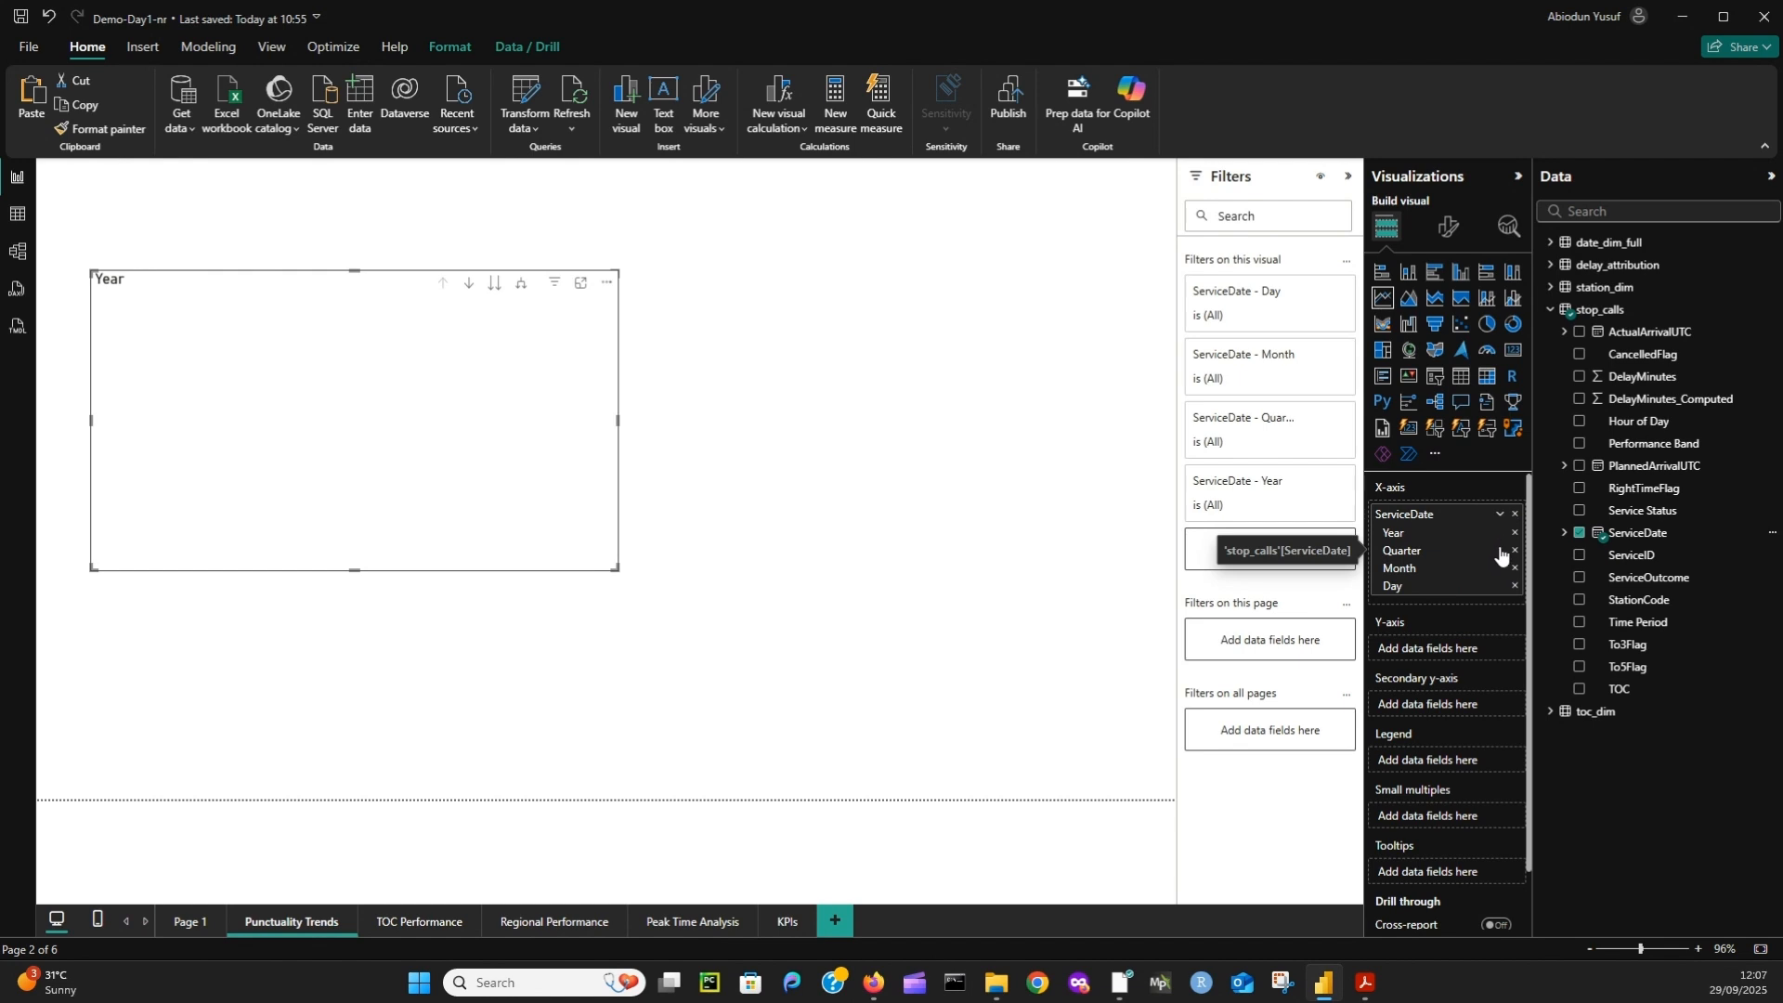
click(1500, 514)
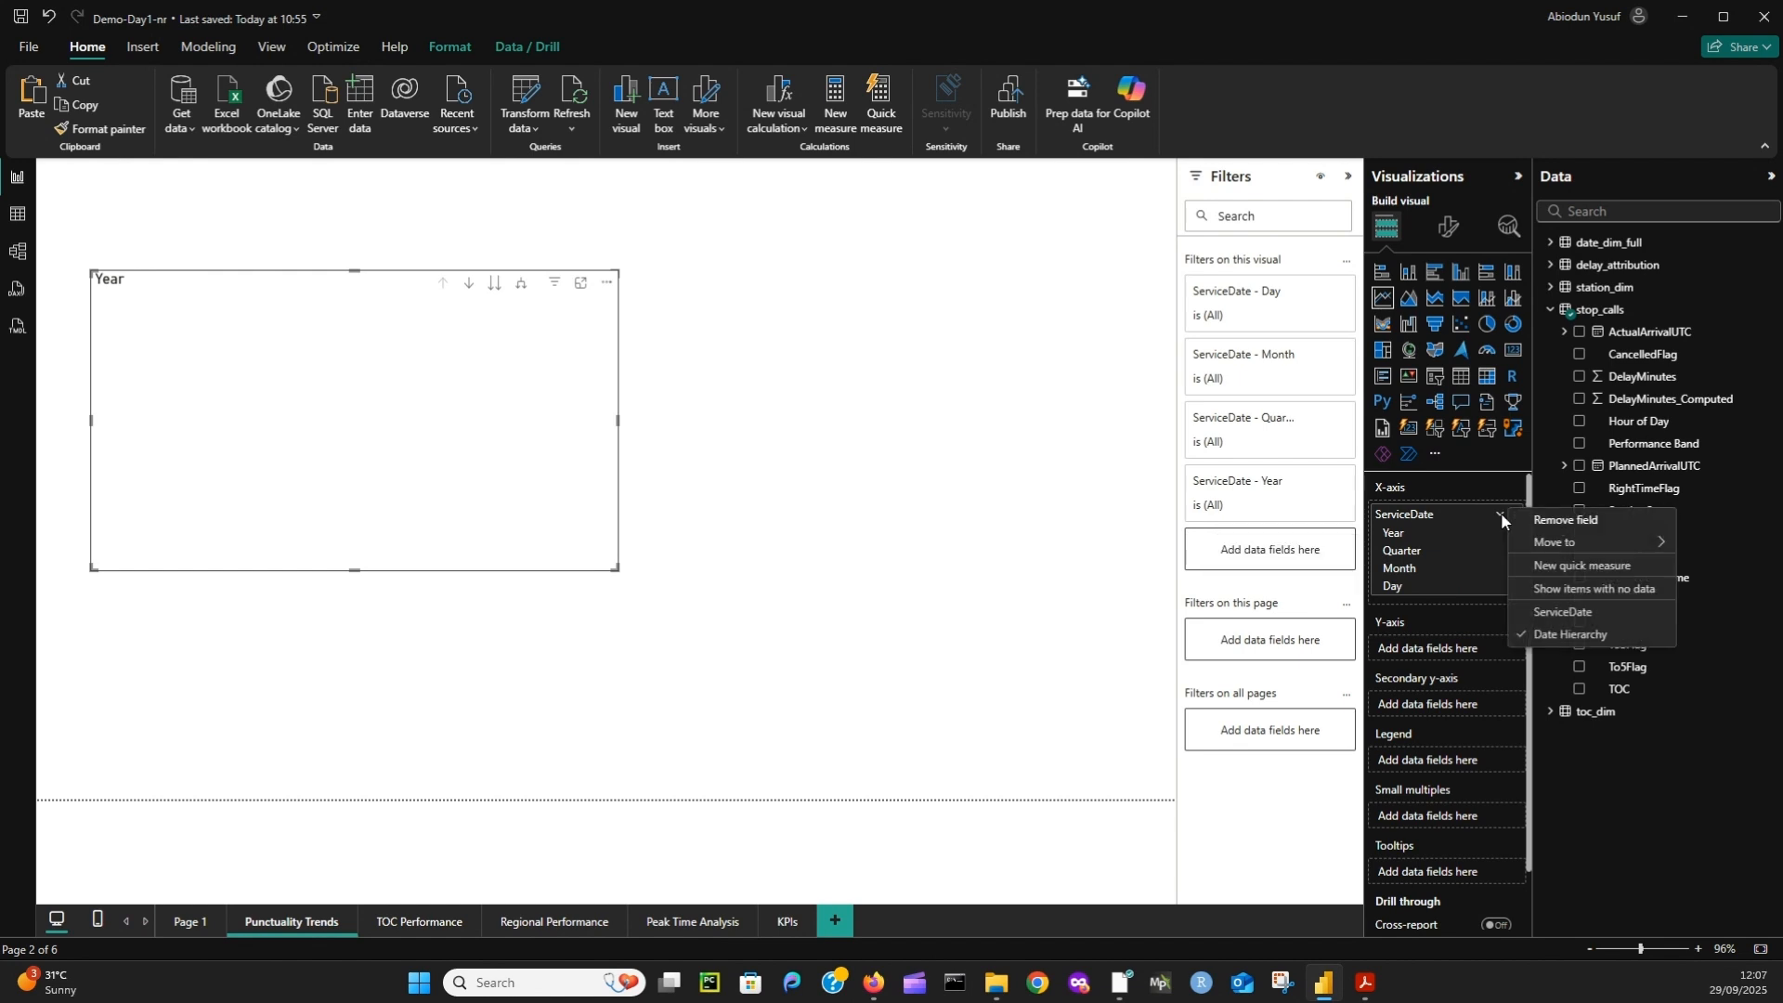
click(1565, 612)
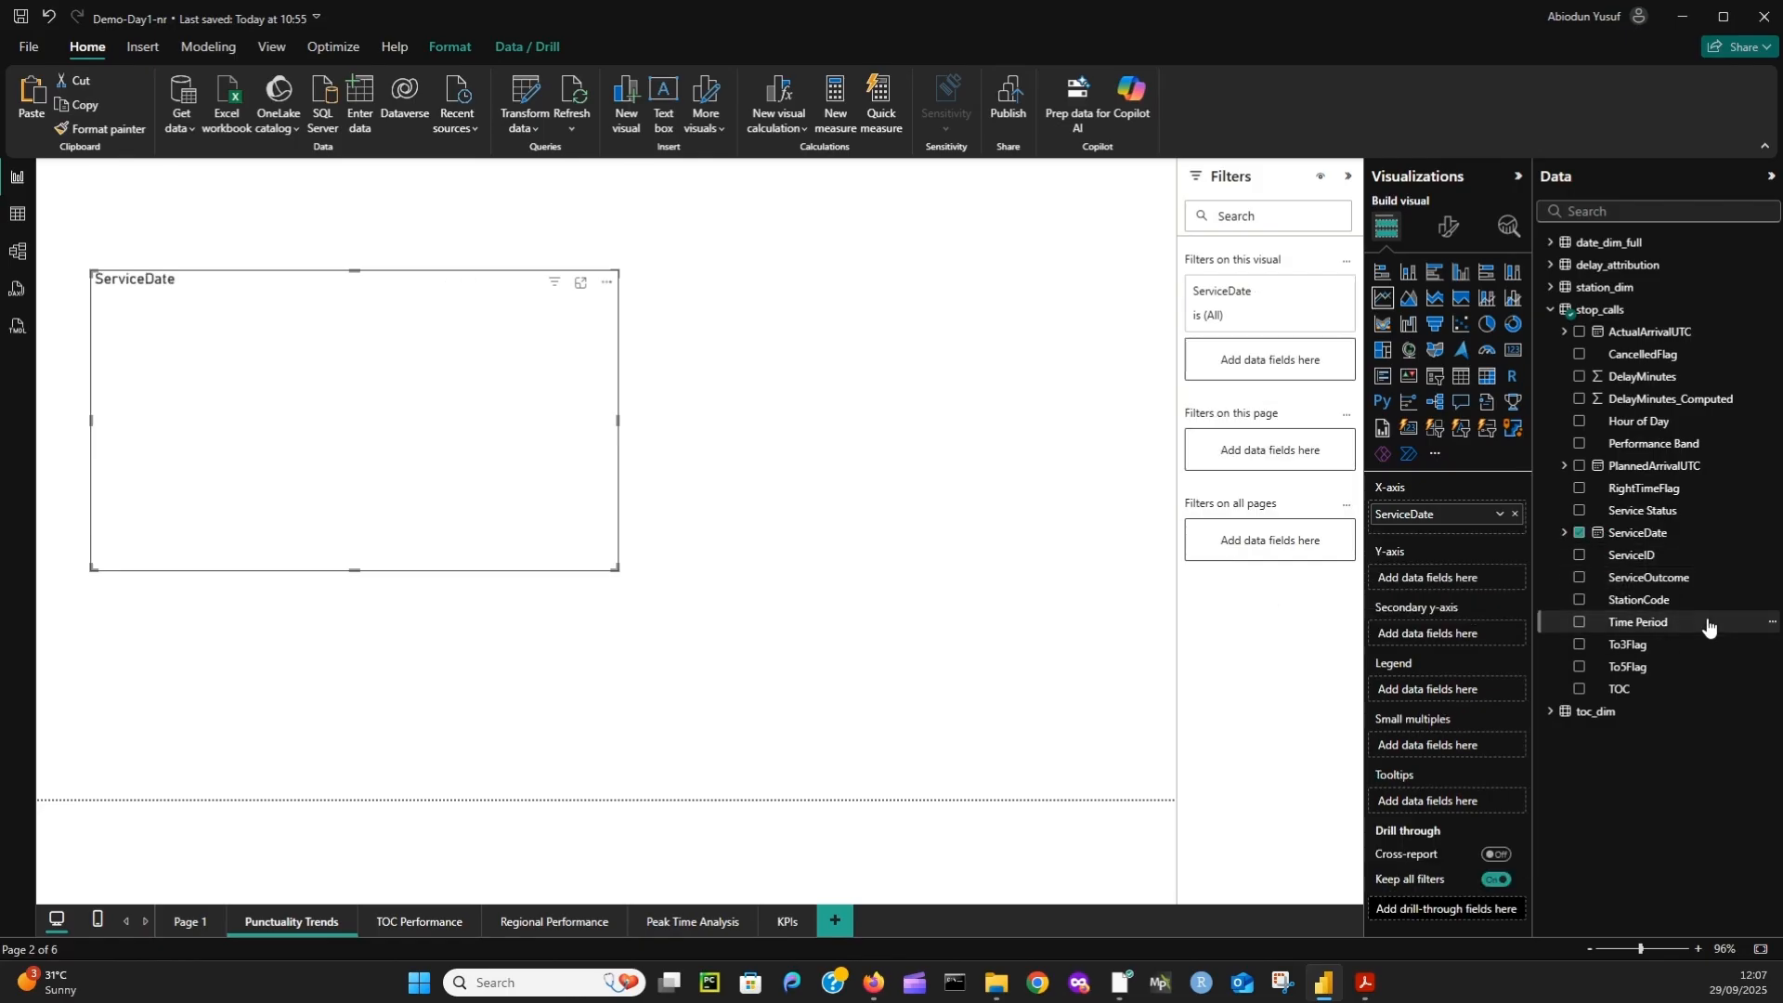
- Plot the average of DelayMinutes_Computed on the line chart's Y-axis, and widen the chart across the page
click(1580, 399)
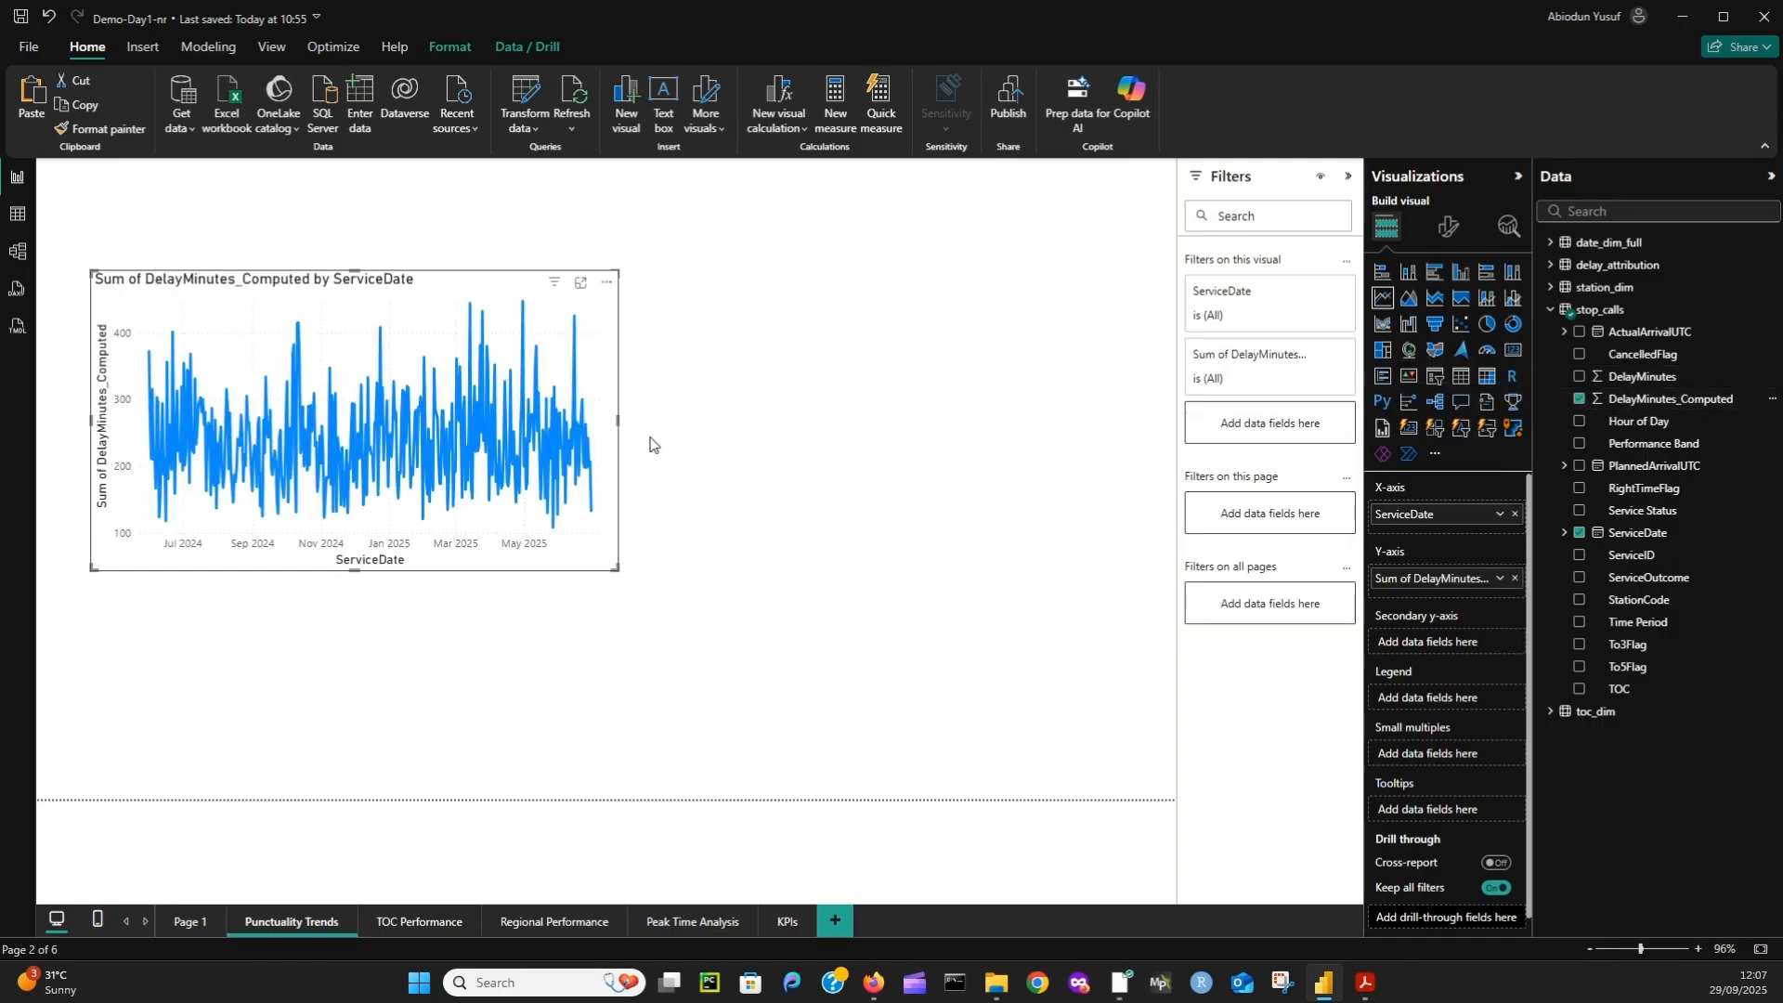
drag(618, 420, 1113, 501)
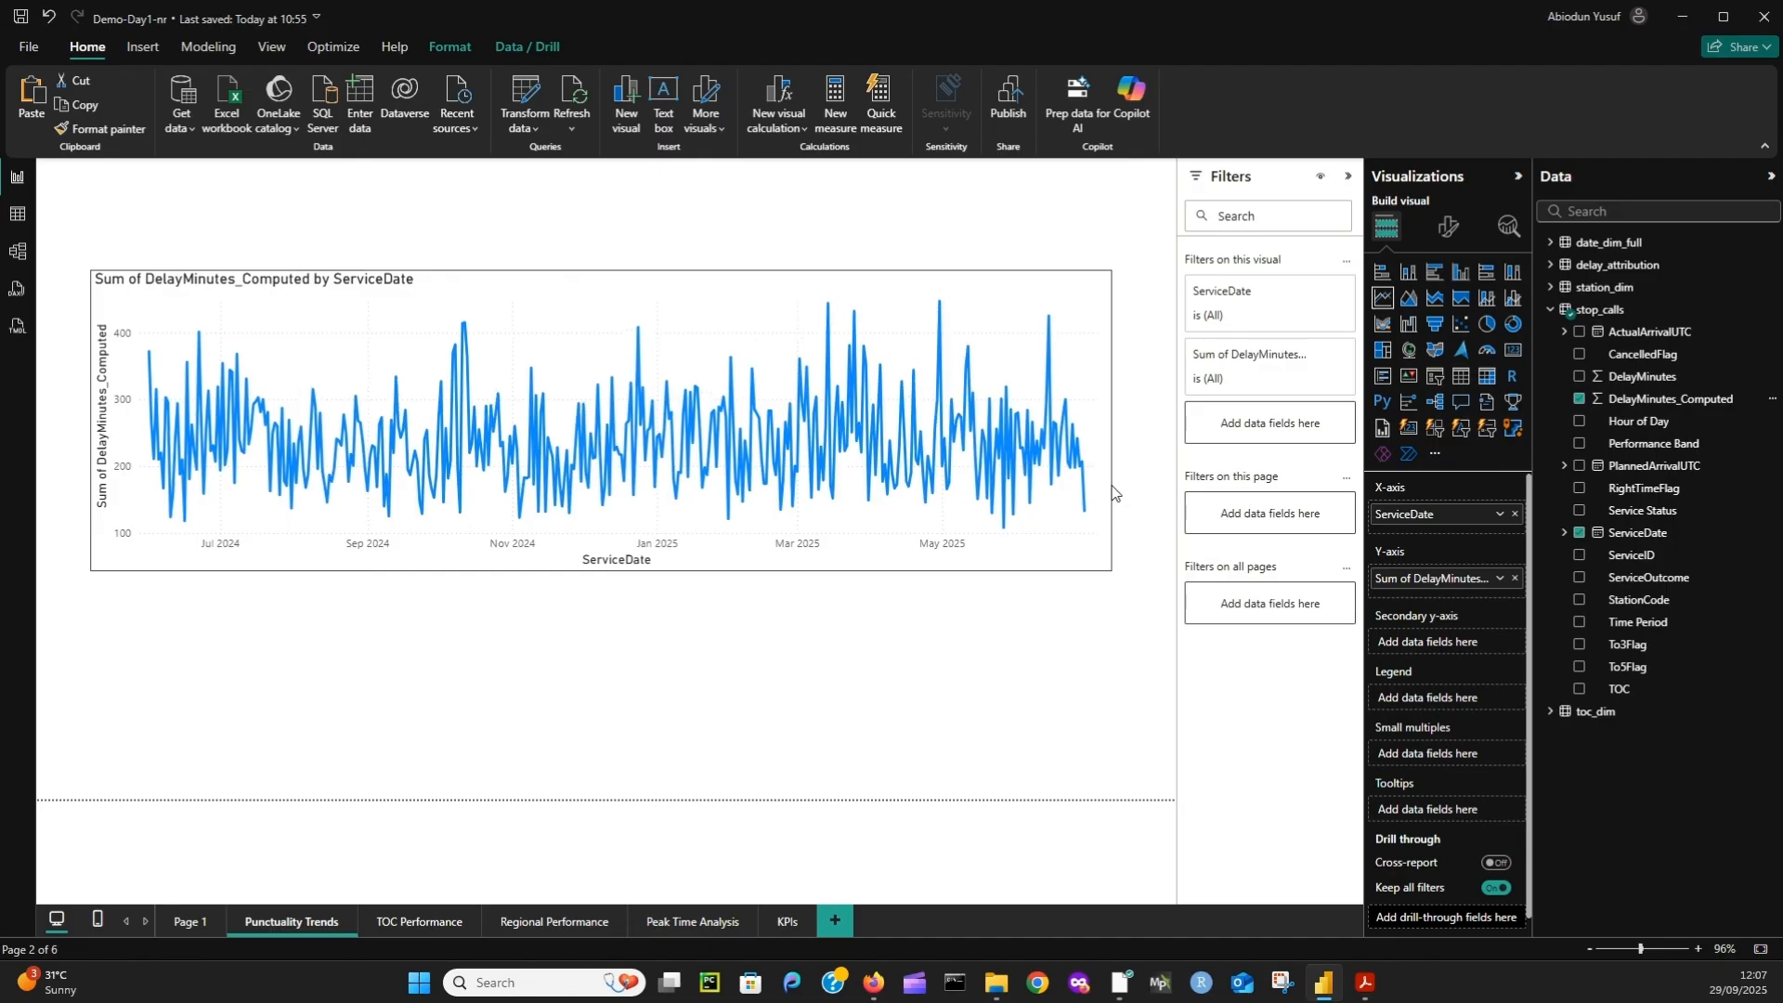
click(1499, 579)
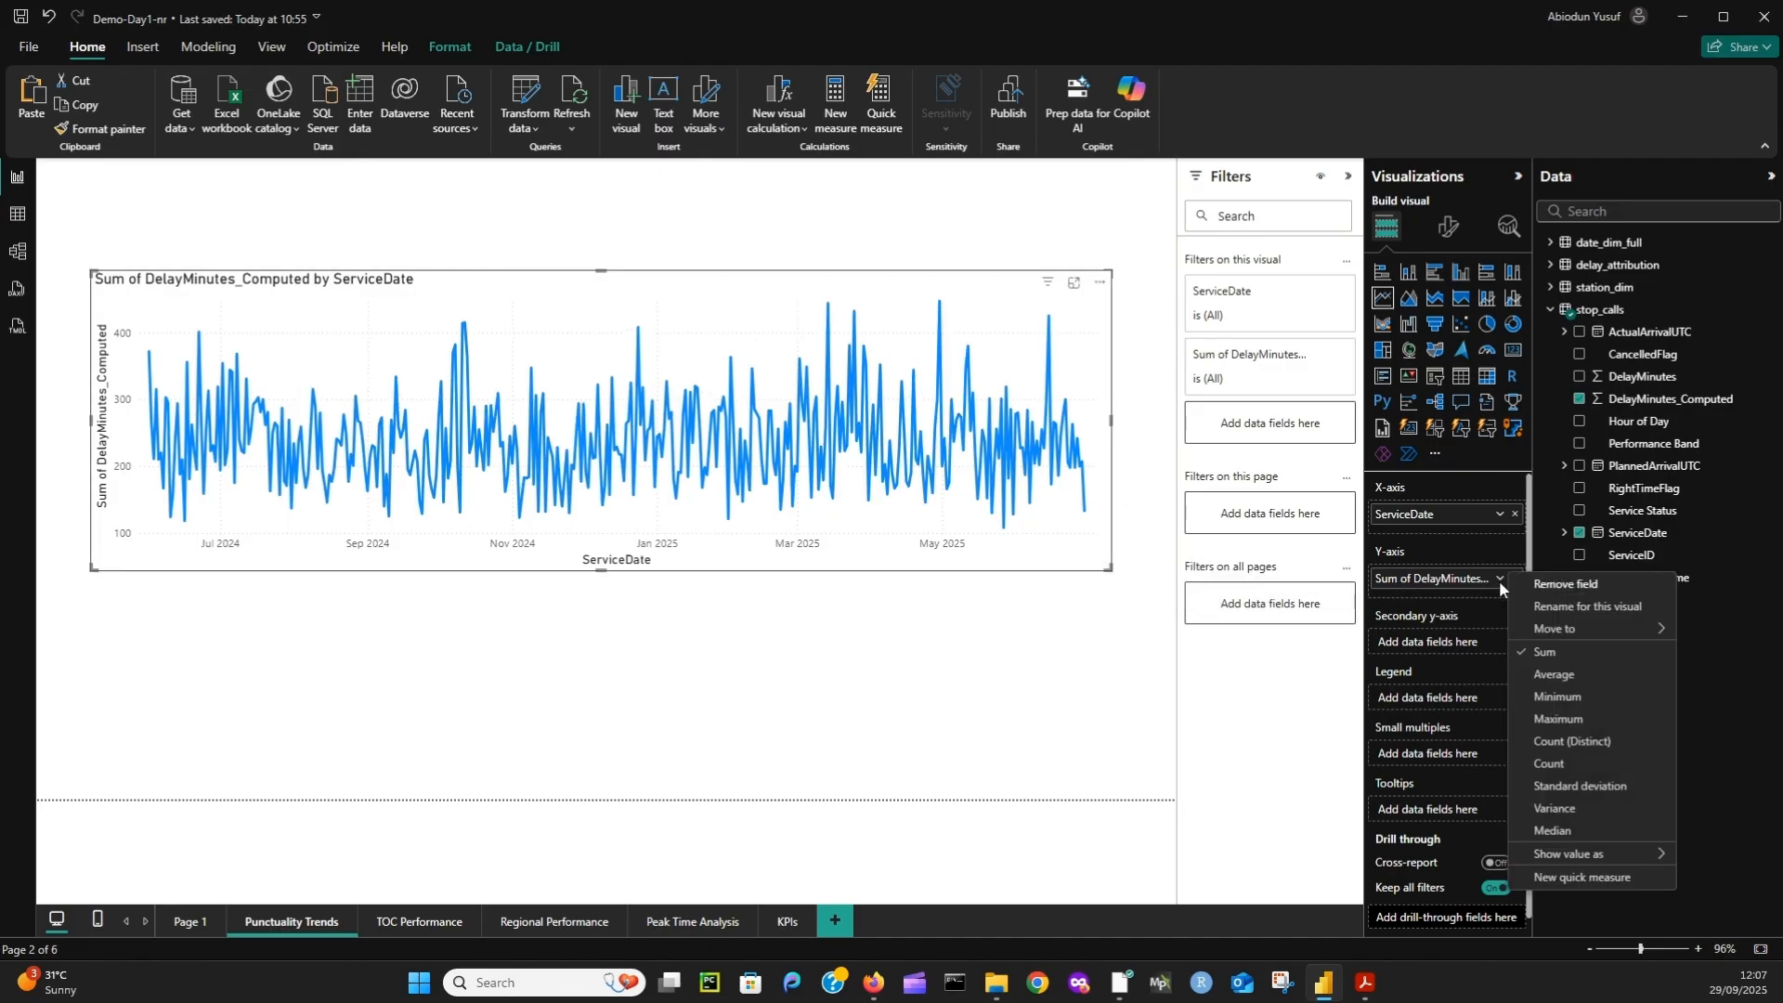
click(1554, 675)
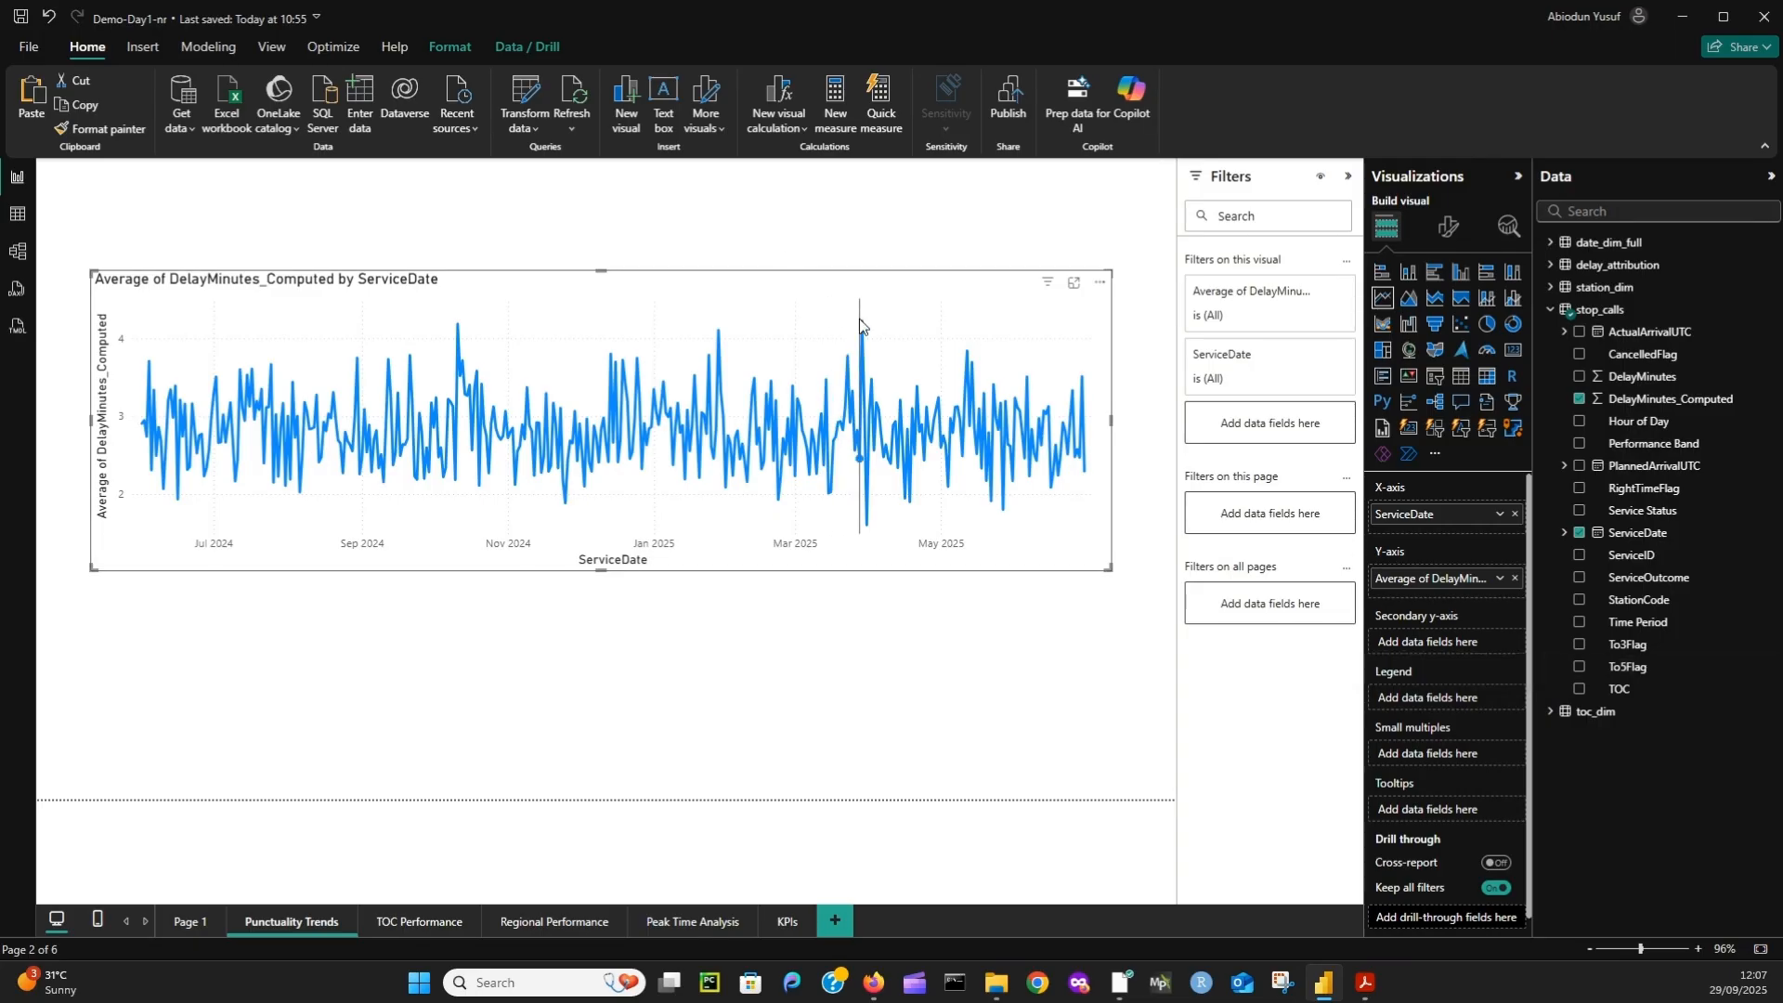
- Insert a clustered column chart near the upper left of the TOC Performance page and widen it
mouse_move(861, 321)
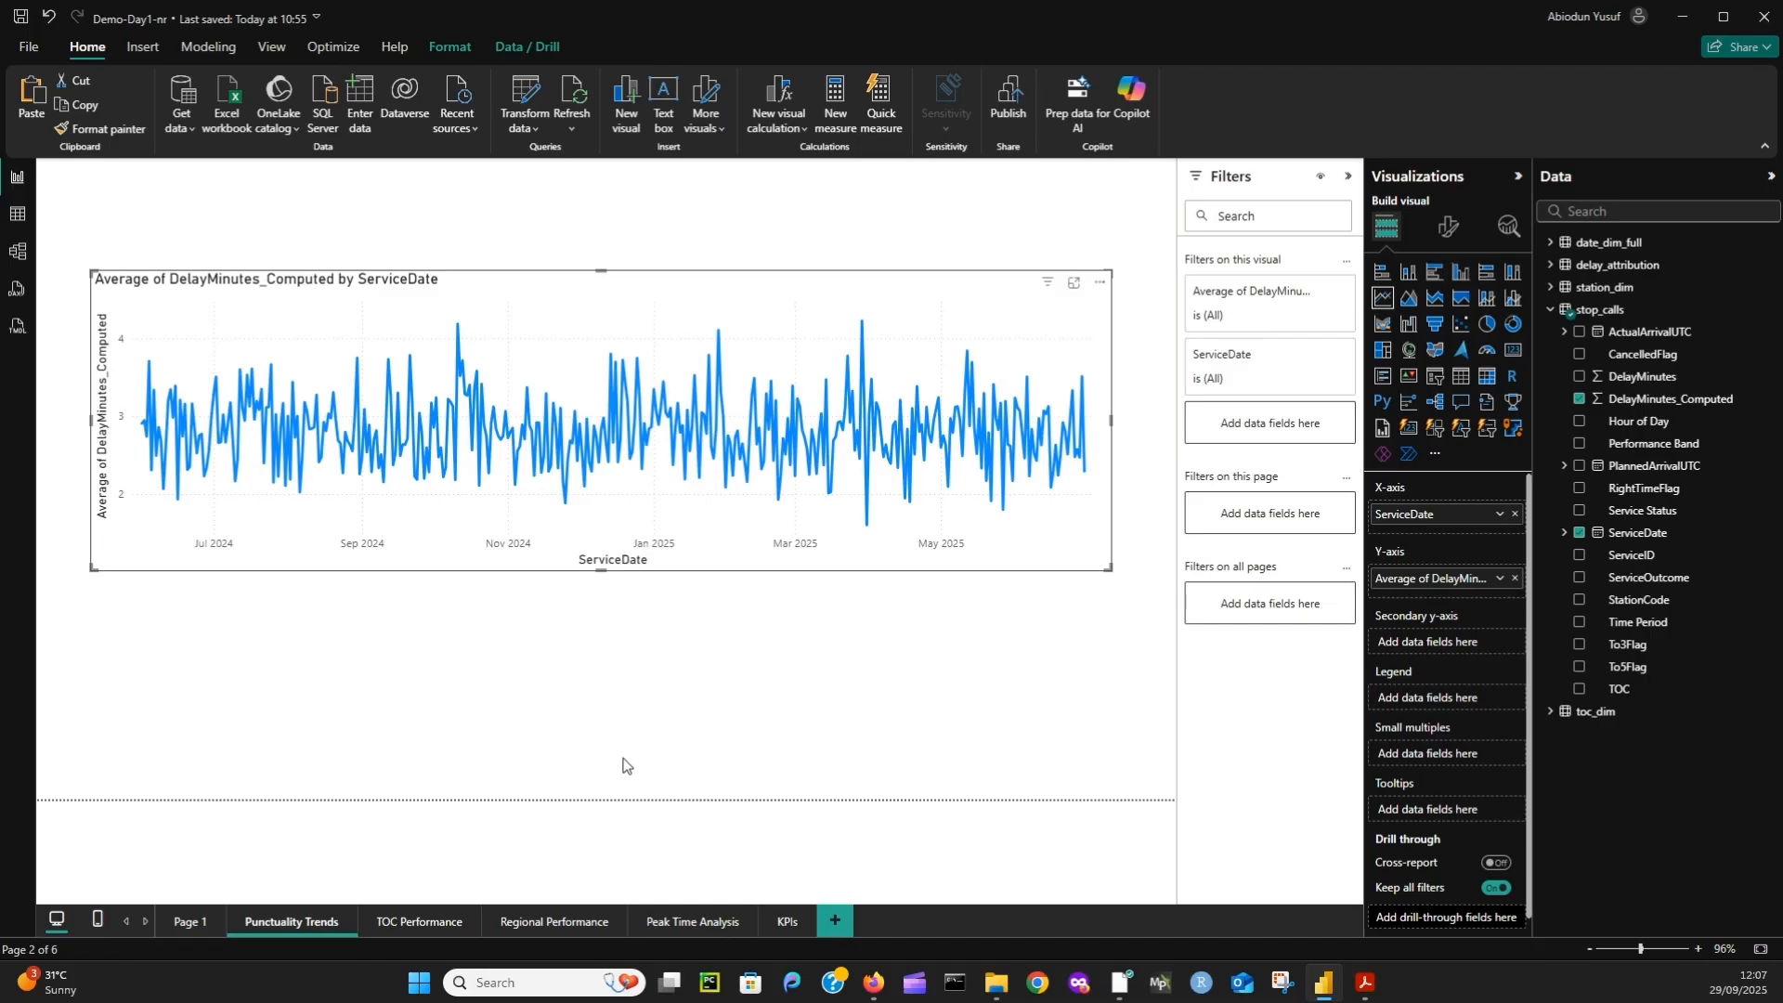
click(421, 921)
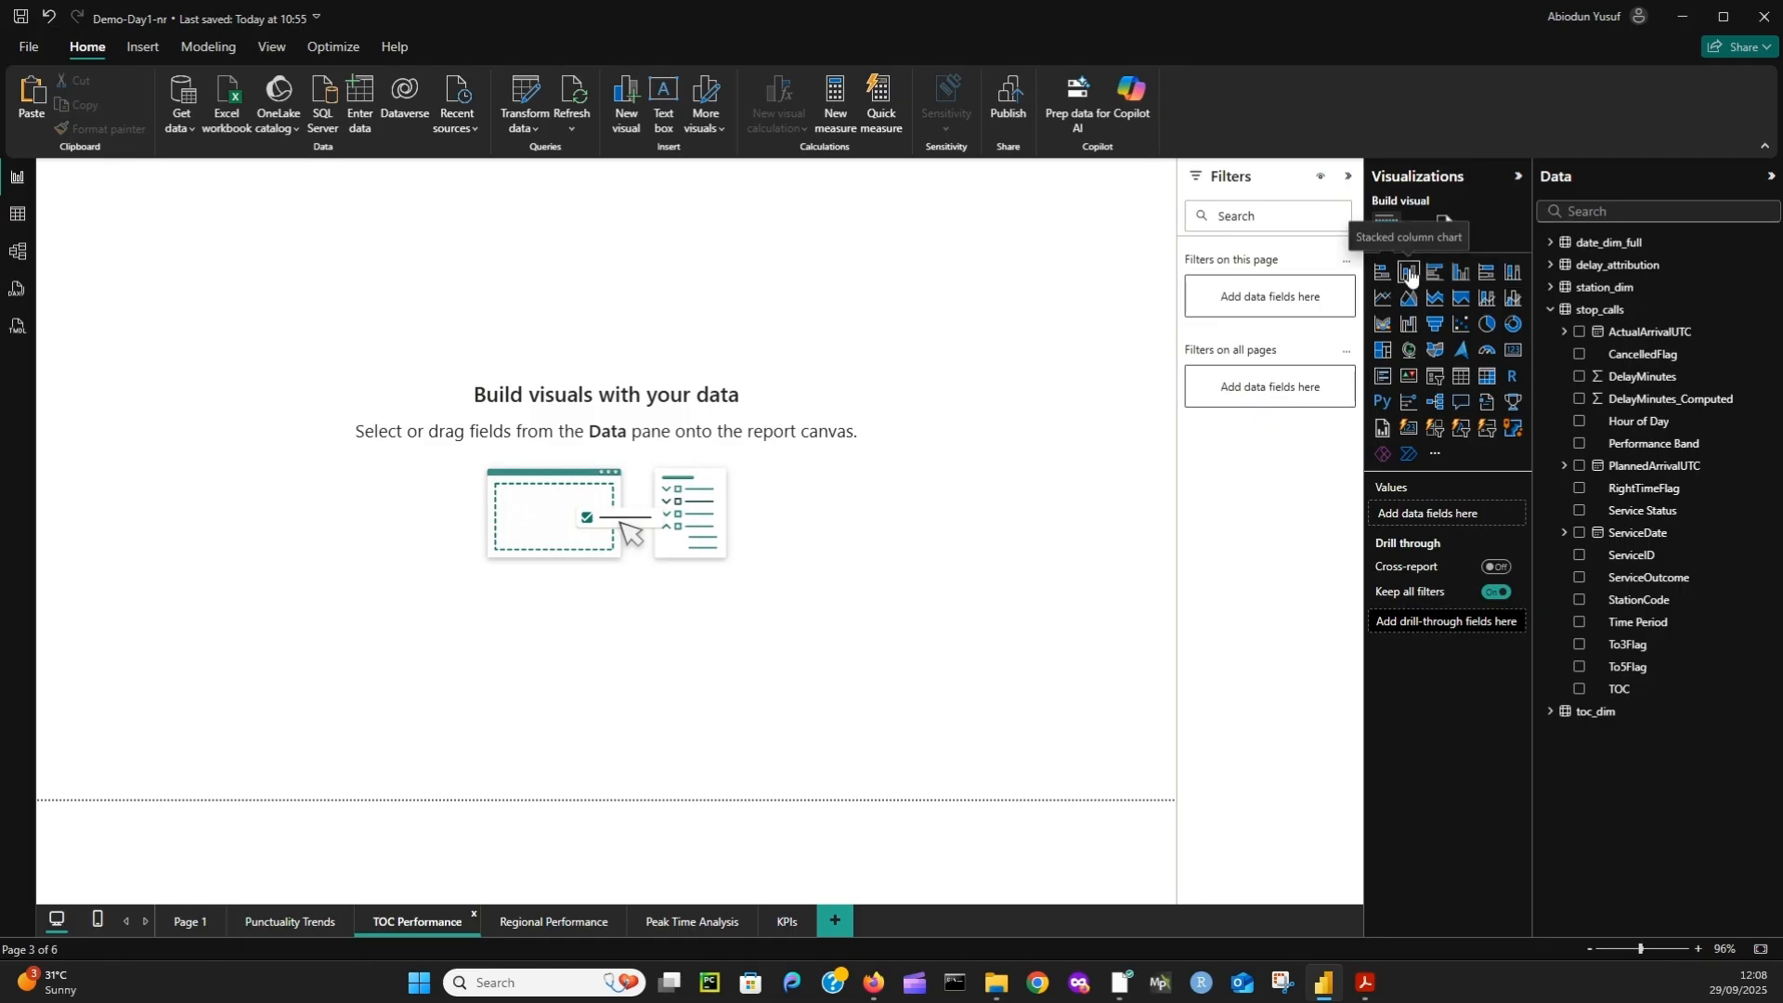
click(1458, 279)
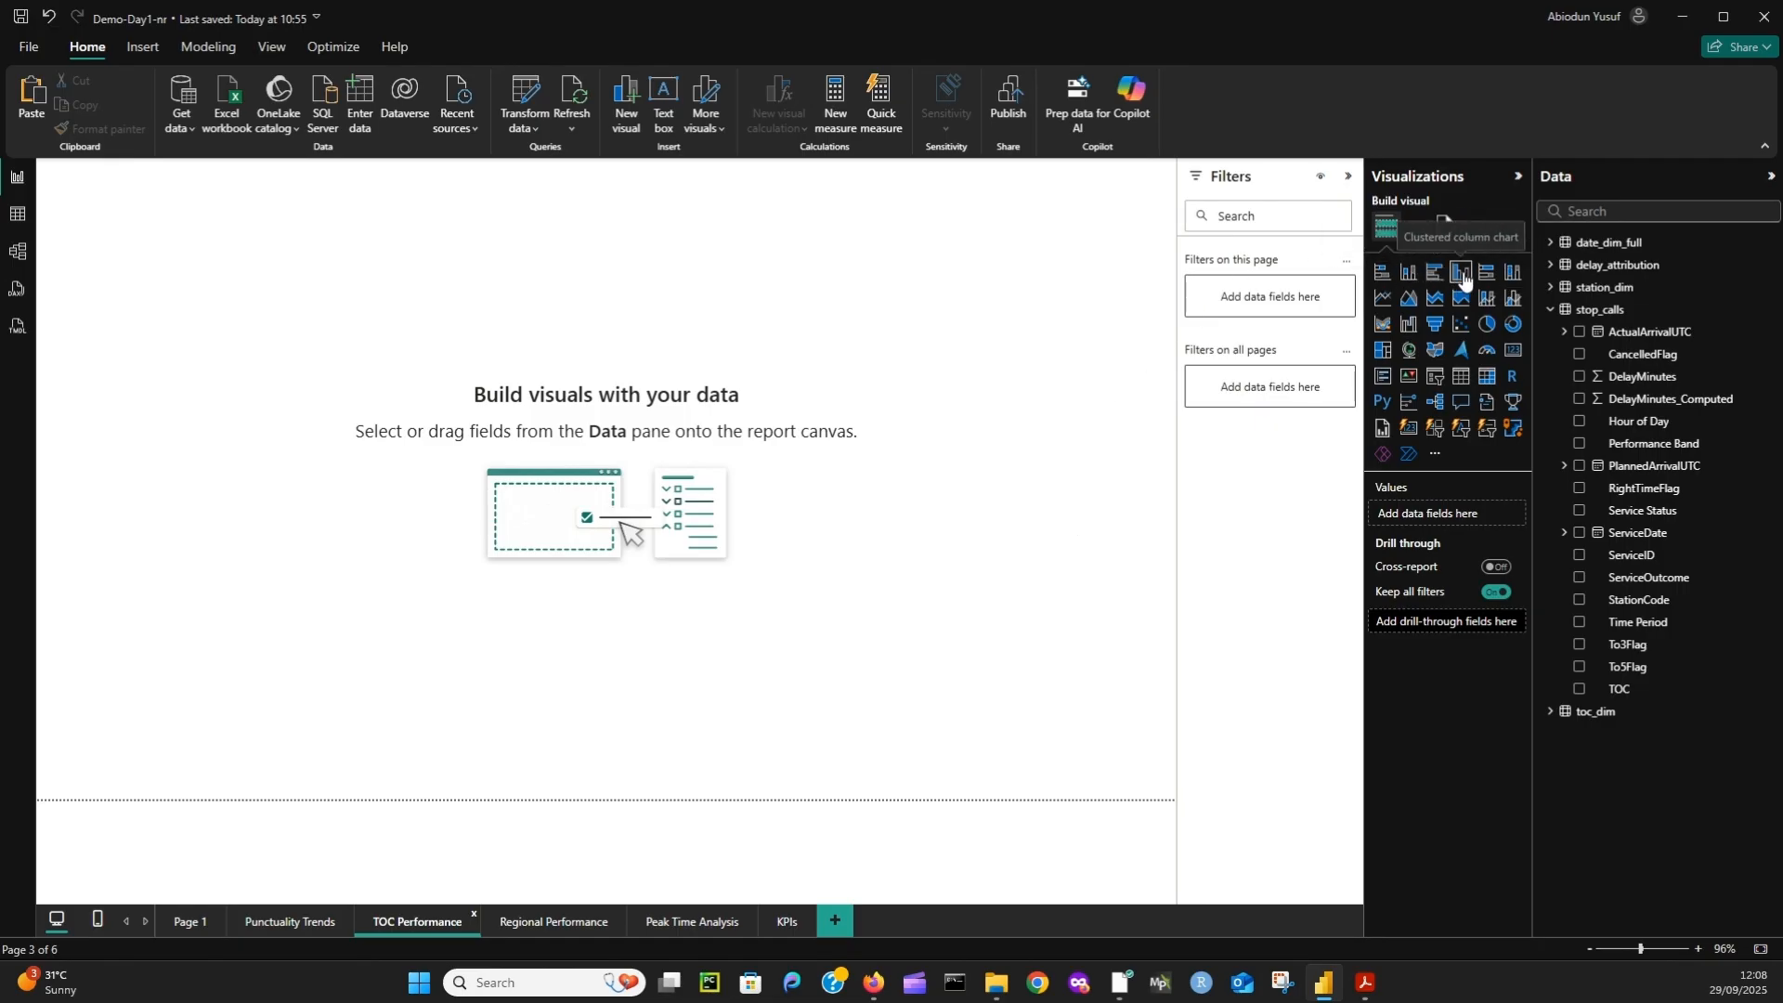
drag(146, 282, 220, 461)
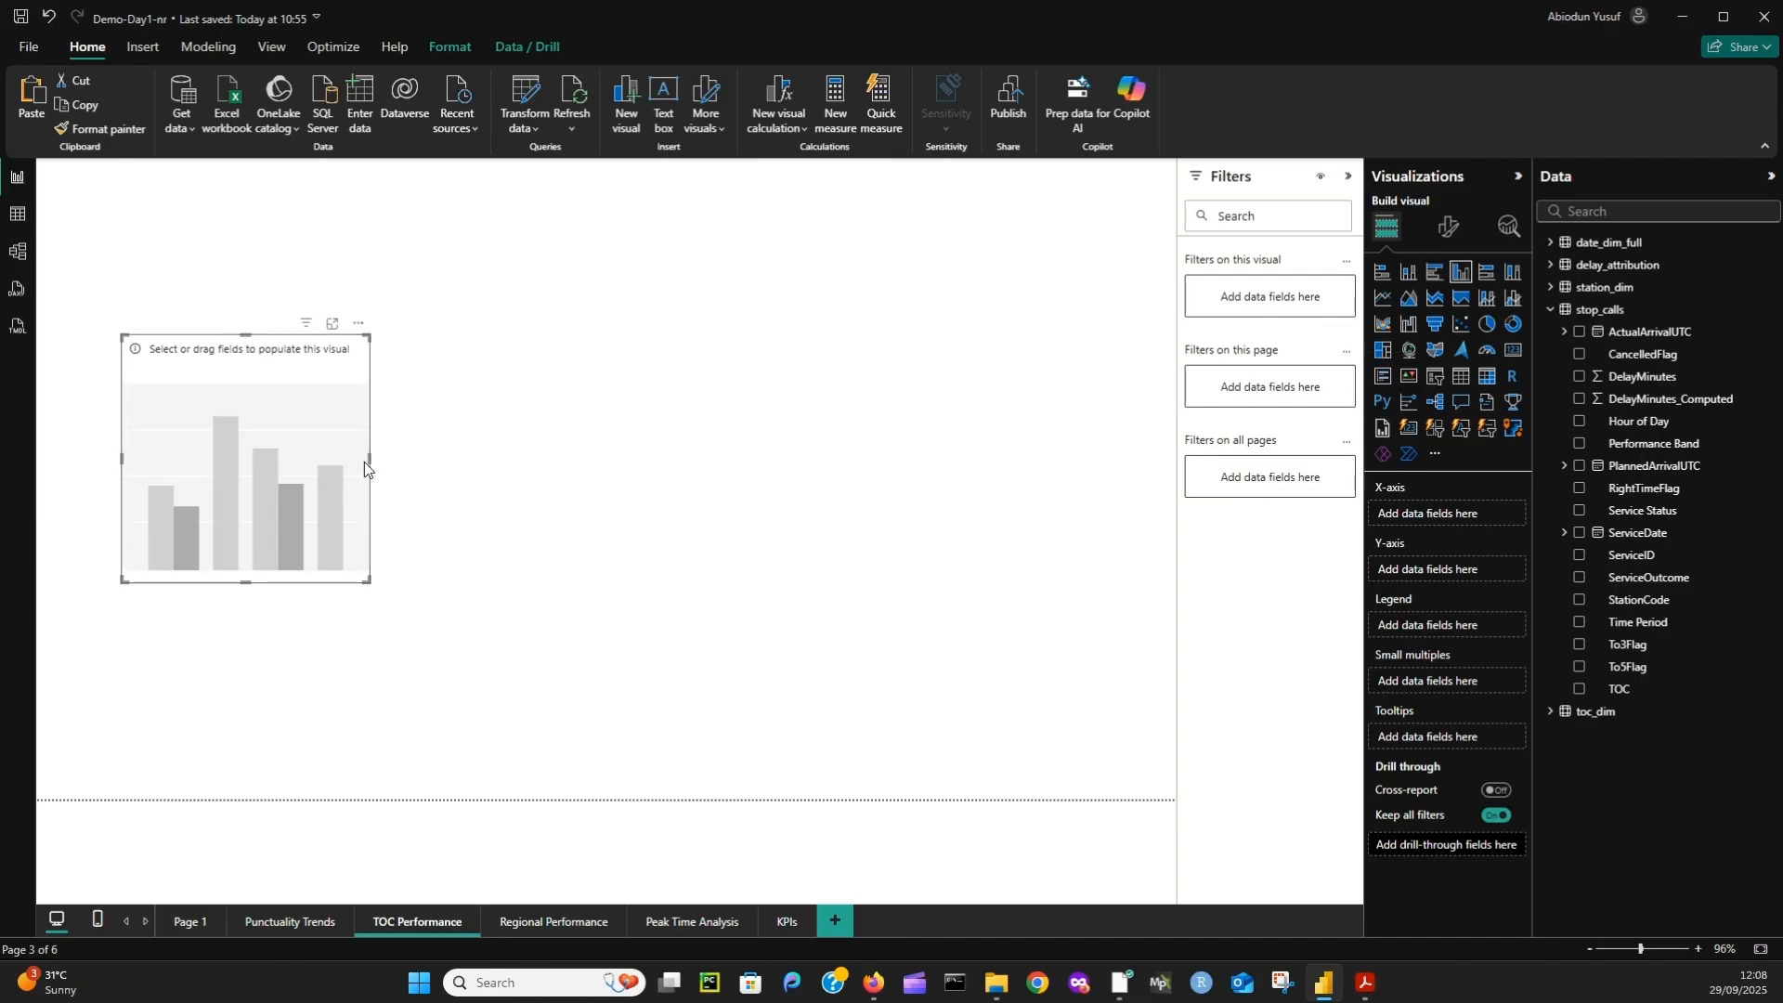
drag(368, 459, 537, 485)
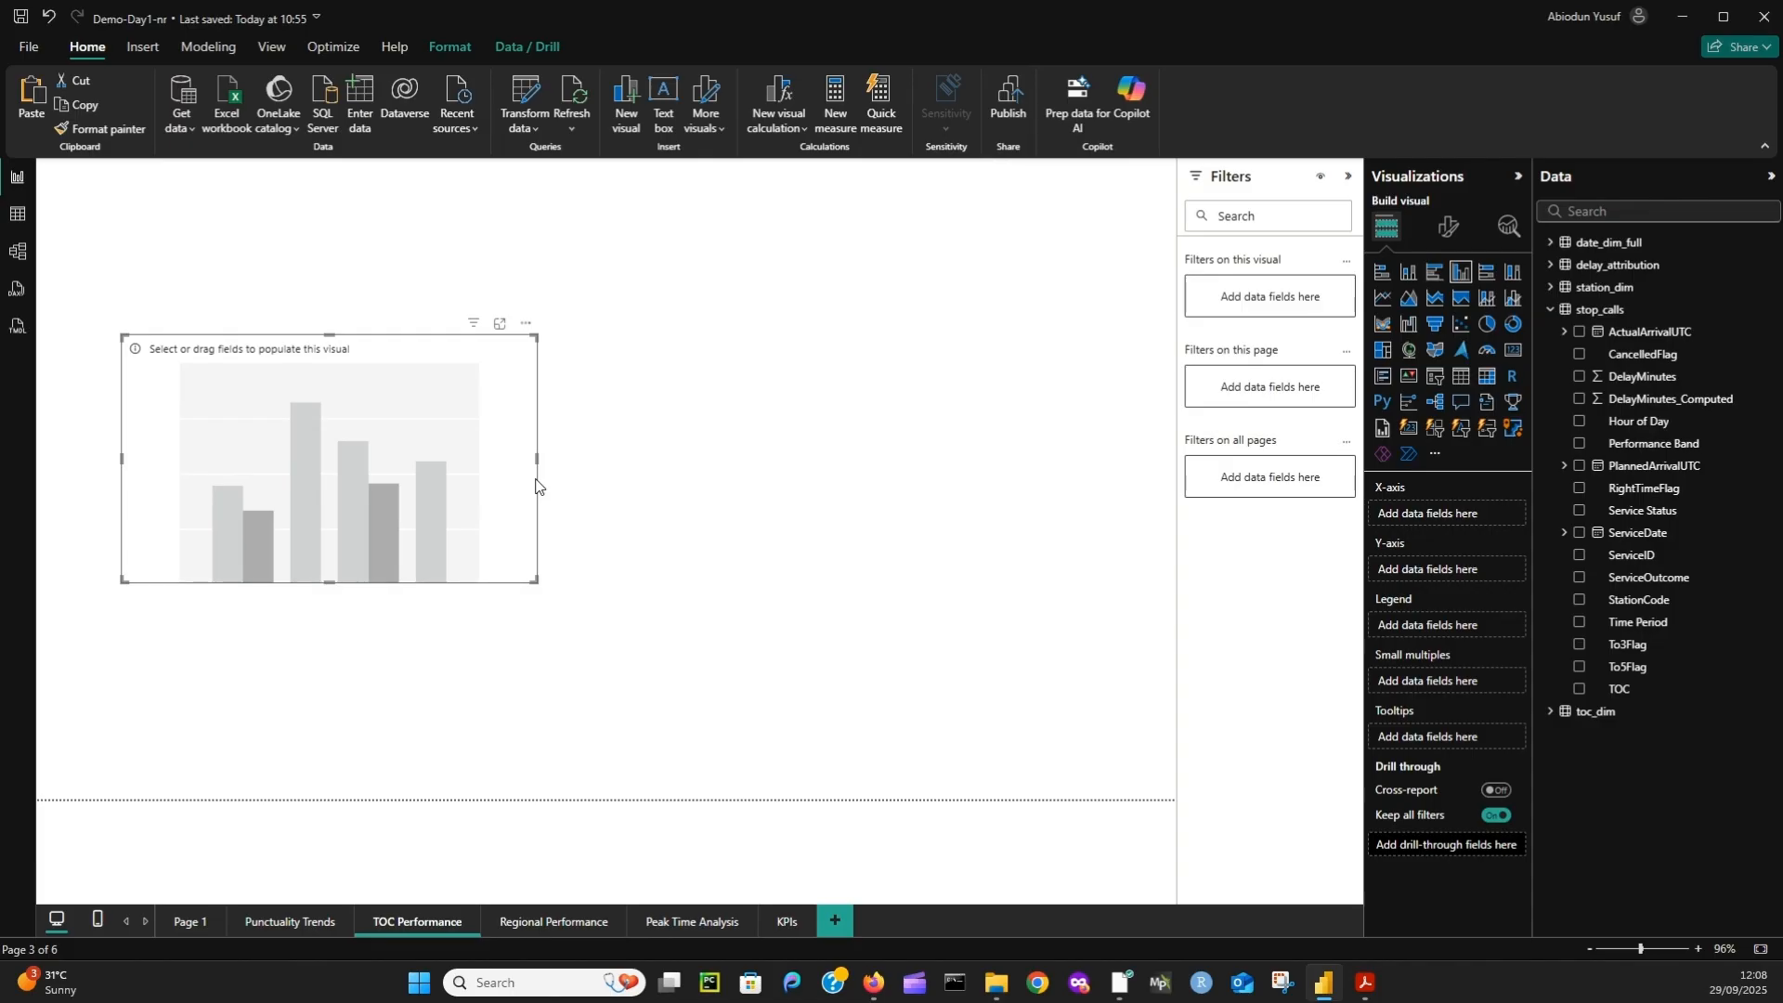
- Plot the average of DelayMinutes_Computed by TOCName from toc_dim in the column chart, and enlarge the chart
click(1558, 712)
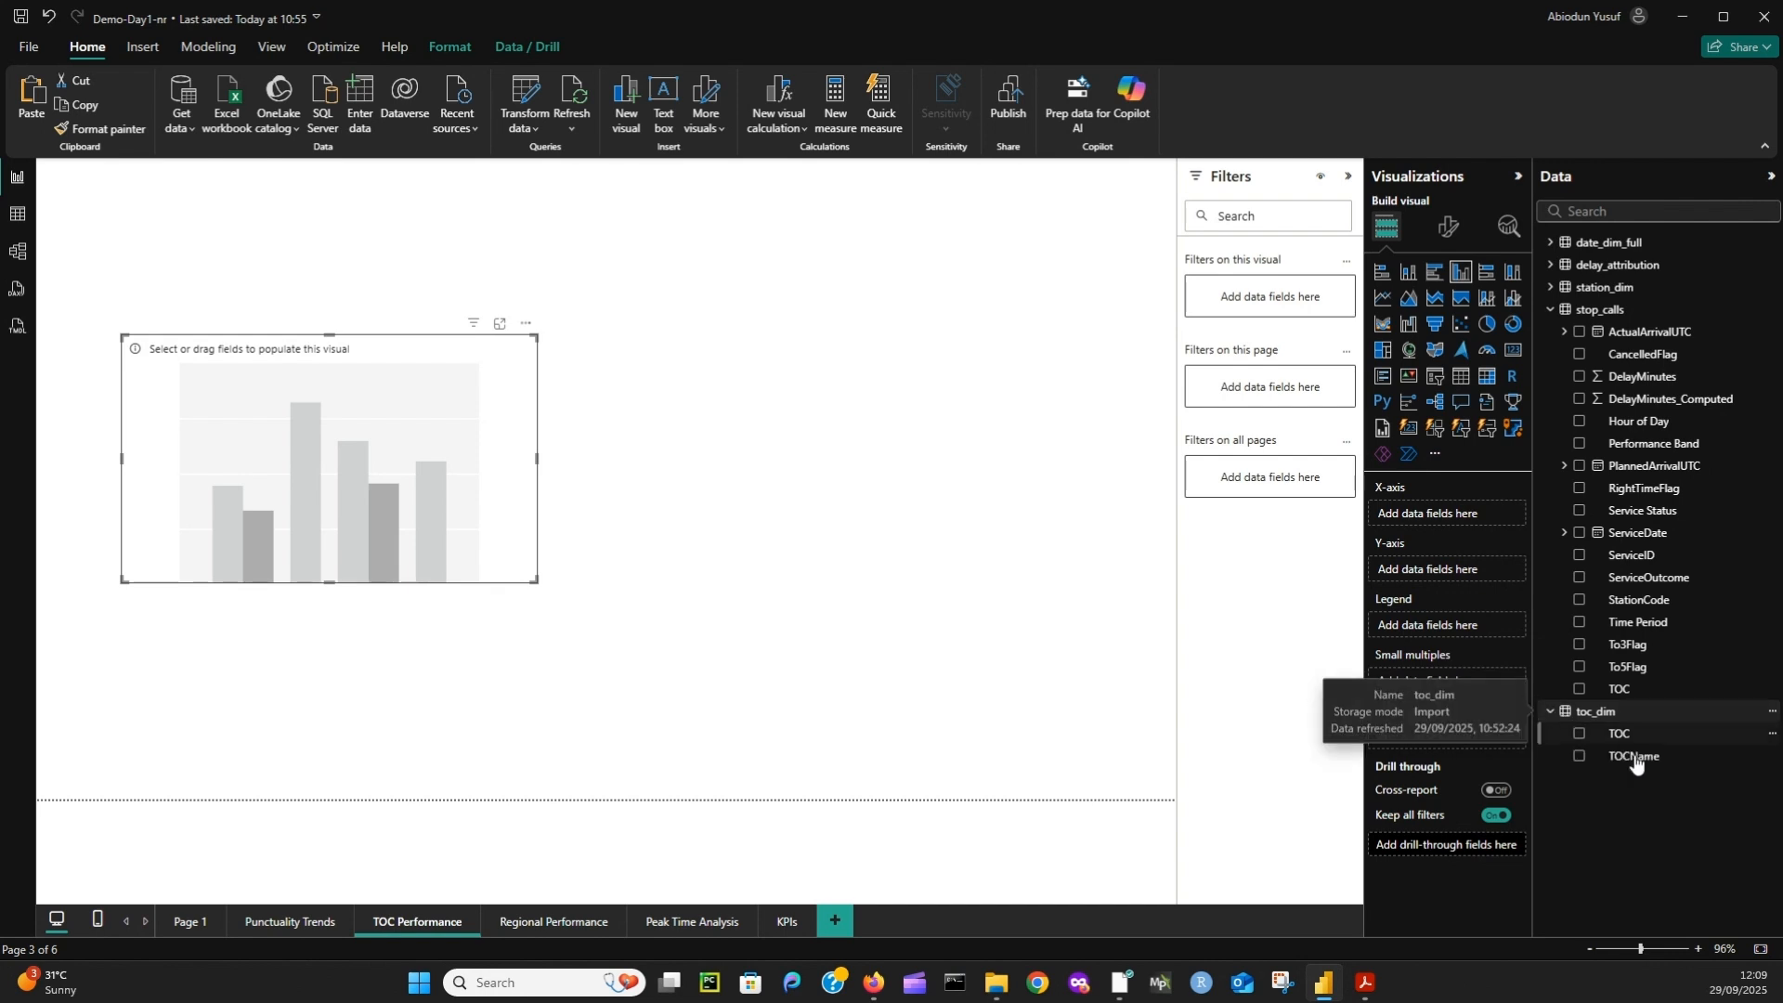
click(1579, 757)
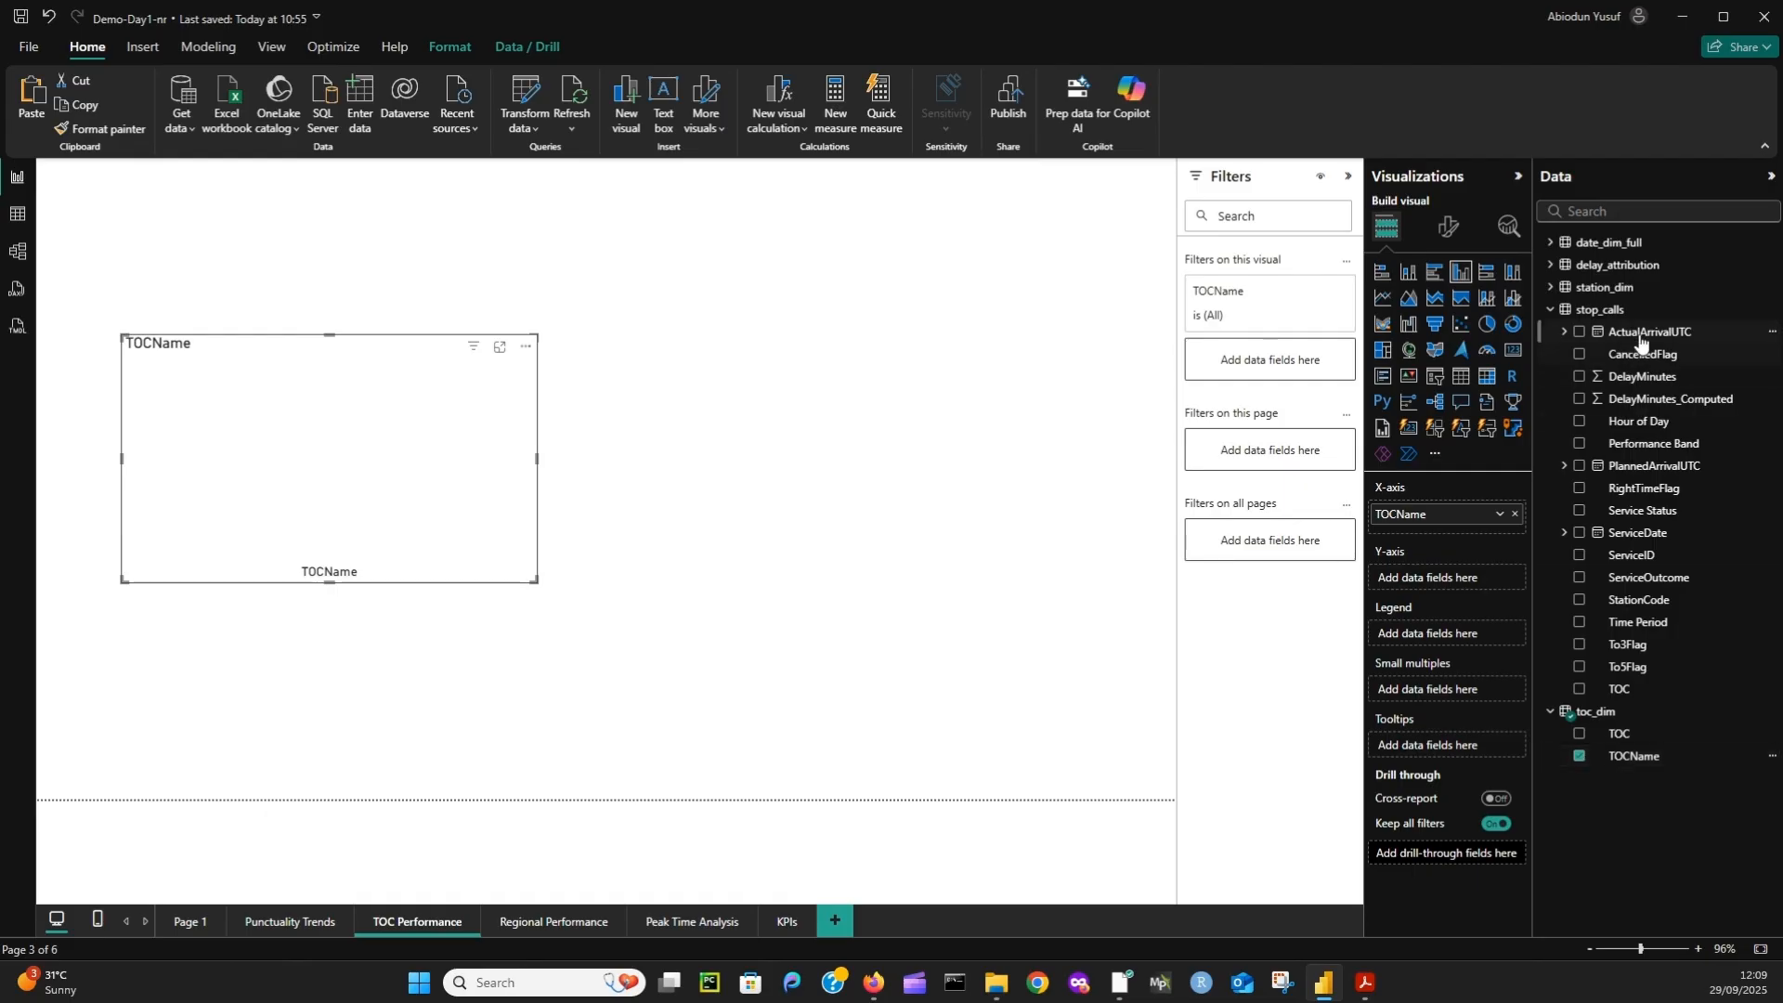
click(1581, 400)
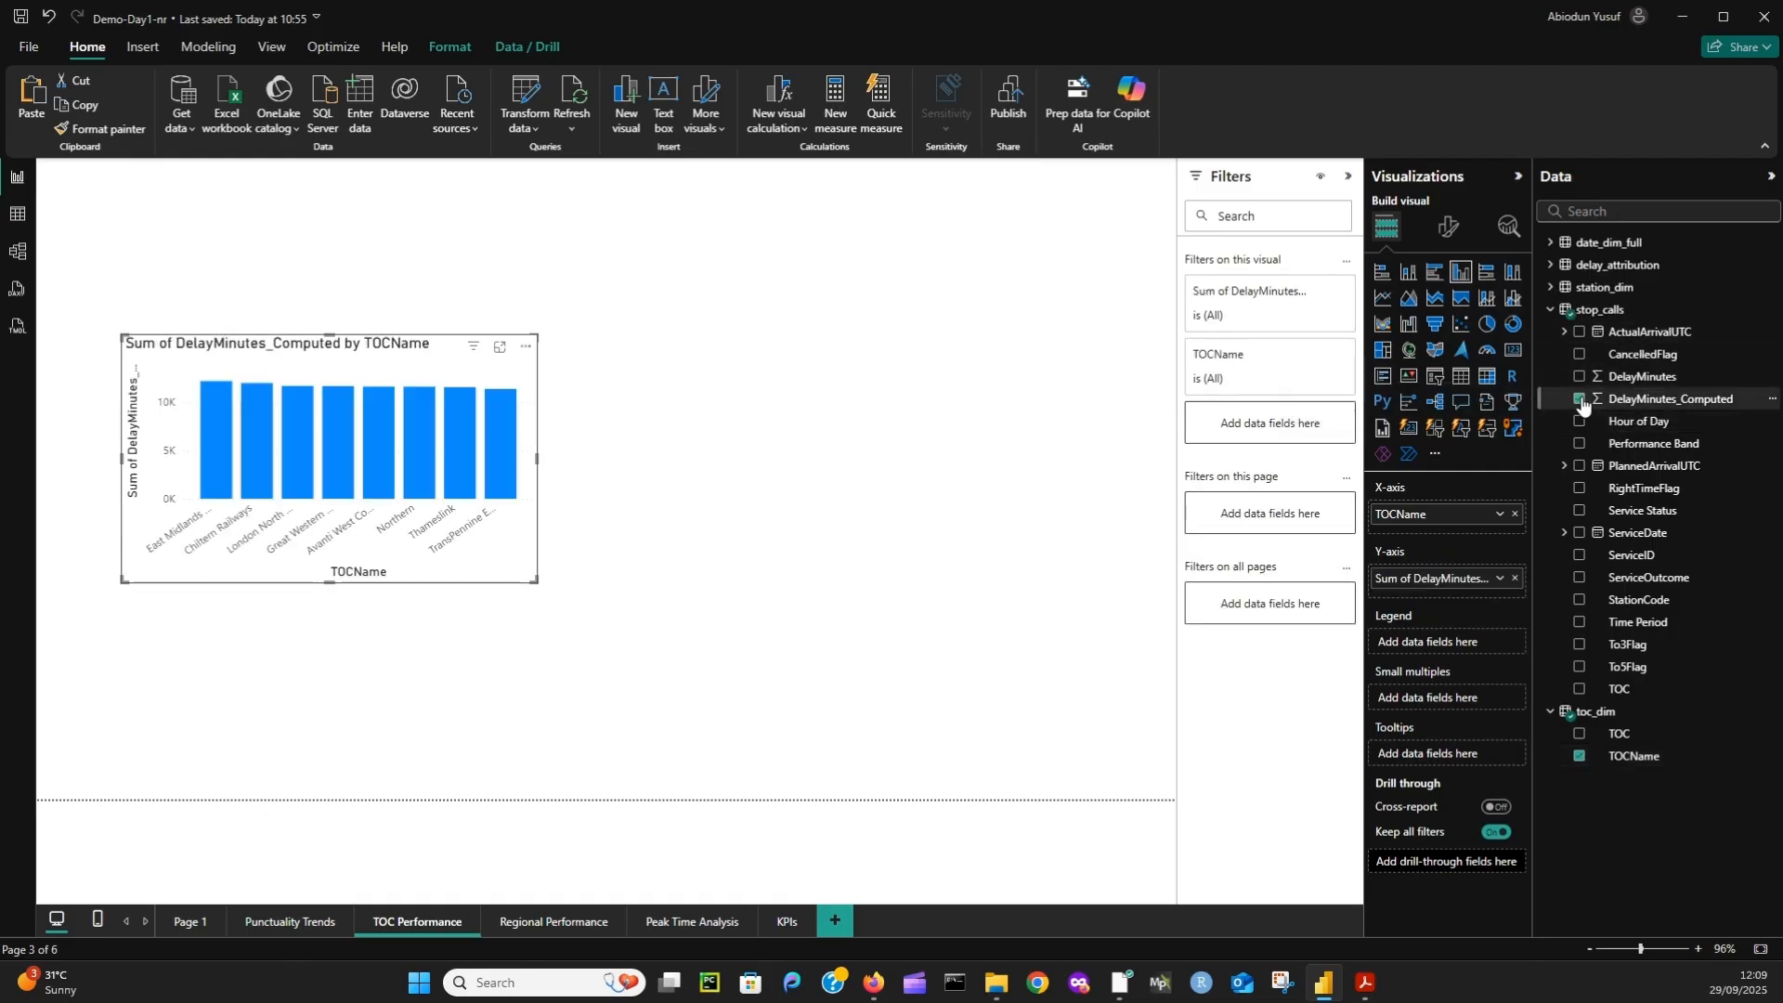
click(1498, 578)
click(1569, 681)
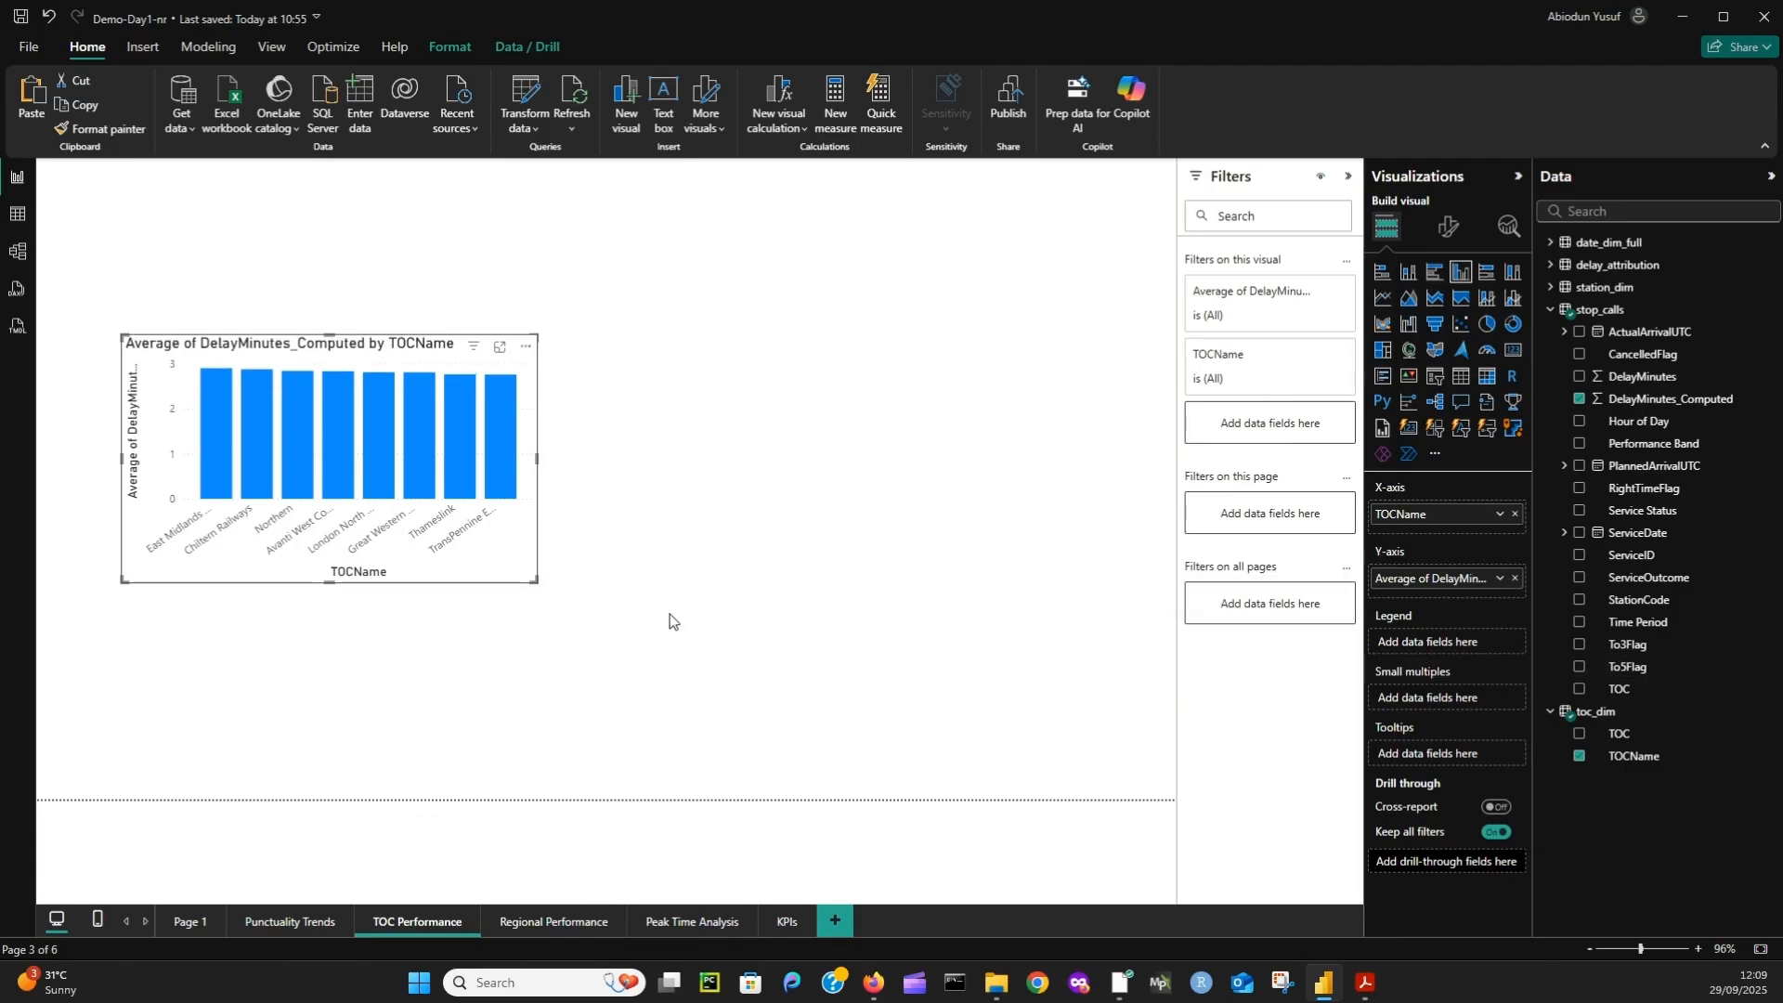
drag(536, 583, 767, 659)
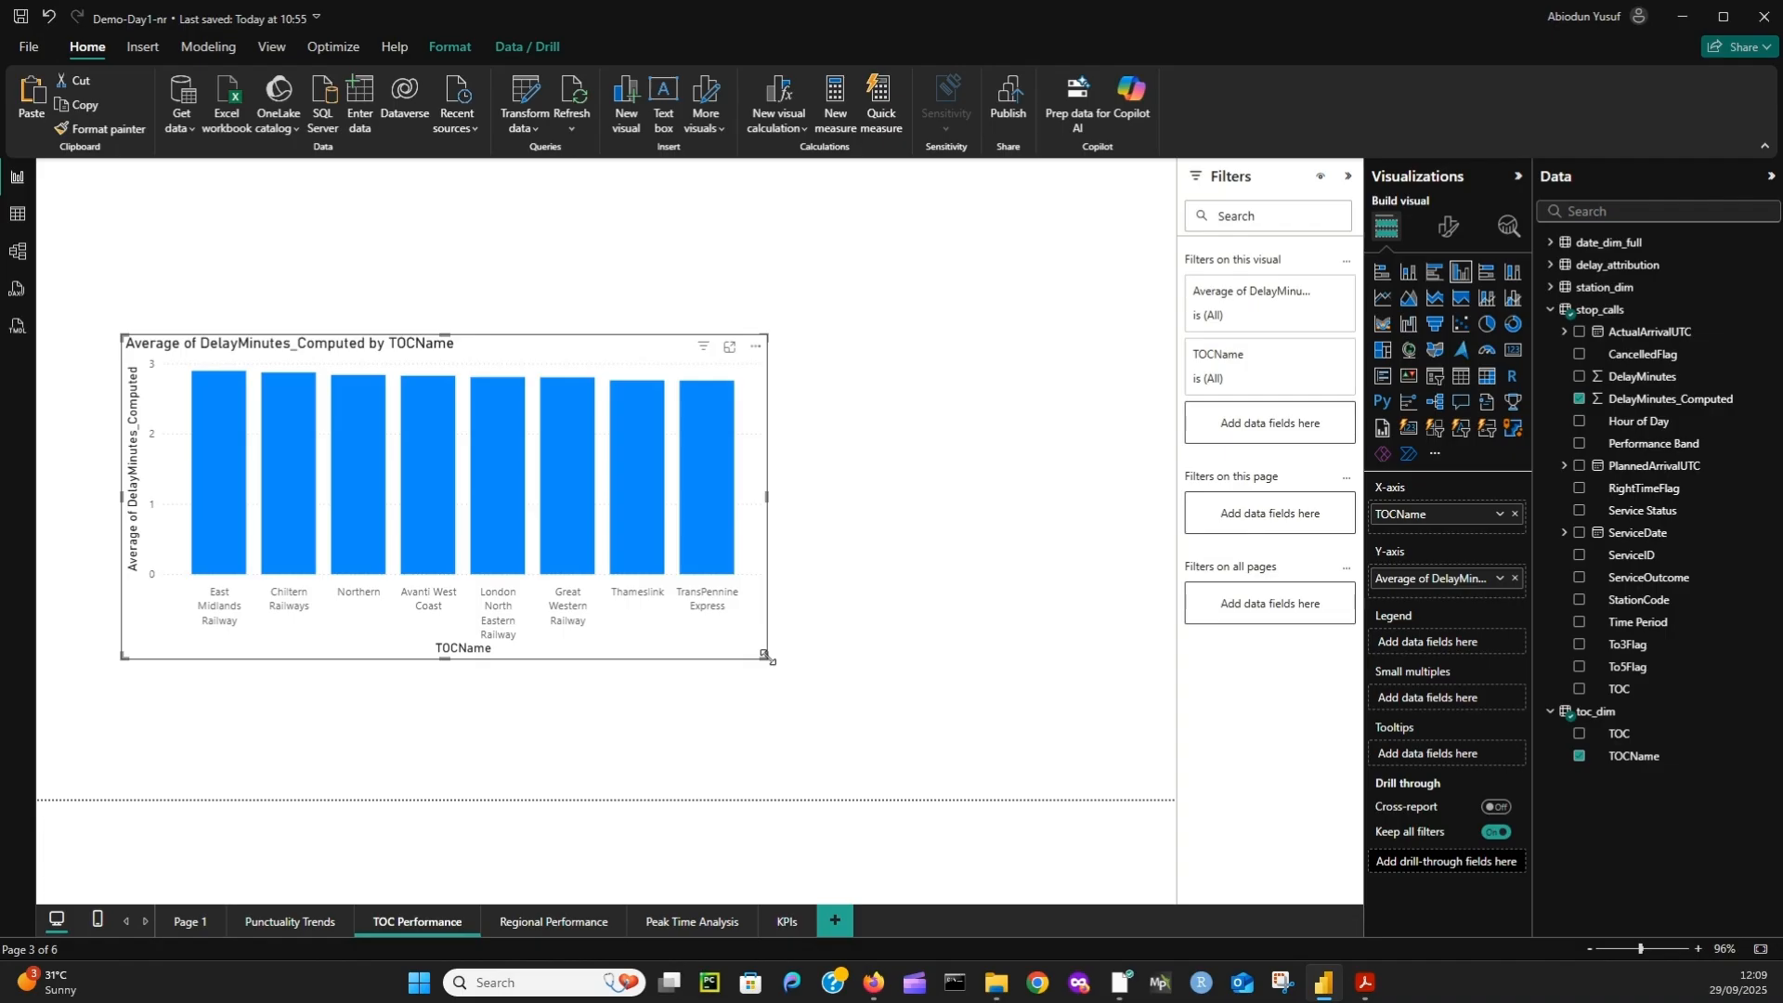
- Add RightTimeFlag as the legend and Service Status as small multiples, and enlarge and reposition the column chart
click(1581, 489)
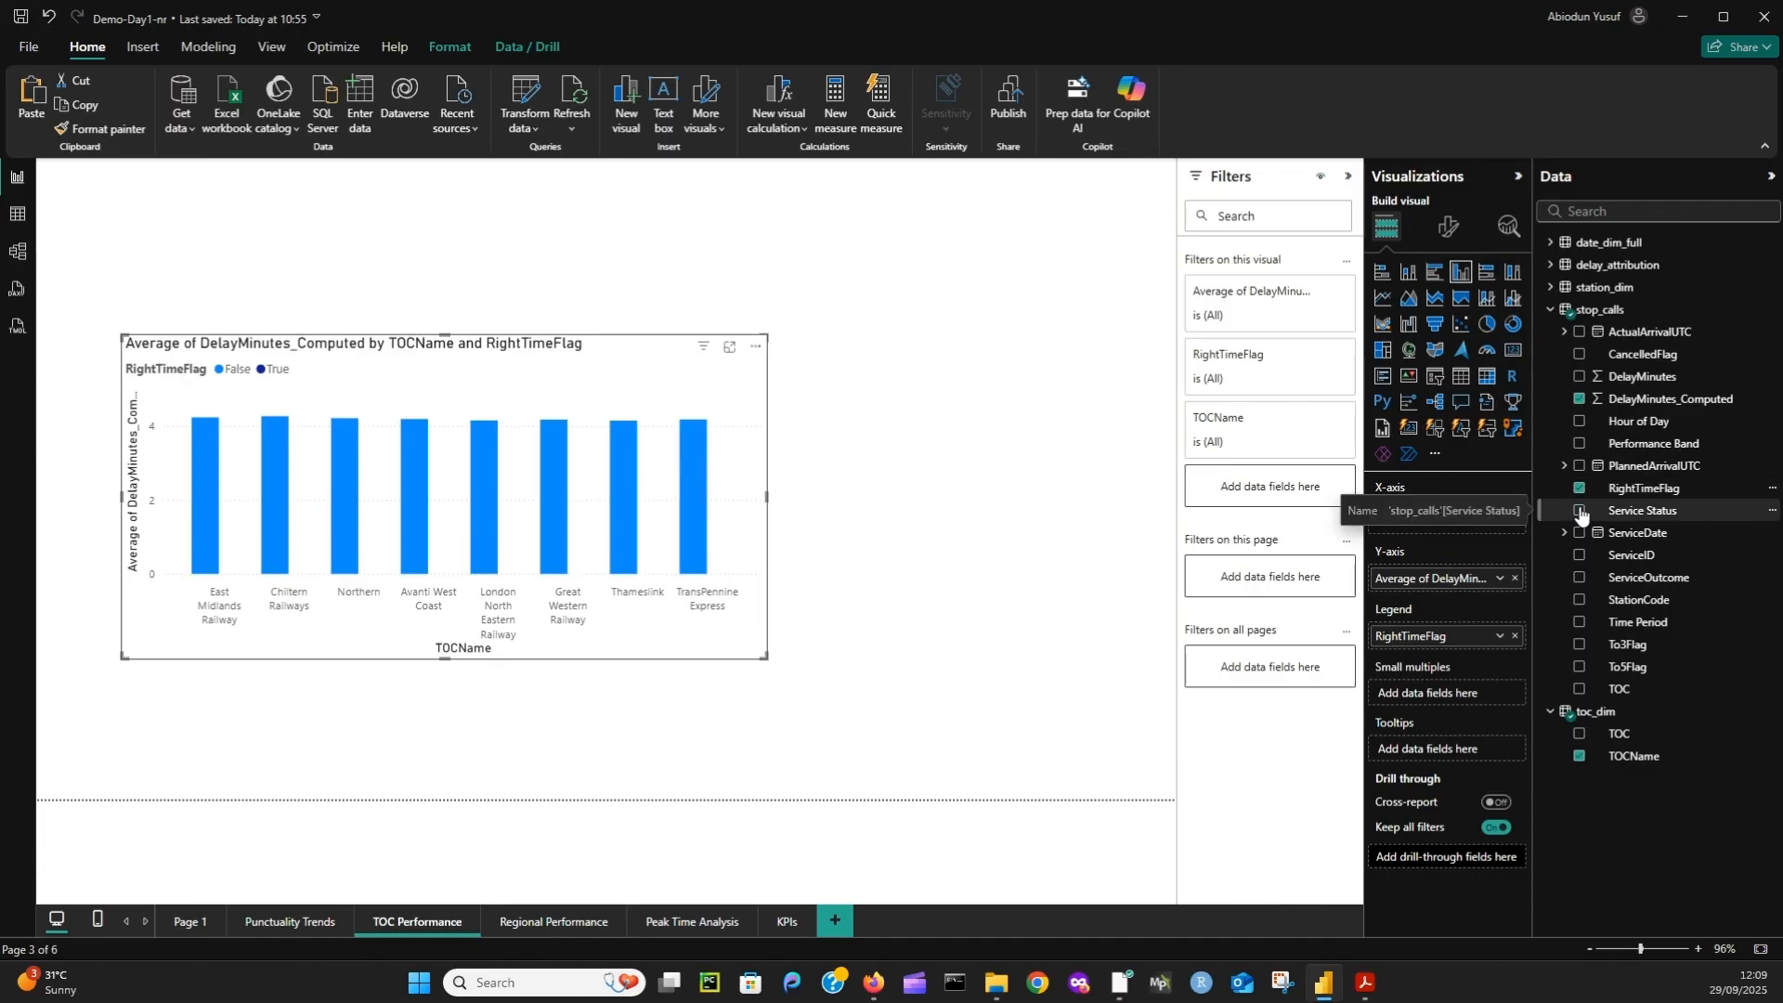
click(1580, 511)
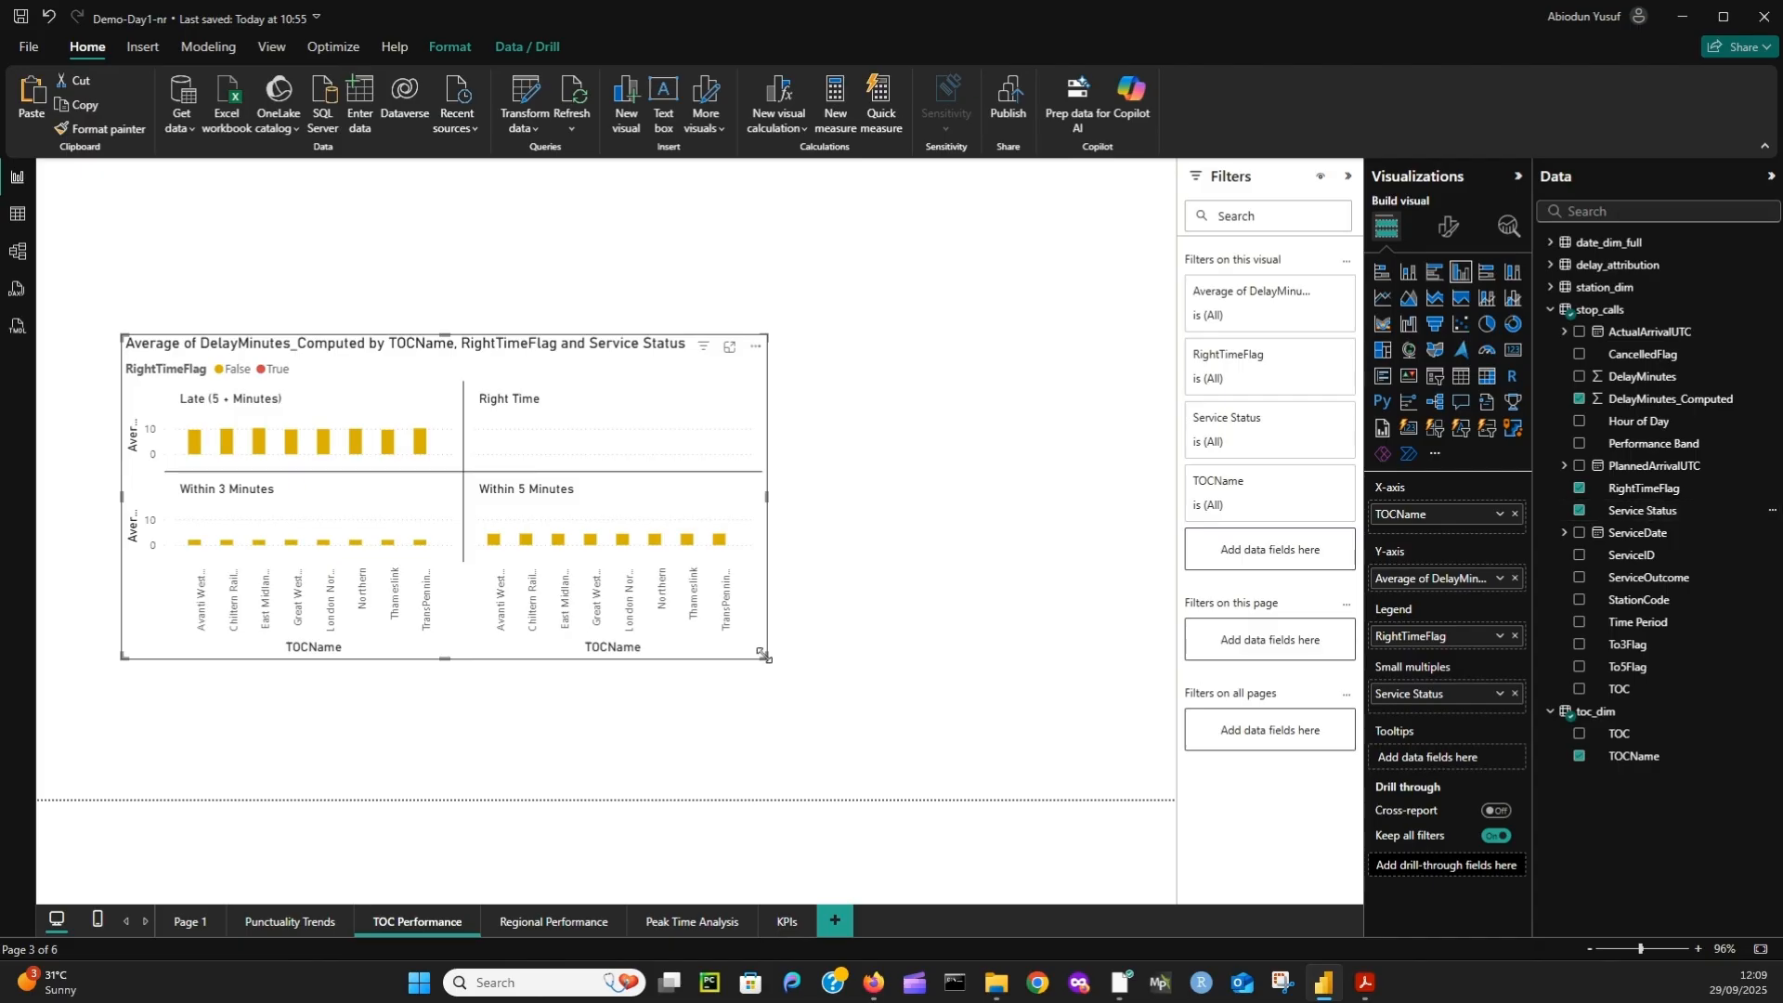
drag(765, 658, 810, 778)
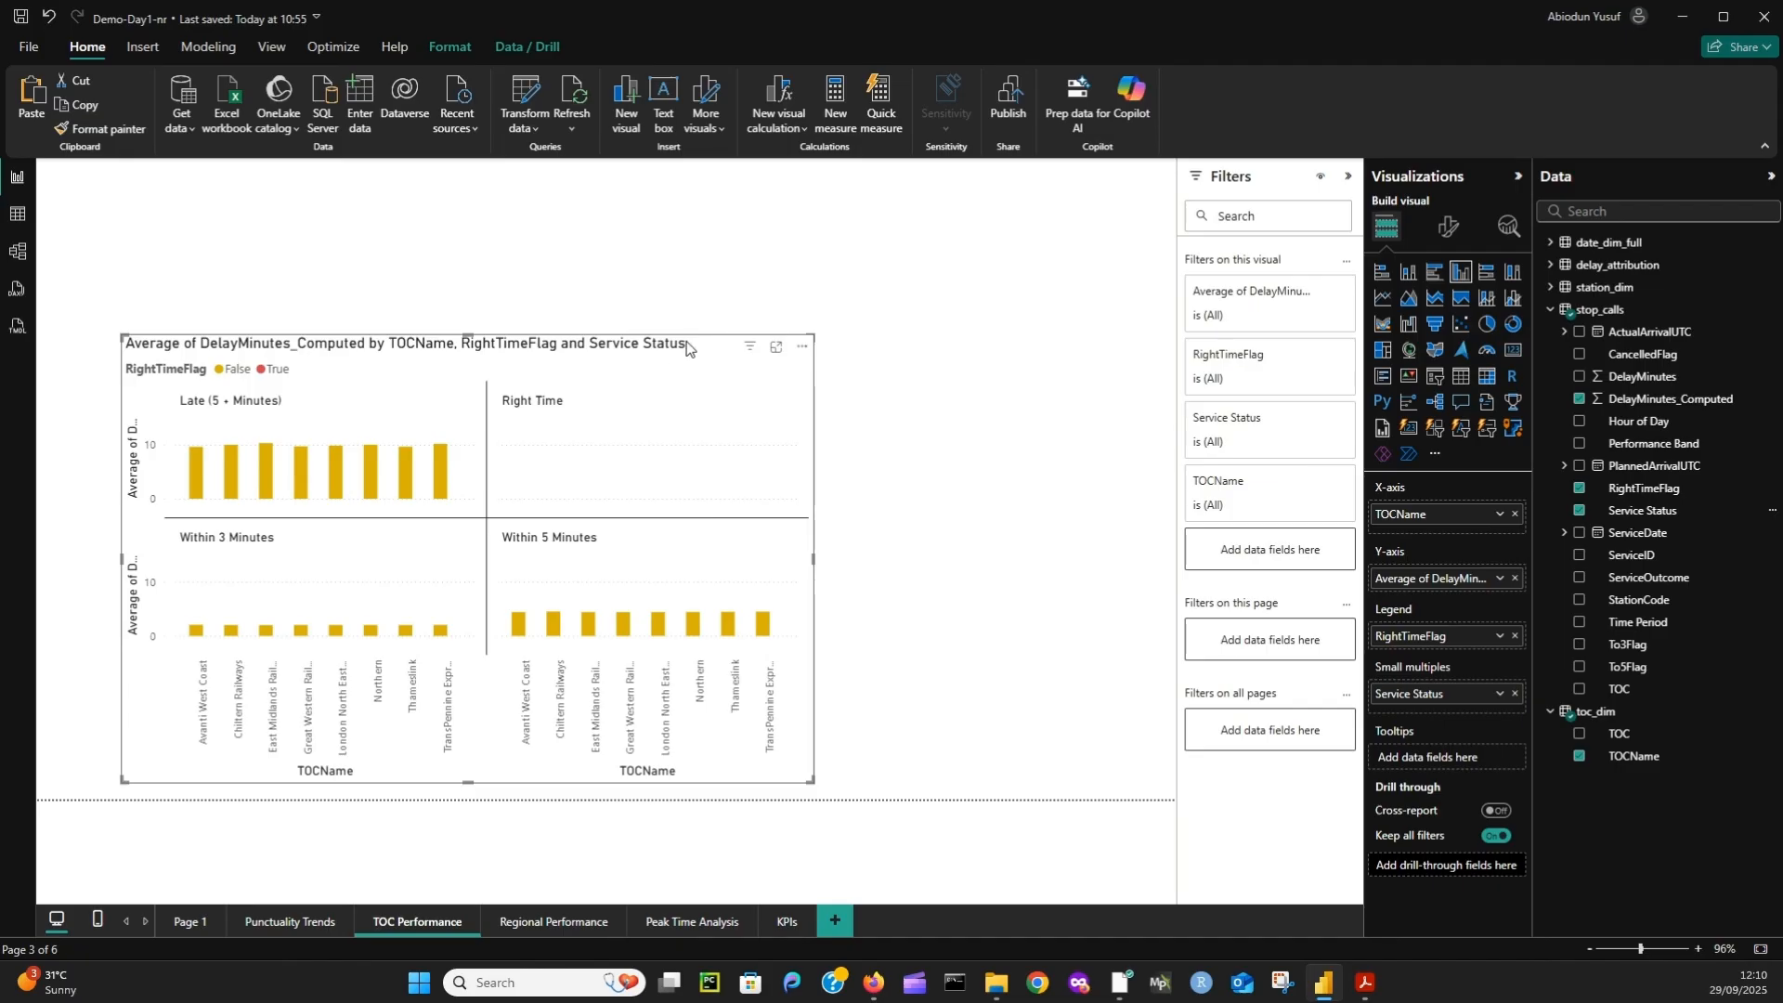
drag(691, 345, 678, 259)
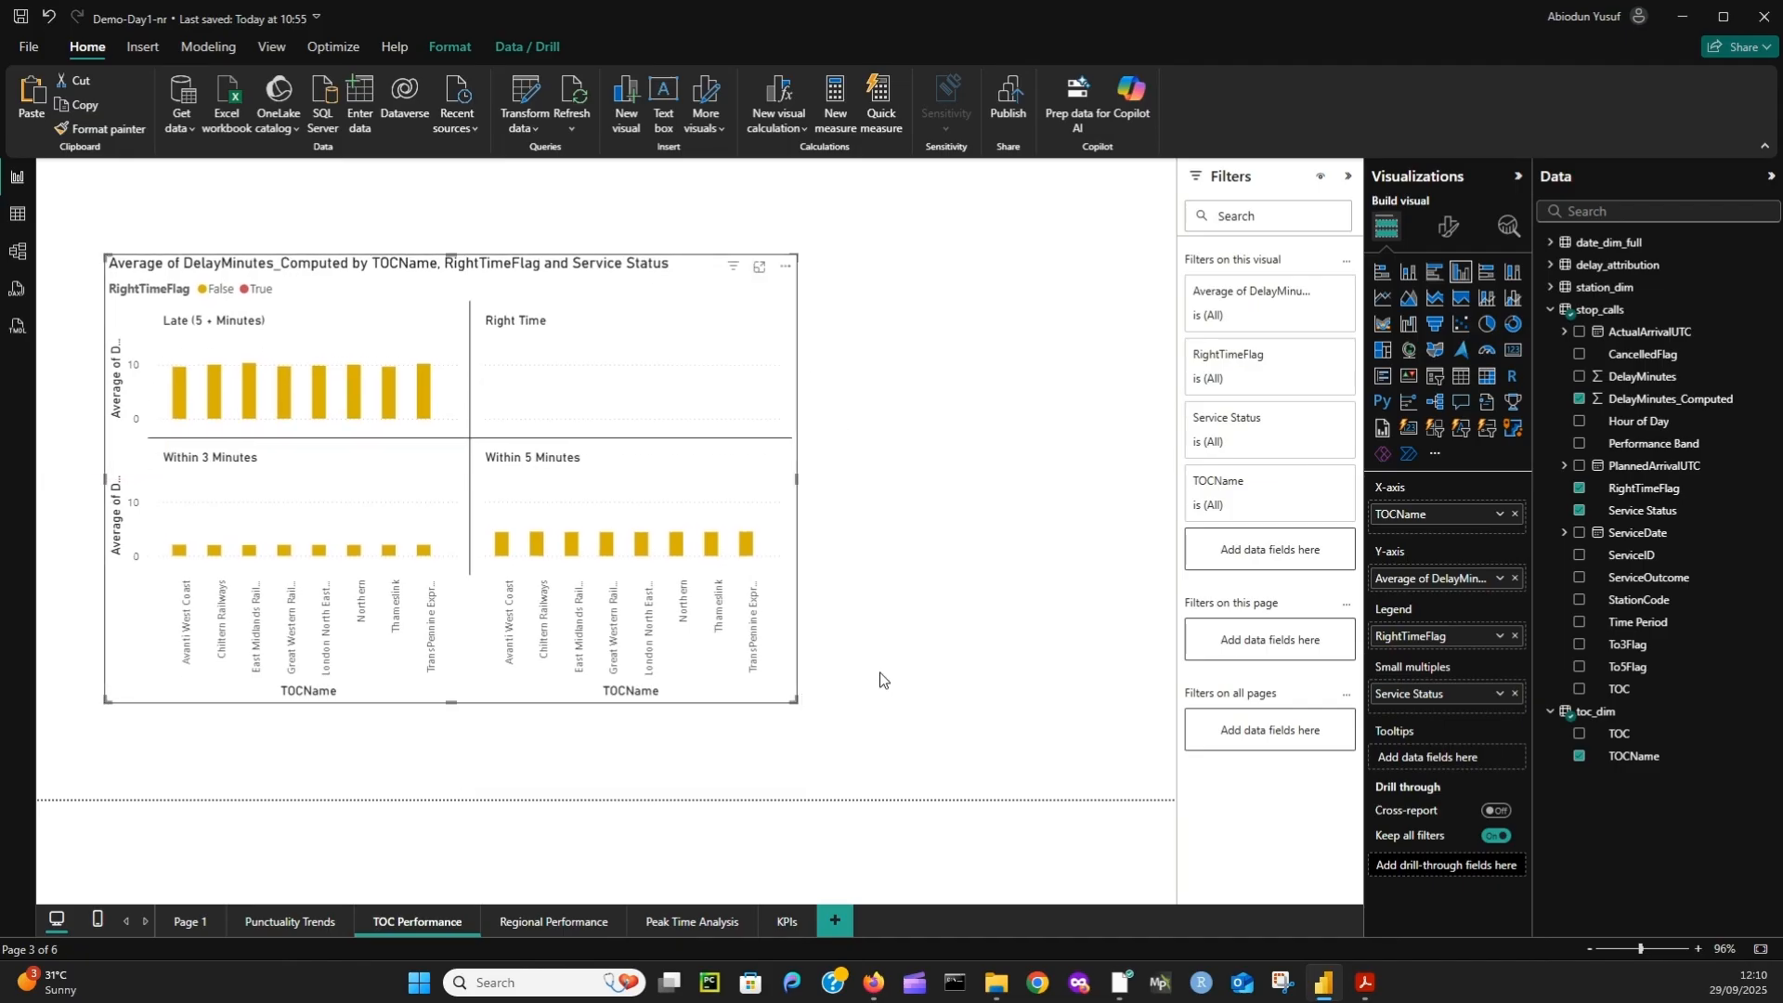
- Remove Service Status from the column chart's small multiples and reduce the chart's size
click(1514, 694)
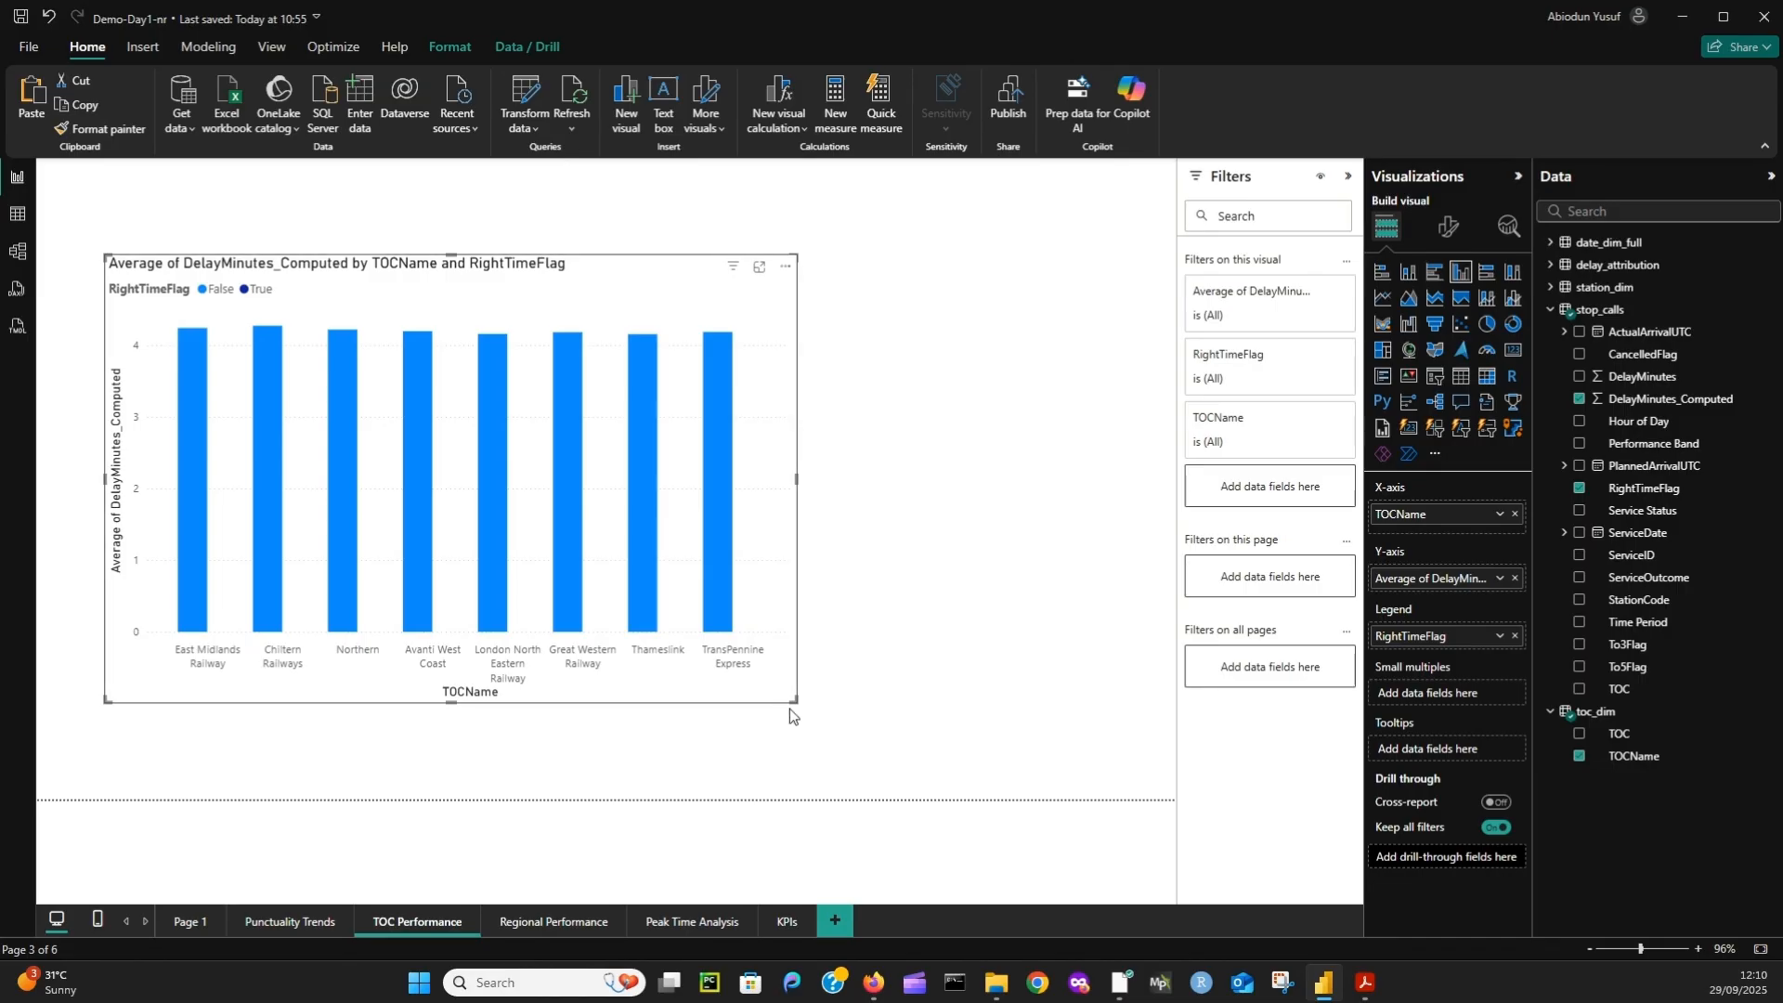
drag(795, 703, 771, 610)
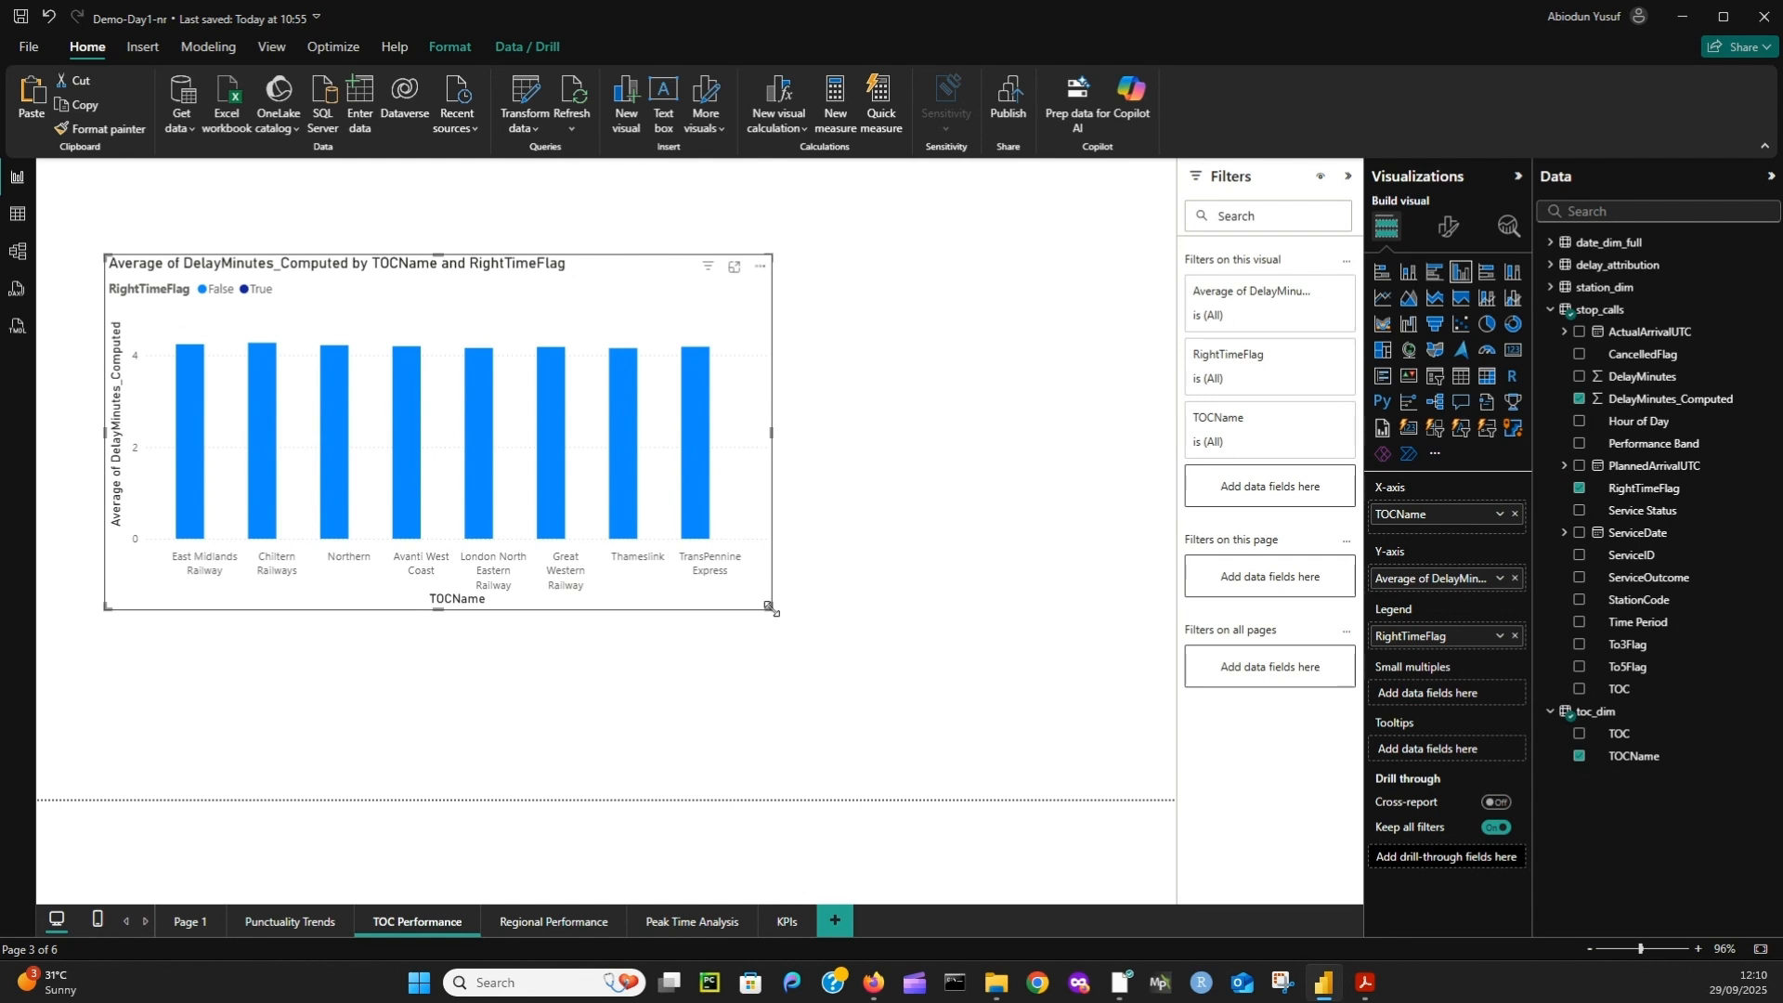
- Turn on data labels for the column chart on the TOC Performance page
click(1451, 231)
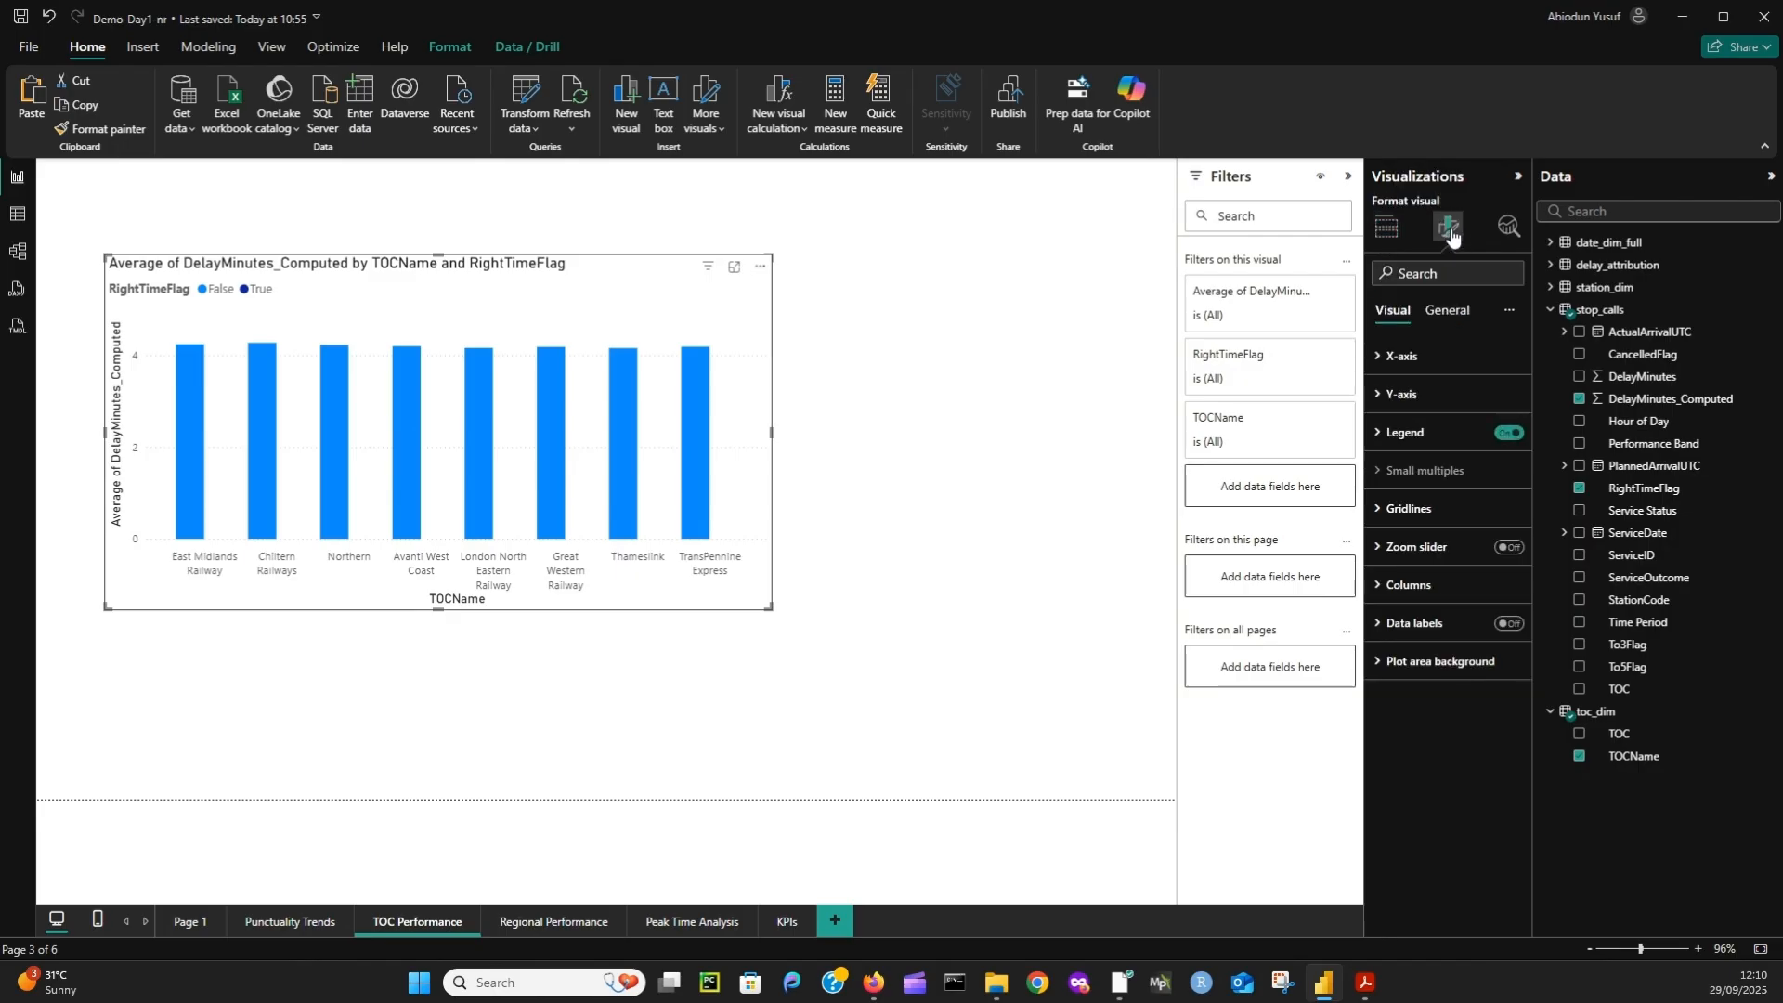
click(1511, 625)
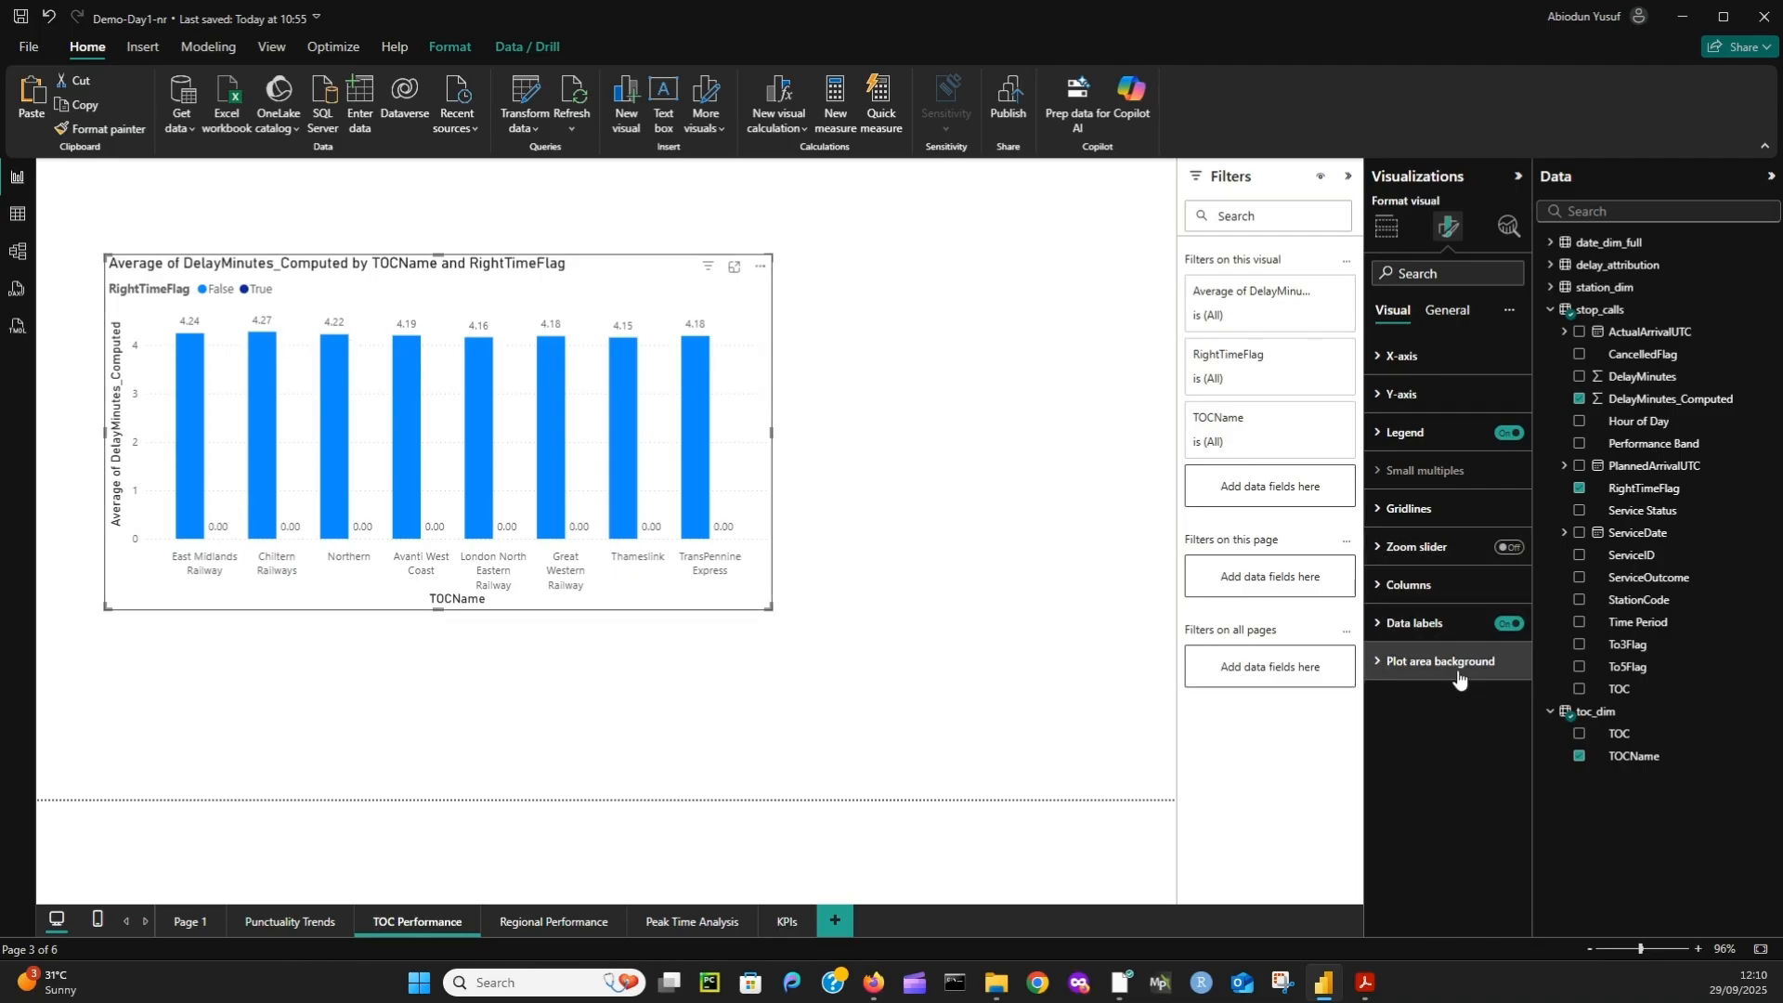
- Try to turn on the visual border of the column chart
click(1450, 312)
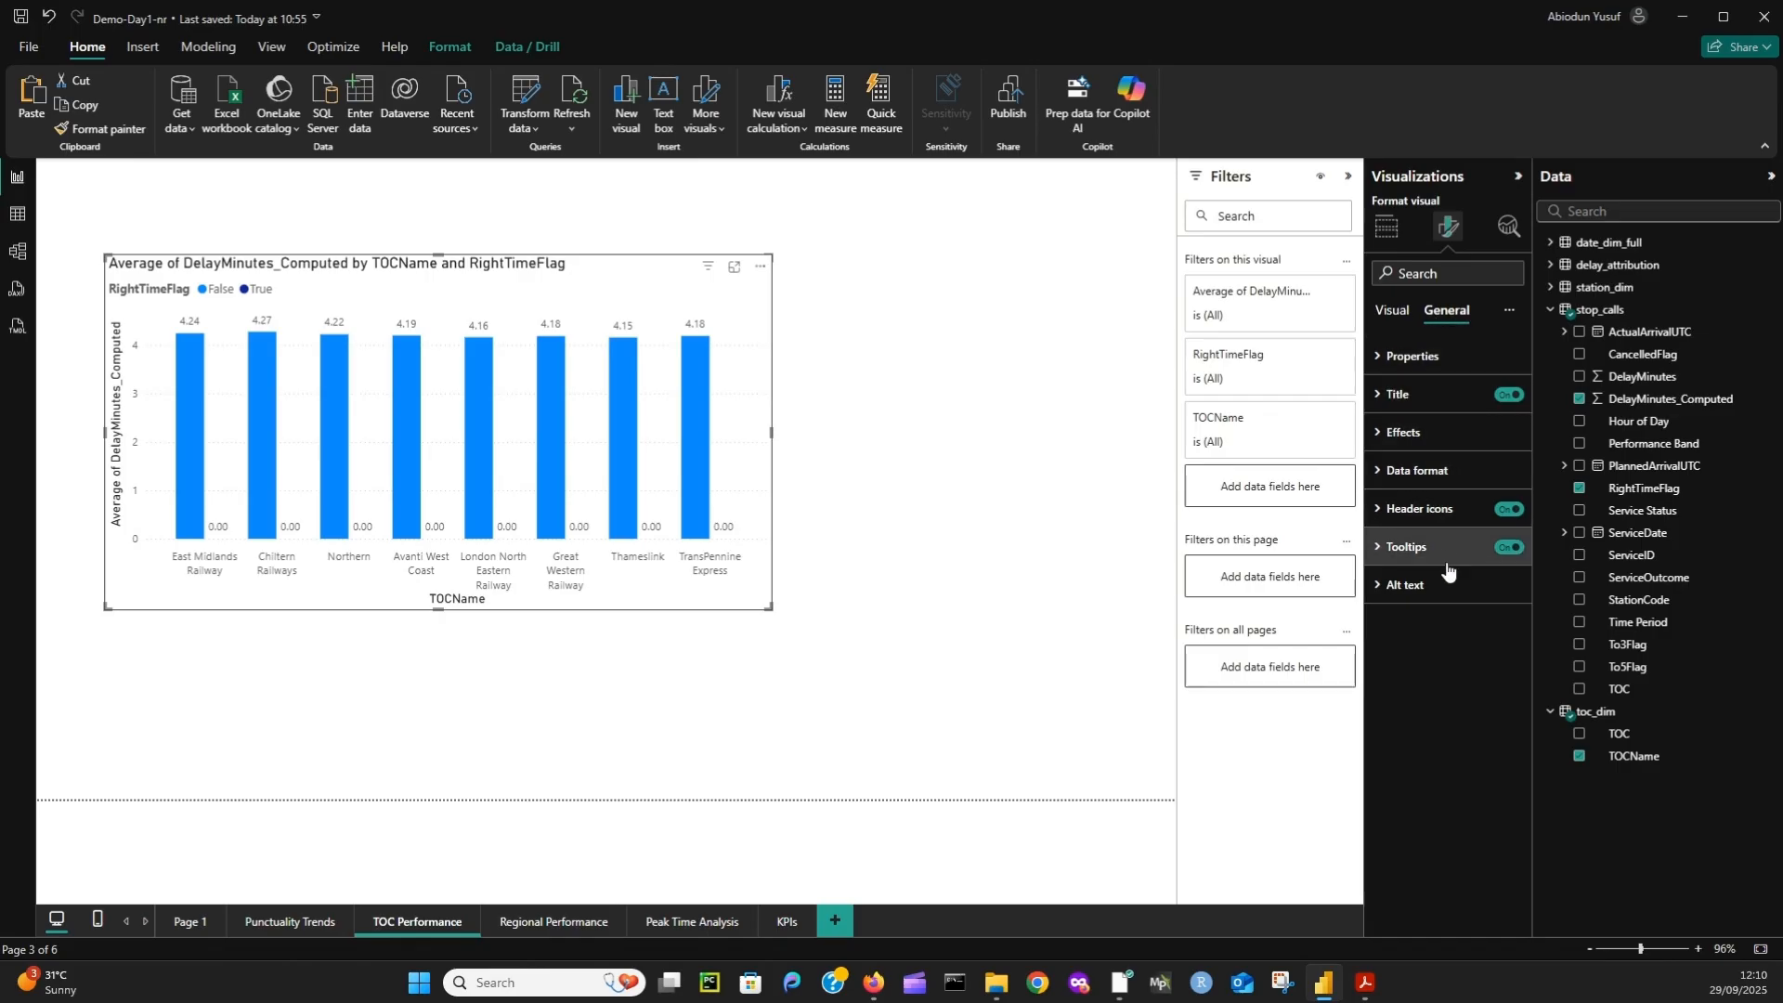
click(1391, 432)
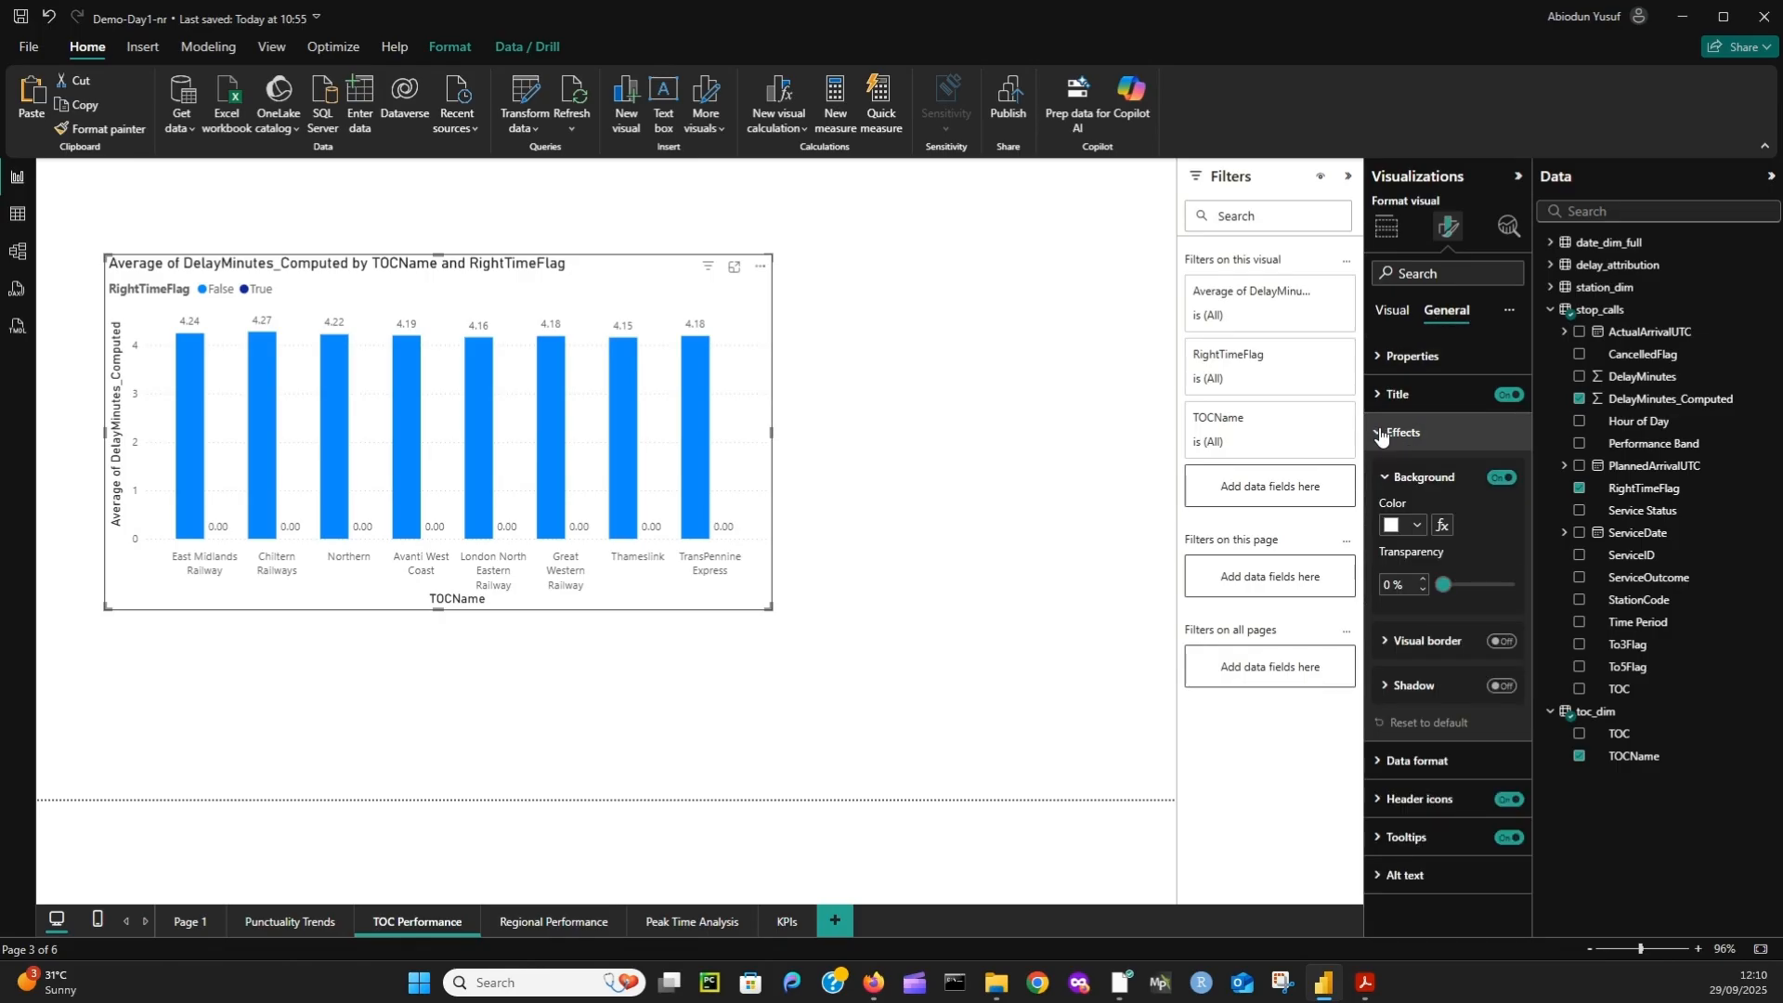
click(1498, 641)
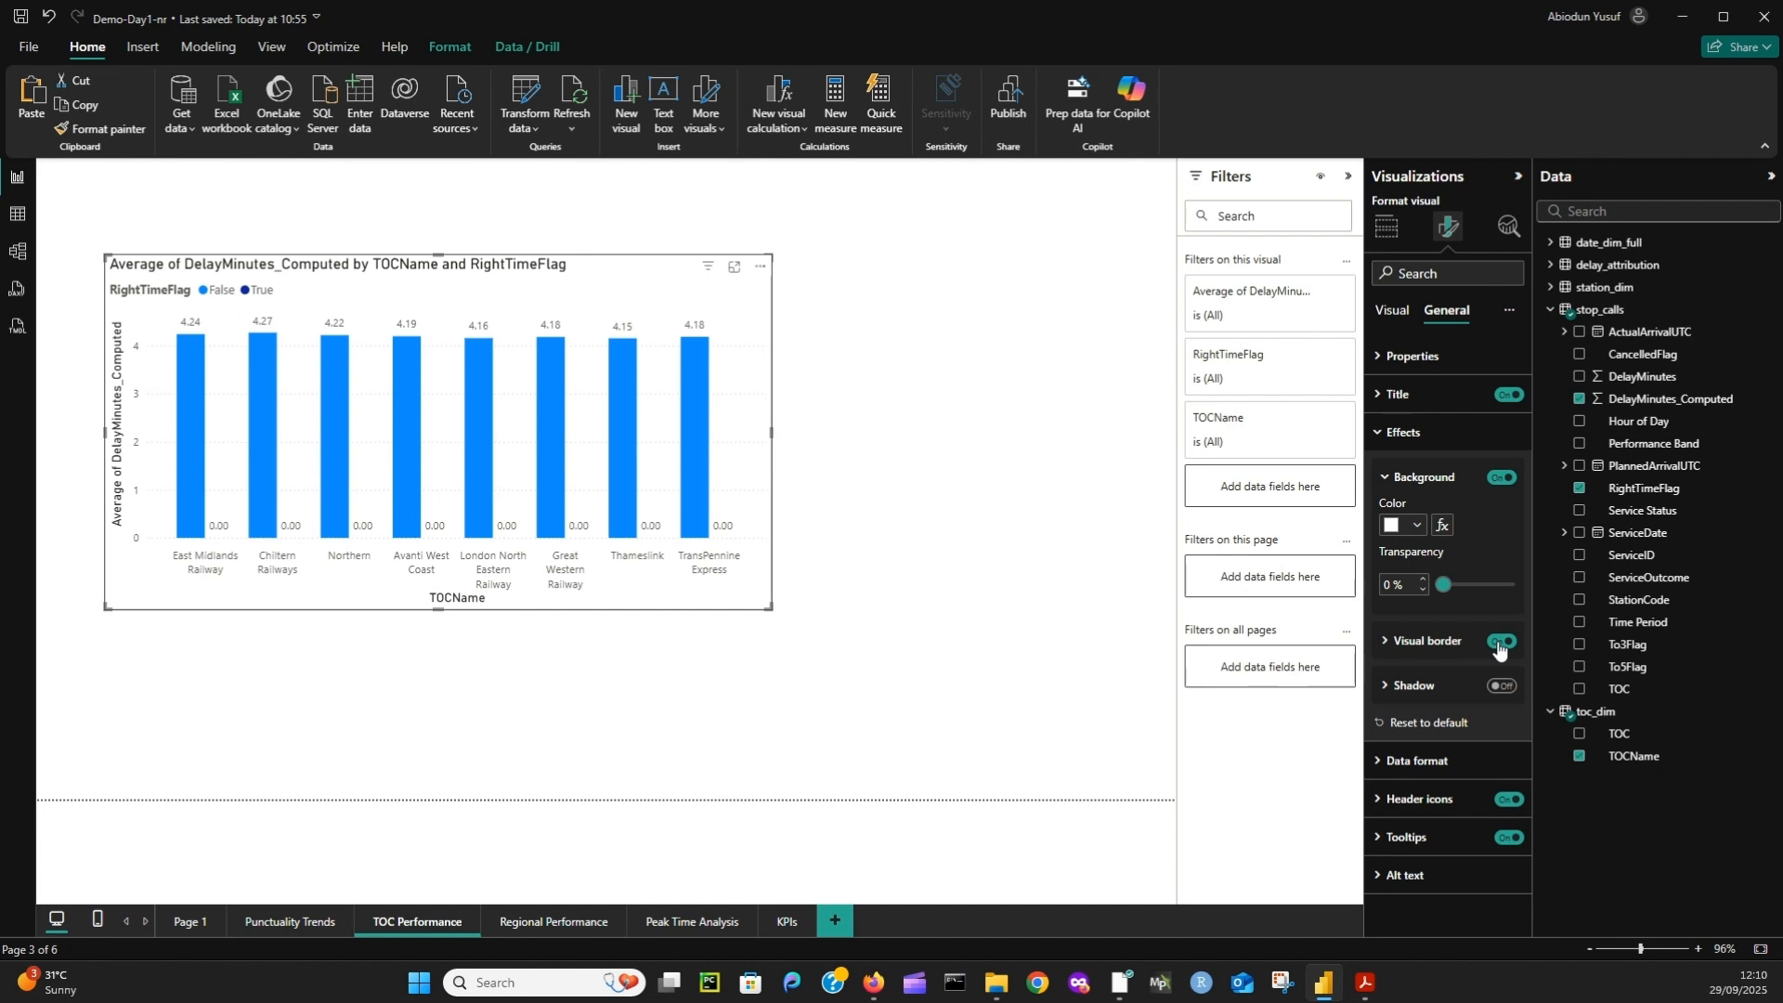
click(936, 684)
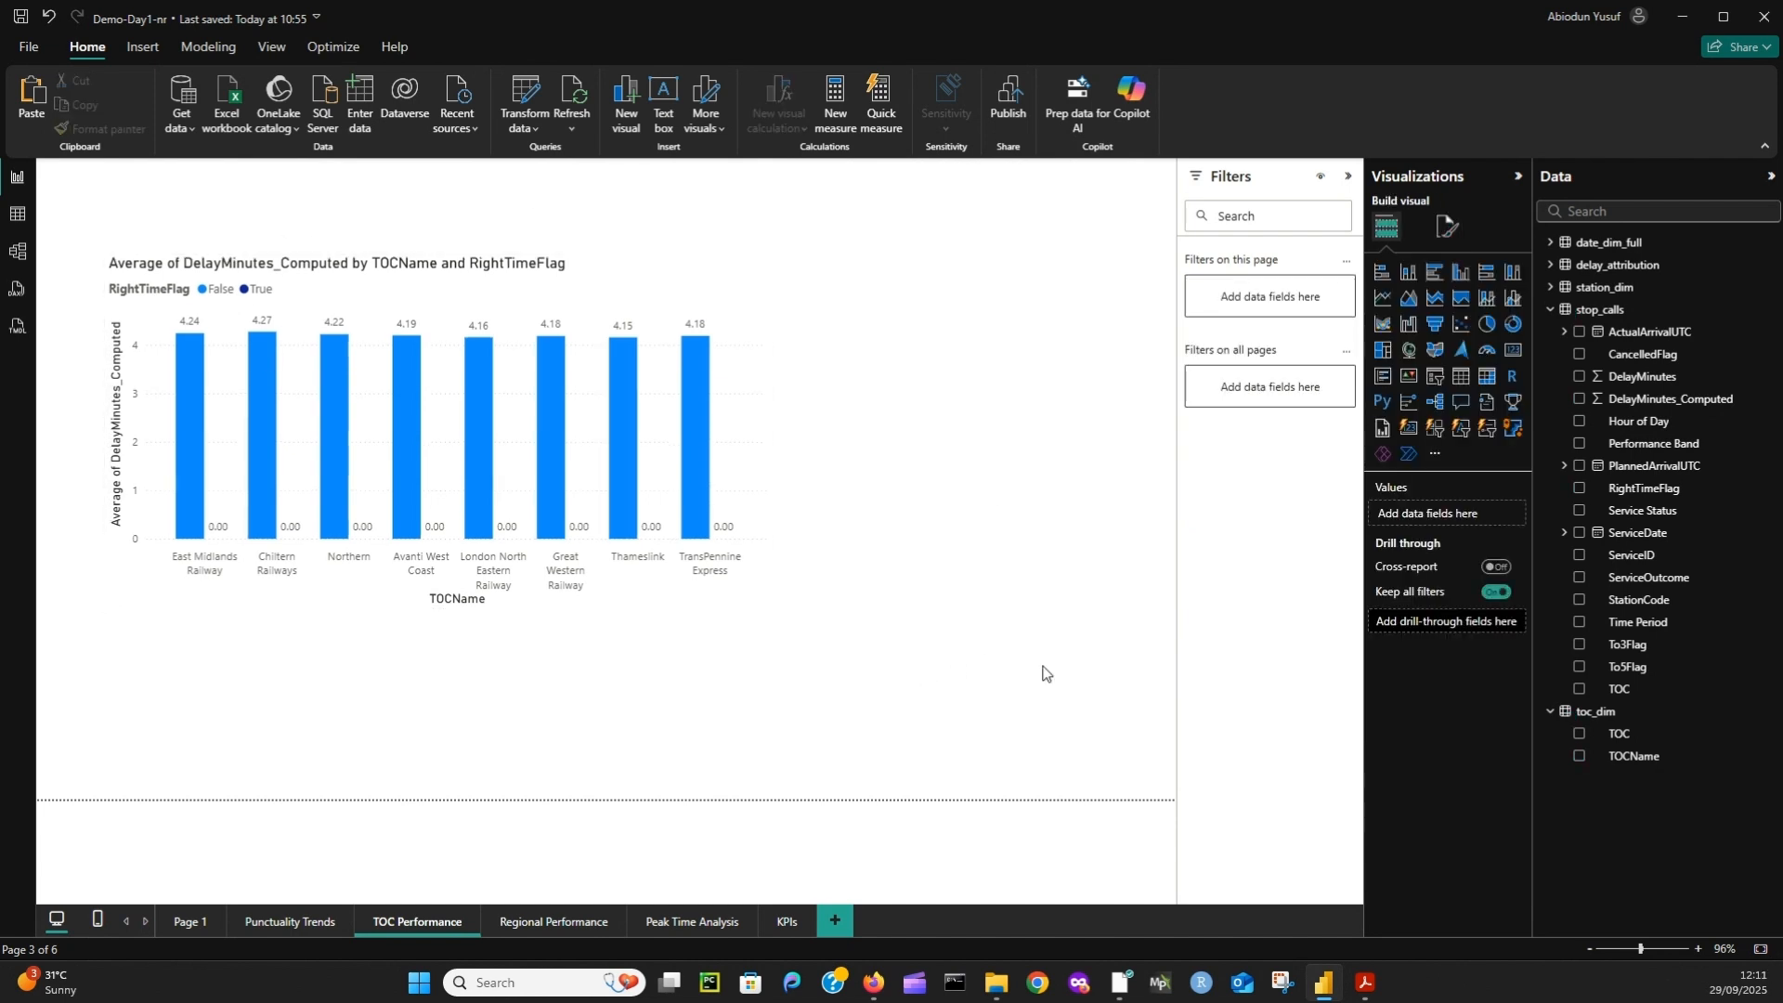
- Turn on both the visual border and the shadow effect for the column chart
click(744, 604)
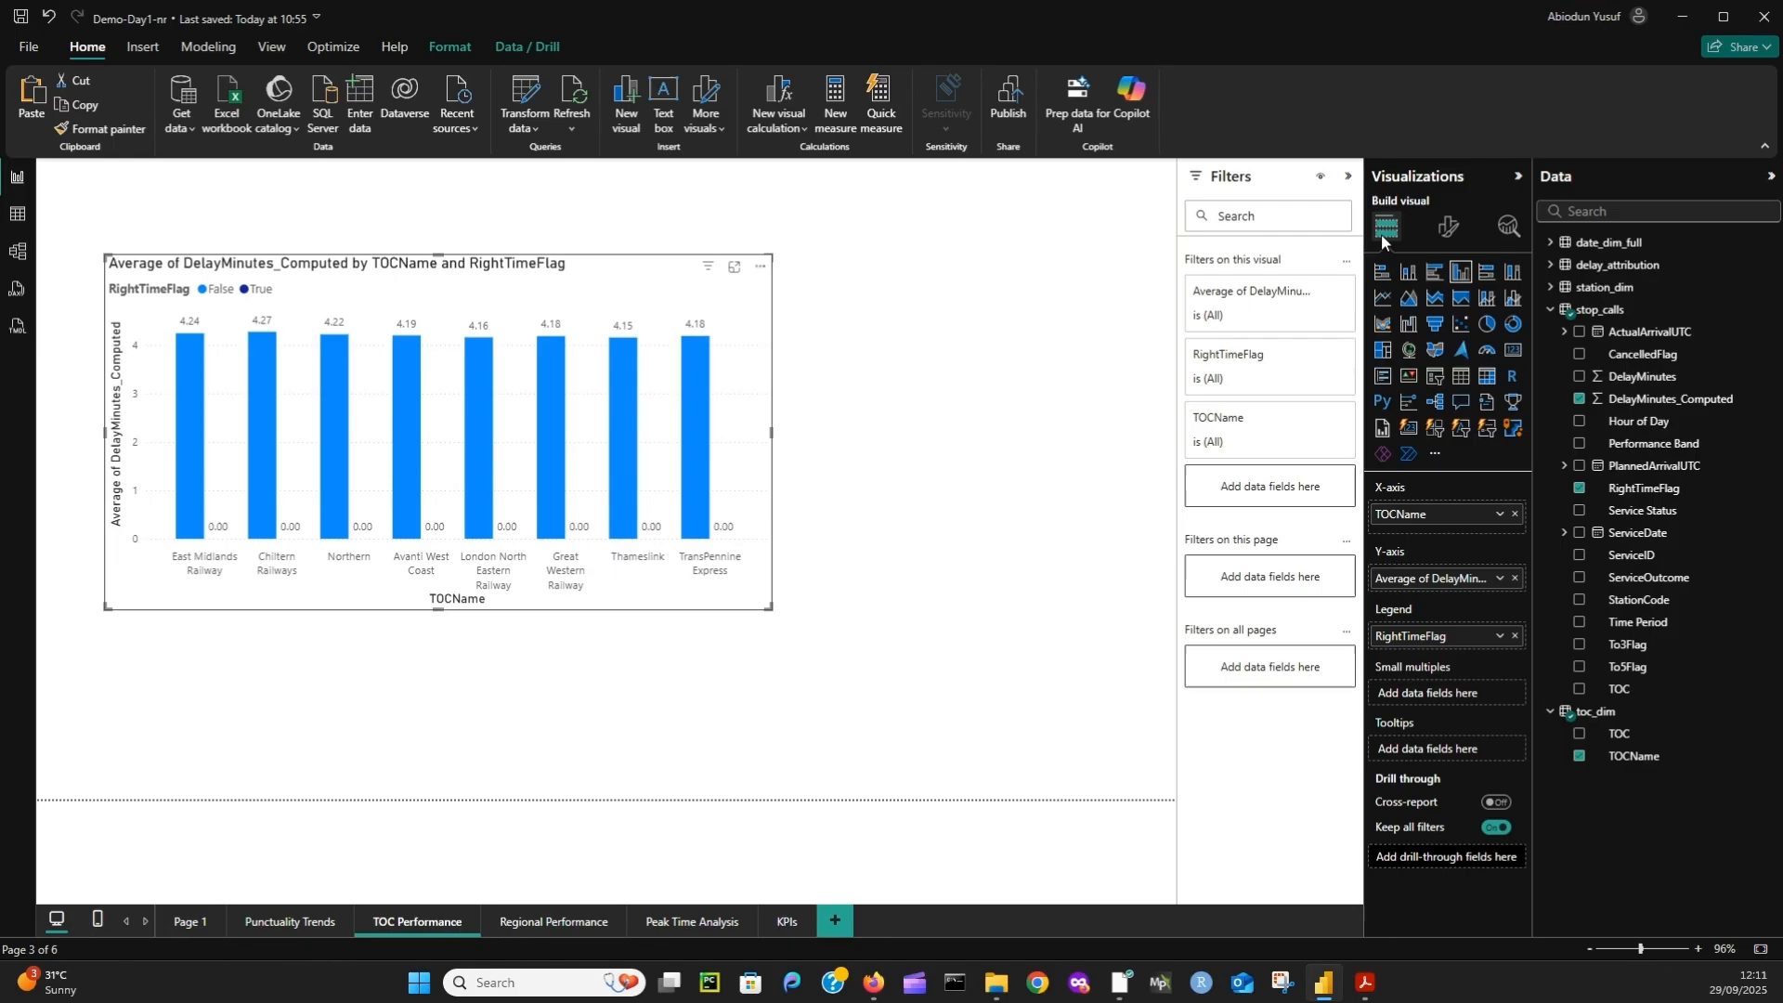
click(1441, 232)
click(1445, 311)
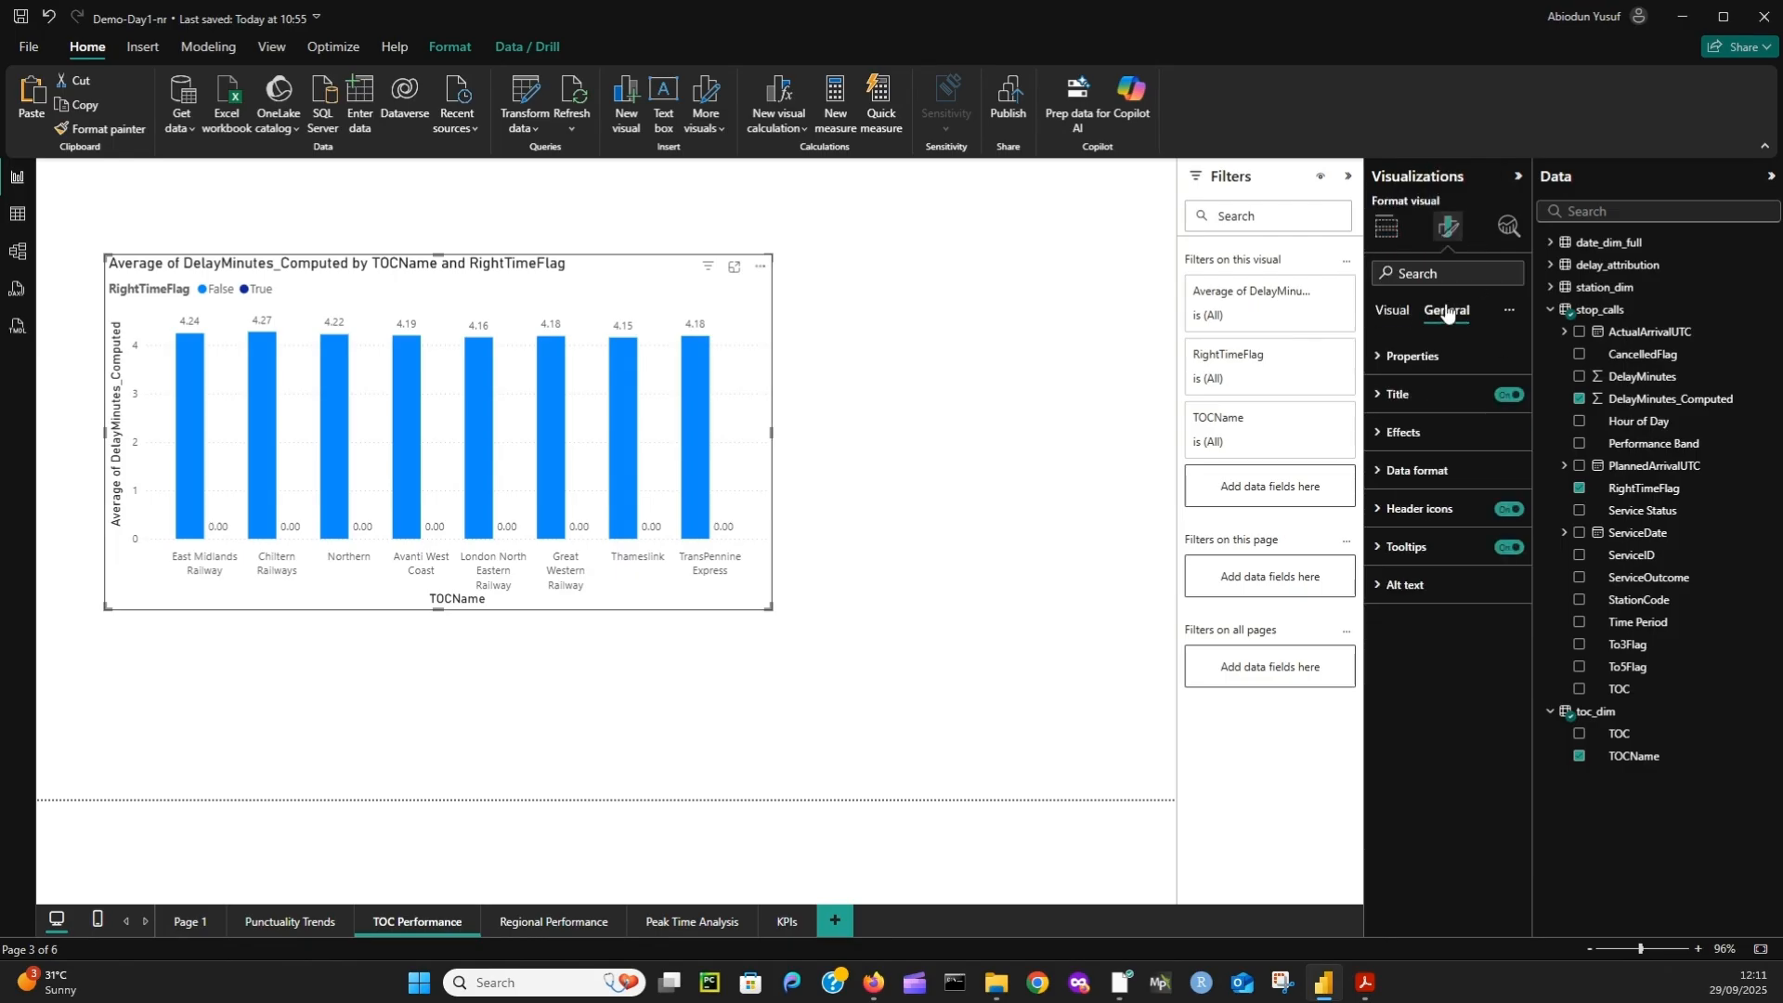
click(1402, 432)
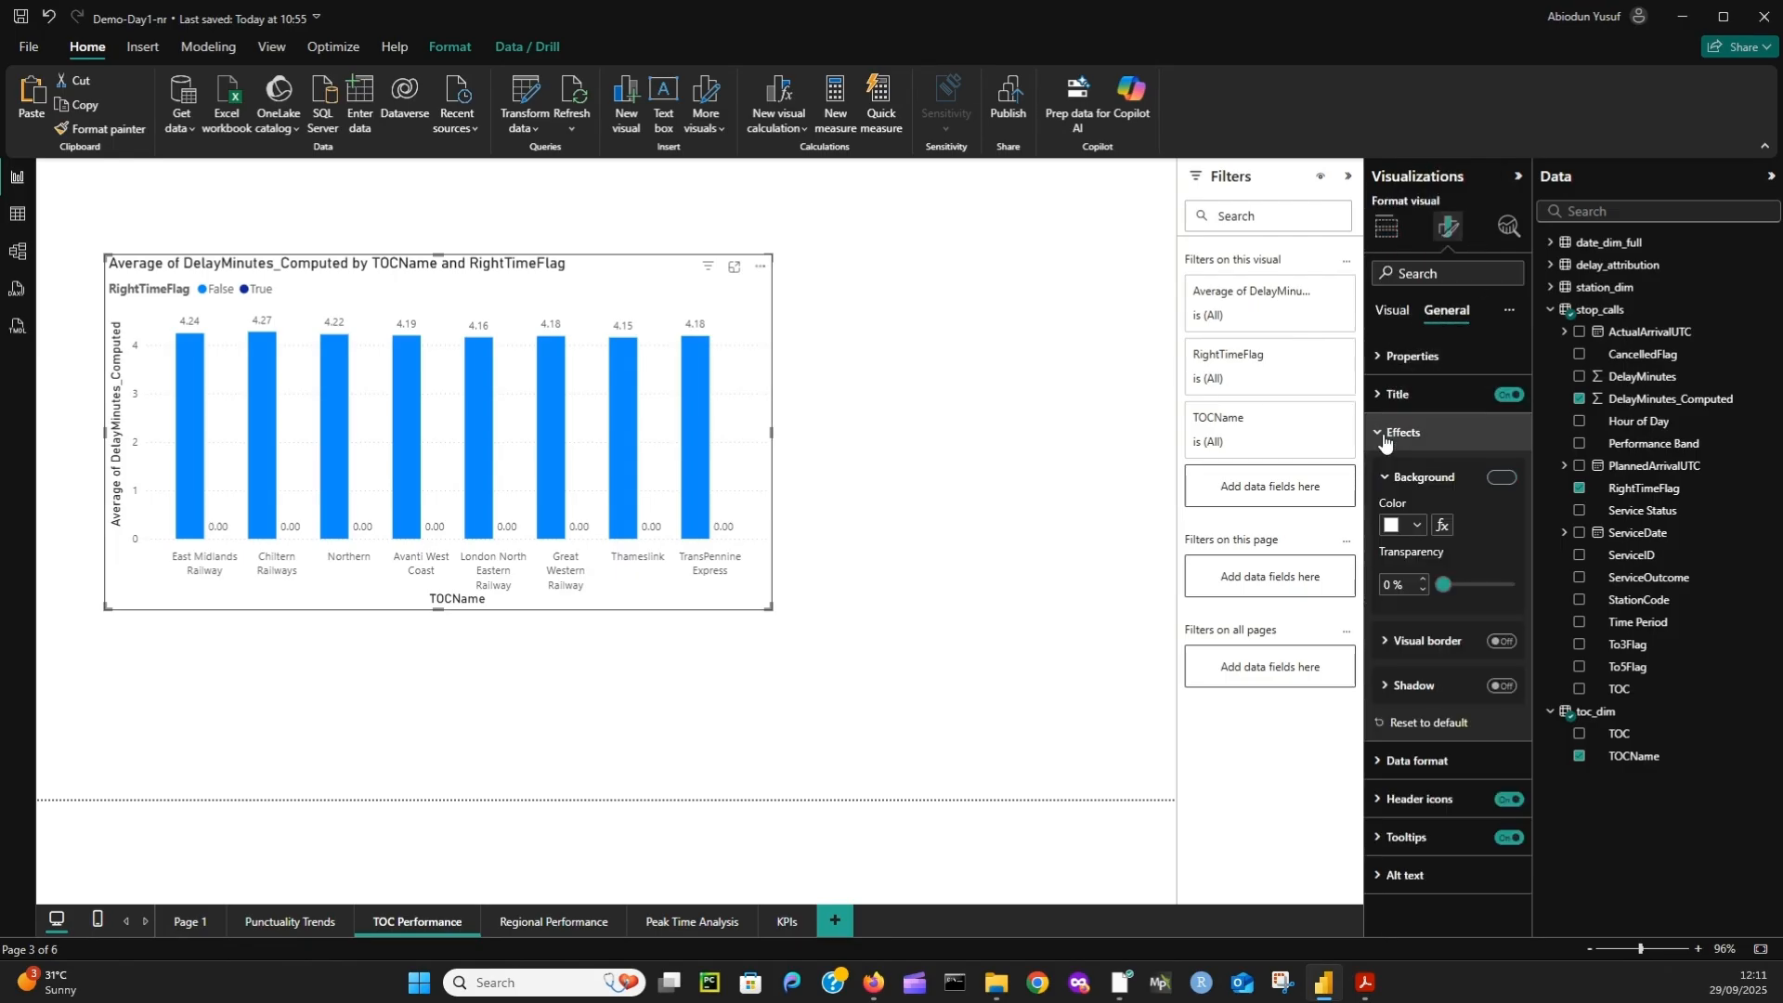
click(1501, 642)
click(1499, 686)
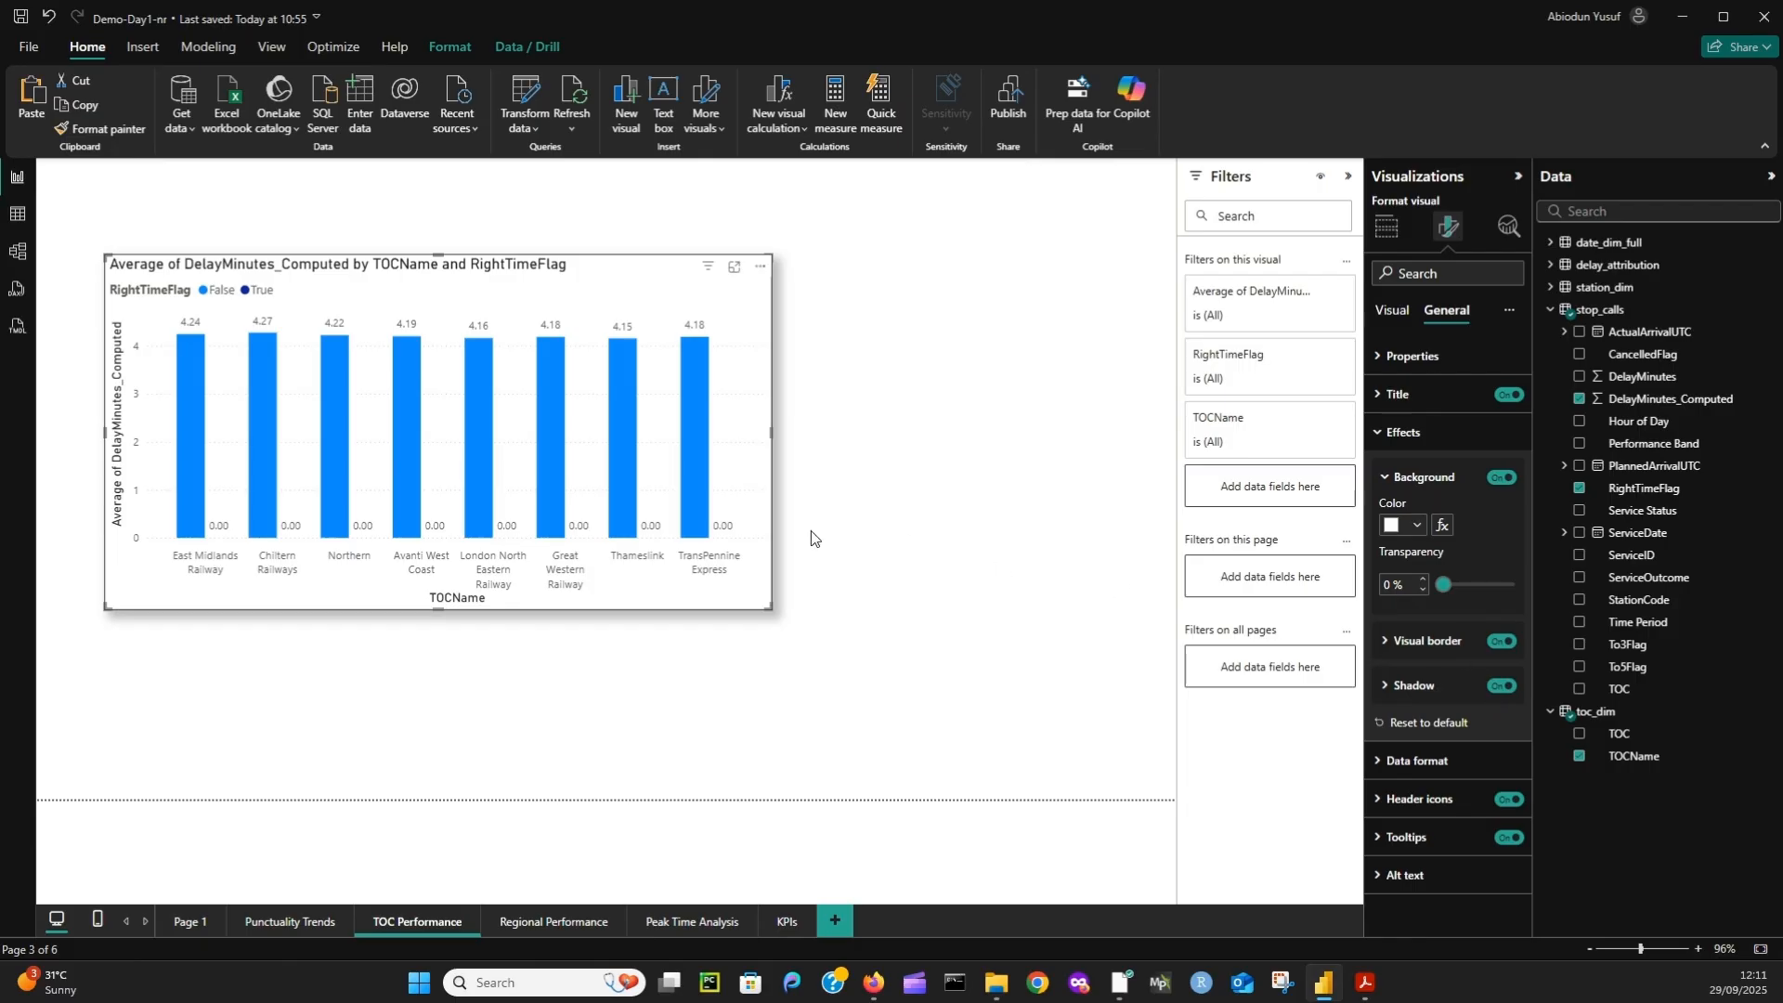
click(830, 632)
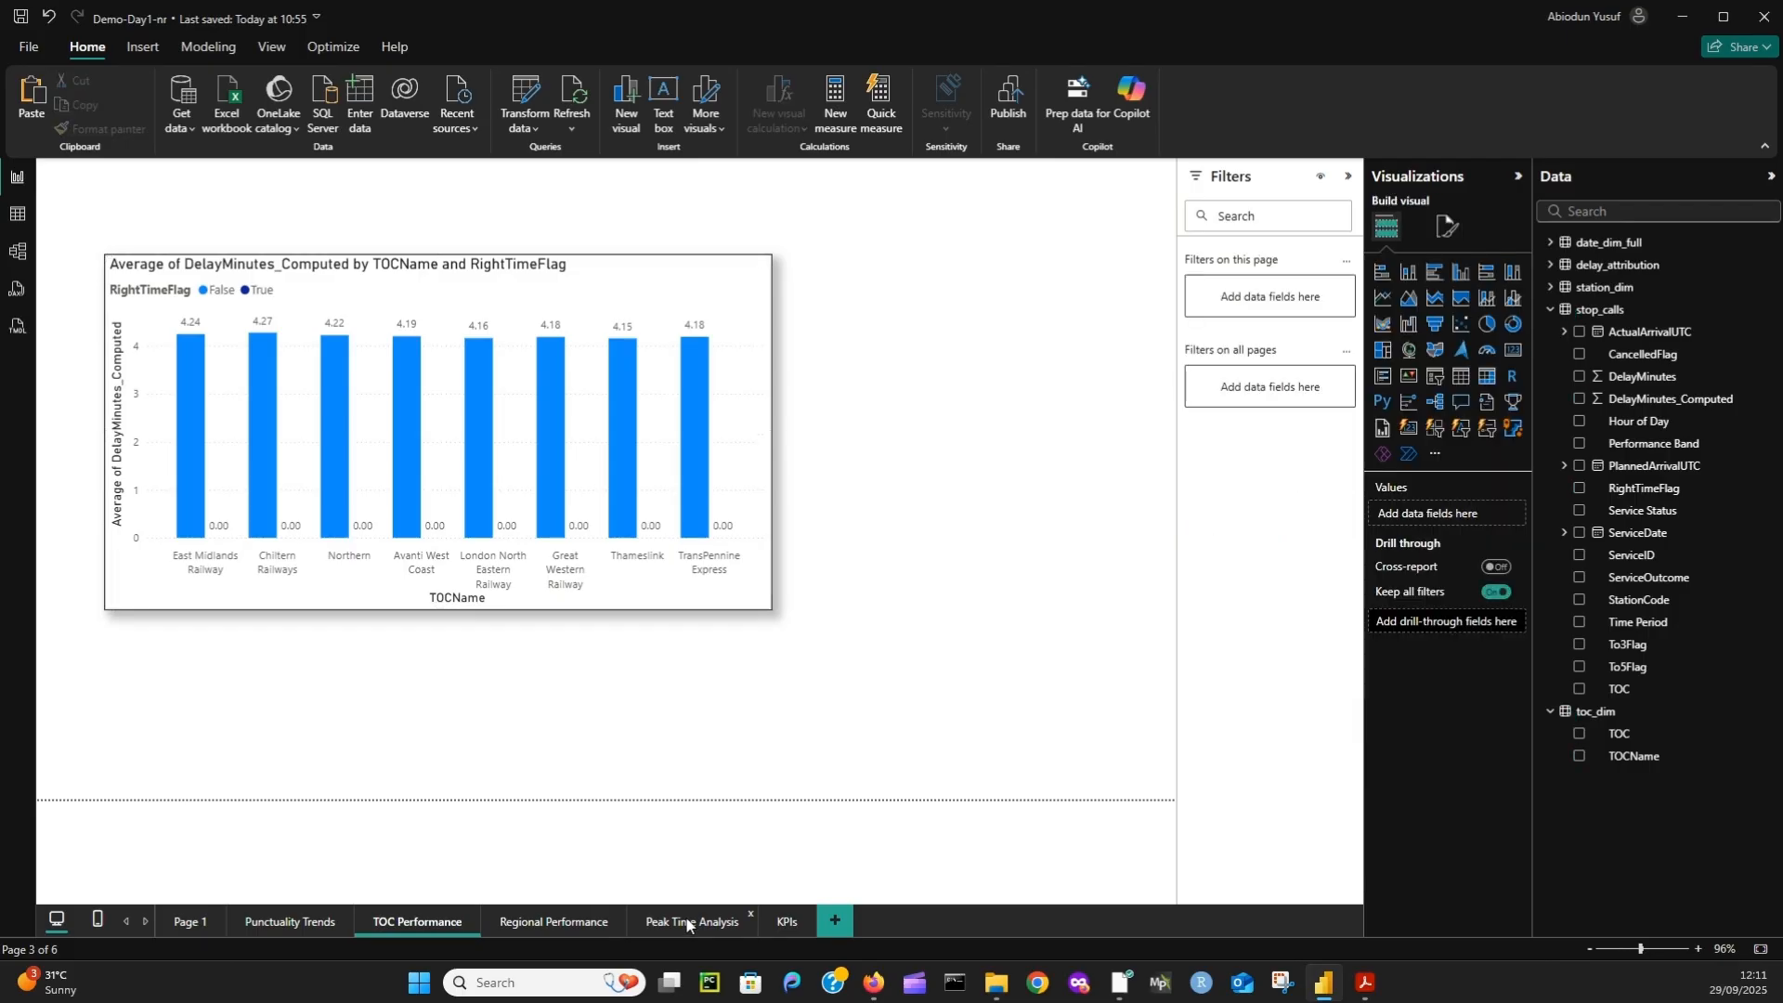
- Insert a stacked bar chart on the Peak Time Analysis page and enlarge it
click(692, 921)
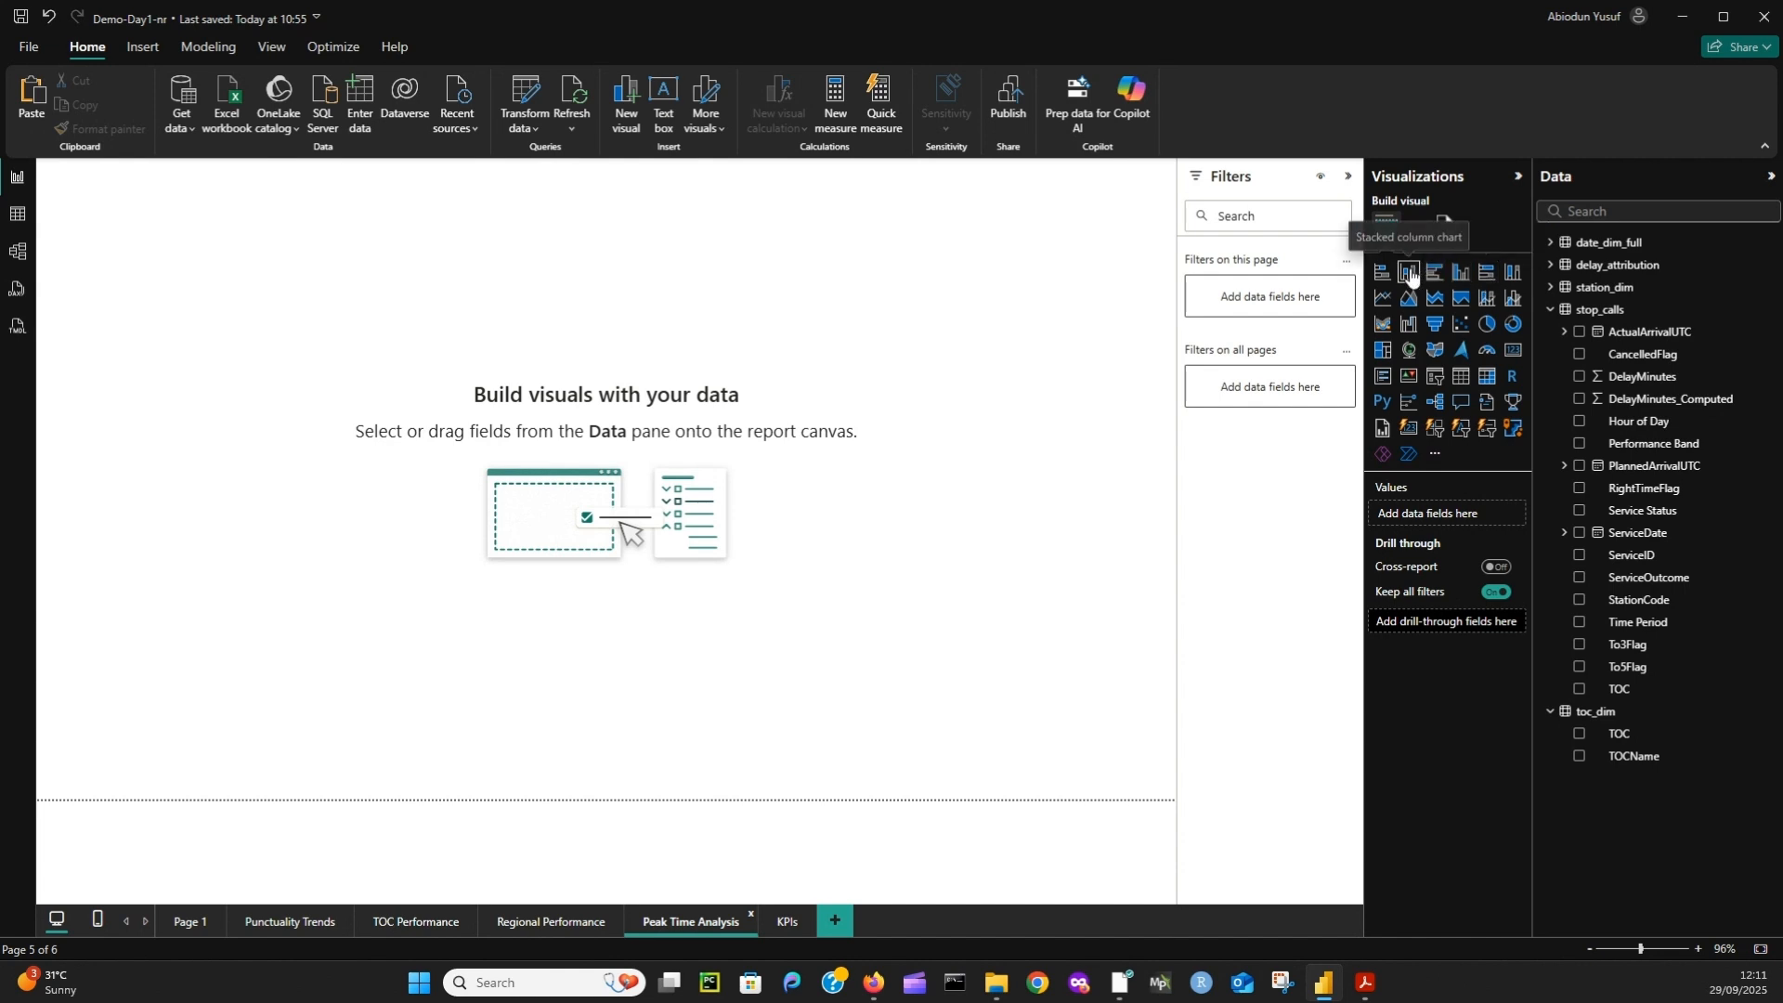
click(1383, 272)
drag(140, 263, 256, 410)
drag(400, 549, 624, 640)
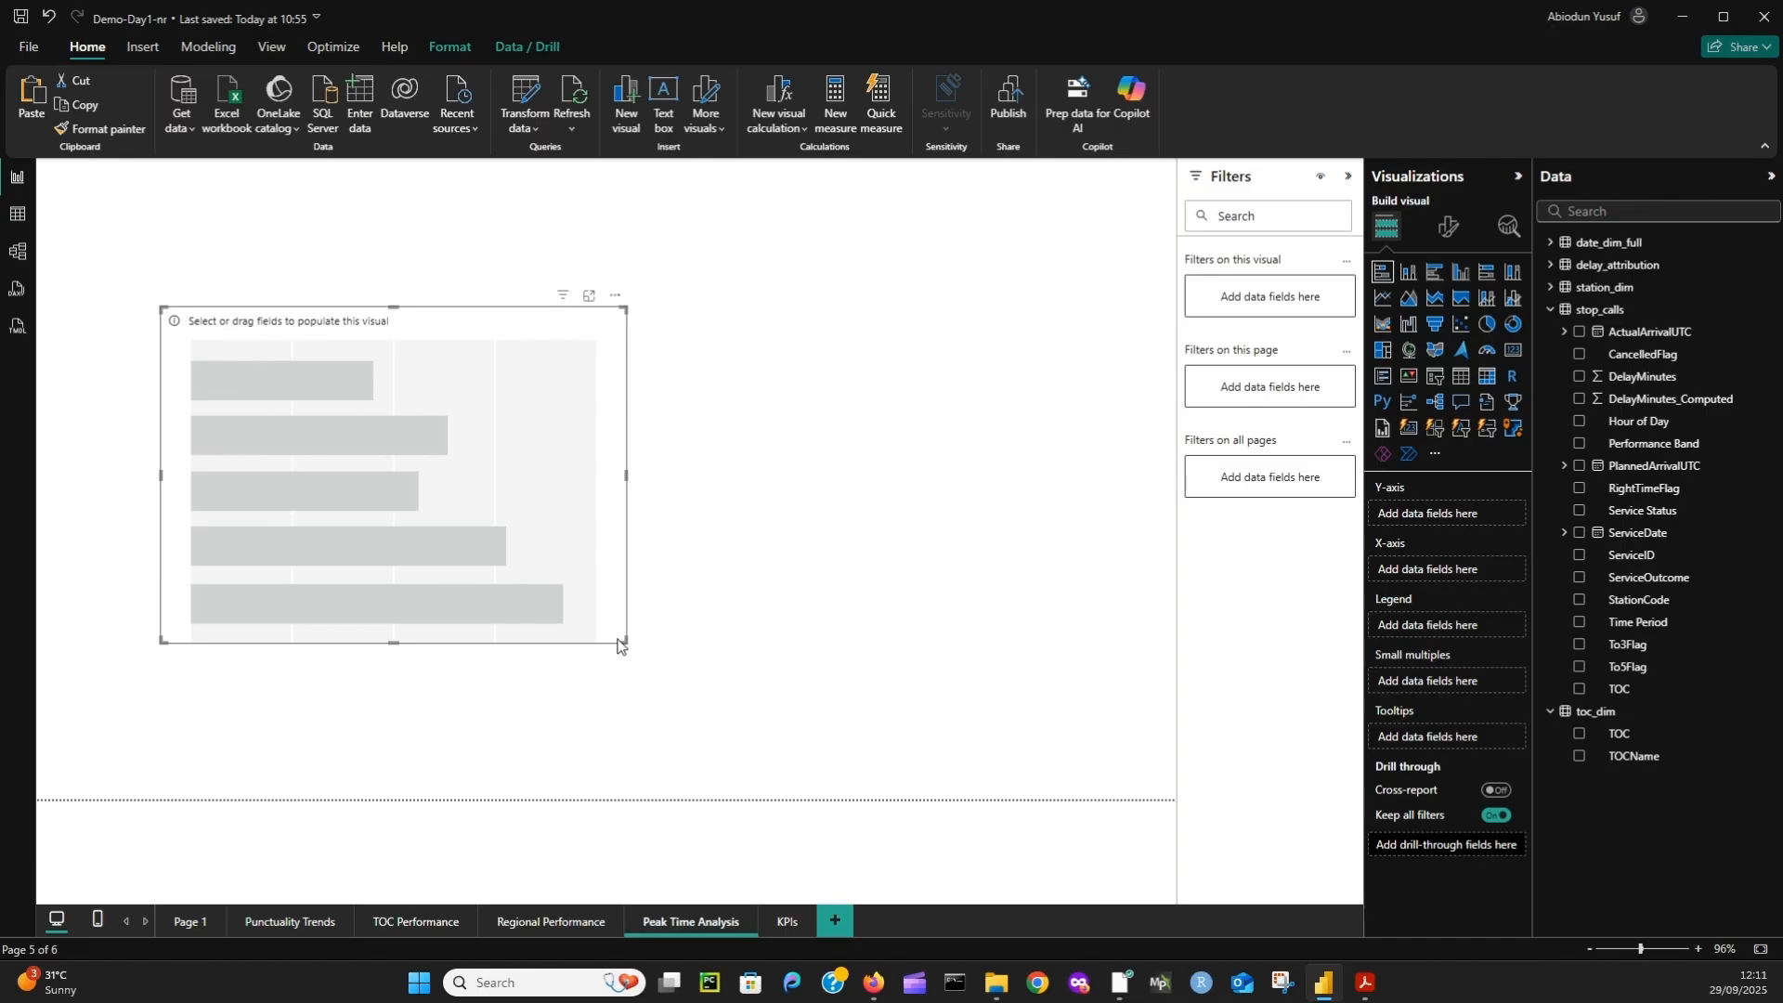
- Plot the count of Performance Band by Time Period in the bar chart without a ServiceID legend, and widen the chart
click(1579, 622)
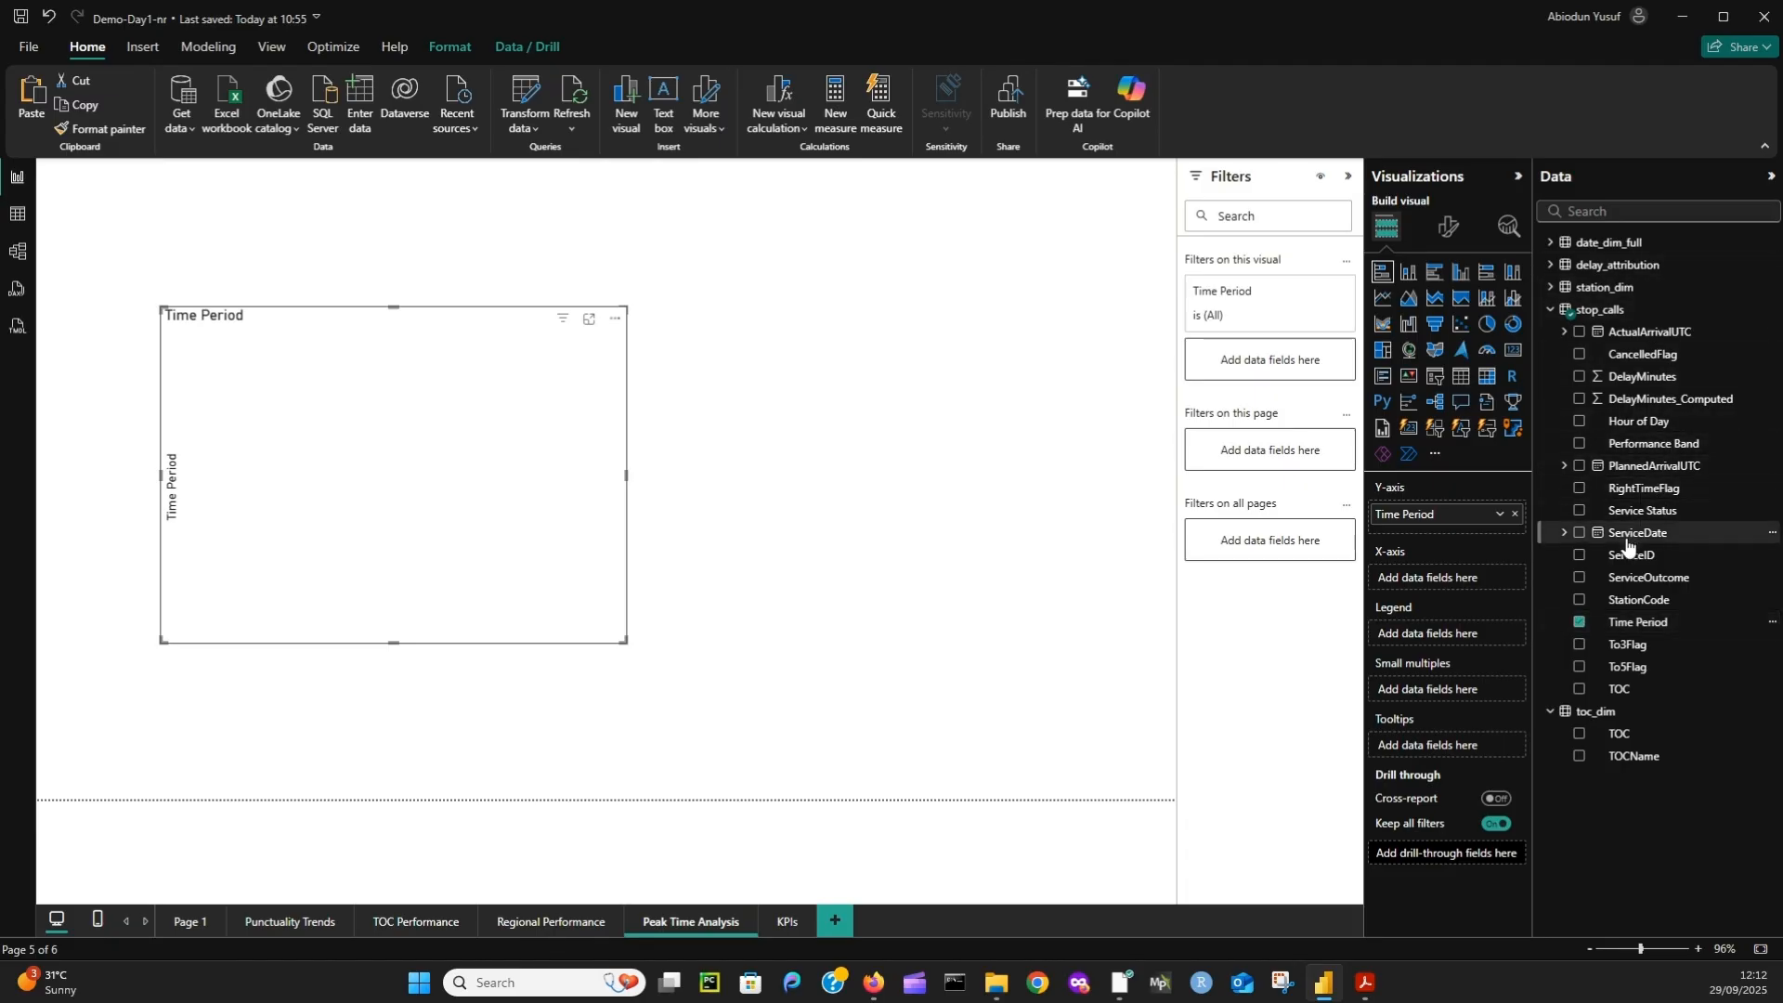
click(1580, 555)
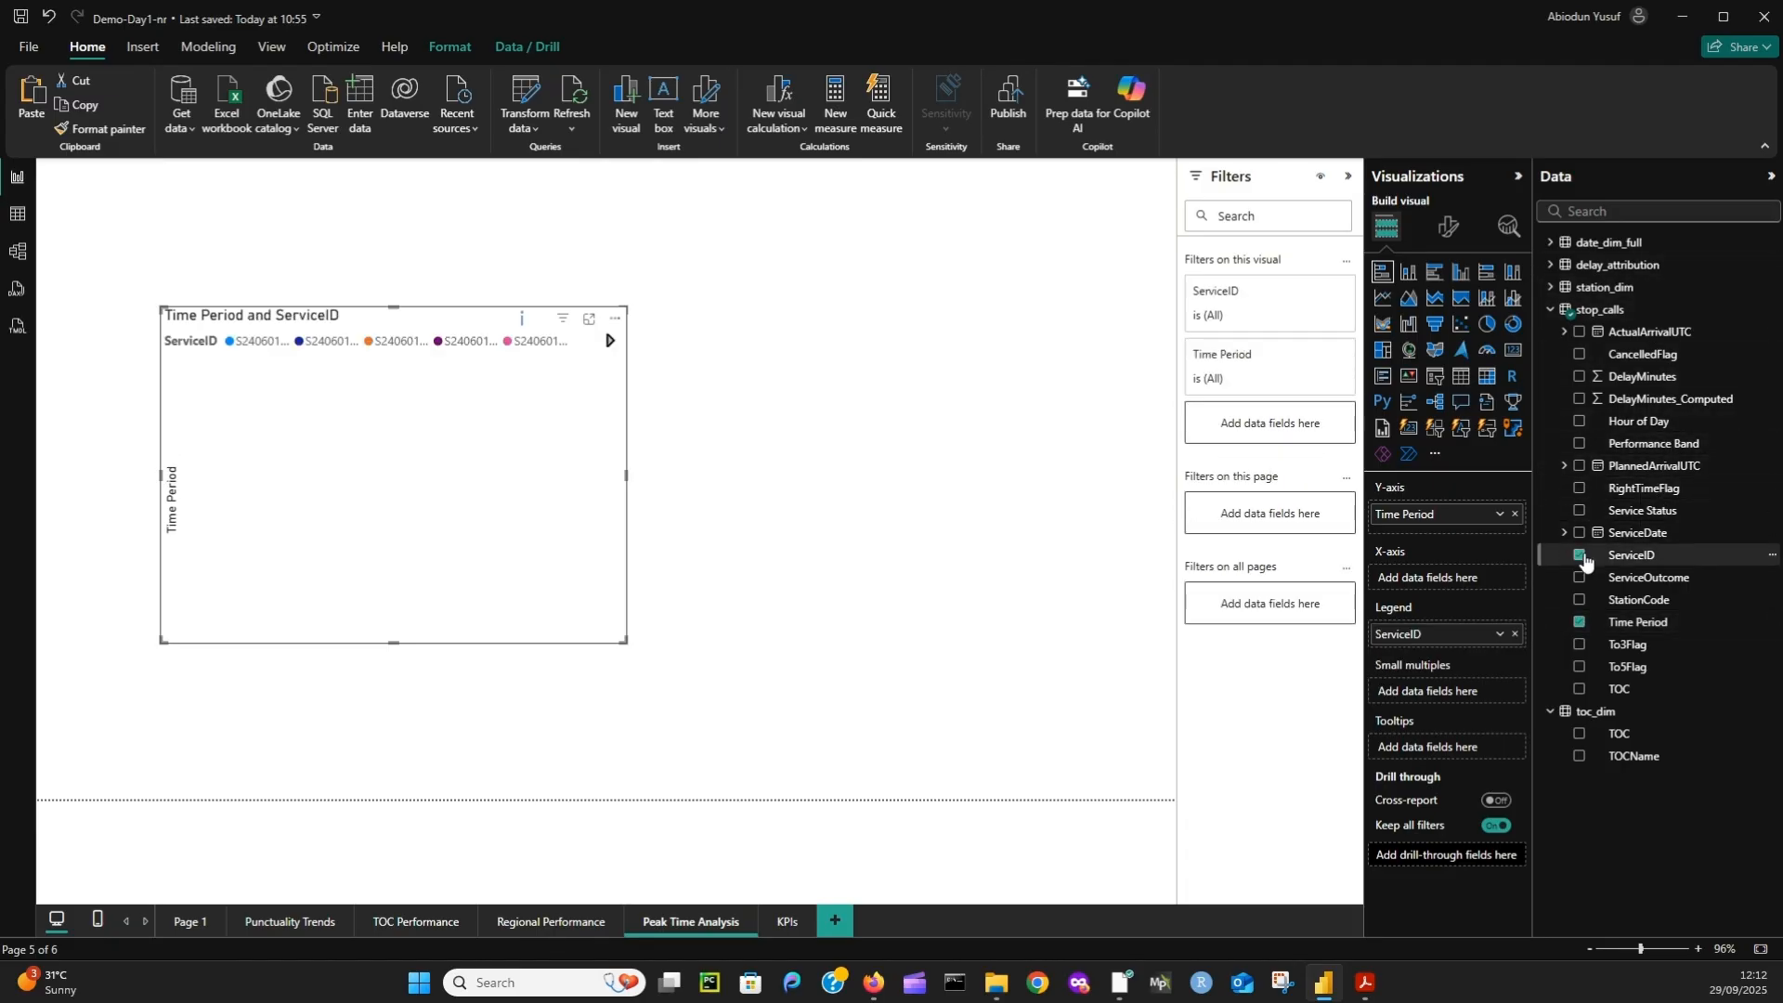
click(1580, 444)
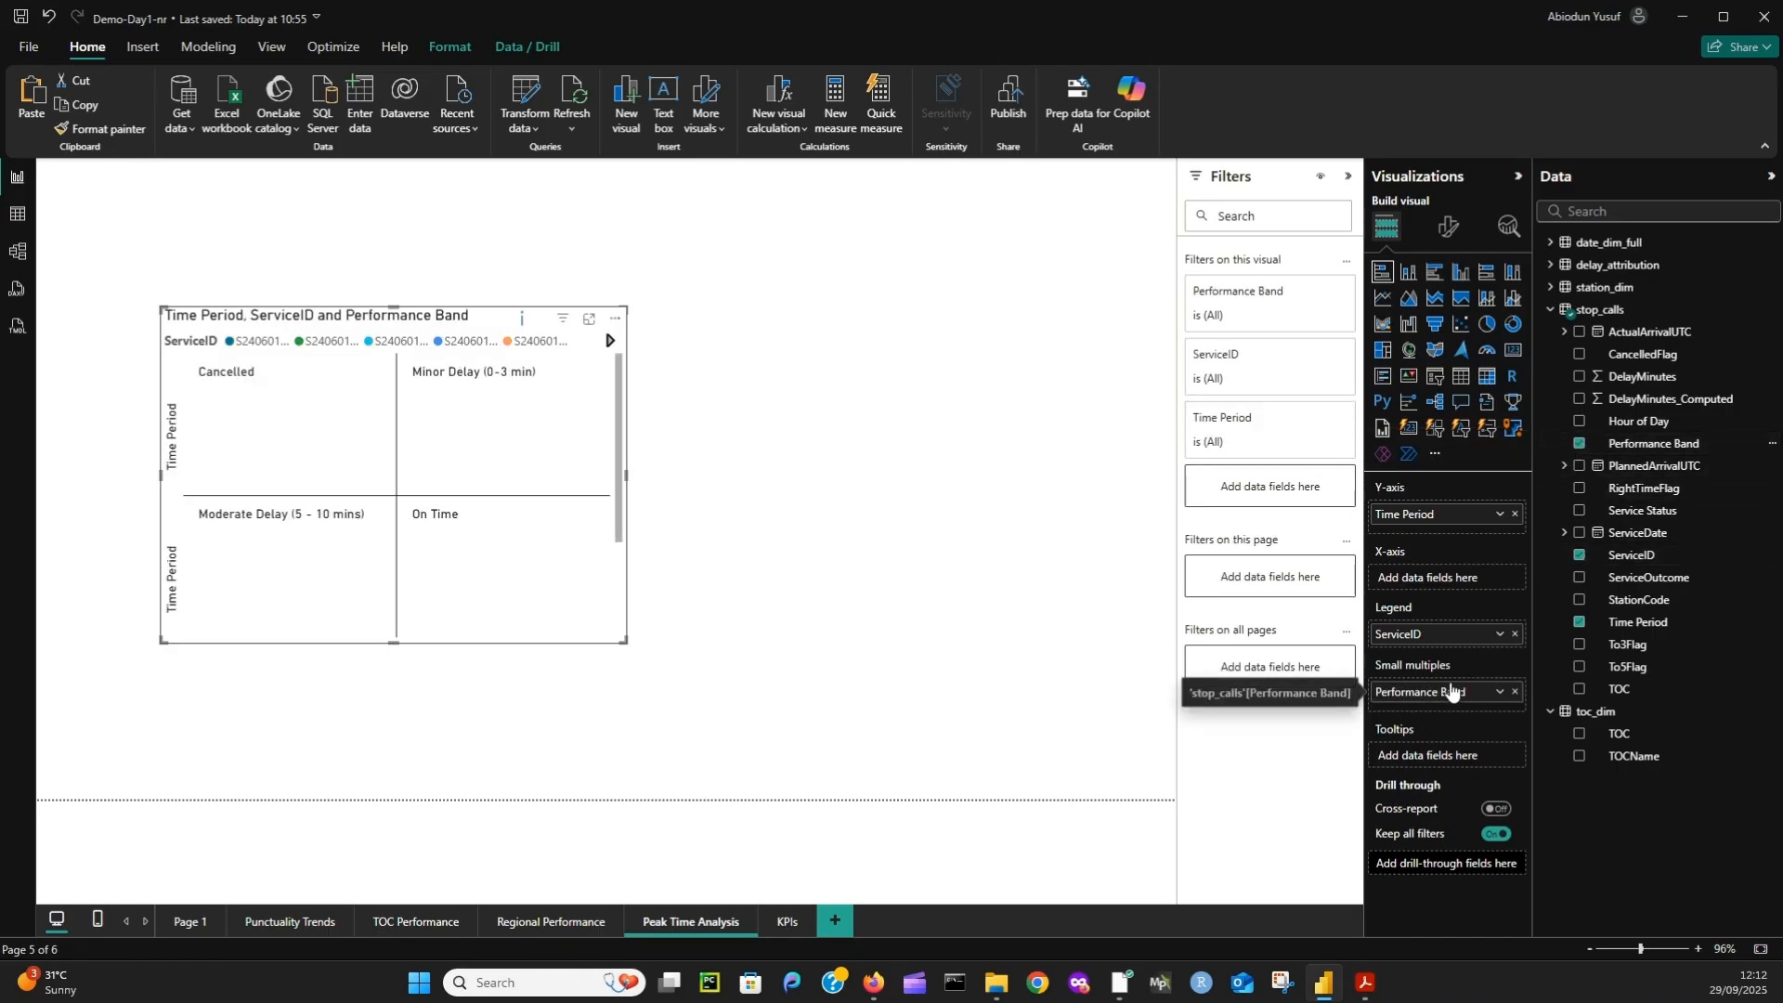
drag(1446, 696, 1460, 585)
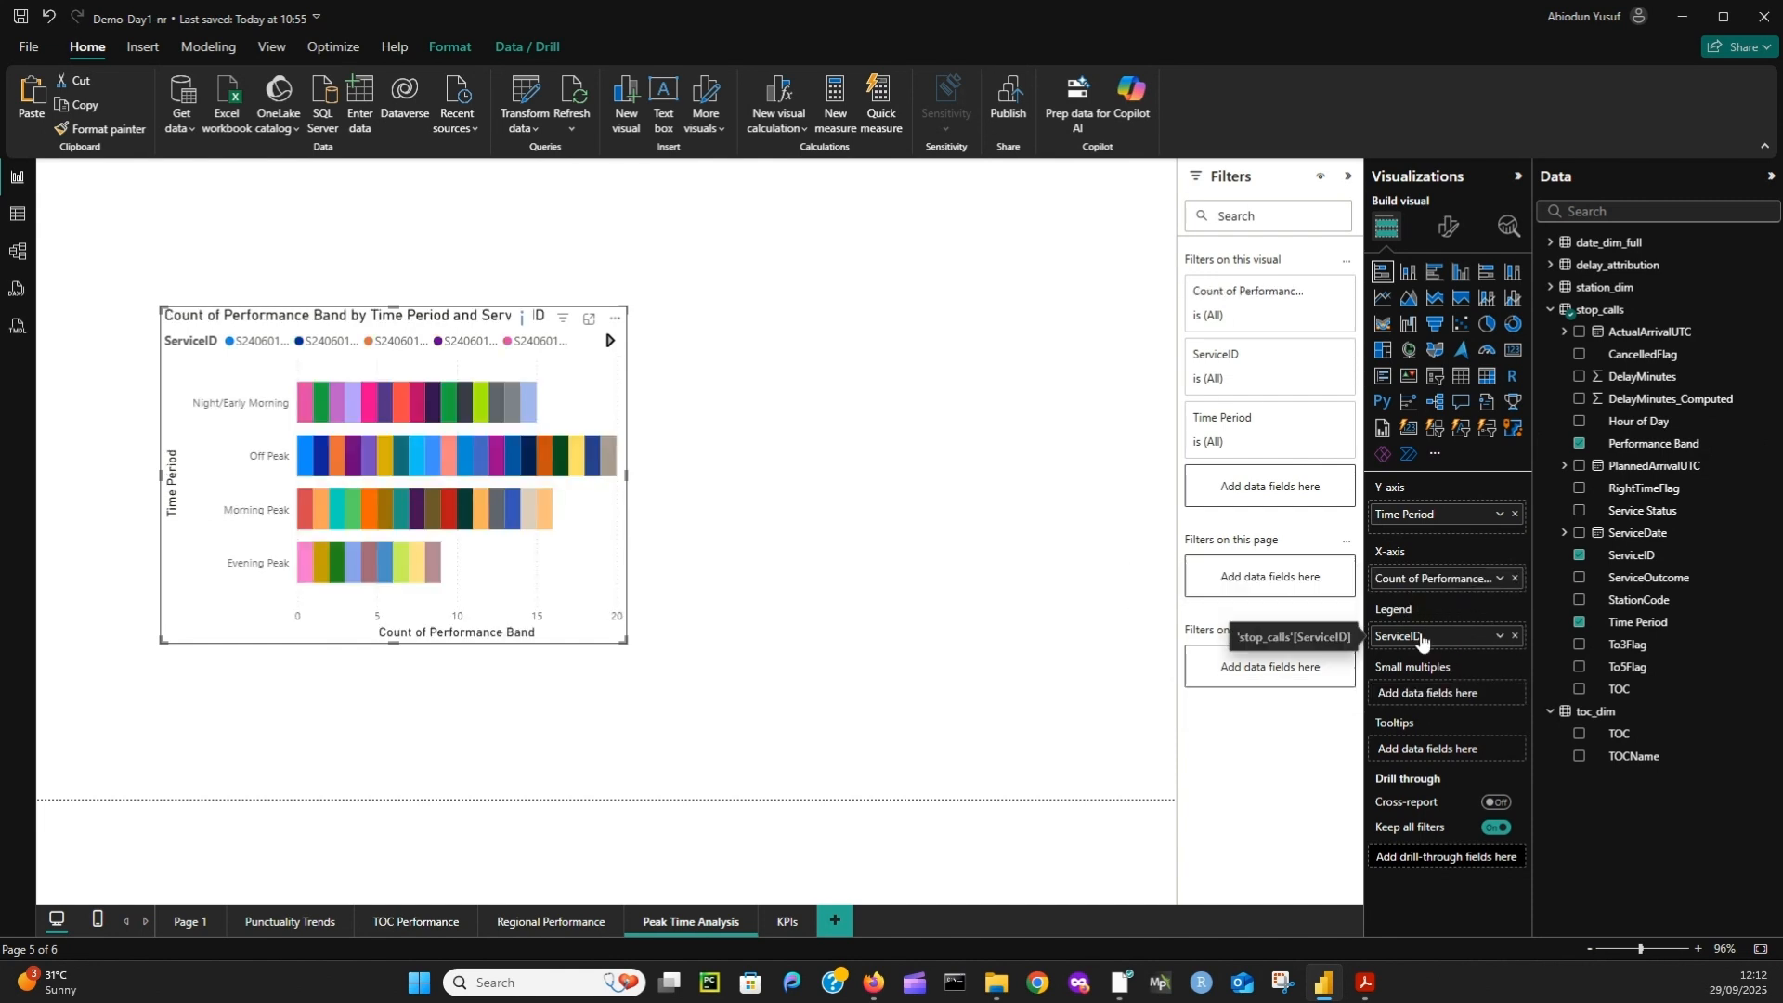
click(1513, 636)
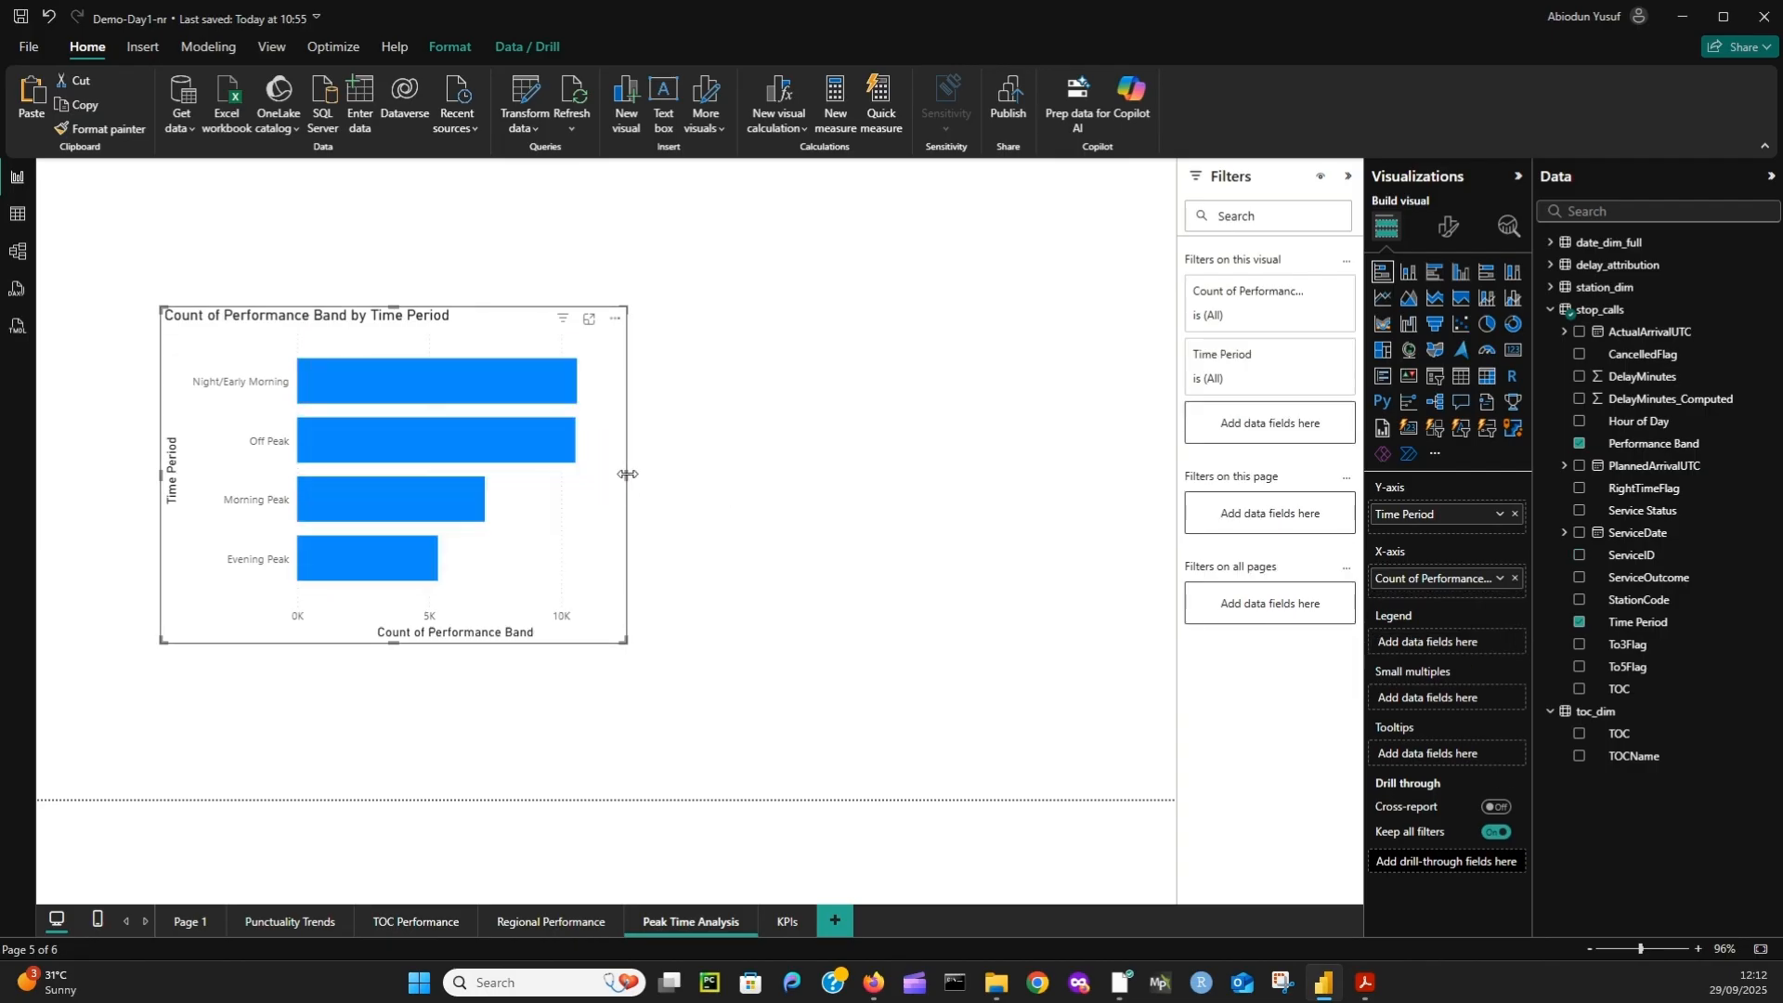
drag(628, 475, 866, 475)
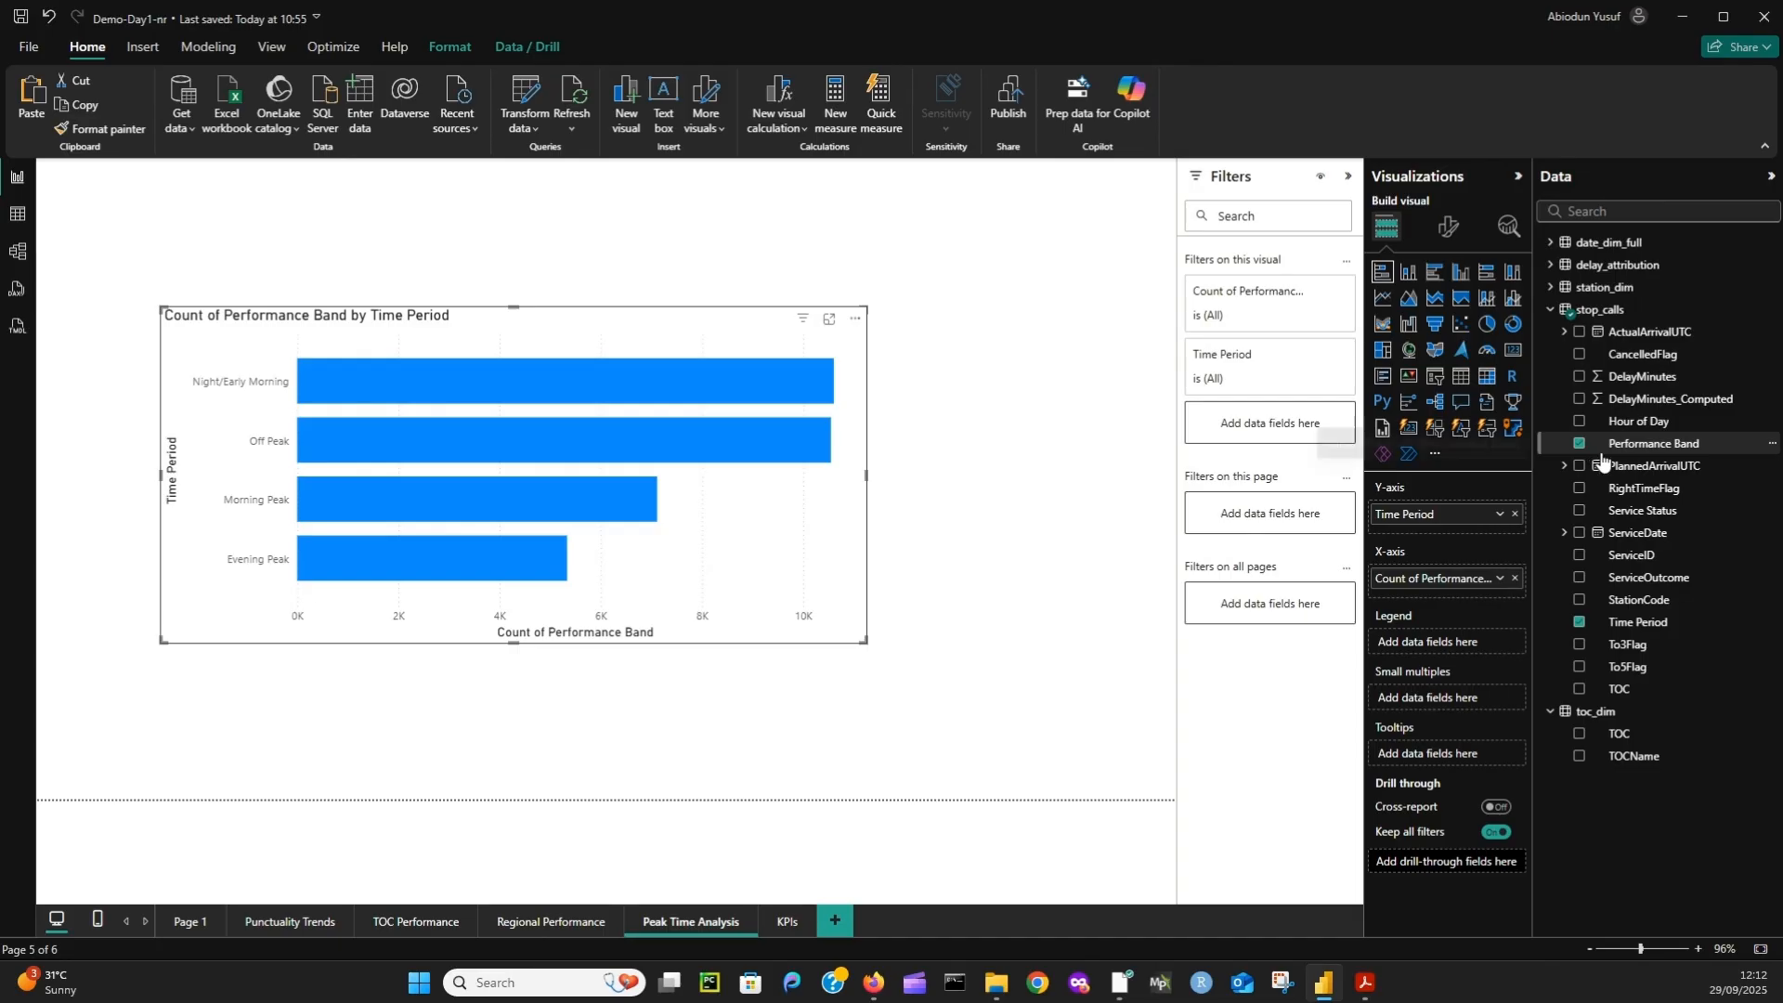
- Split the Peak Time Analysis bar chart by Service Status as its legend instead of RightTimeFlag, and make the chart slightly wider and shorter
click(1580, 489)
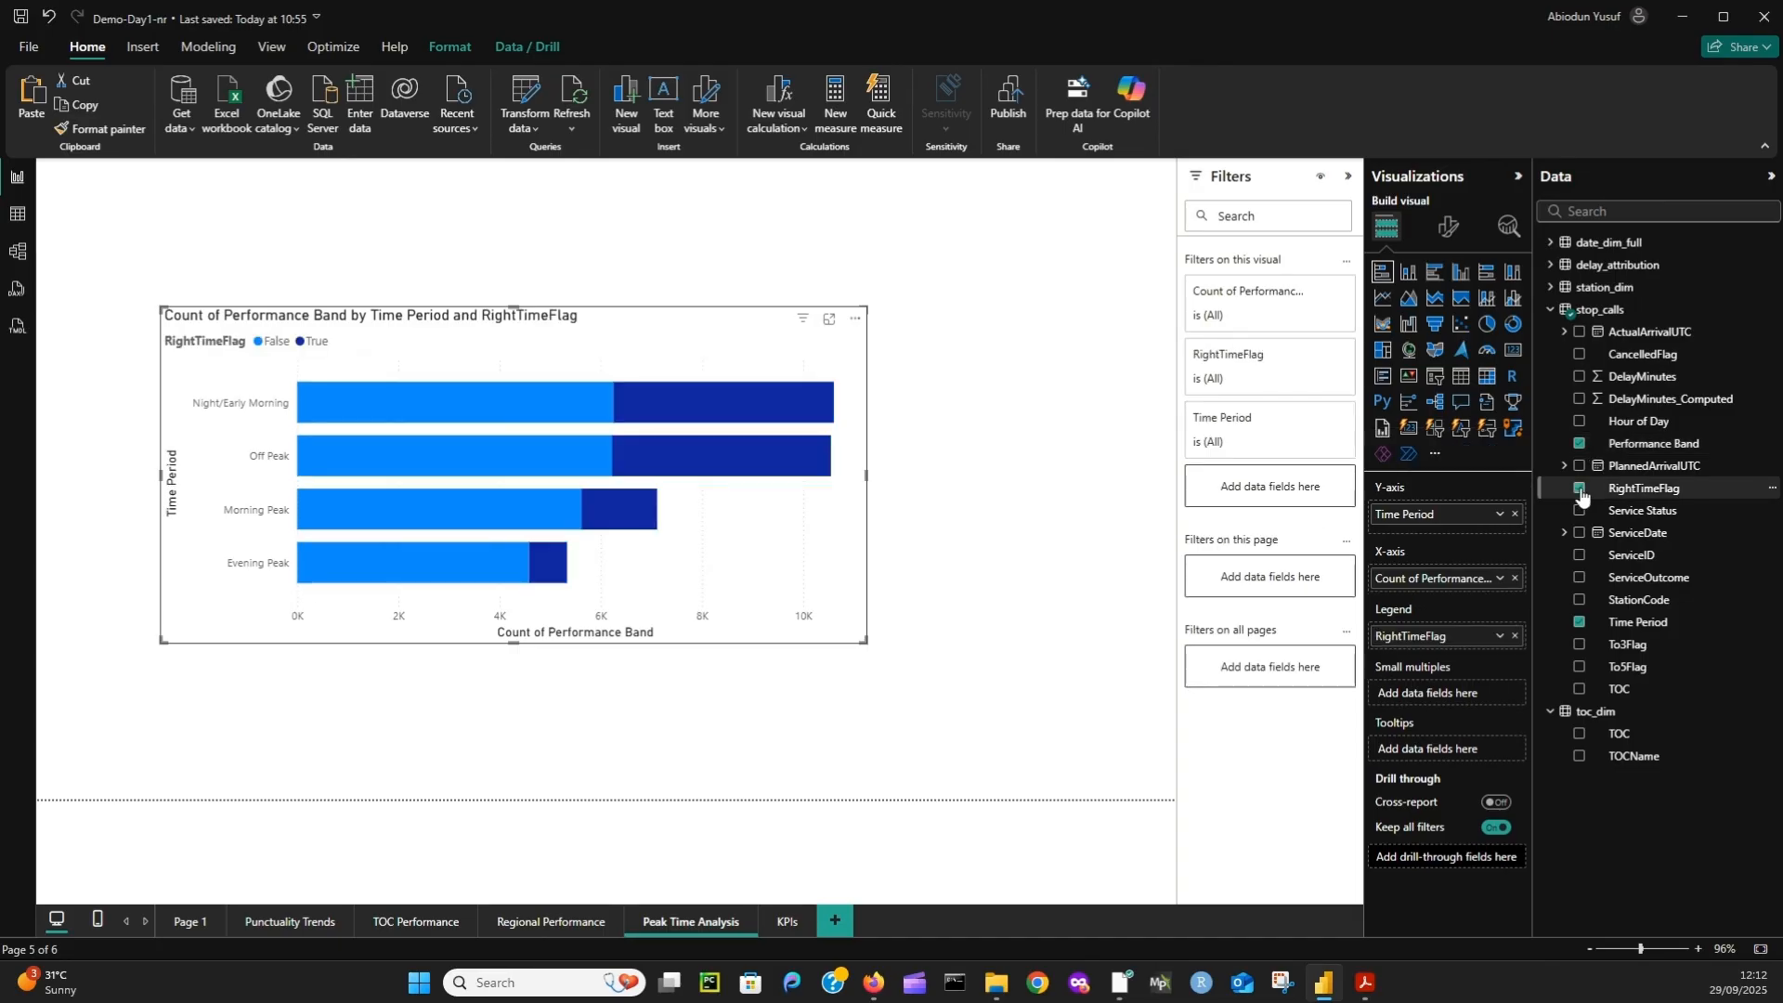
click(1580, 489)
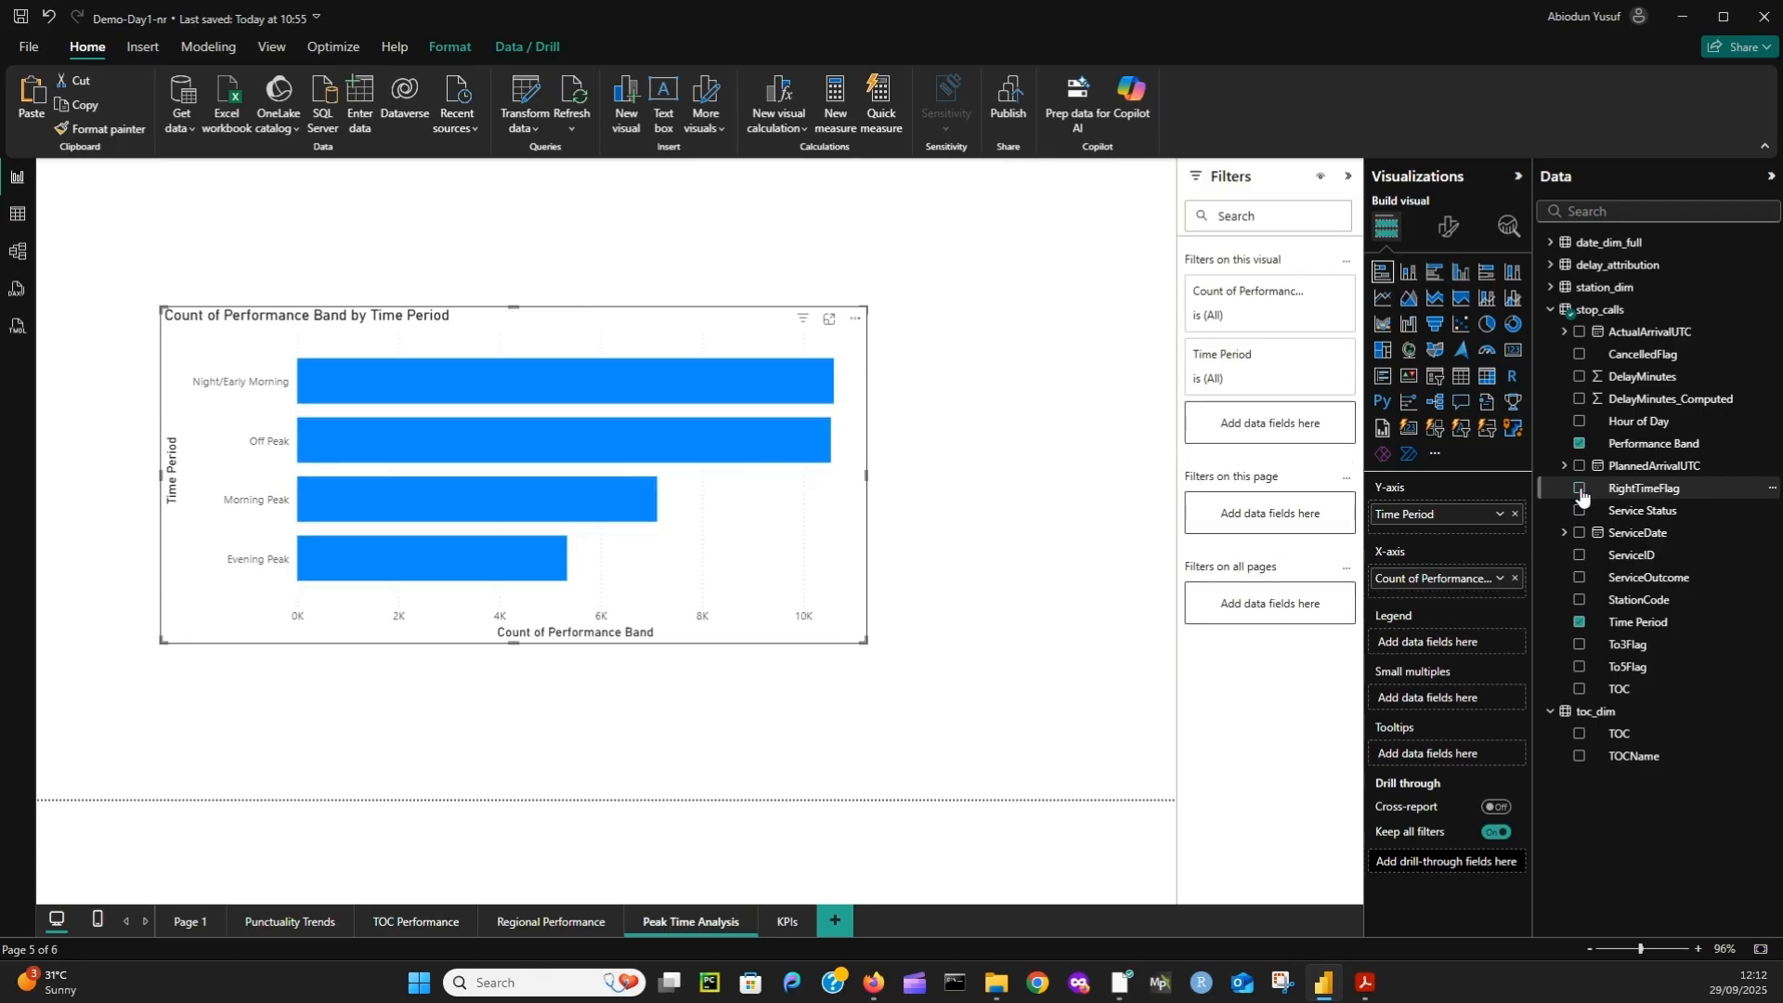
click(1579, 511)
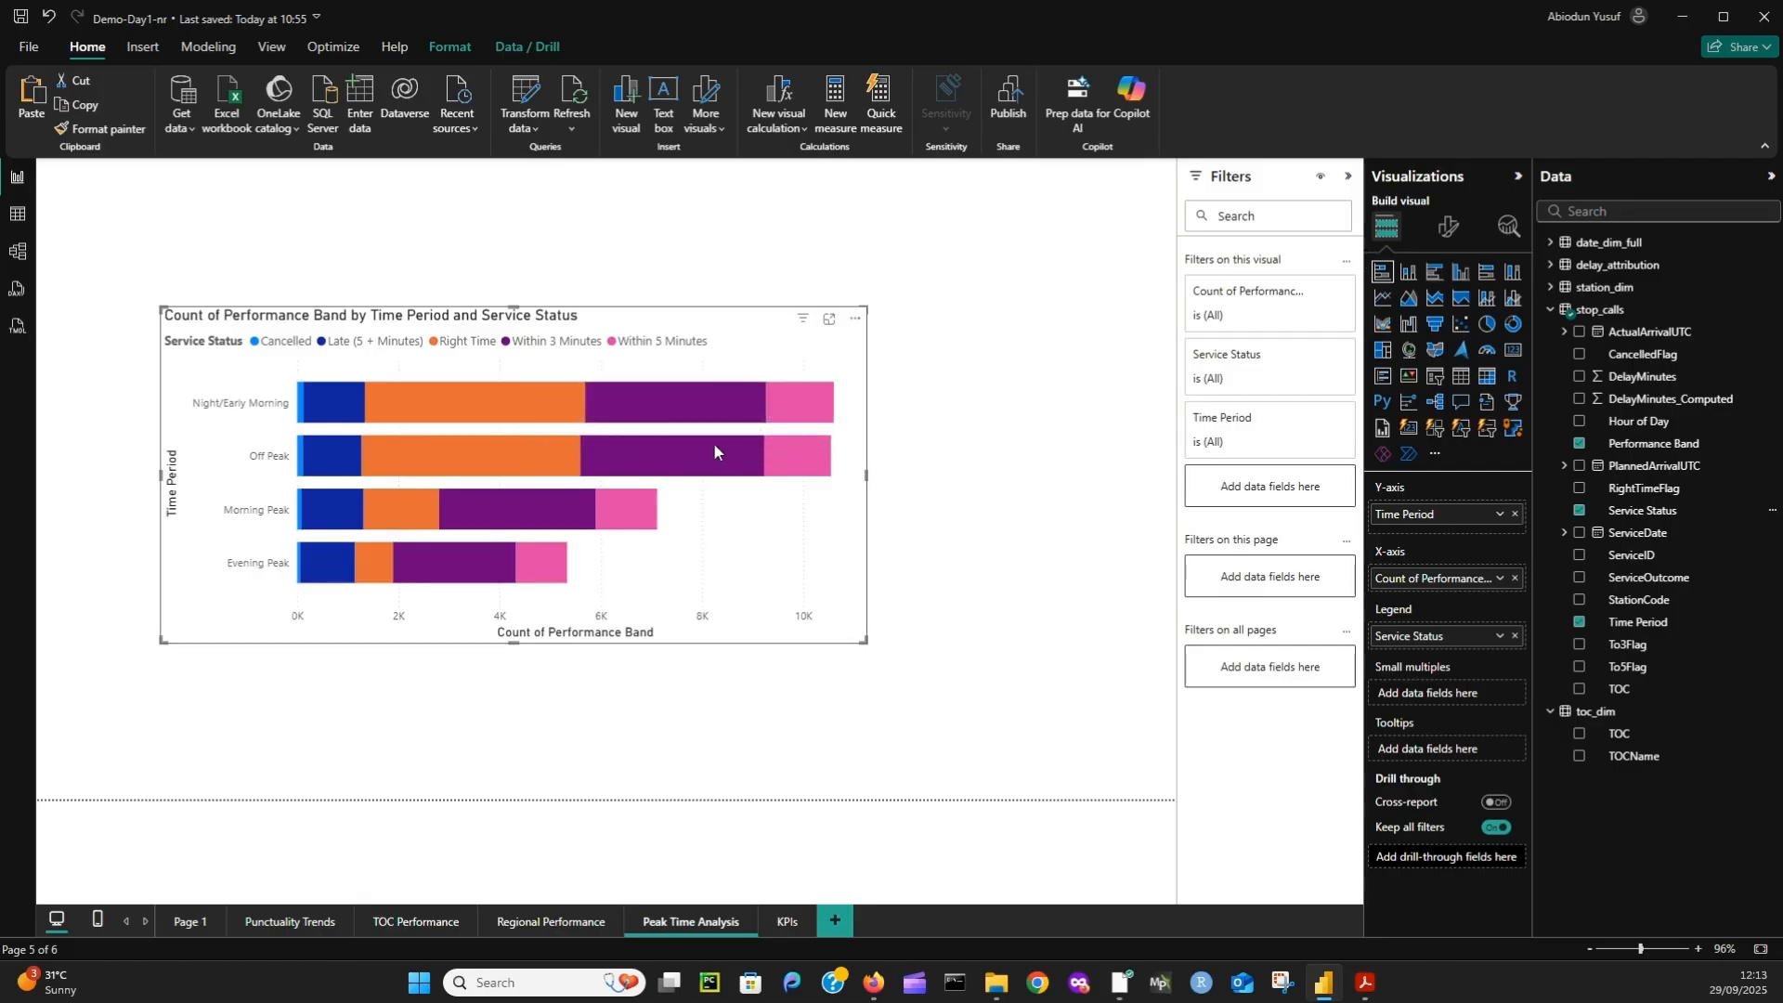
drag(865, 640, 907, 620)
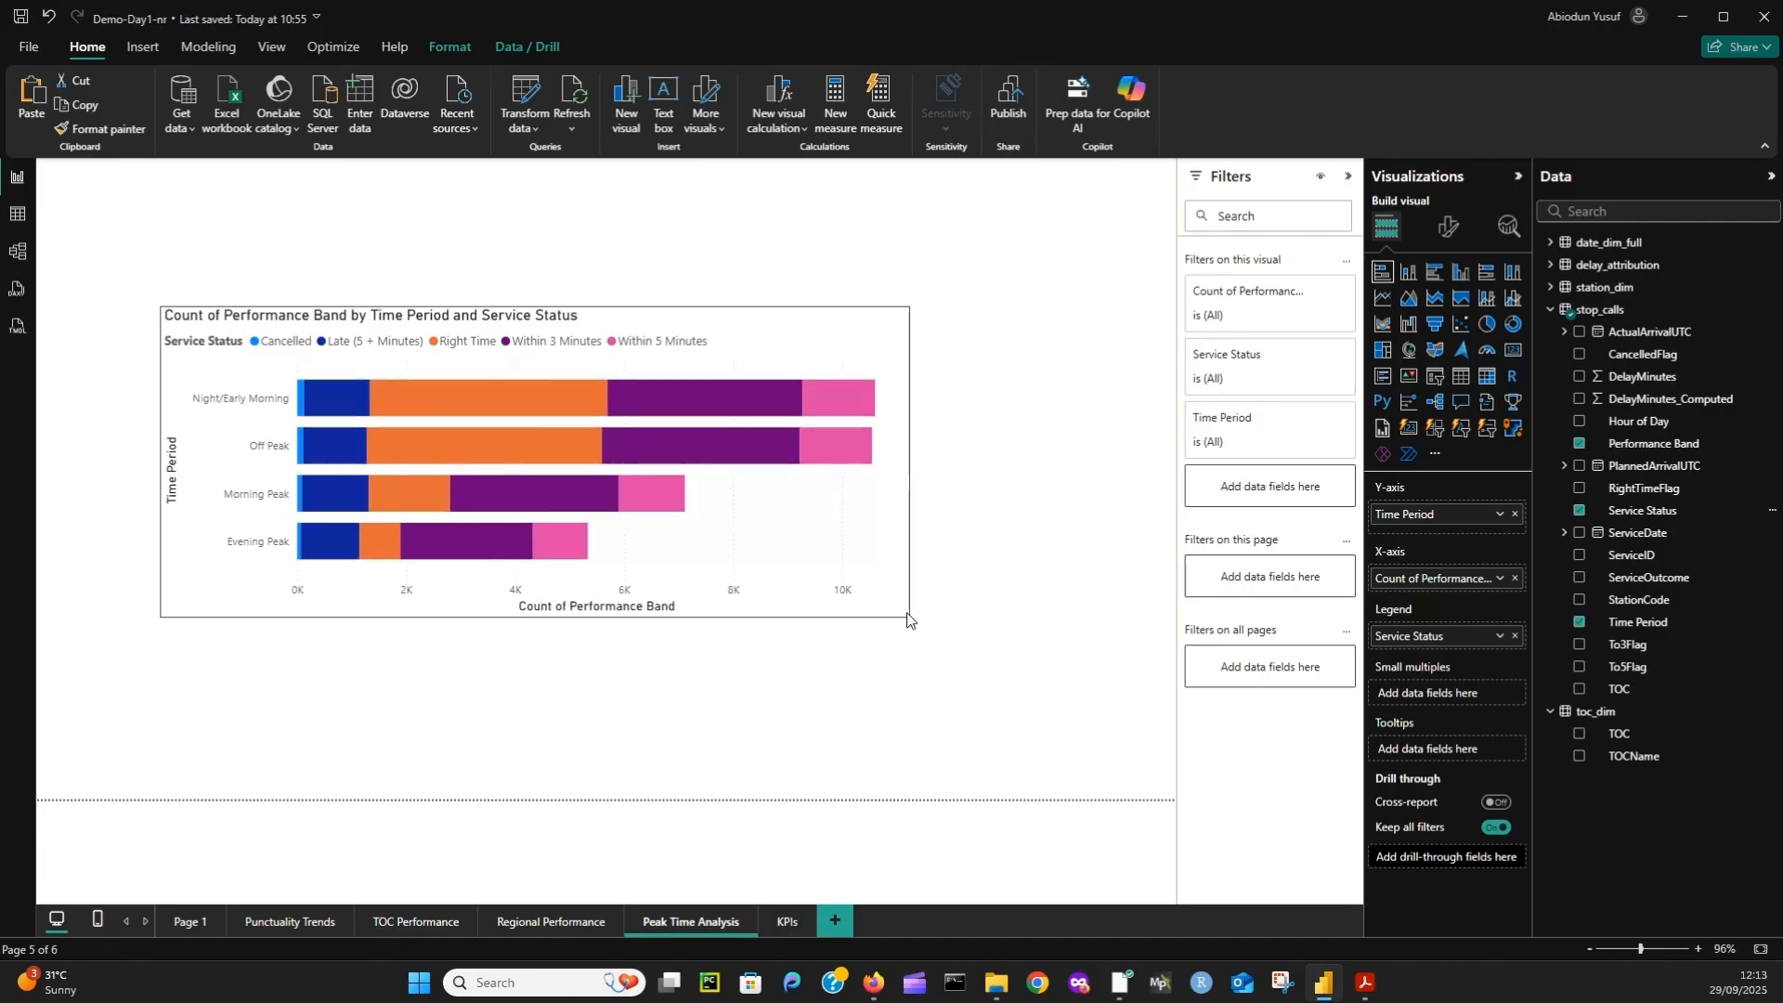
- Insert a card visual on the KPIs page, move it in from the page corner and shrink it
click(786, 922)
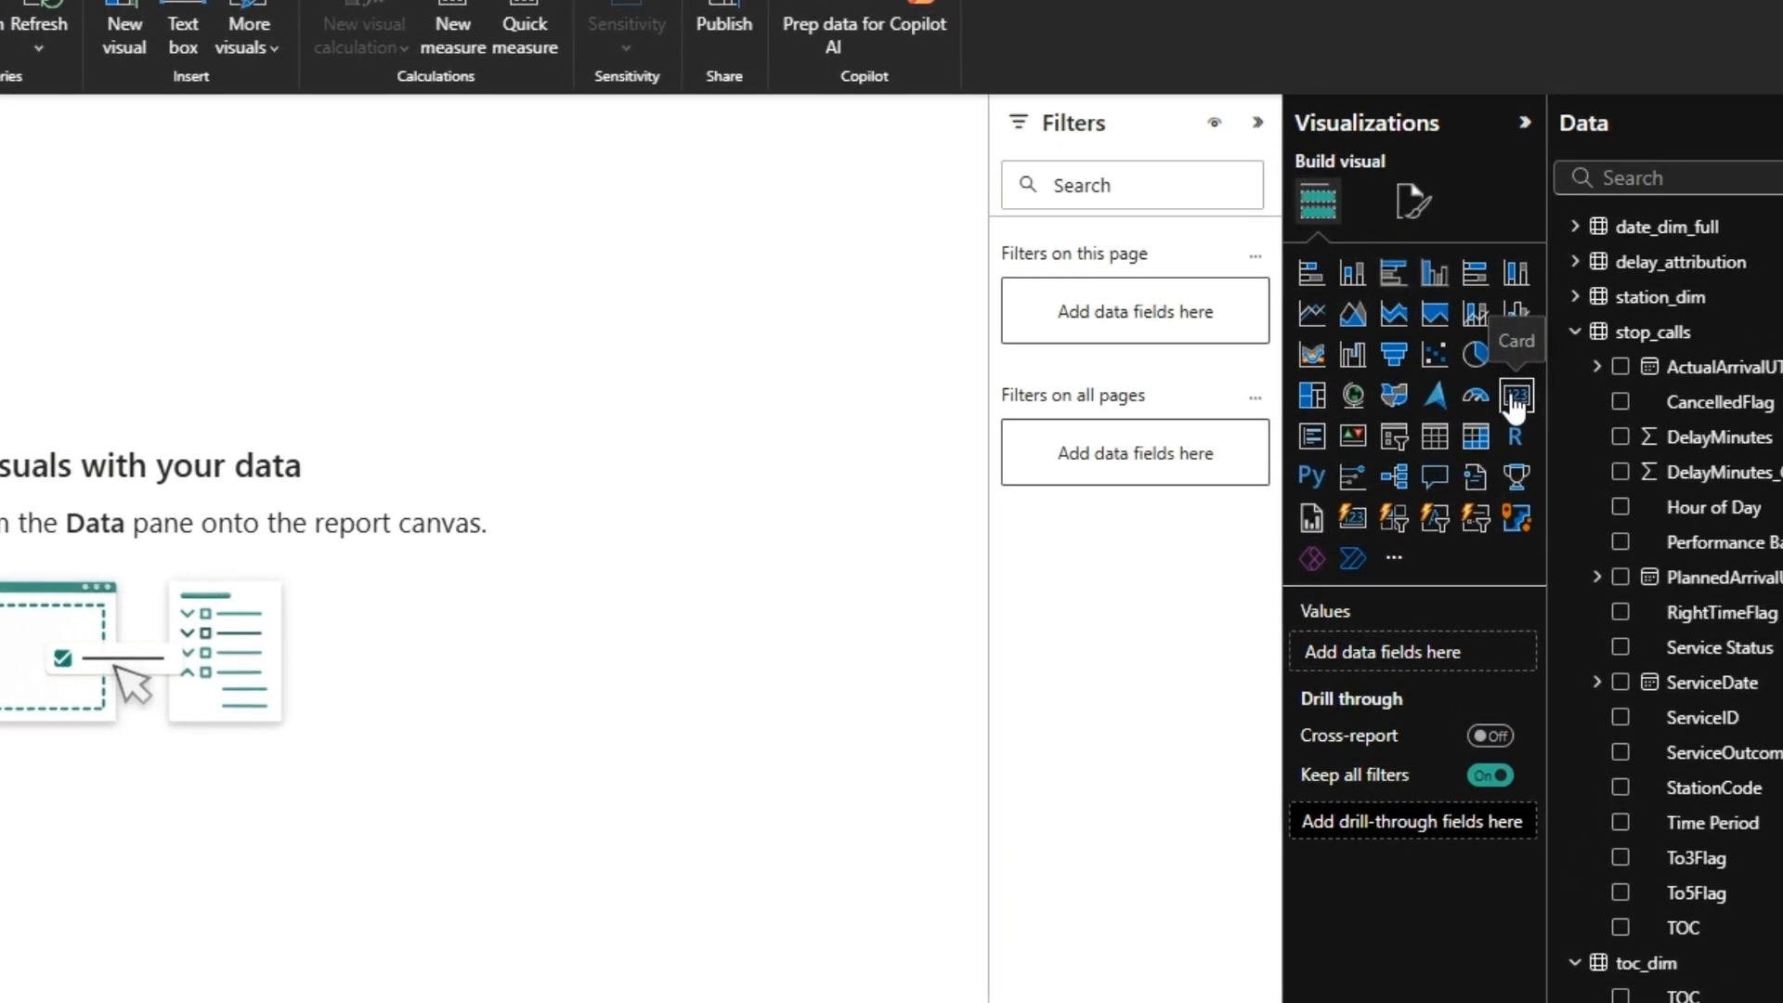
click(1517, 397)
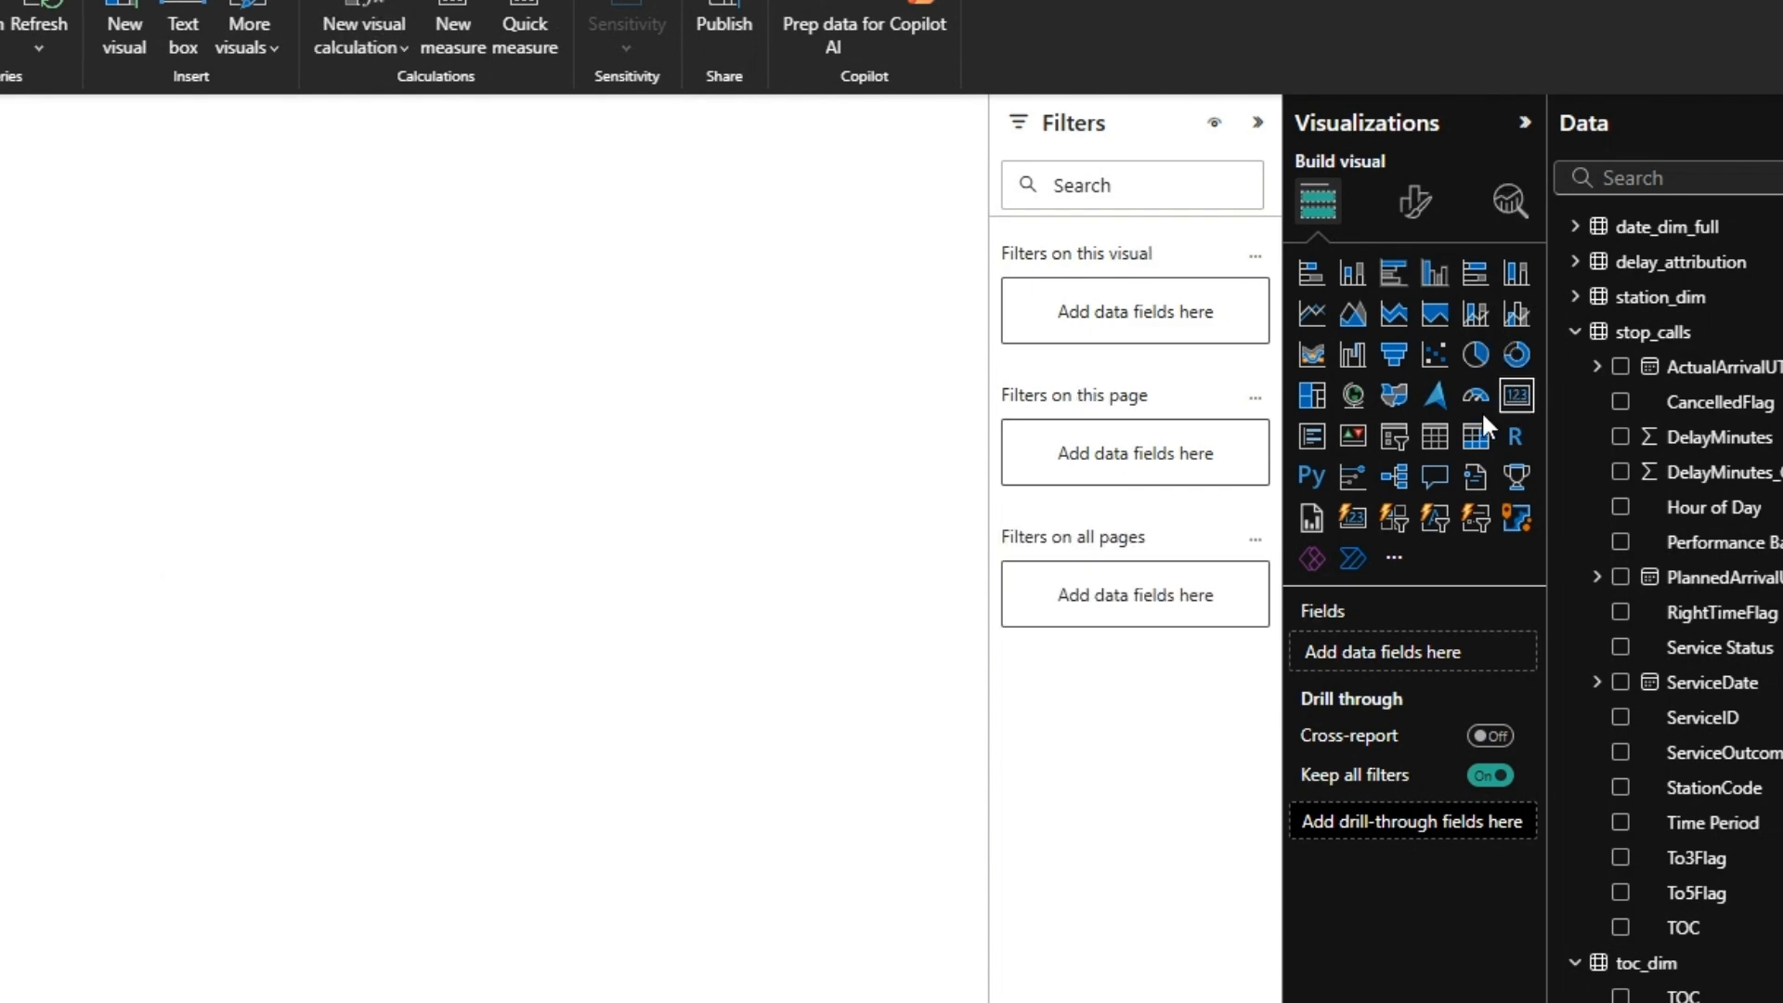
click(1313, 436)
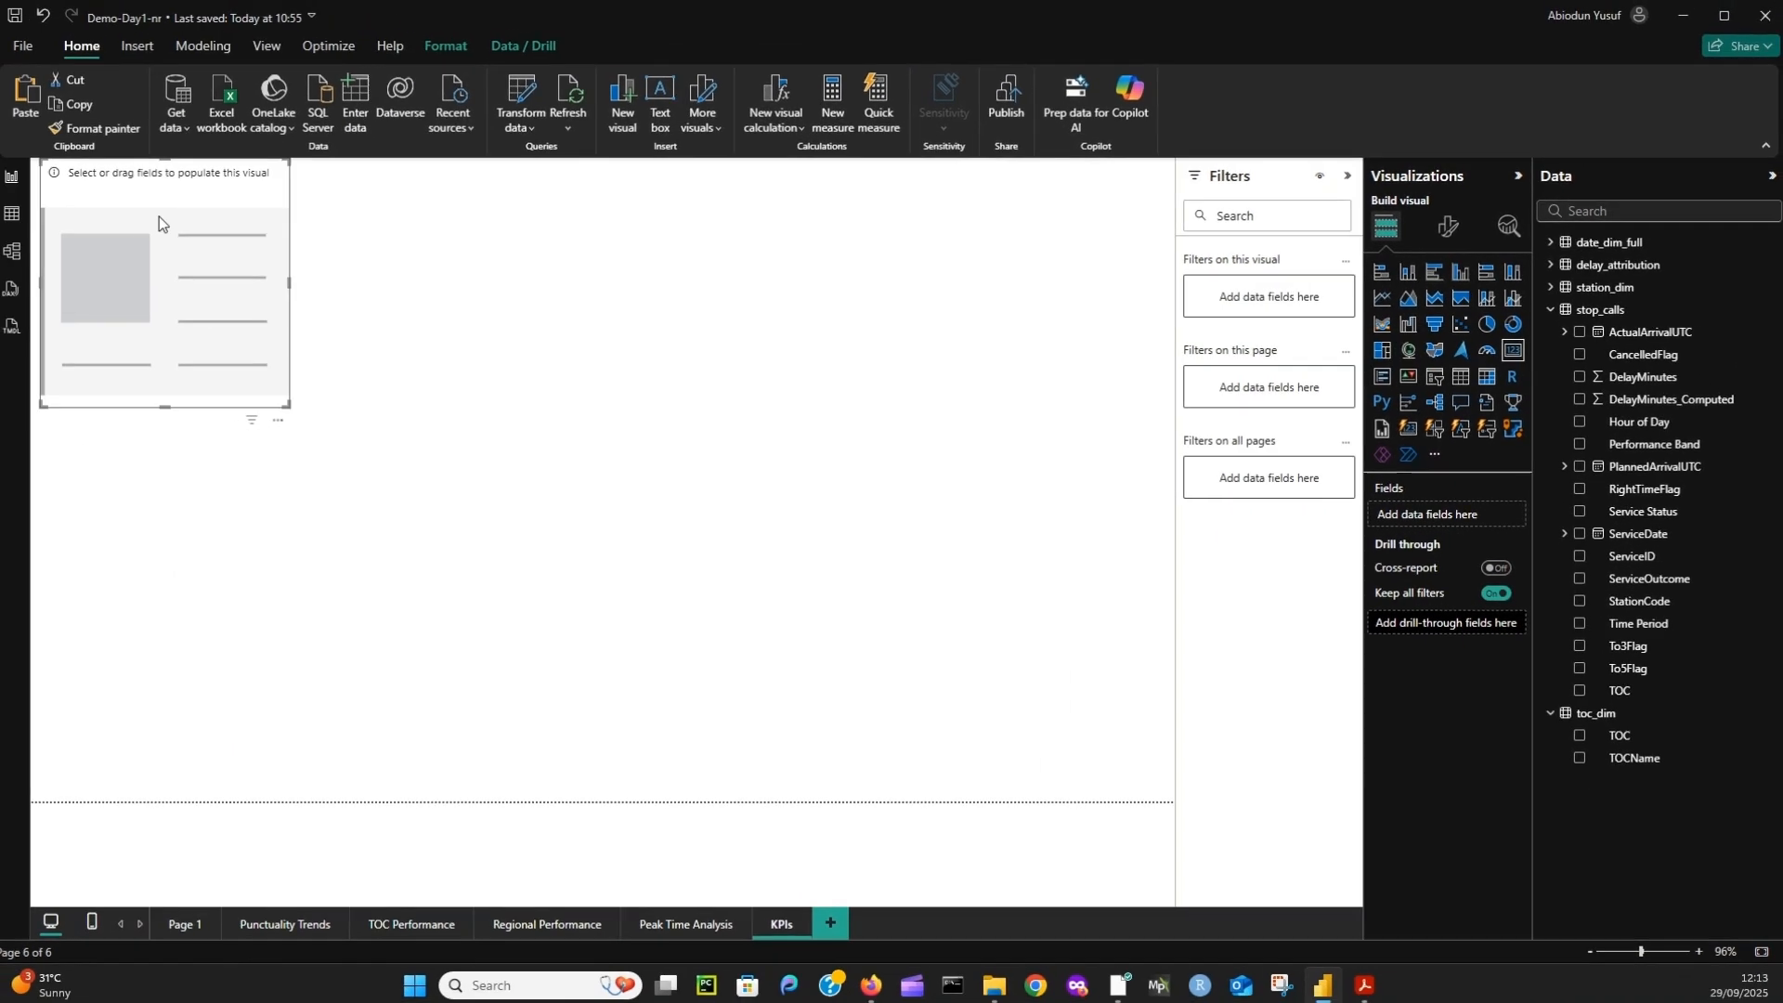
drag(161, 198, 235, 322)
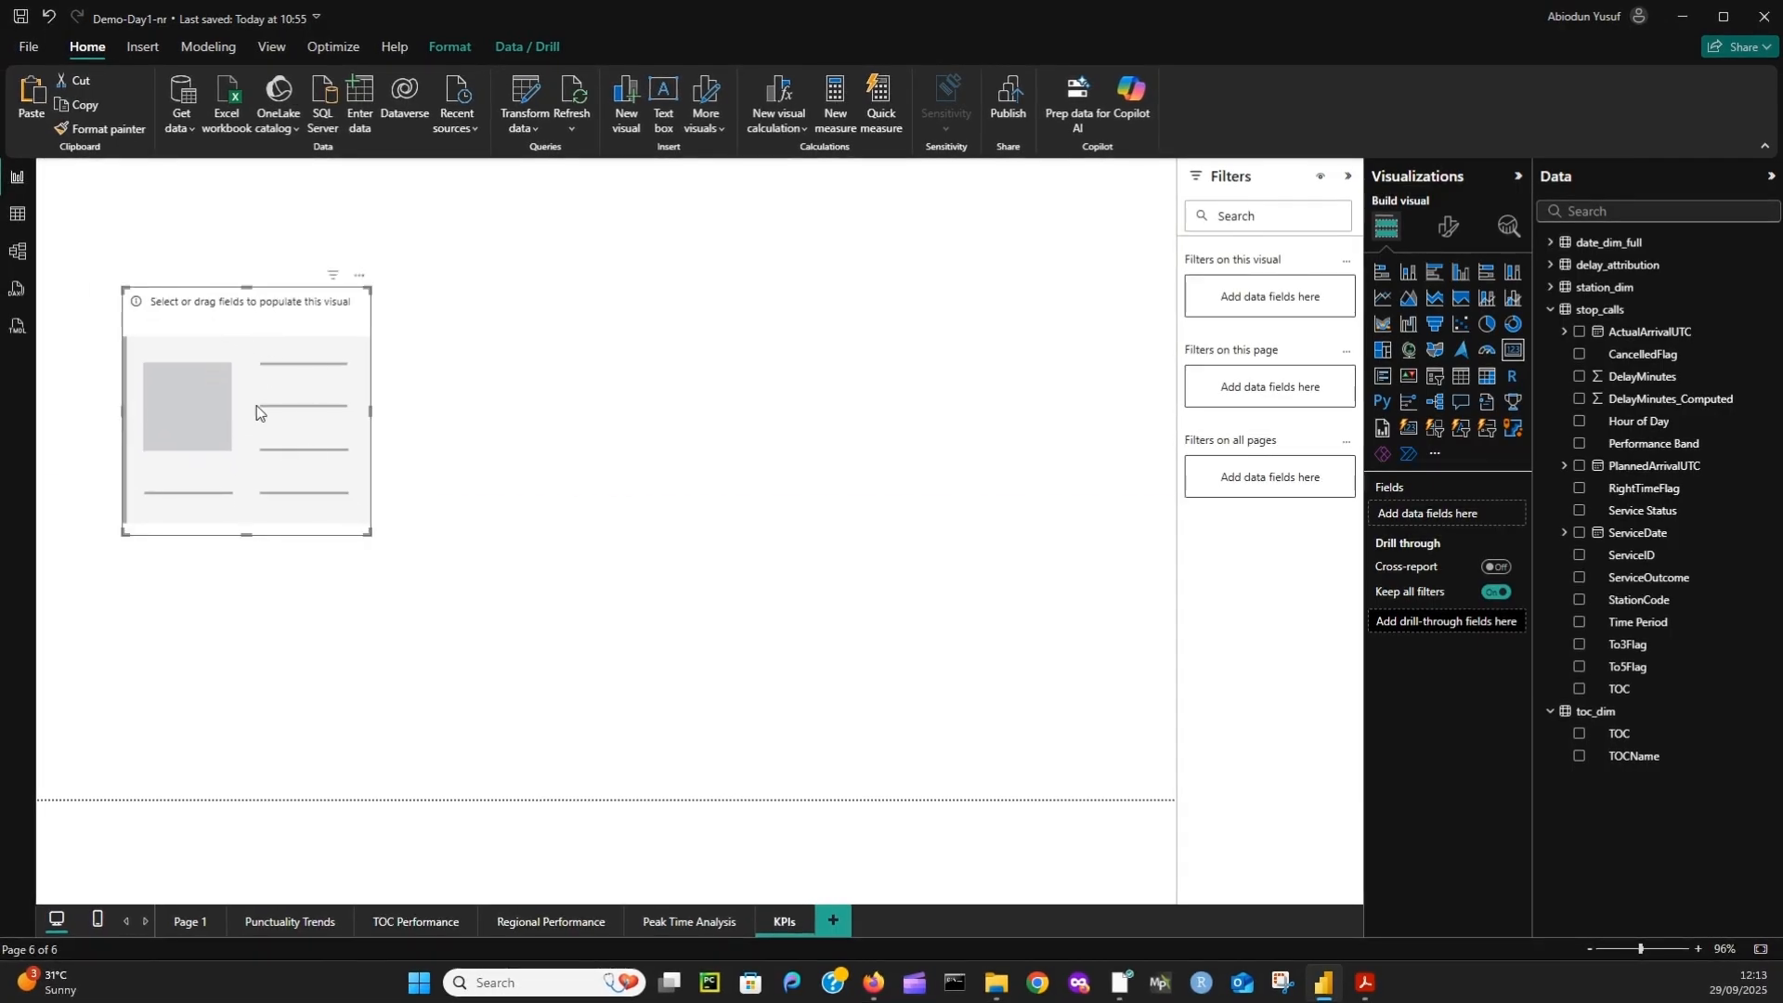
drag(369, 545, 343, 448)
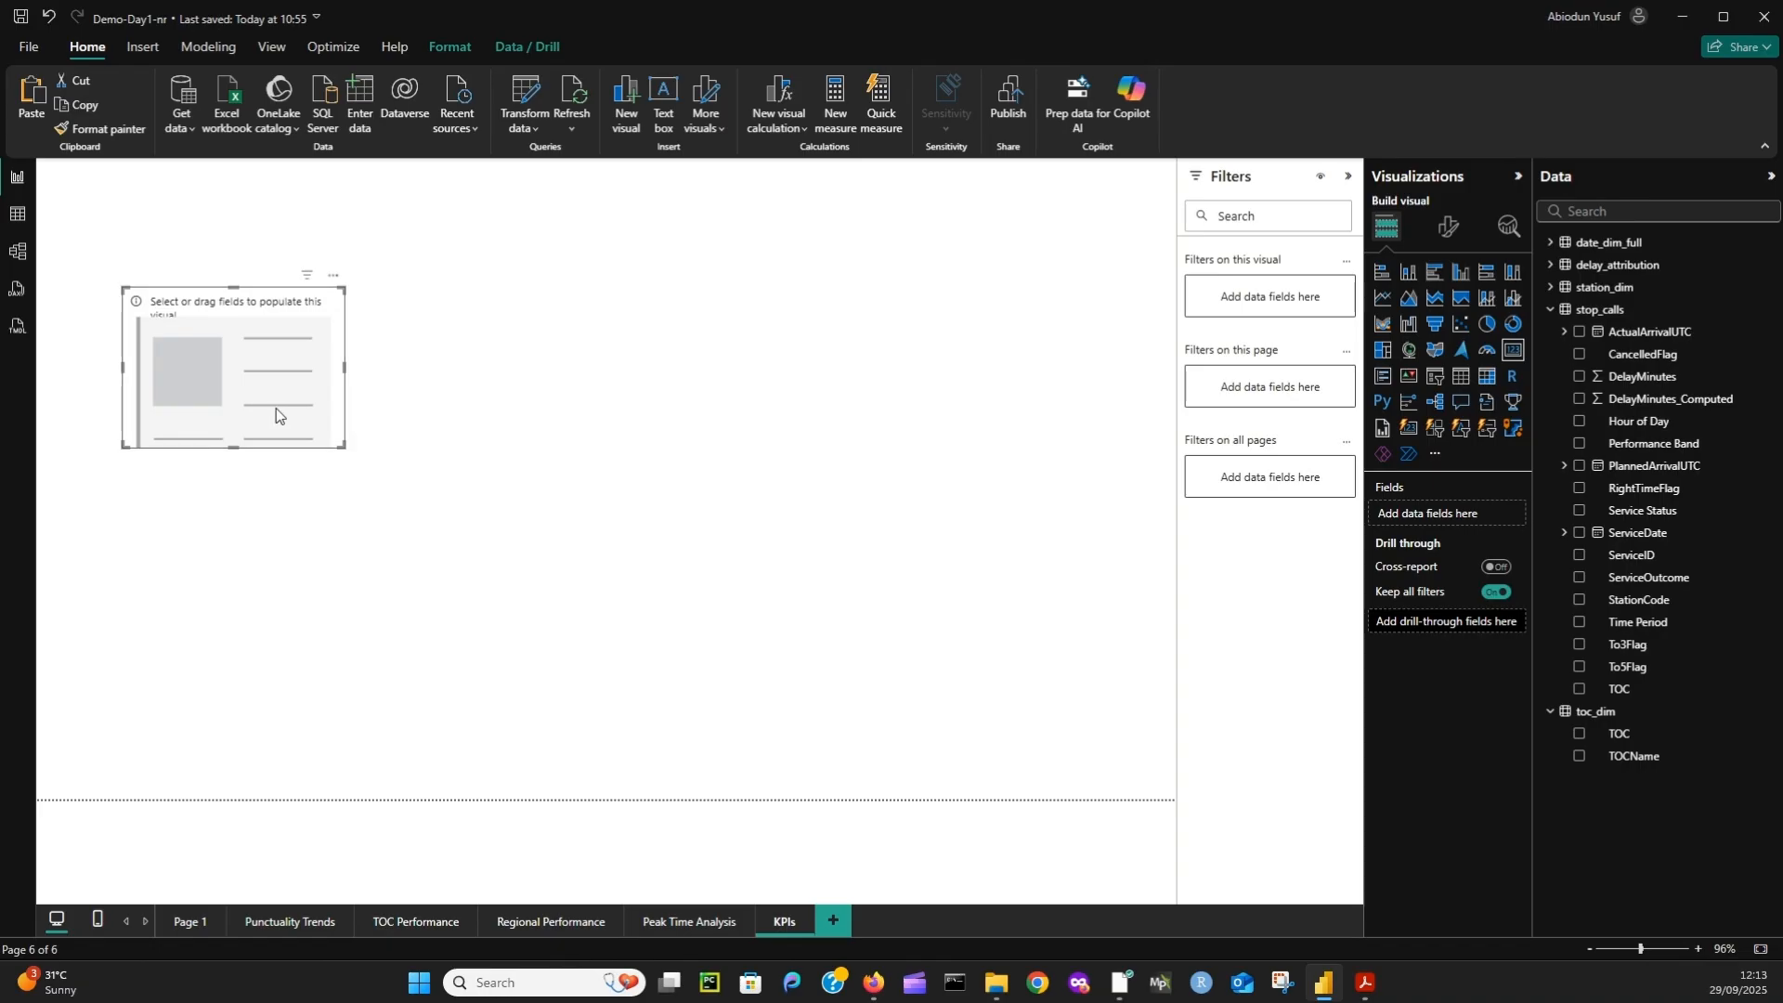
- Show the average of DelayMinutes_Computed in the card and widen the card to fit its label
click(1578, 401)
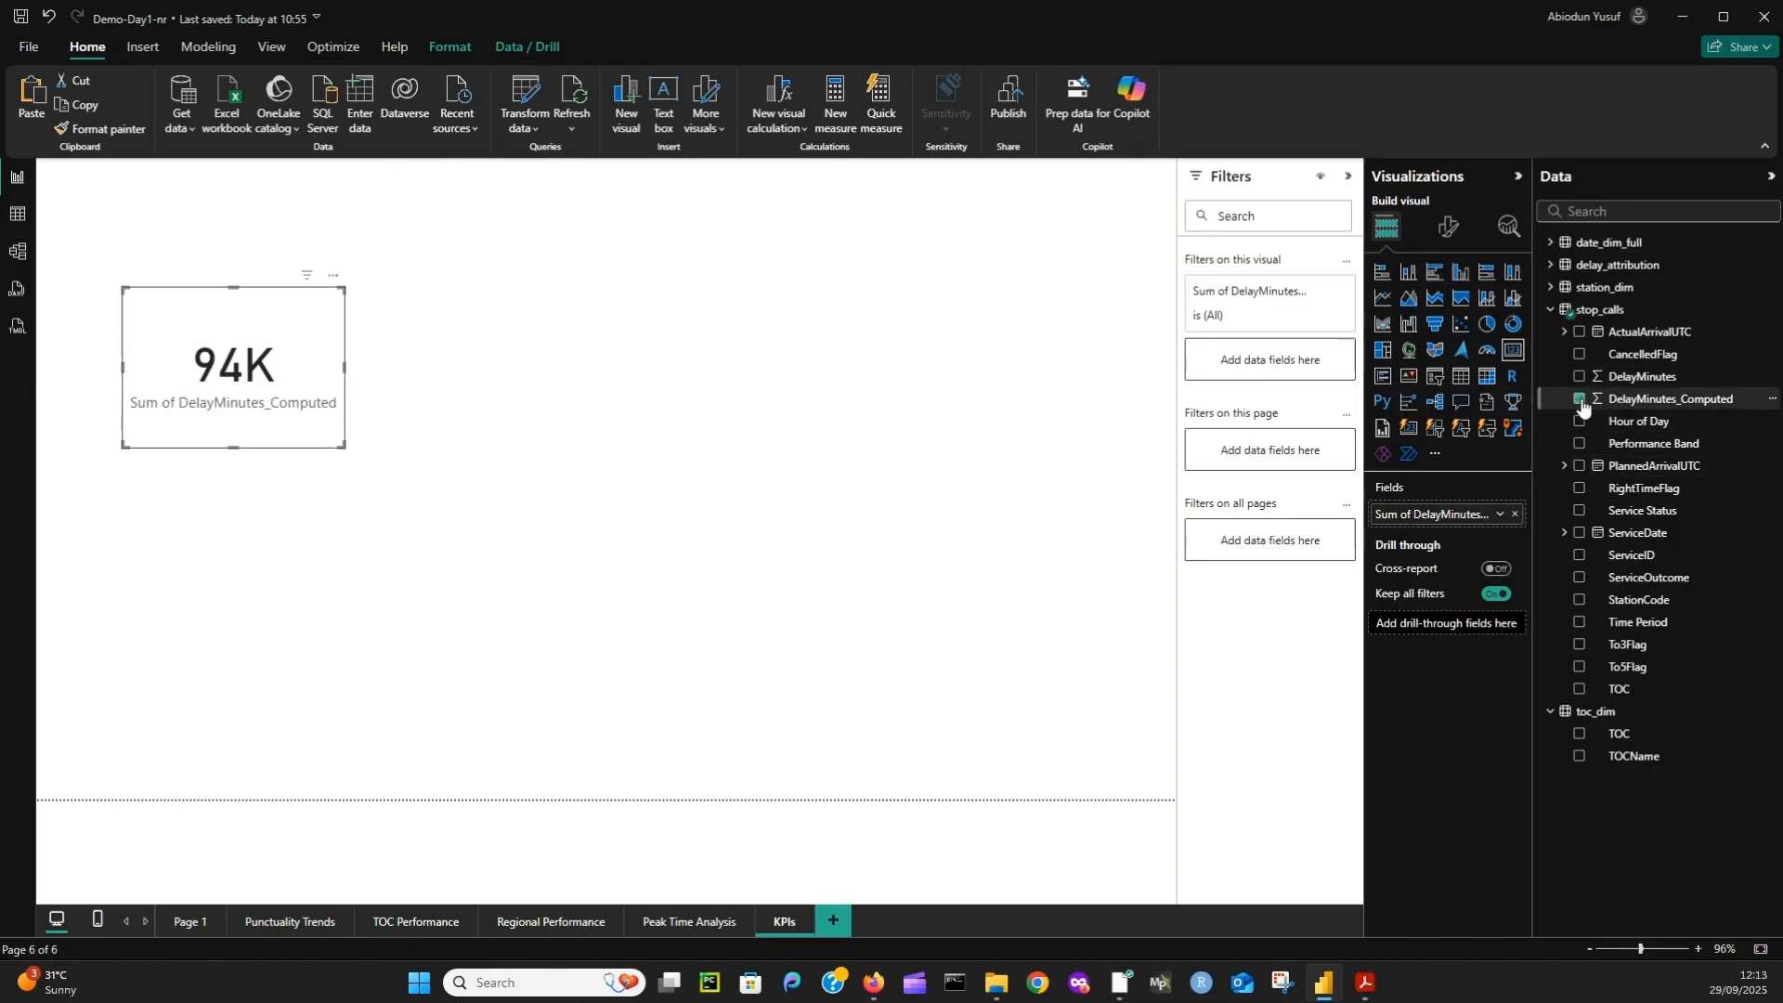
click(1499, 516)
click(1570, 599)
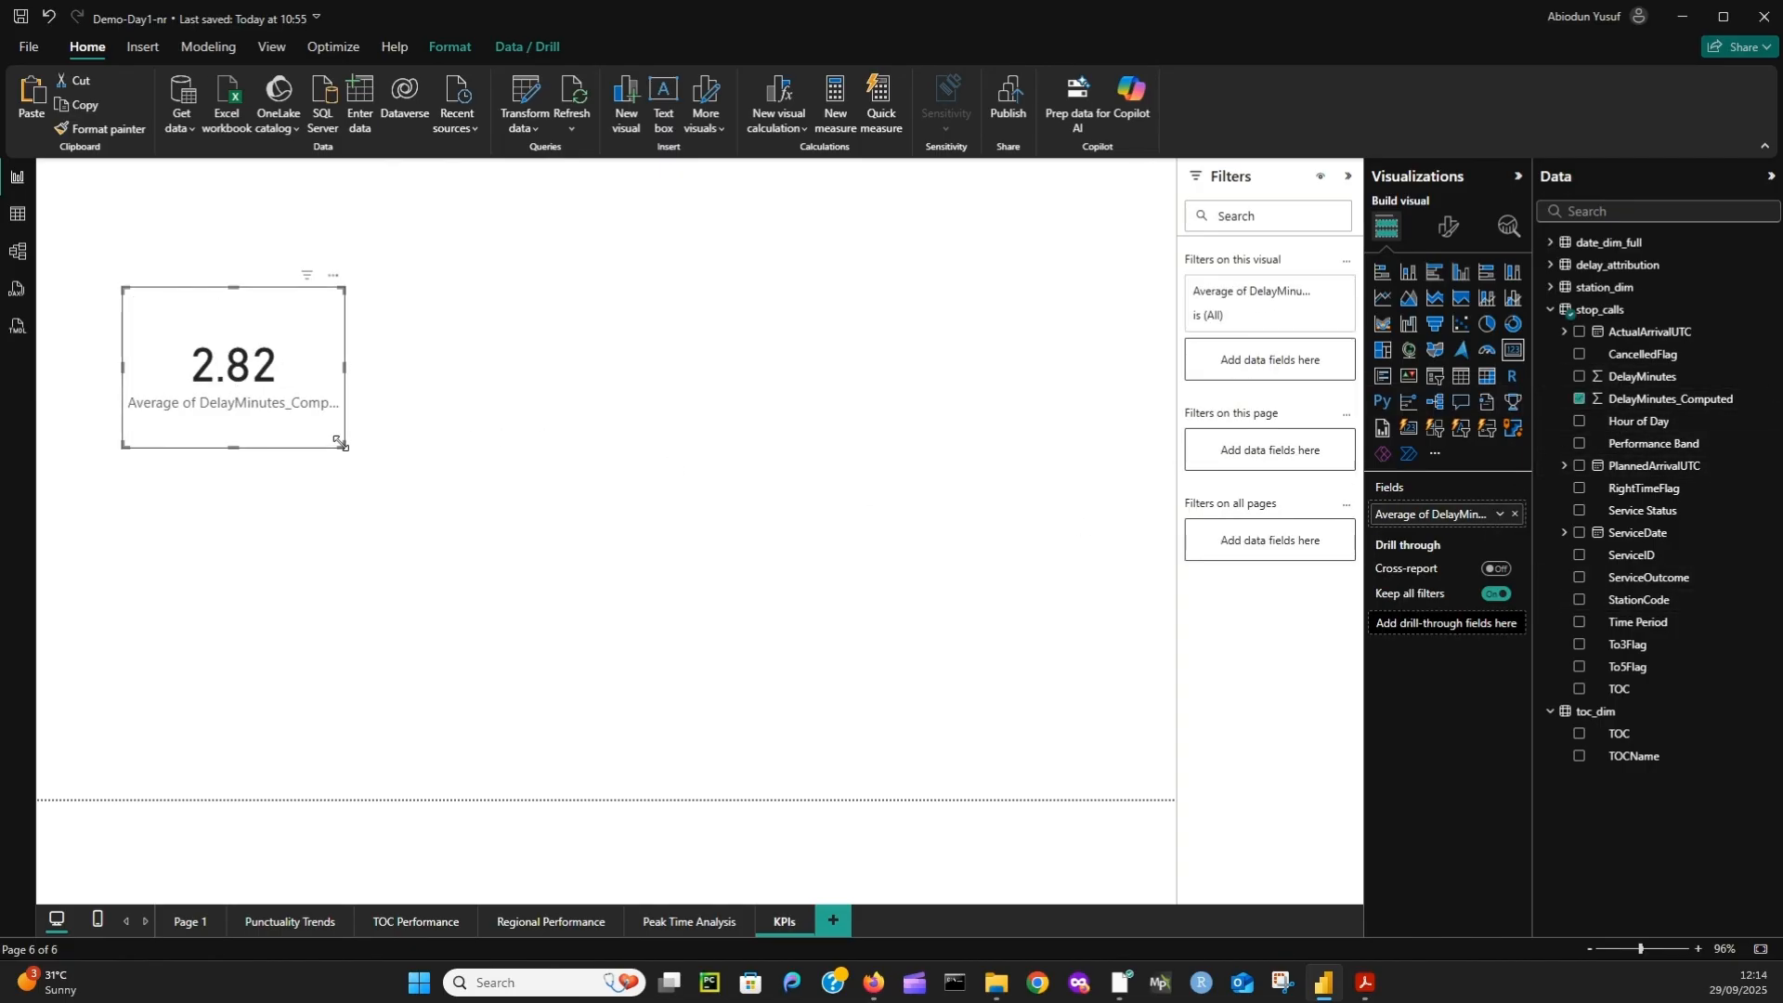
drag(340, 443, 428, 438)
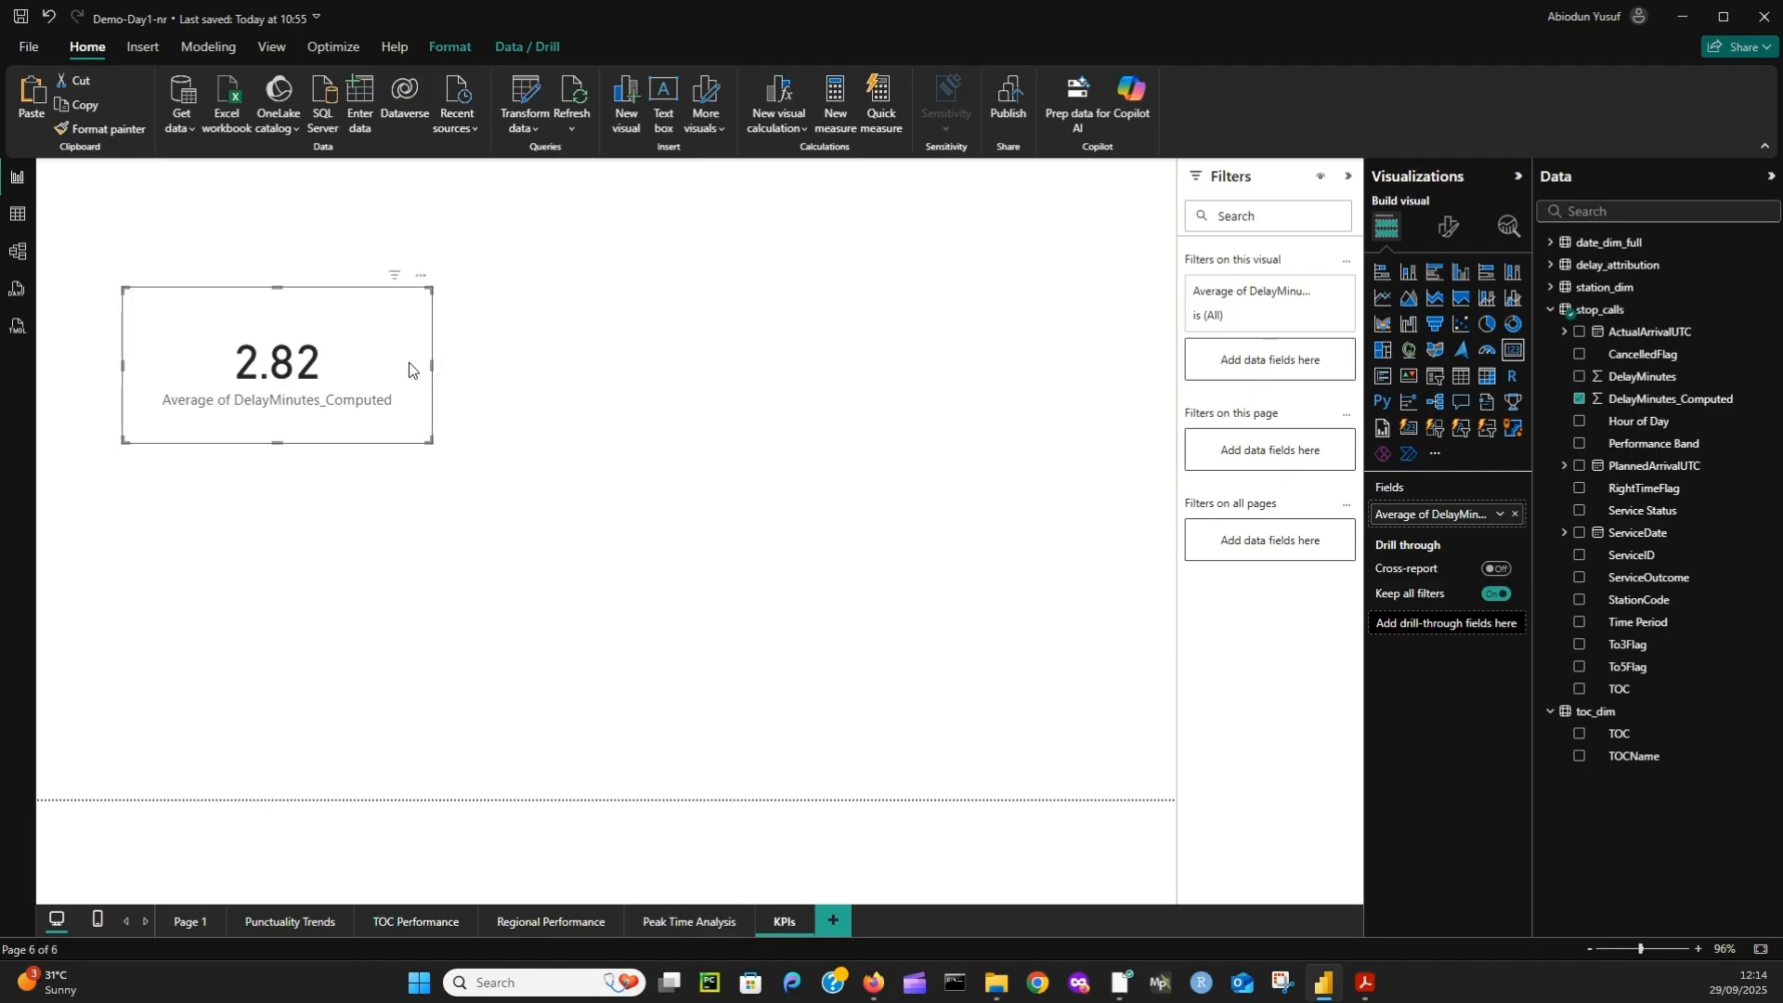
- Set the font size of the card's callout value to 30
click(1448, 232)
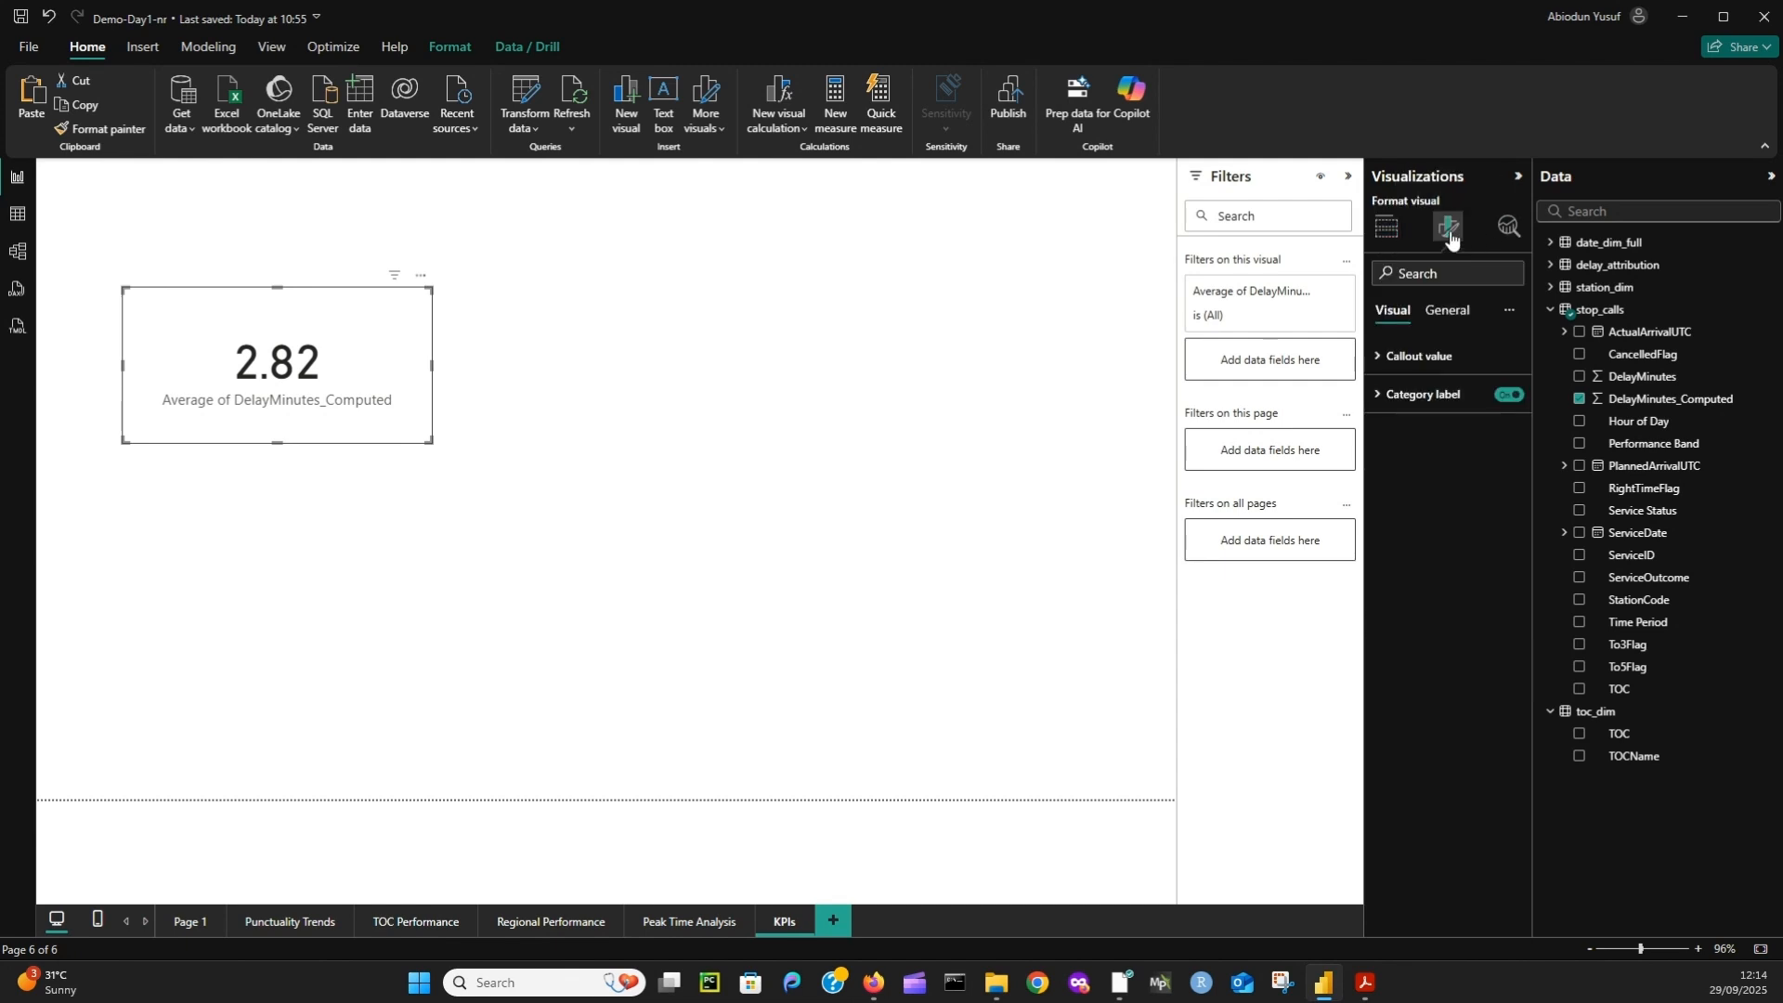
click(1439, 362)
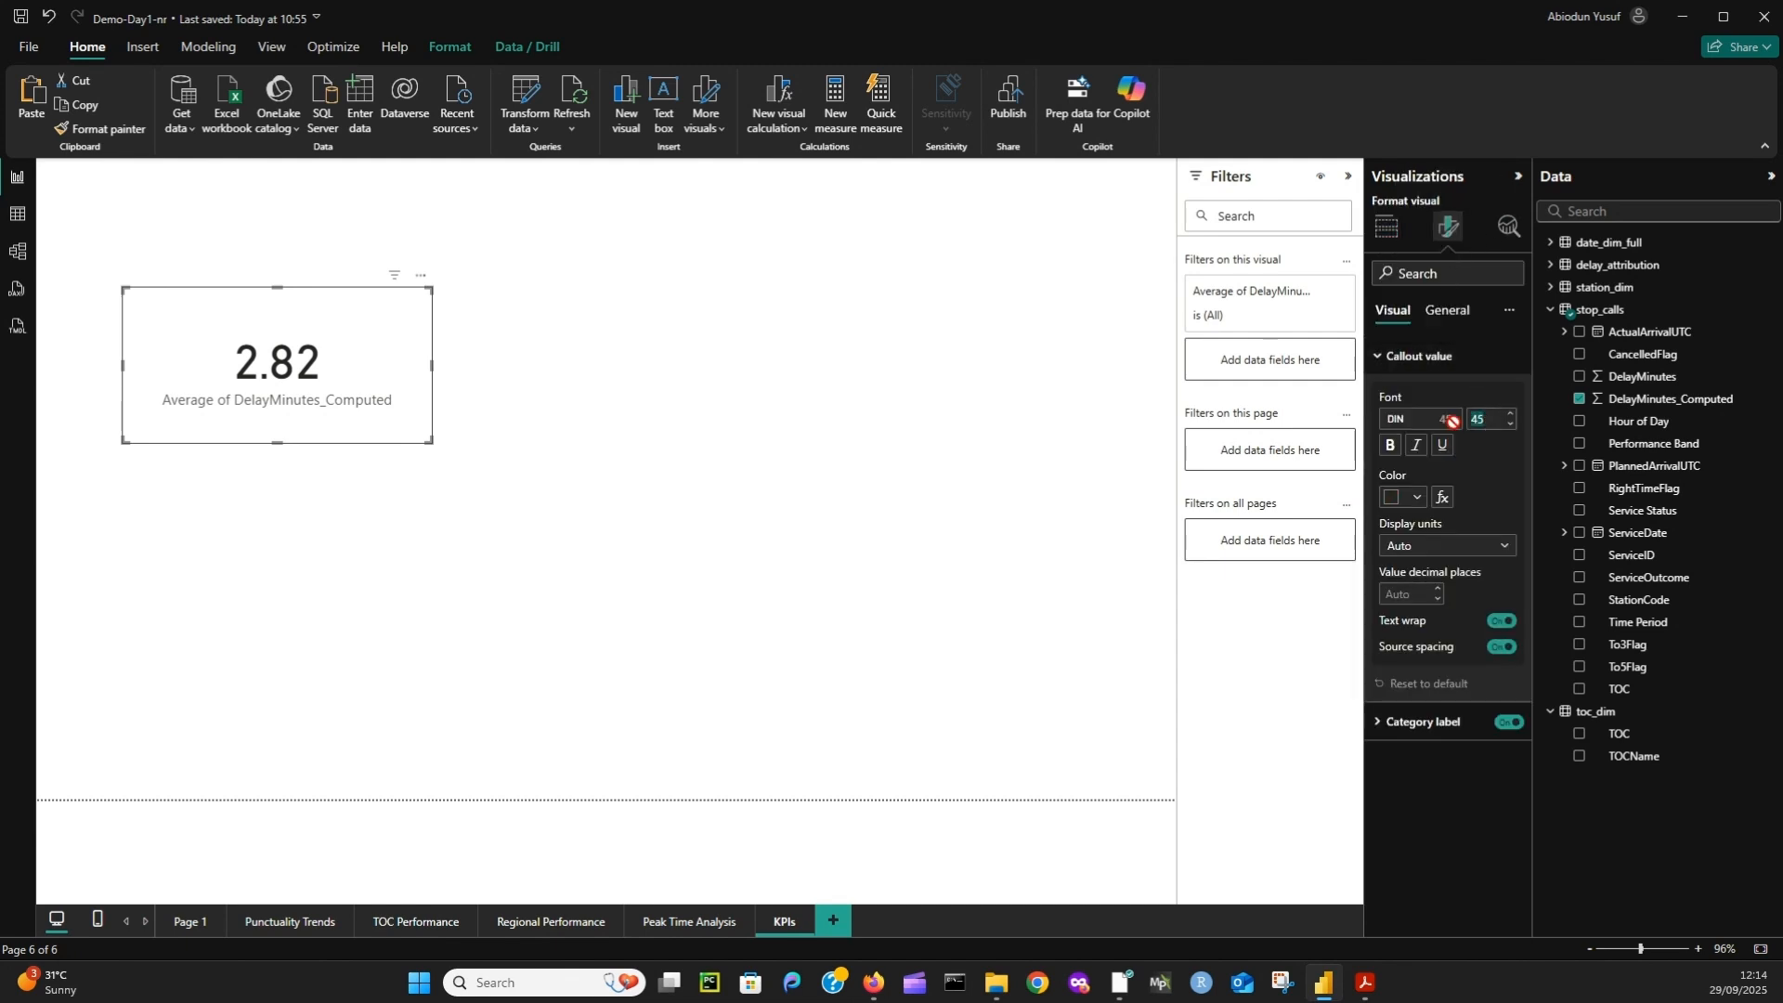
text(0)
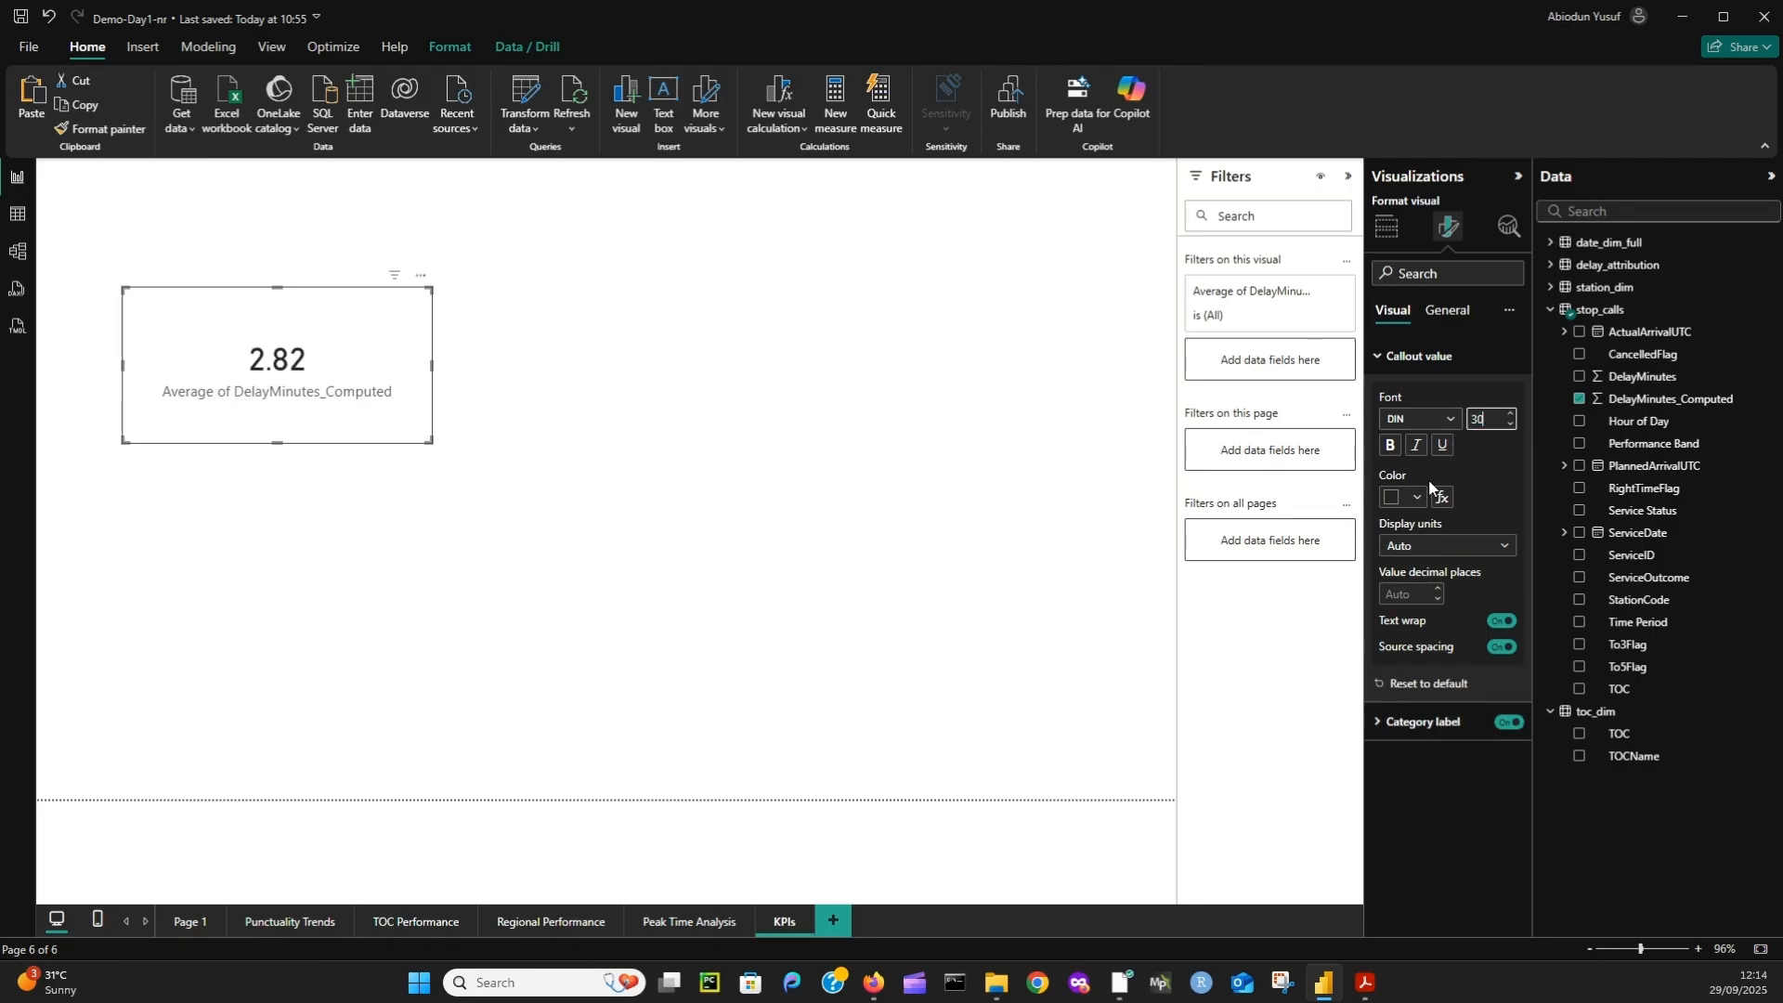
- Make the card's category label bold at font size 10, and reduce the card's width and height
click(1402, 723)
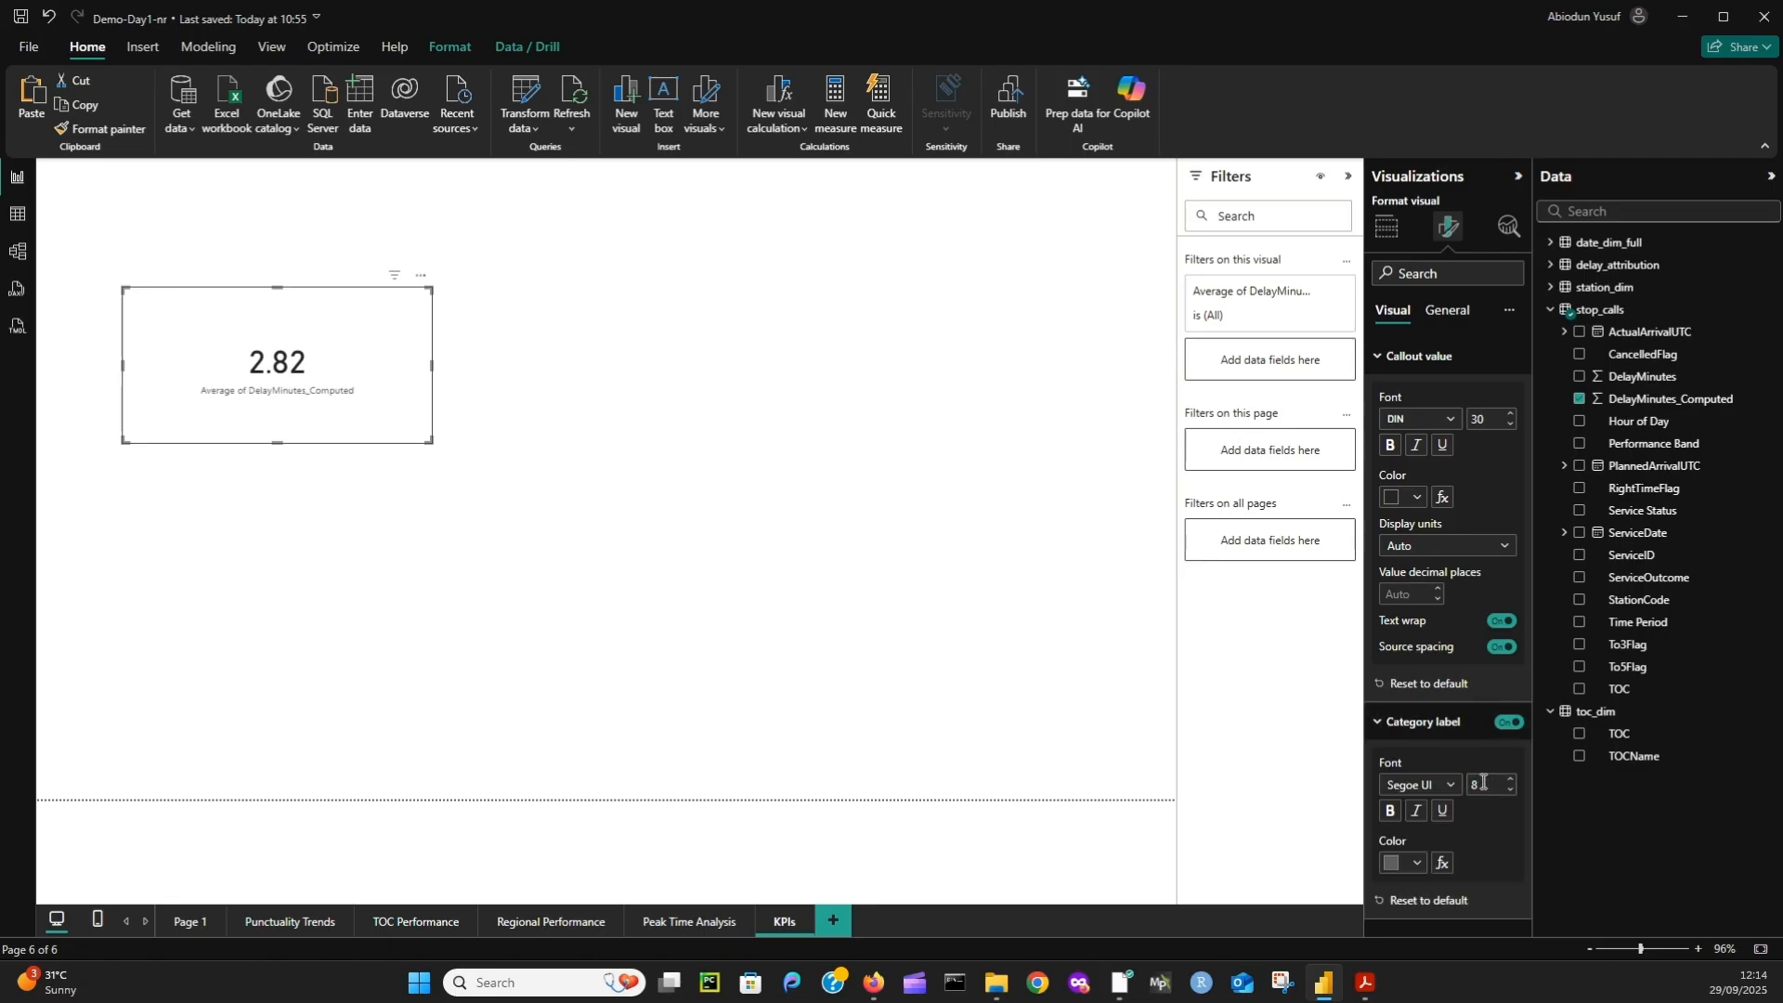
click(1392, 813)
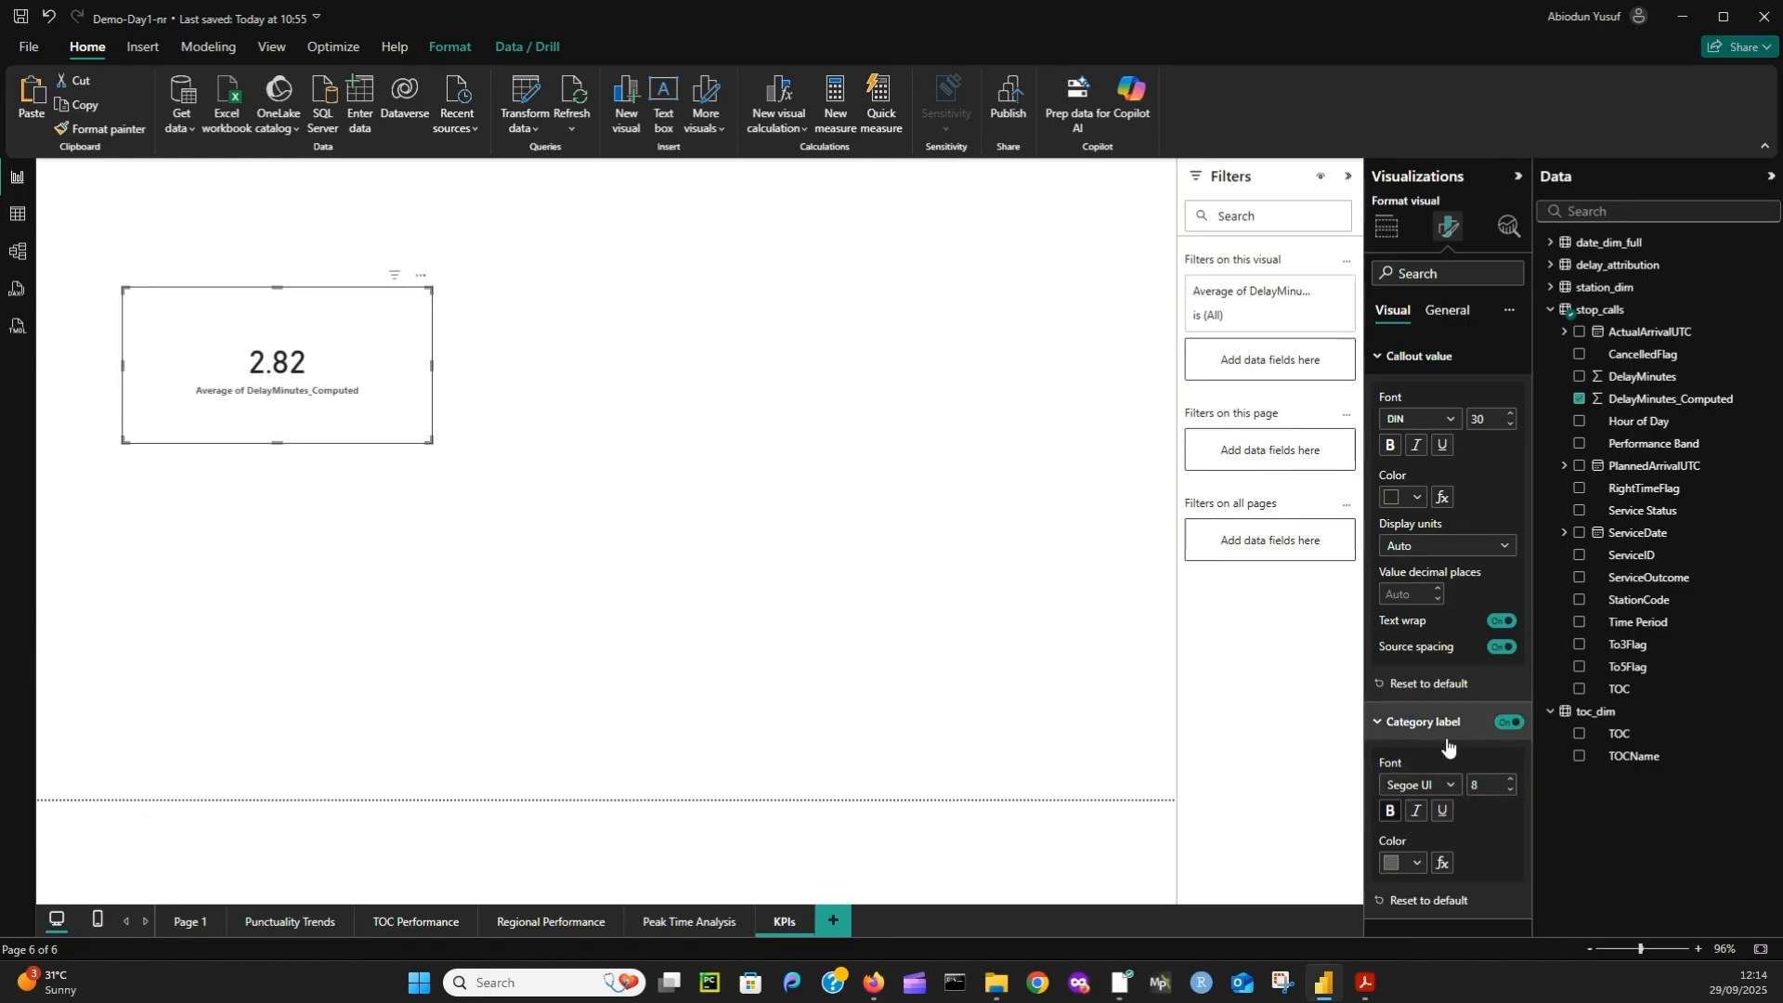
click(1481, 783)
text(10)
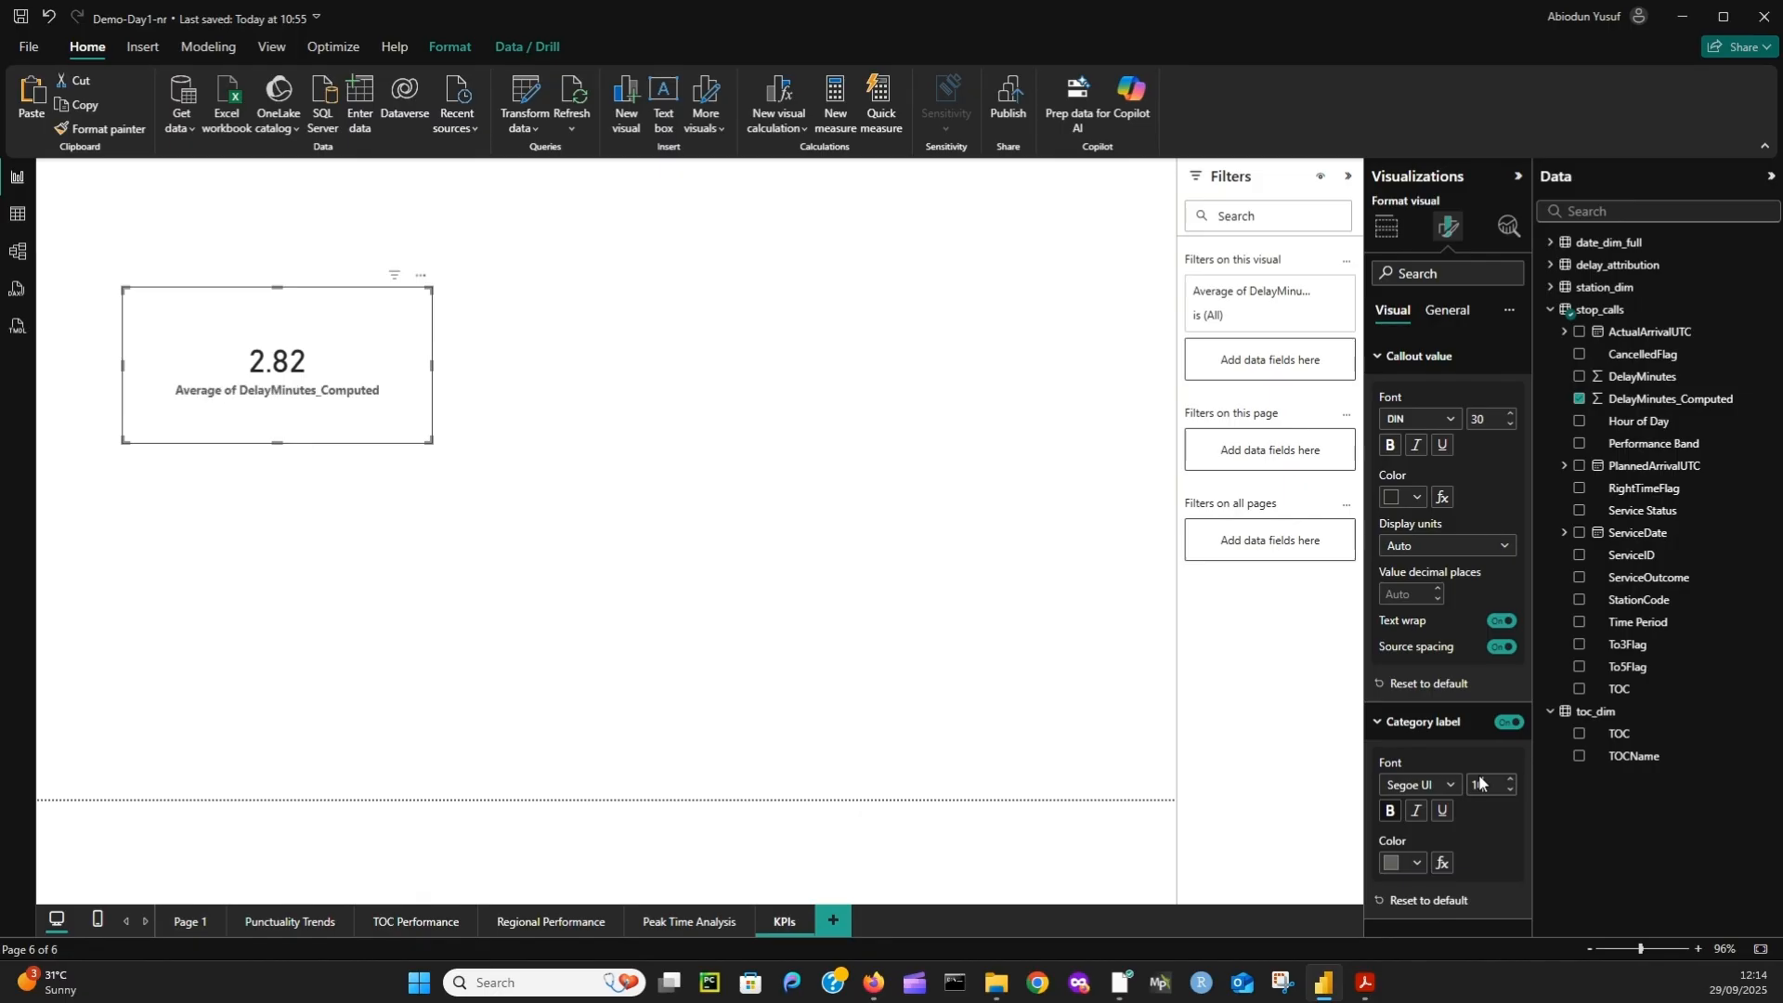
drag(430, 442, 311, 414)
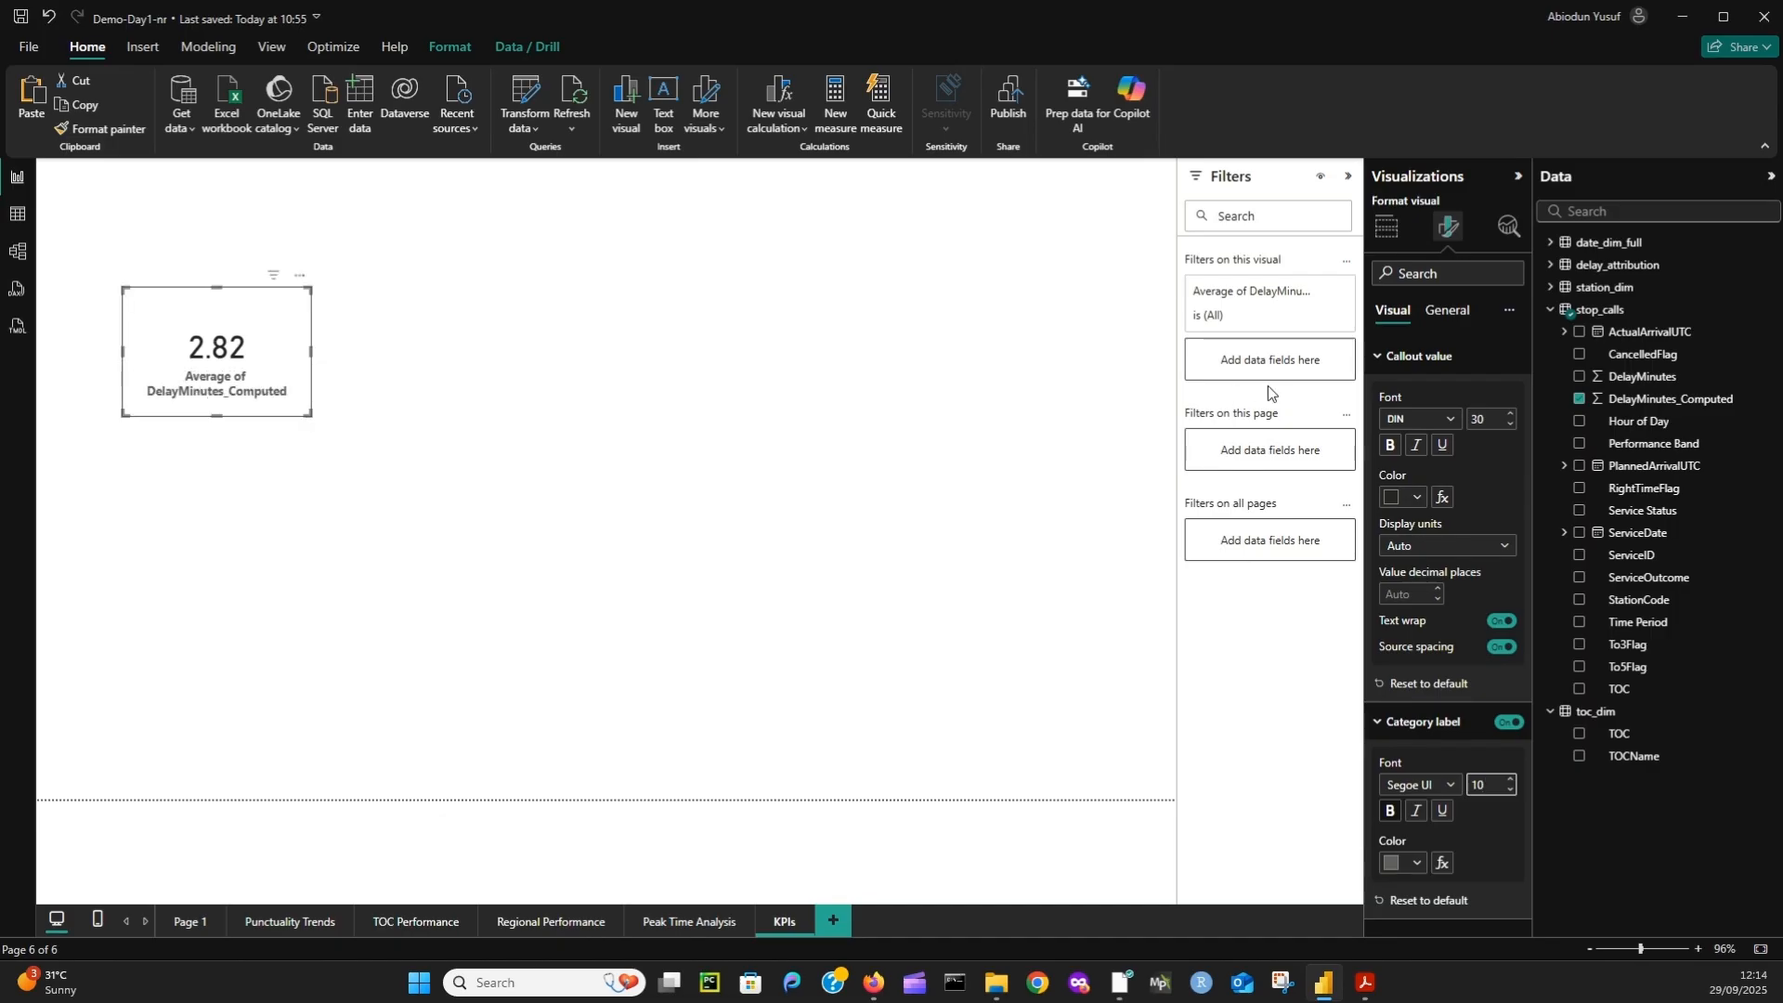
- Make the card's callout value bold and colour it dark blue
click(1390, 445)
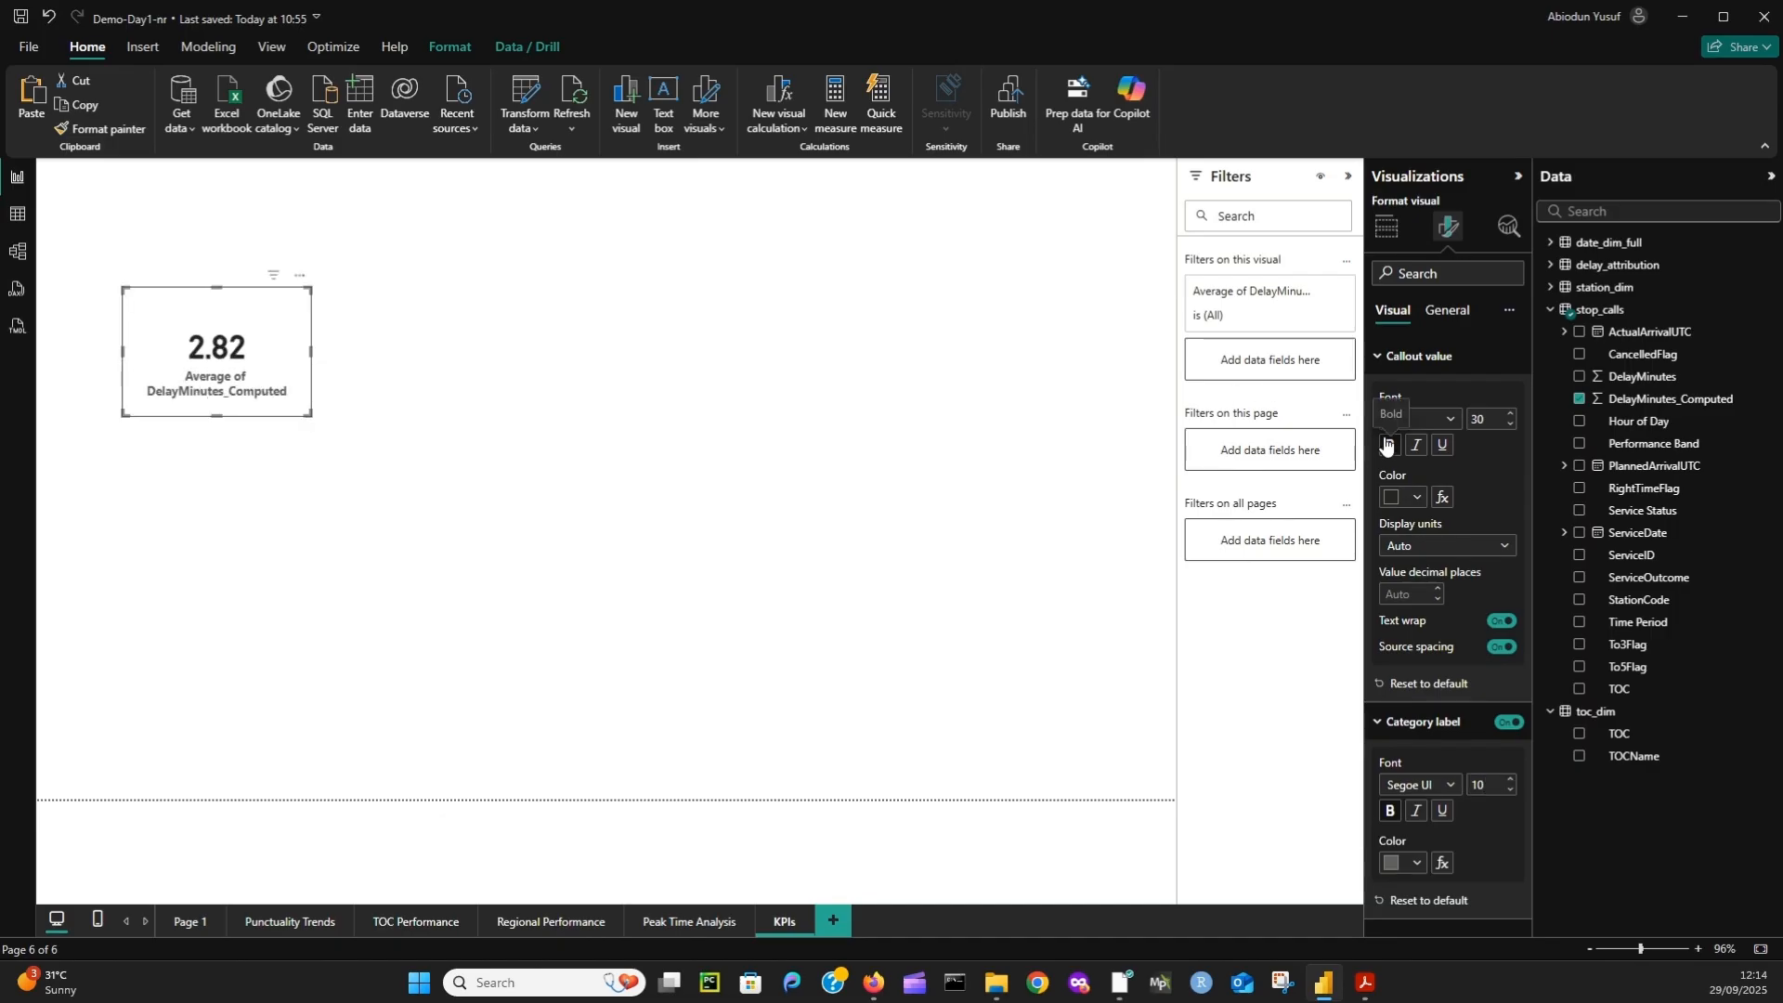
click(1418, 499)
click(1482, 716)
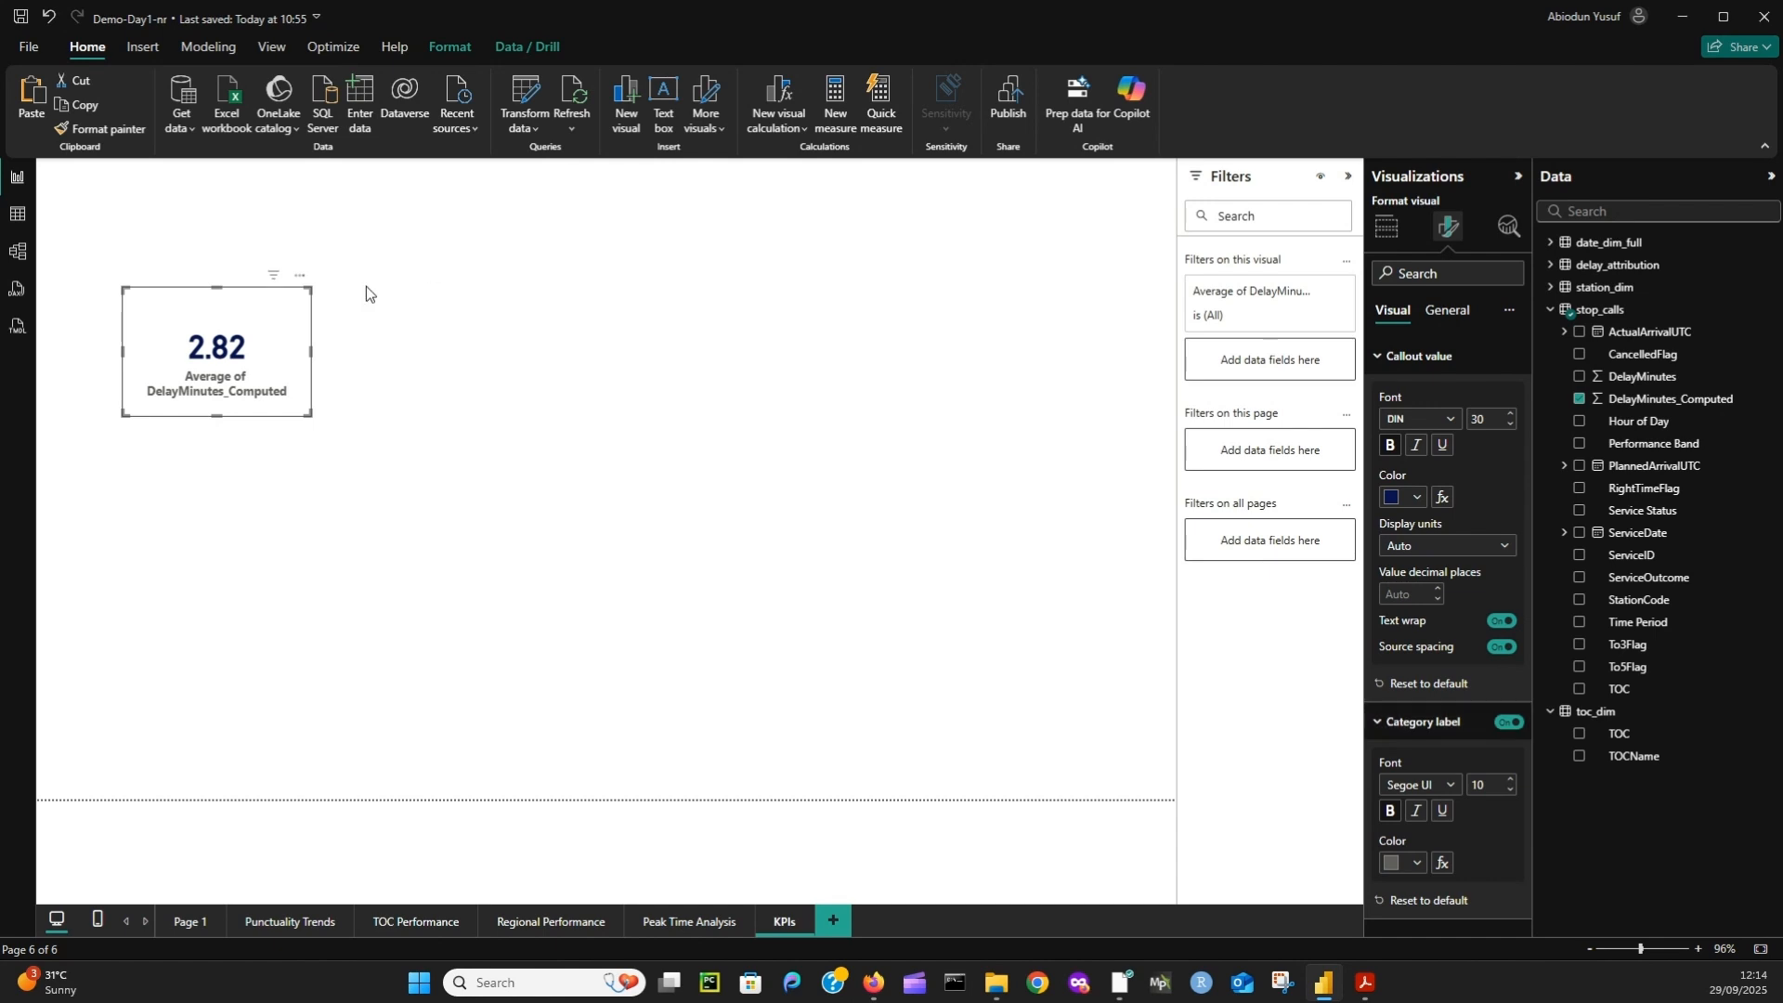
- Turn on the card's visual border with 4 px rounded corners
click(1445, 313)
click(1442, 433)
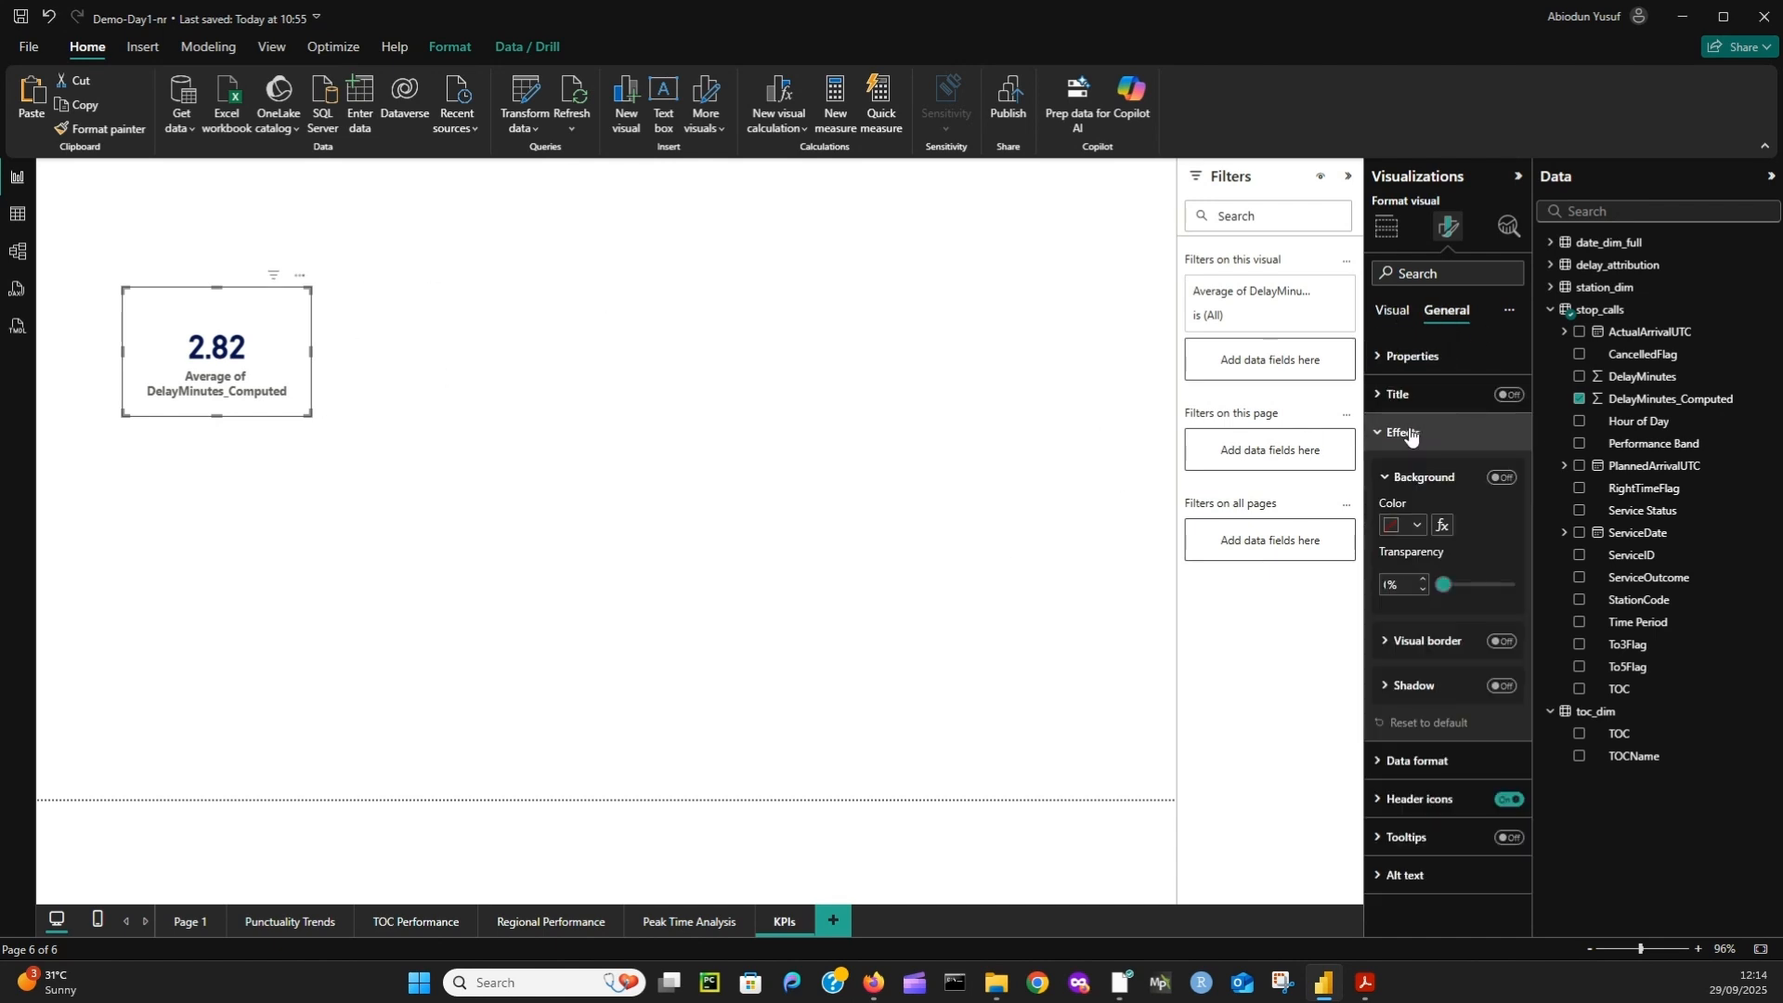
click(1503, 643)
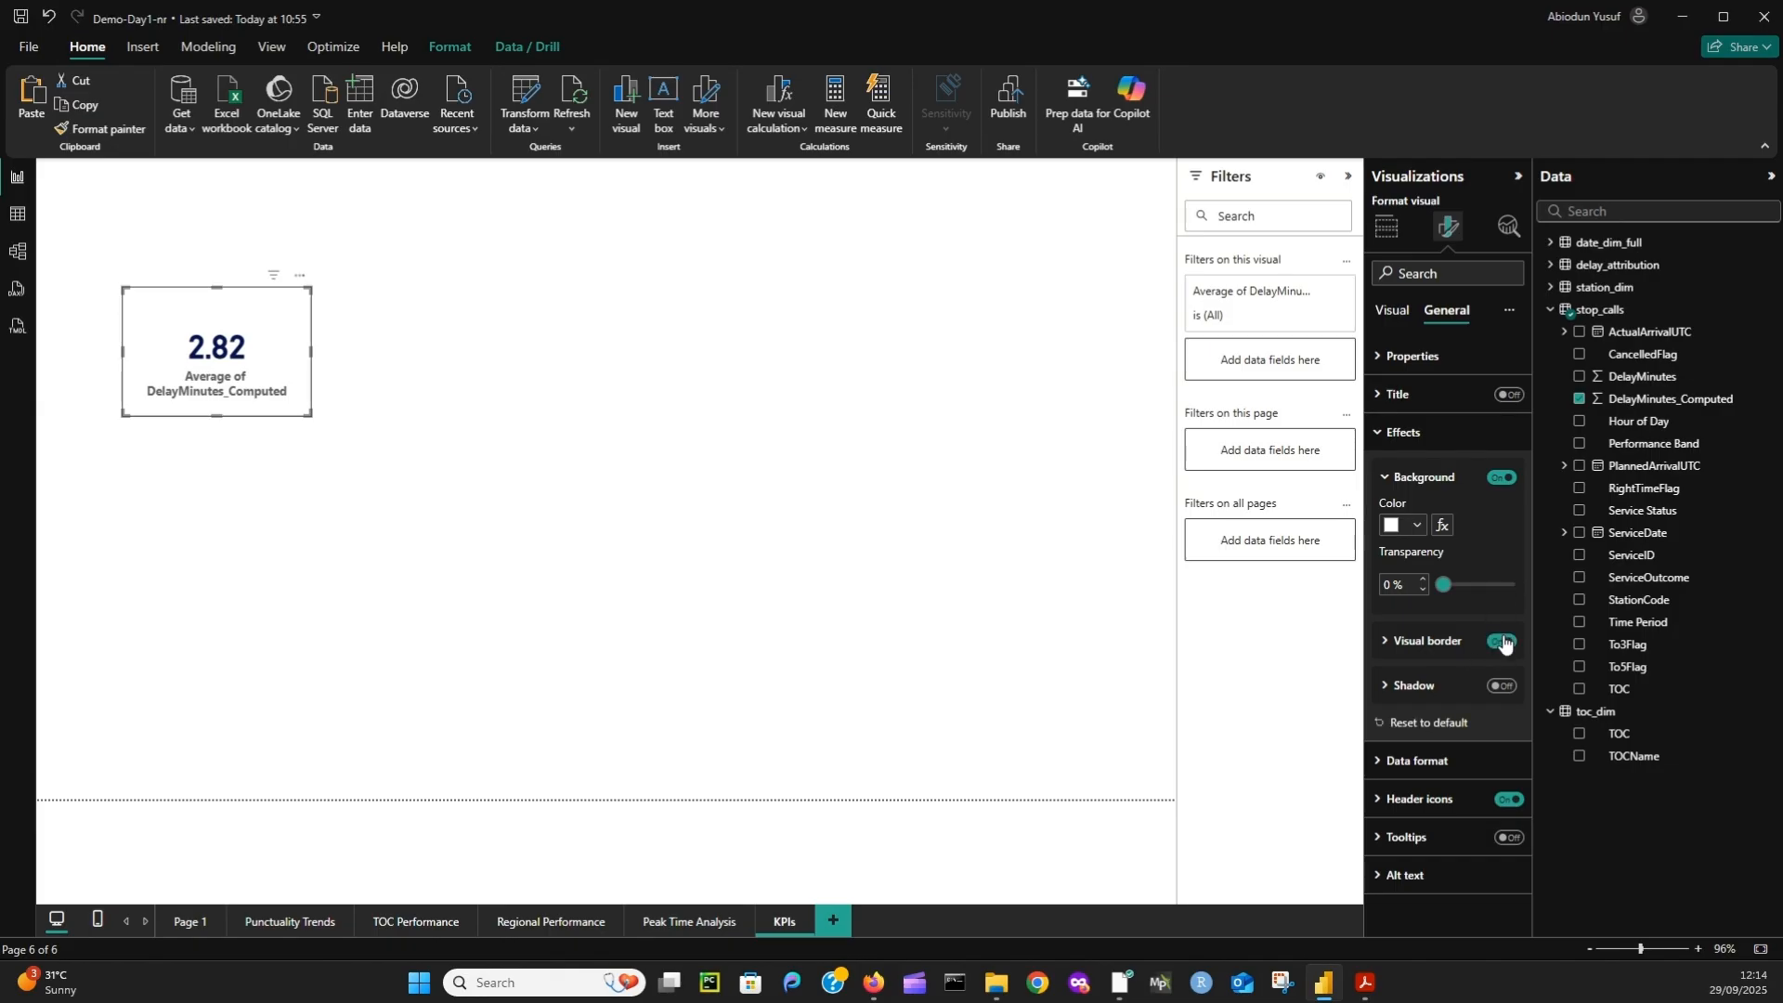
click(1388, 650)
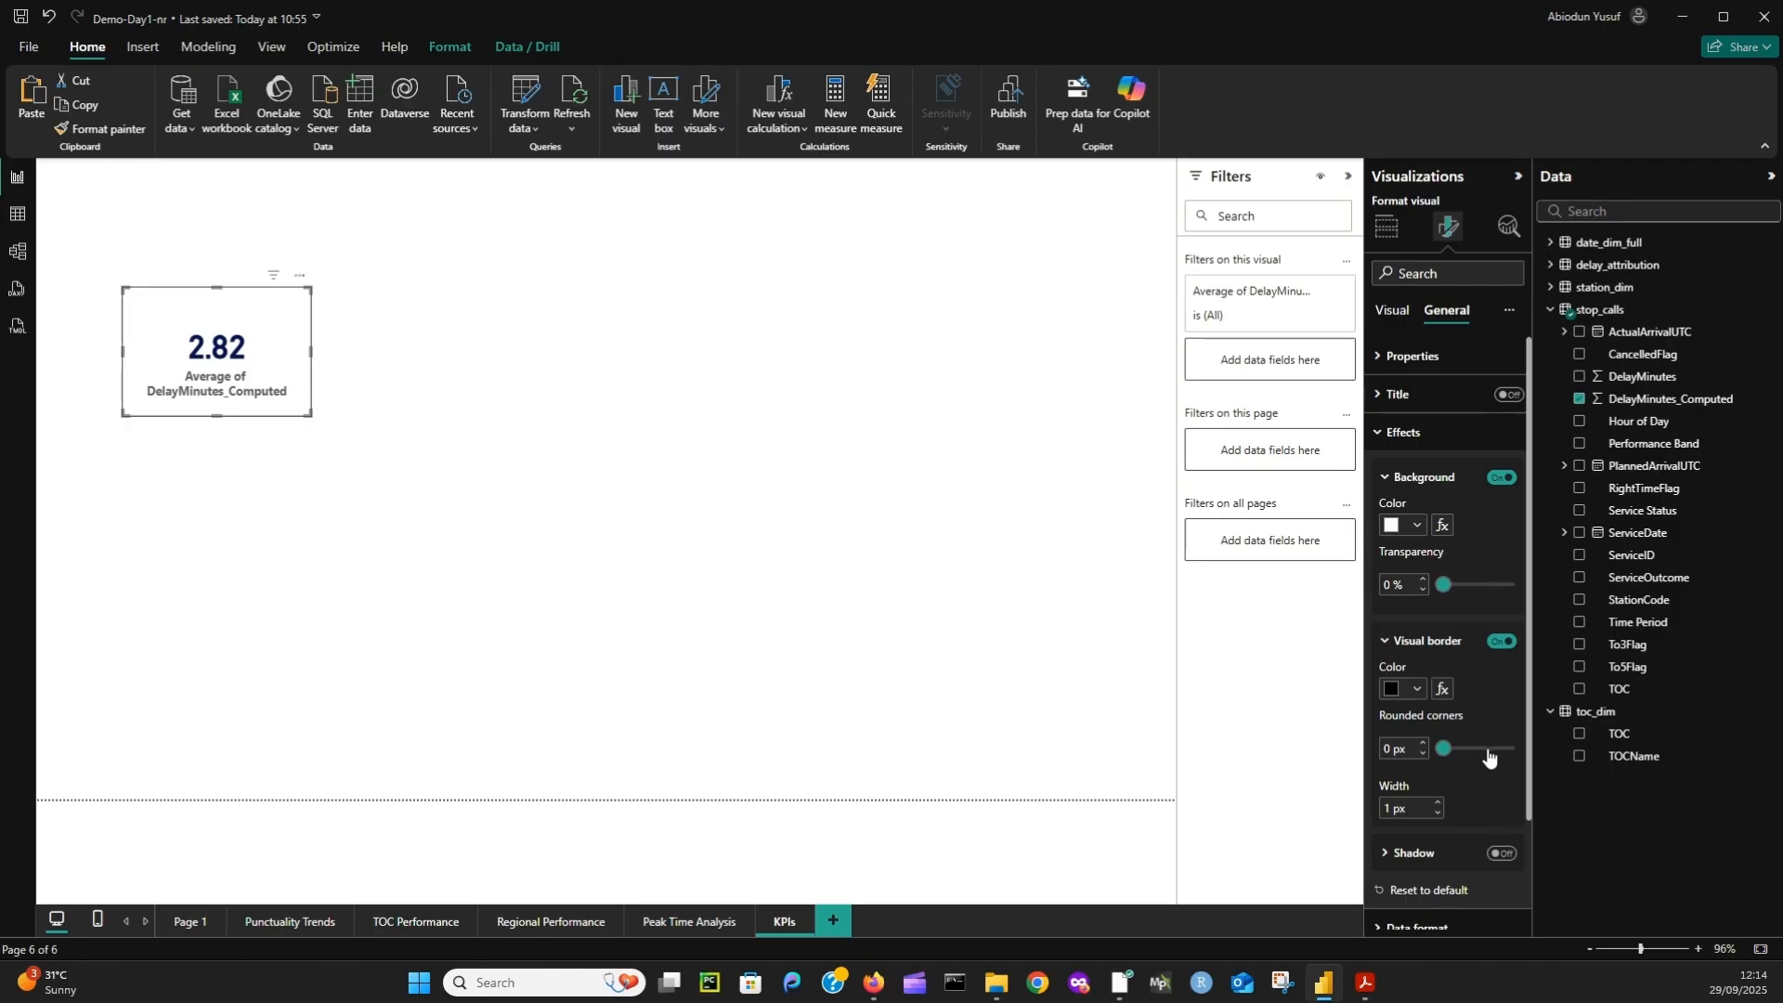
click(1424, 743)
click(1423, 743)
click(1424, 743)
click(1424, 743)
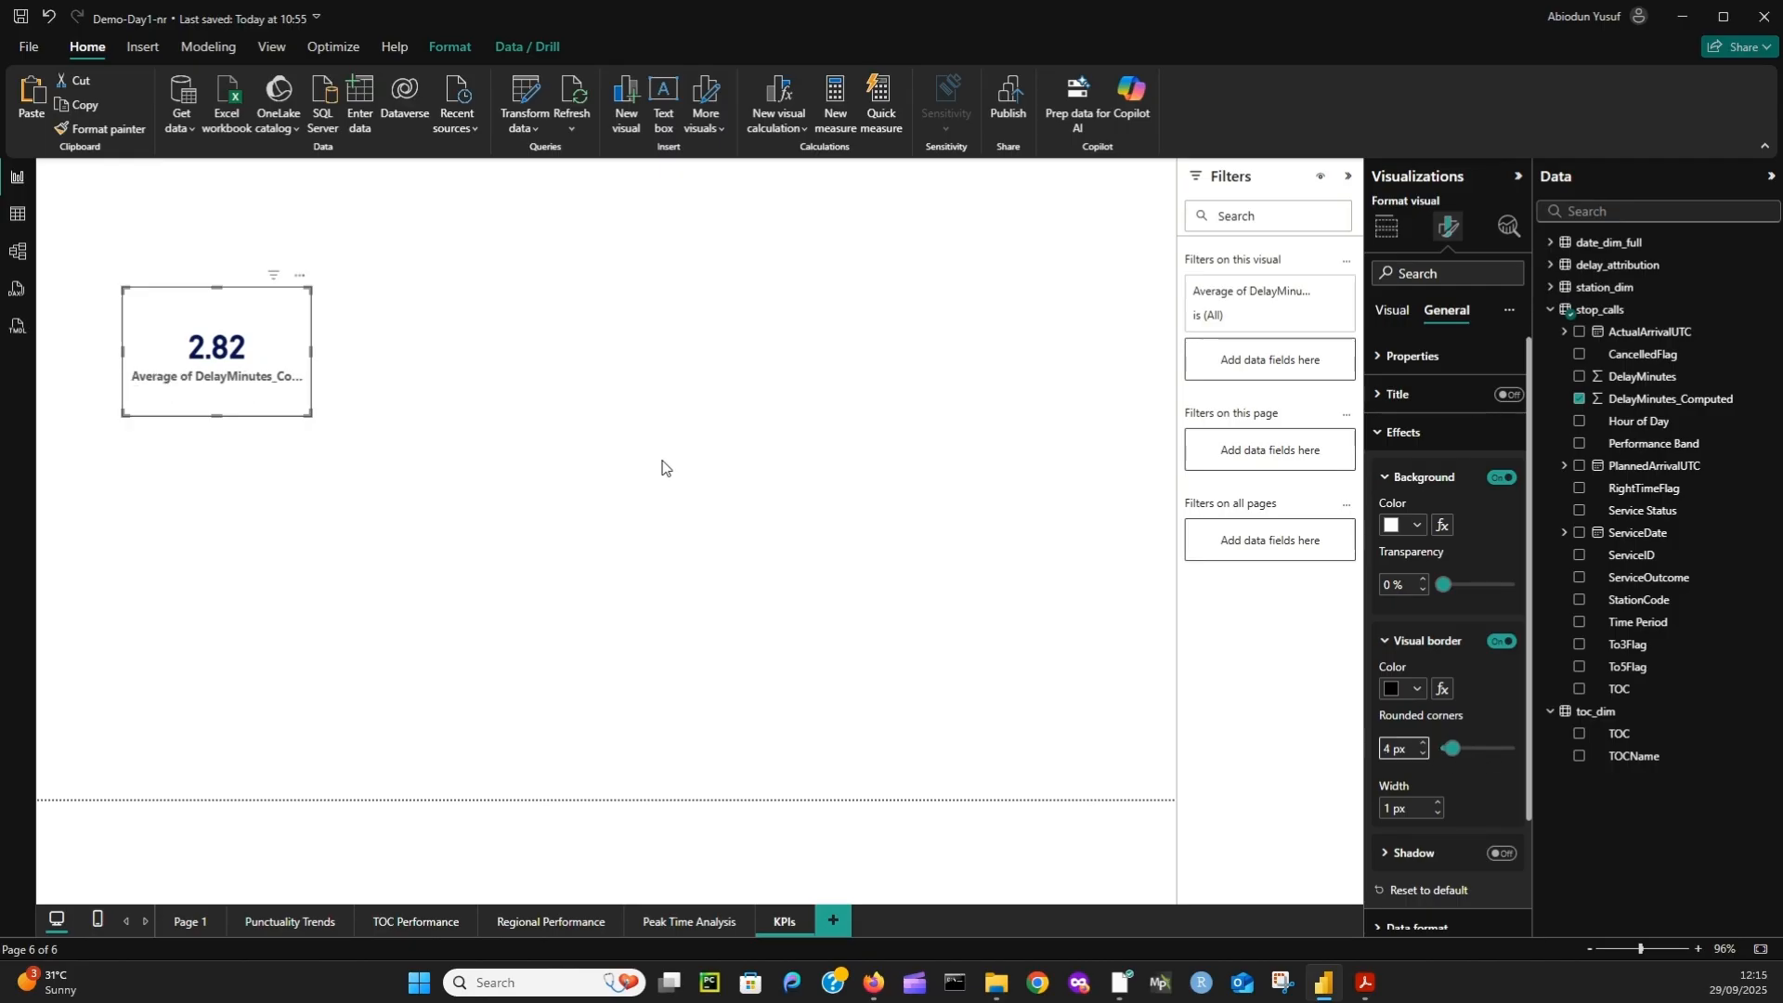
click(365, 399)
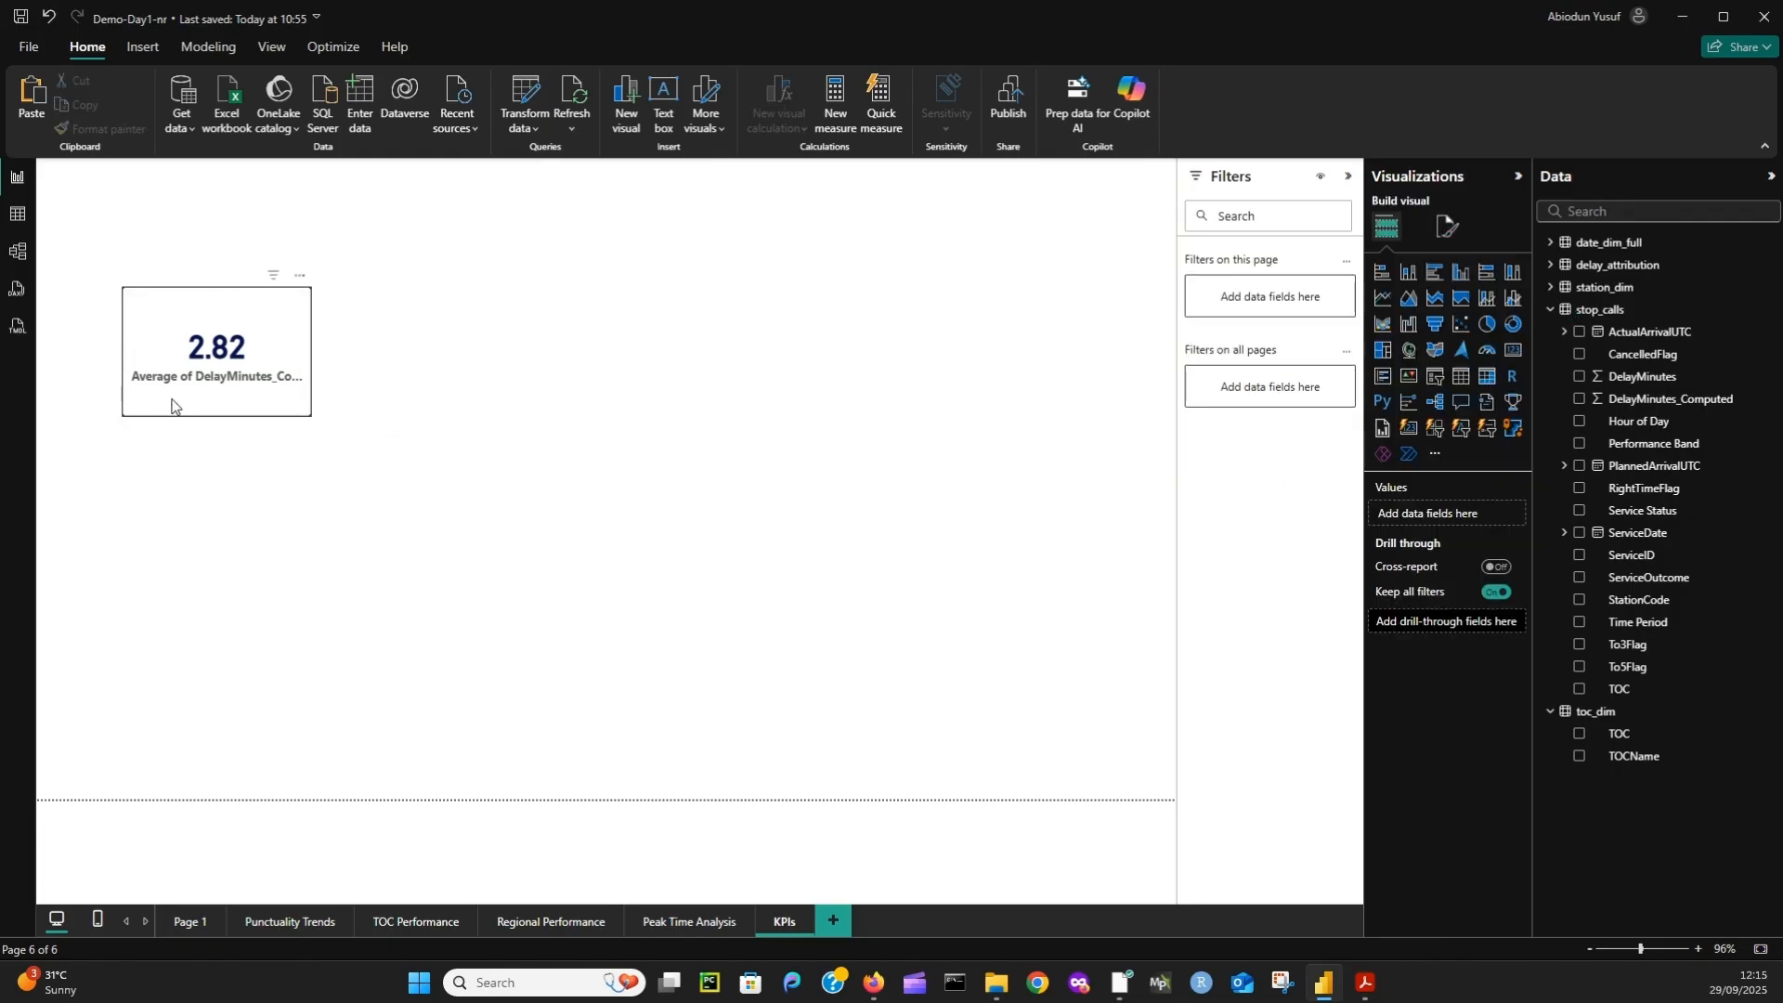
- Duplicate the average delay card four times on the KPIs page
click(176, 316)
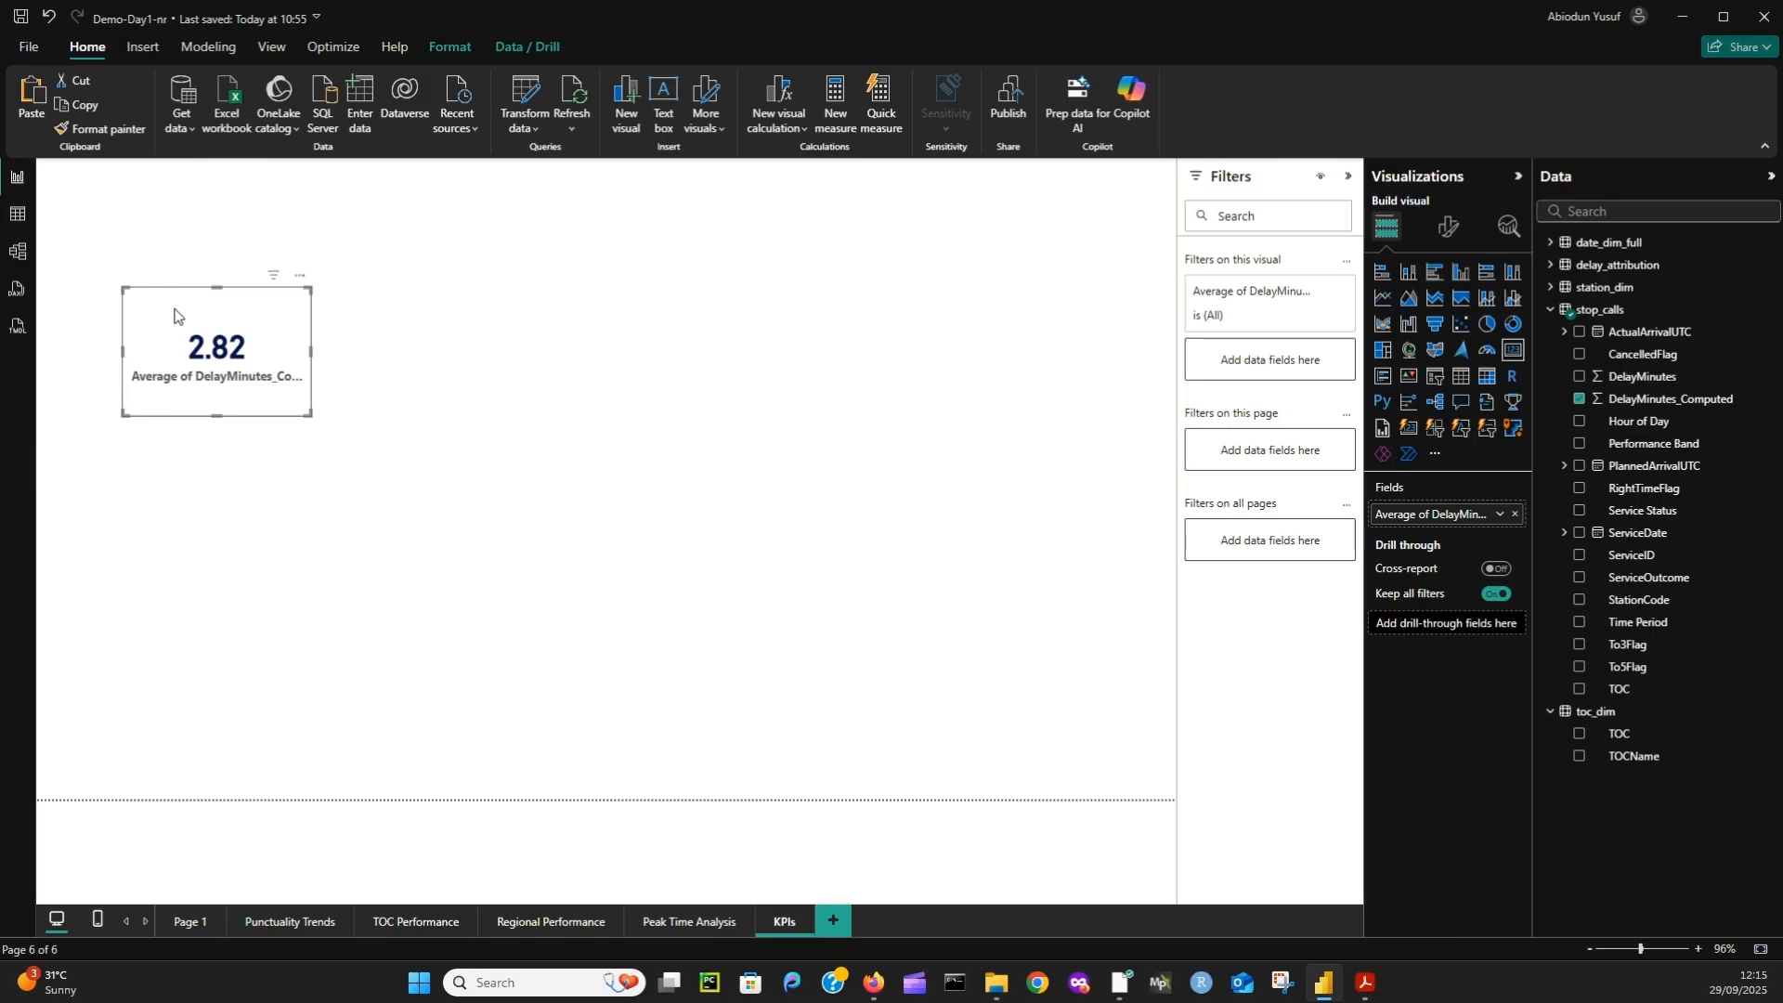
key(ctrl+v)
key(ctrl+v)
key(ctrl+v)
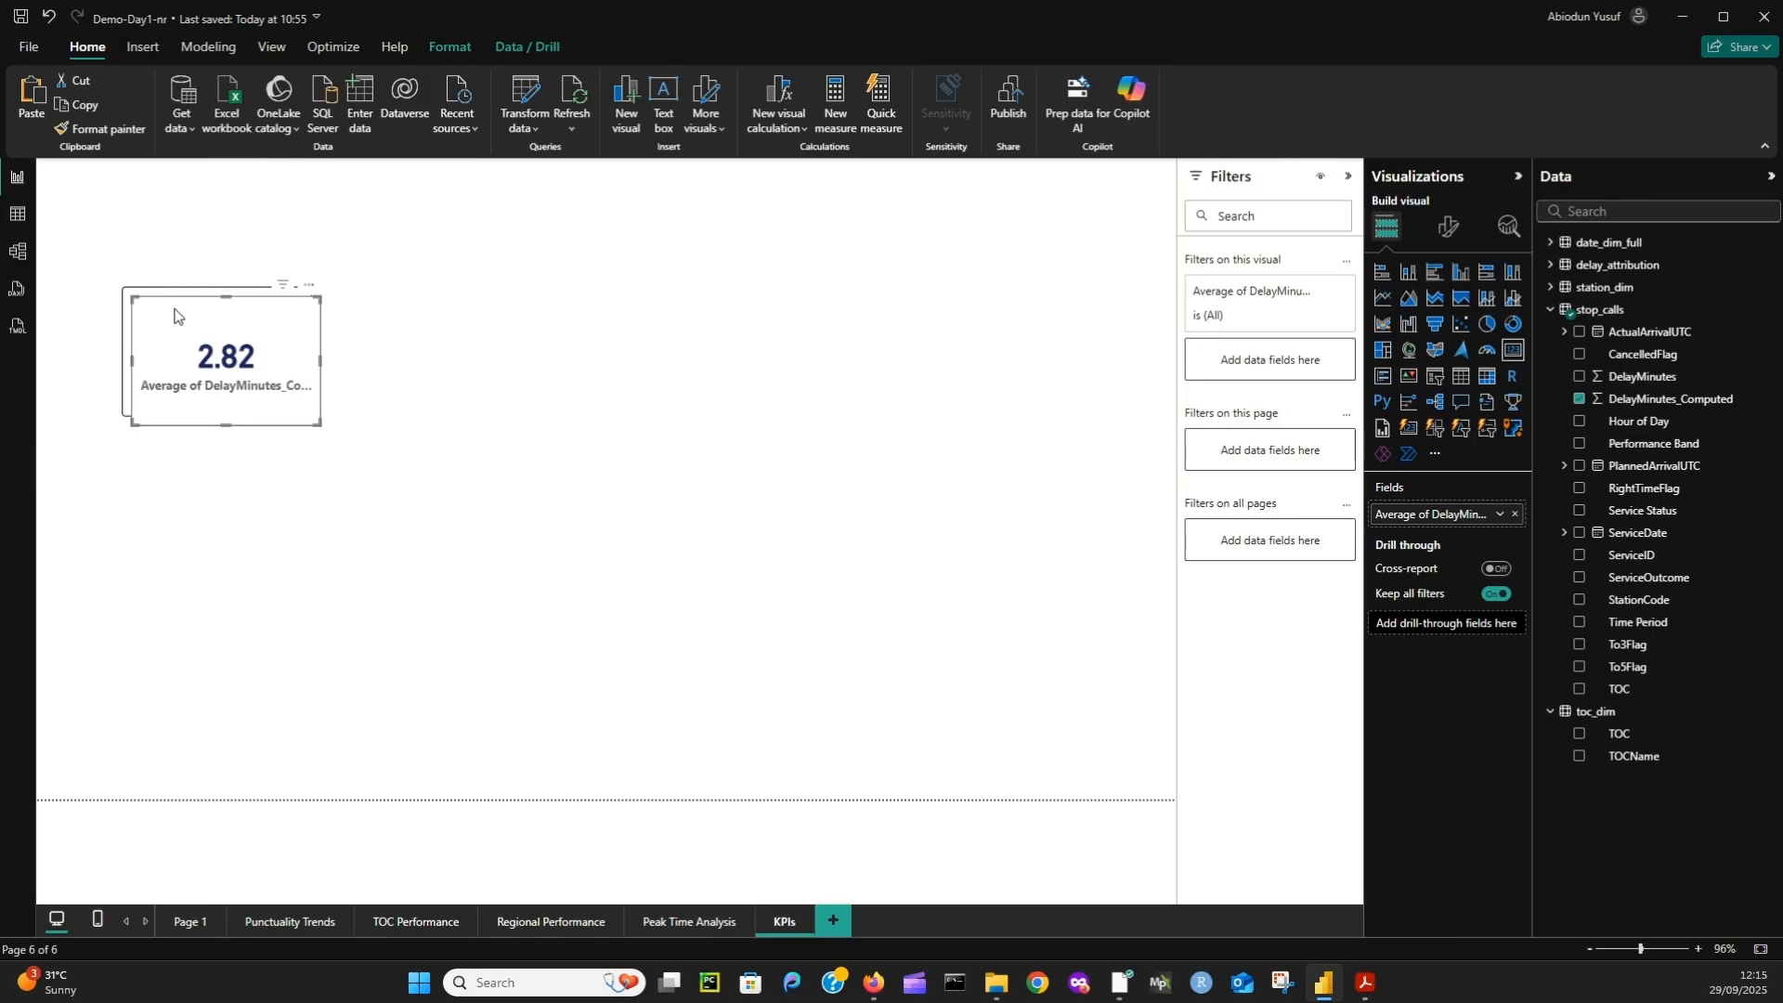
key(ctrl+v)
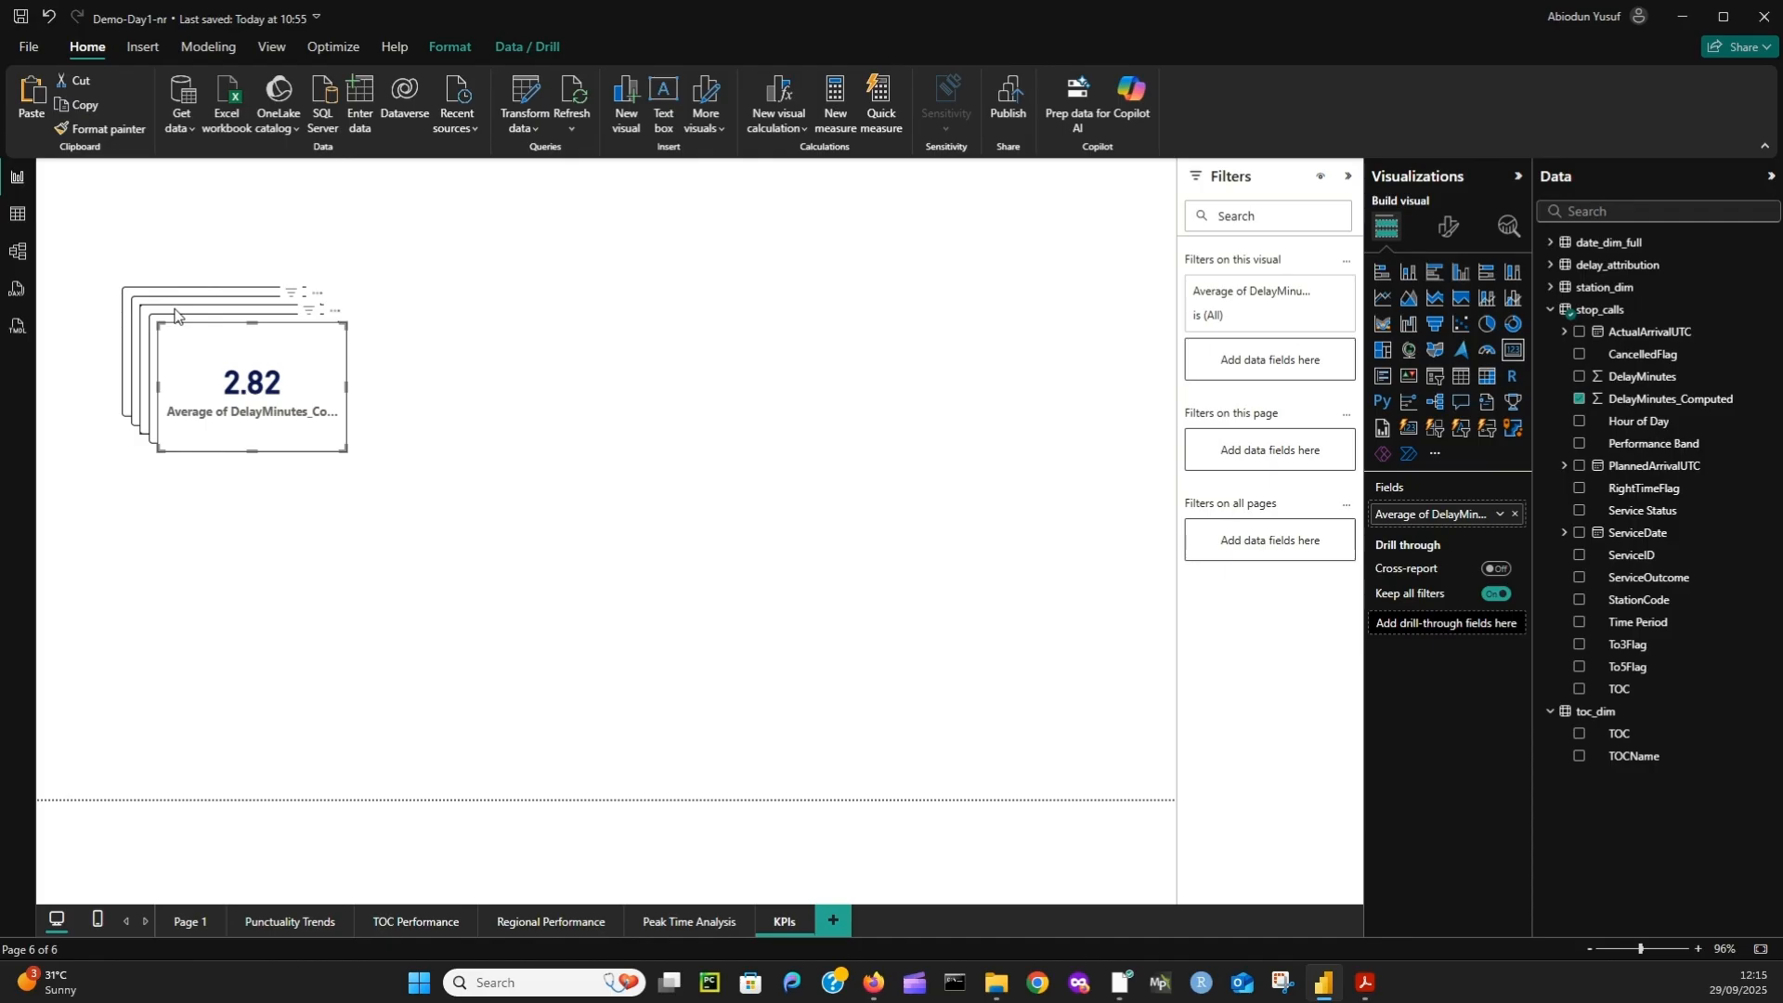
- Spread the four stacked card copies out across the page beside the original card
drag(191, 336, 854, 325)
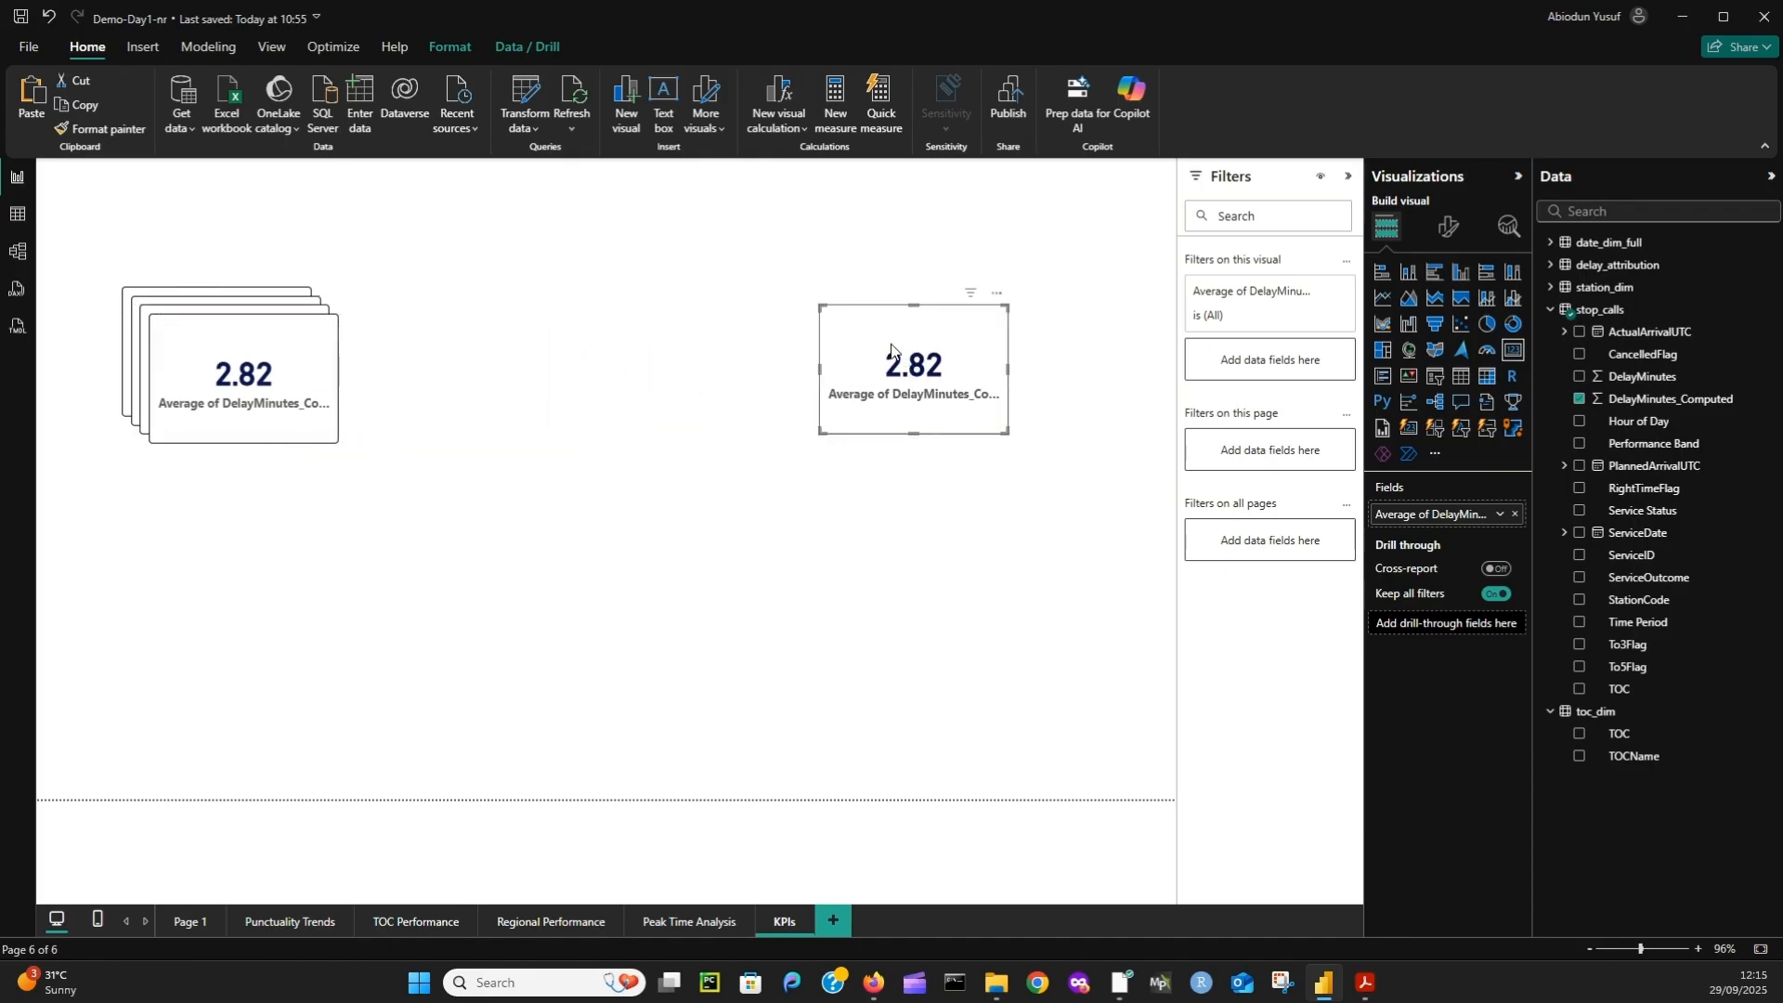
drag(225, 384, 678, 376)
drag(223, 384, 467, 388)
drag(285, 382, 1141, 390)
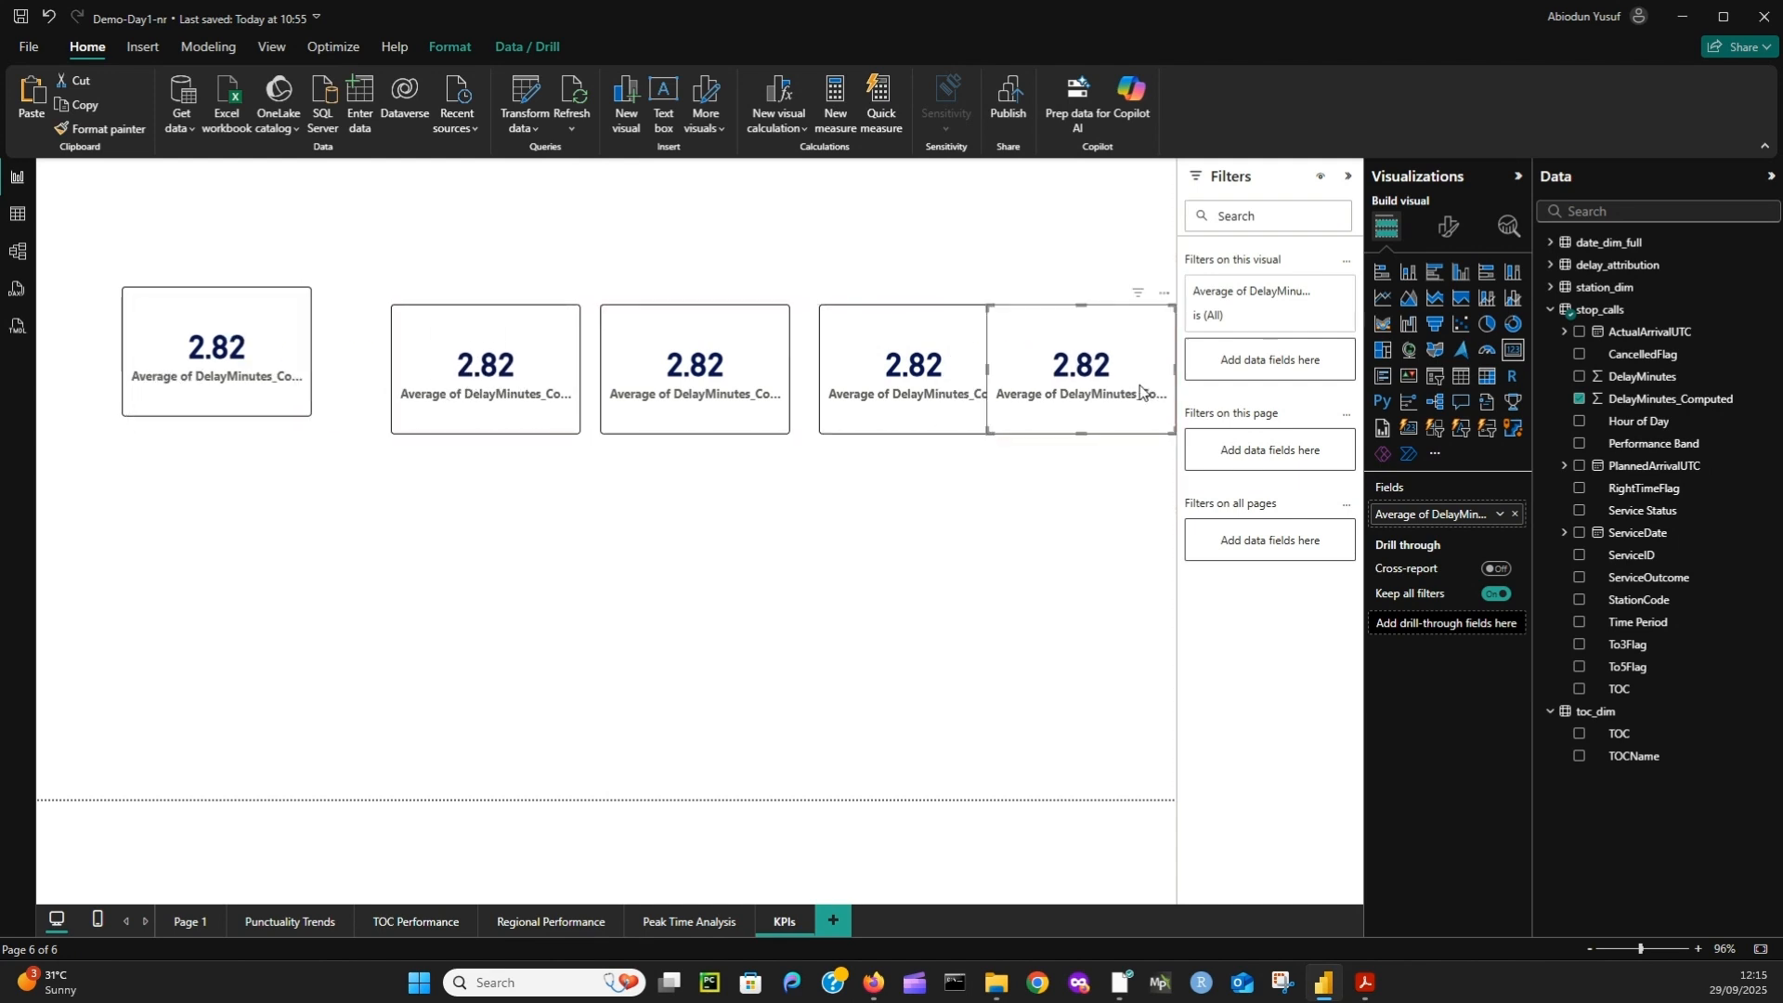
- Align the five cards at the same height in one row with small gaps between them
drag(234, 358, 194, 367)
drag(501, 351, 390, 370)
drag(605, 362, 540, 362)
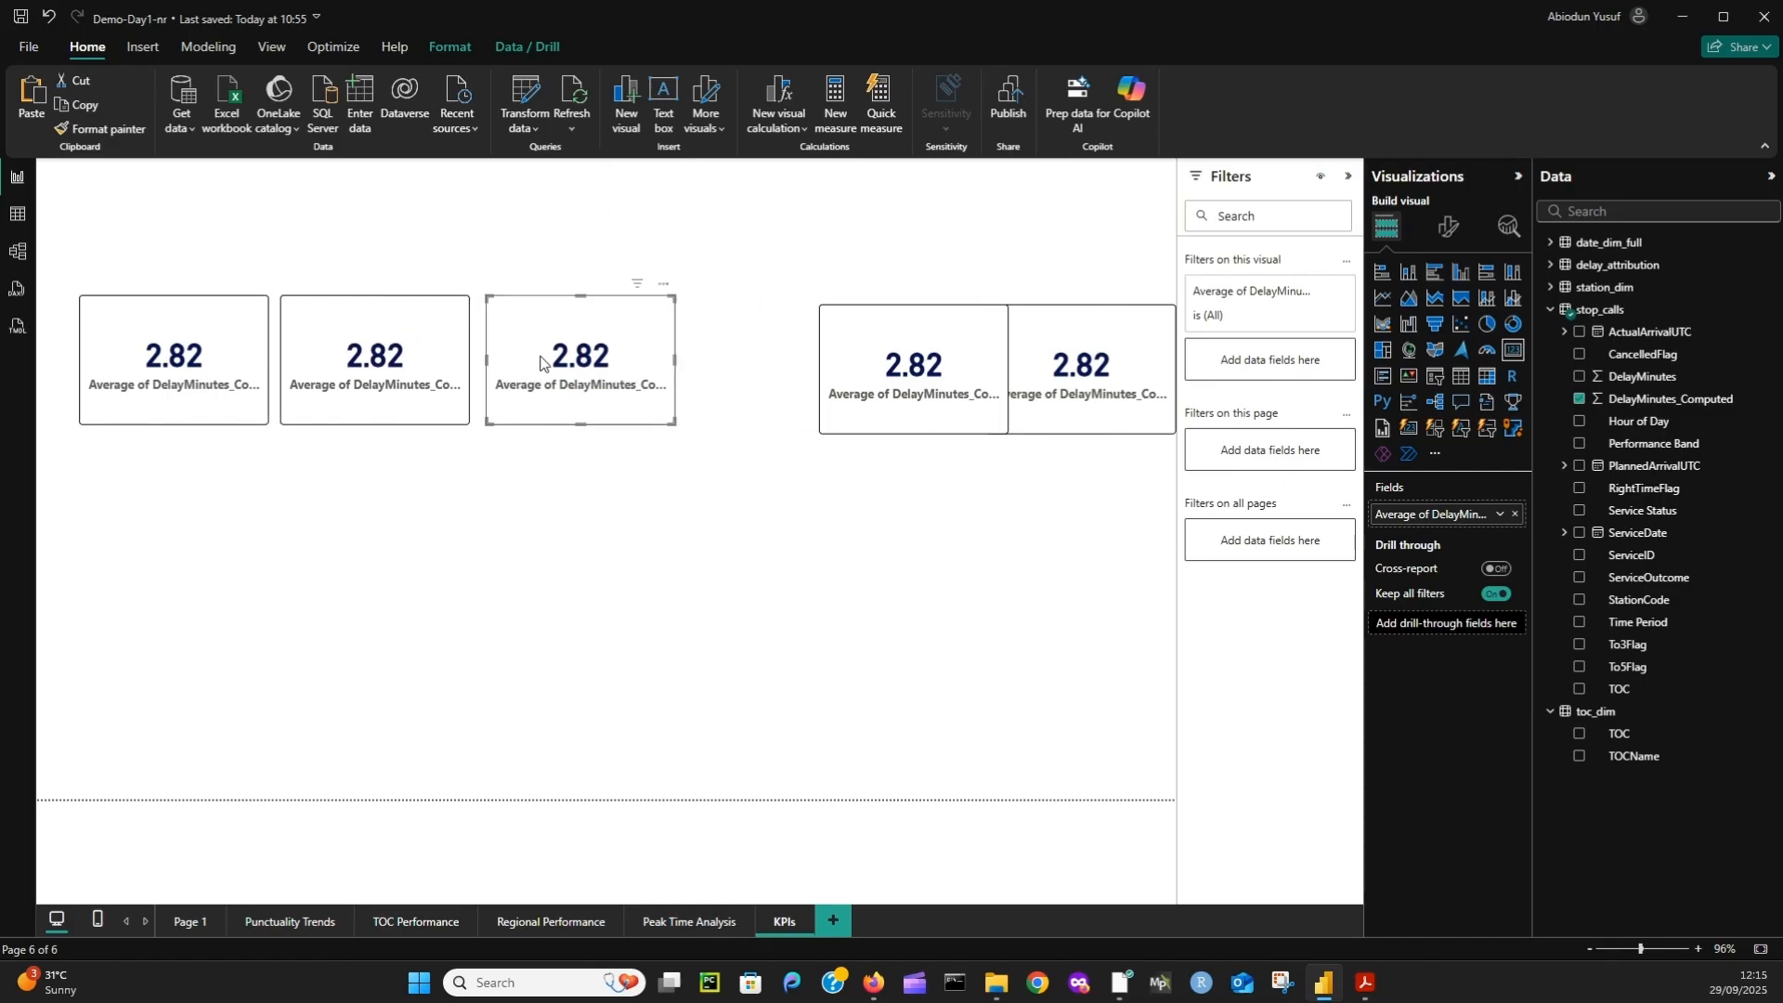
drag(854, 347, 740, 347)
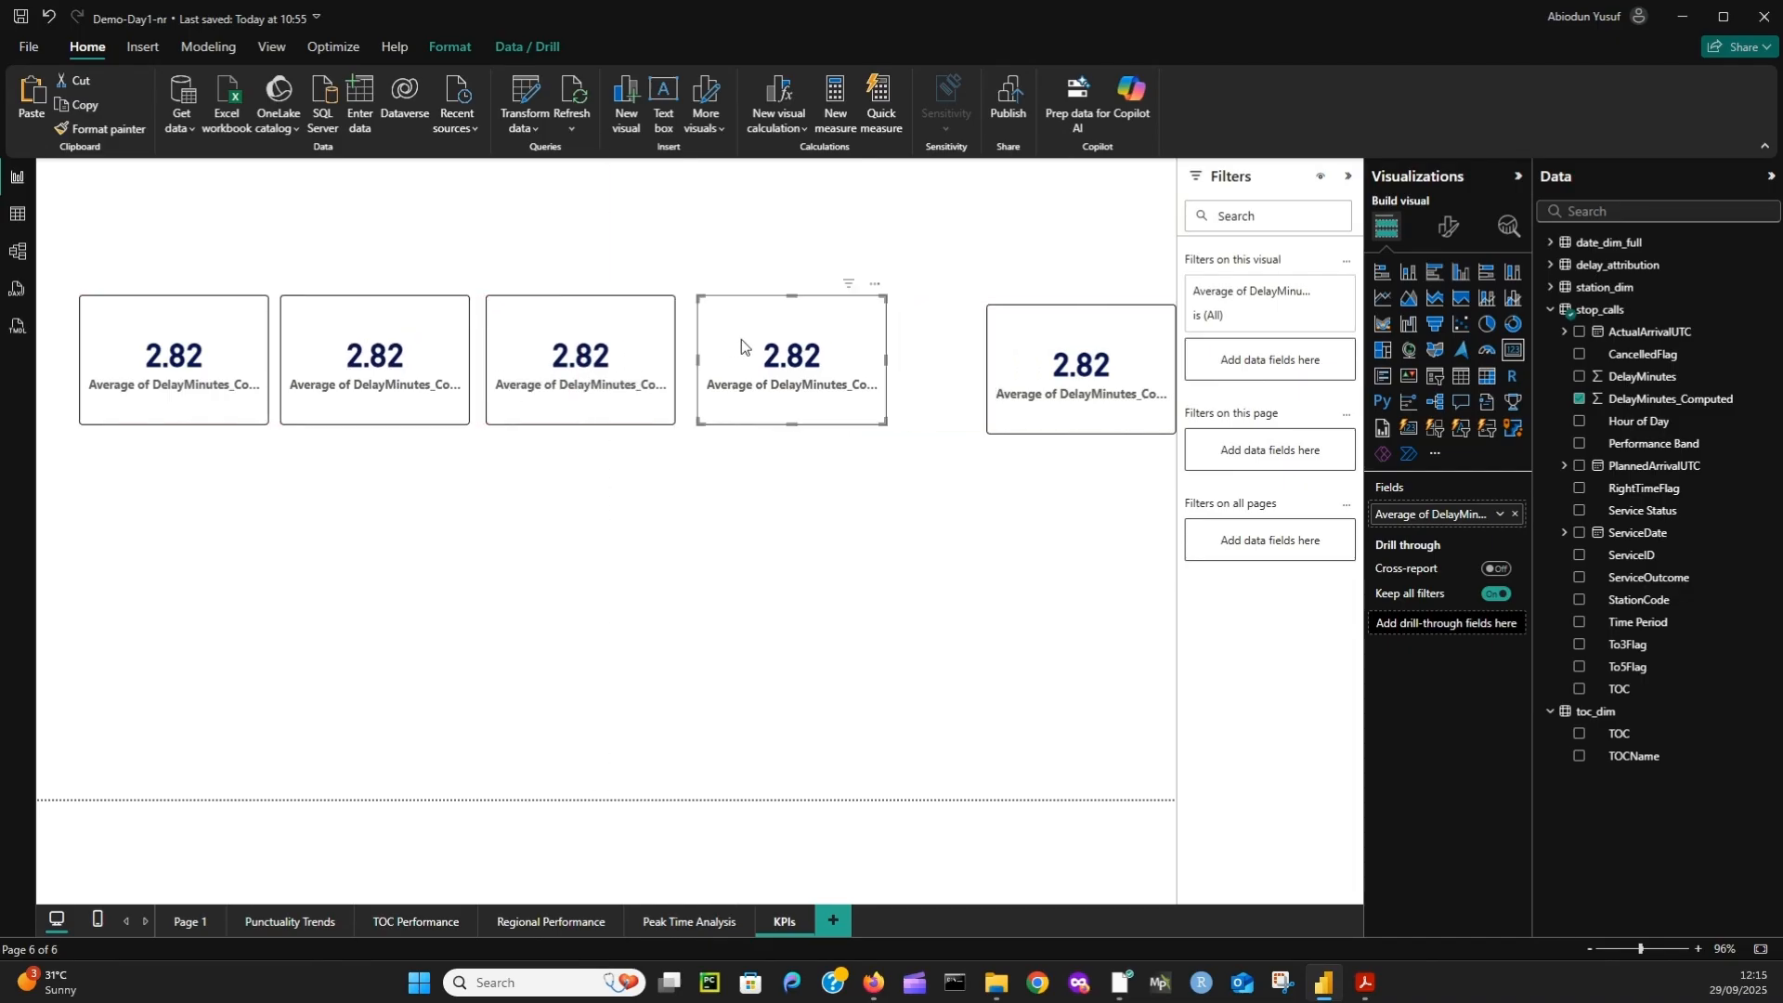
drag(1046, 356, 960, 347)
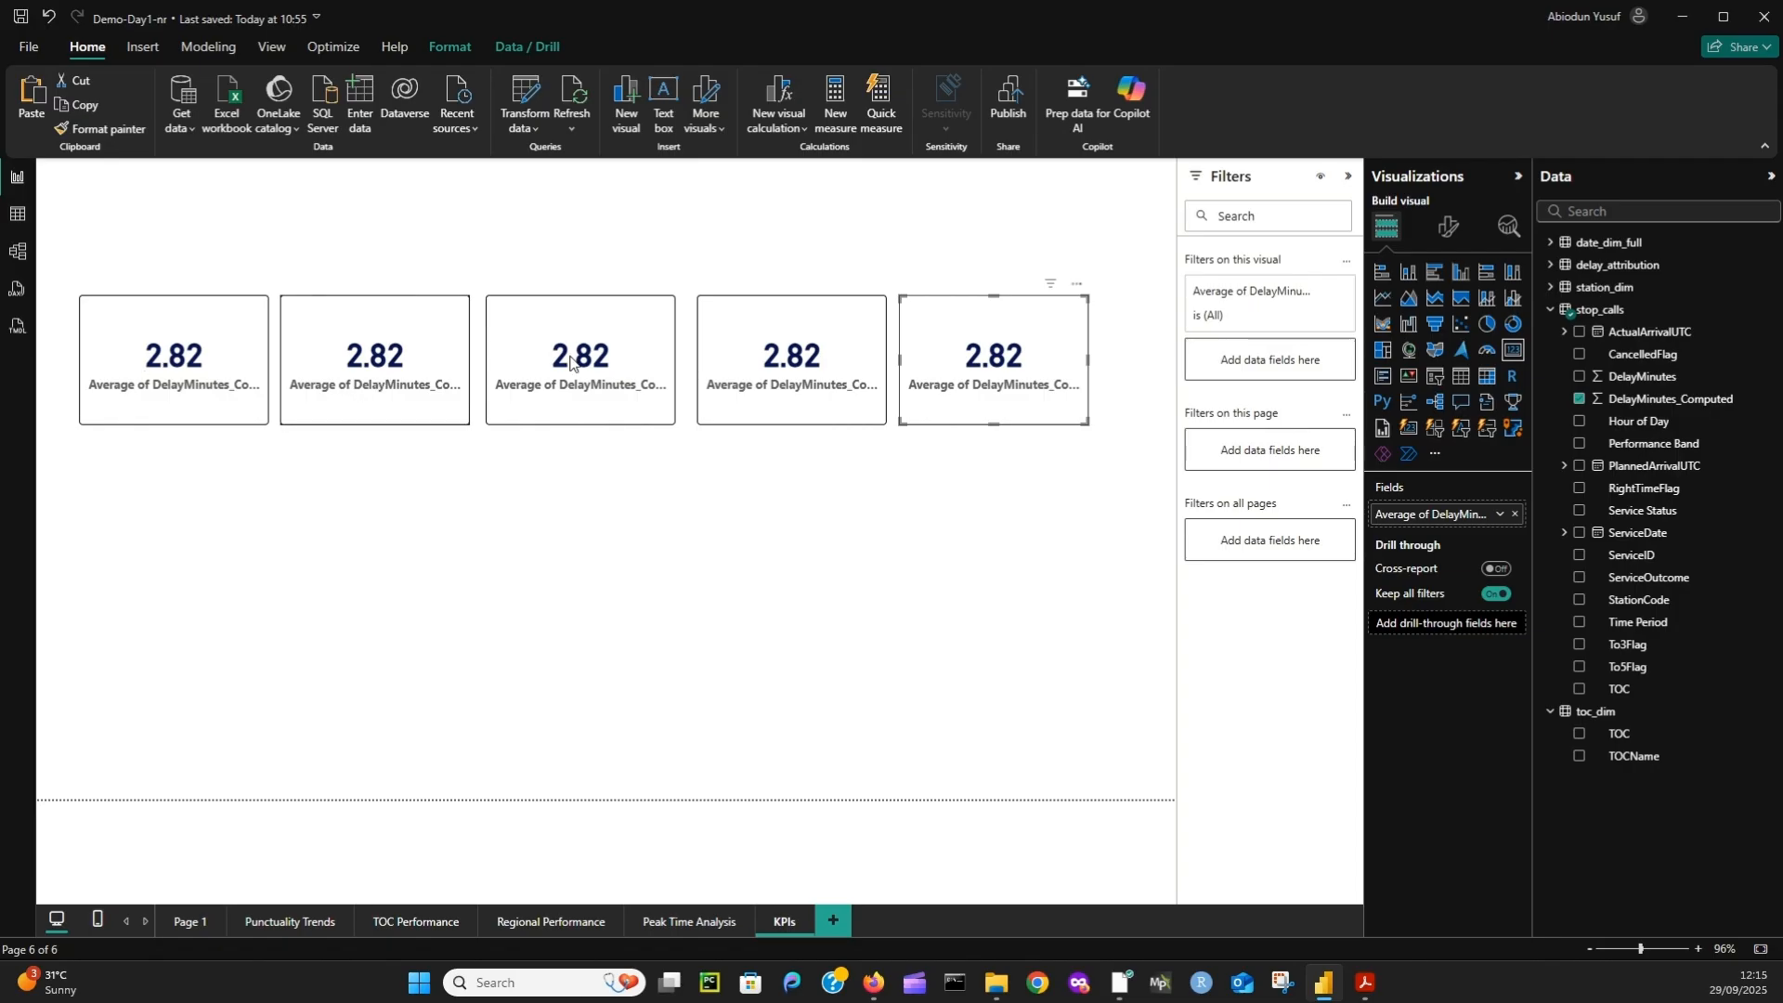
click(949, 471)
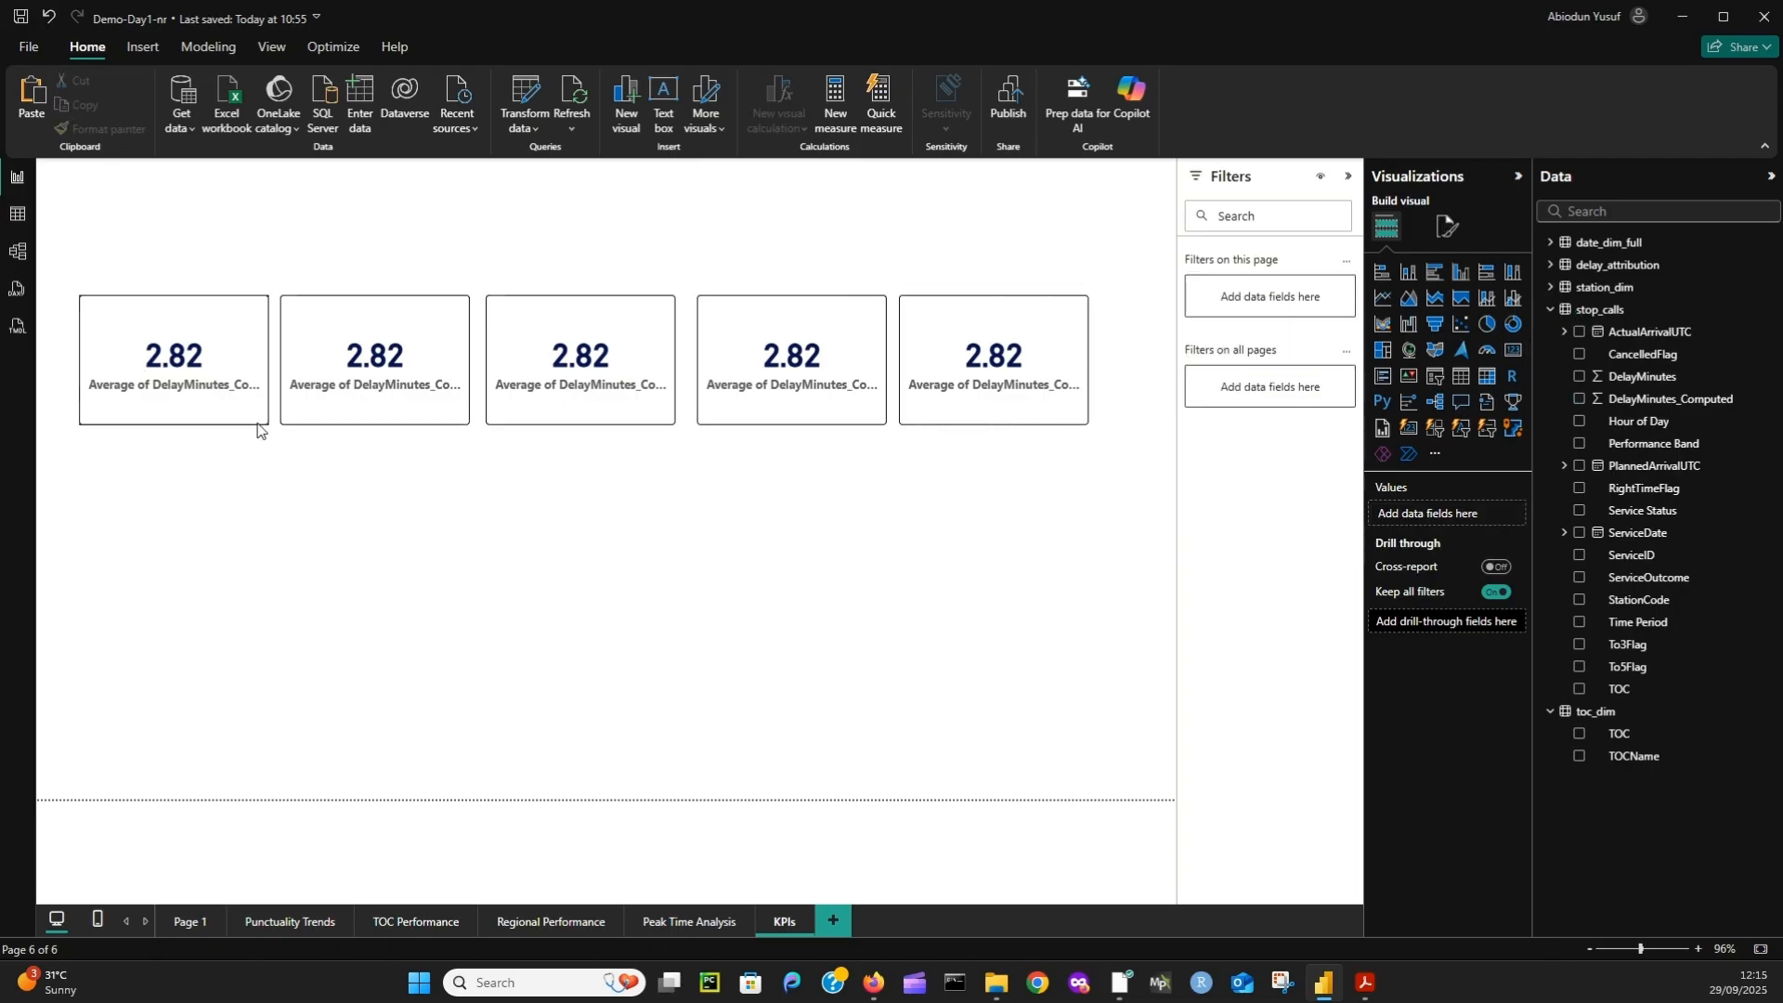
- Replace the second card's field with ServiceID from stop_calls and aggregate it as Count
click(195, 382)
click(351, 370)
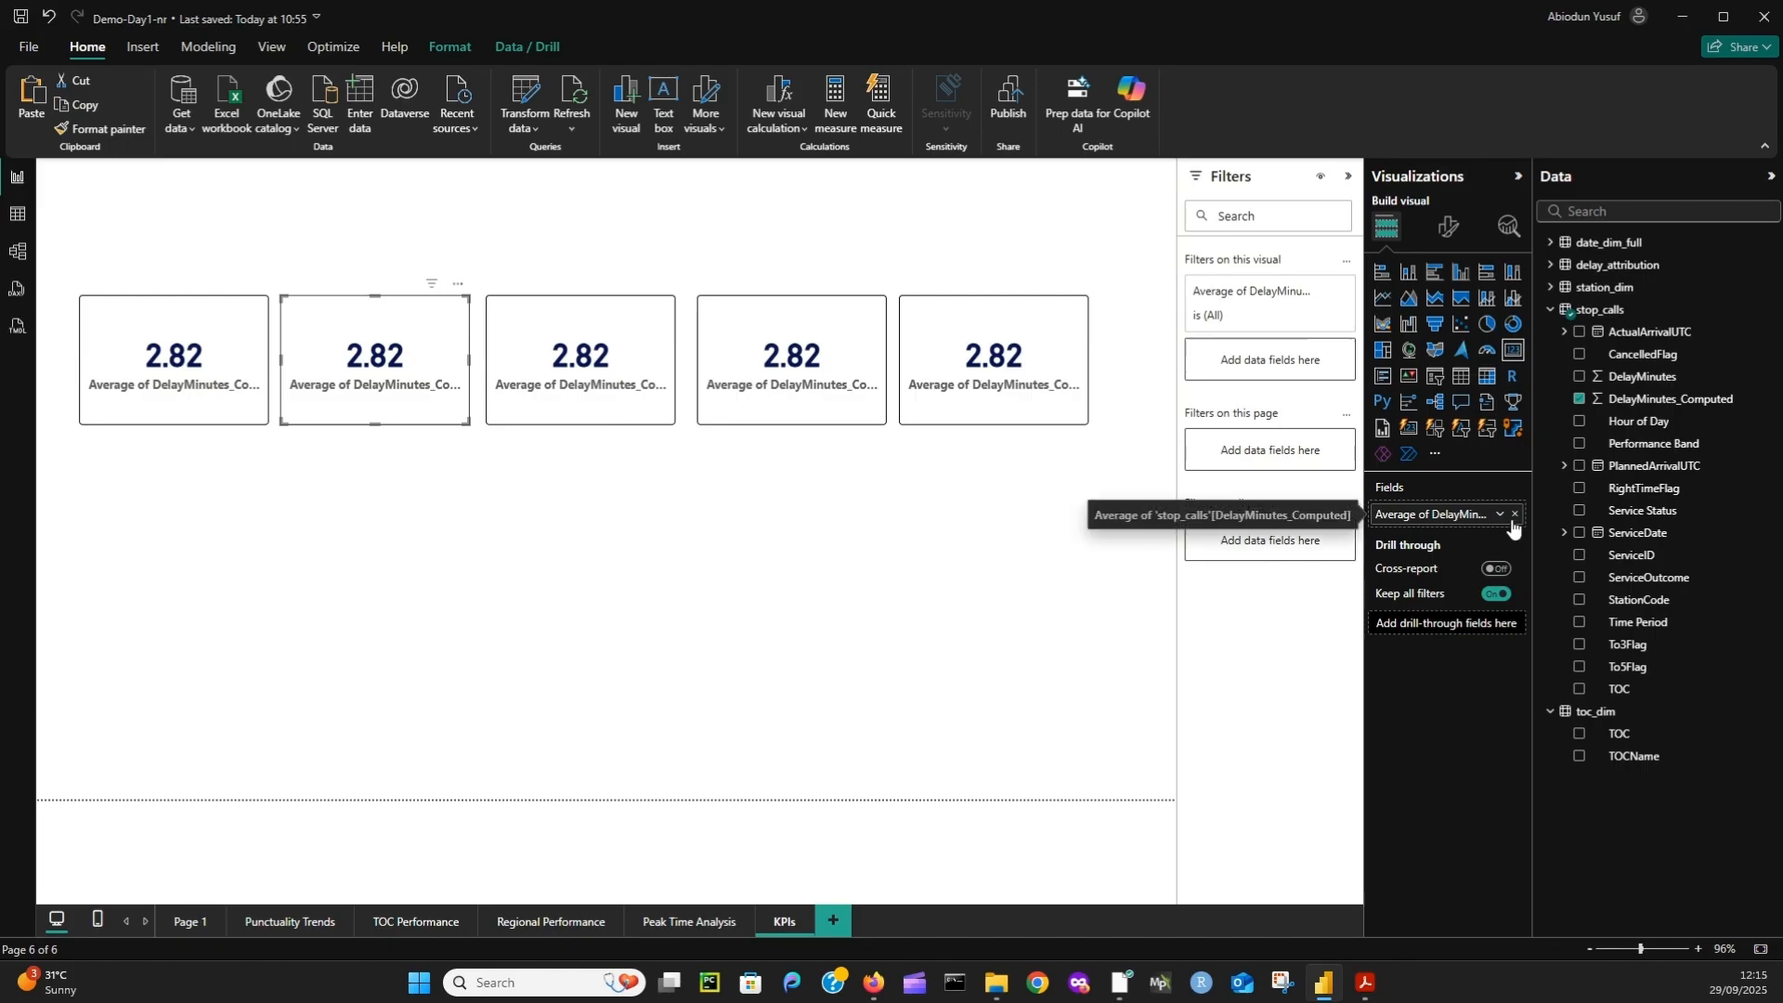
click(1515, 516)
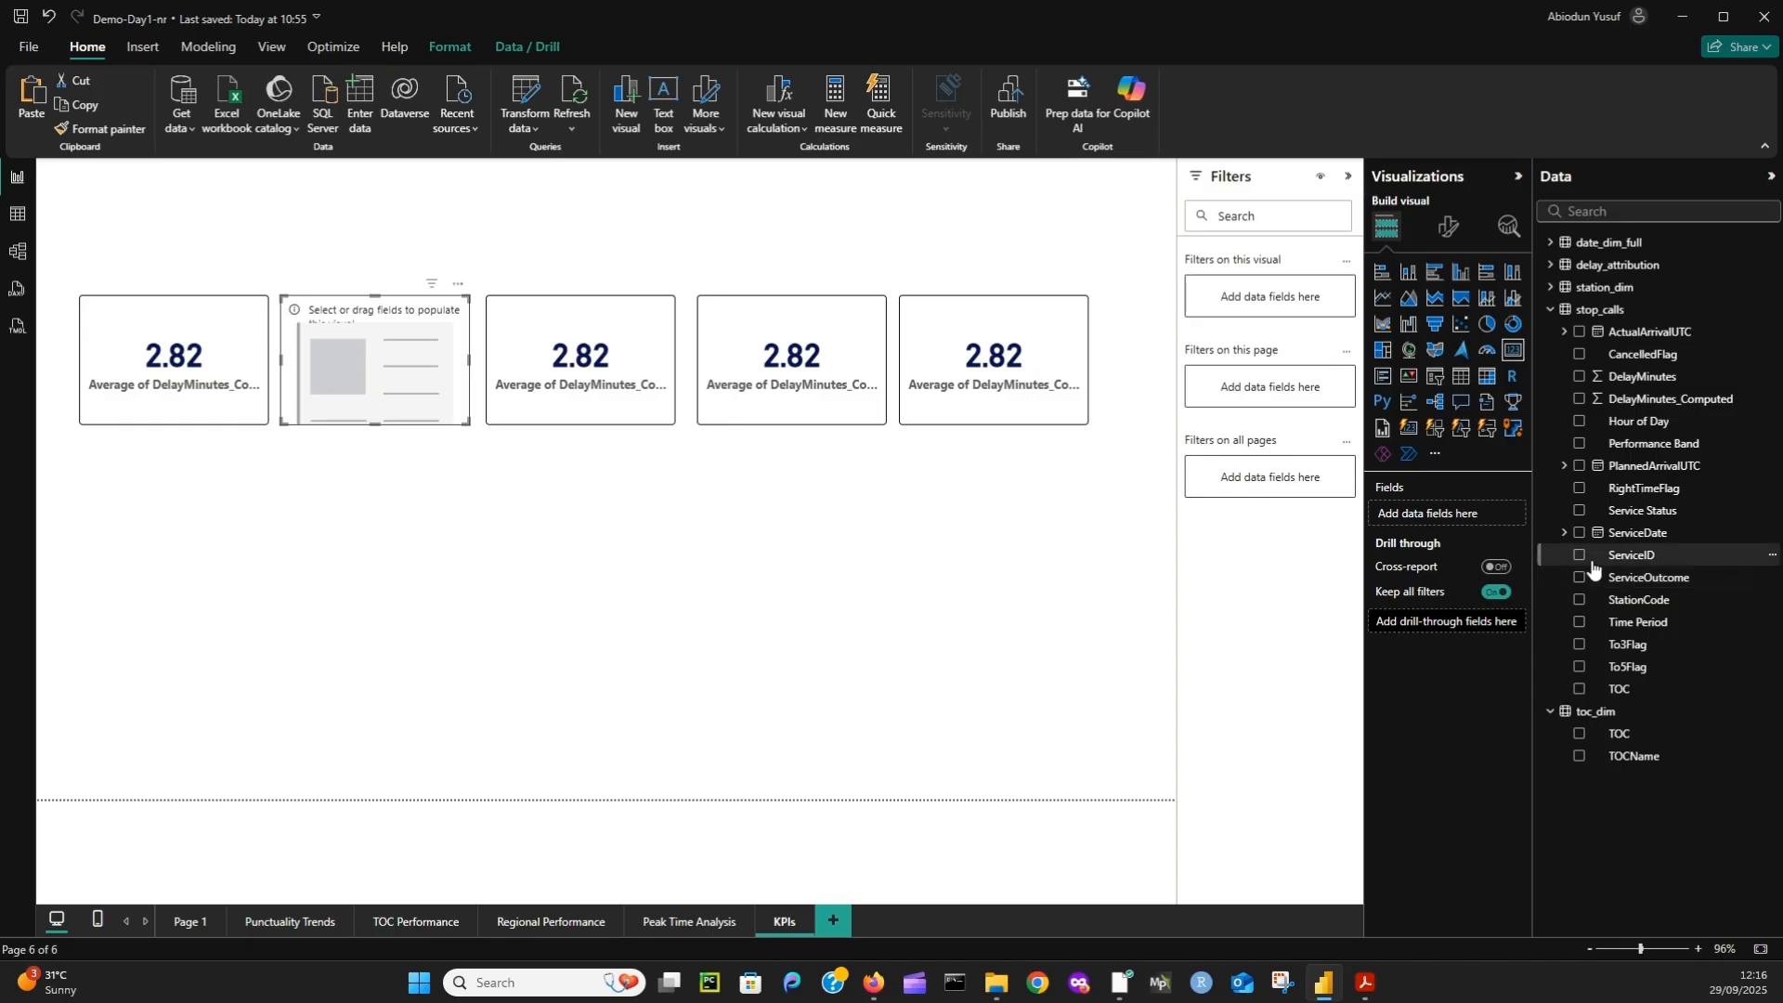
click(1580, 555)
click(1499, 514)
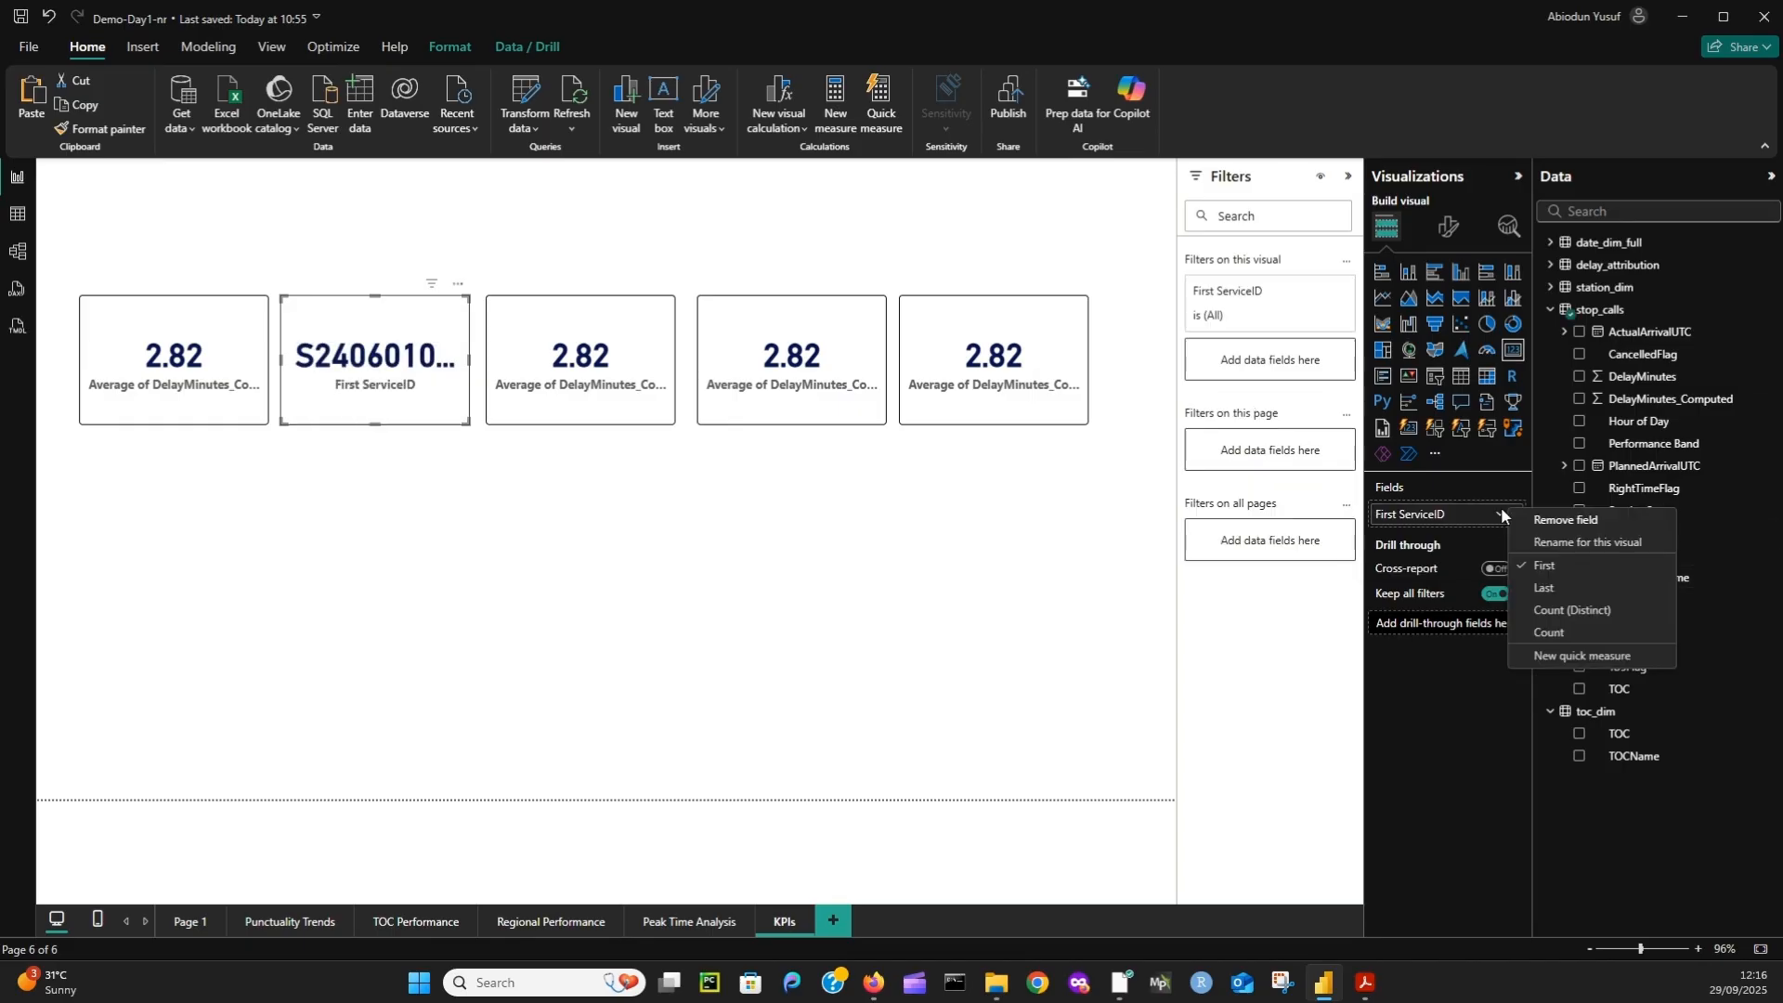
click(1558, 632)
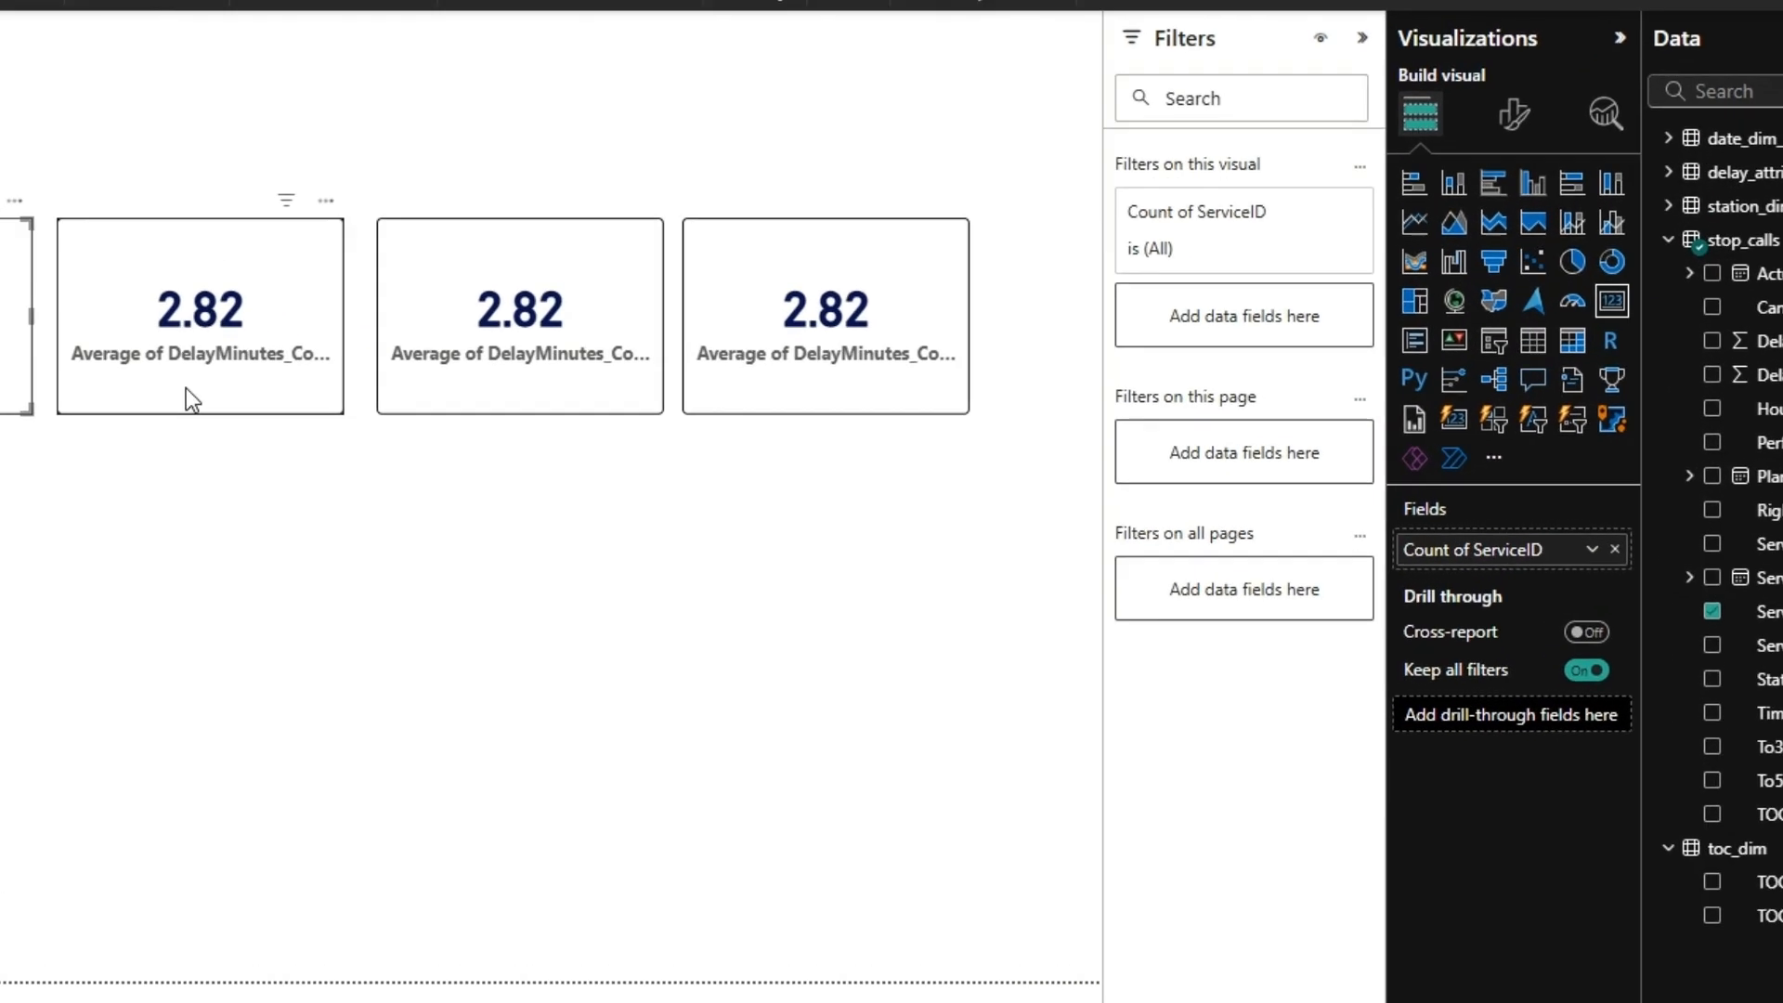
- Add a ServiceDate slicer below the cards and widen it to about the span of two cards
click(891, 420)
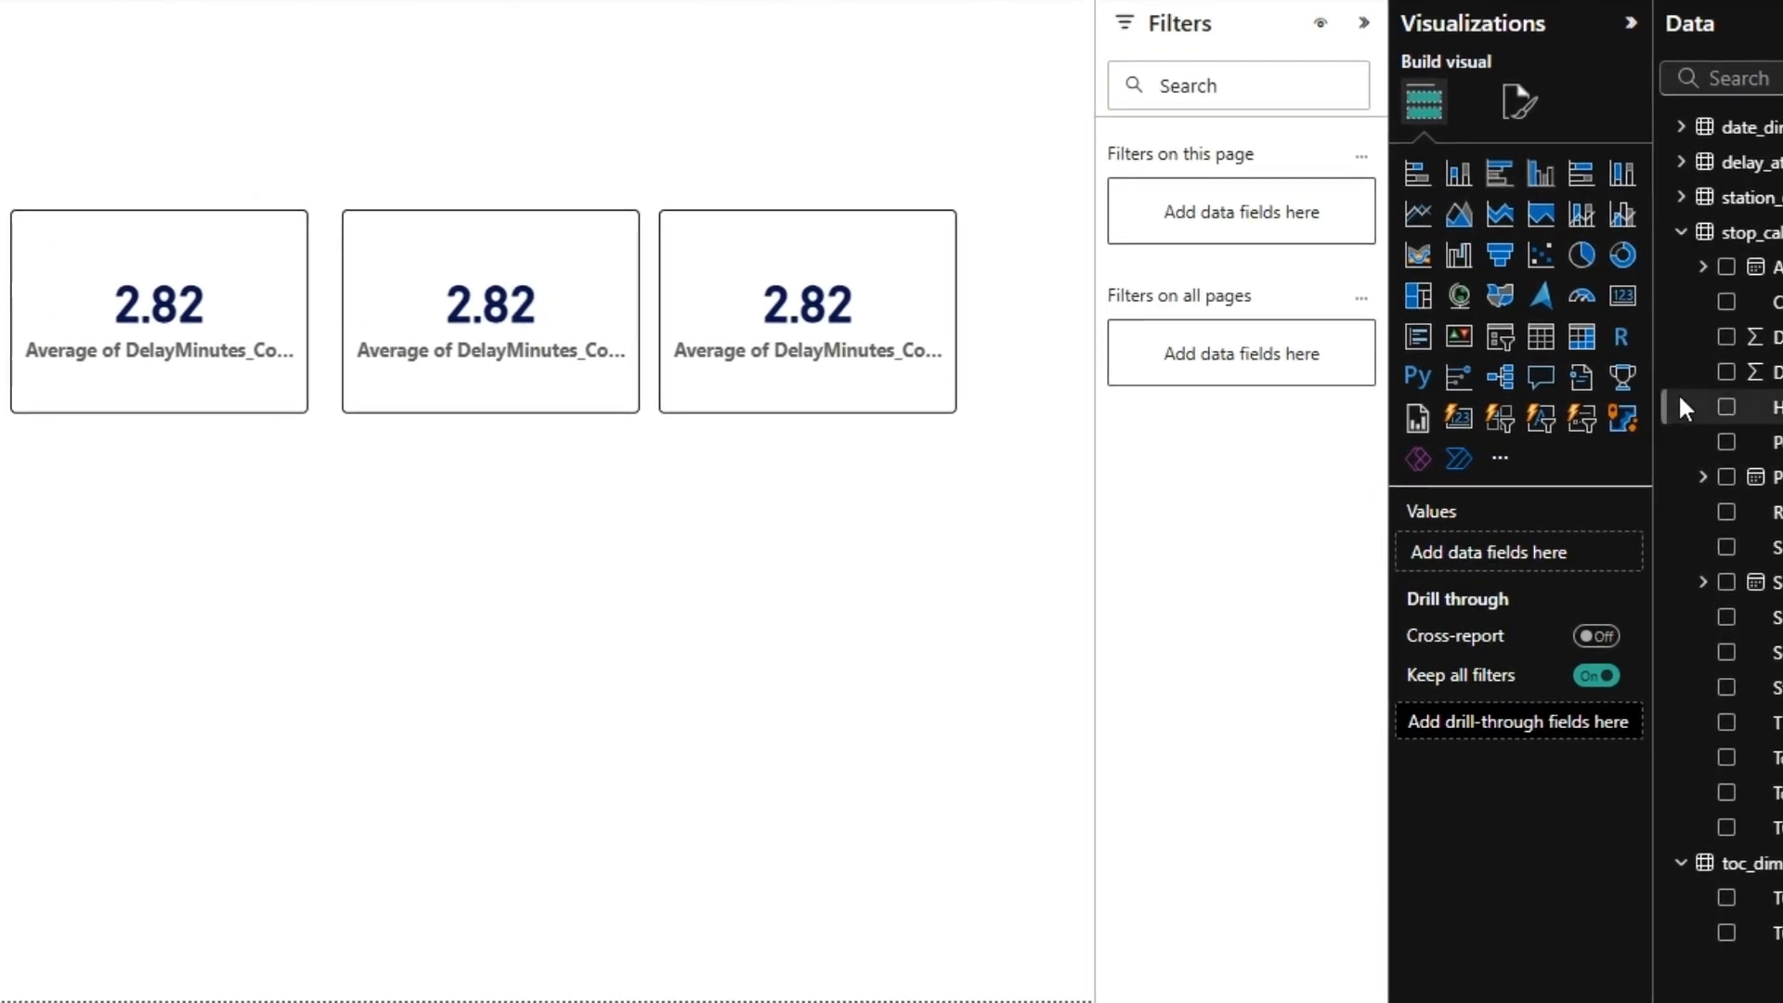
click(1504, 346)
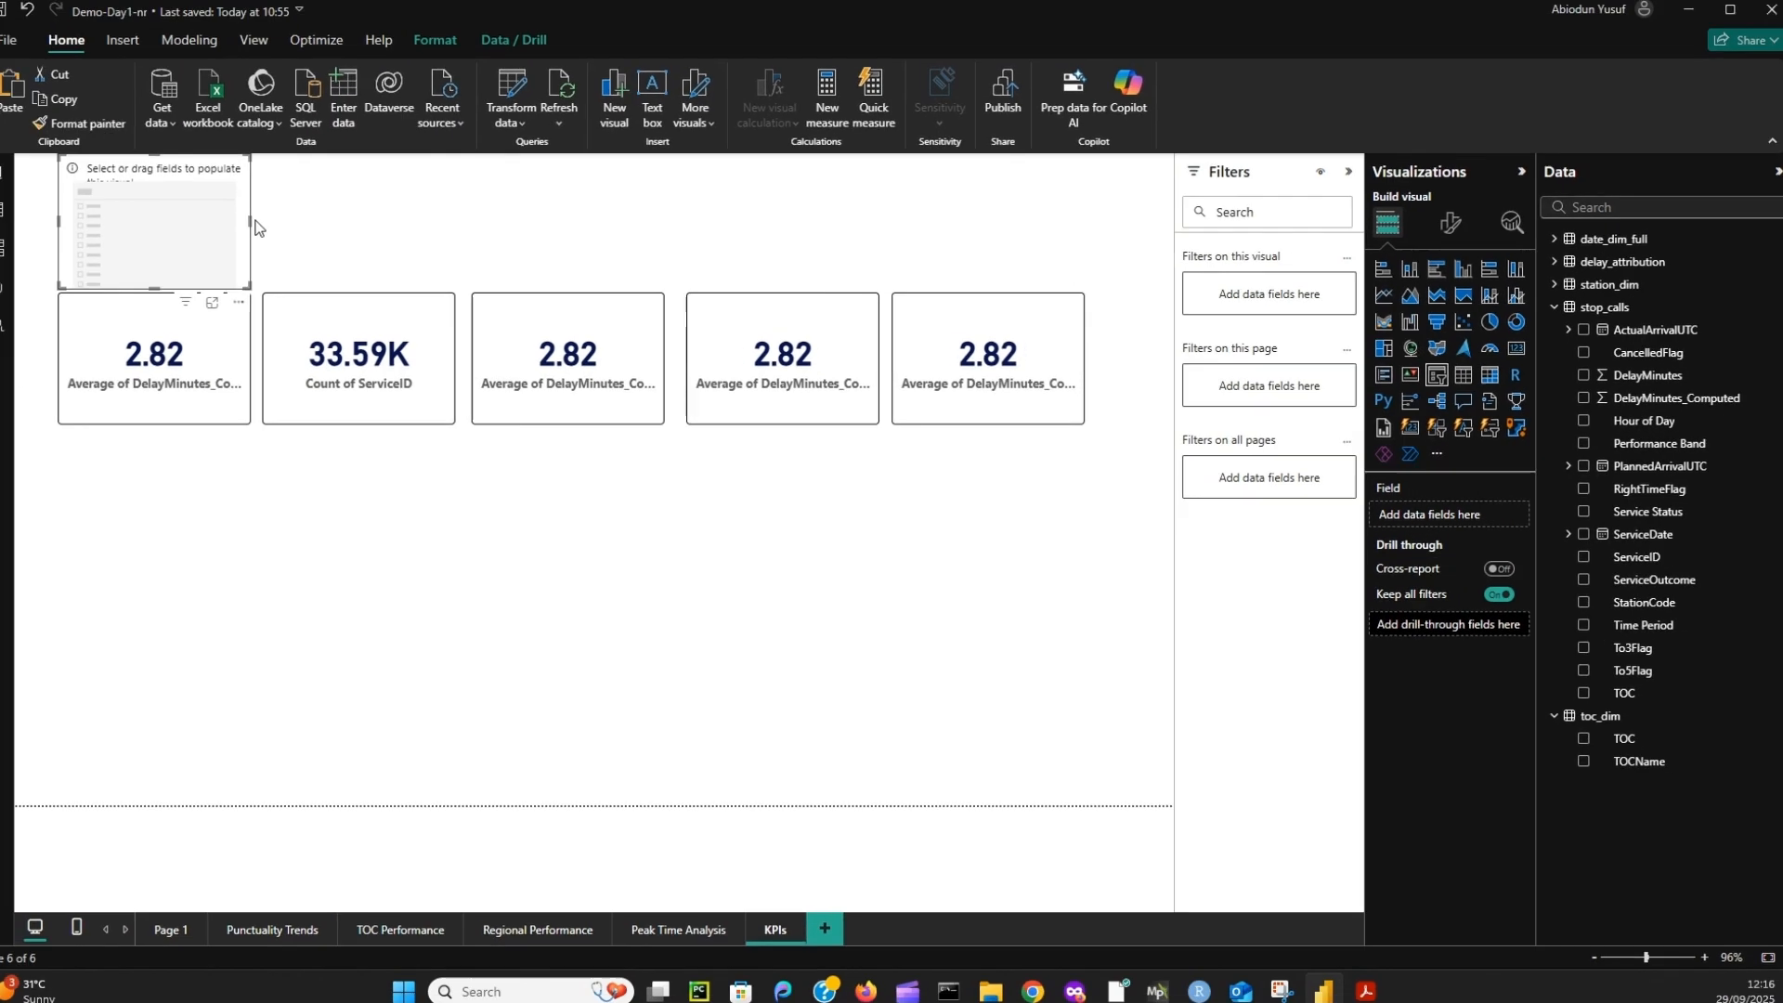
drag(179, 232, 251, 553)
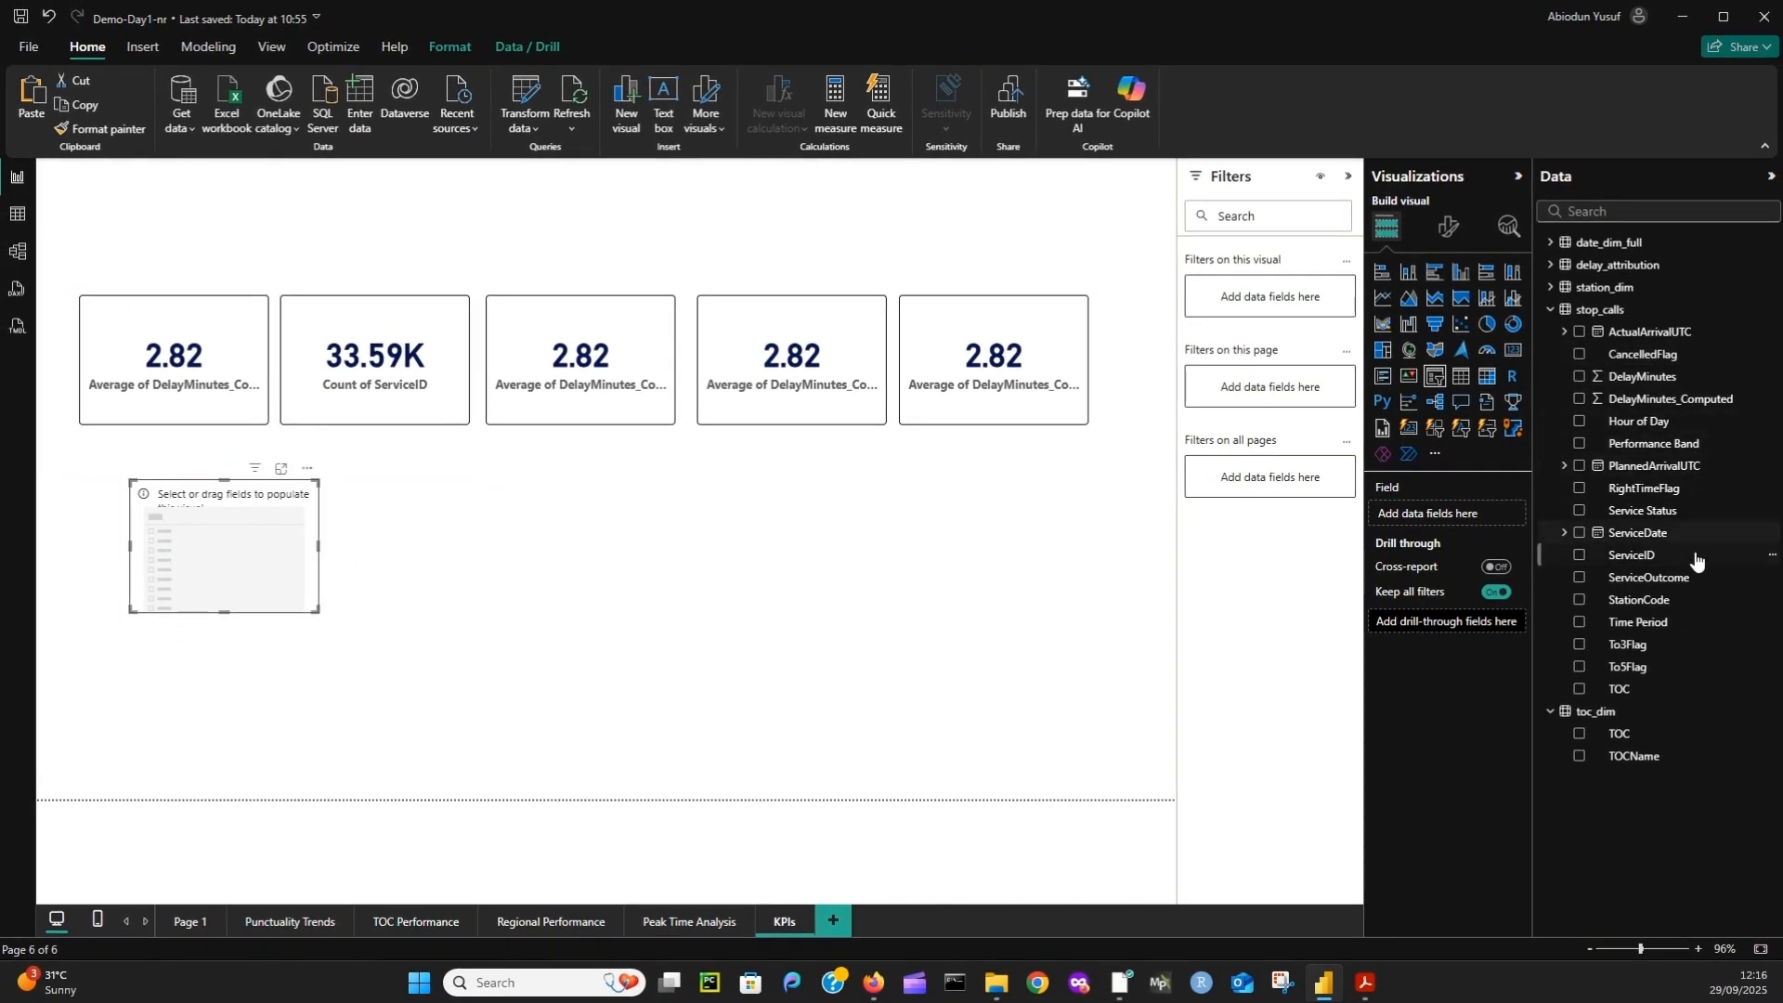
click(1579, 533)
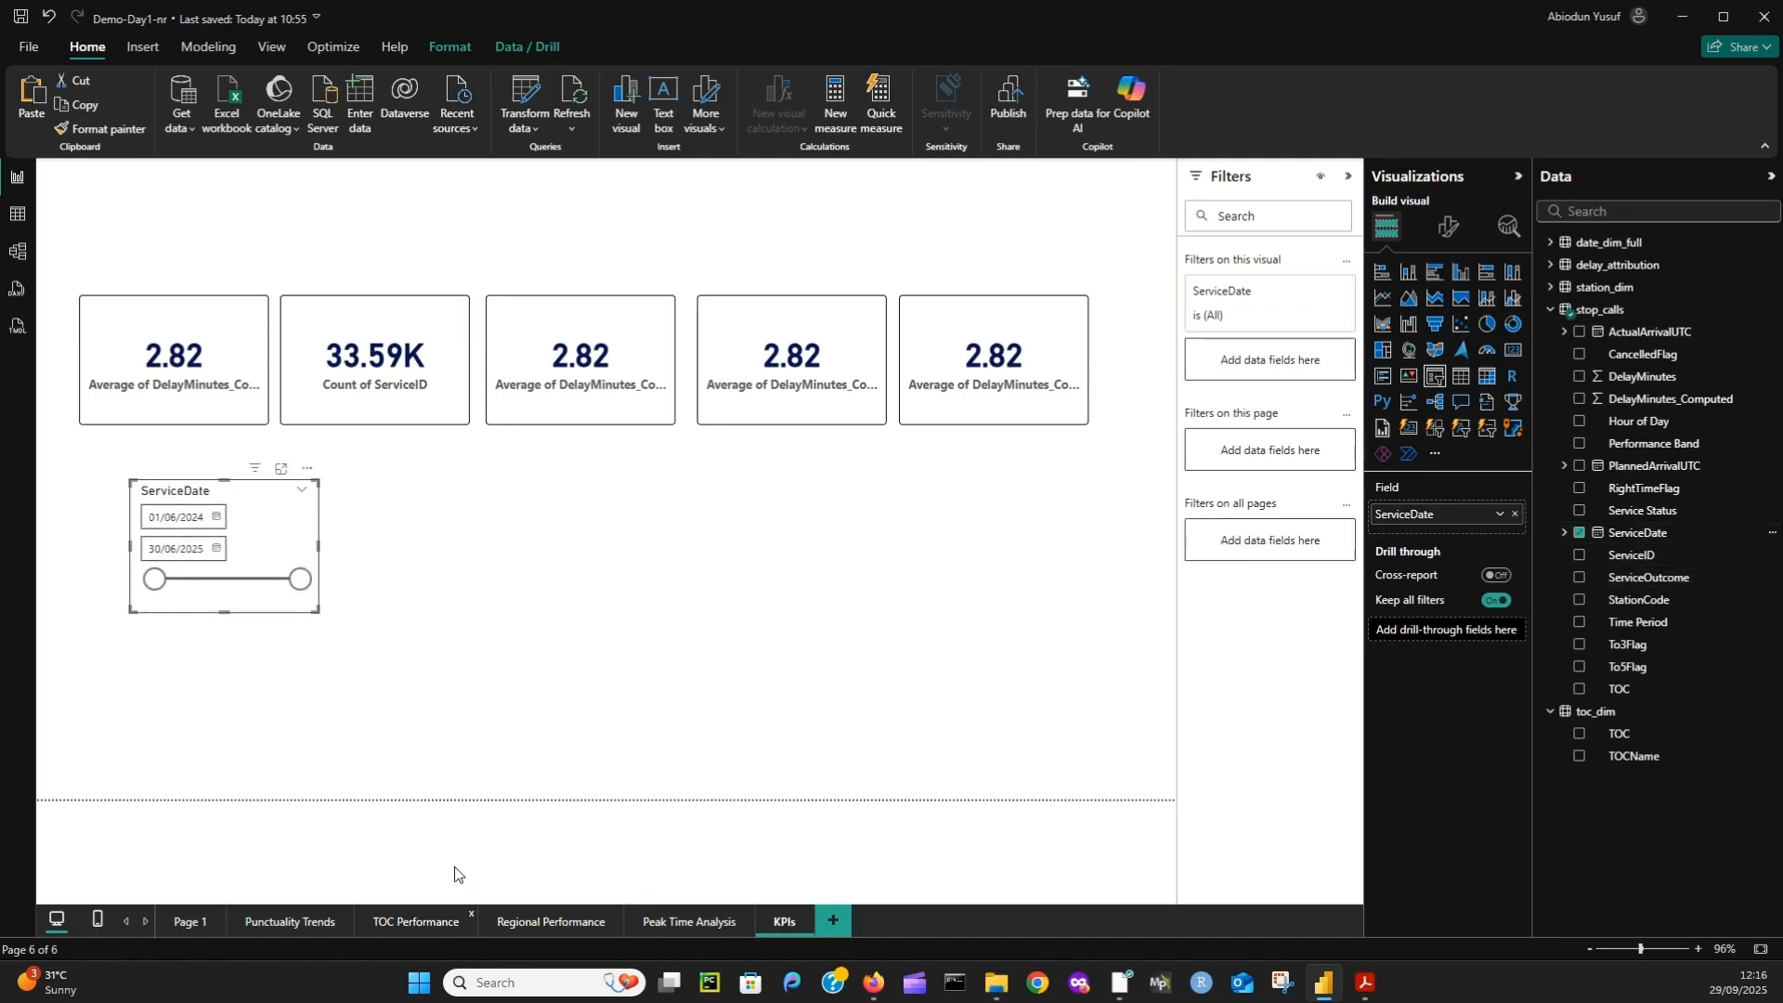
drag(317, 546, 509, 568)
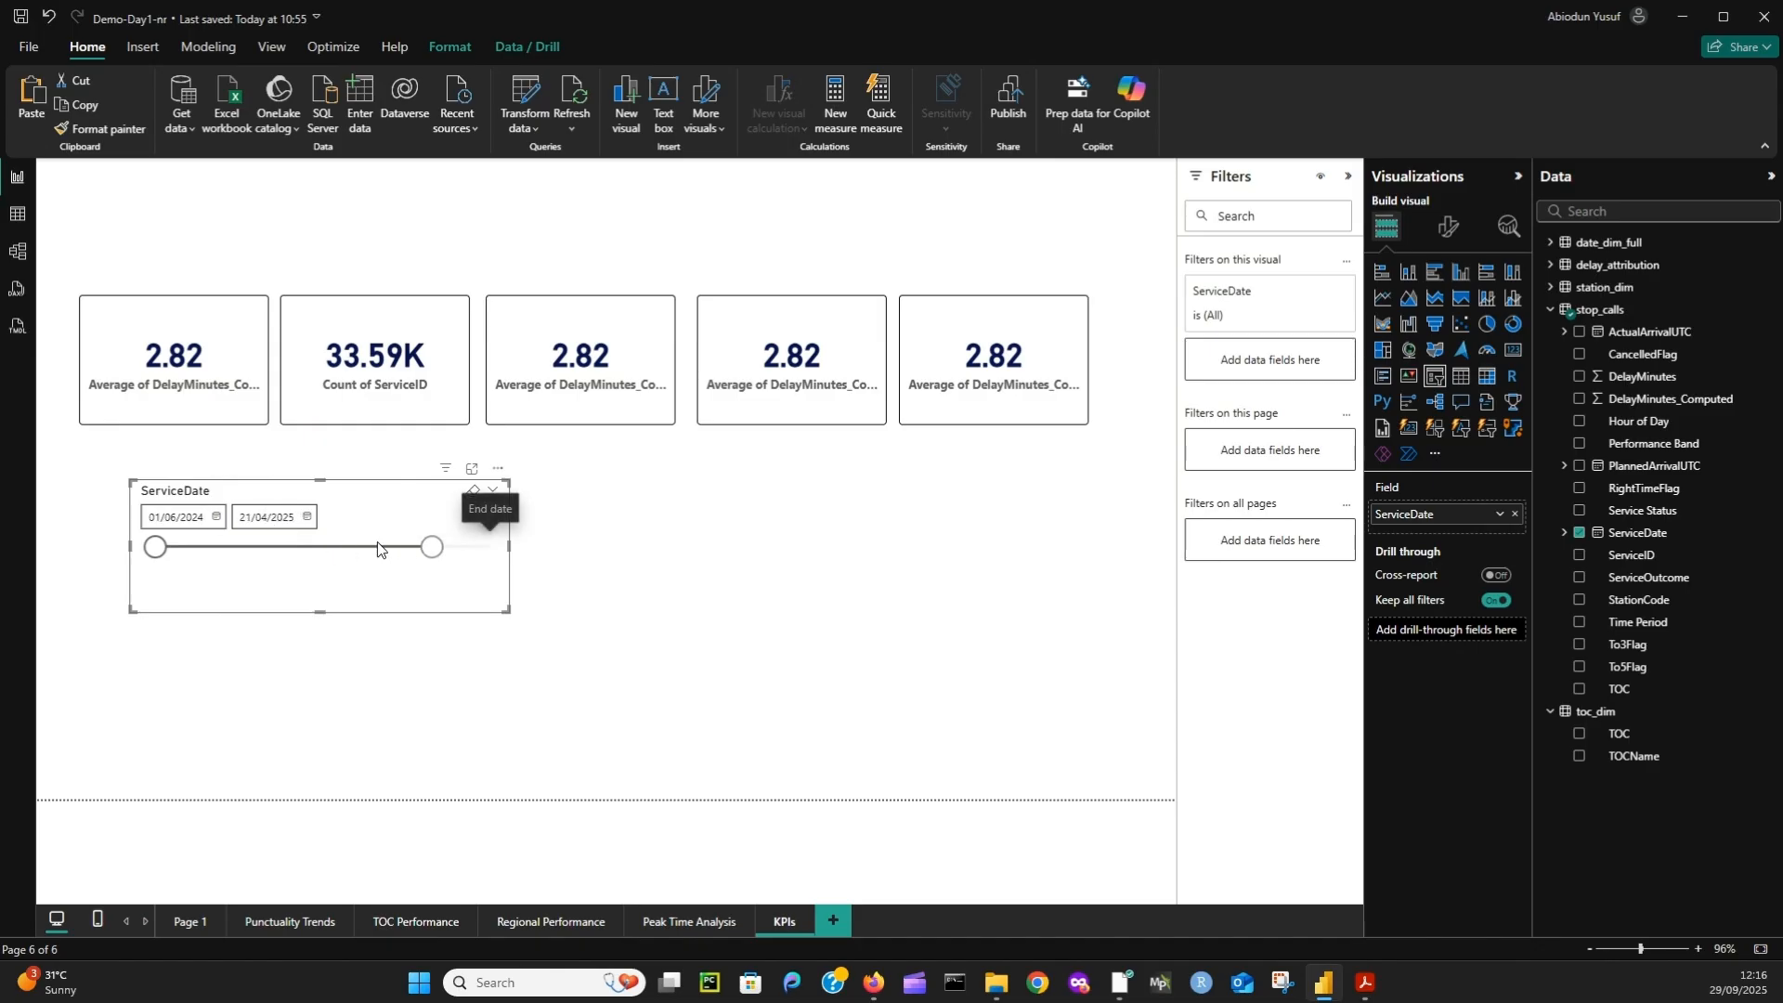
- Try a narrower period on the ServiceDate slicer, and set the range to 01/06/2024 through 03/05/2025
drag(491, 546, 278, 554)
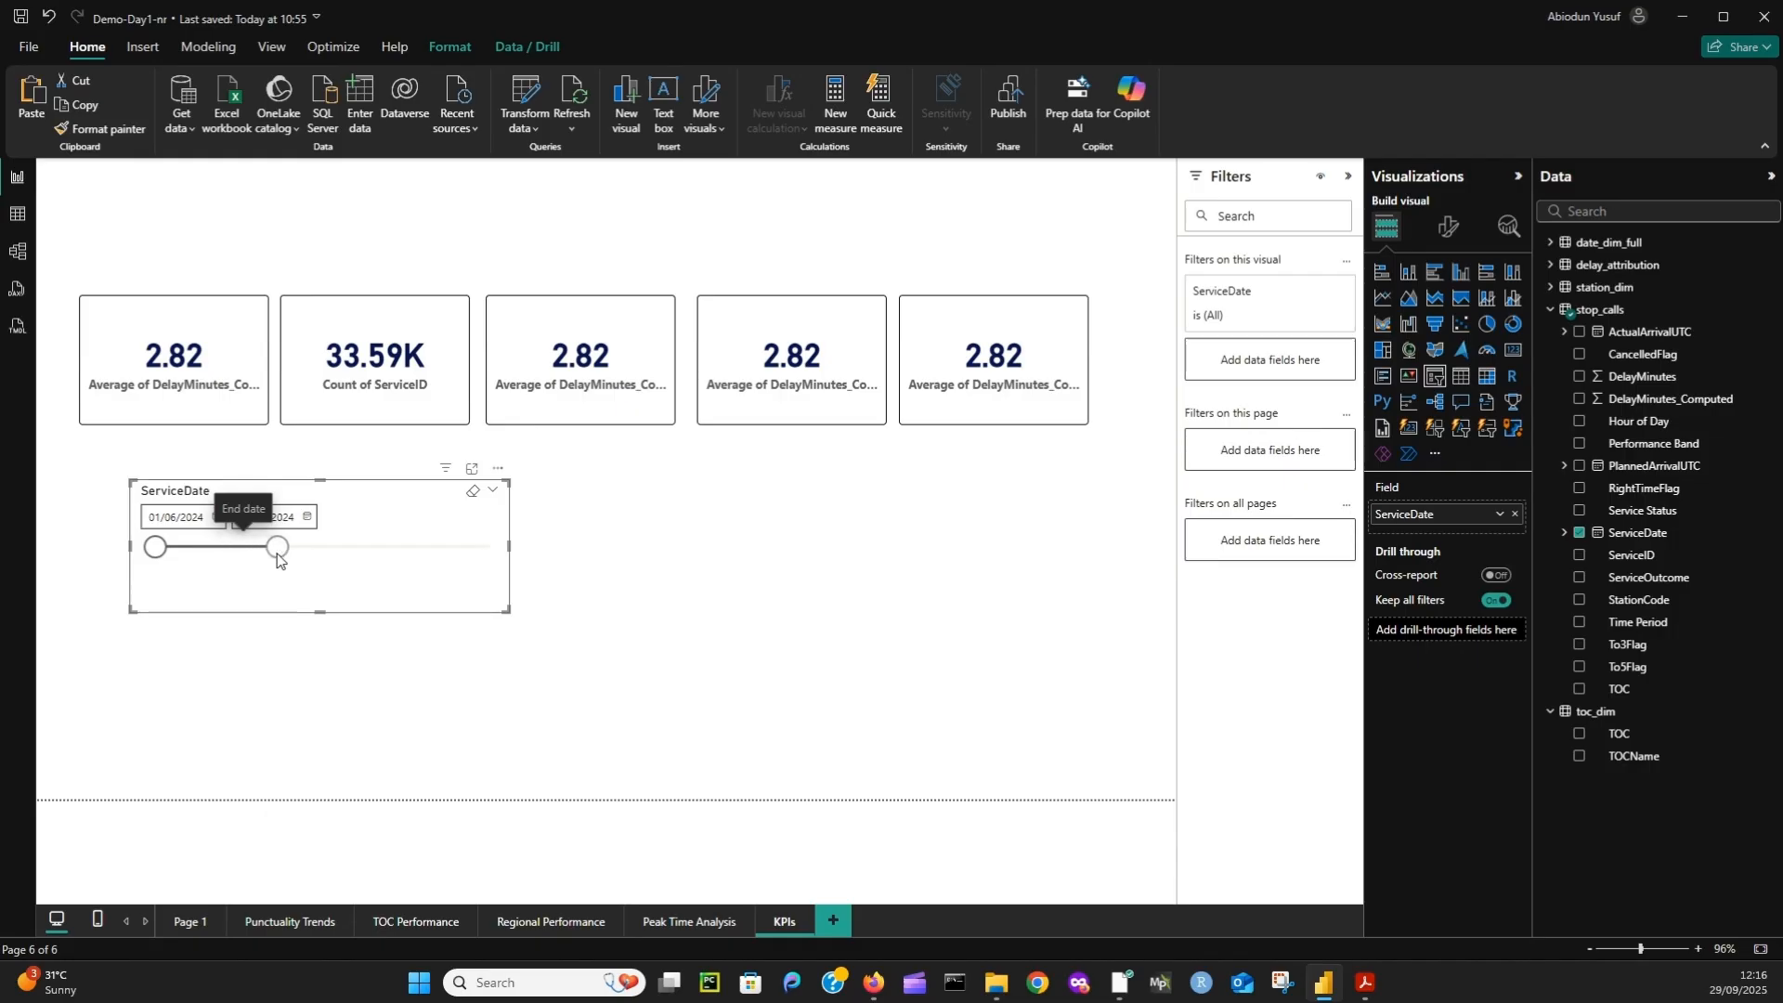
drag(155, 548, 224, 548)
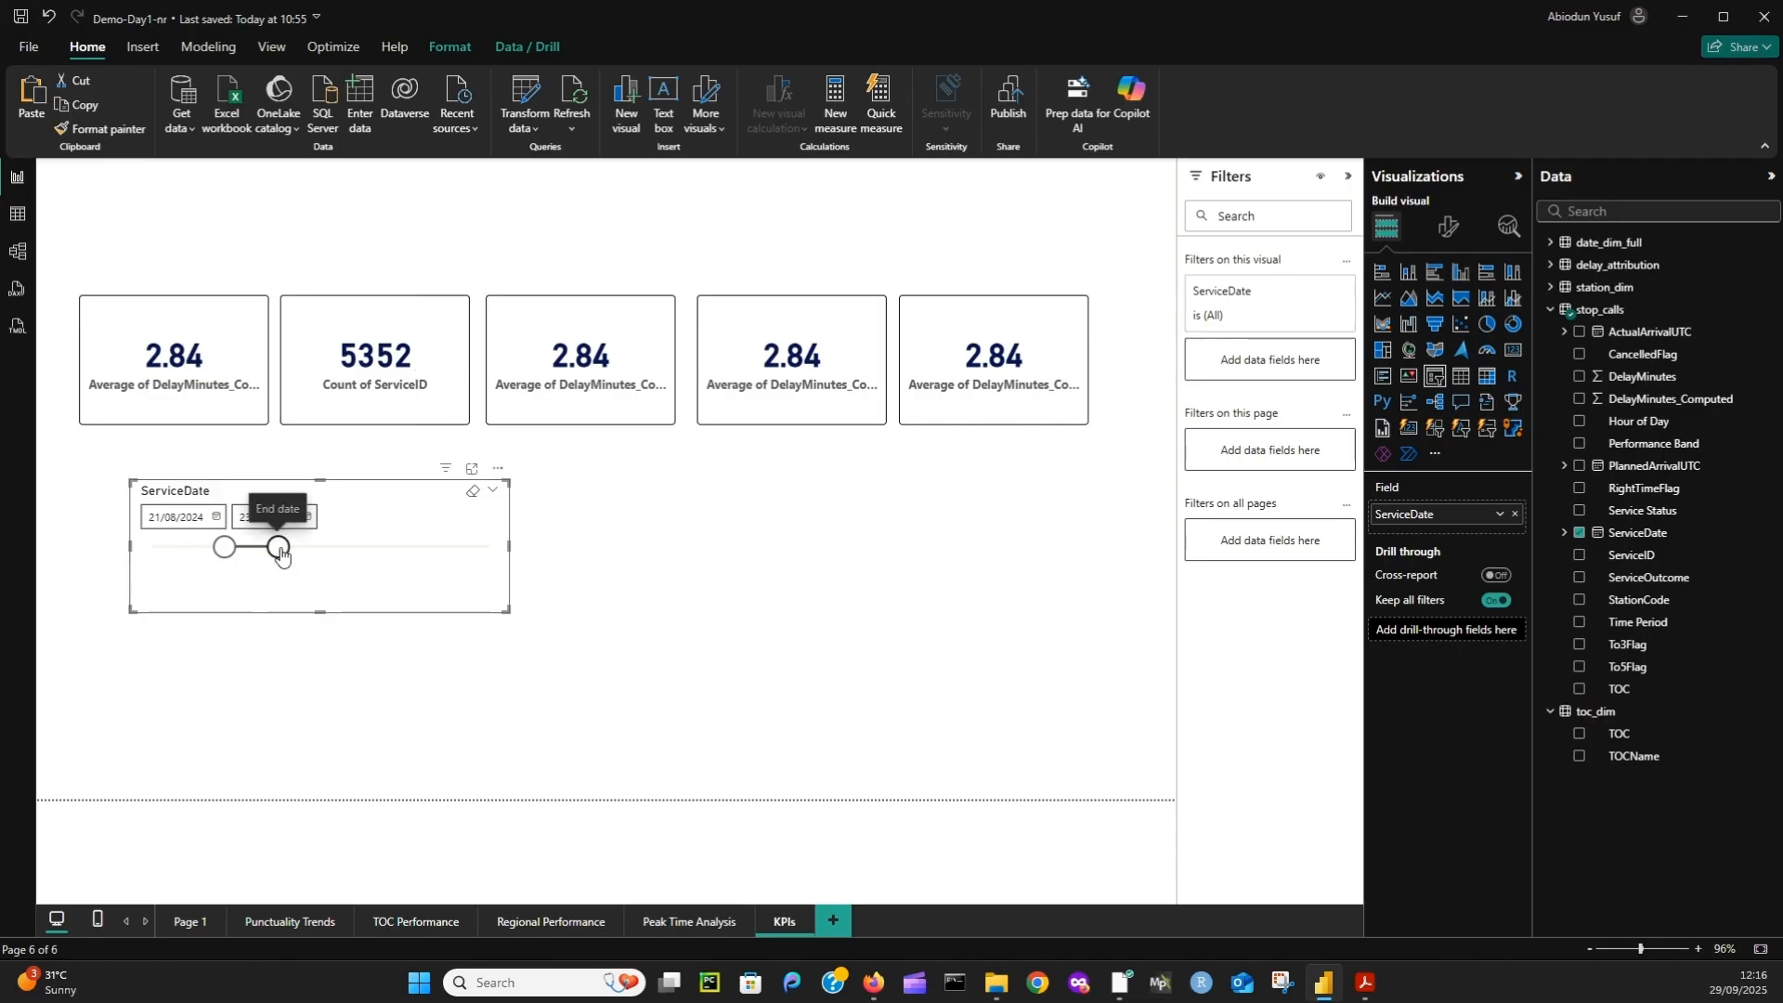
drag(280, 554, 442, 548)
drag(224, 548, 155, 548)
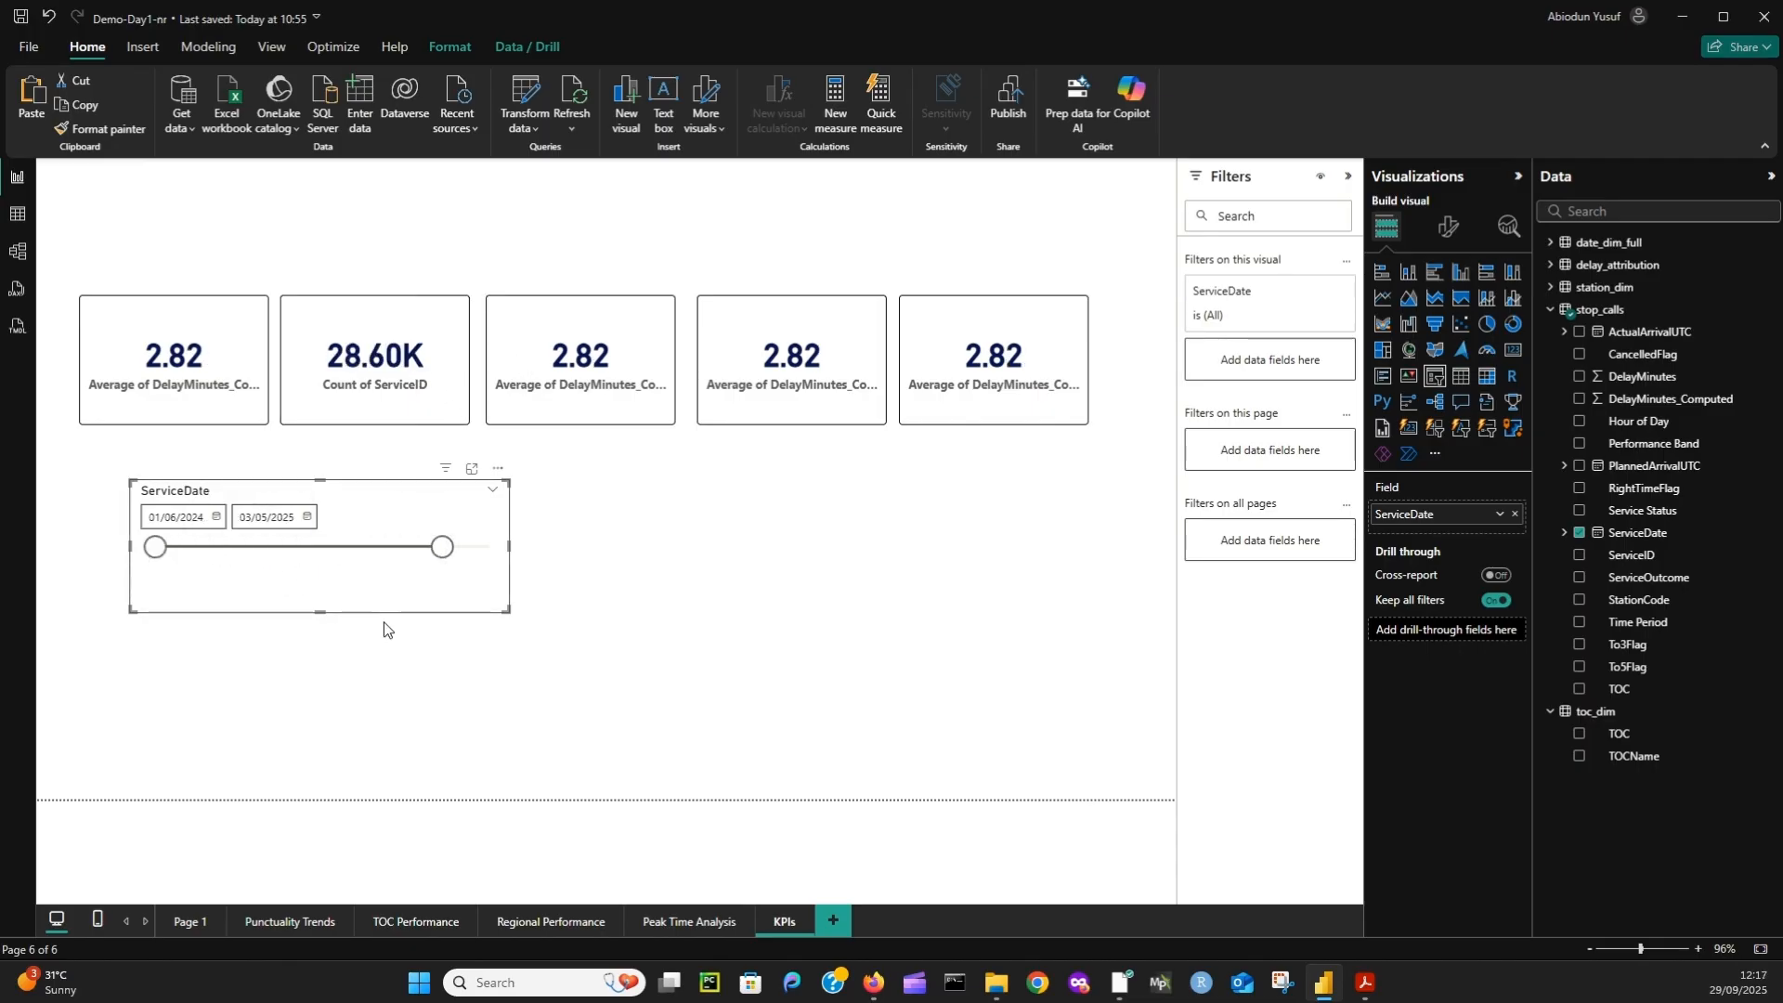
- Reduce the ServiceDate slicer's height and move it above the first two cards
drag(321, 611, 336, 585)
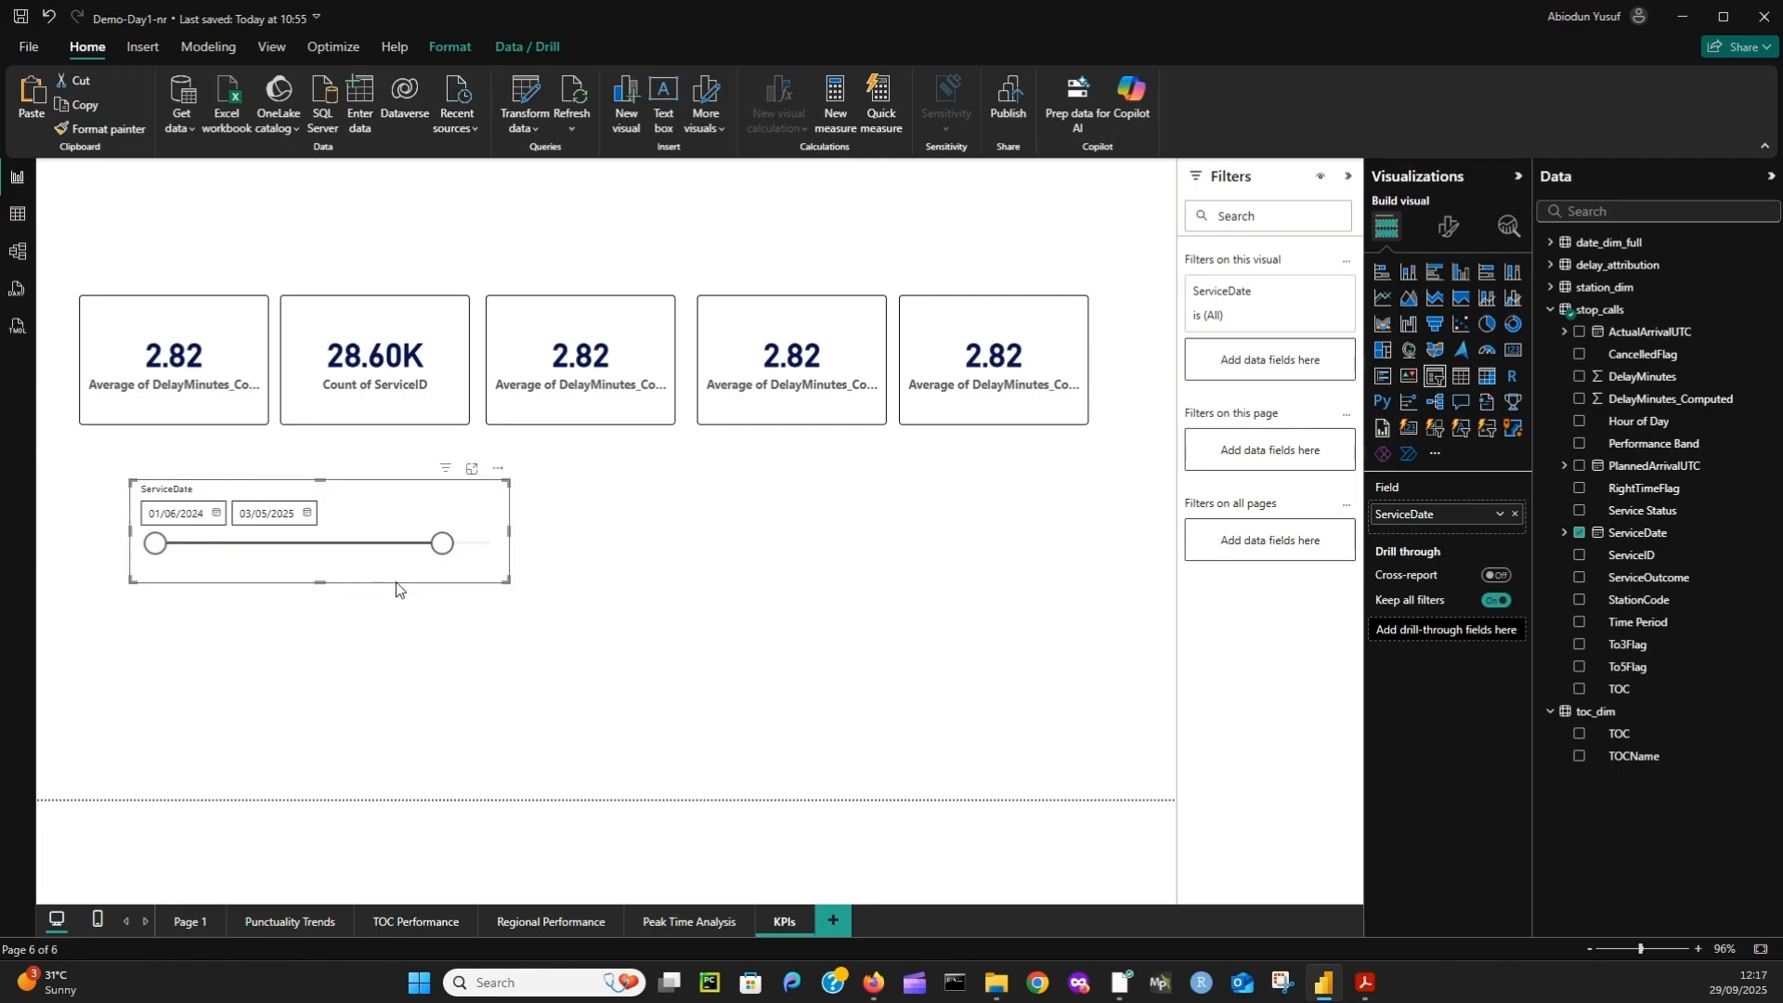
drag(320, 582, 377, 398)
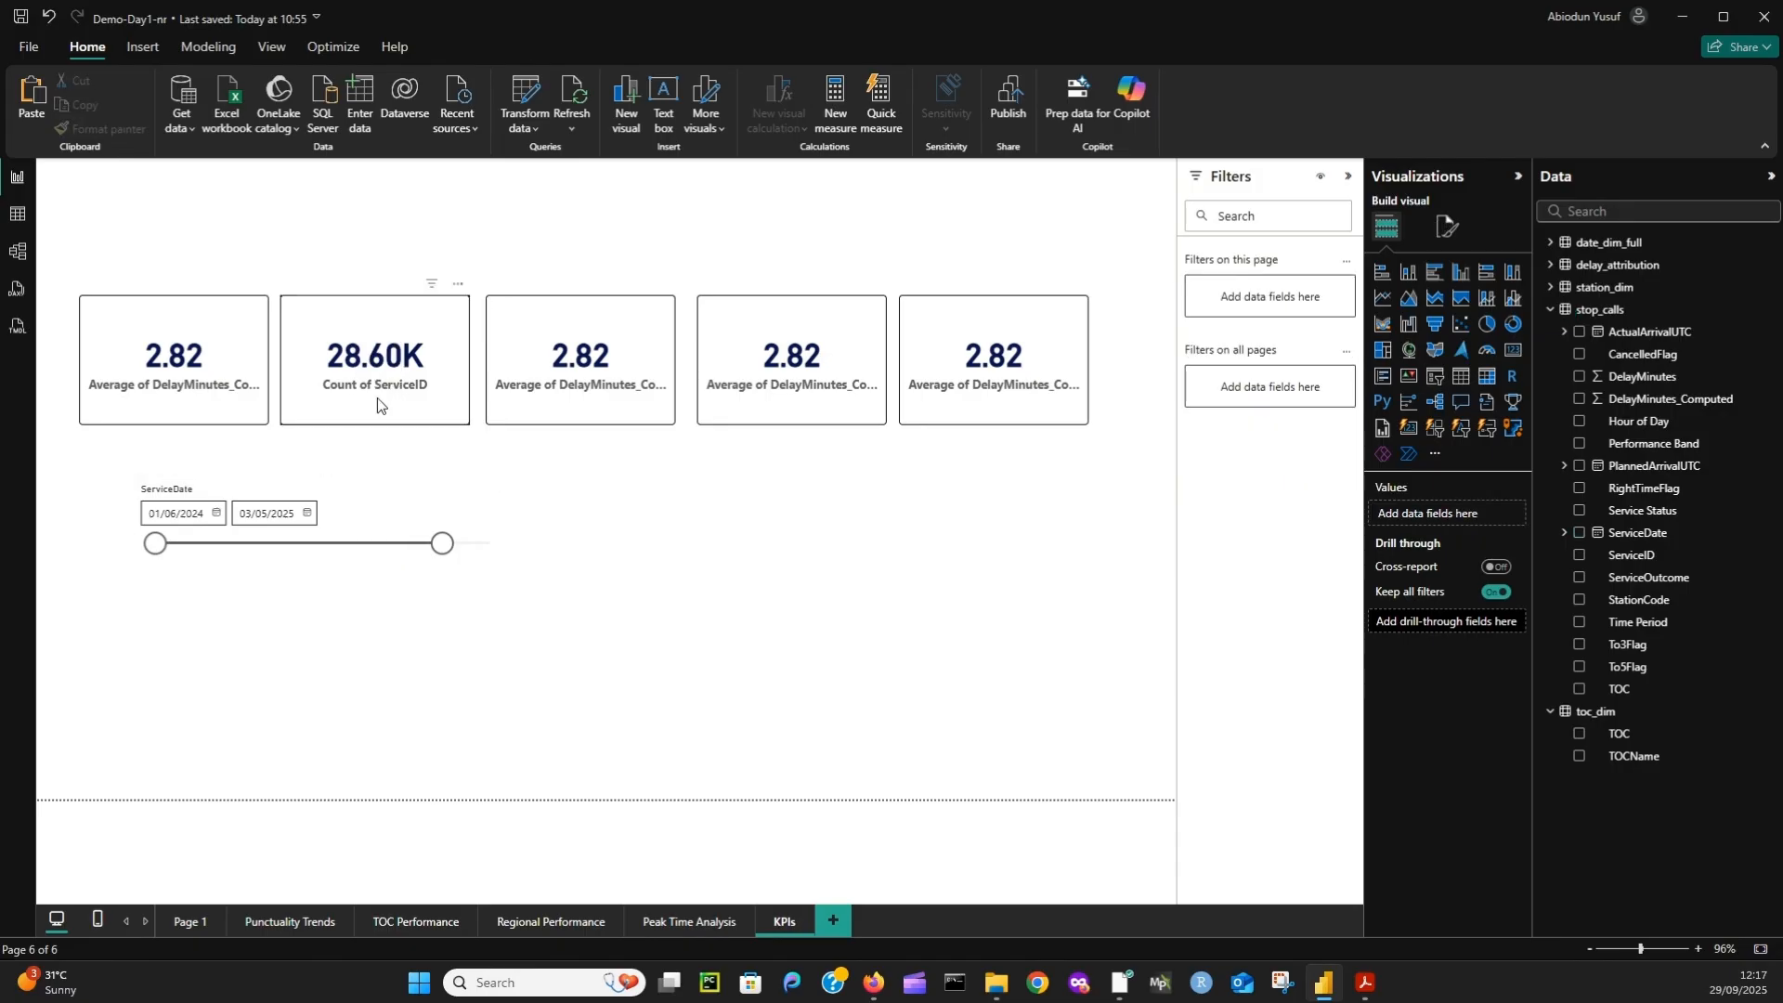
click(348, 514)
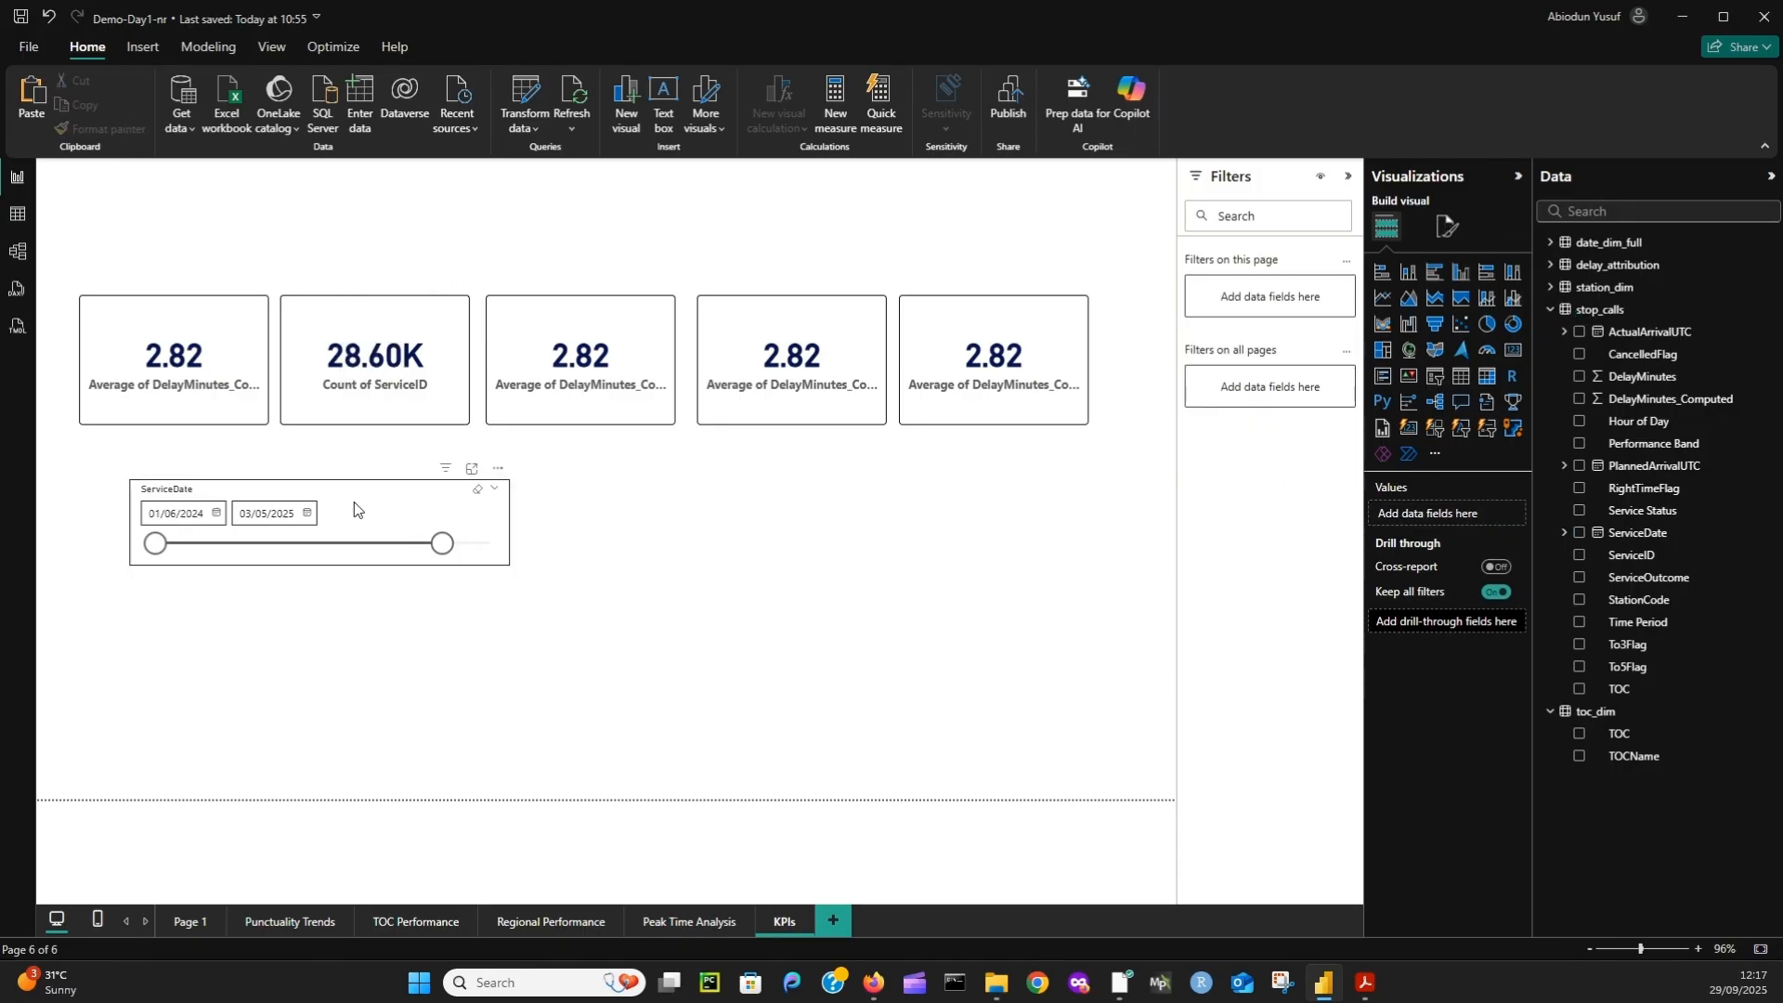
drag(368, 489, 312, 189)
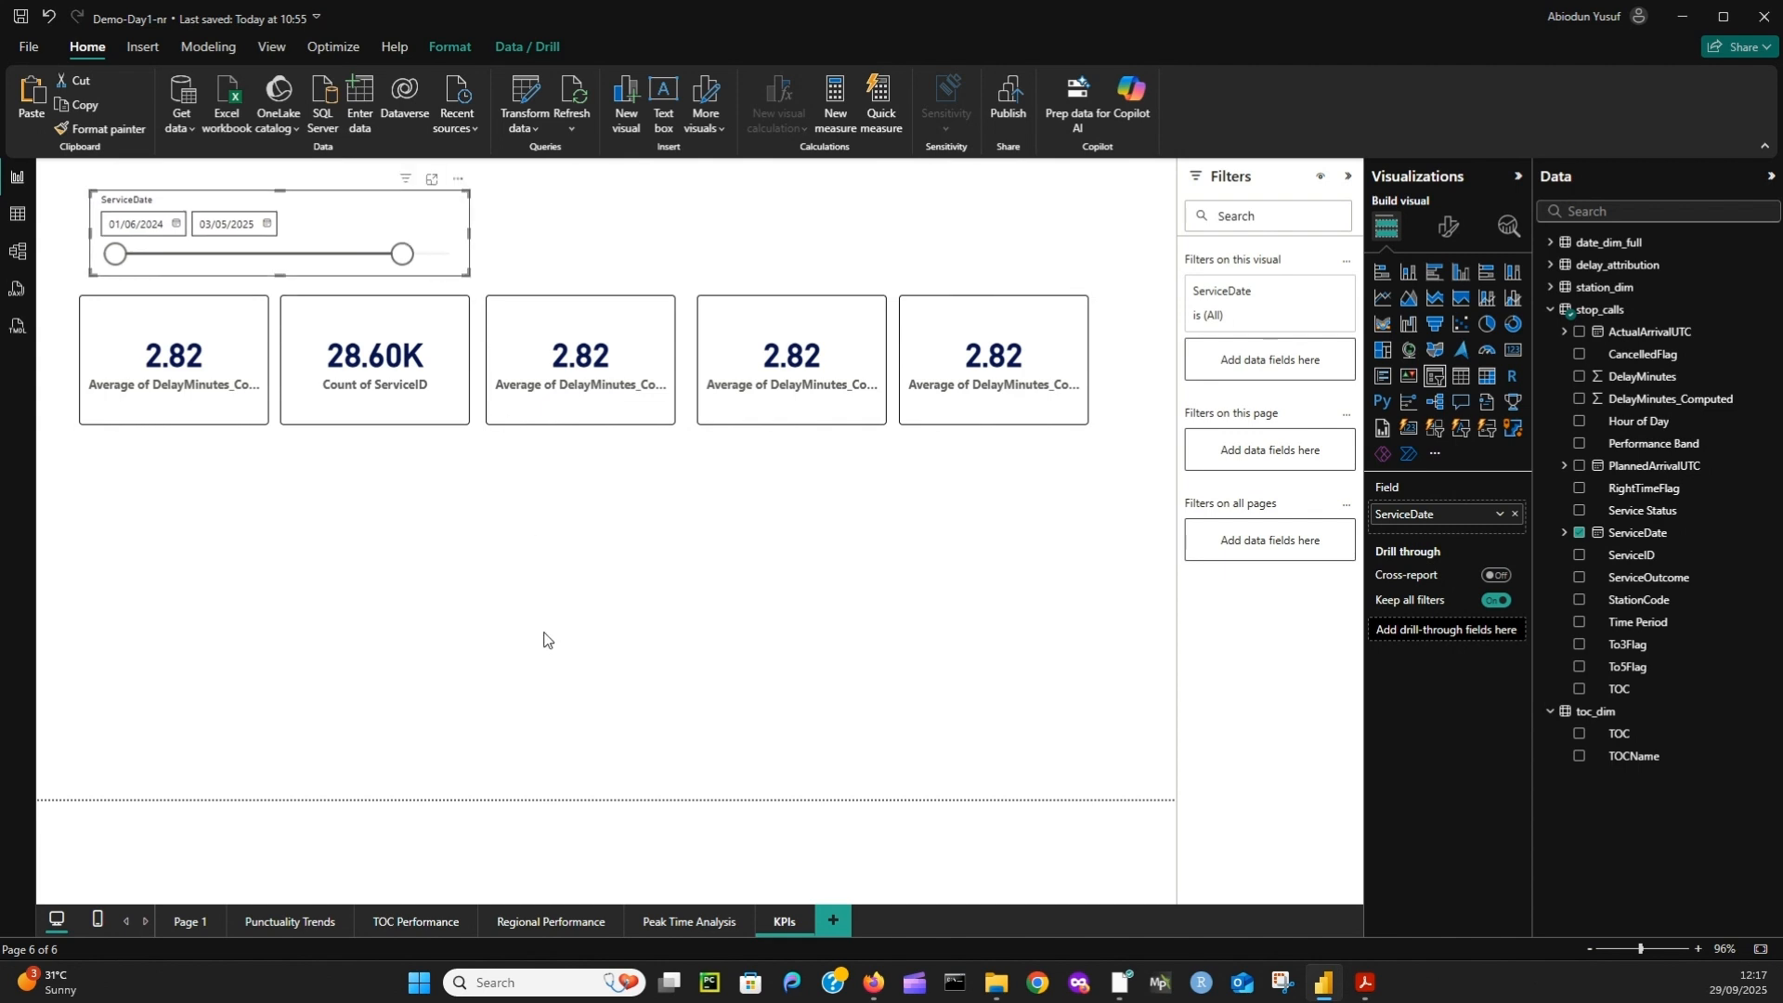
- Replace the third card's average delay field with the count of CancelledFlag
click(580, 394)
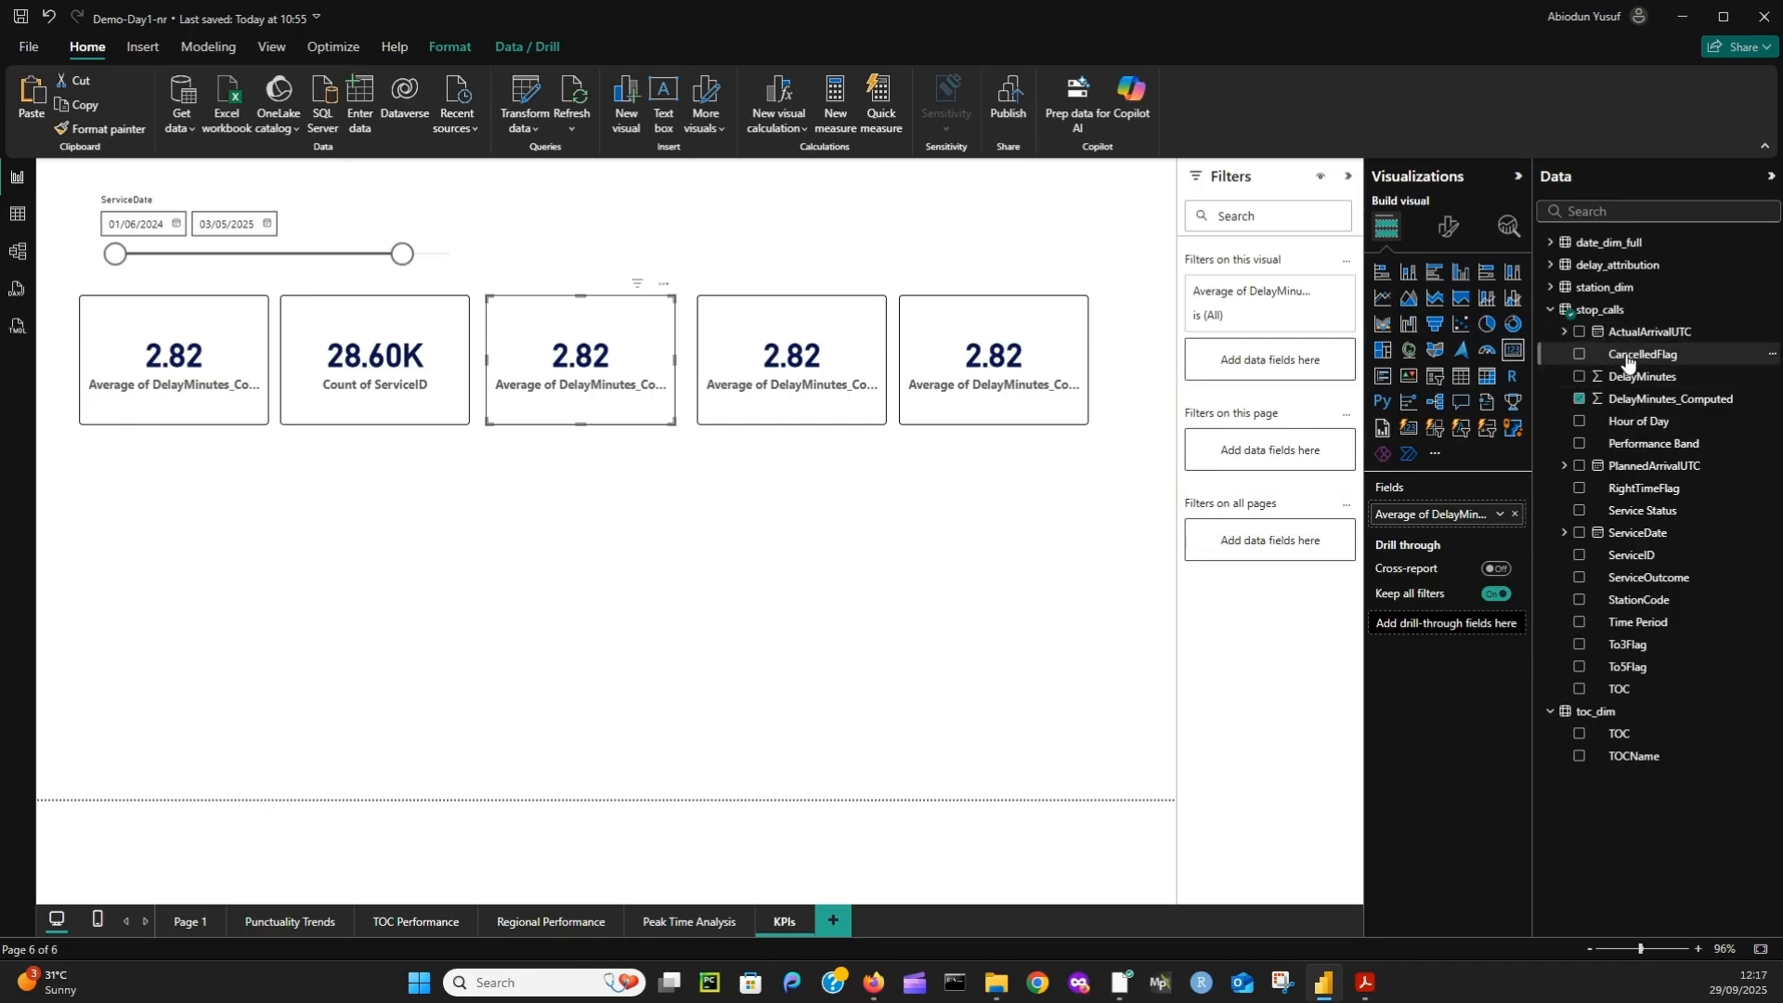
drag(1627, 361, 1480, 520)
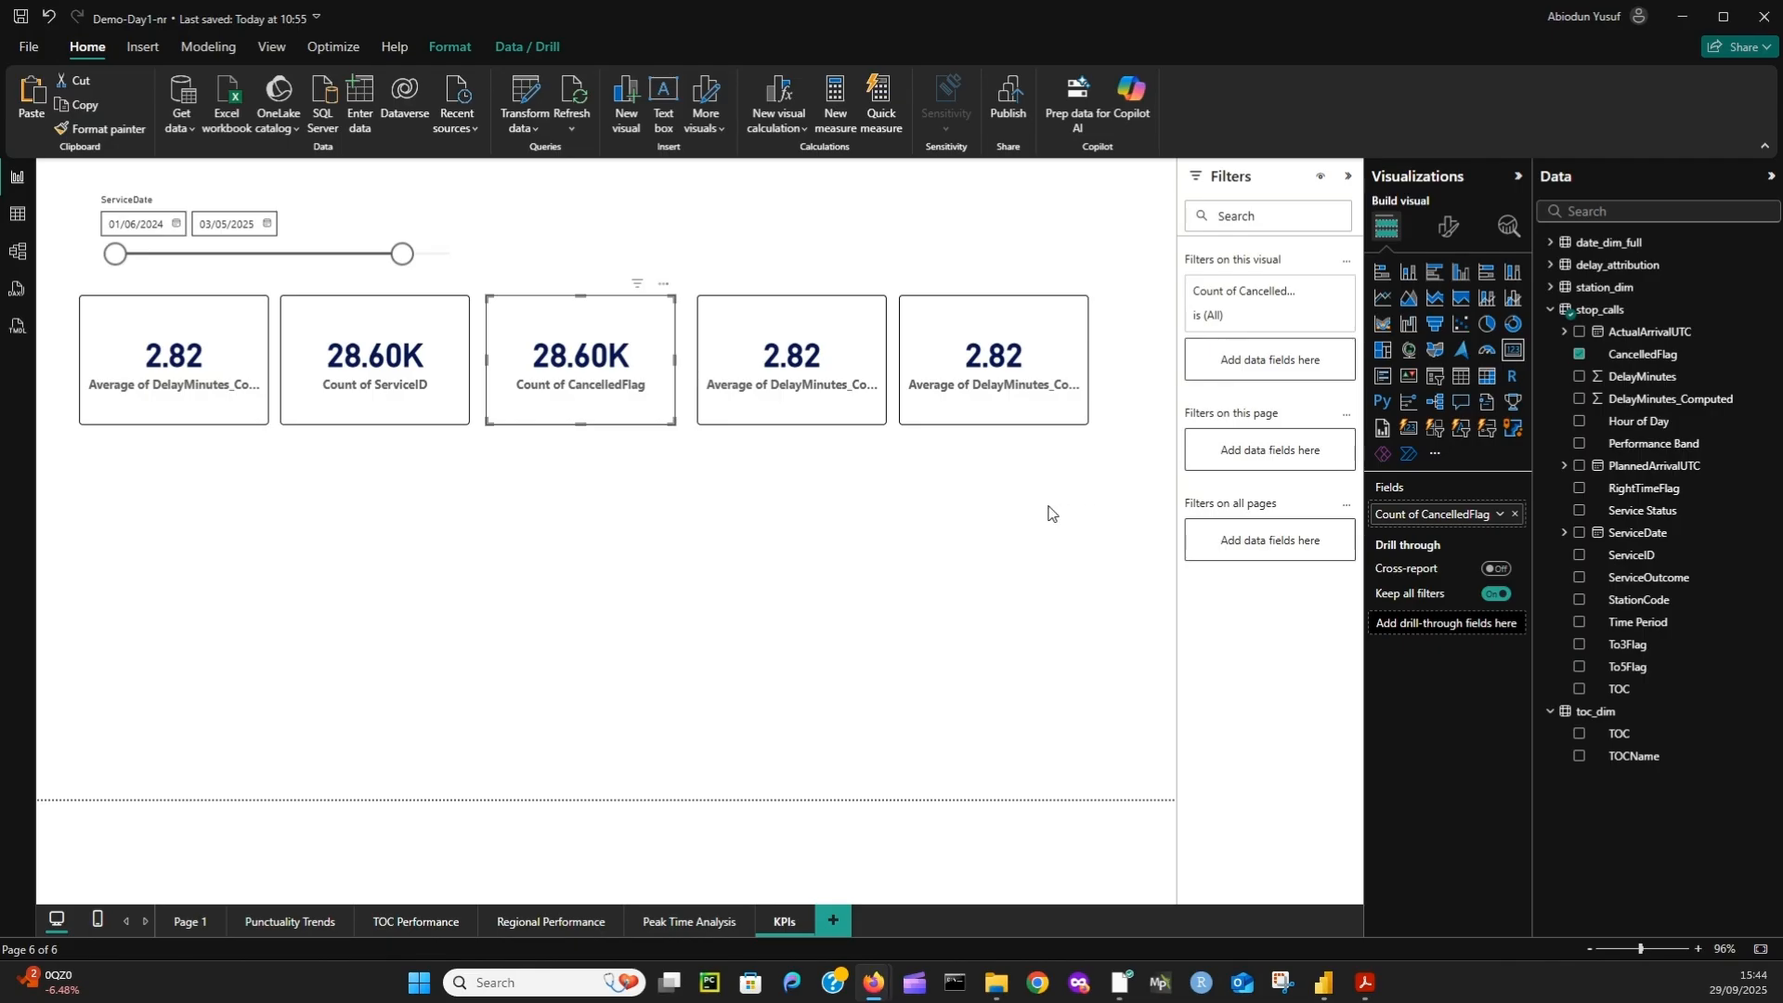
- Create a new measure in the stop_calls table named "Right Time Performance %"
click(1606, 314)
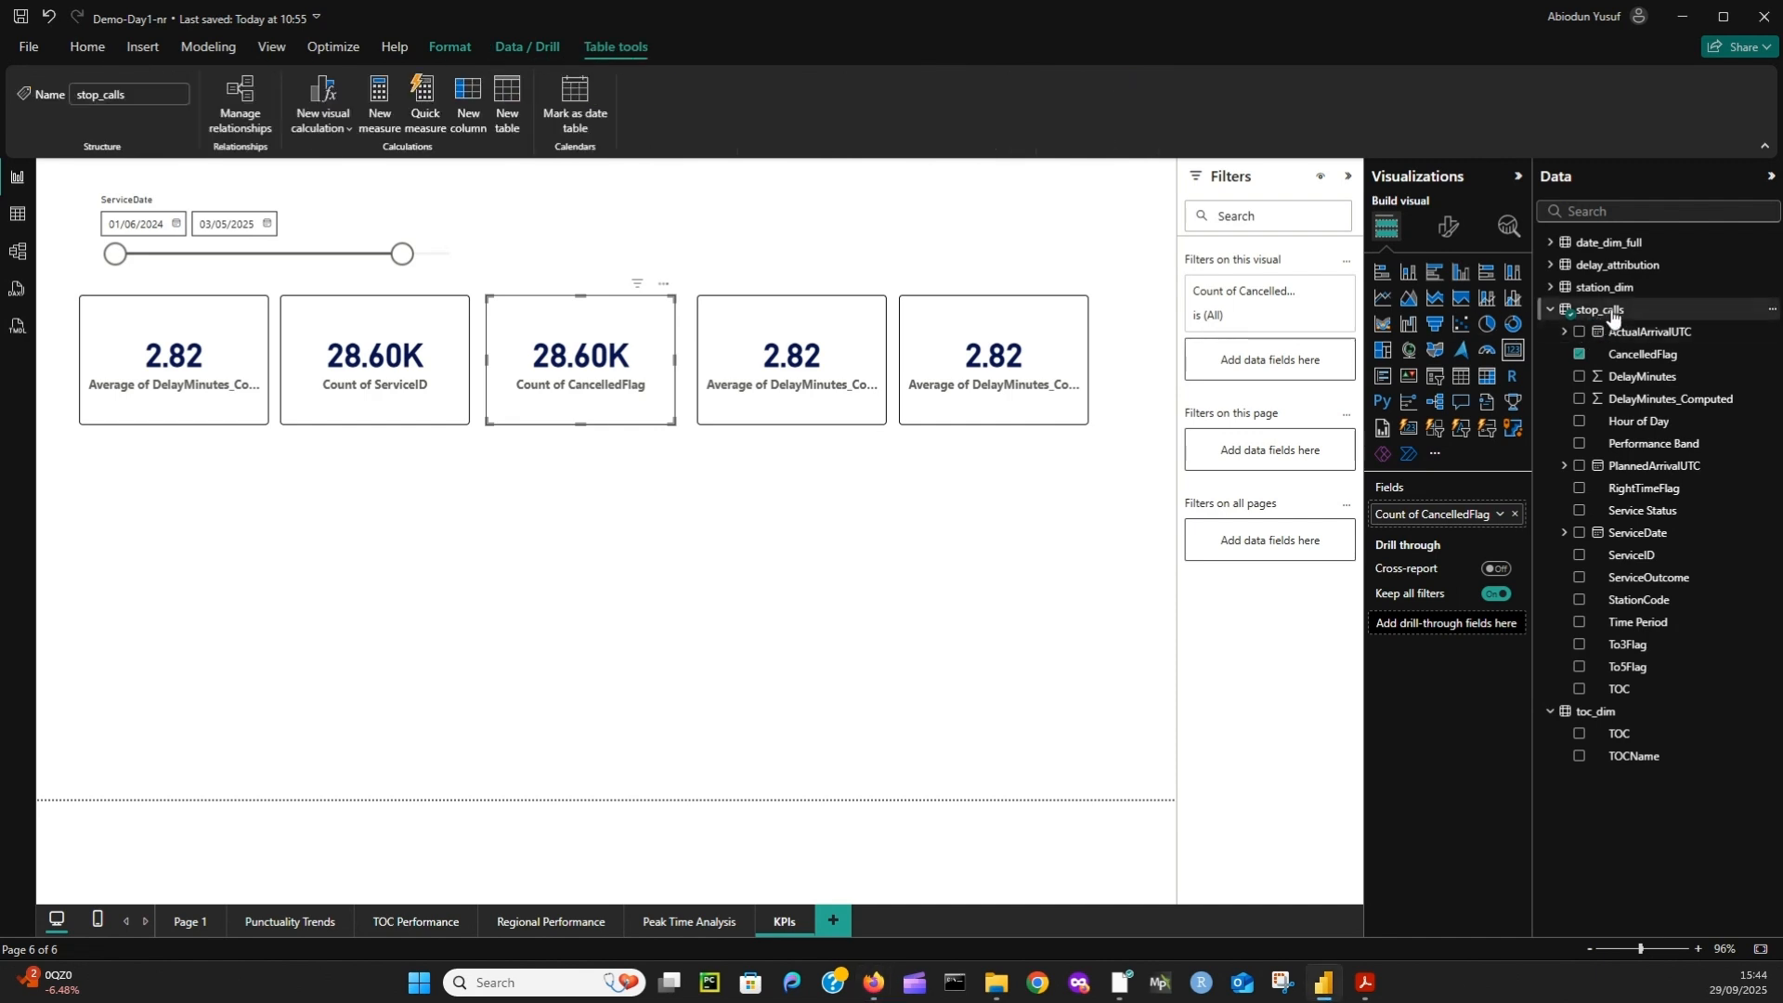
click(1551, 310)
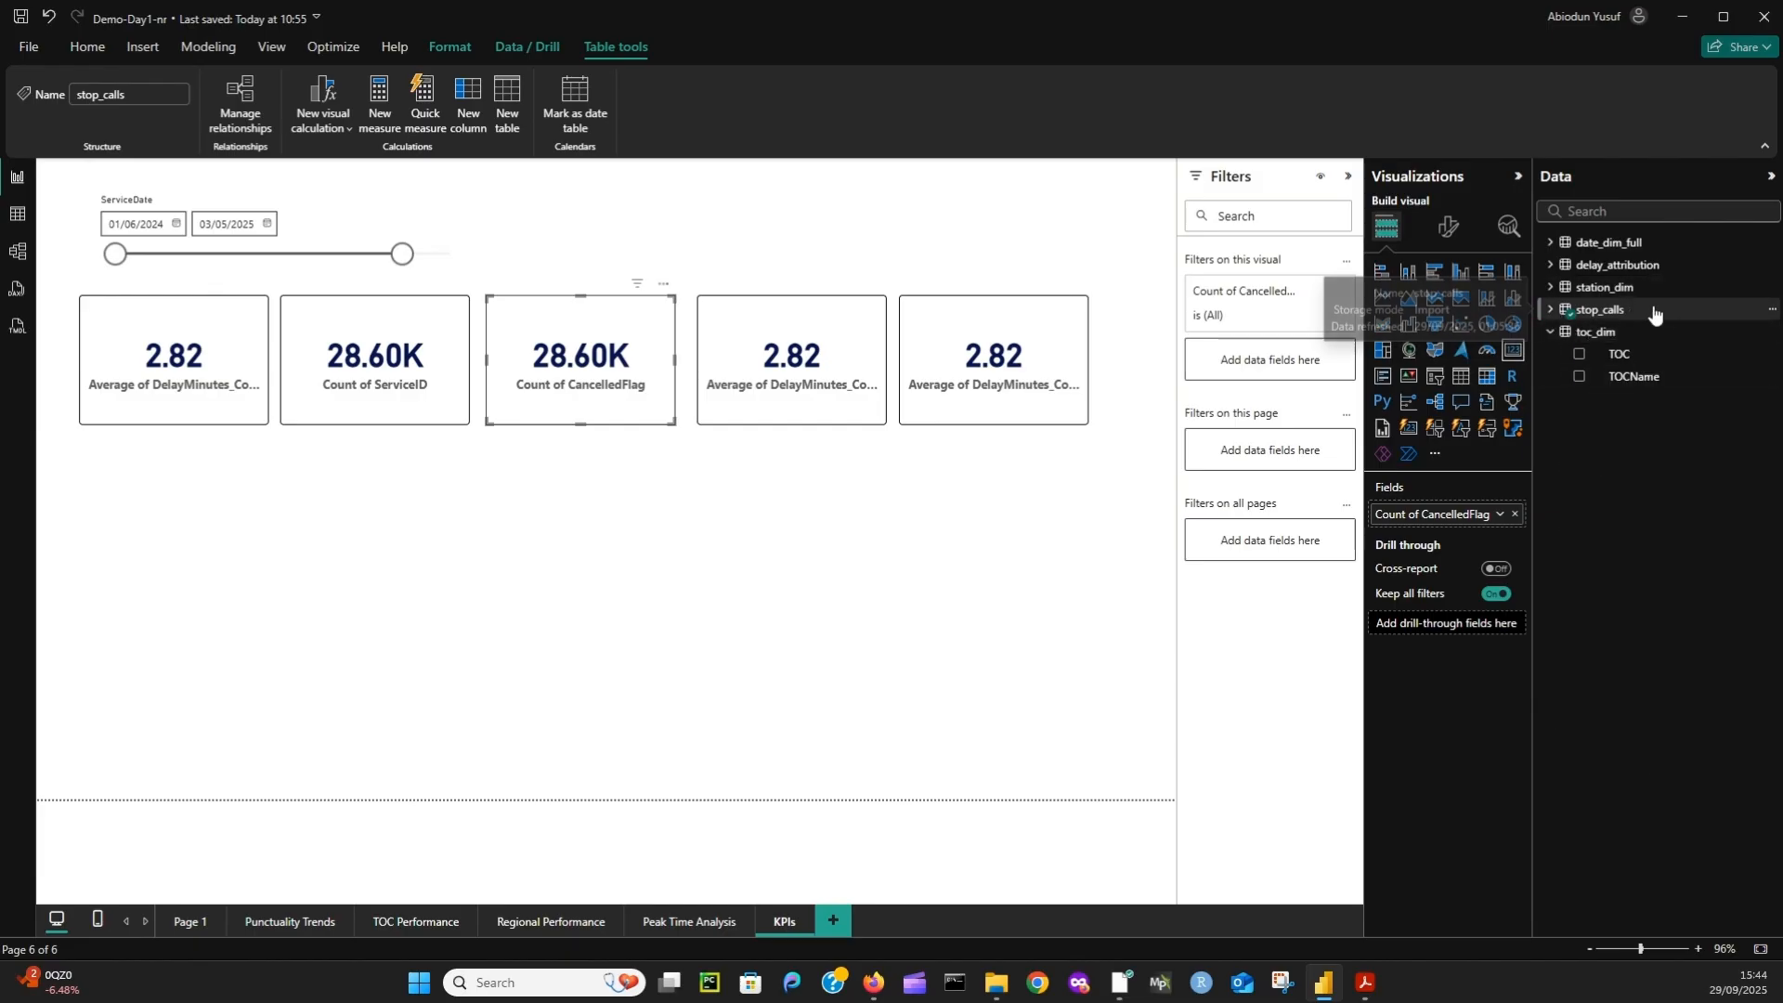
click(1553, 333)
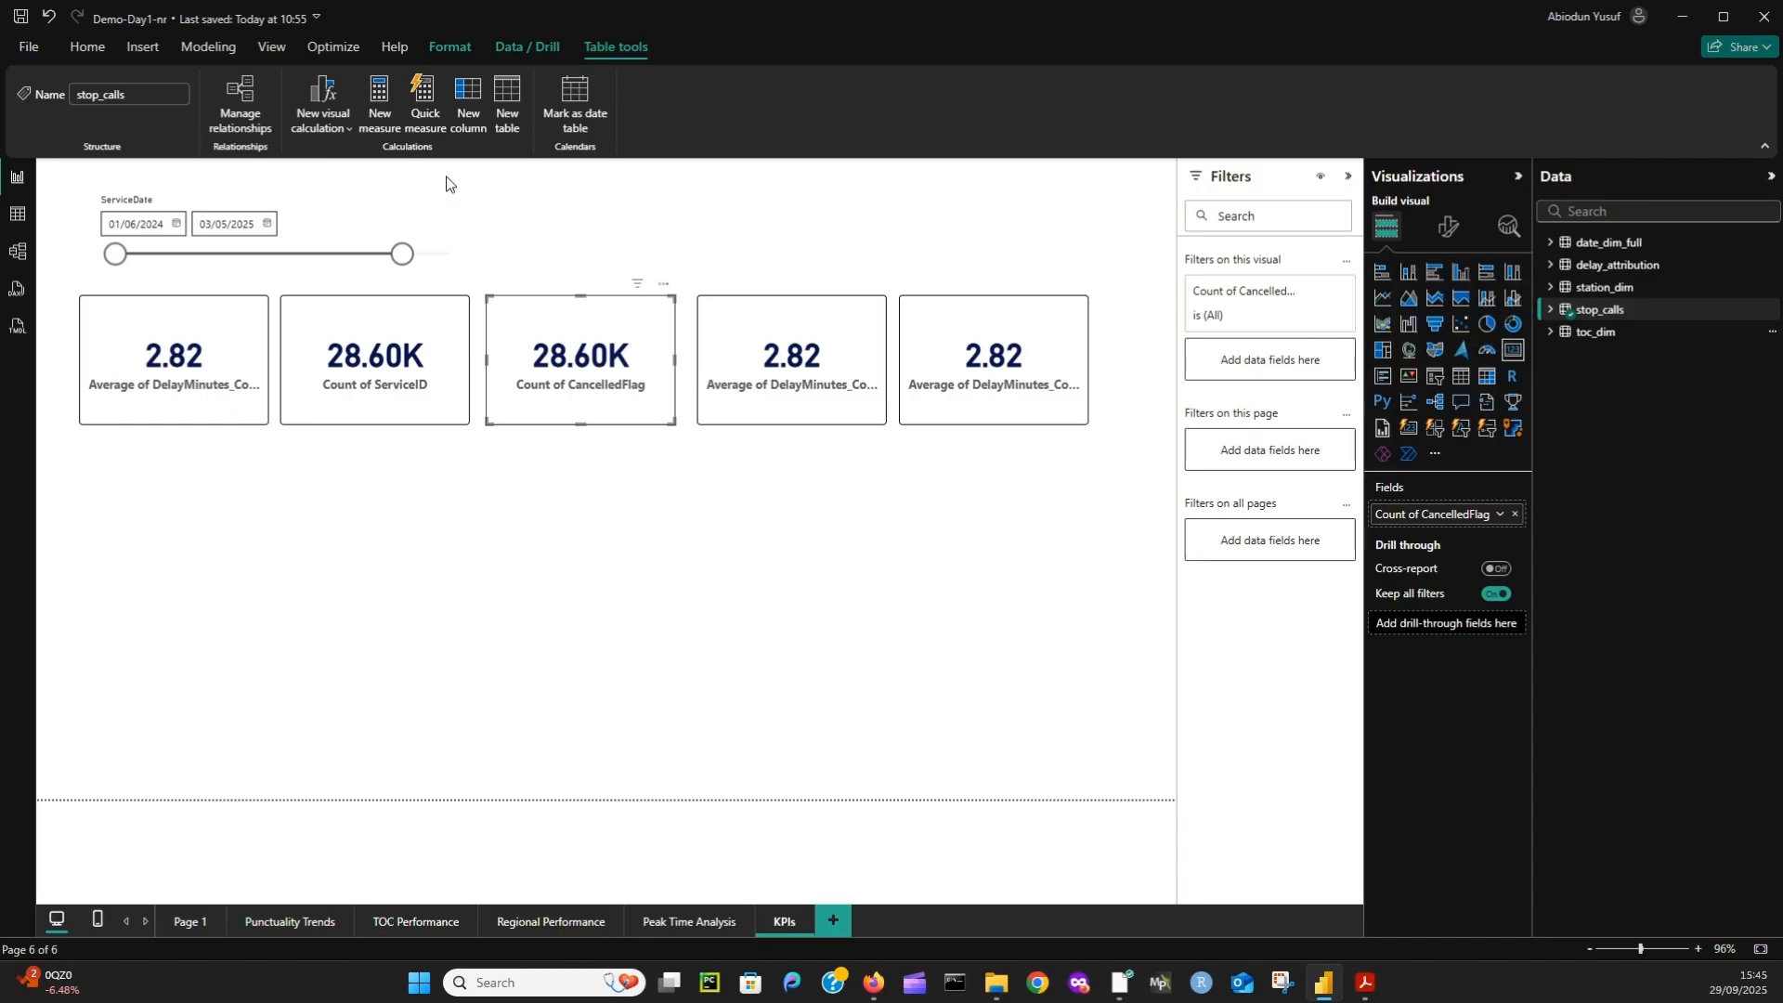
click(376, 107)
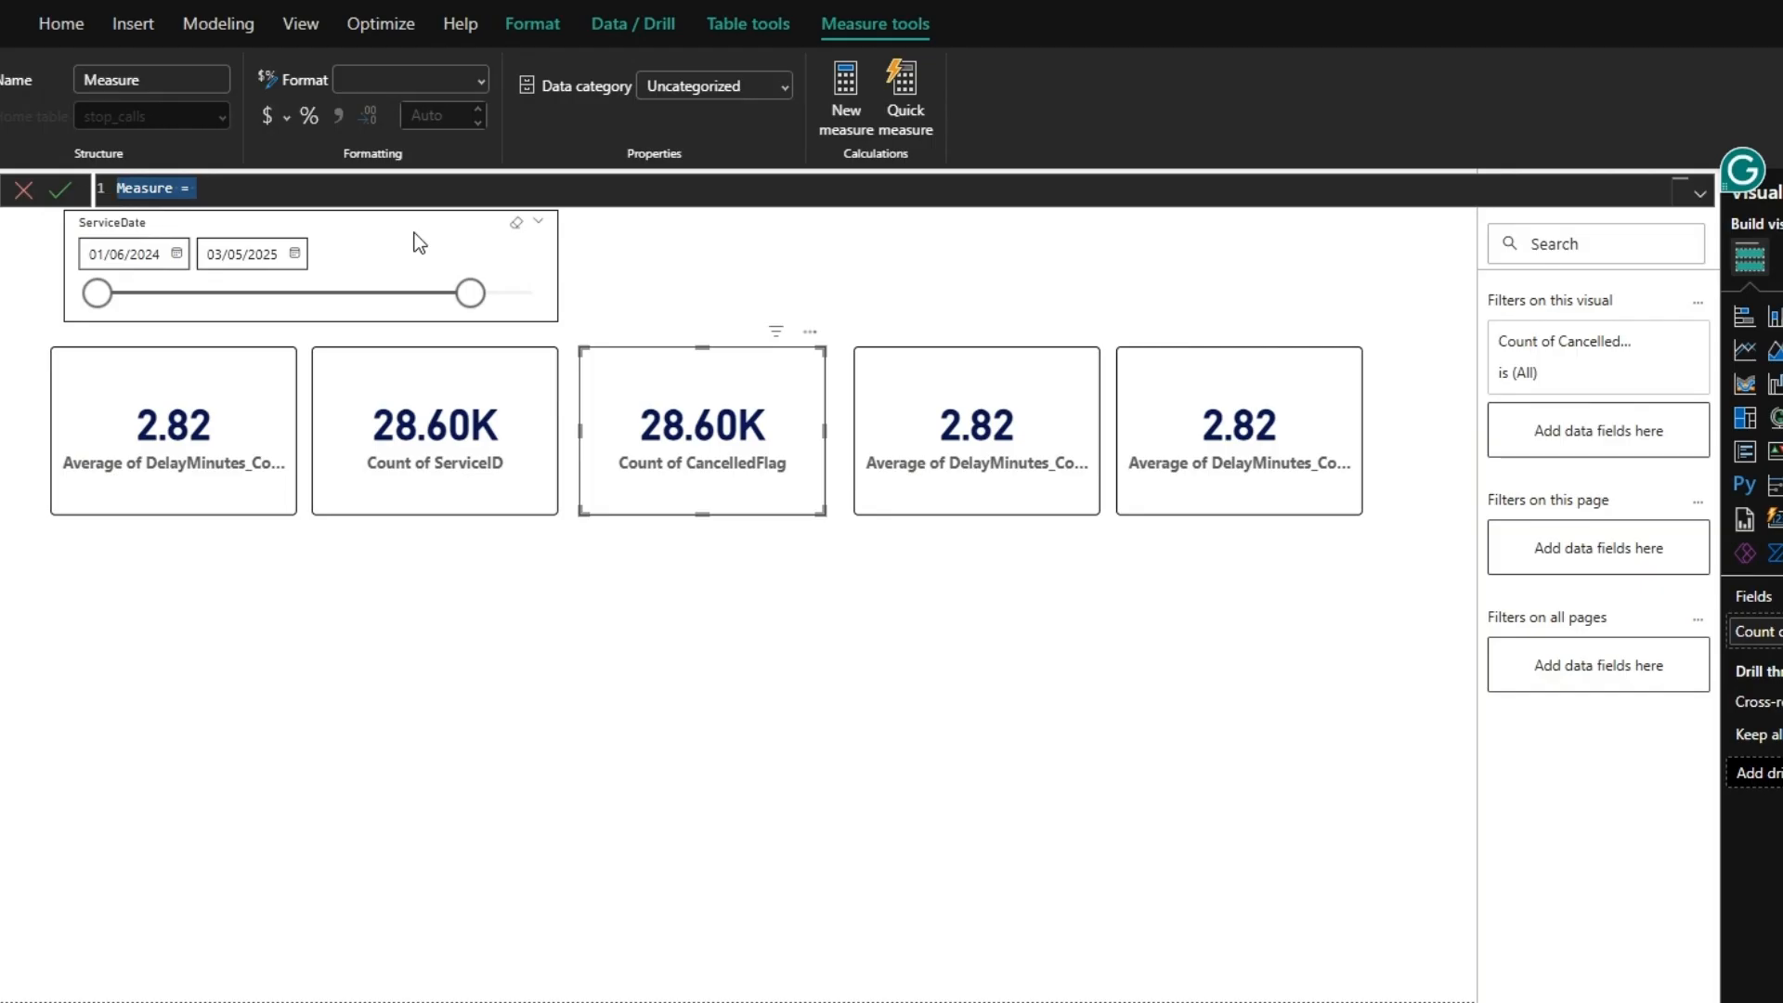
text(R)
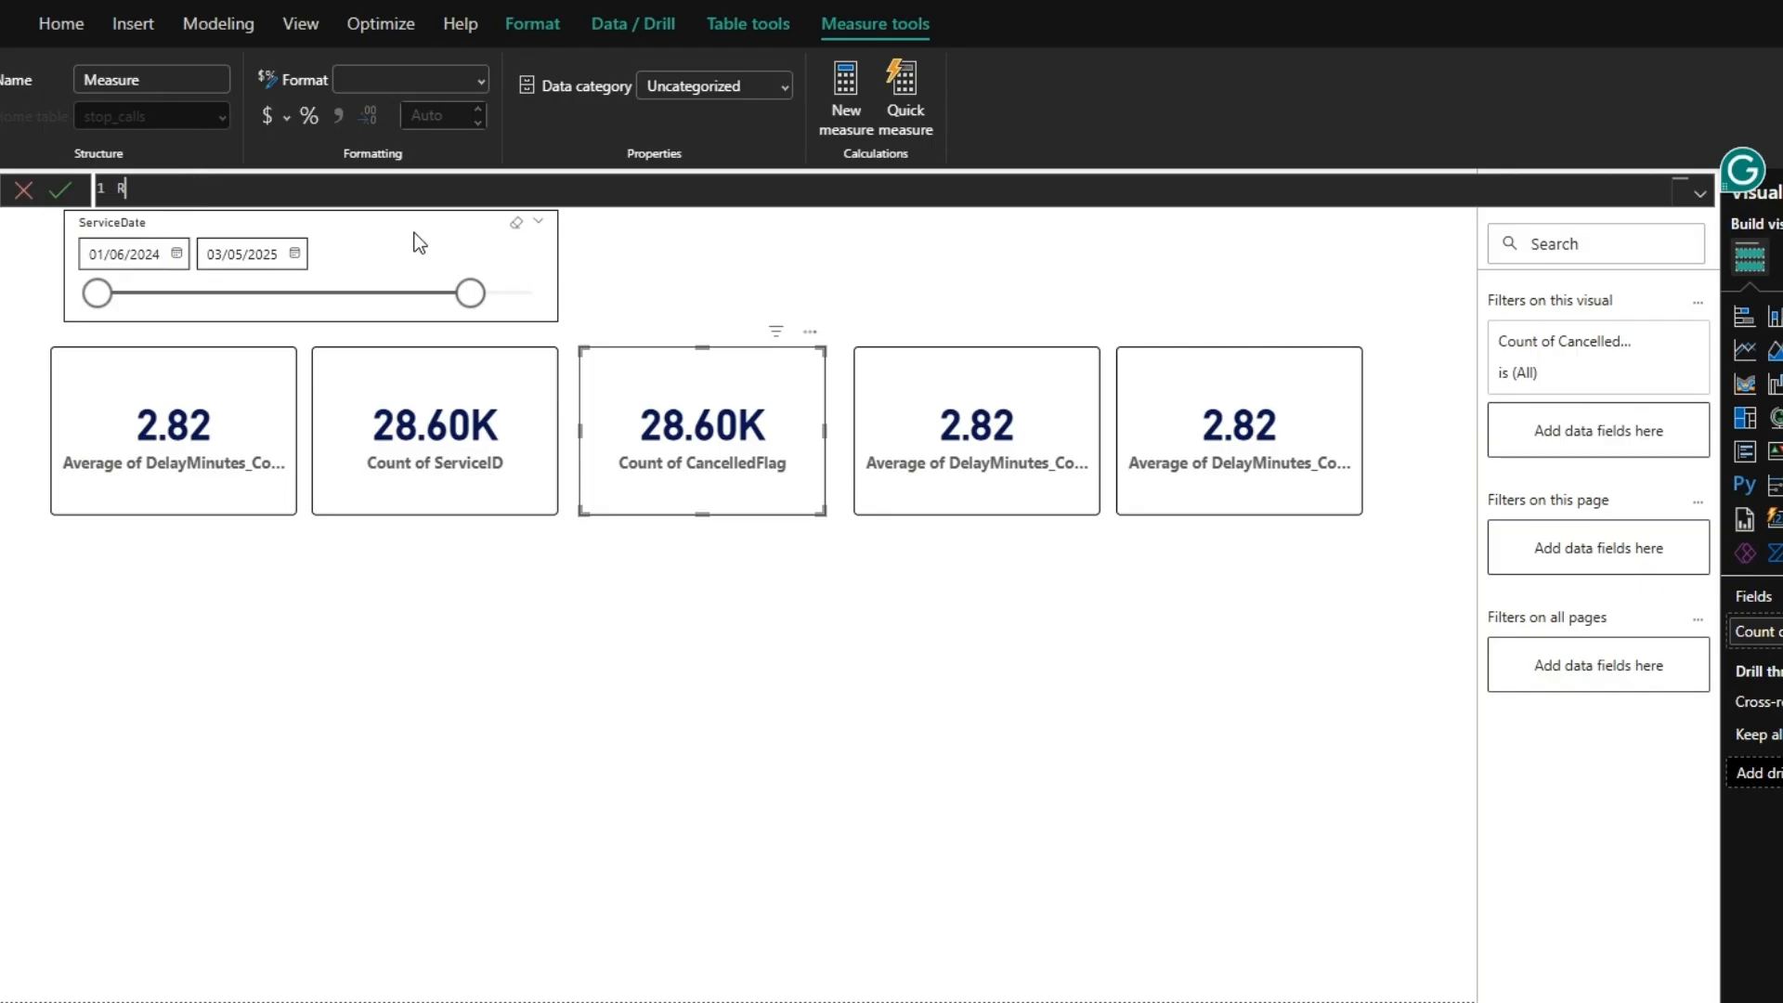
text(ight Time Perforance)
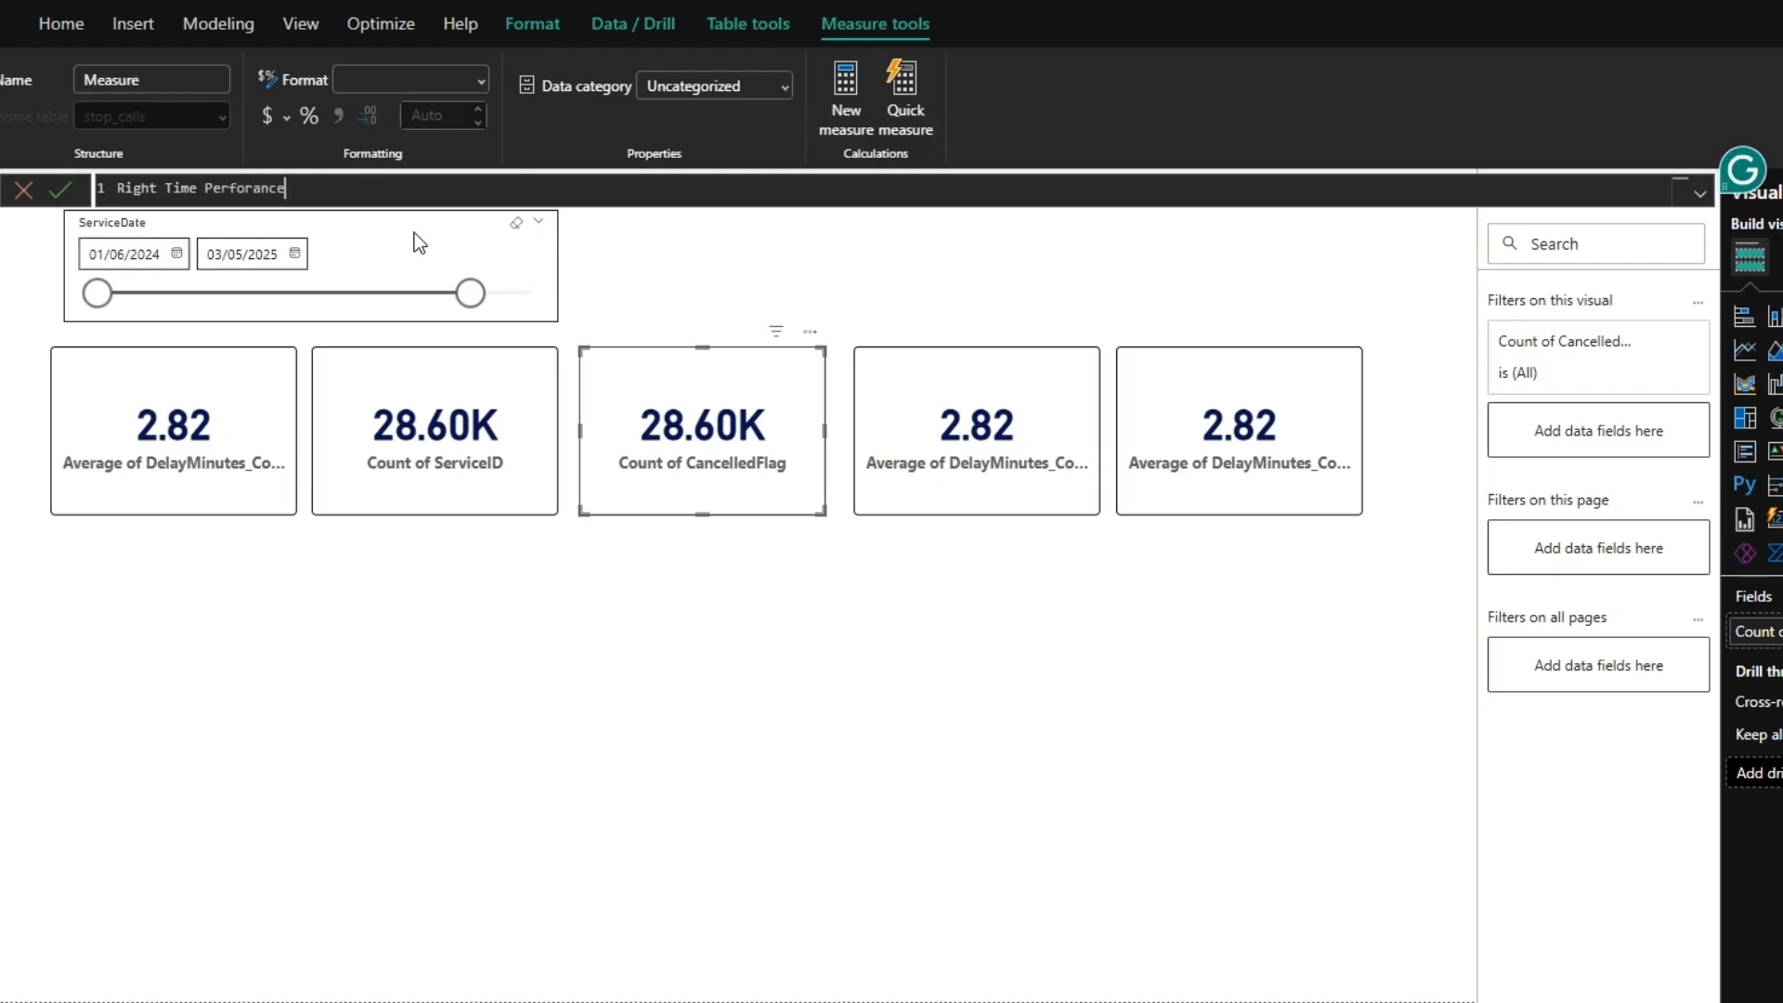
key(BackSpace)
key(BackSpace)
key(BackSpace)
key(BackSpace)
text(mance )
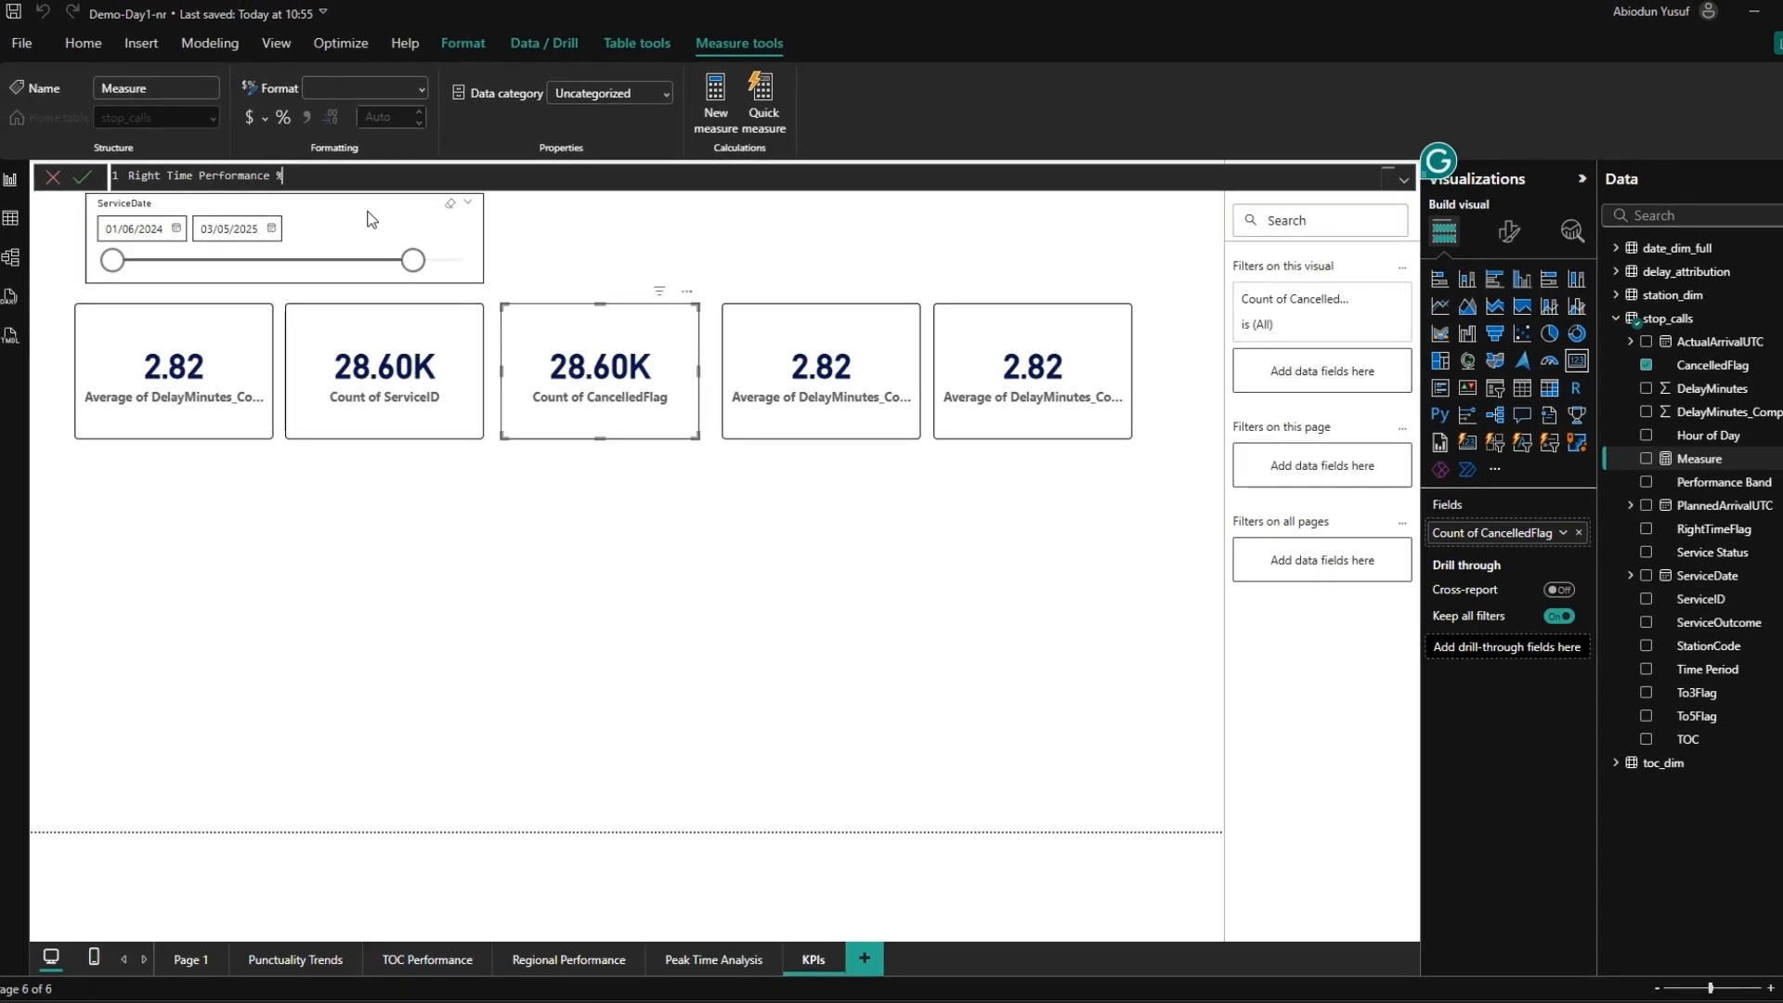
text(% =)
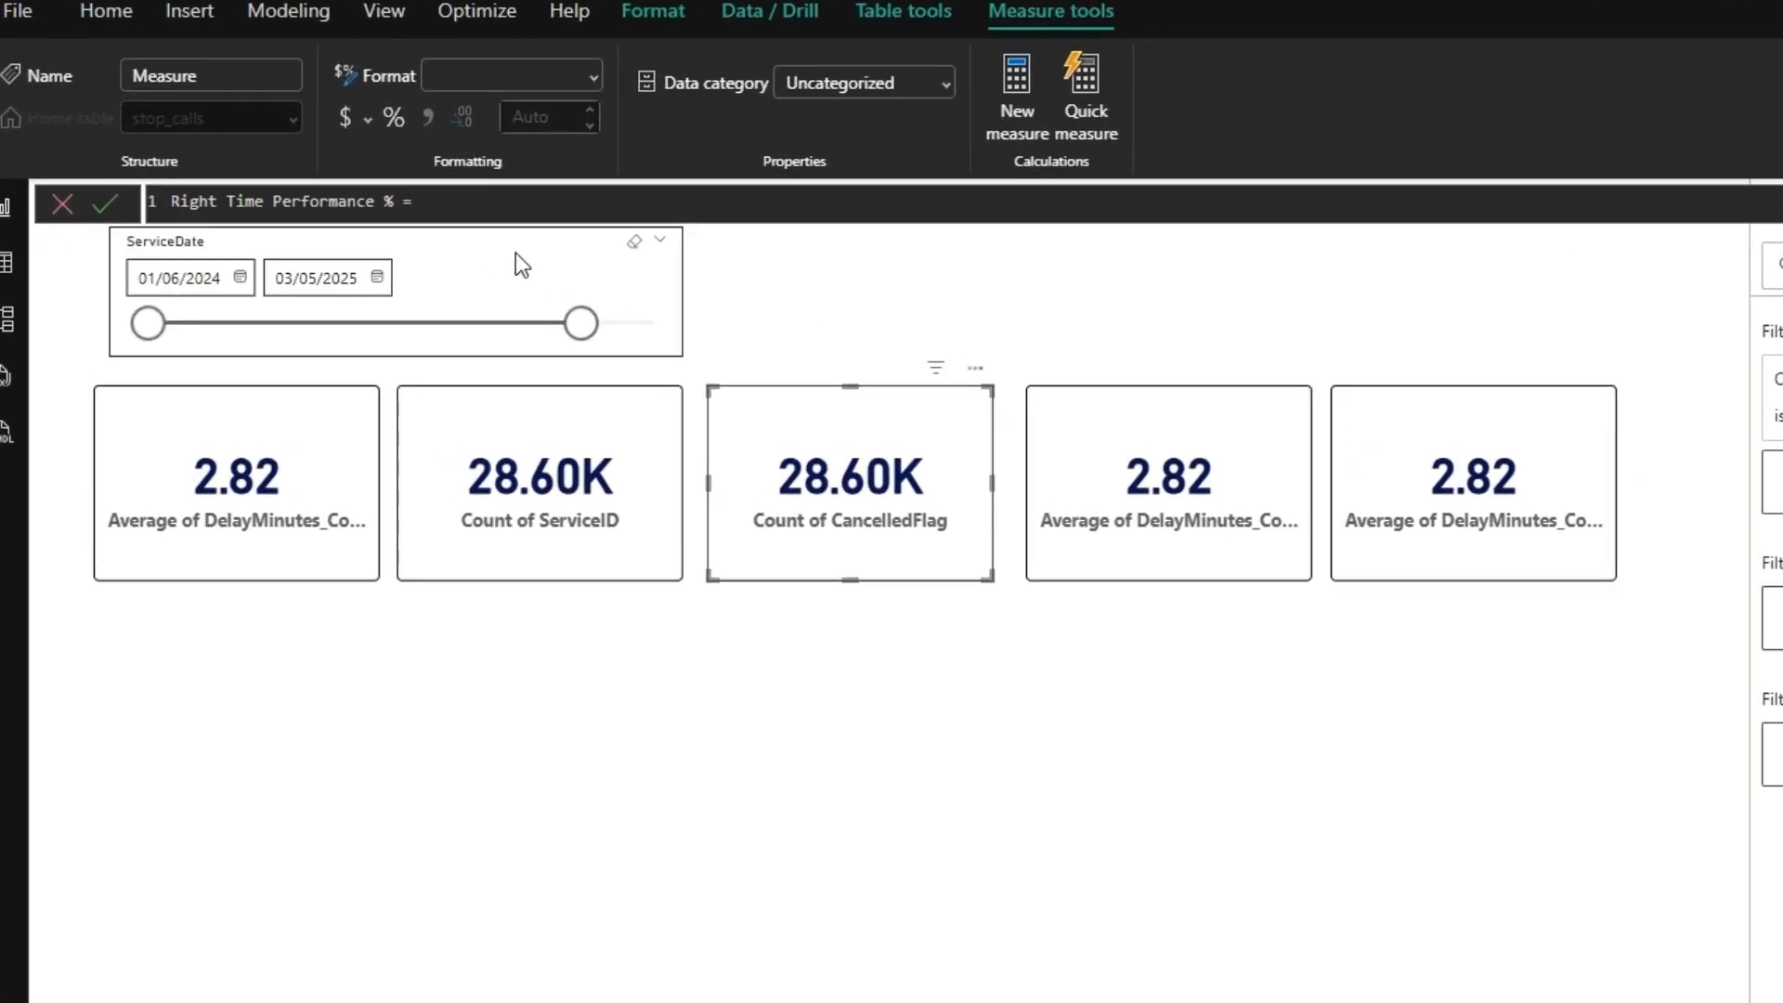
- Begin the Right Time Performance % formula on a new line with DIVIDE and a COUNTROWS(FILTER(stop_calls, numerator
key(alt+Return)
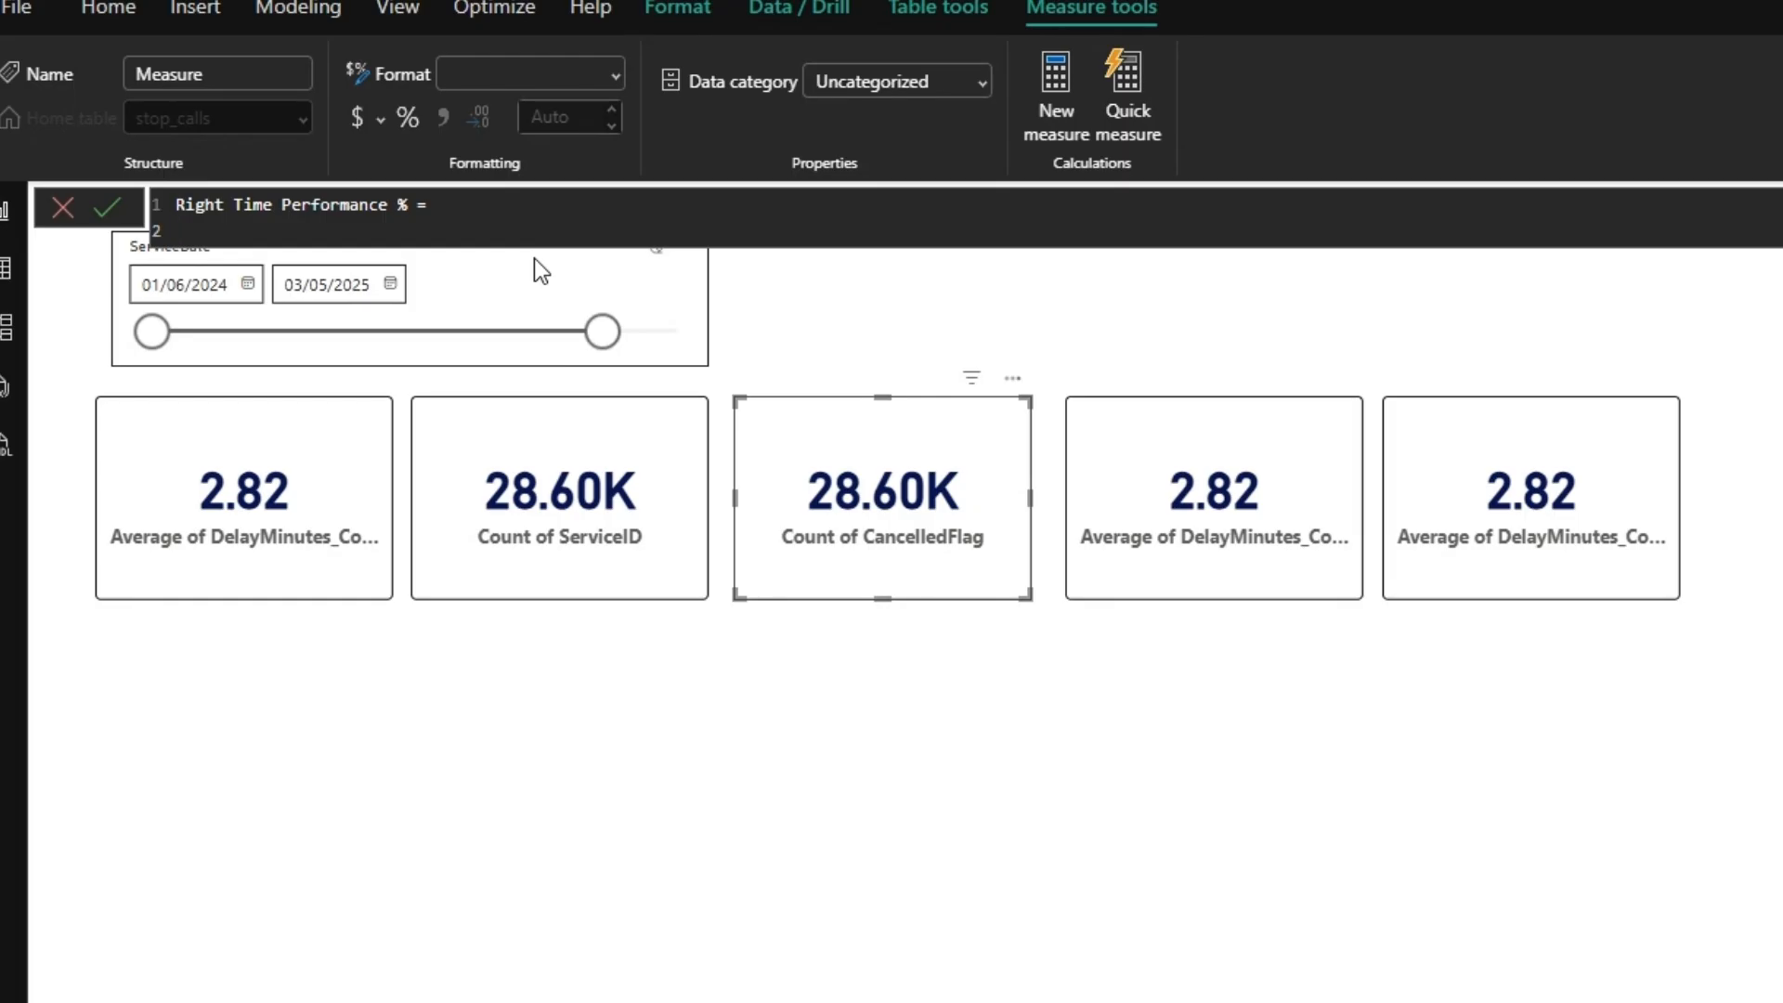
text(Divi)
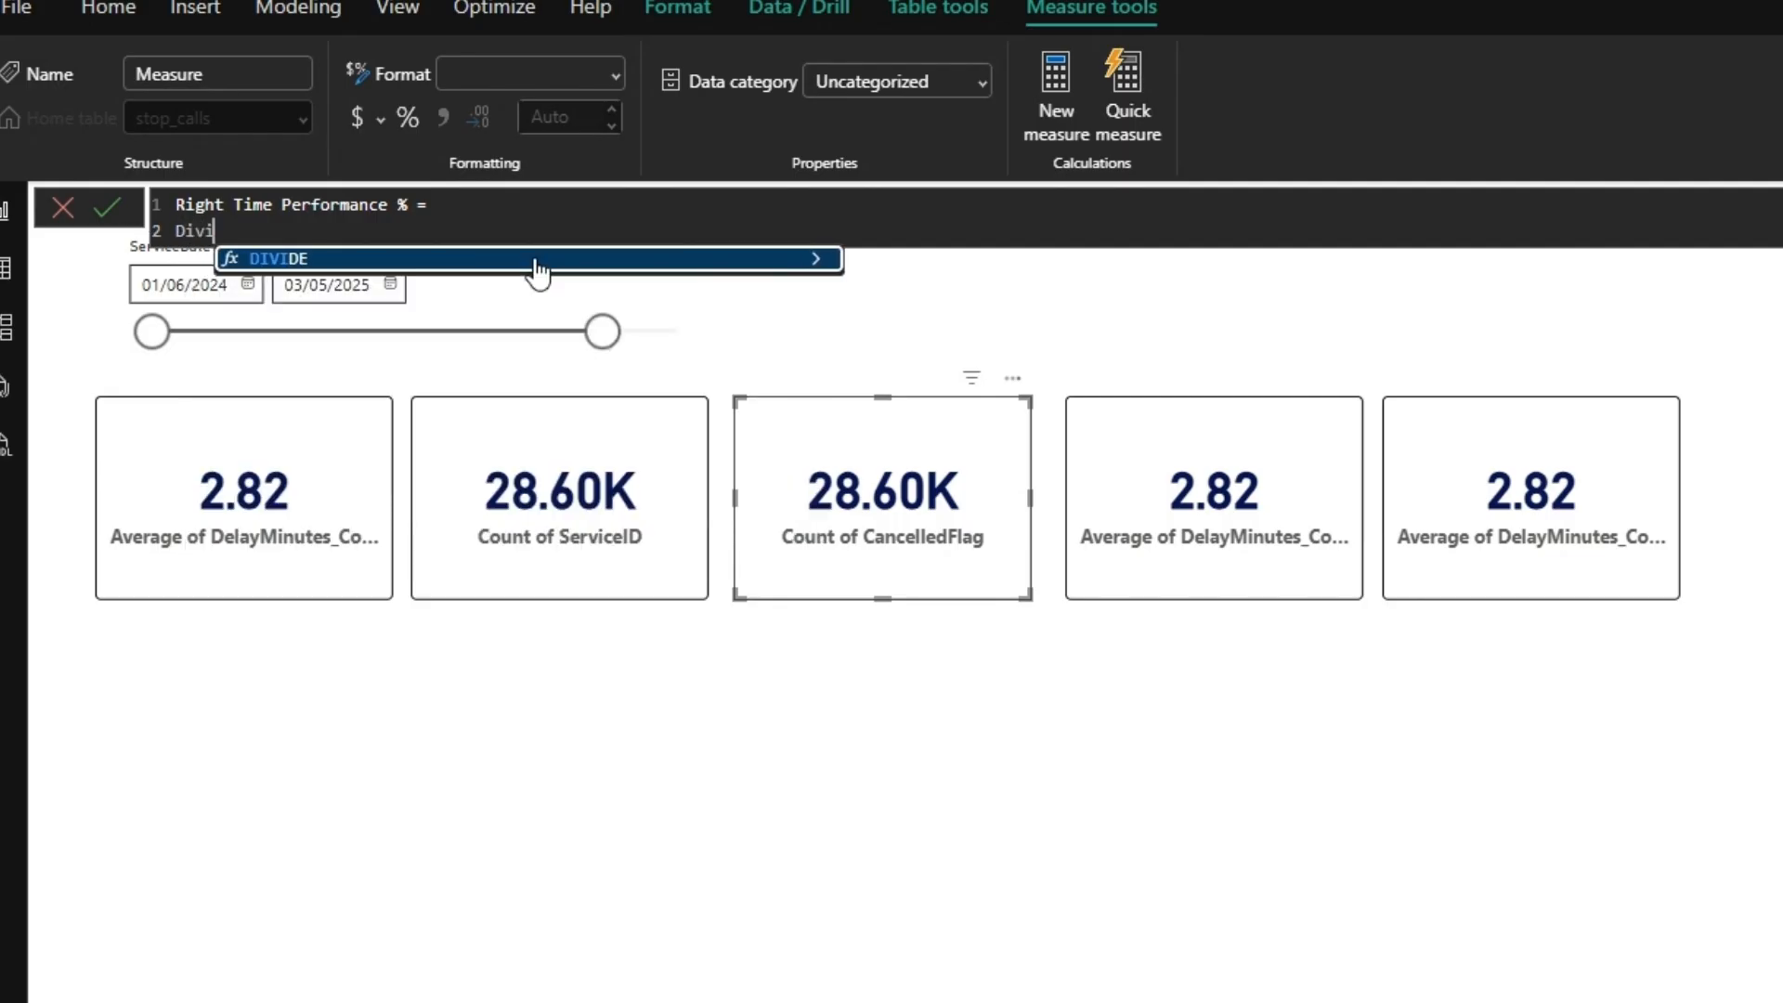
click(533, 261)
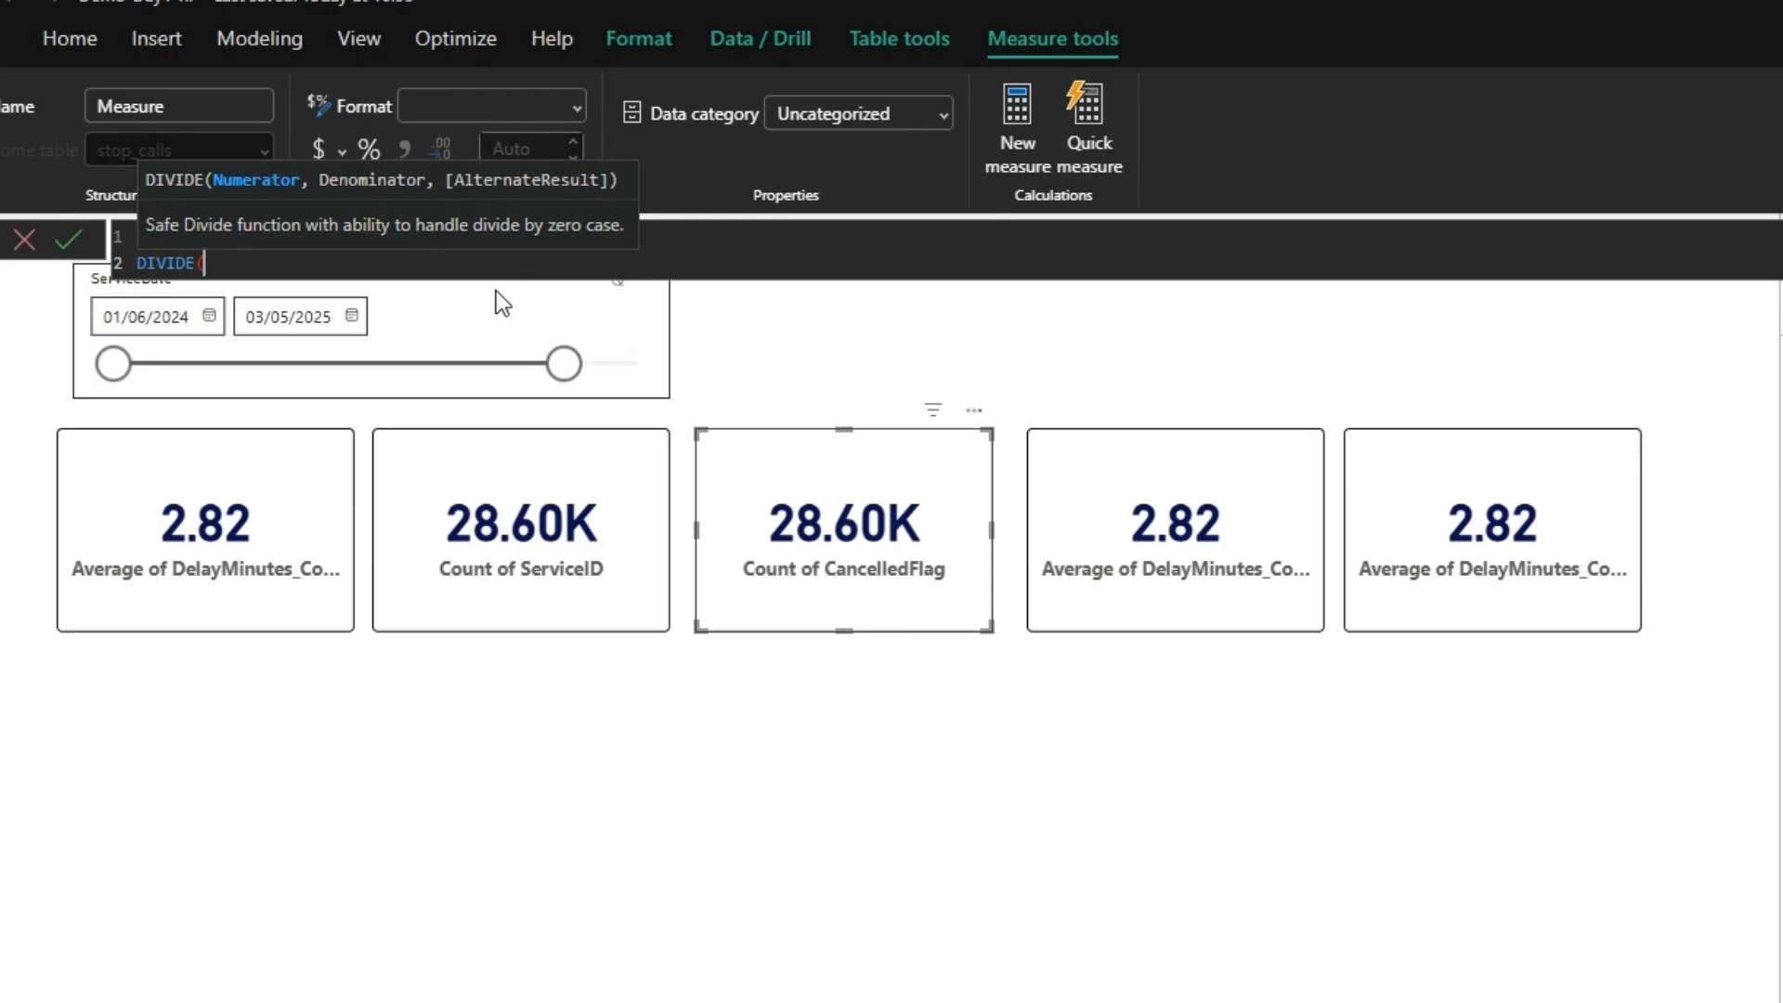
key(shift+Return)
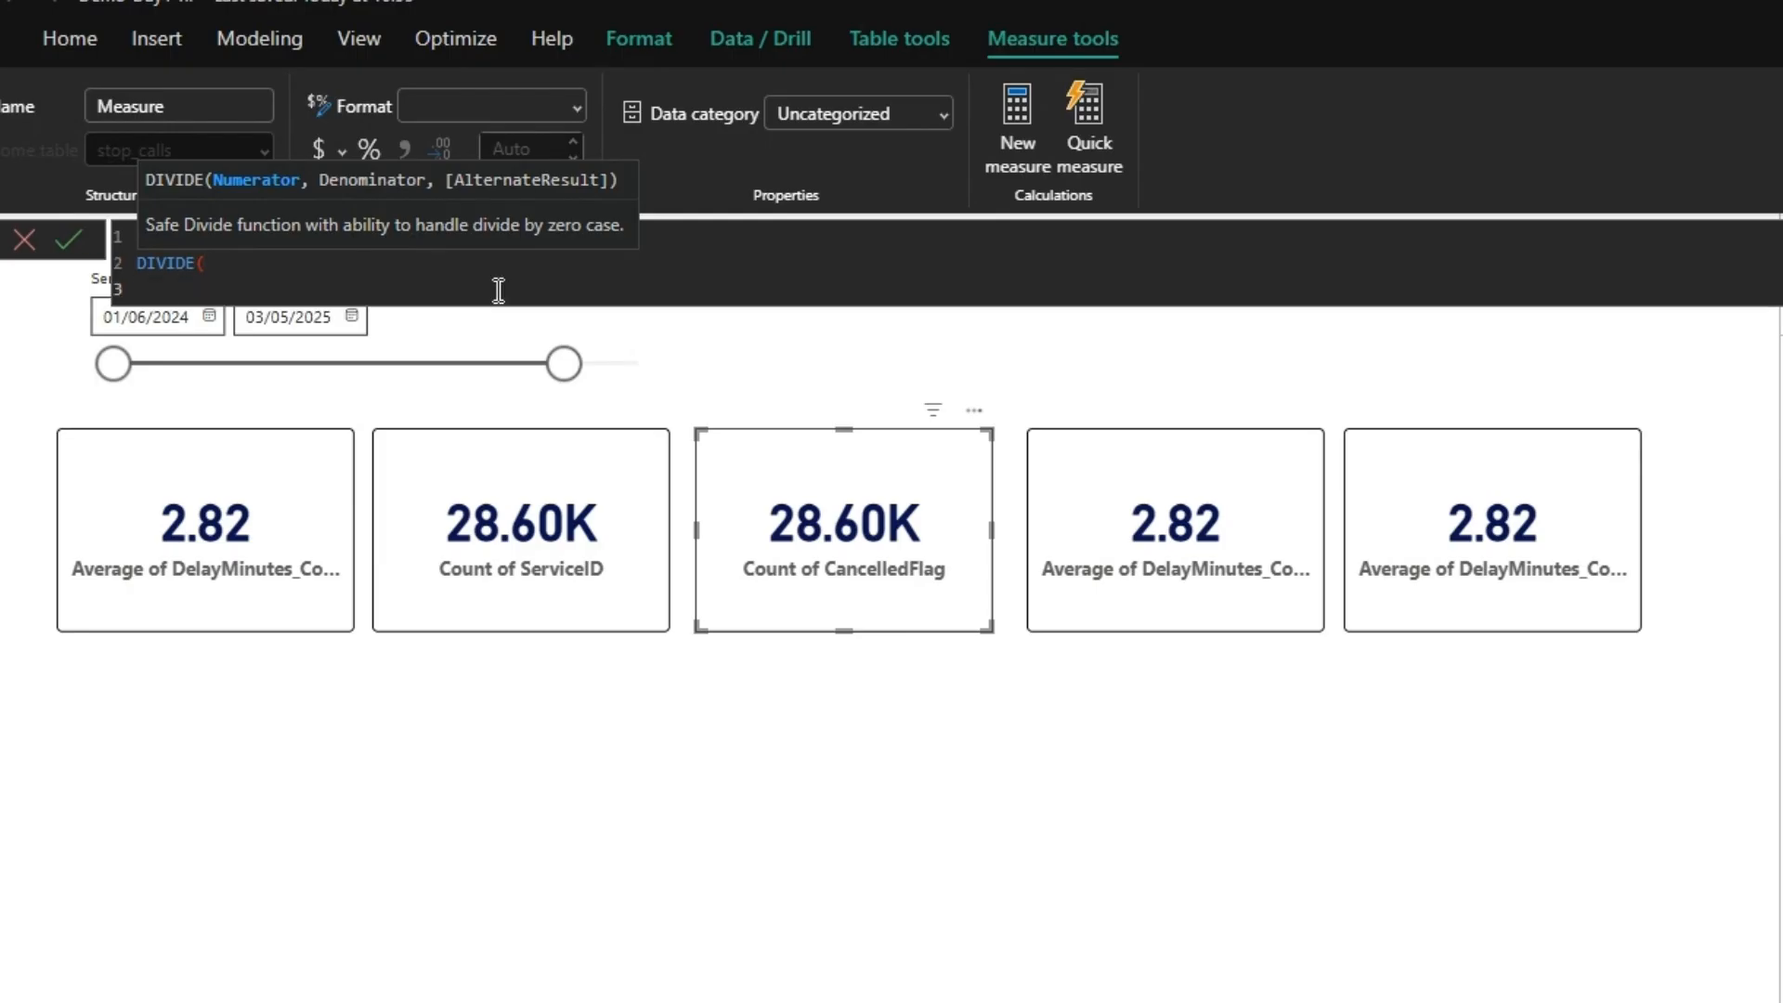
text(count)
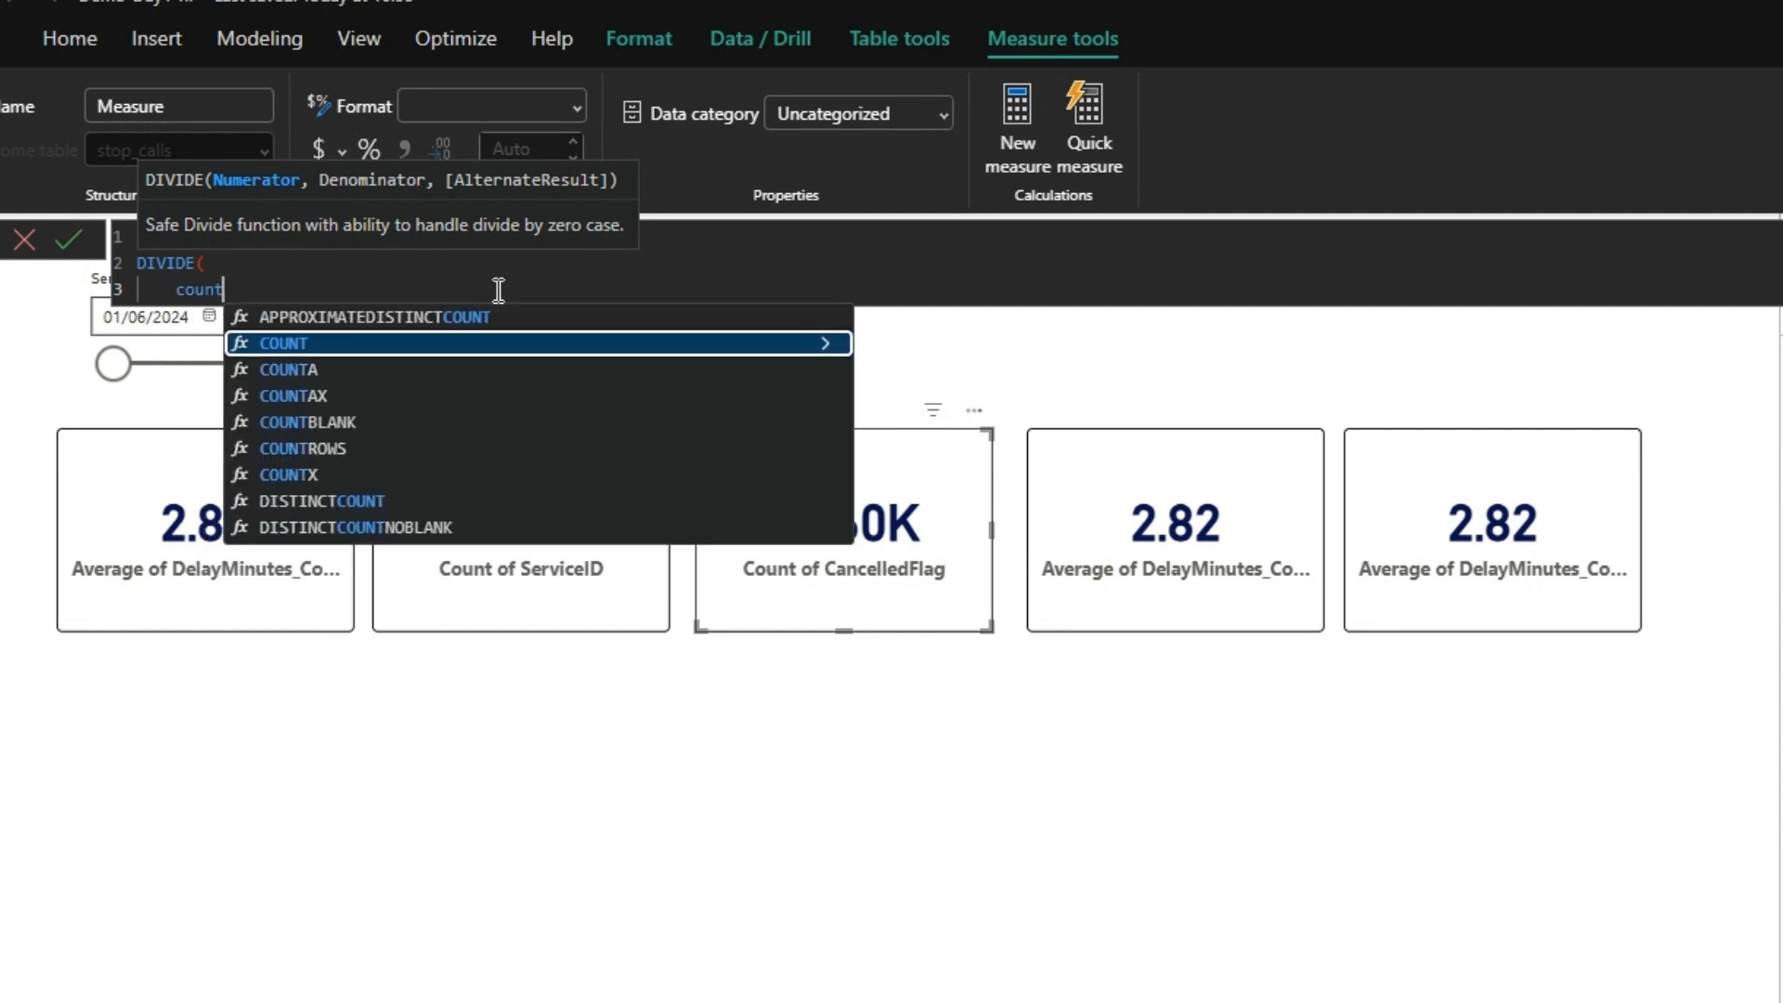
text(row)
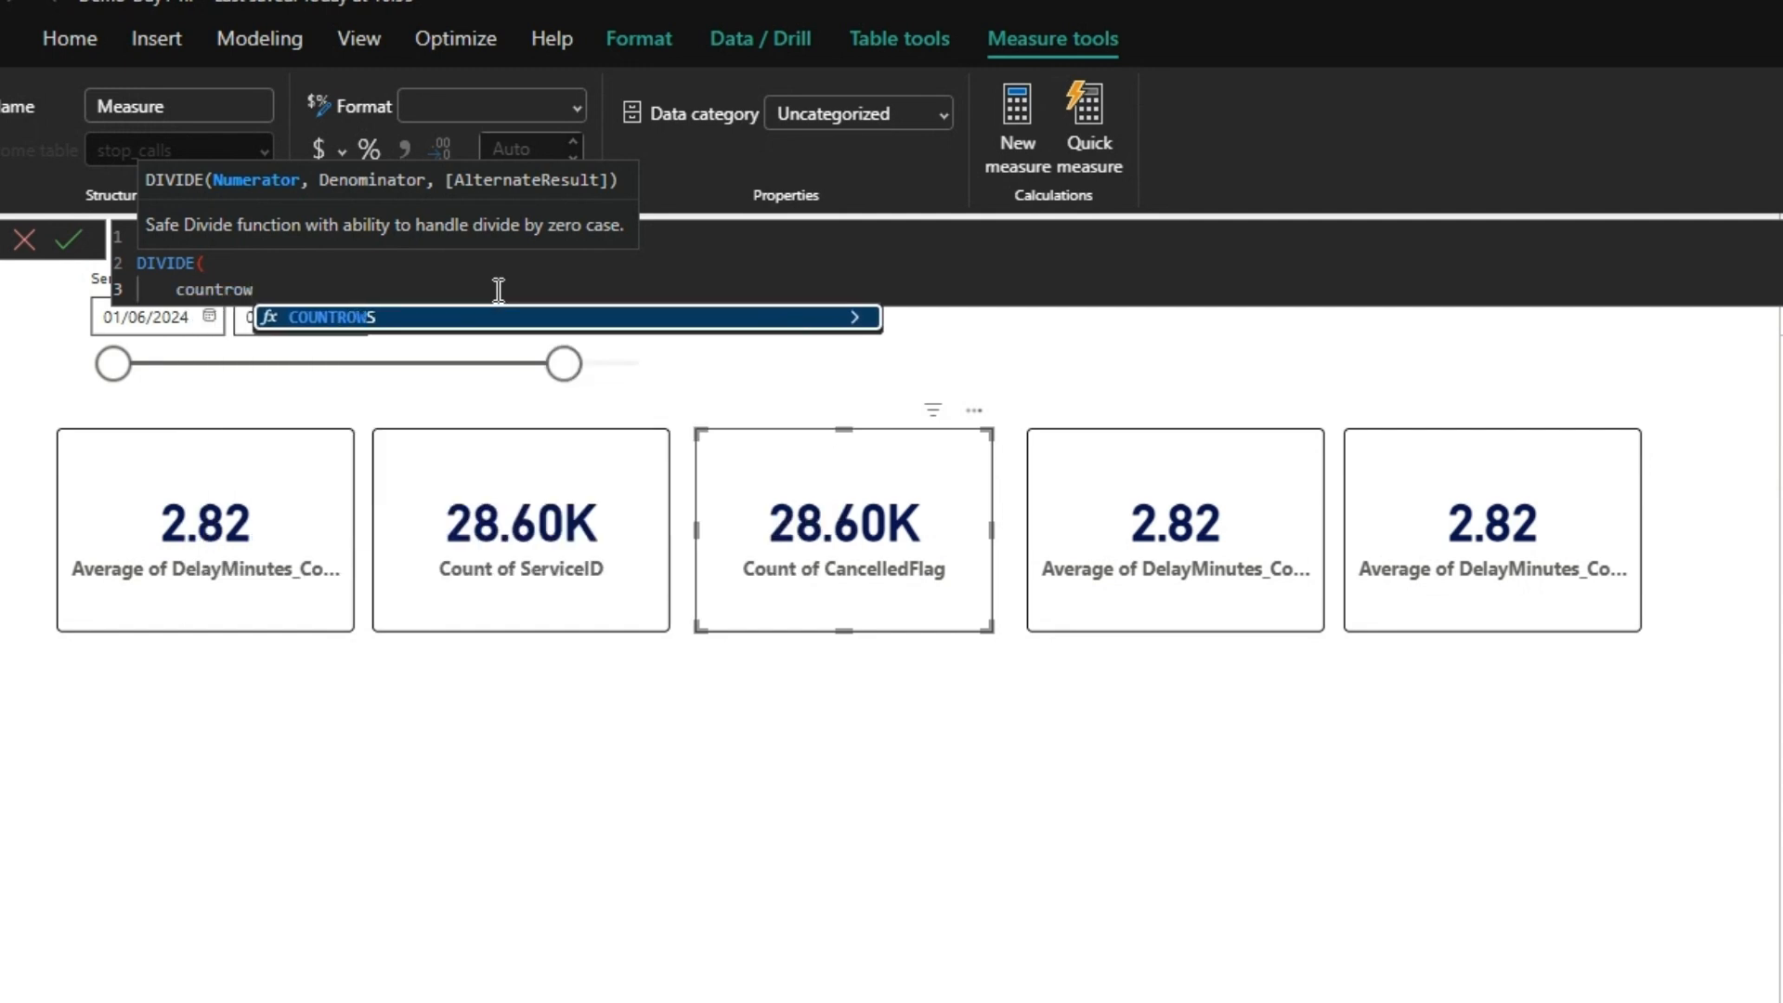
key(Tab)
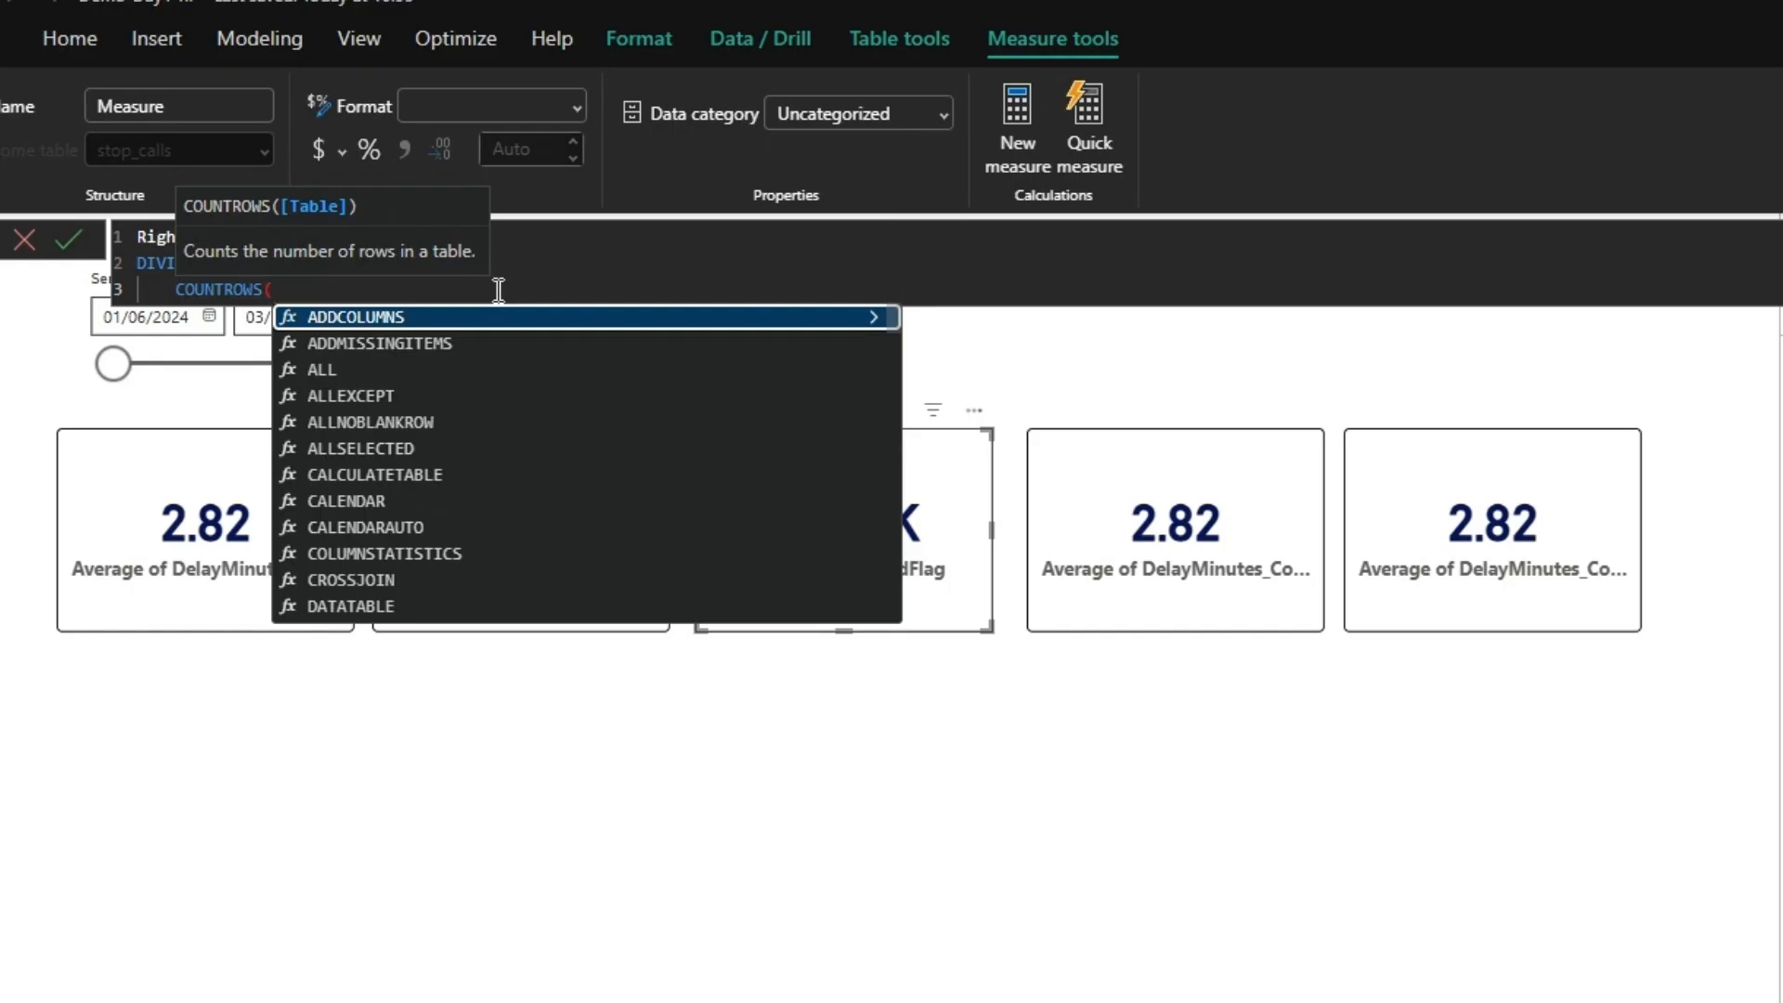
text(filter)
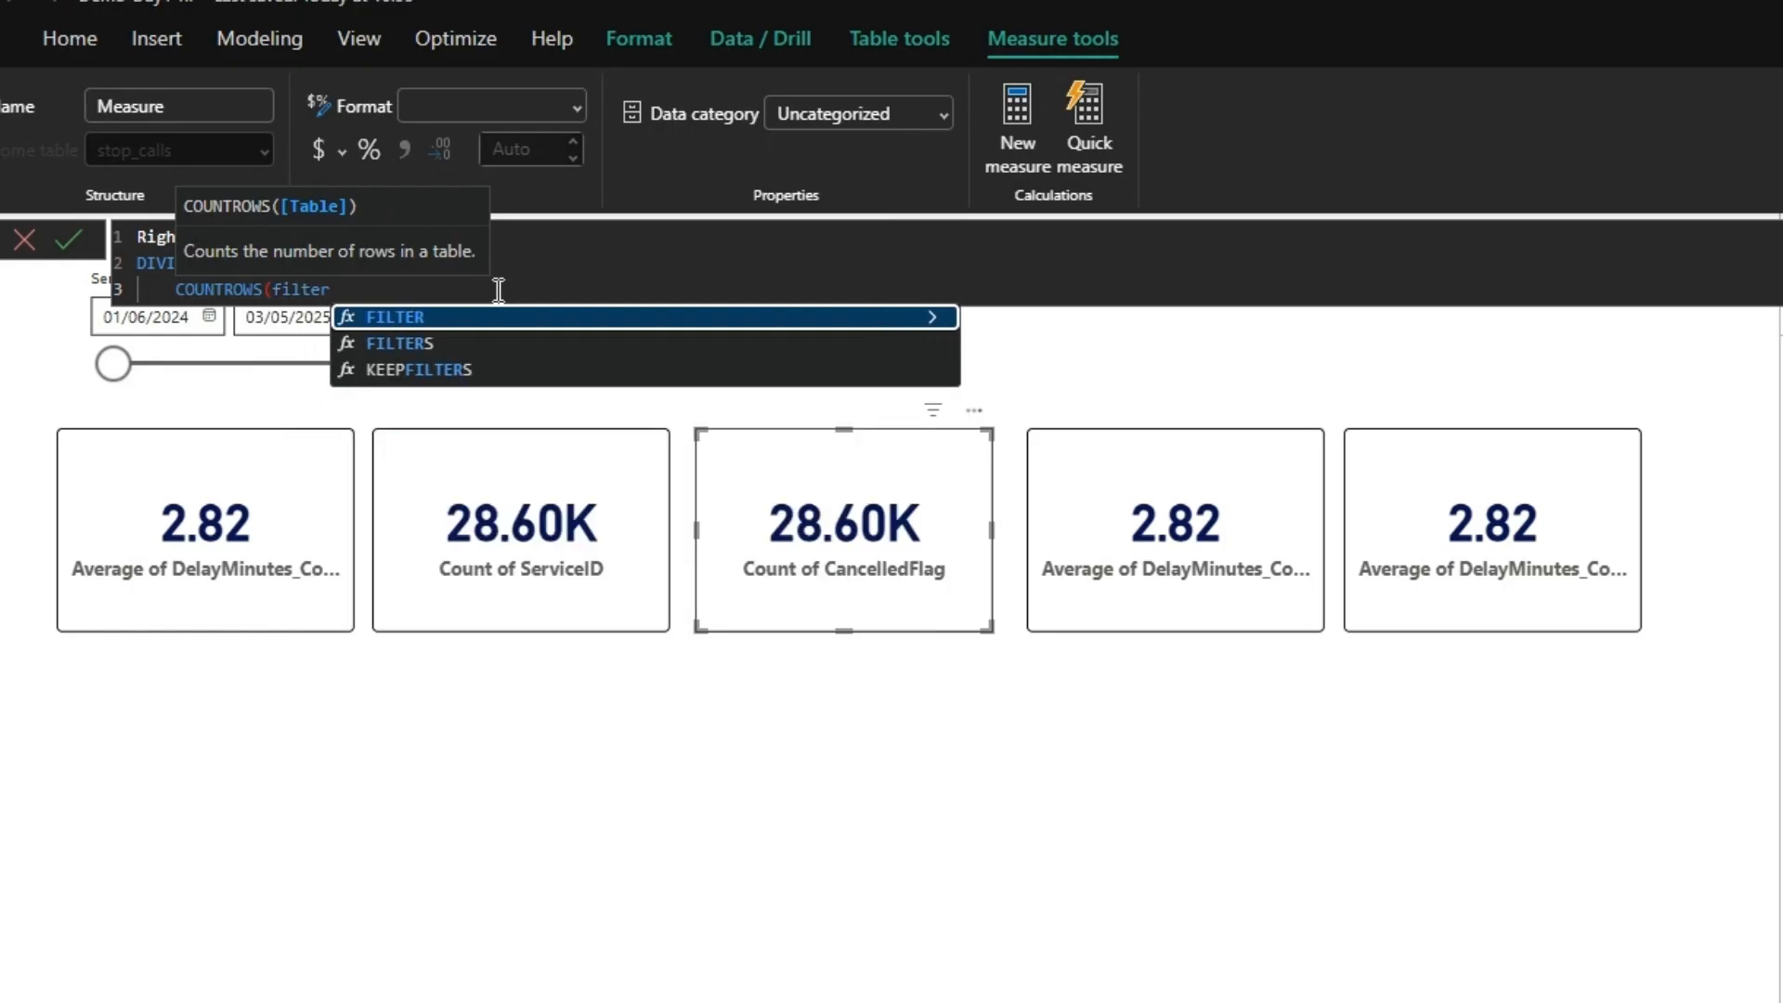
key(Tab)
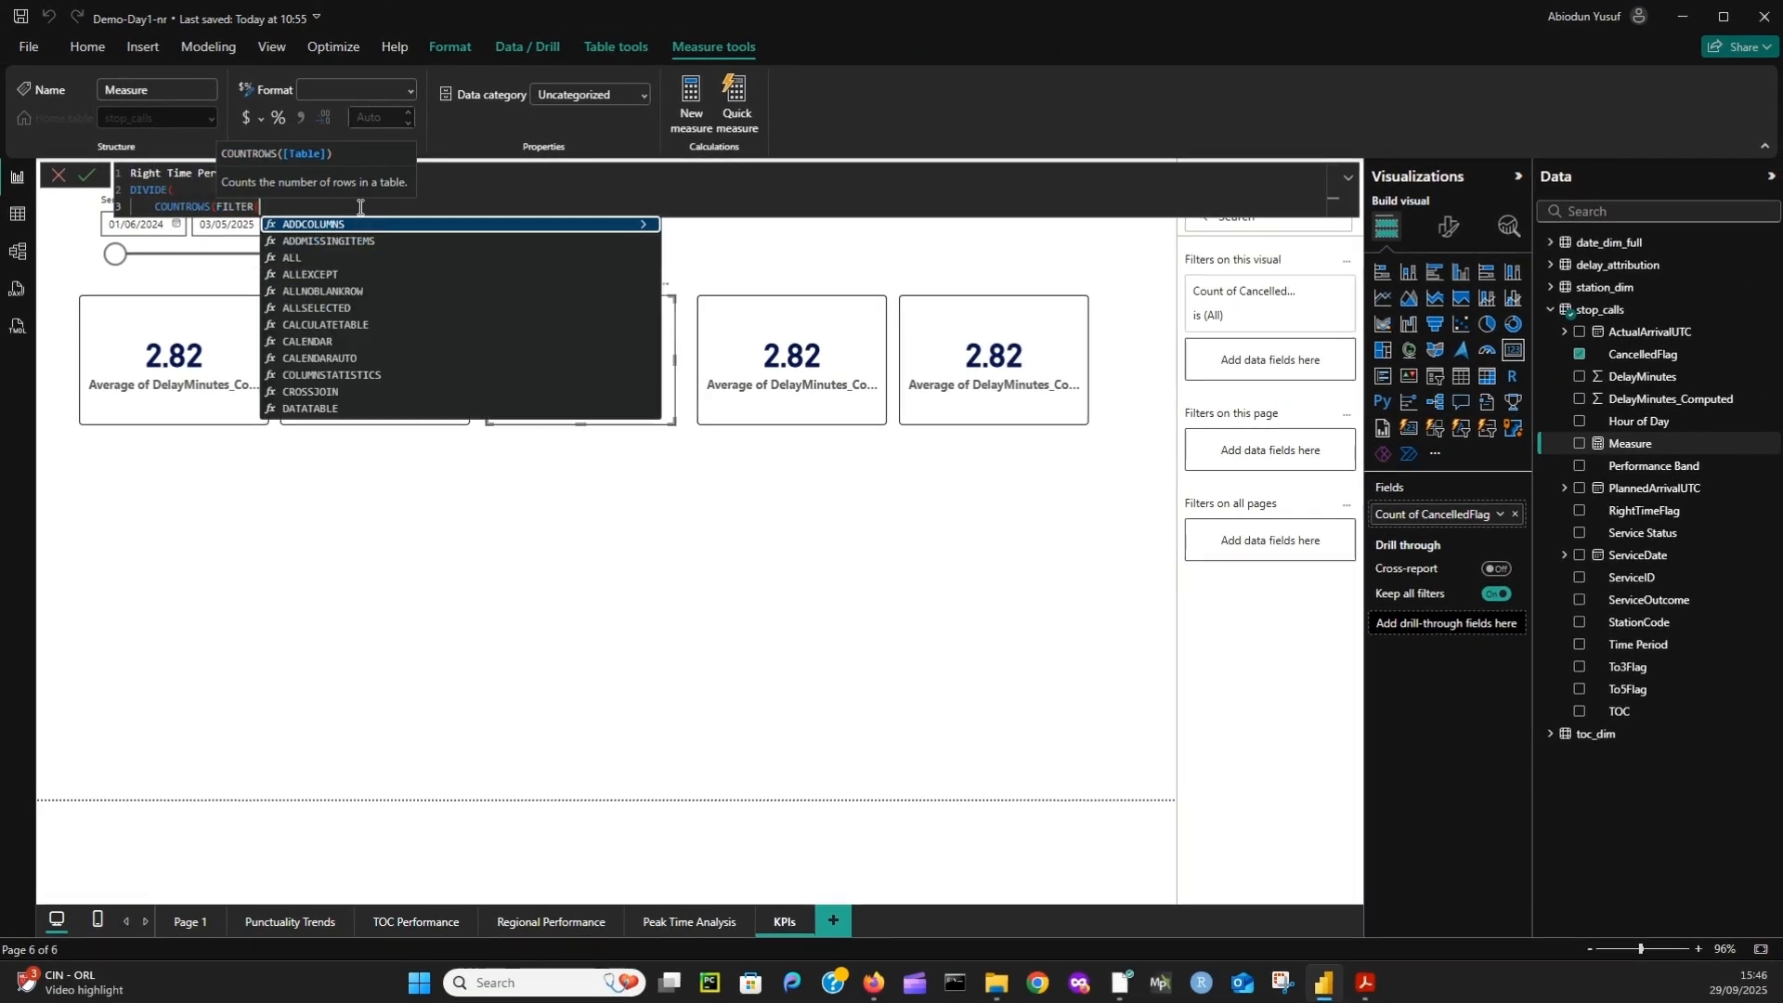
text(s)
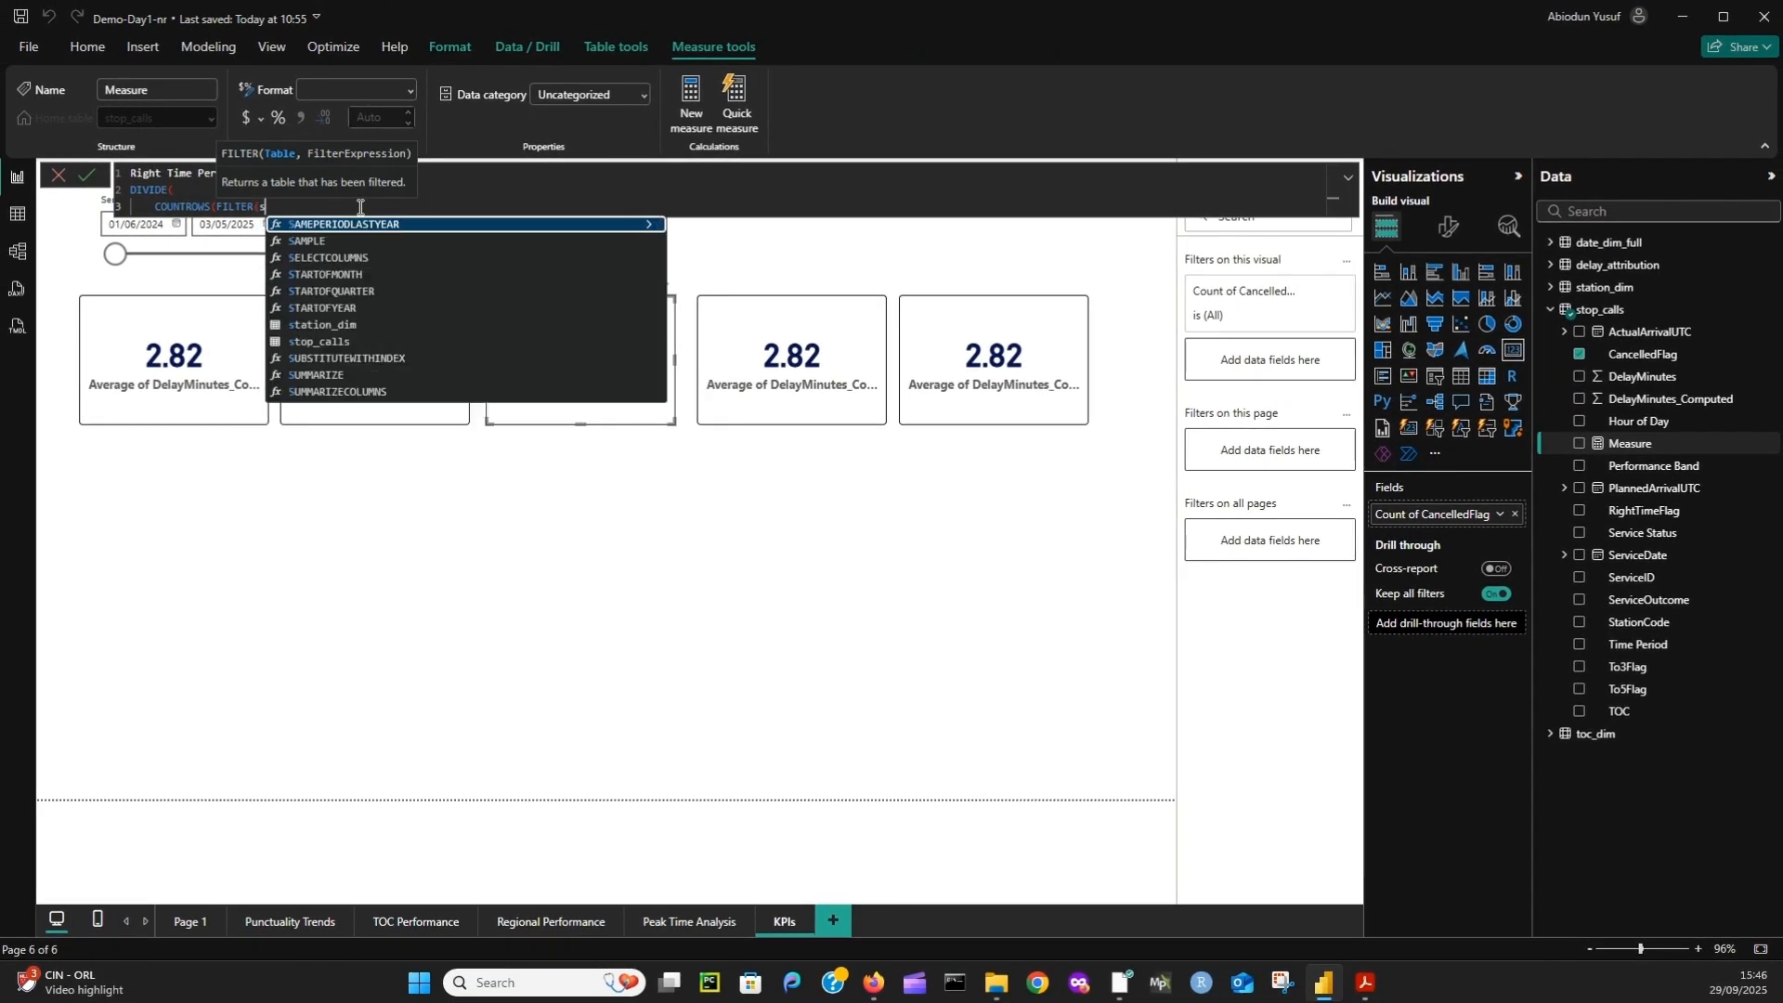
text(top_calls)
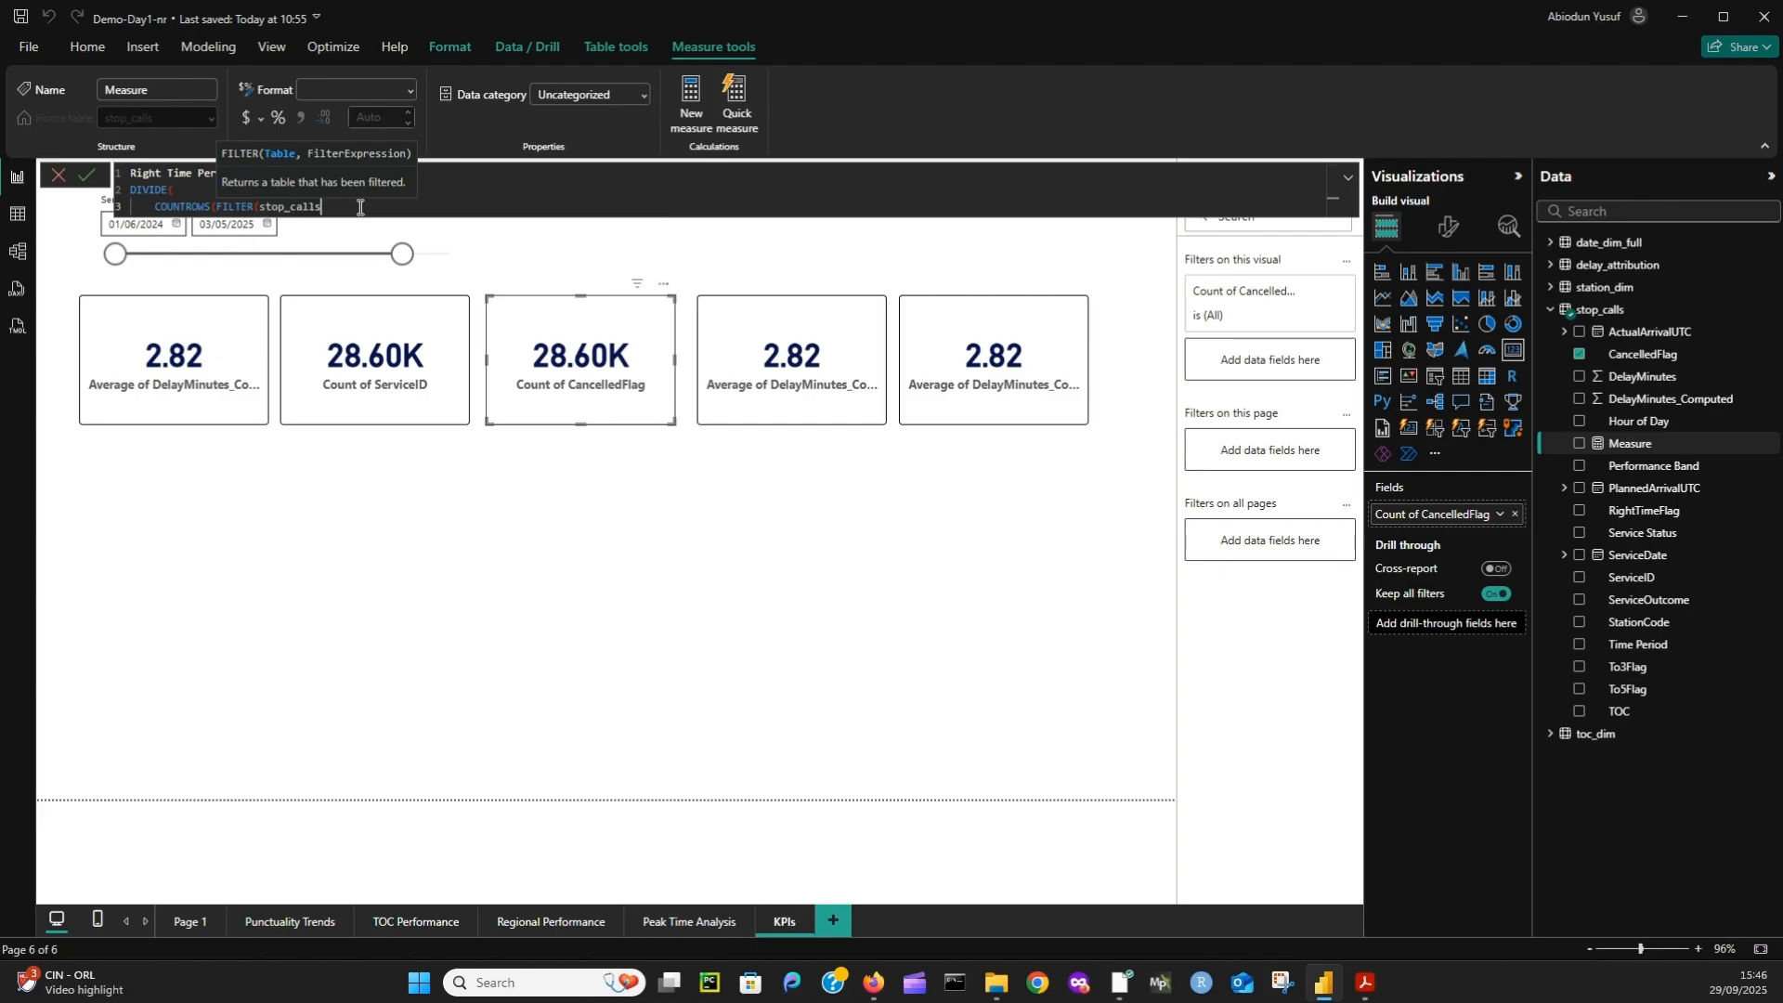
text(,)
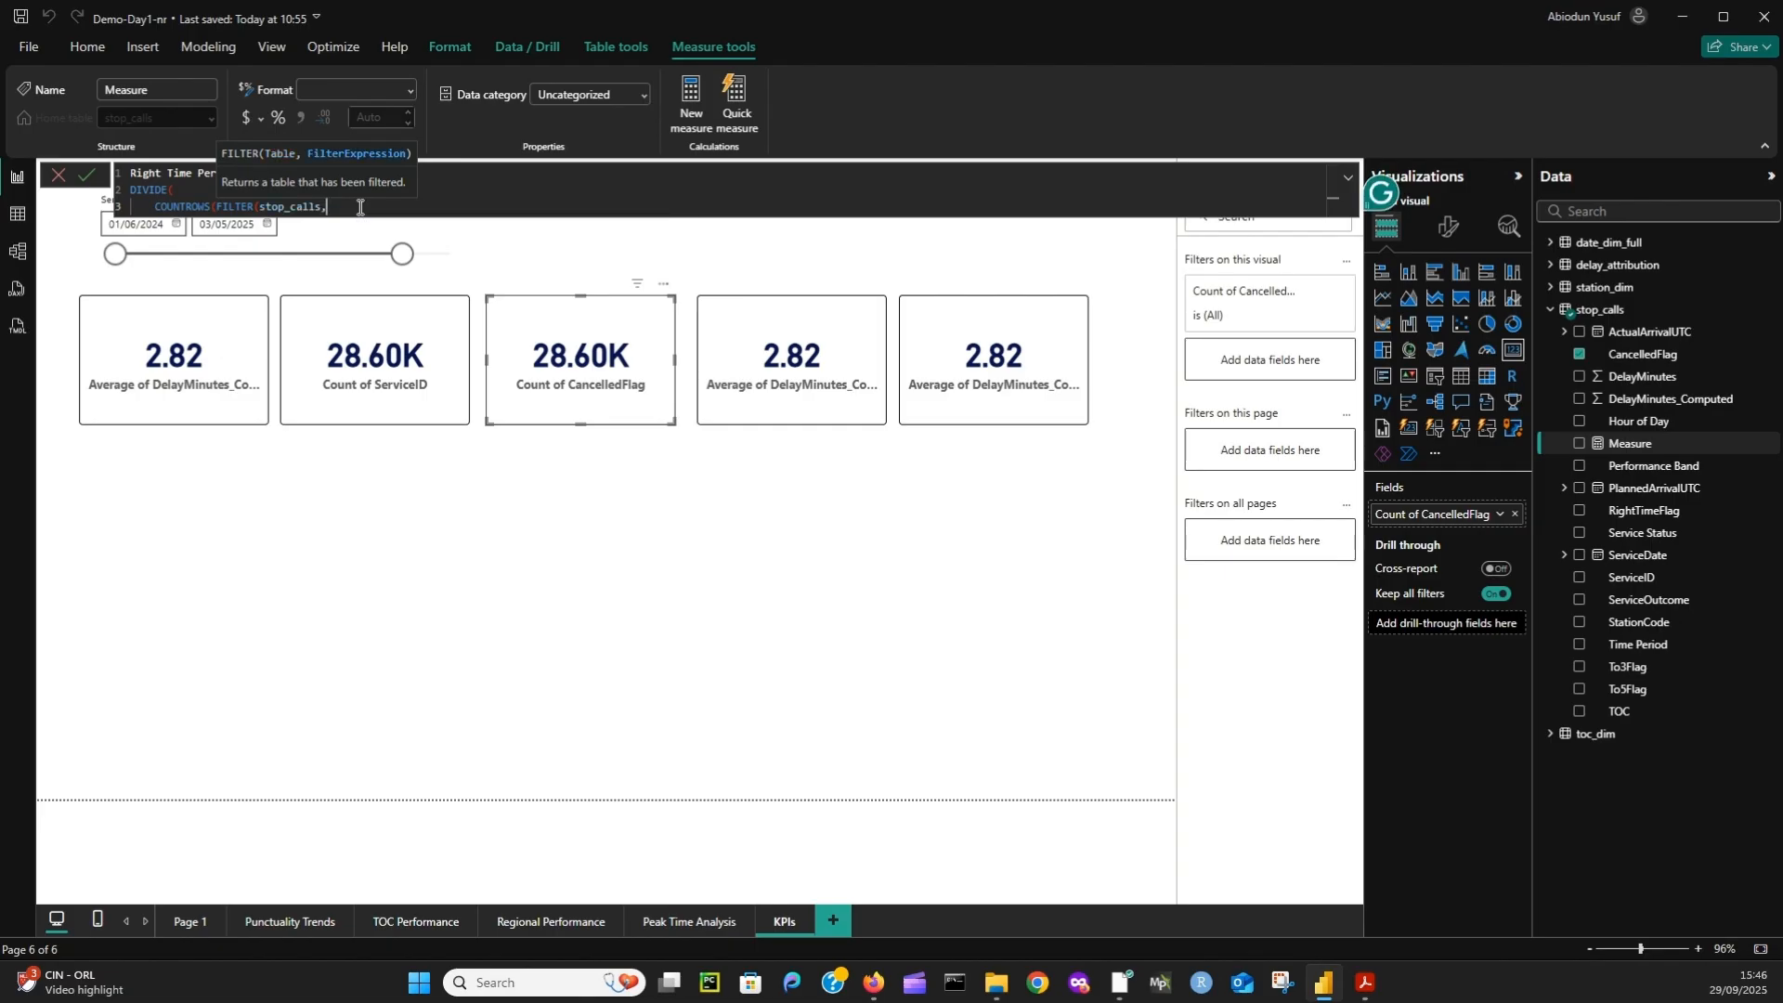
- Insert stop_calls[RightTimeFlag] as the column tested by the FILTER expression
text( stop)
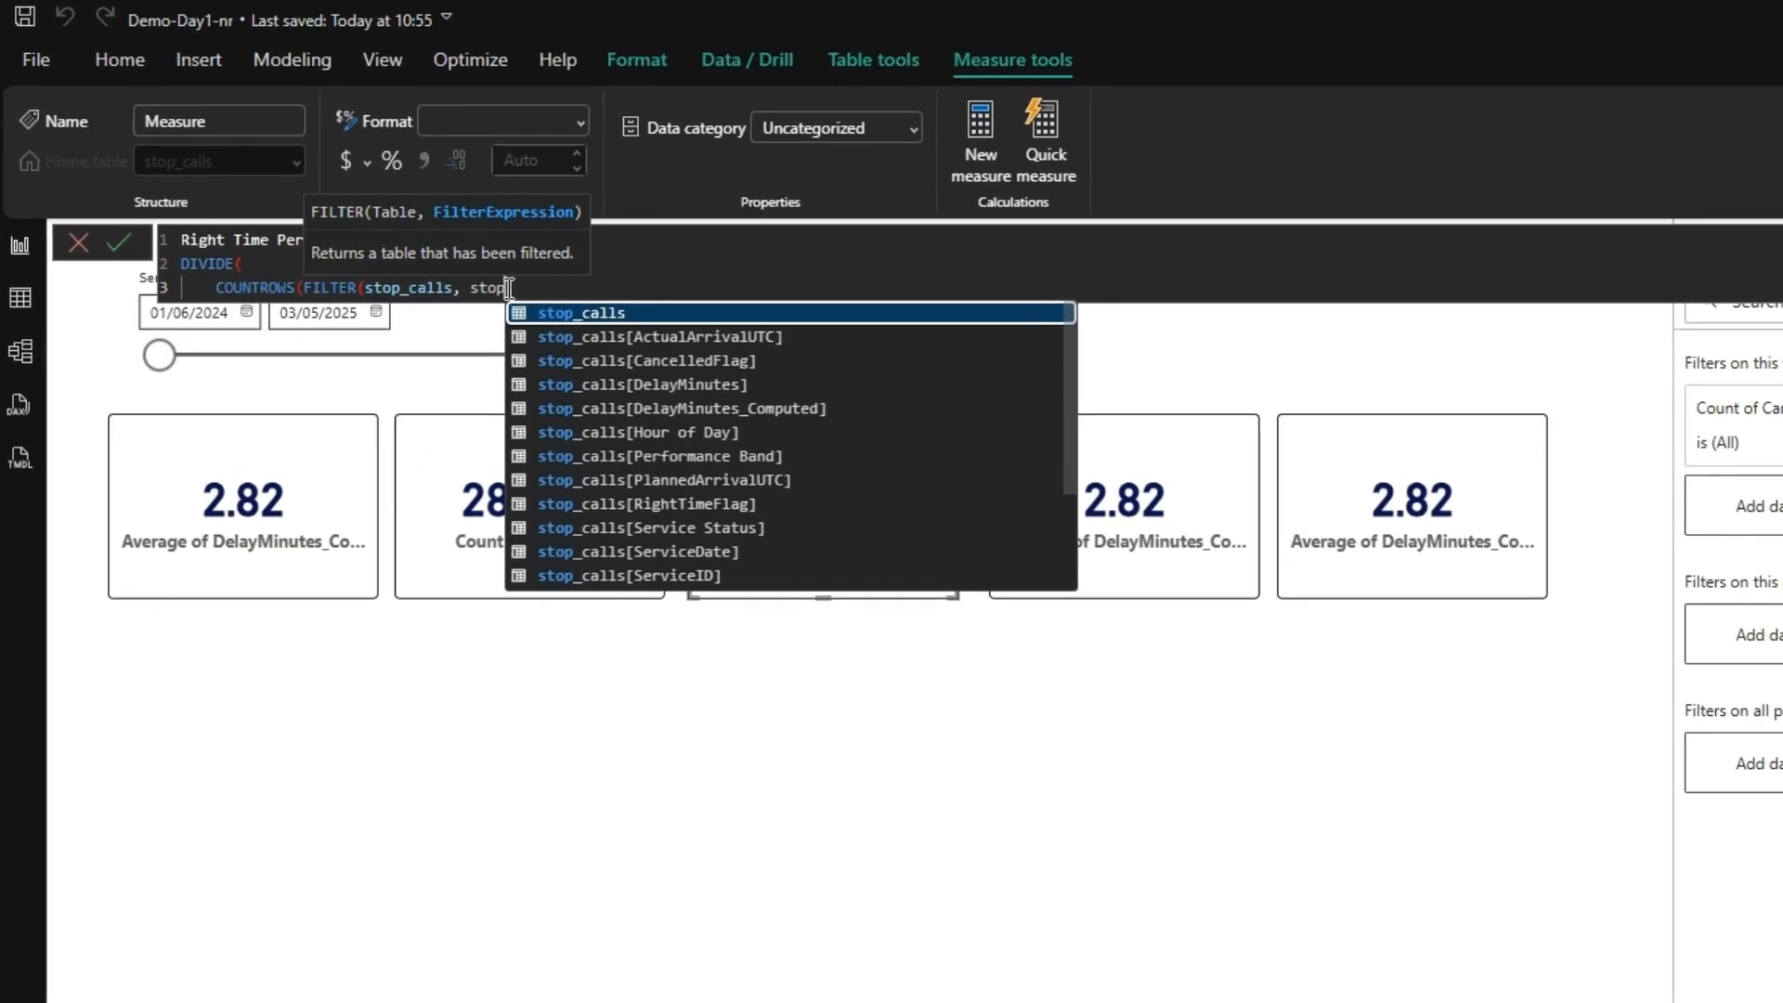
key(Down)
key(Down)
key(Down)
key(Down)
key(Down)
key(Down)
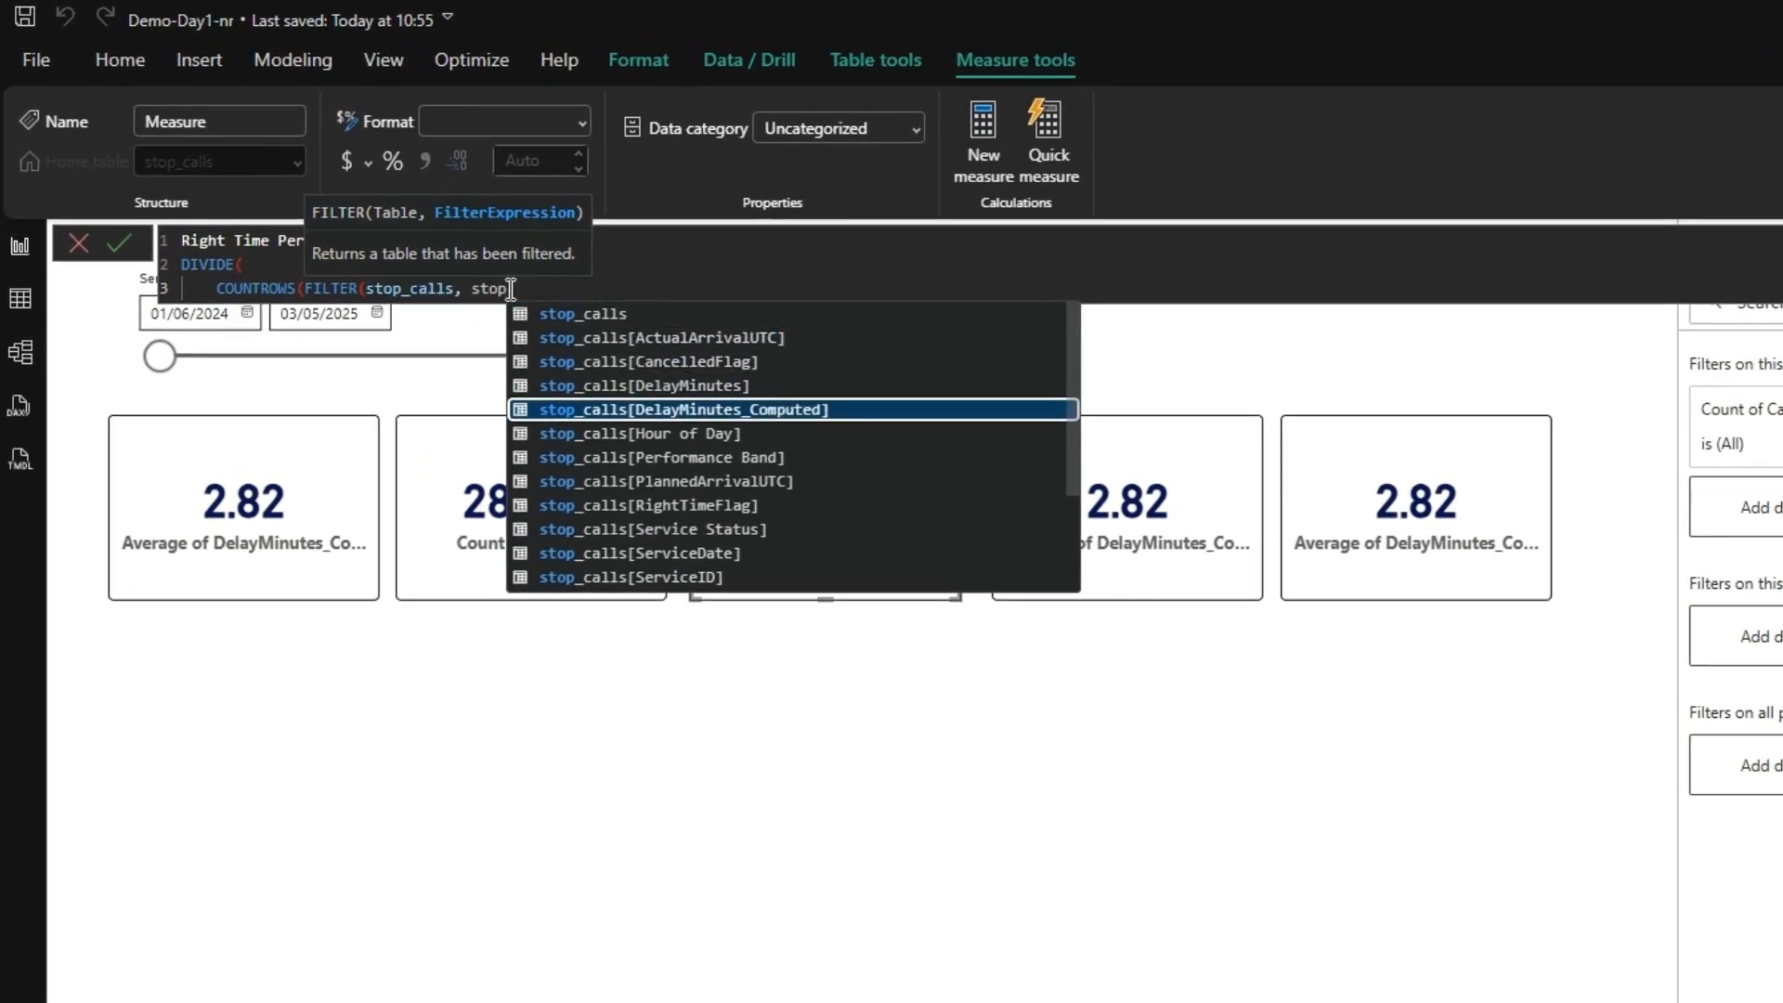
key(Down)
key(Down)
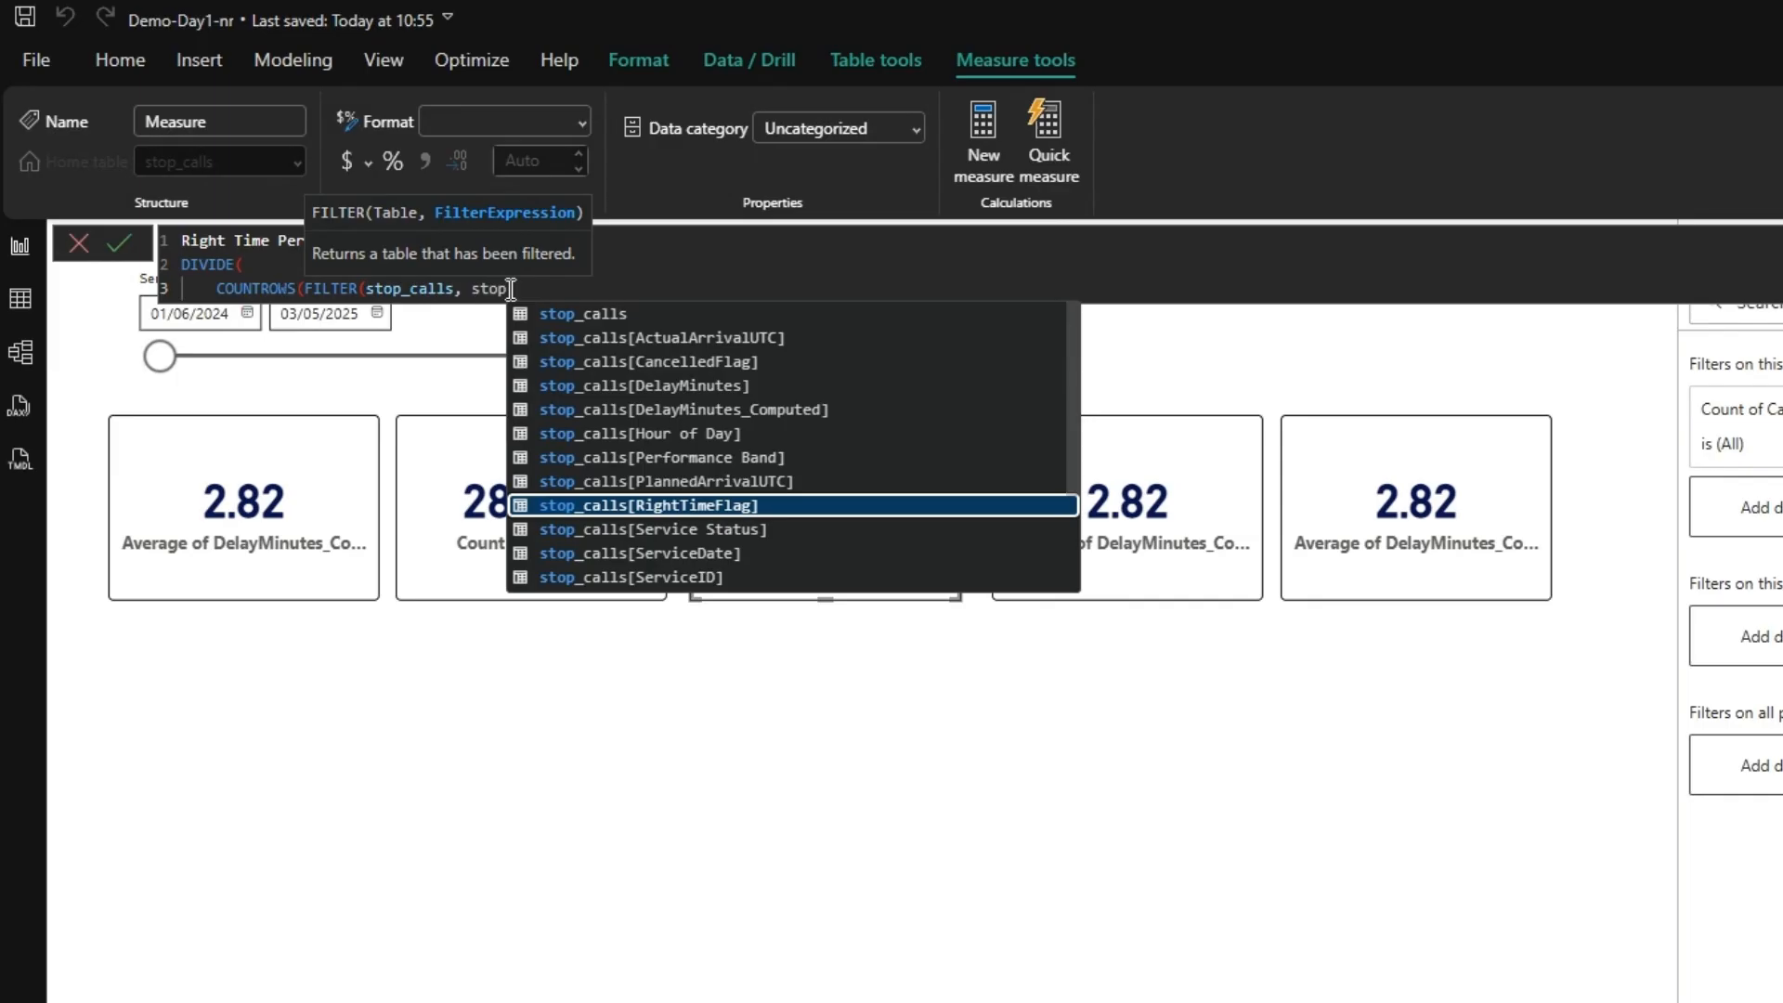
key(Tab)
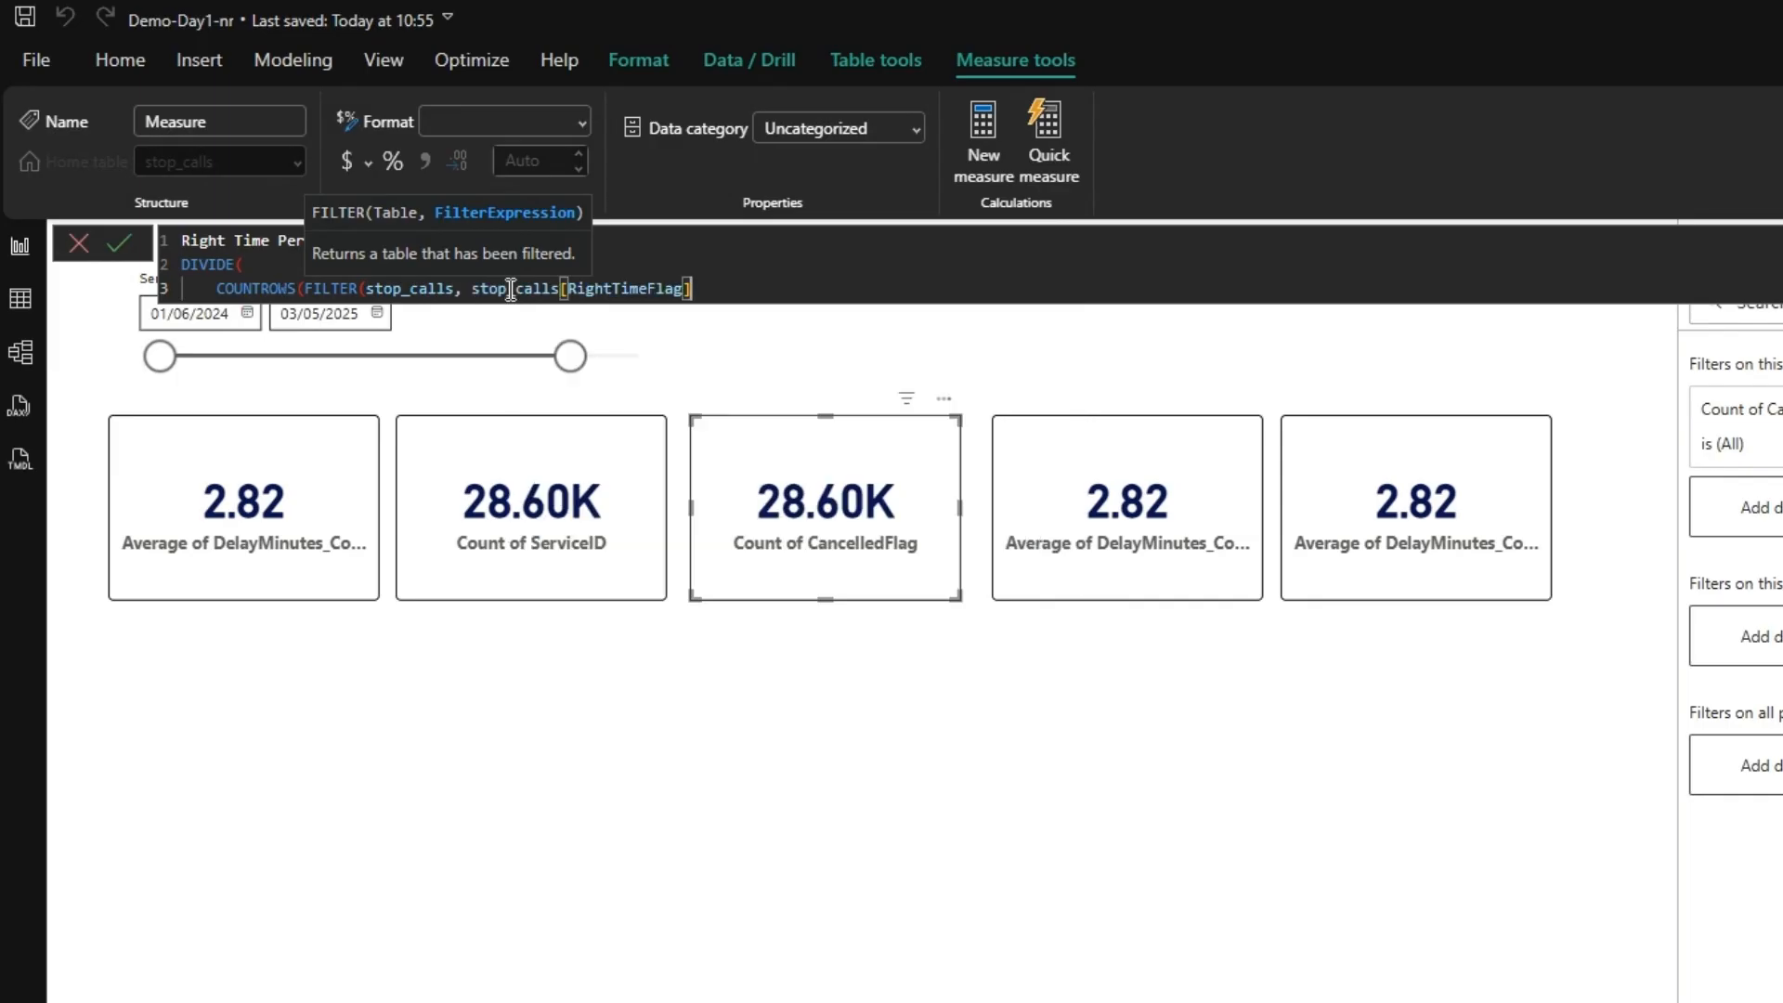
- Compare RightTimeFlag with "True" and close the FILTER and COUNTROWS functions of the numerator
text(= F)
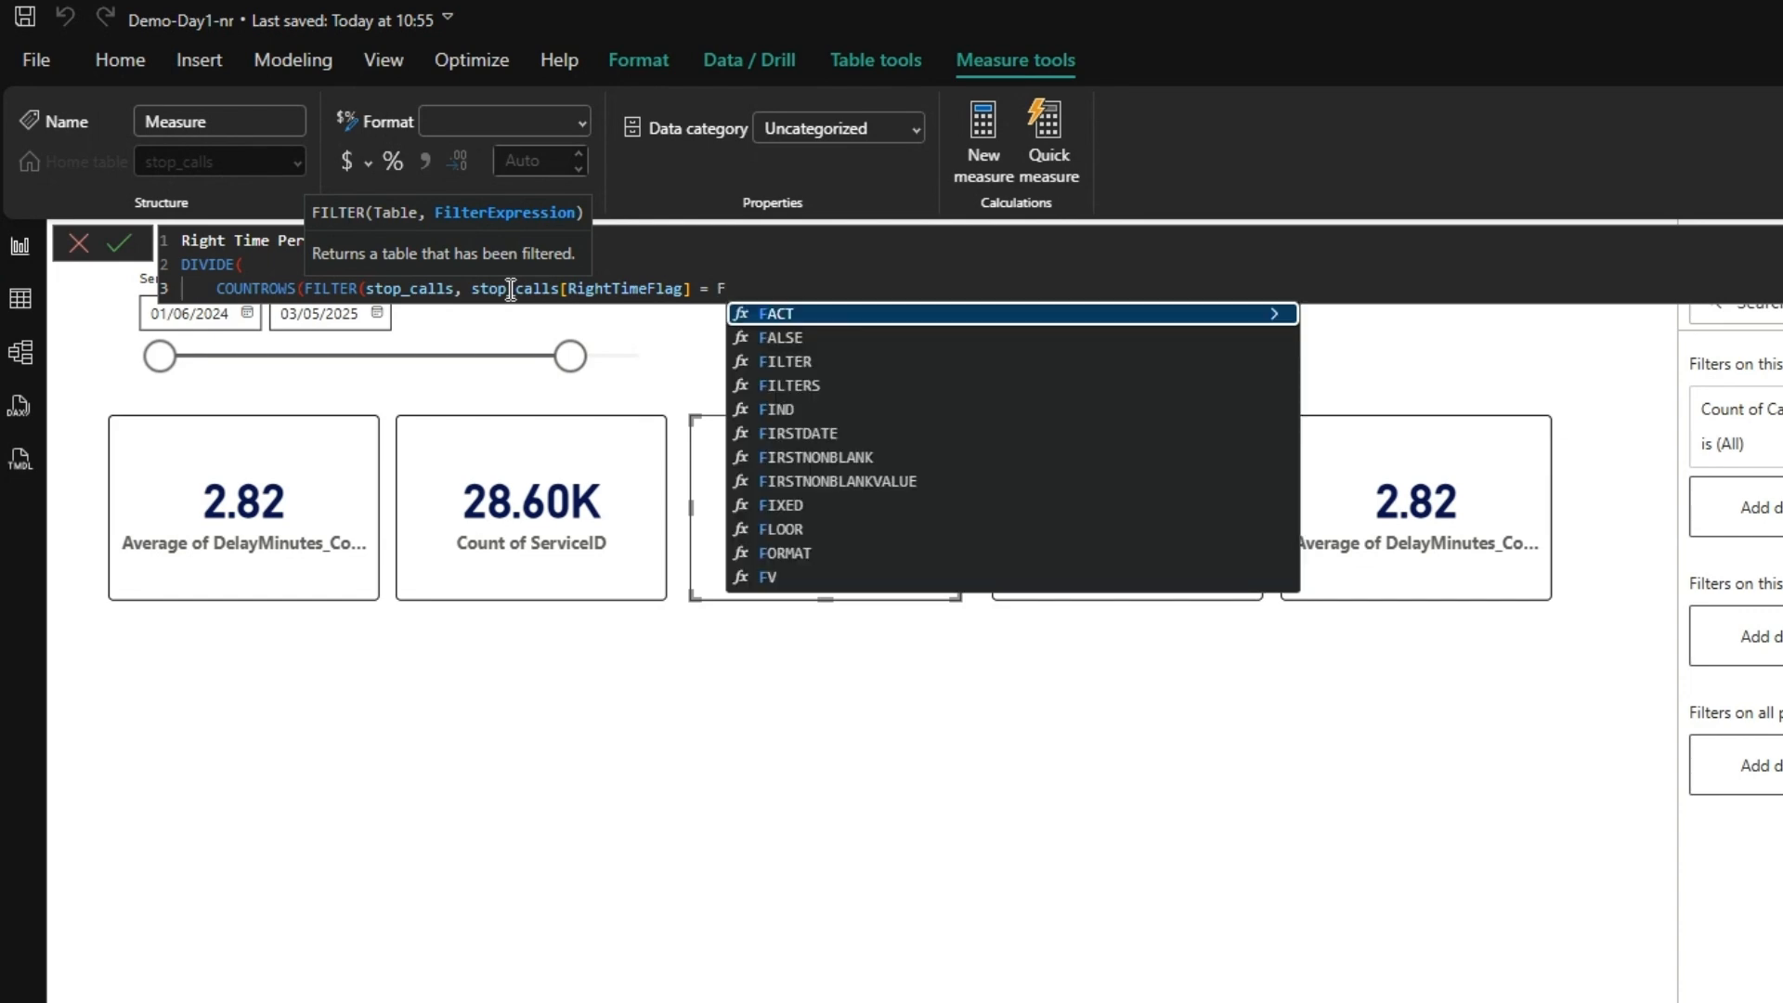
key(BackSpace)
text("Trie)
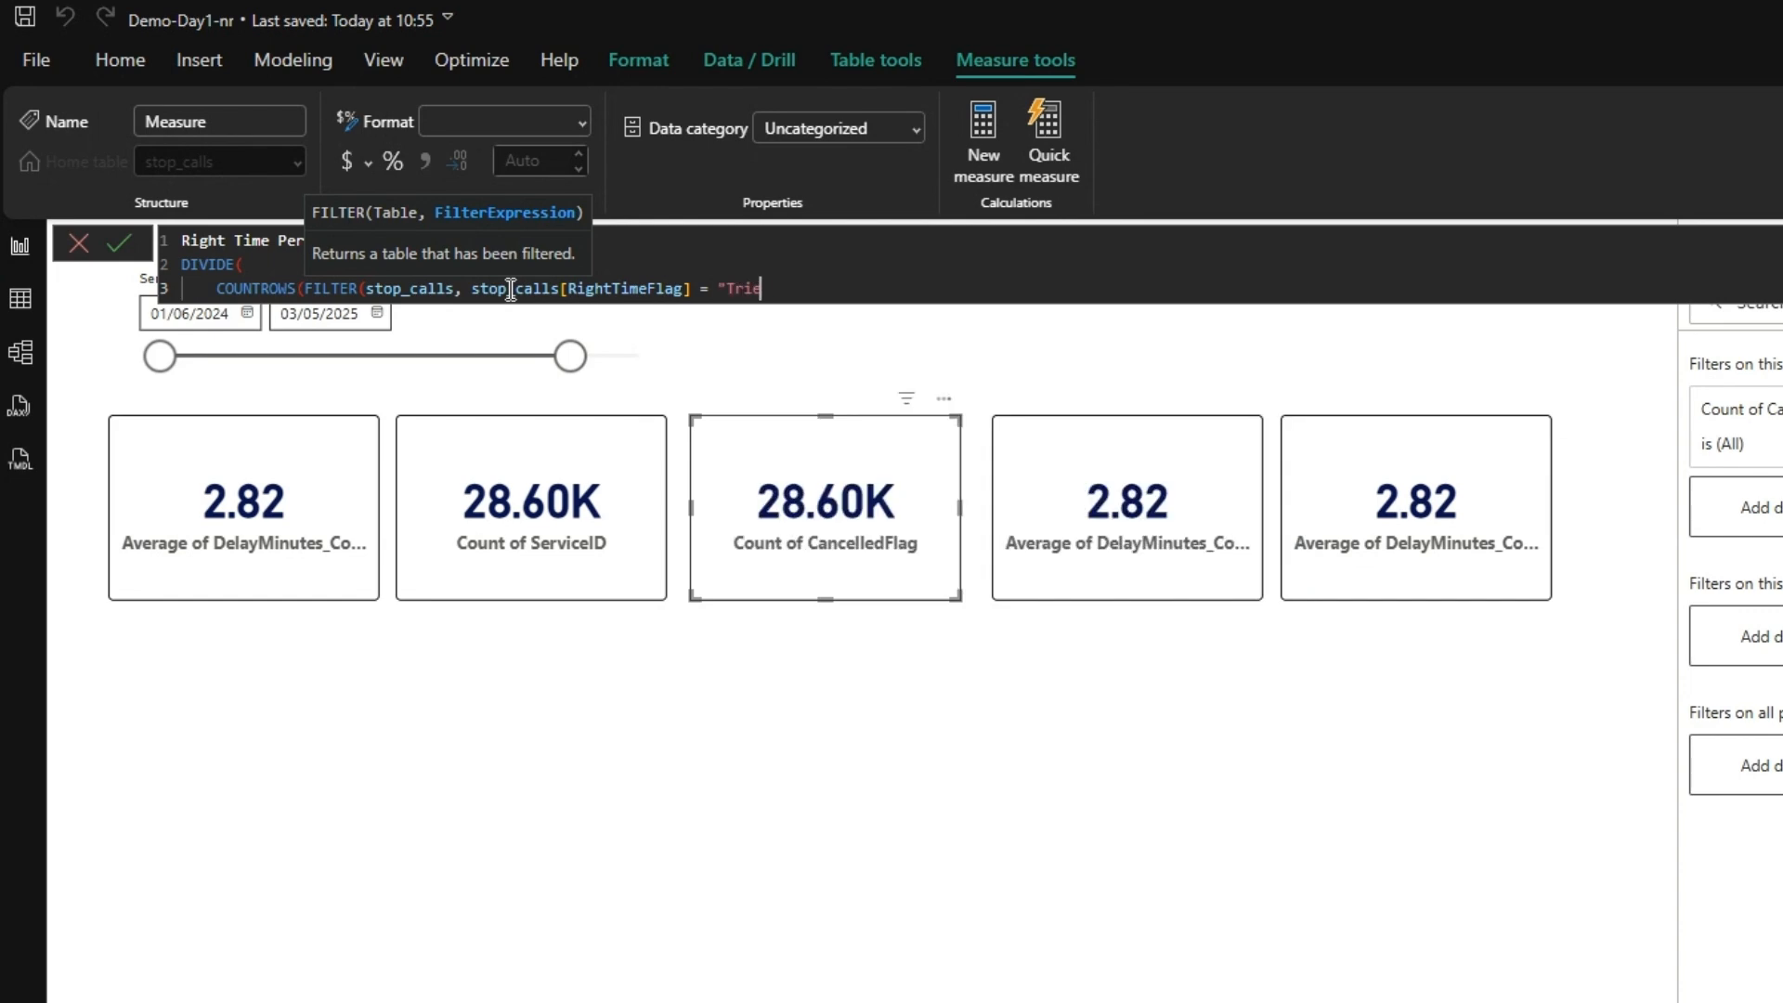
key(BackSpace)
key(BackSpace)
text(ue"))
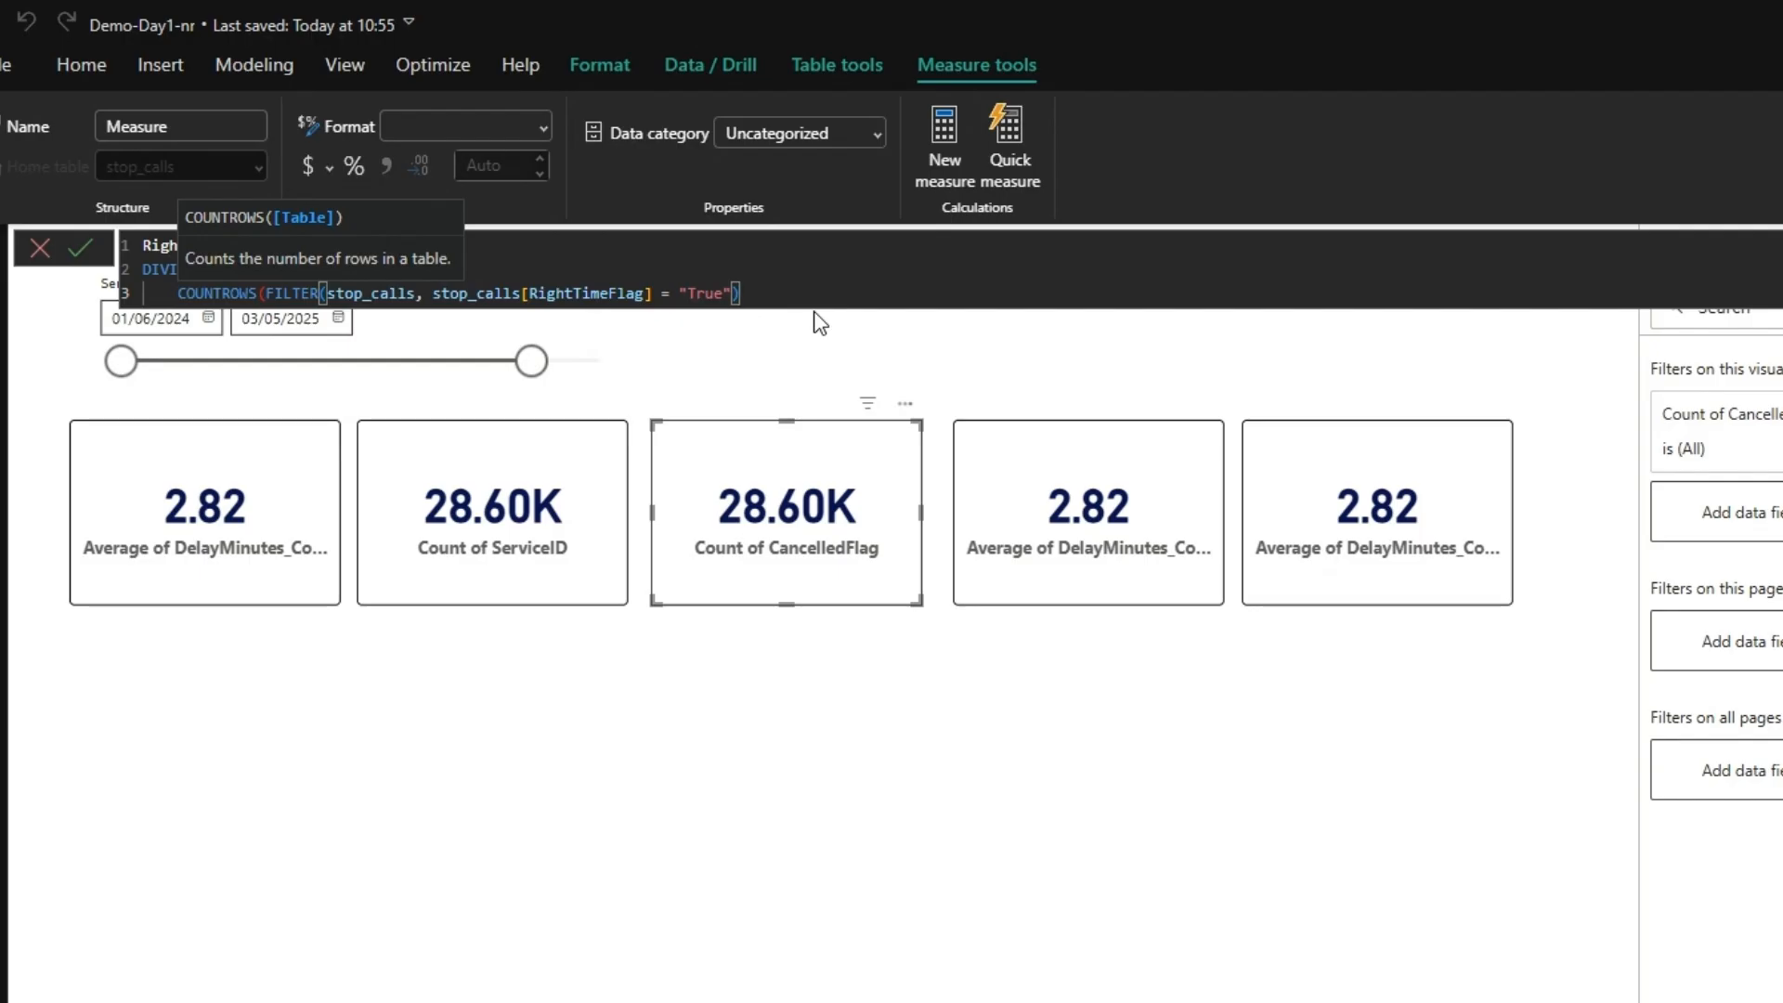
text())
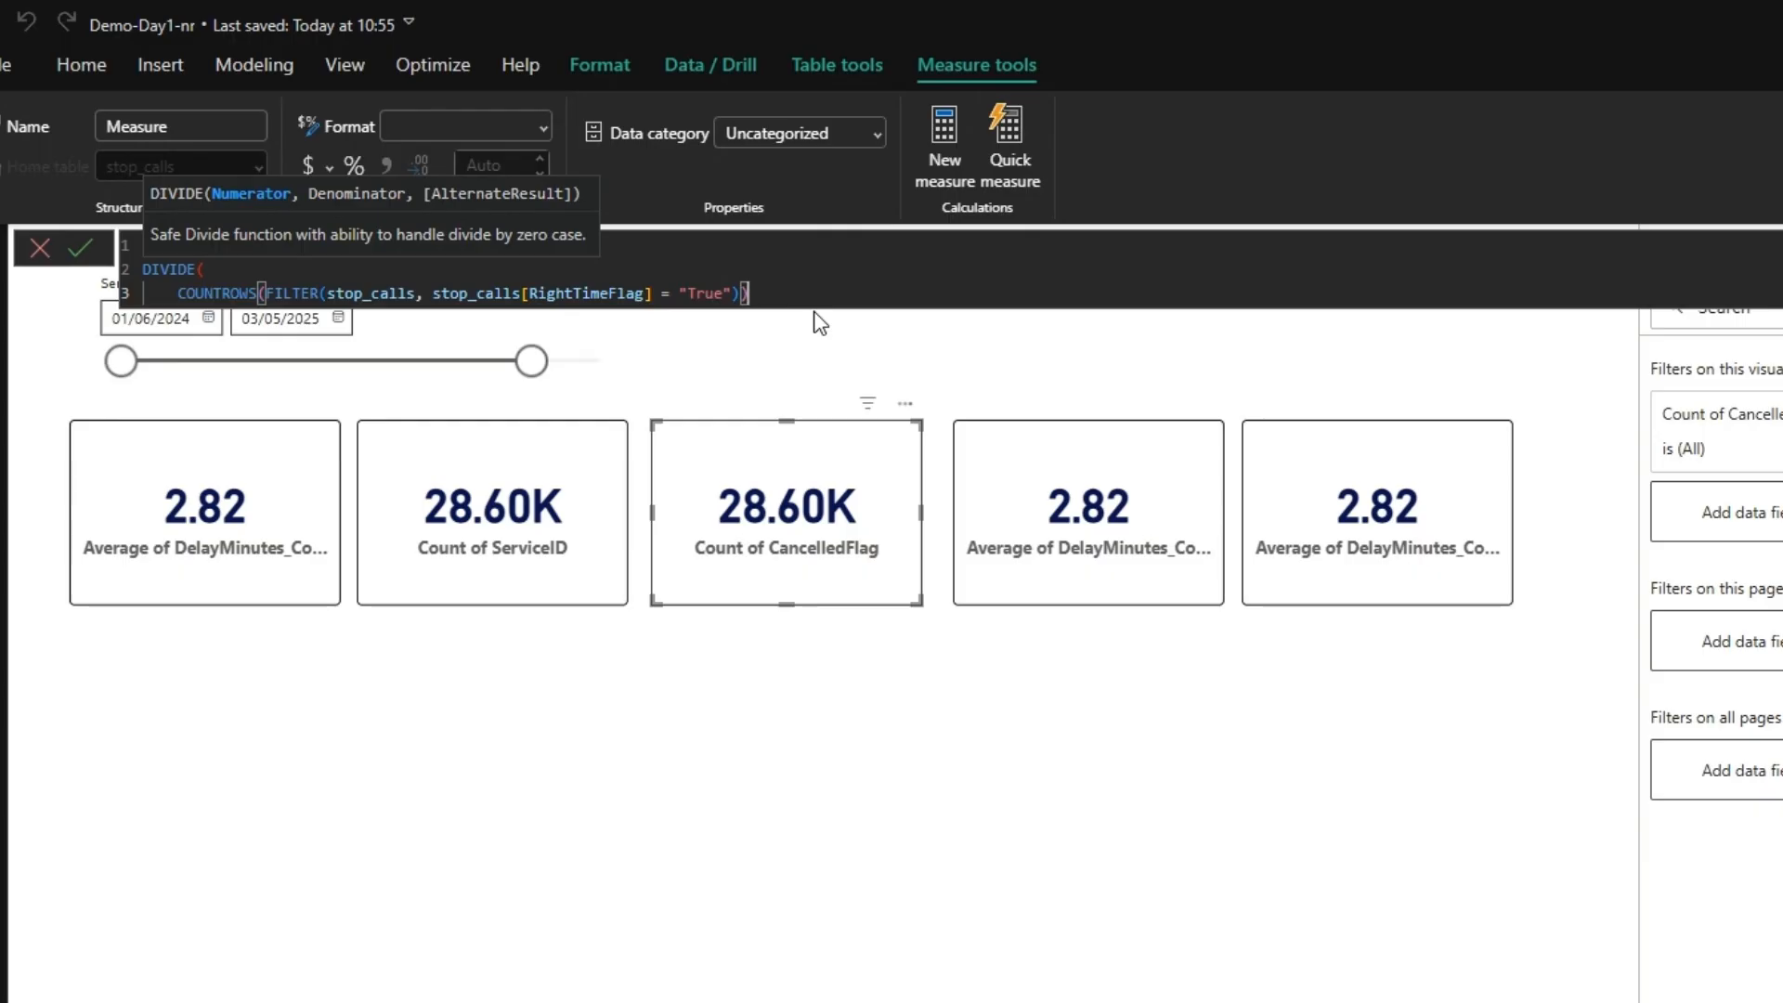
- Add COUNTROWS(stop_calls) on a new line as the denominator of the DIVIDE function
text(,)
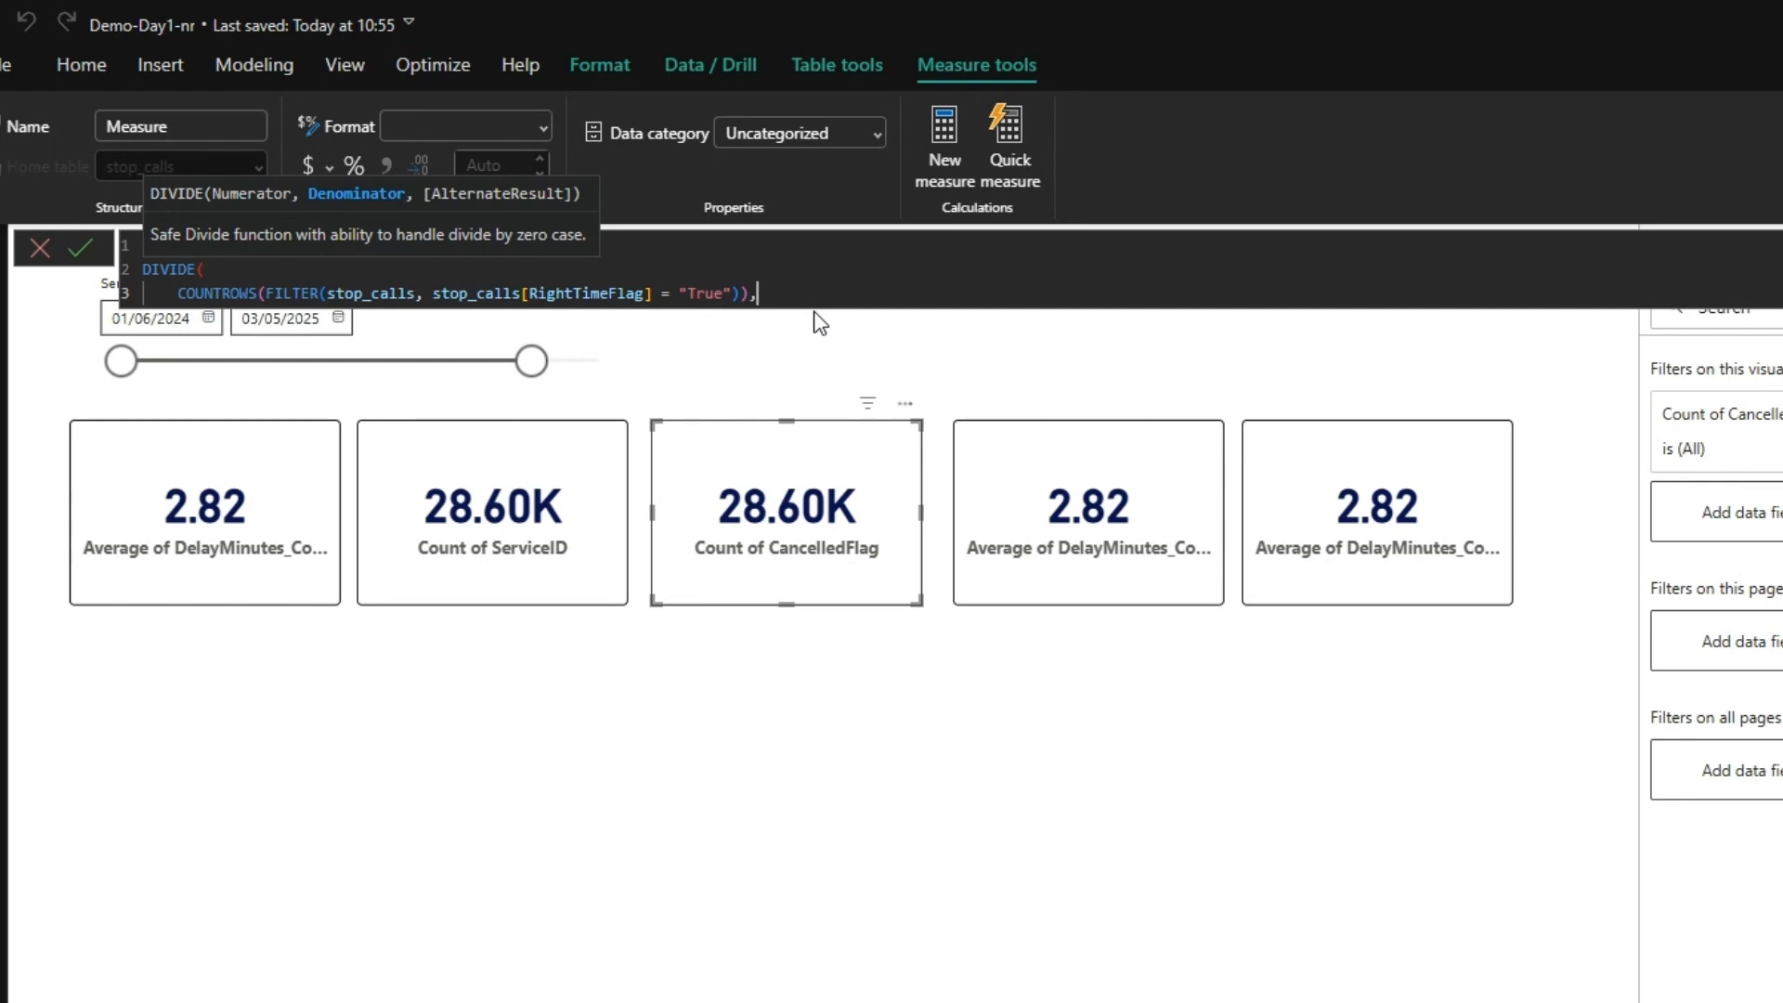
key(shift+Return)
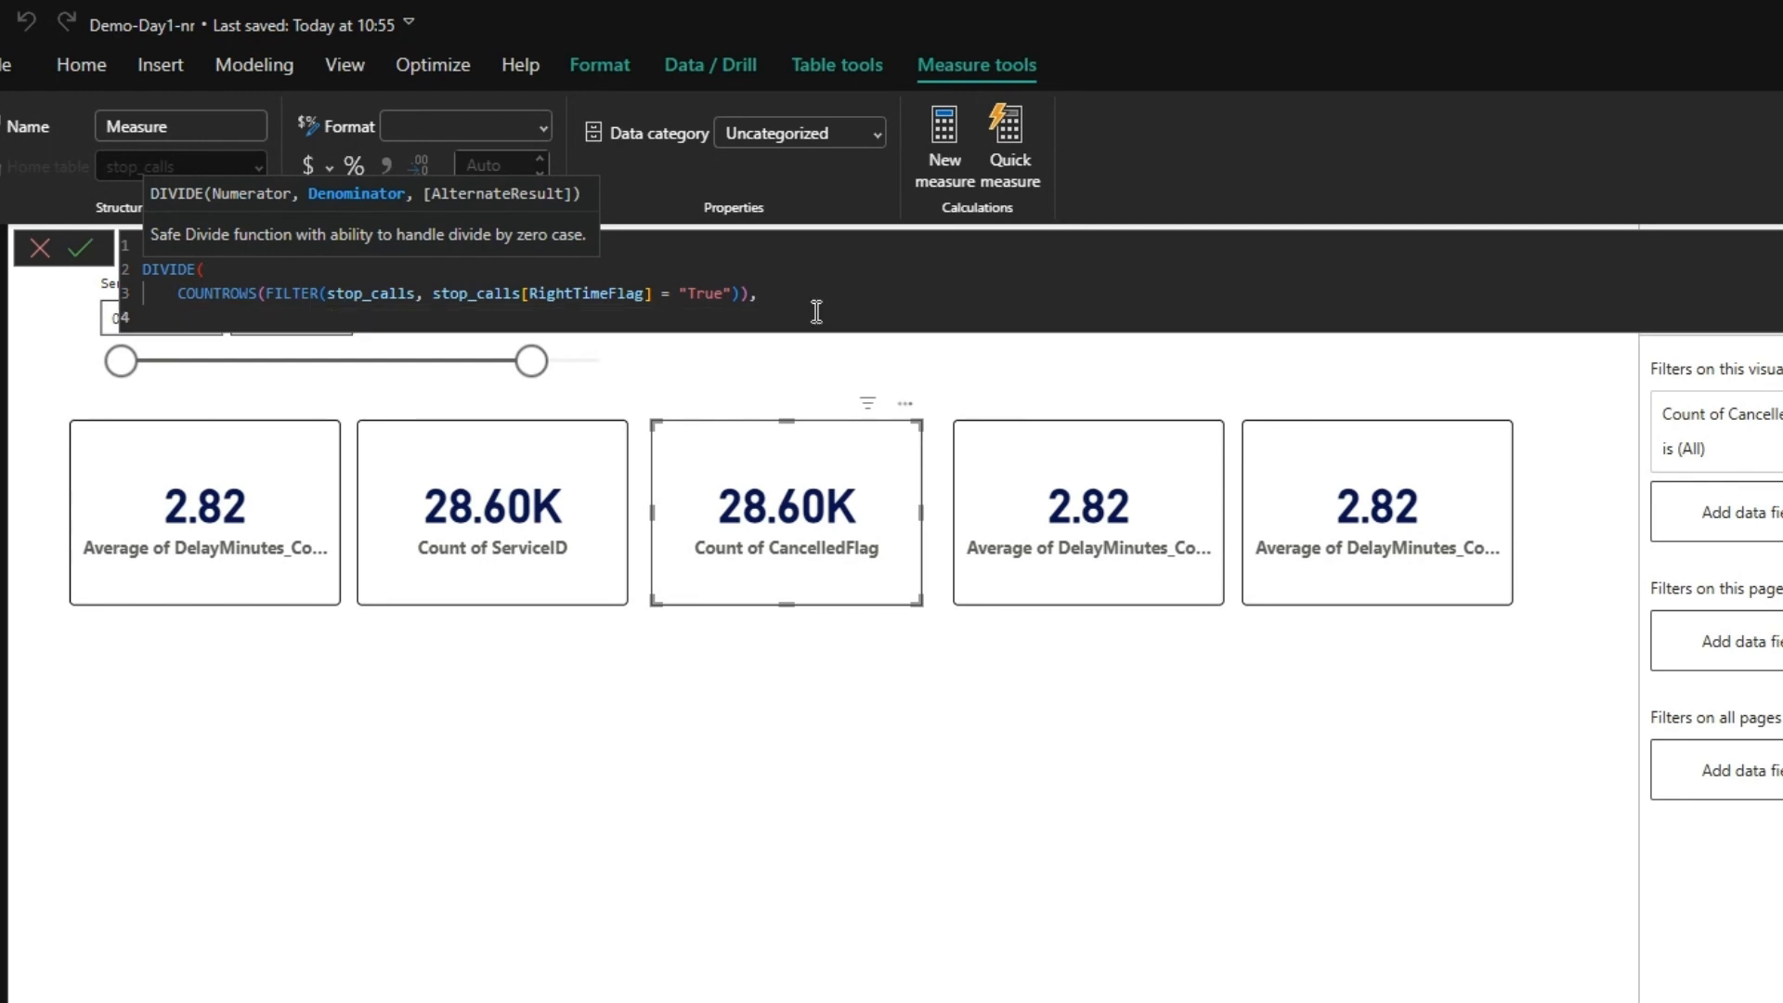
text(countrow)
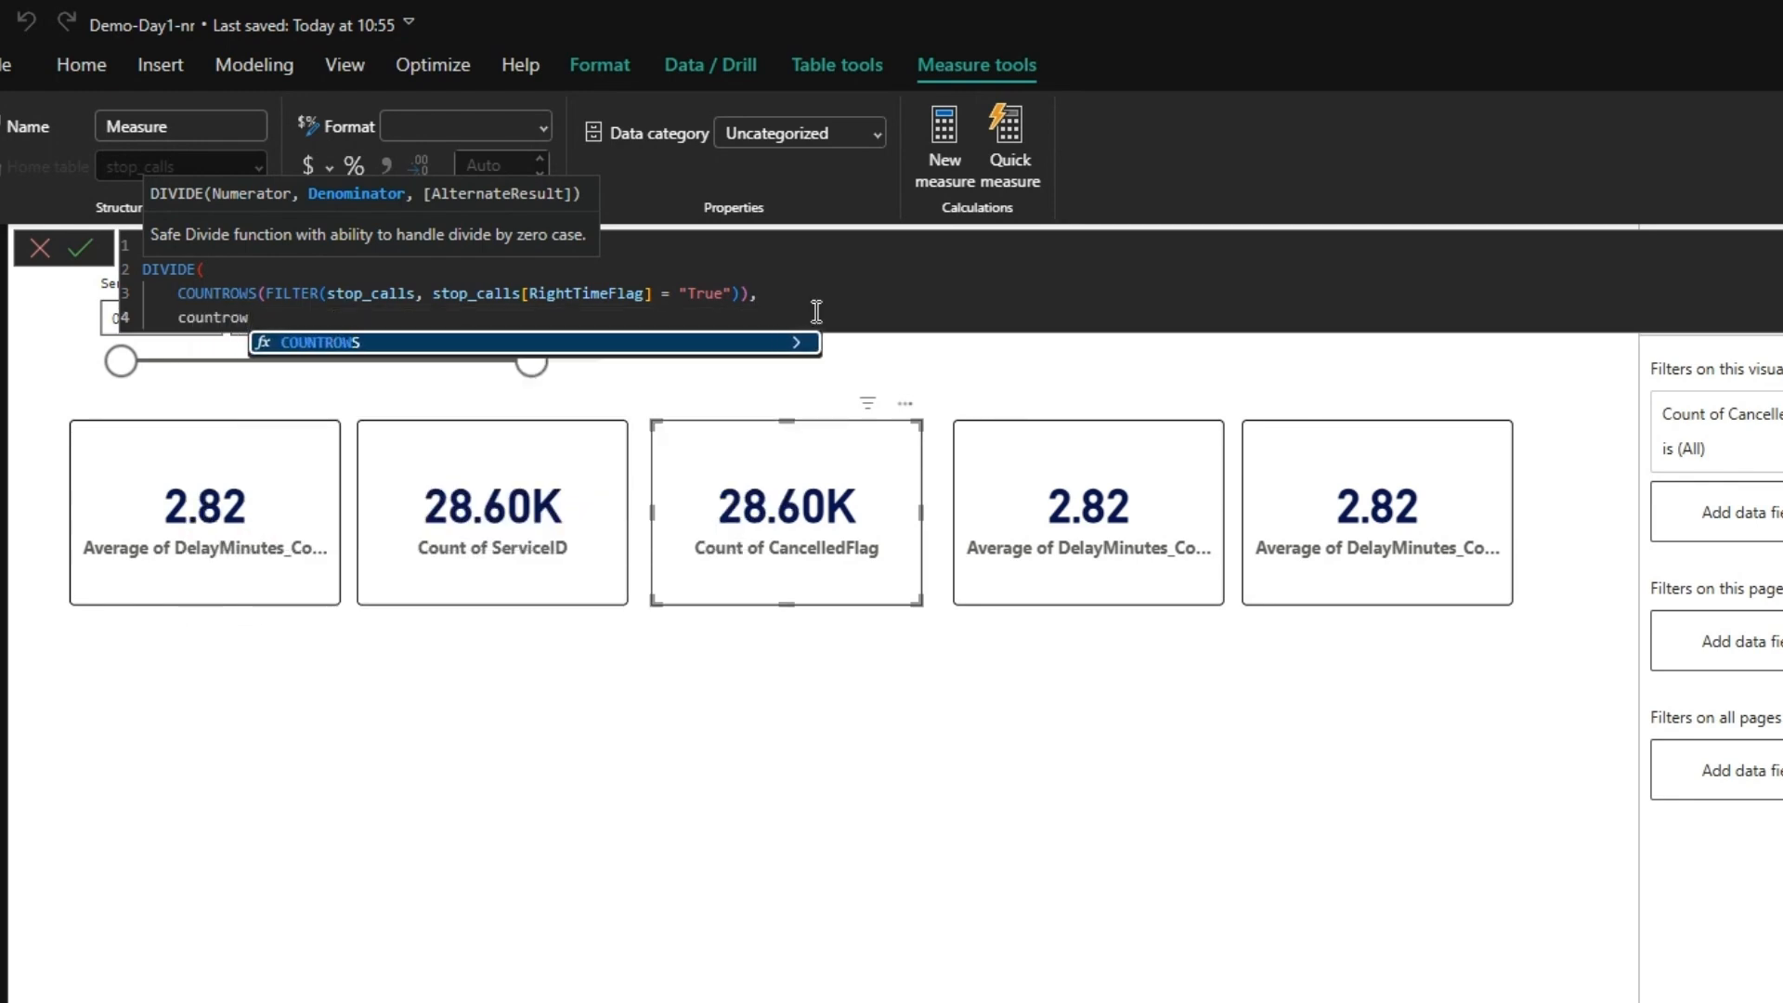
key(Tab)
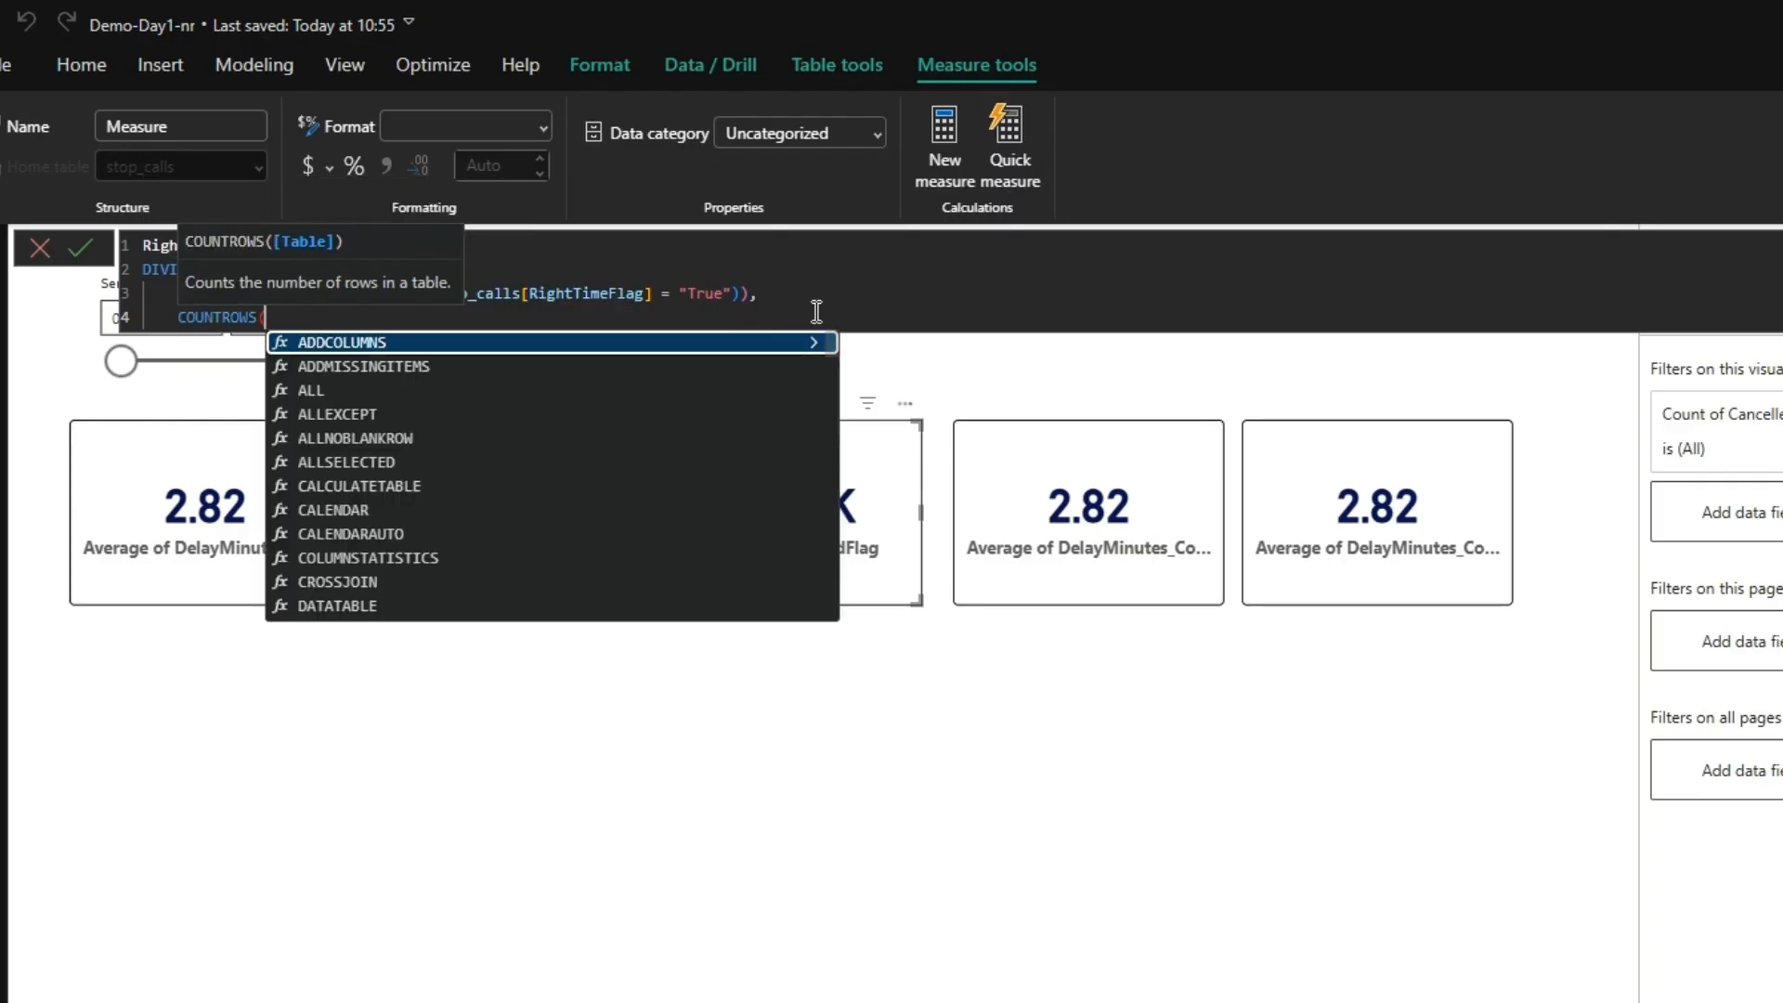
text(stop)
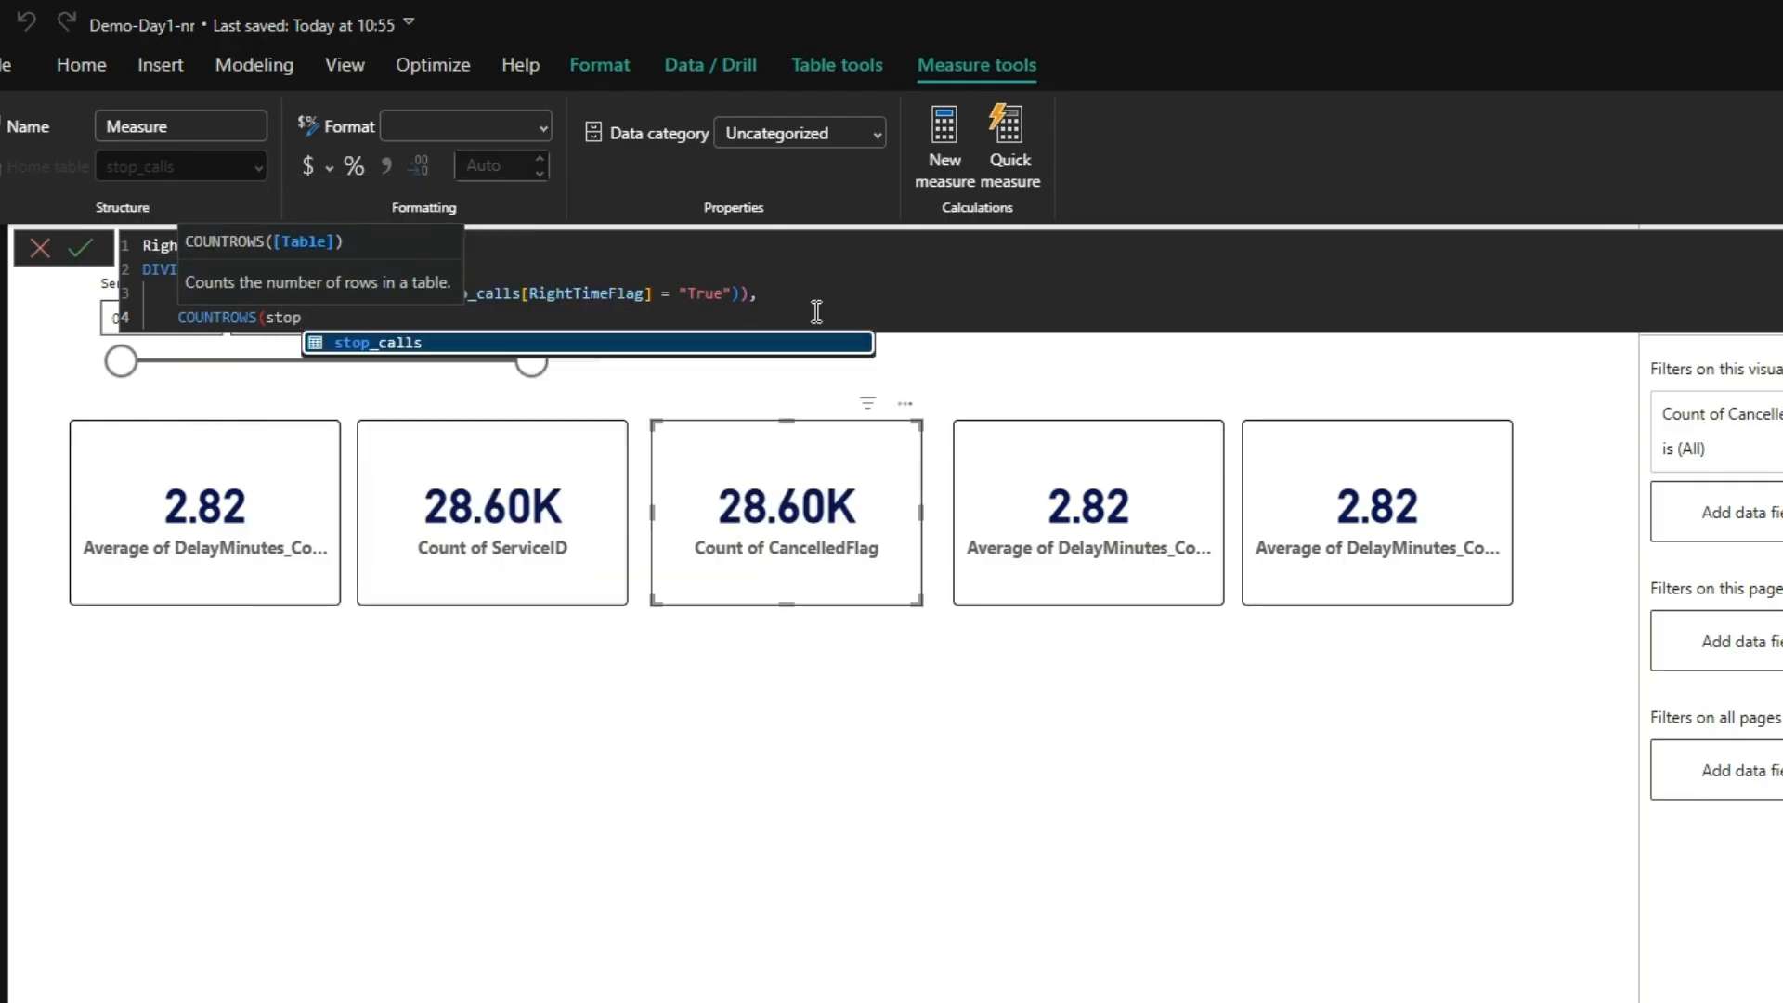
key(Tab)
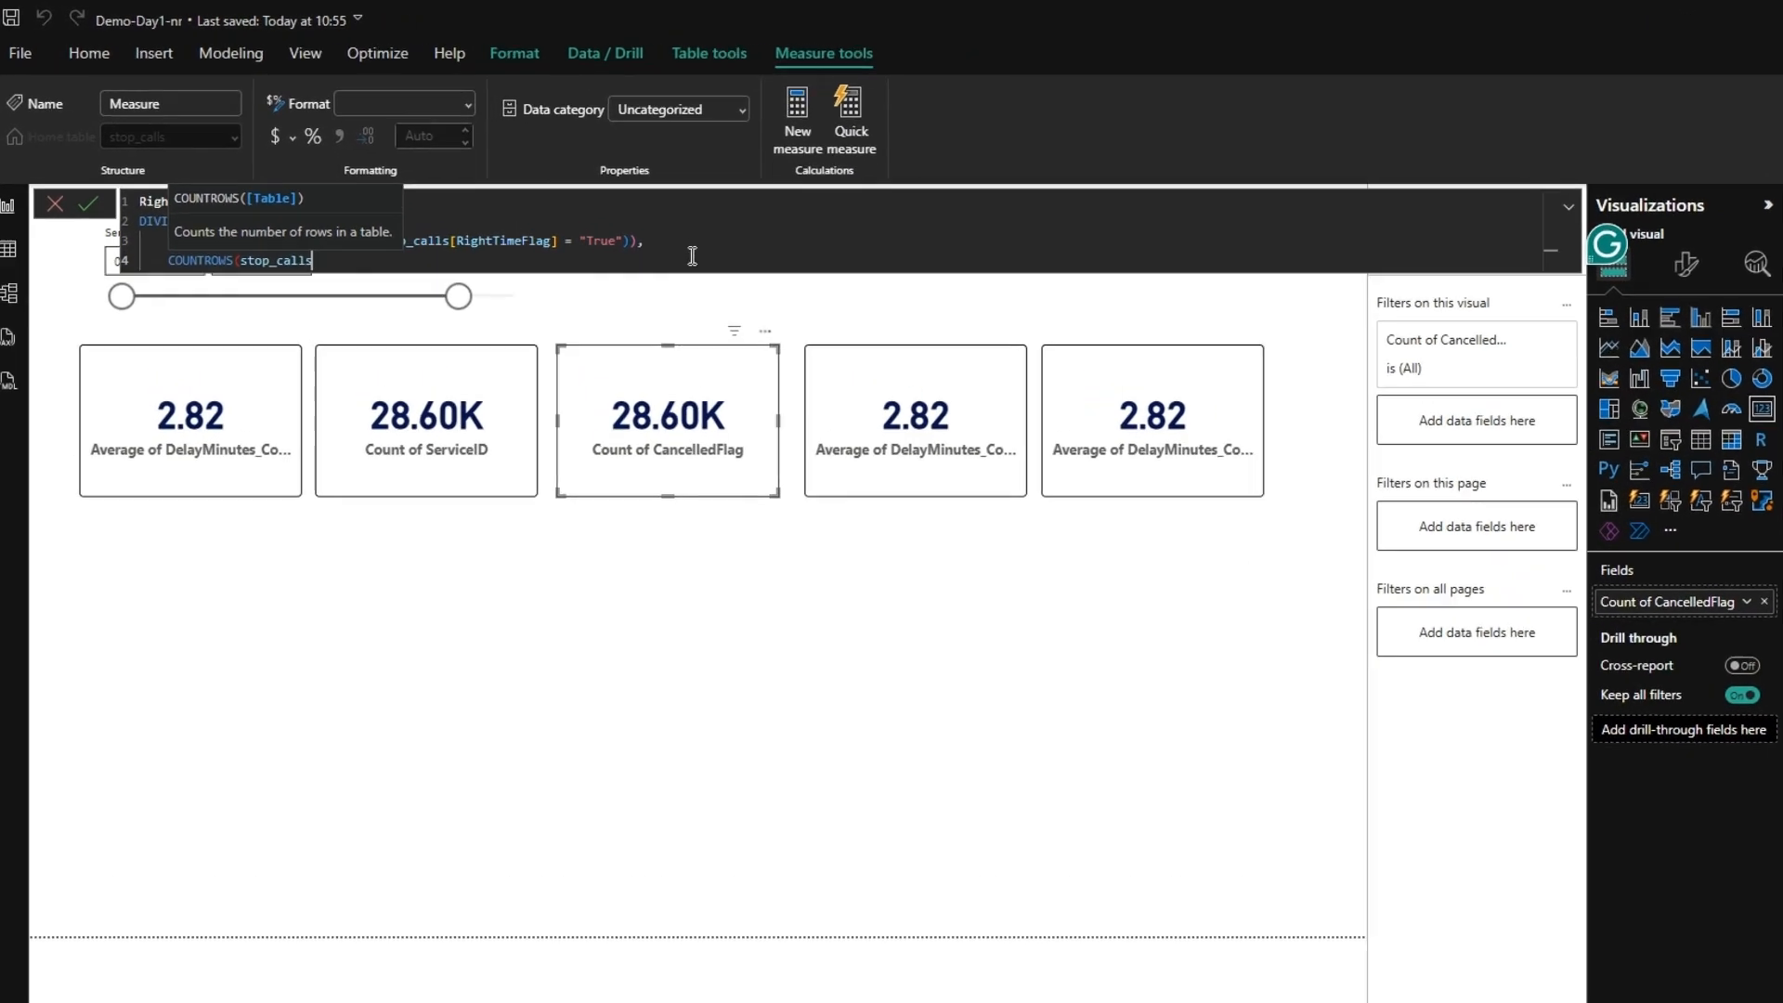
text())
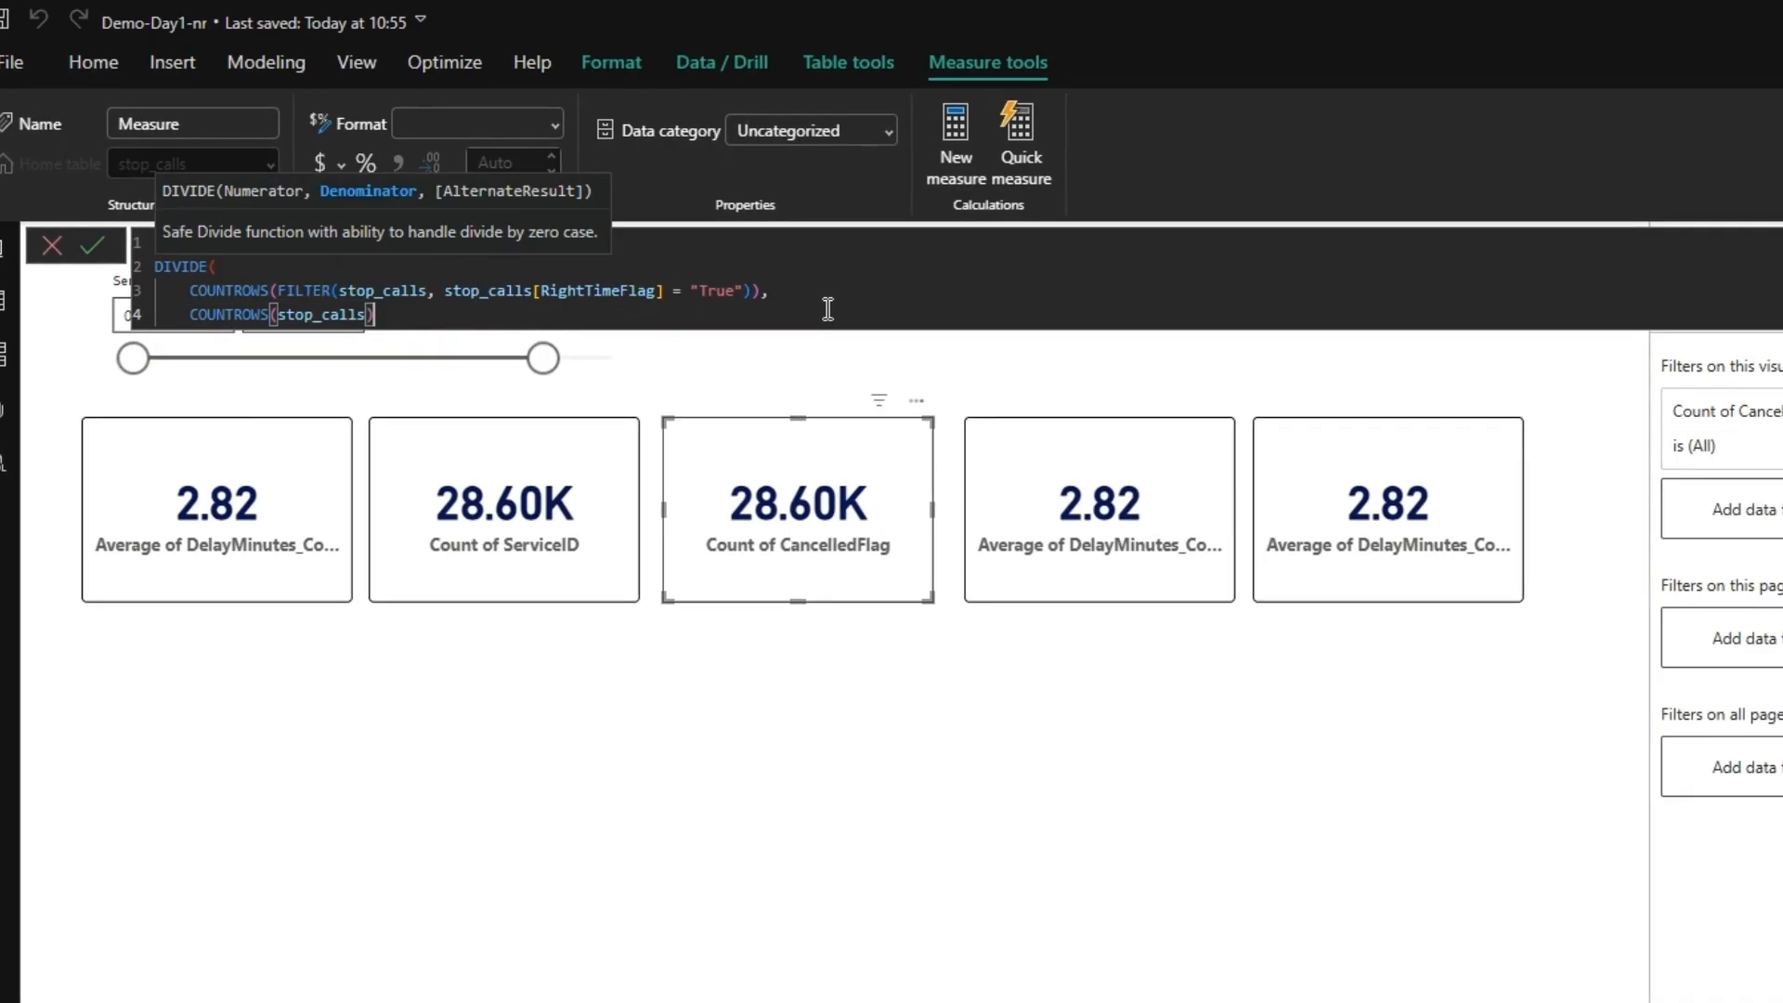
- Set the DIVIDE alternate result to 0, multiply the result by 100, and commit the Right Time Performance % measure
text(, 0)
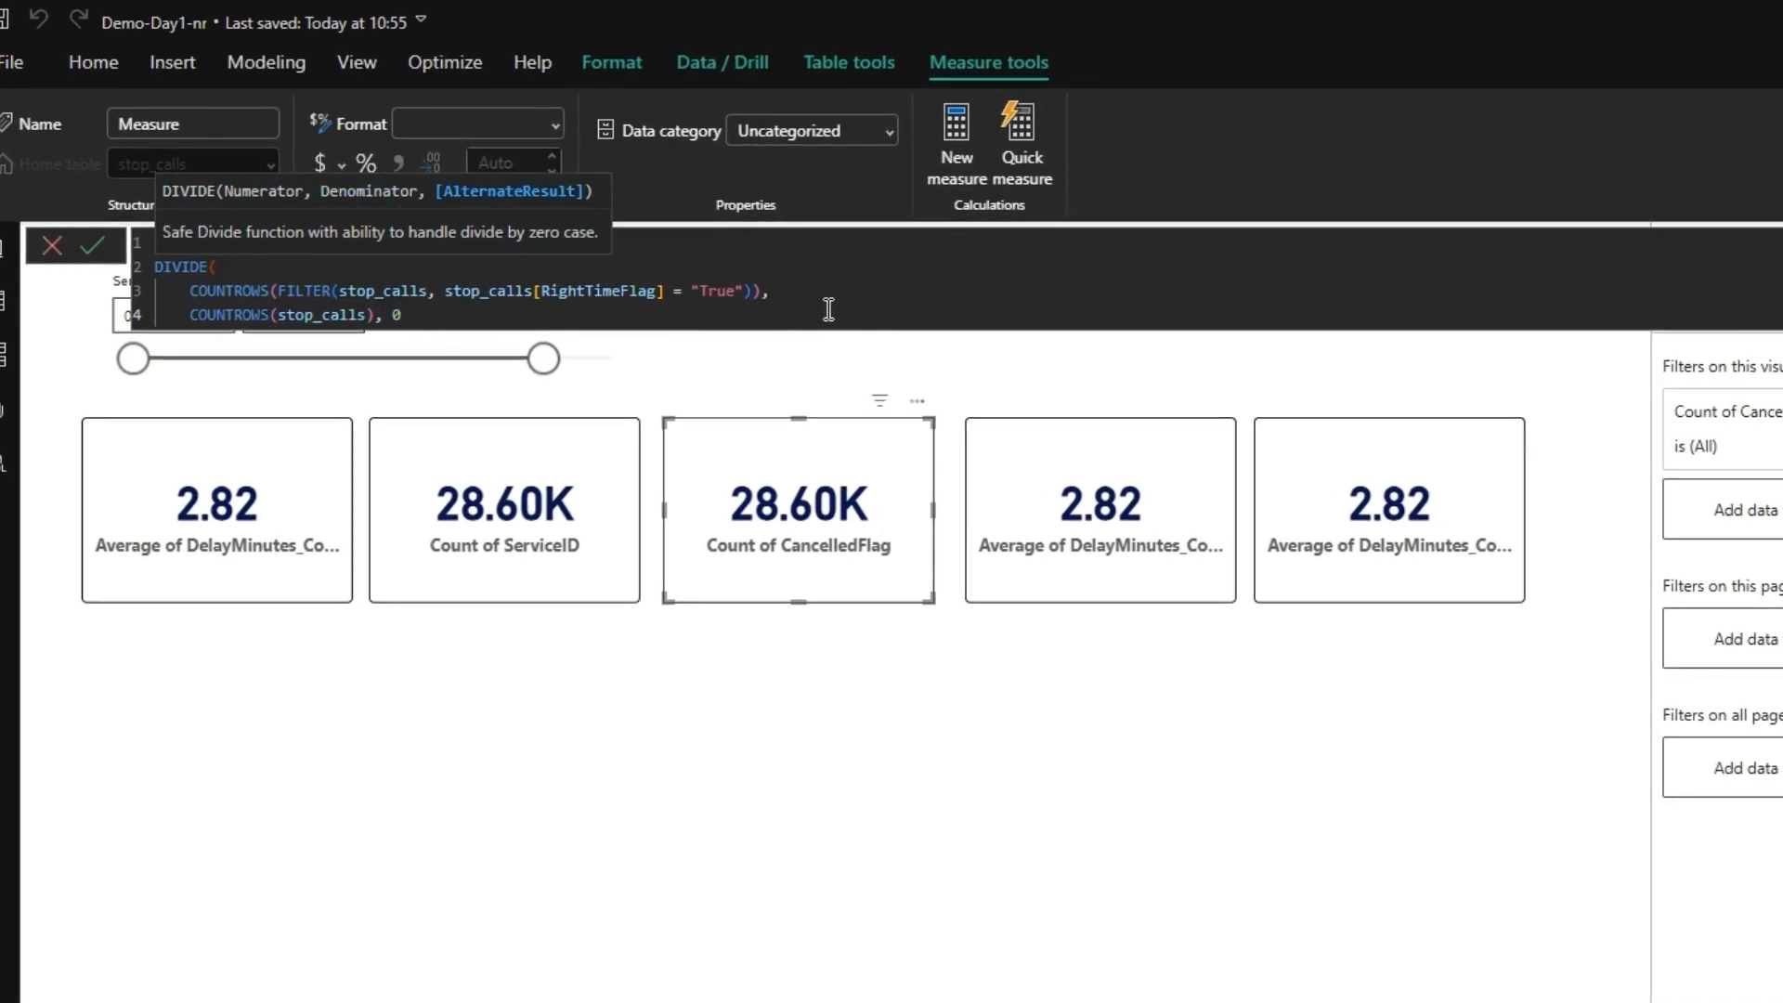
text())
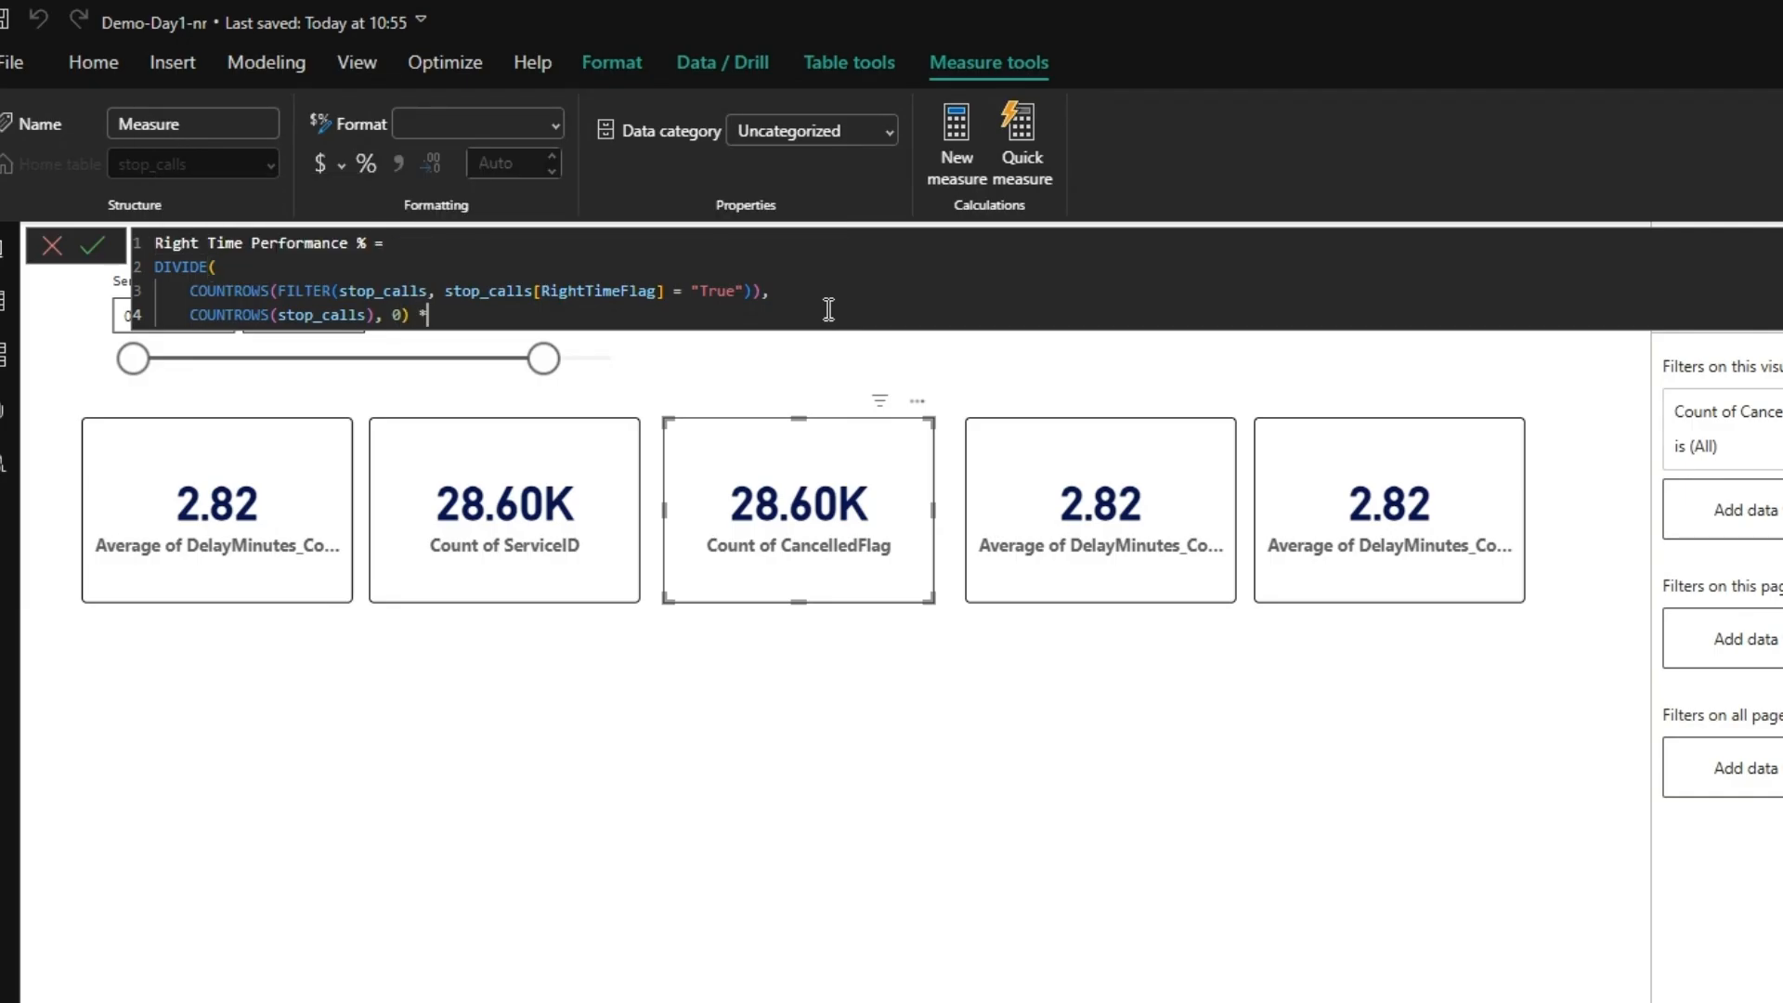
text( * 100)
click(93, 248)
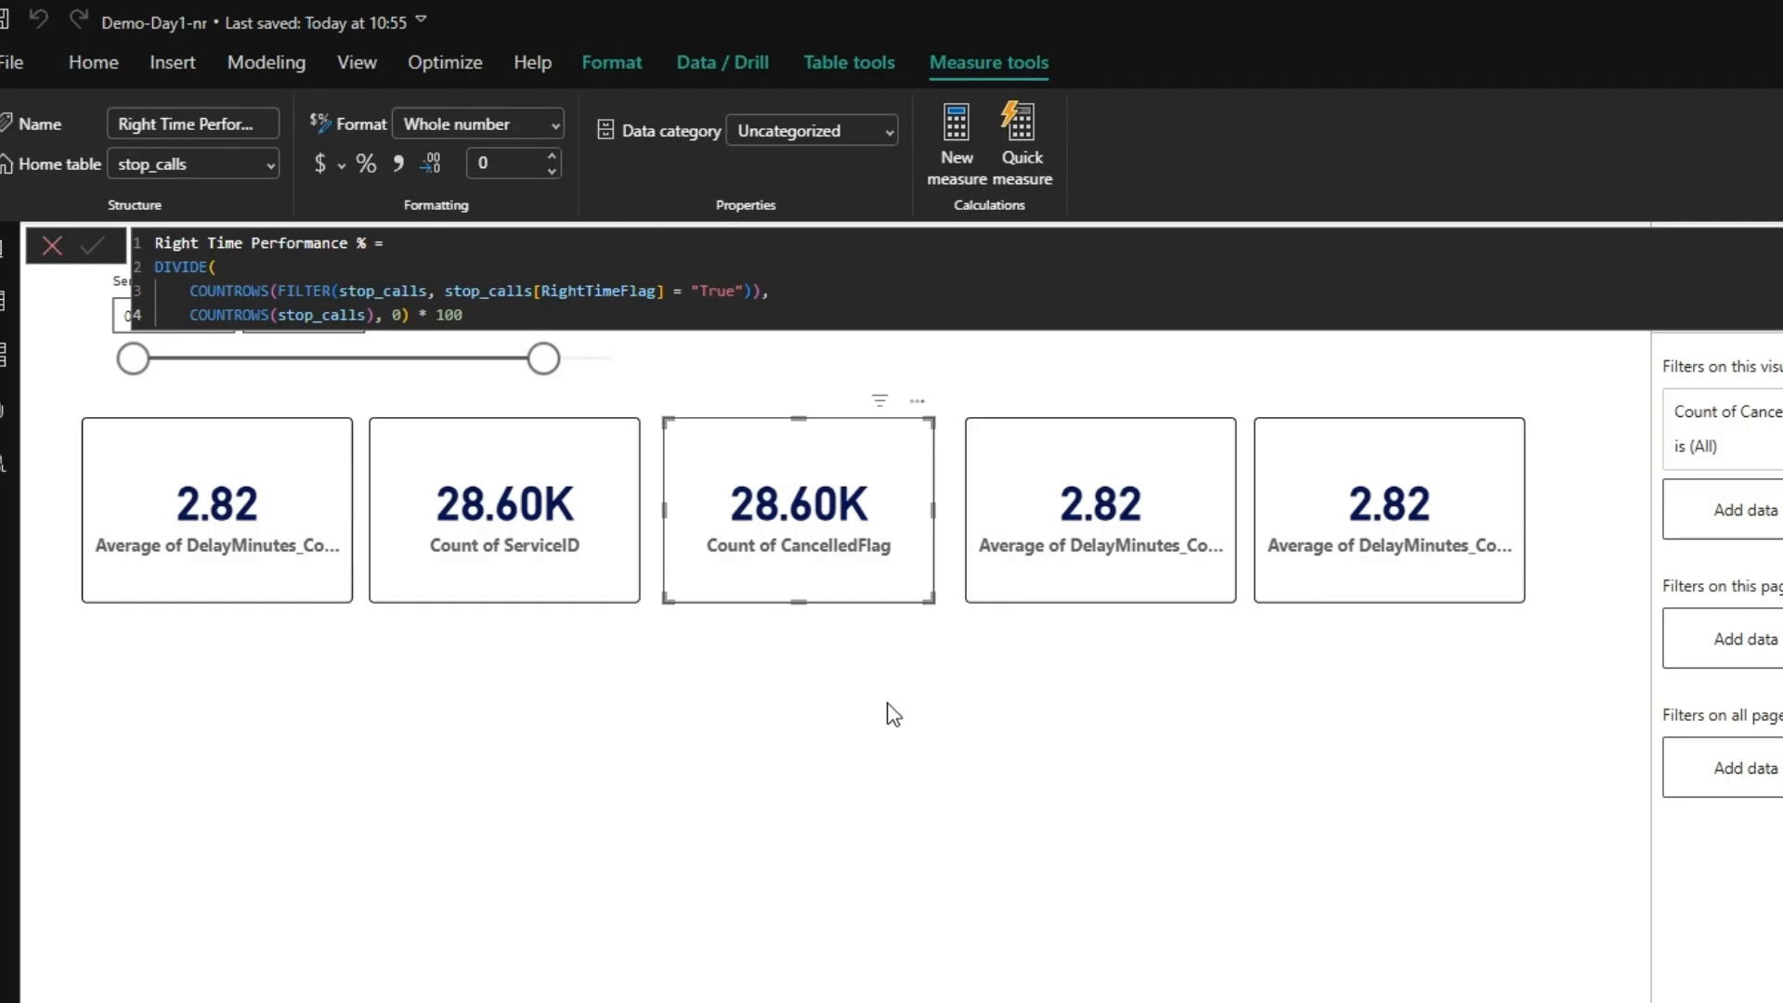
- Create a new measure in the stop_calls table named Average Delay Minutes and start its formula with the AVERAGE function
click(1230, 672)
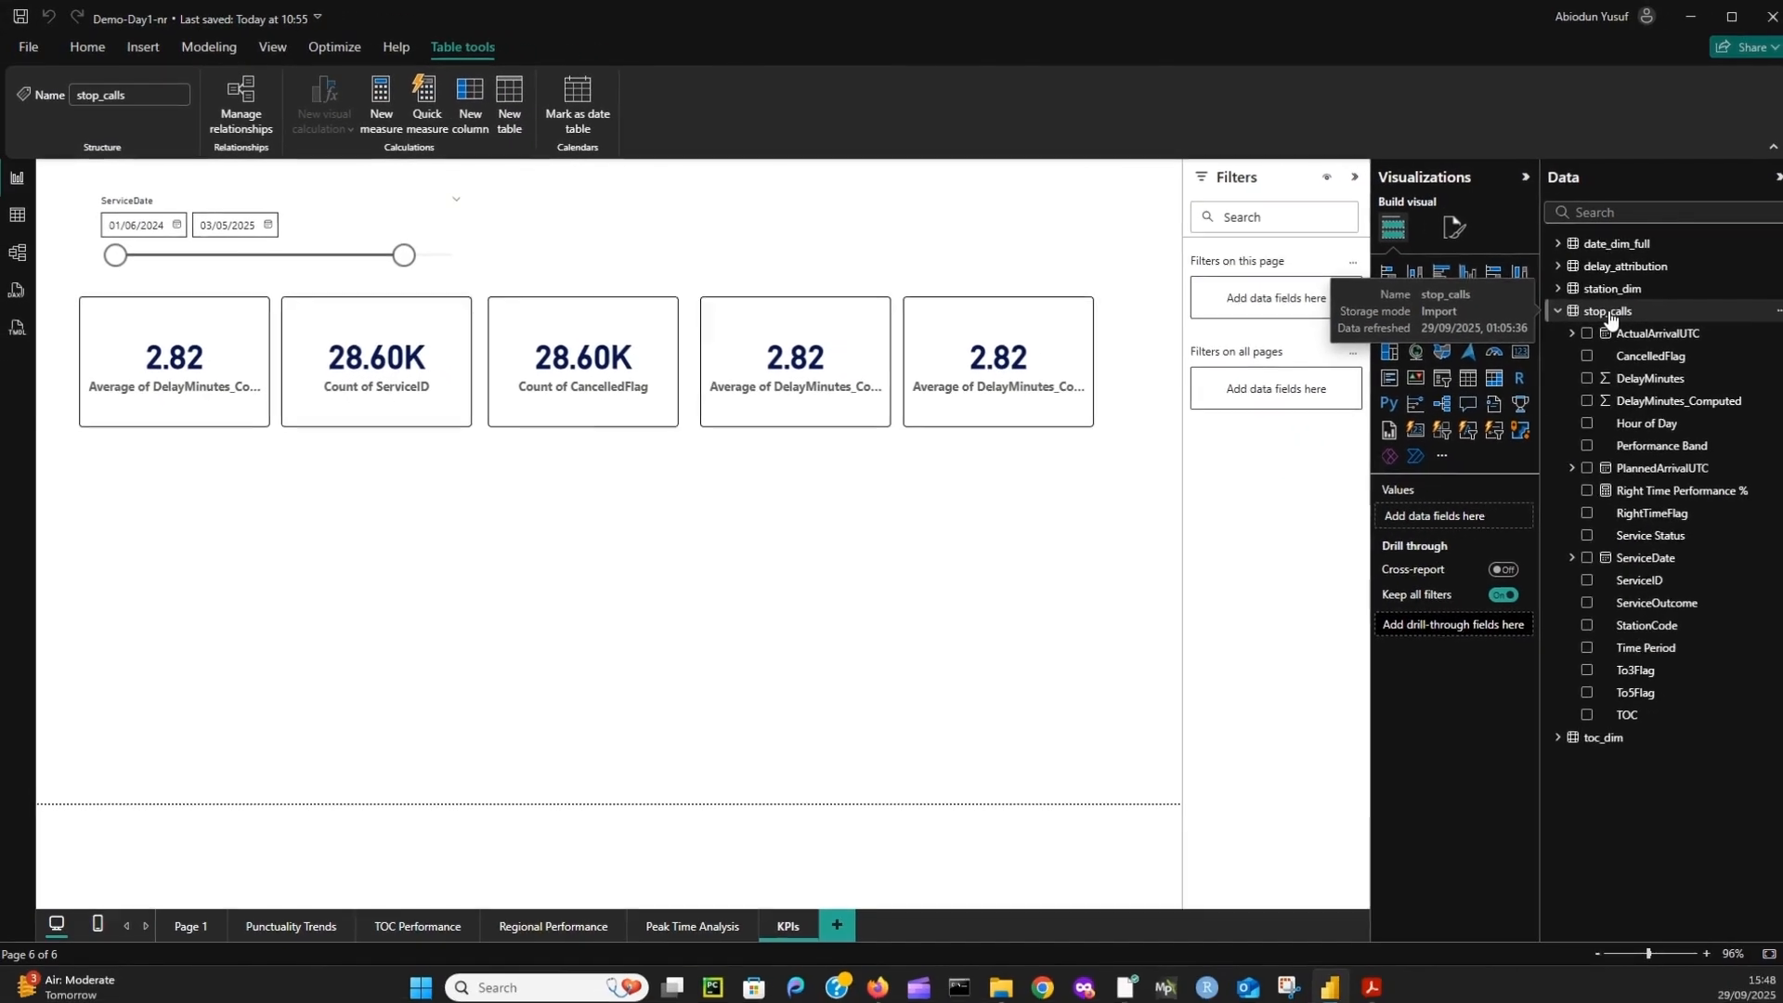
right_click(1601, 312)
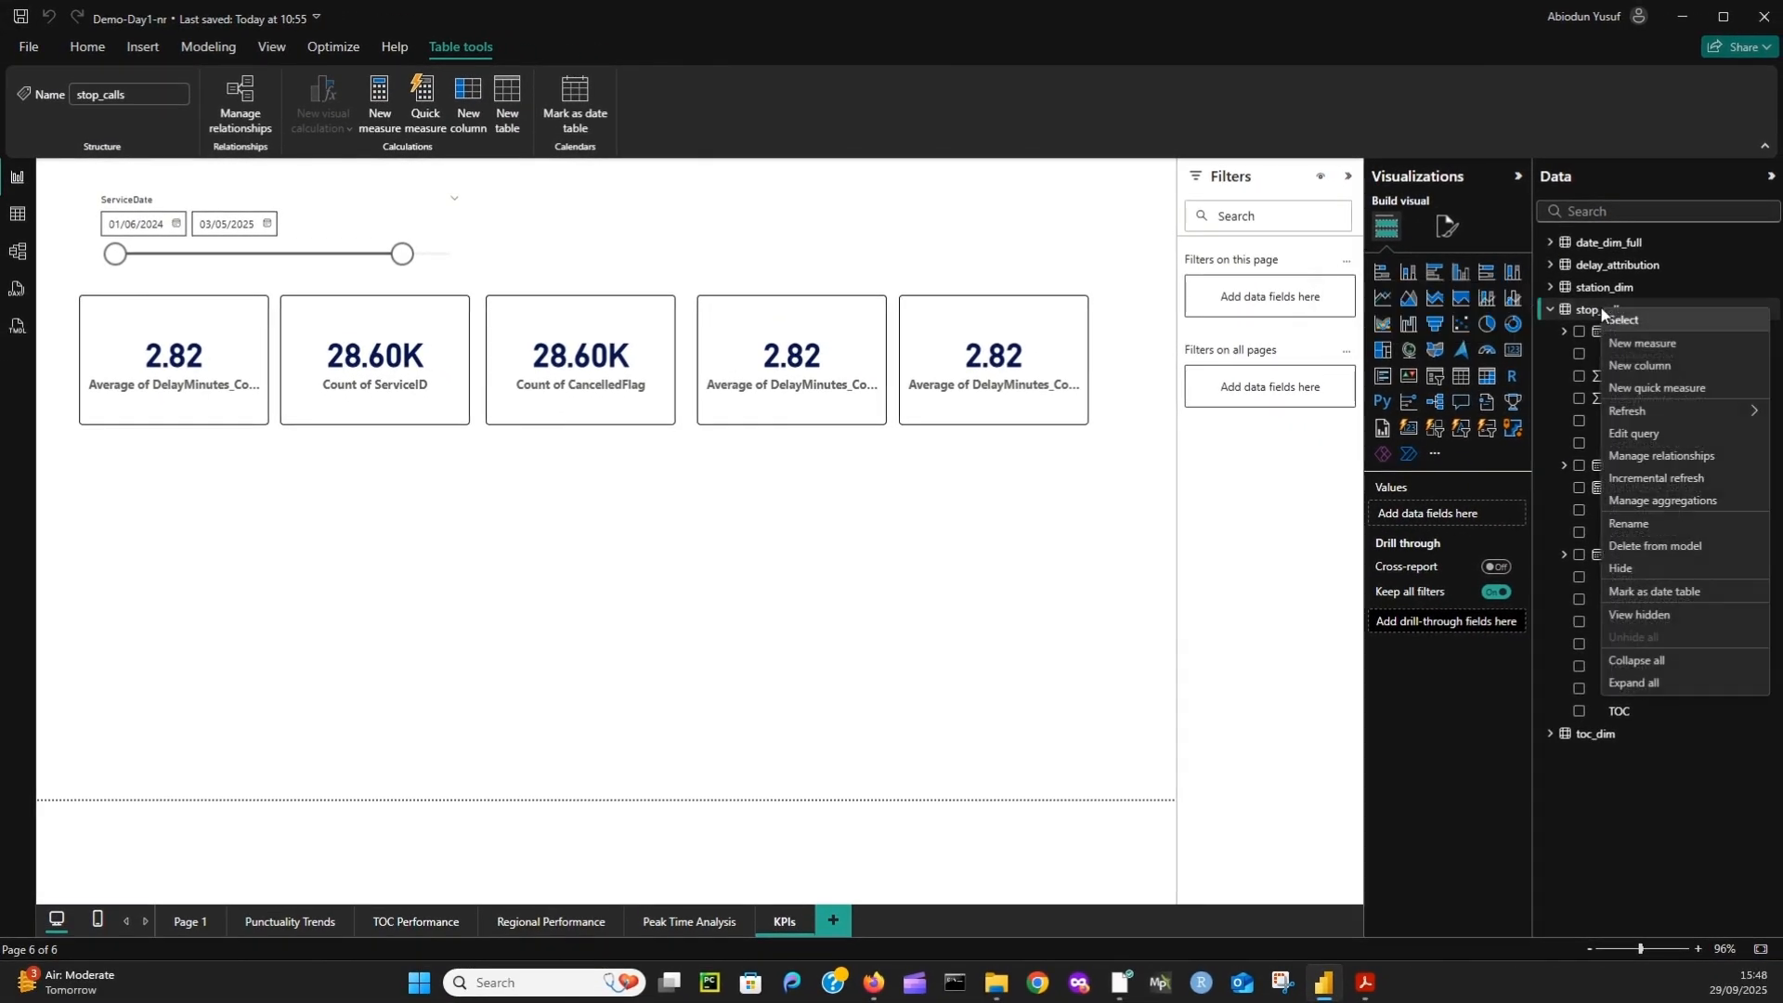
click(1654, 344)
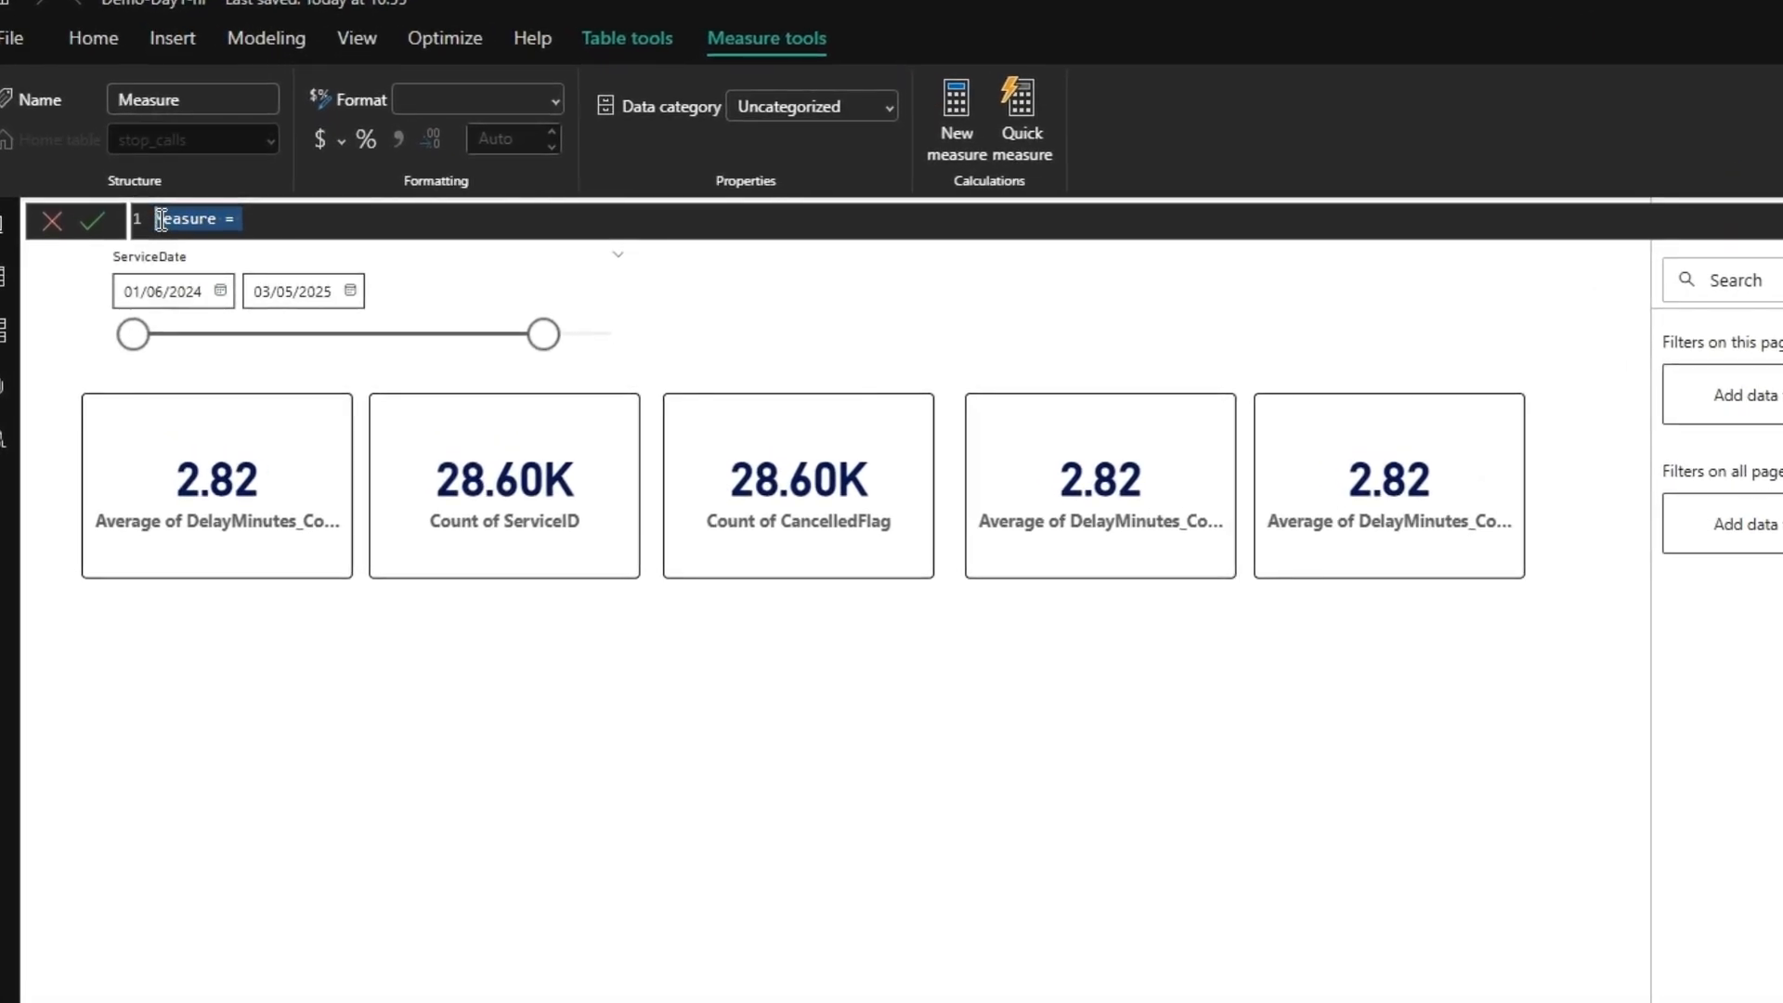
text(Average Delay )
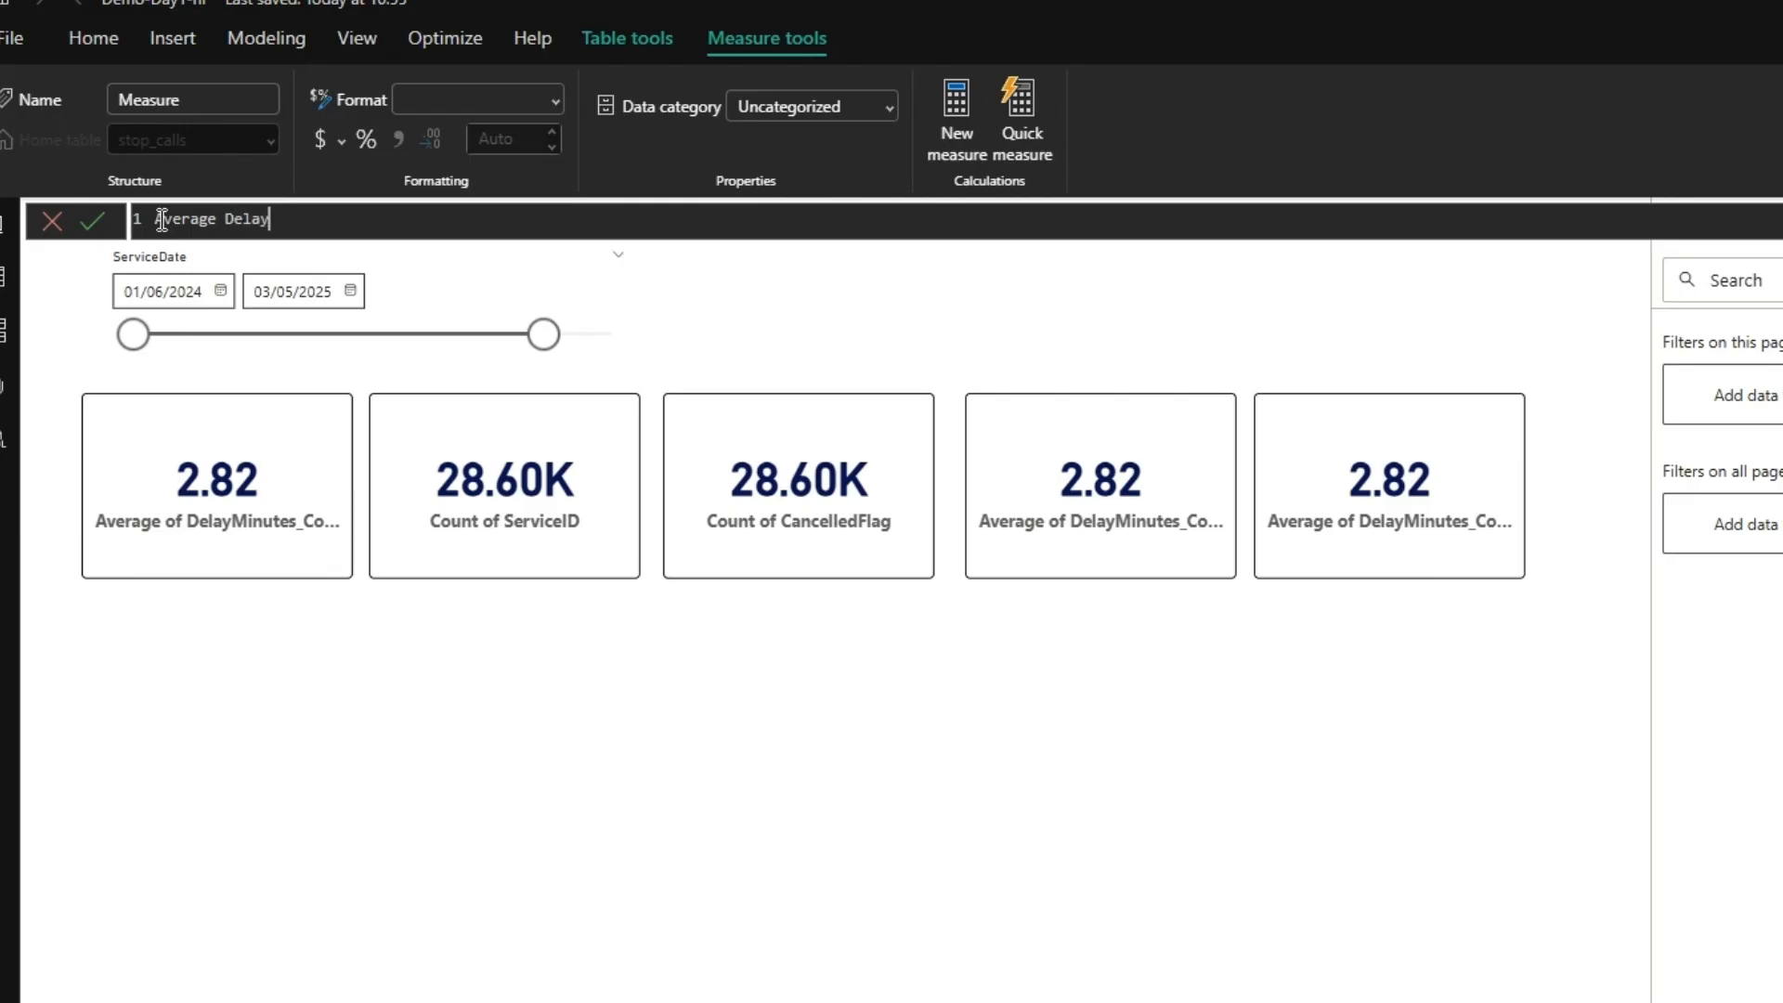
text(Minutes = averag)
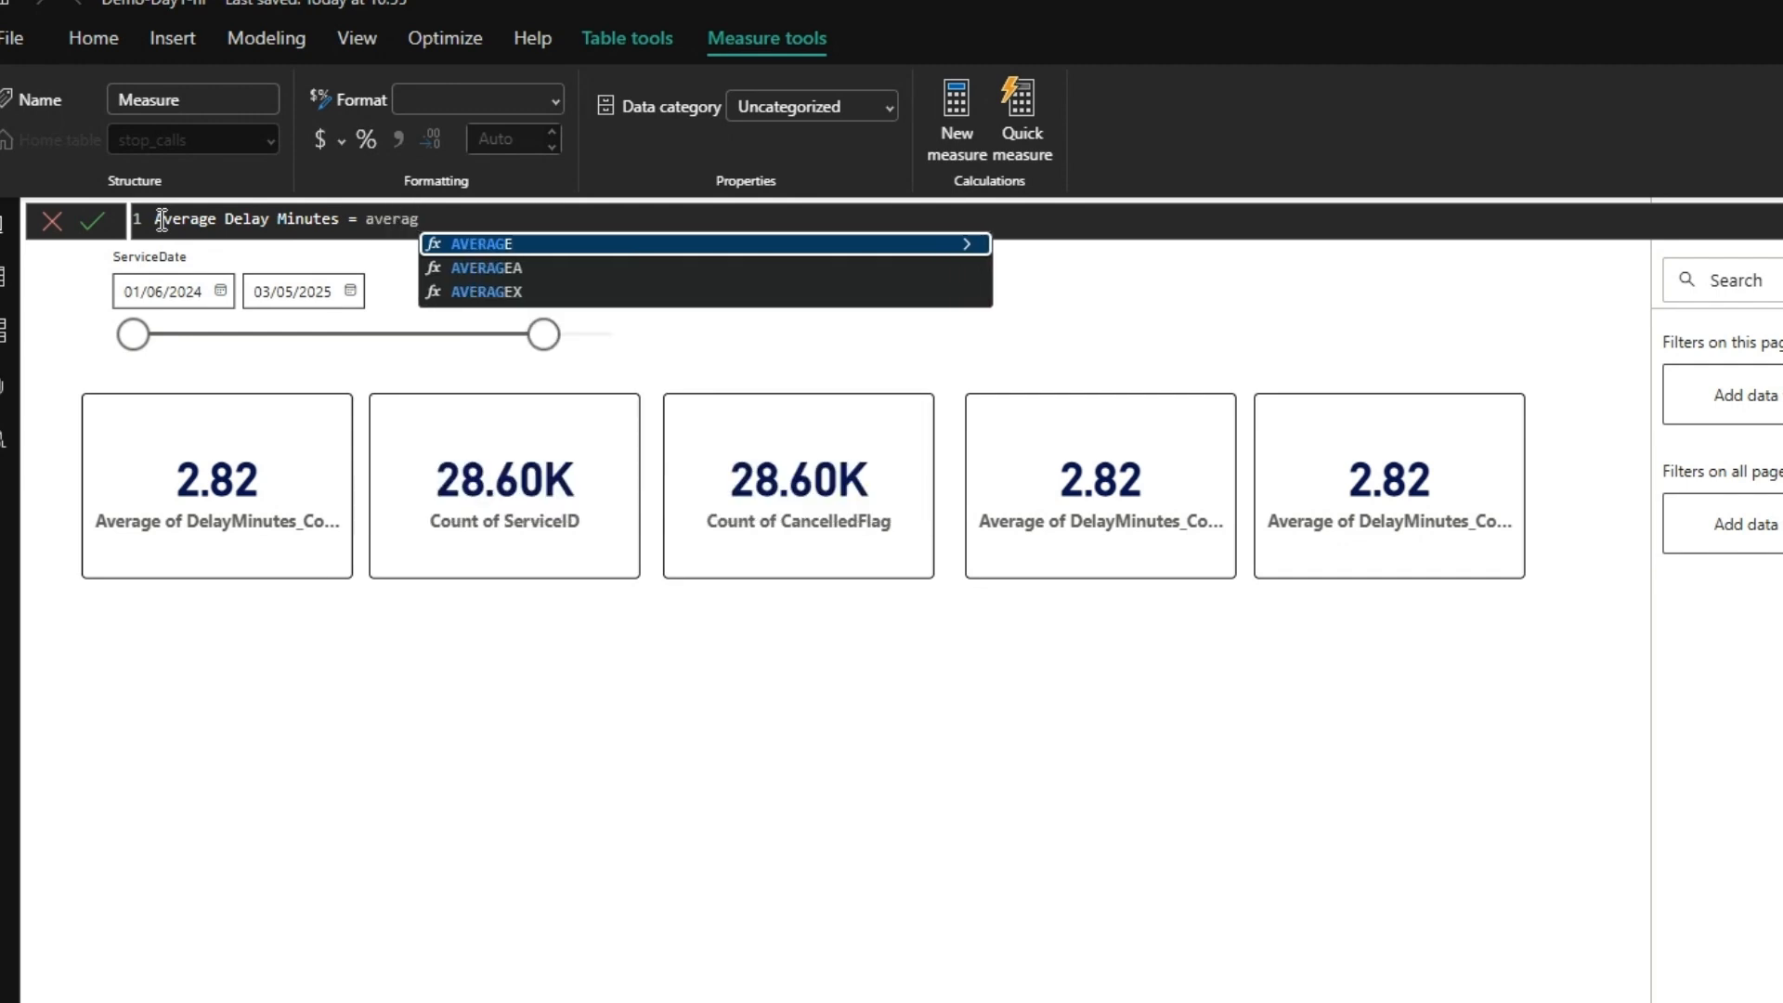
key(Tab)
- Use stop_calls[DelayMinutes_Computed] as the averaged column, close the function and commit the Average Delay Minutes measure
text(stop)
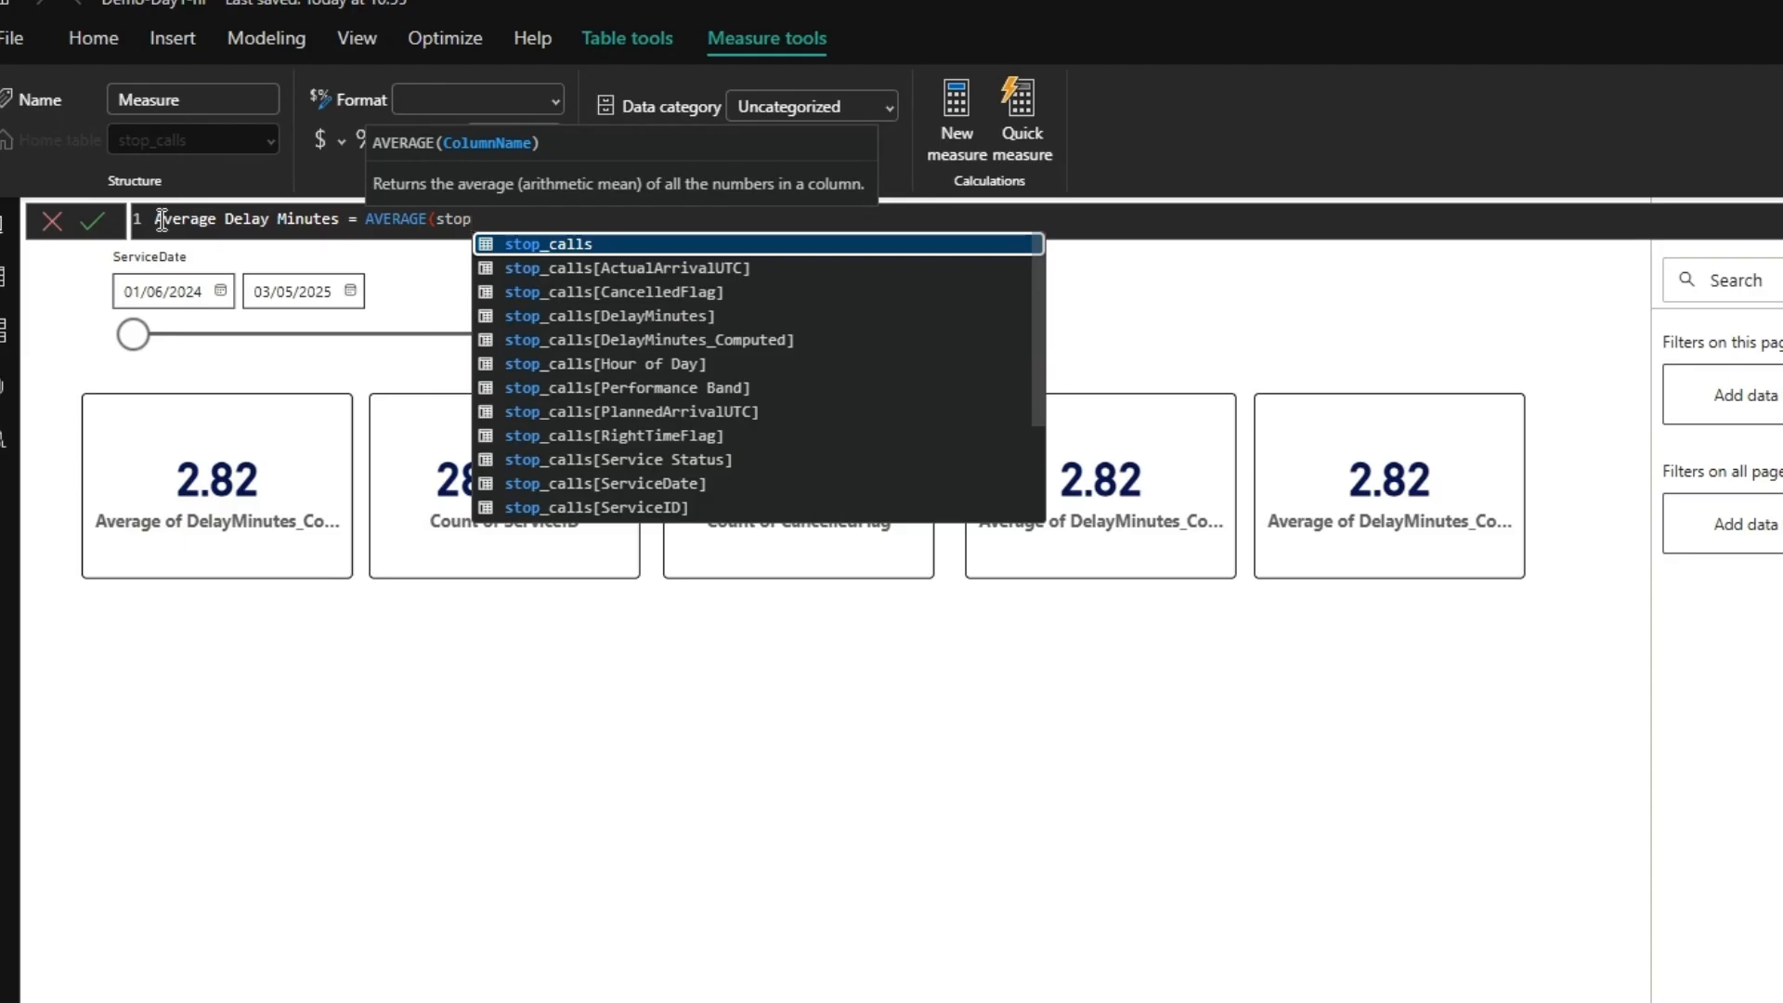
key(Down)
key(Down)
key(Down)
key(Down)
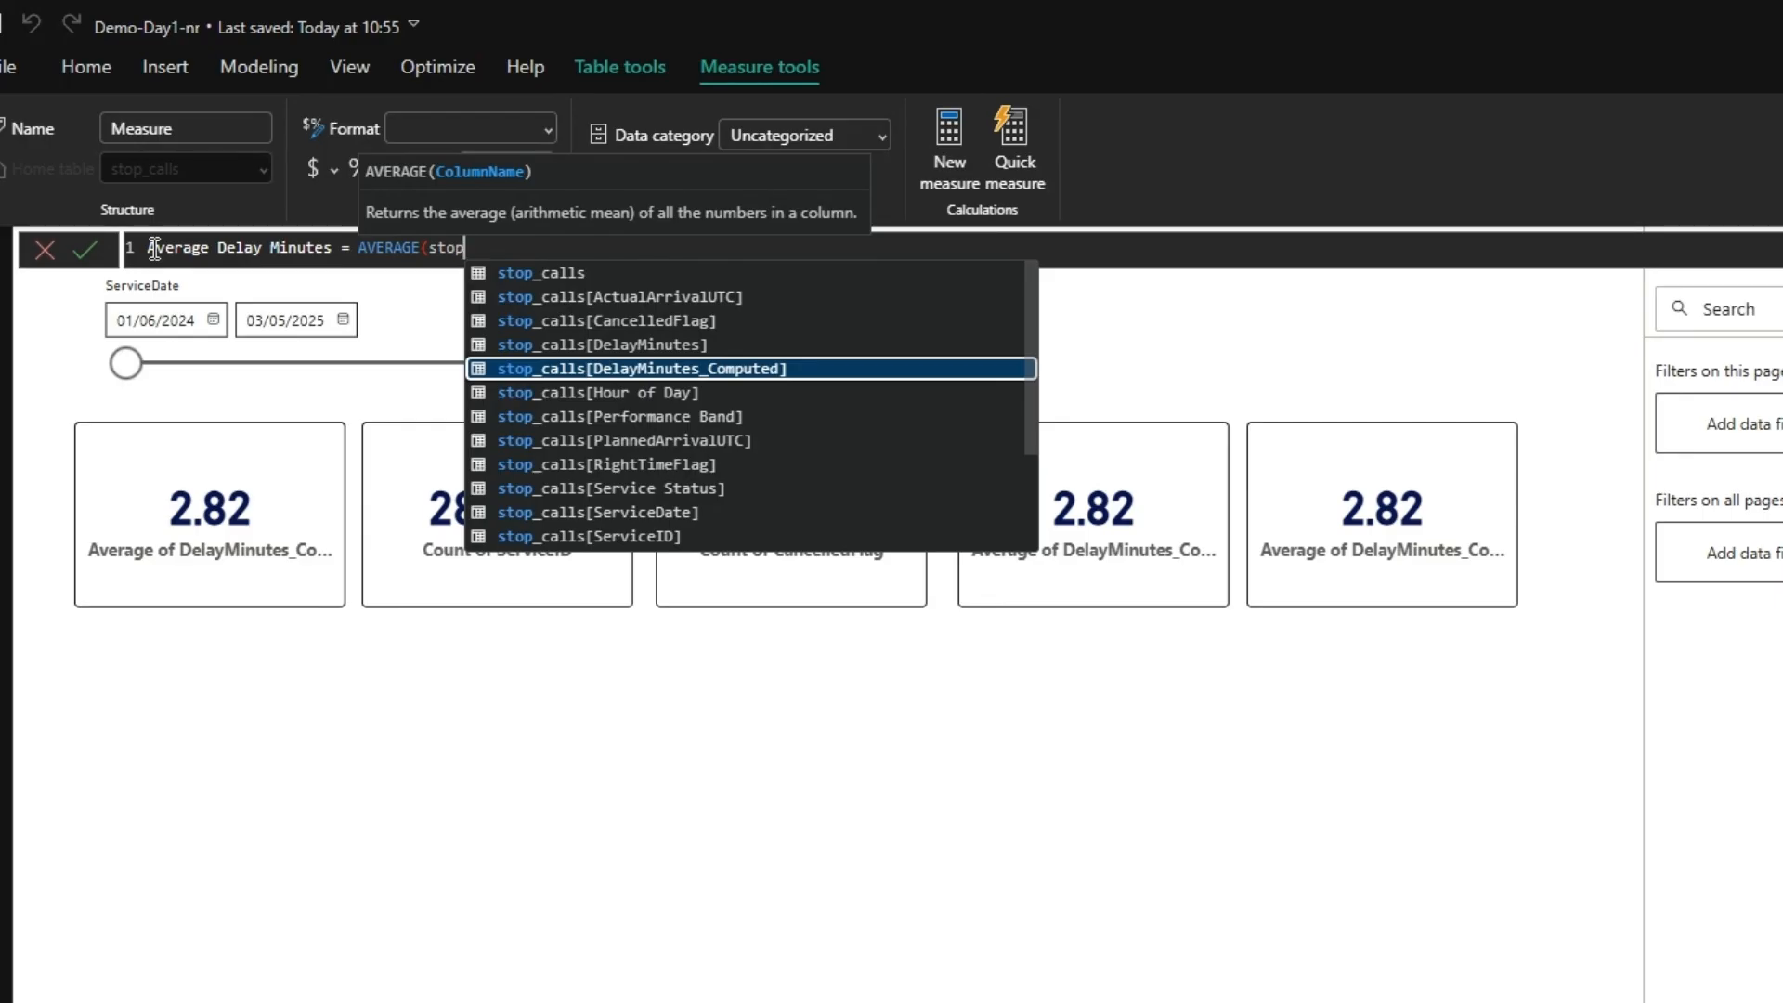
key(Tab)
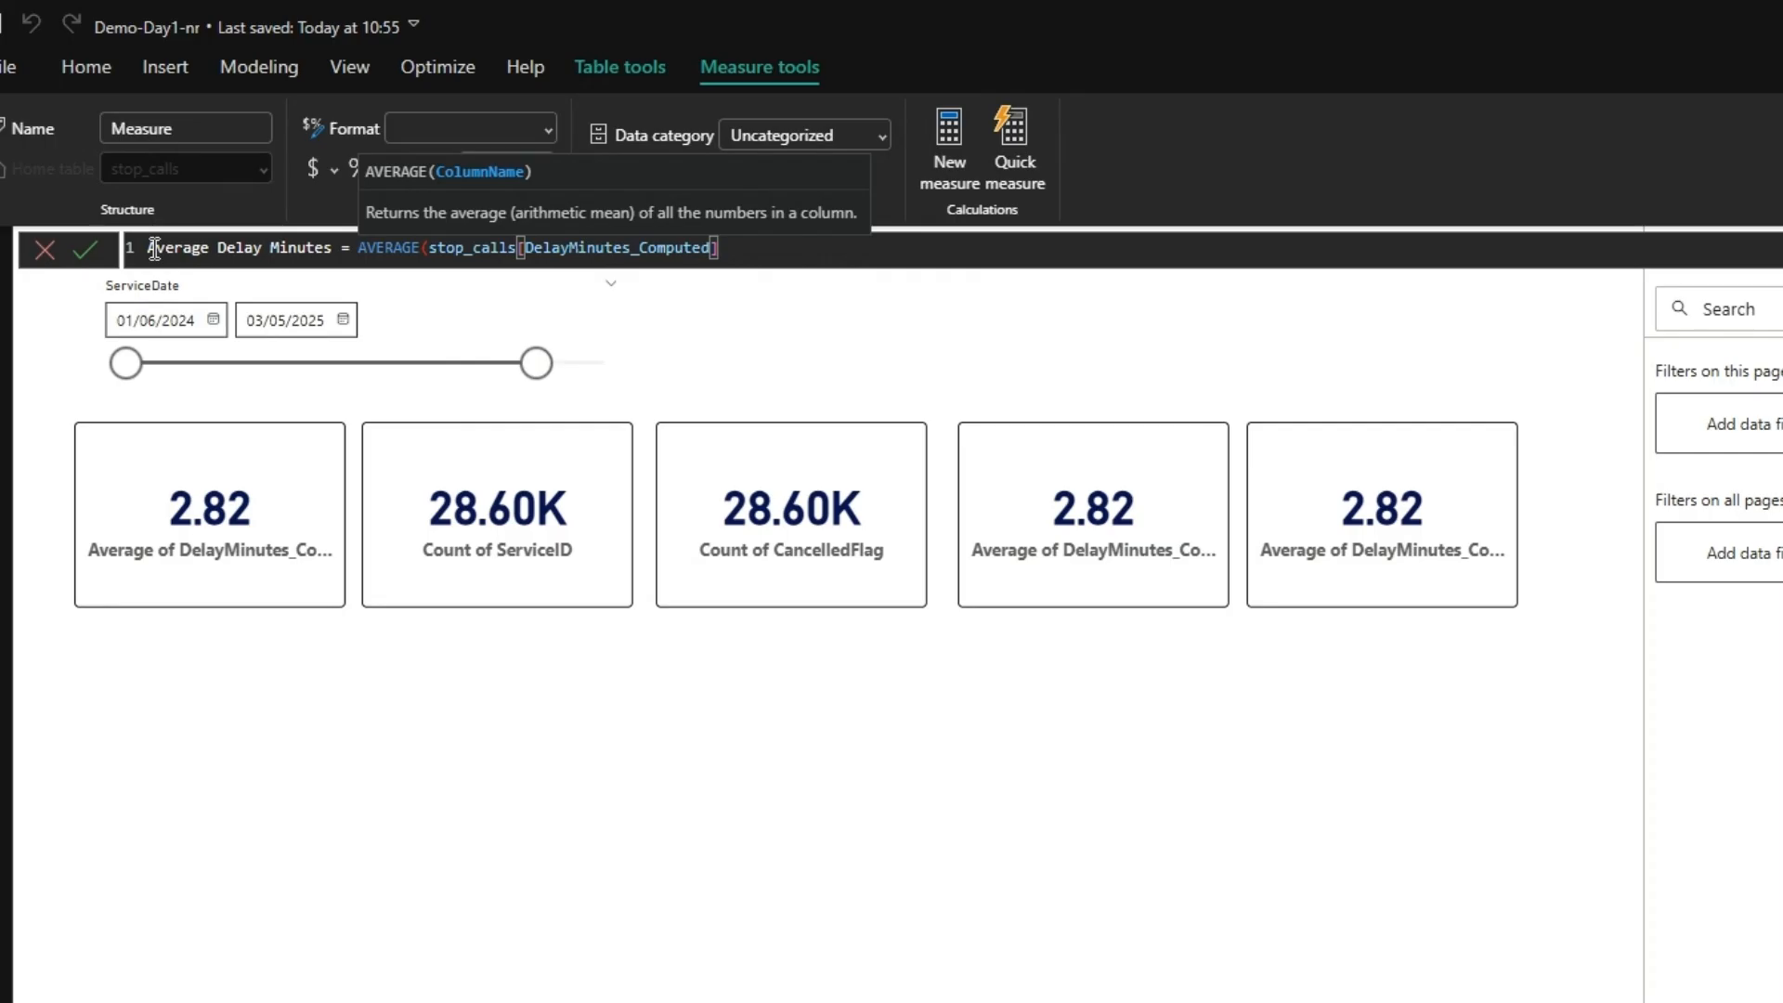
text())
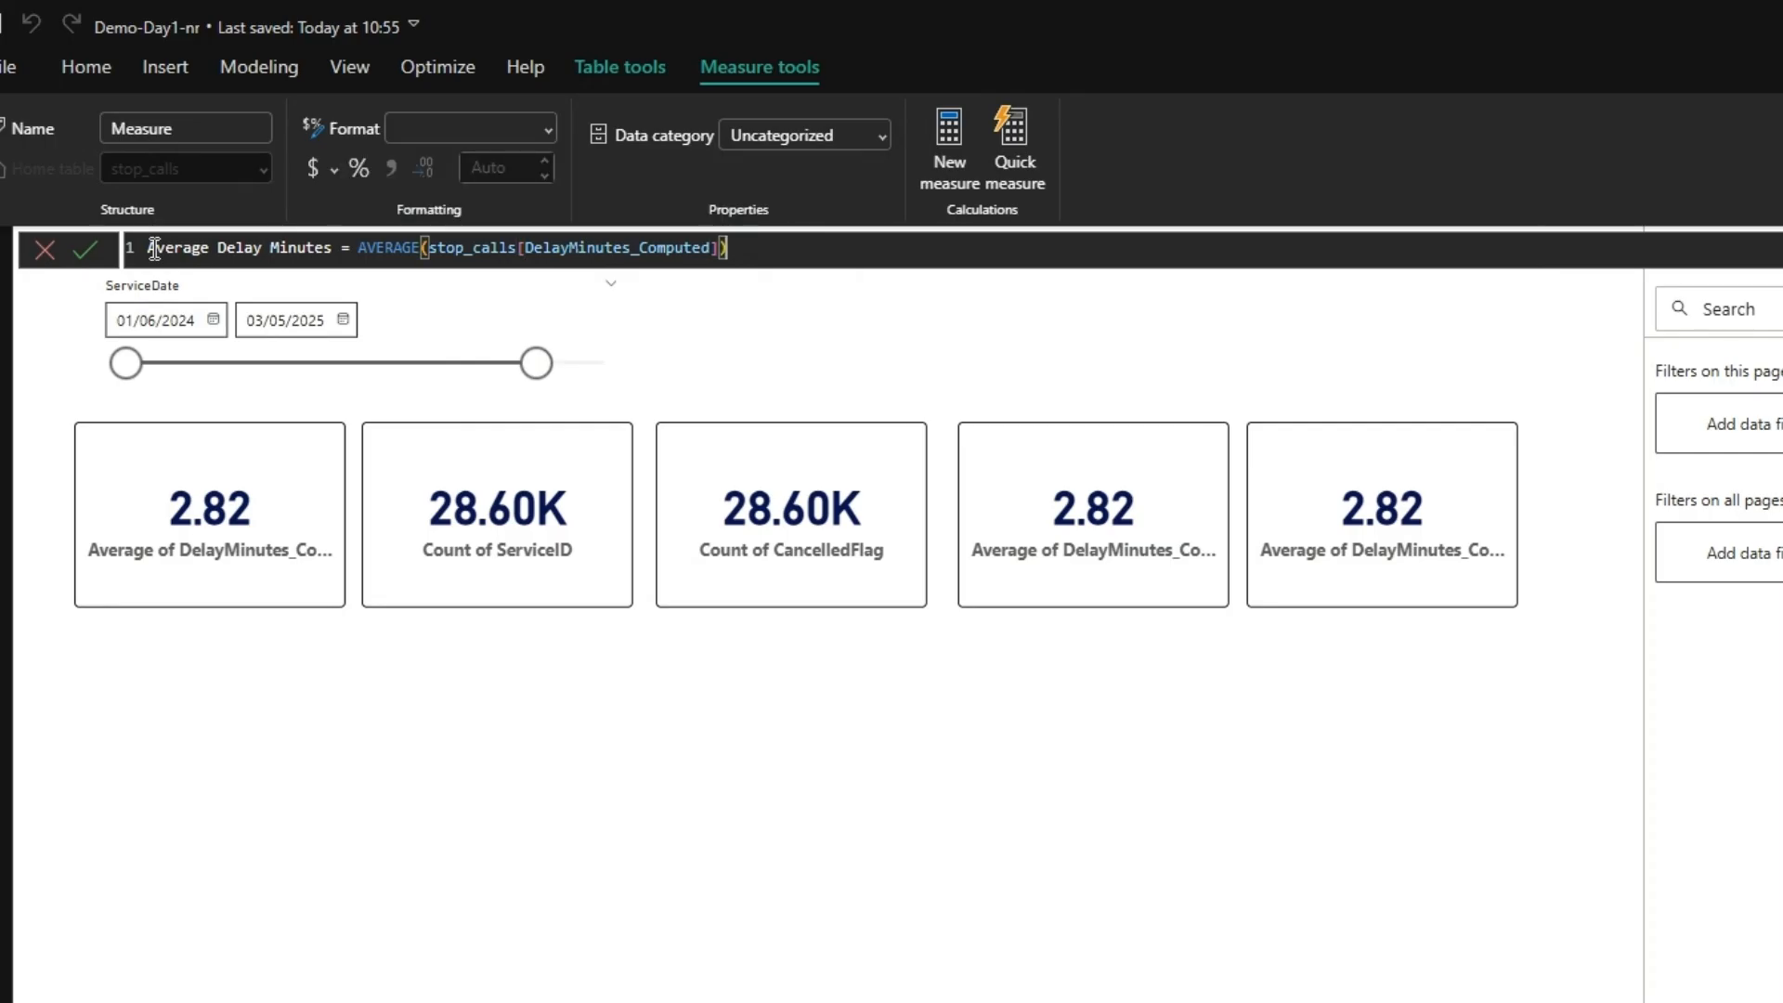
key(Return)
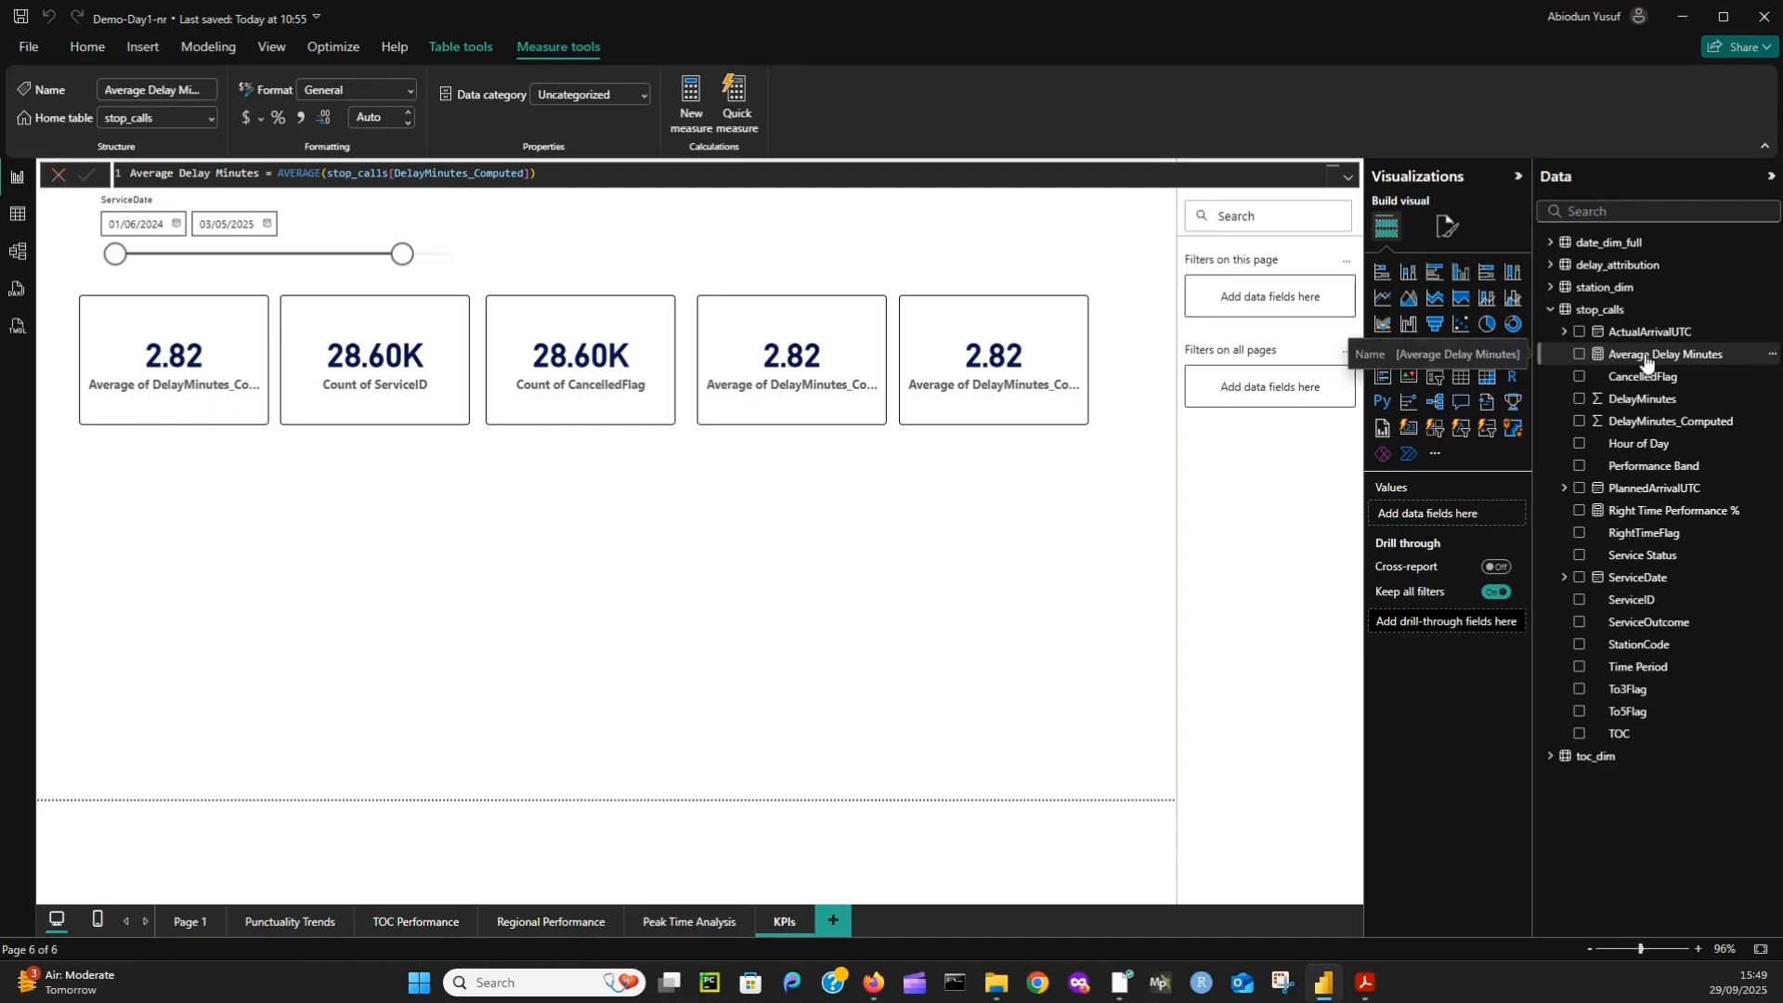
- Create and commit a Total Services measure in the stop_calls table defined as COUNTROWS(stop_calls)
right_click(1621, 309)
click(1569, 347)
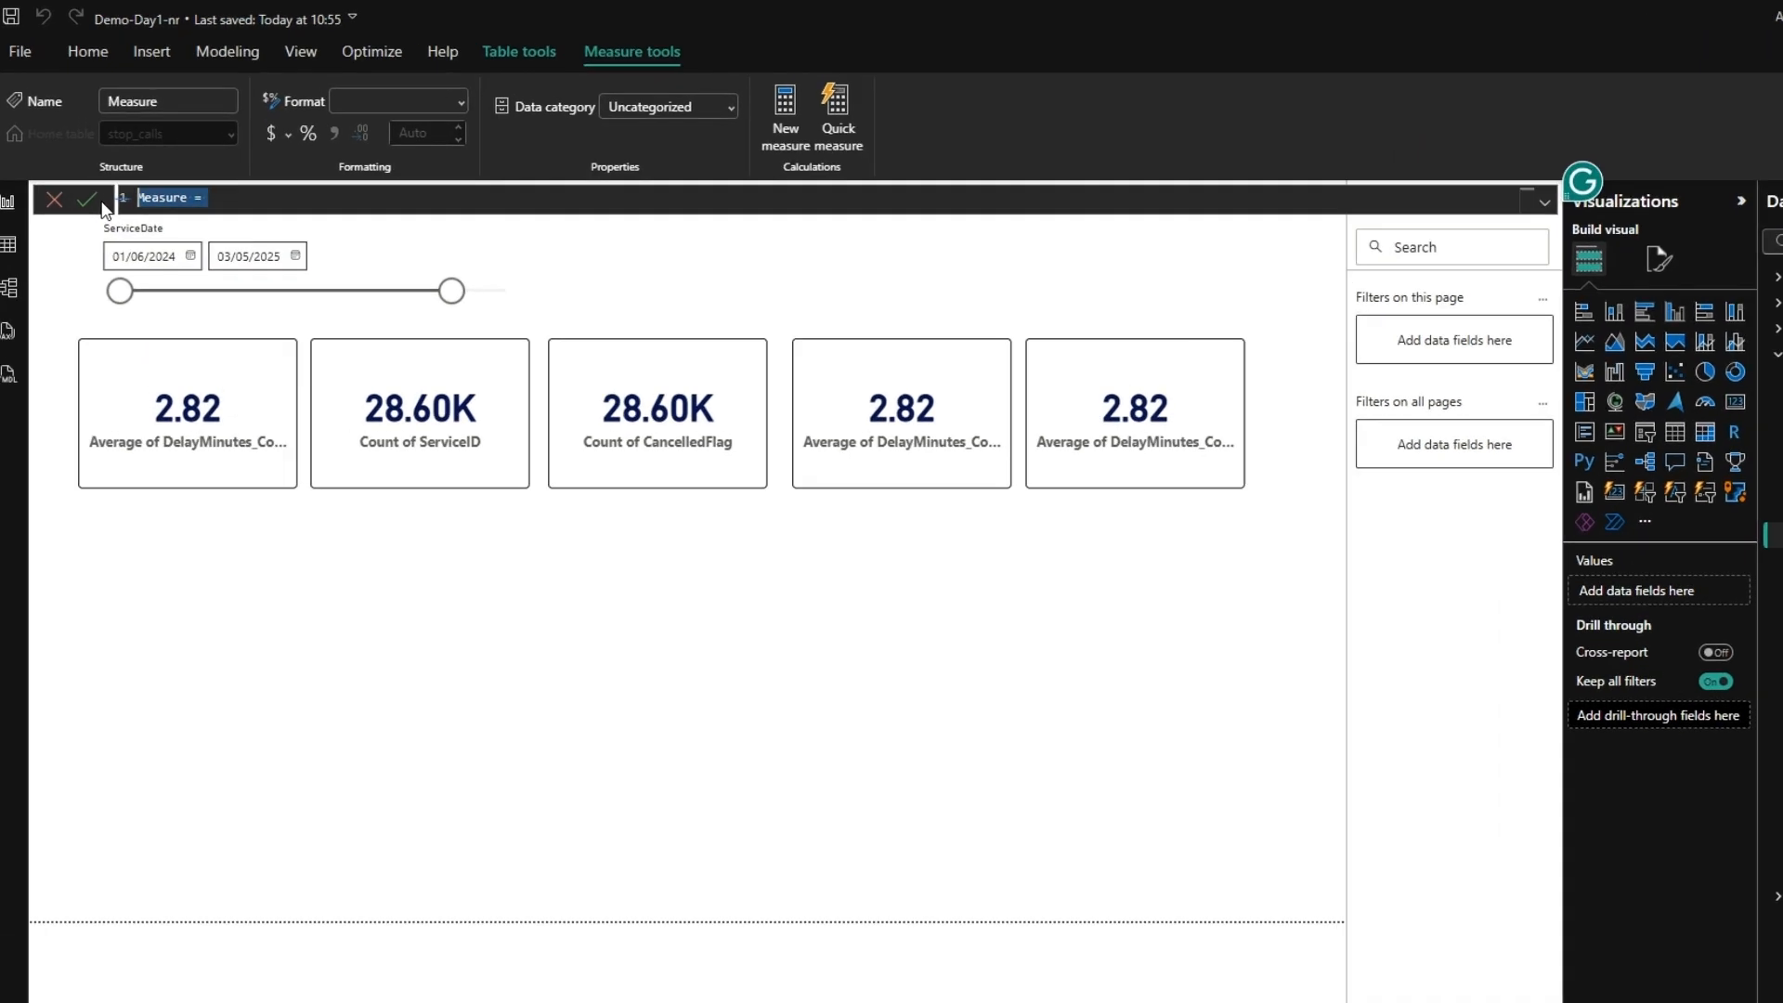
text(Total)
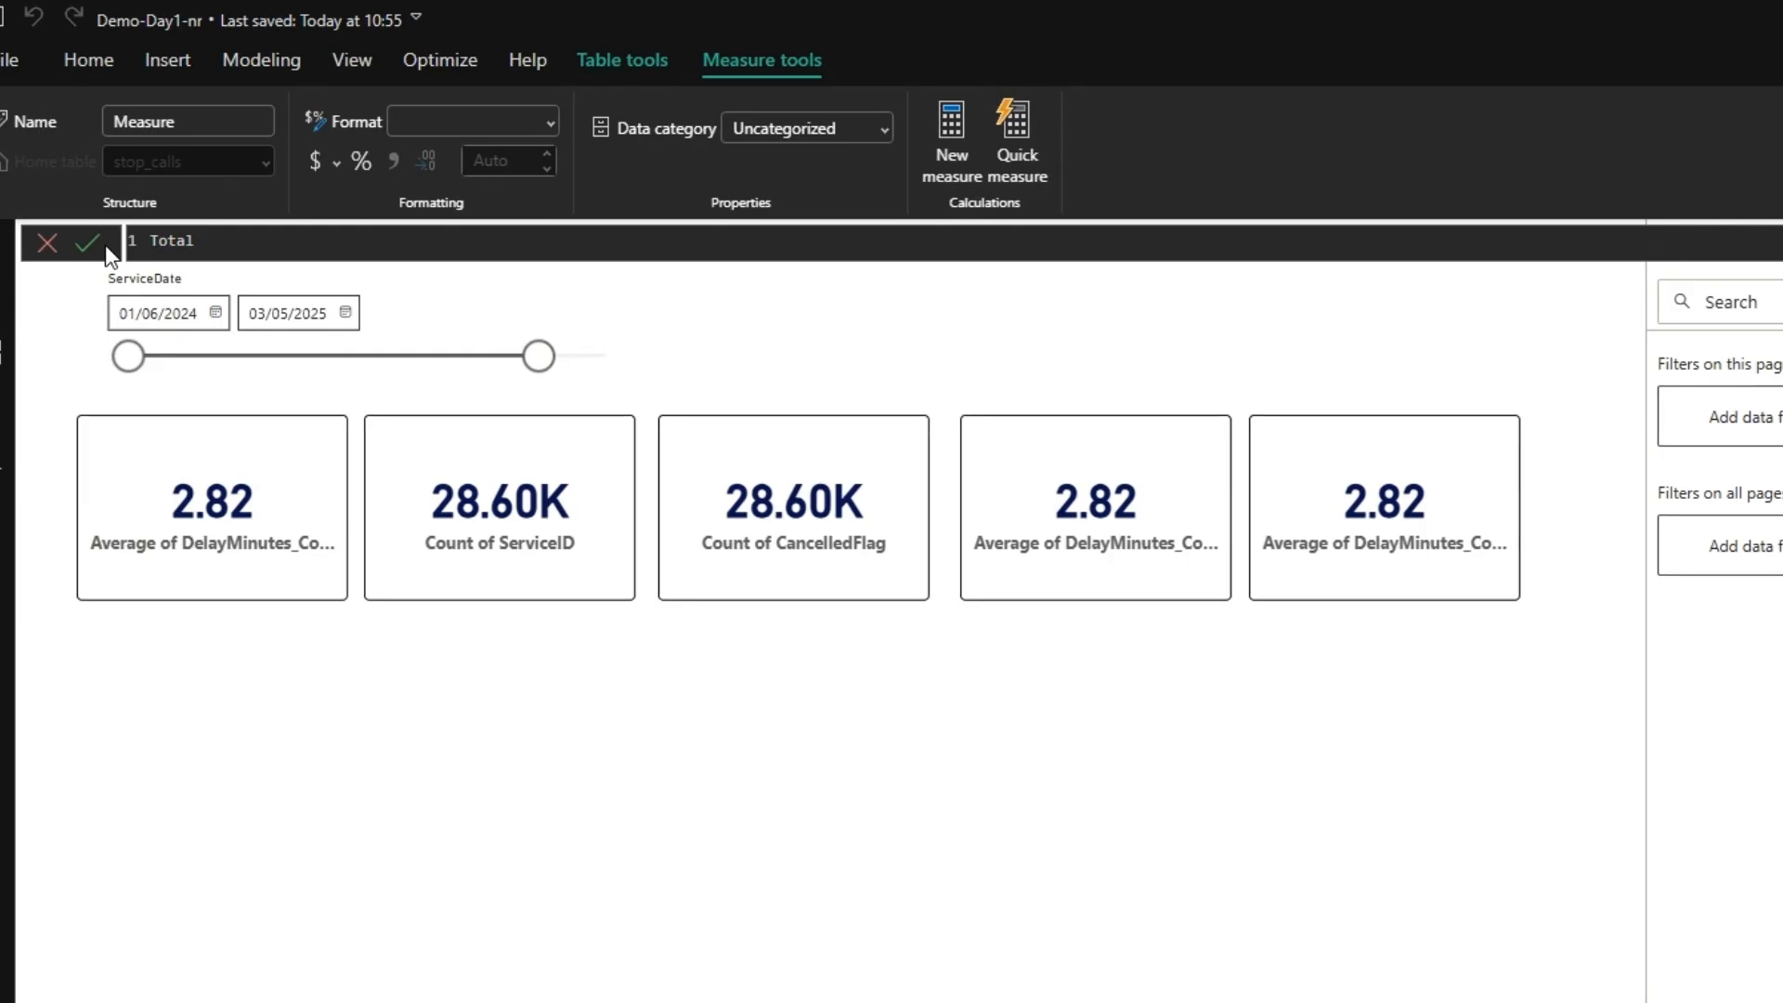
text( Services =count)
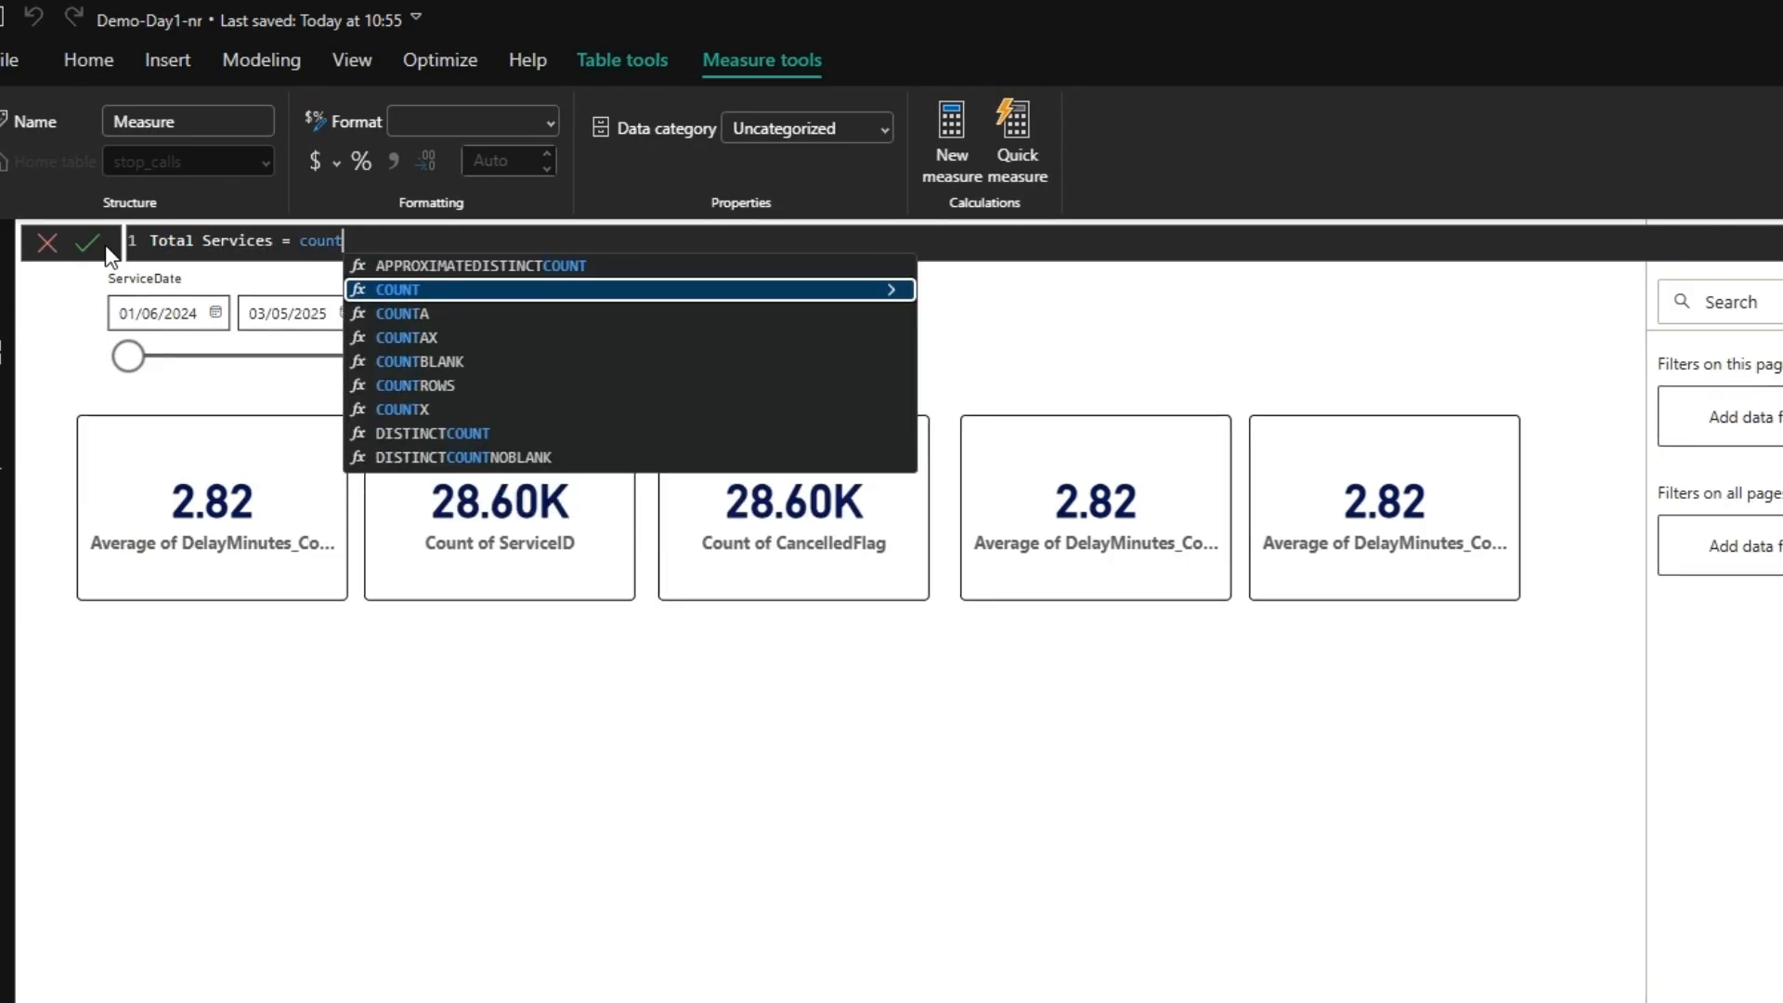
text(rows)
key(Tab)
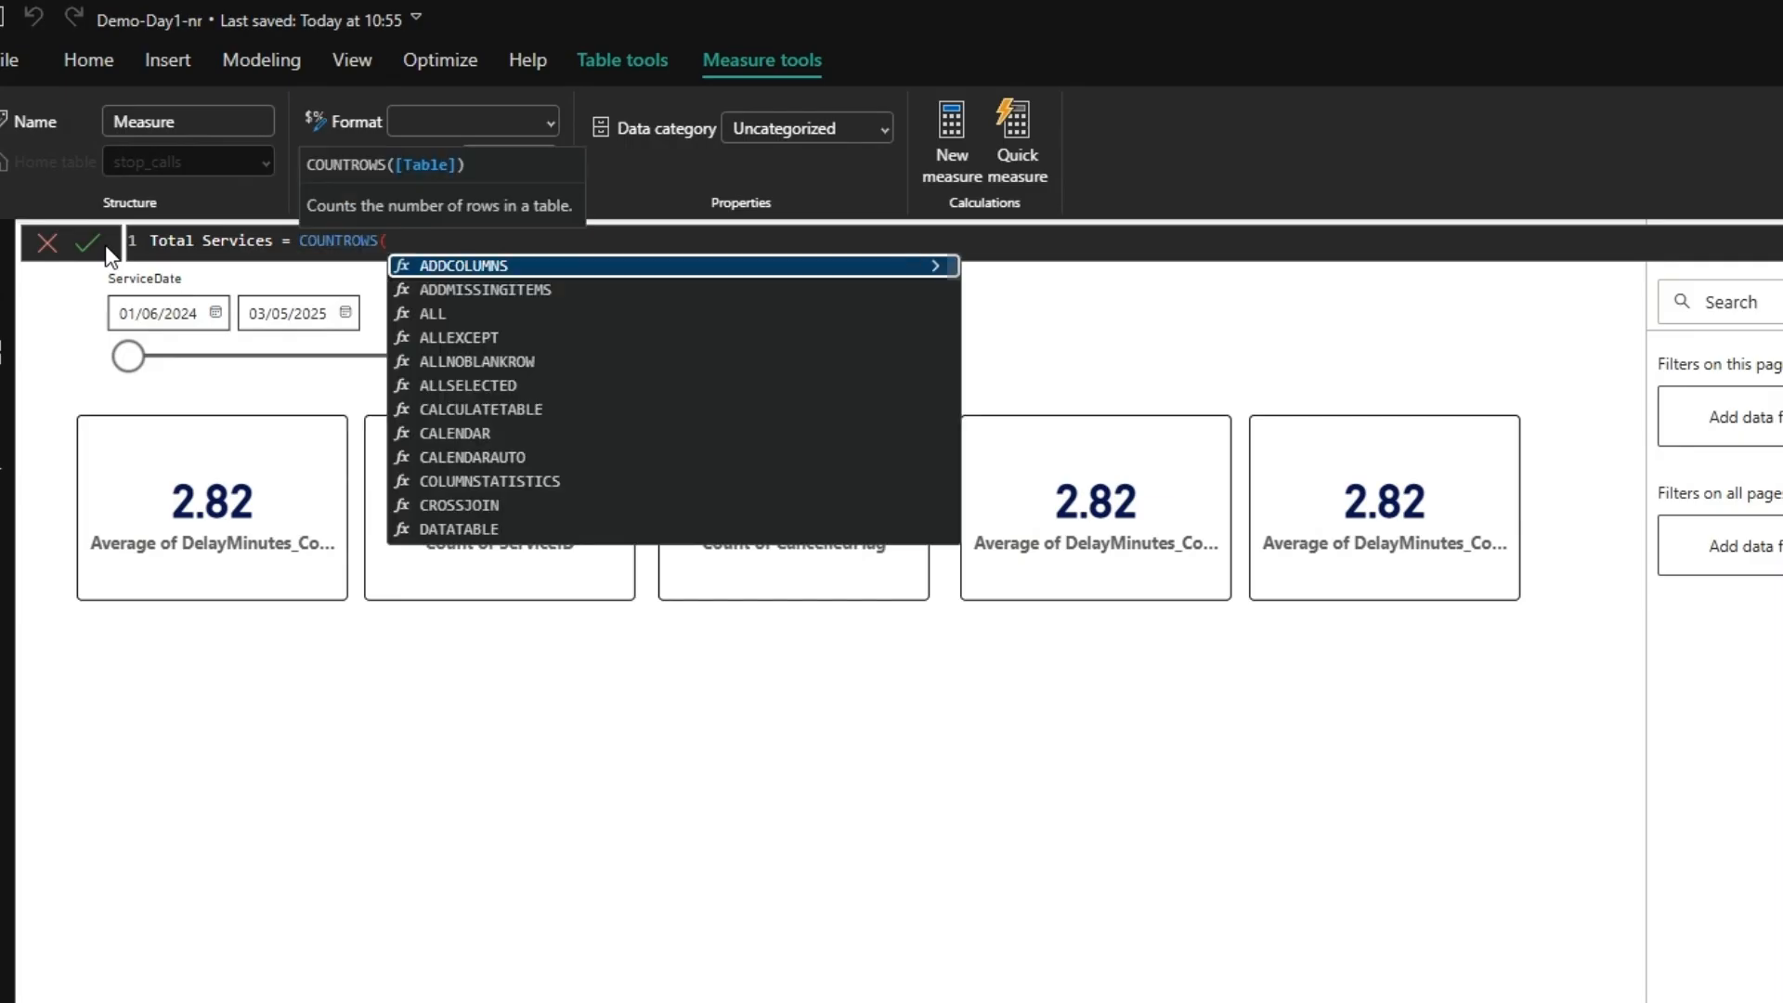
text(stop)
key(Tab)
text())
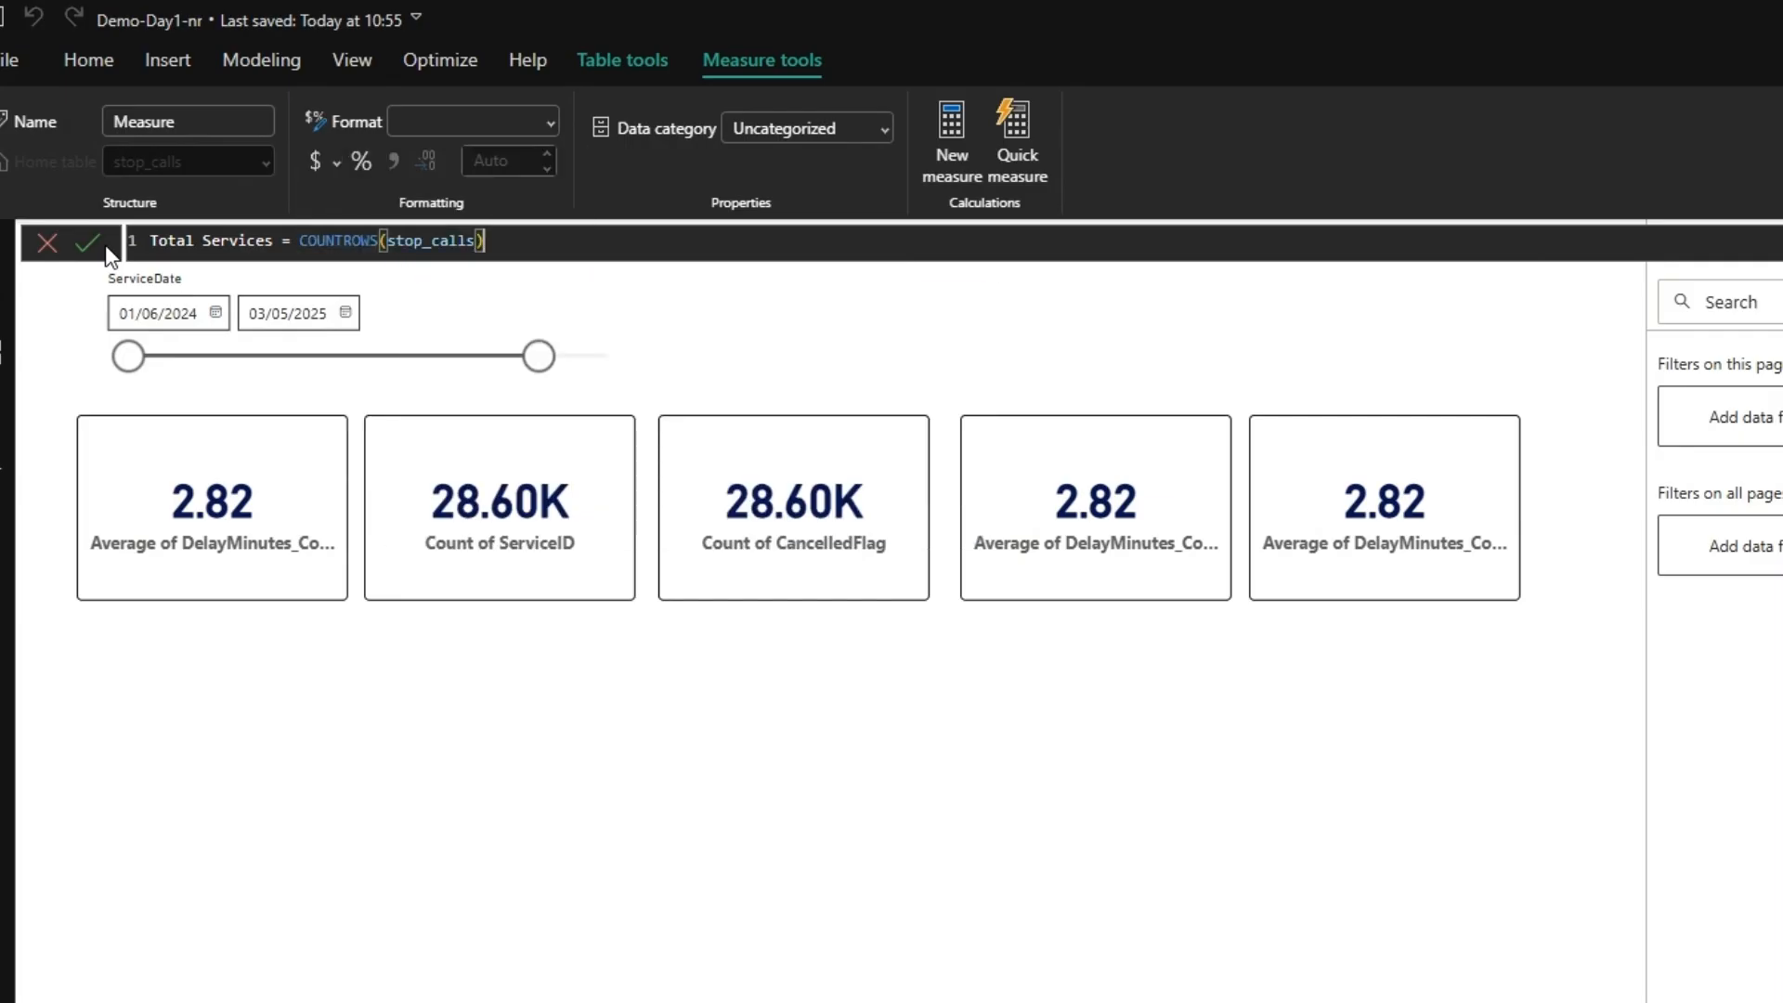
click(102, 245)
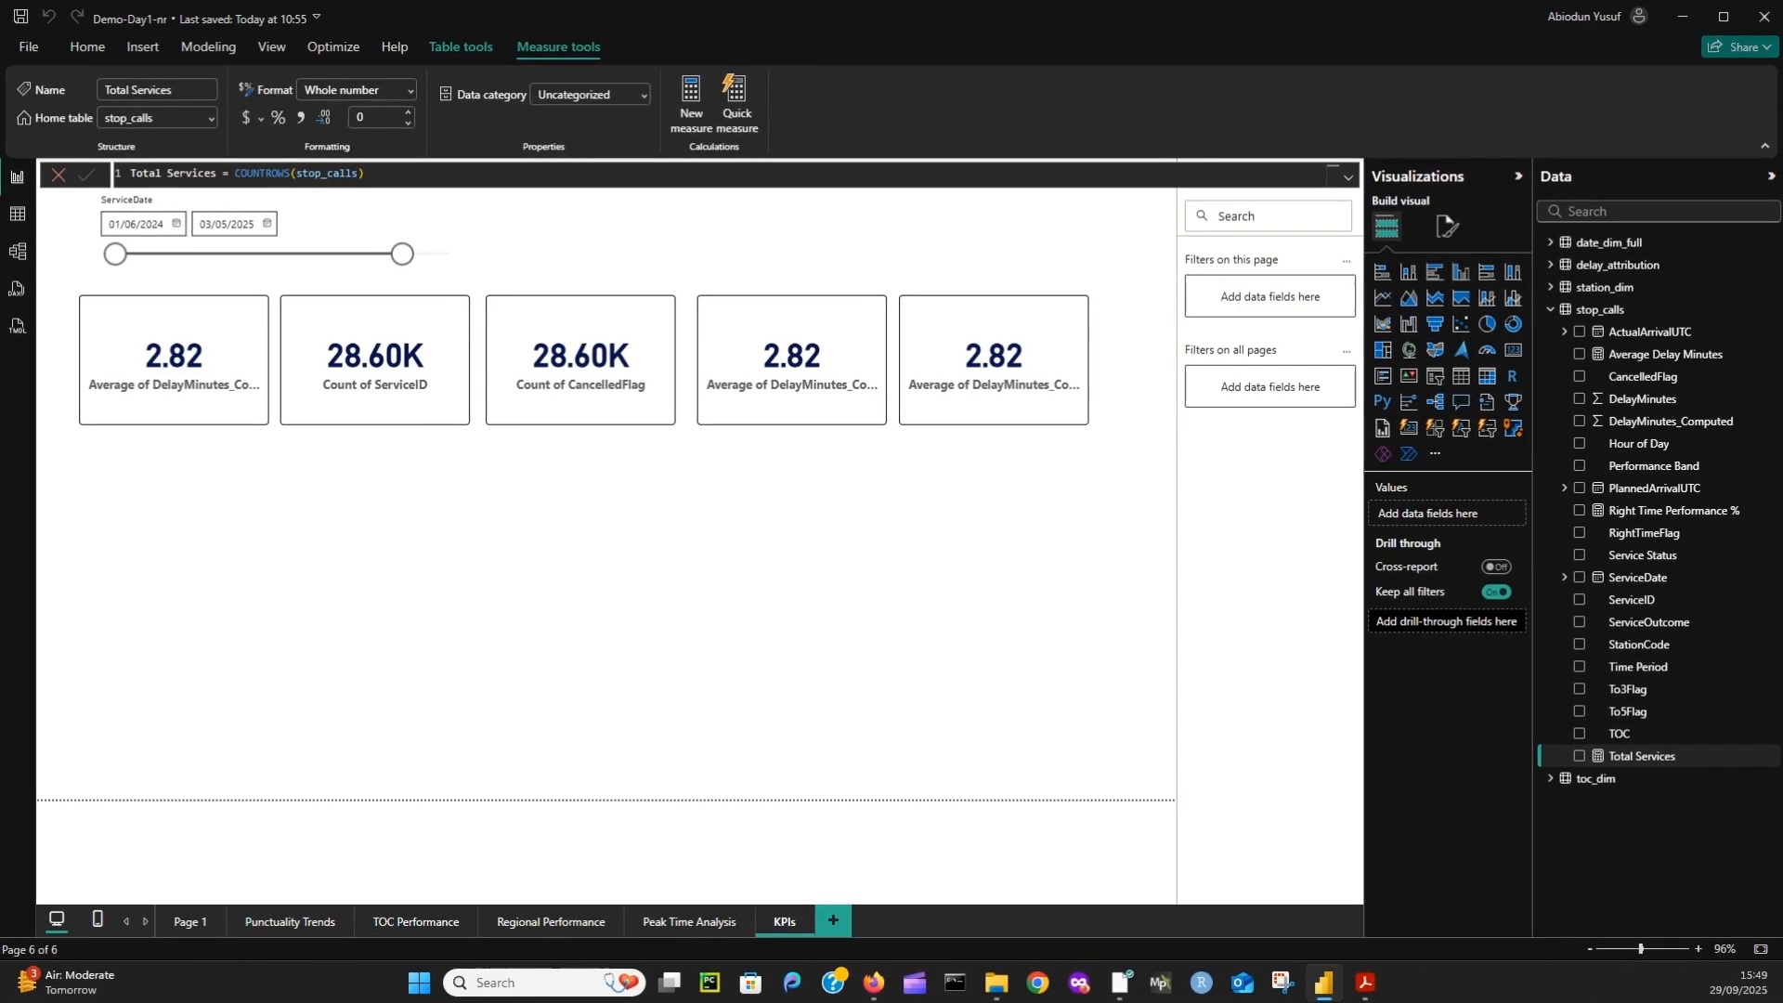
- Create a new stop_calls measure named Cancellation Rate % and open a DIVIDE function with a new line for its numerator
right_click(1612, 312)
click(1641, 343)
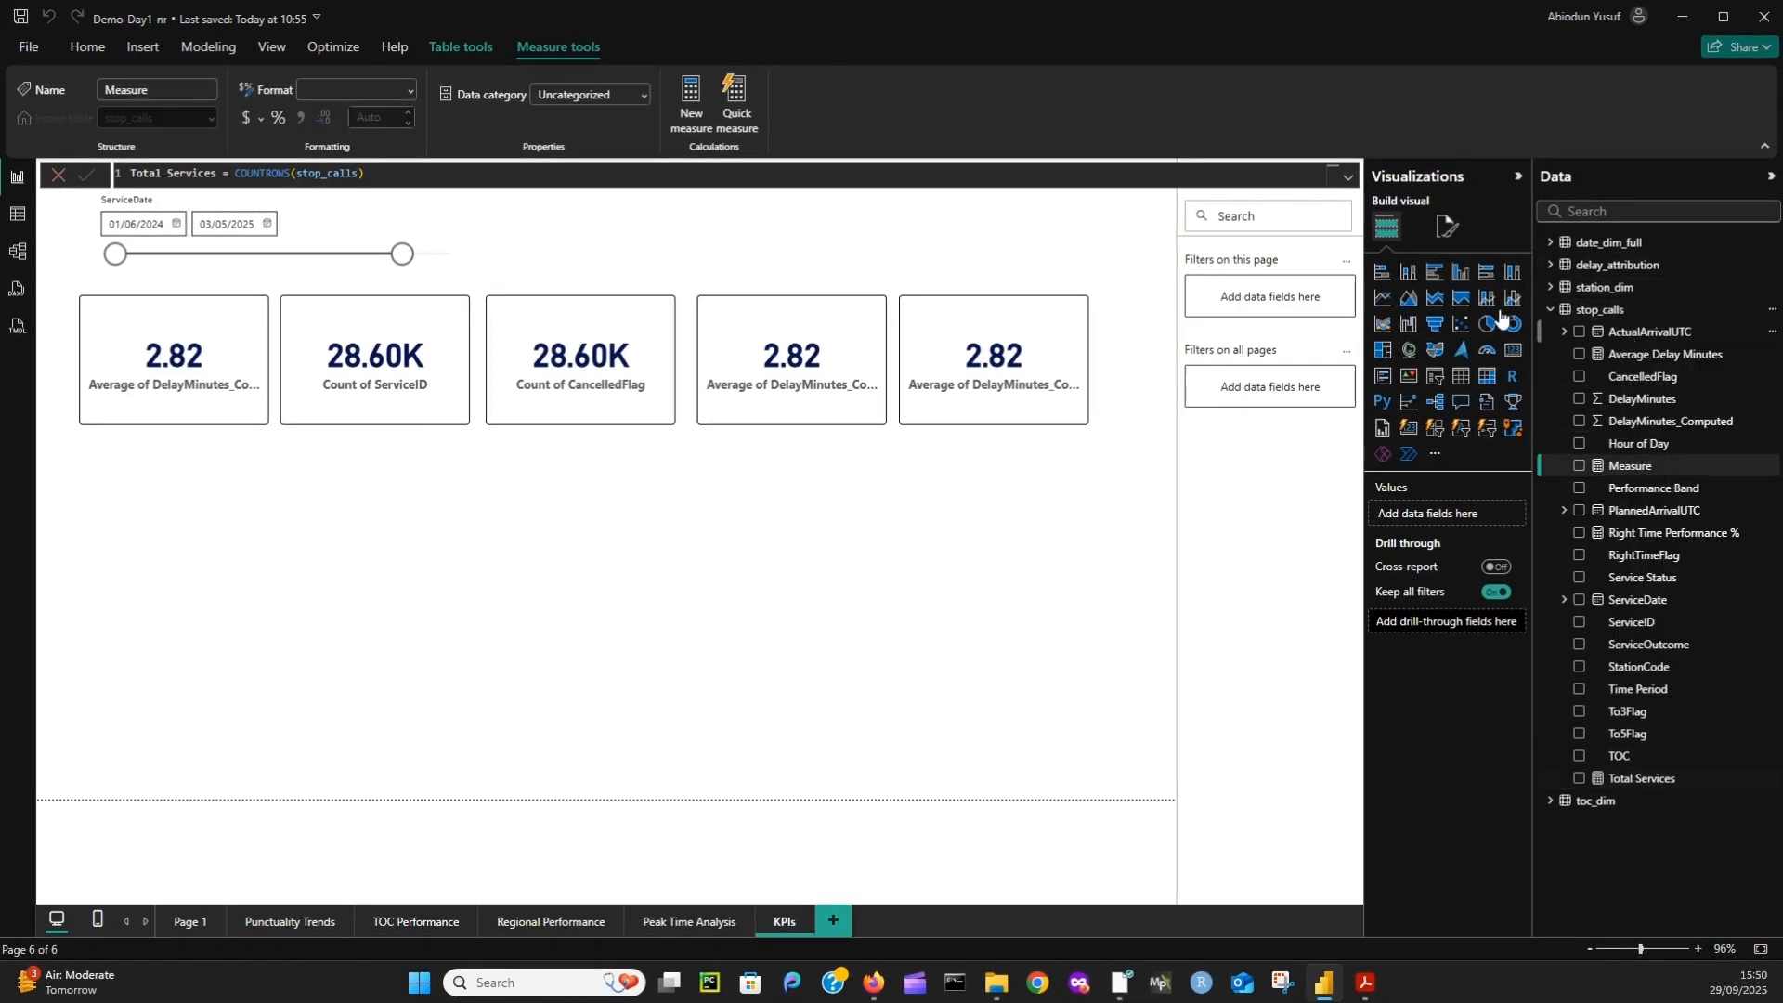
triple_click(204, 171)
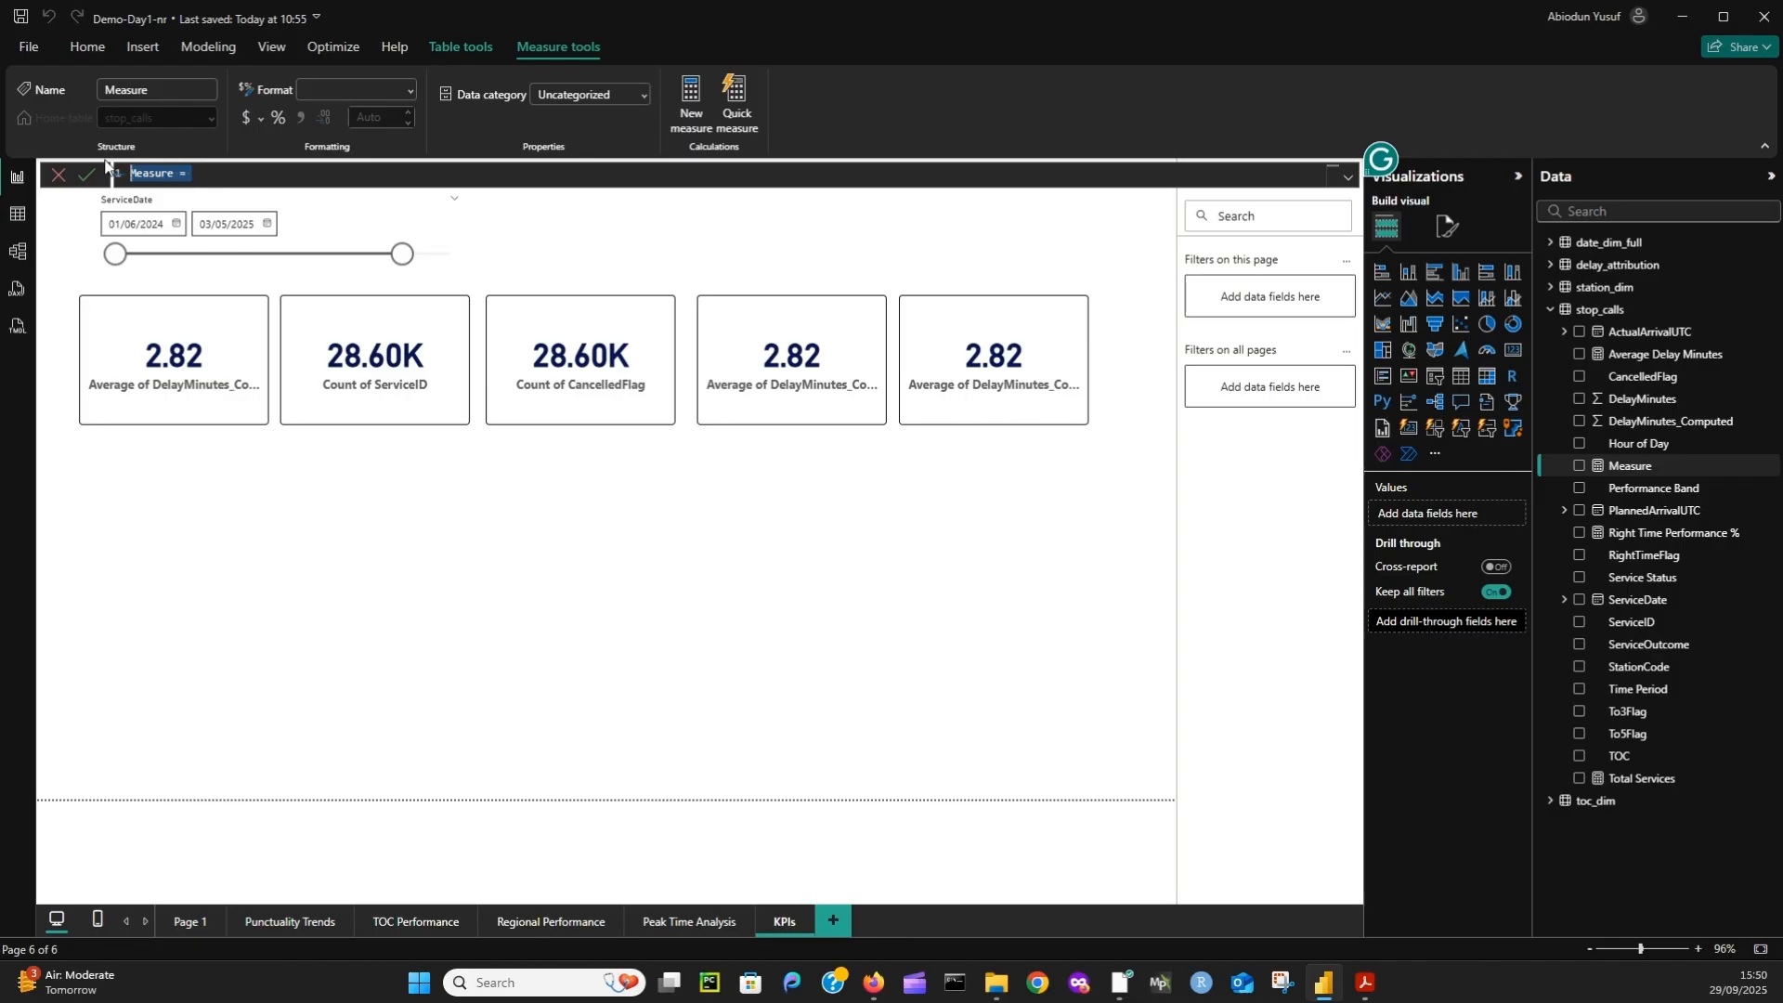
text(Cancellation Rate %)
text( =)
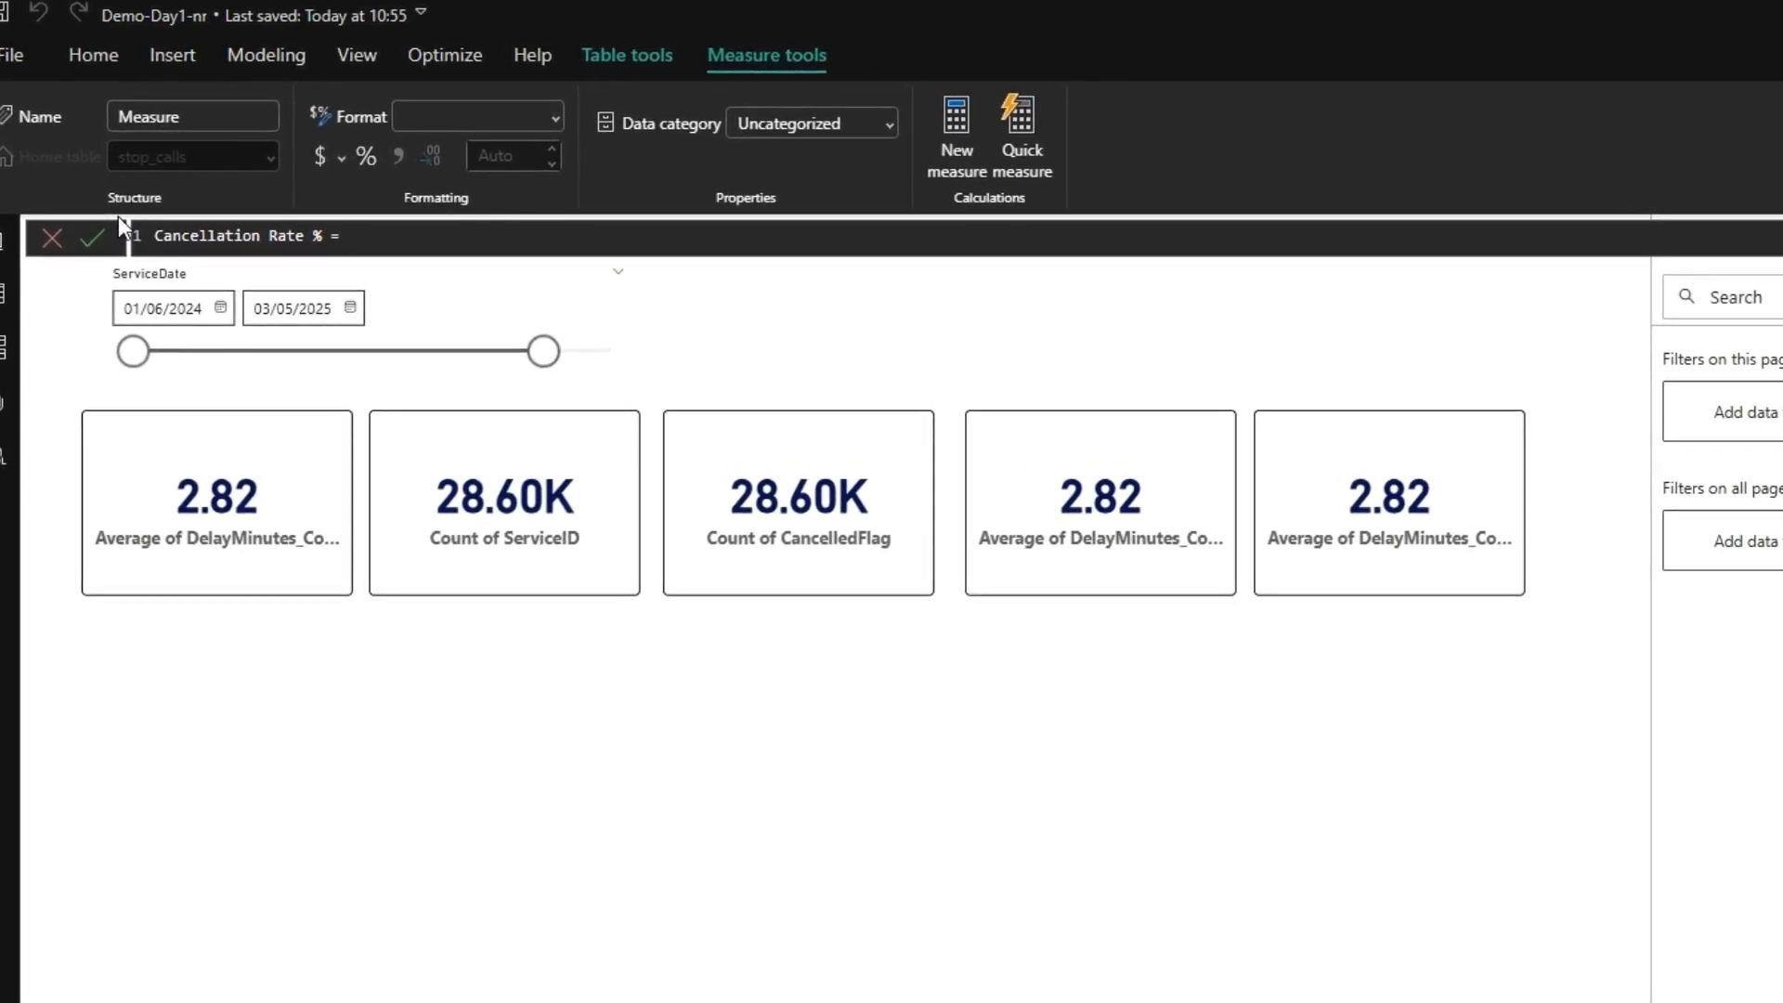
text( divi)
key(Tab)
key(shift+Return)
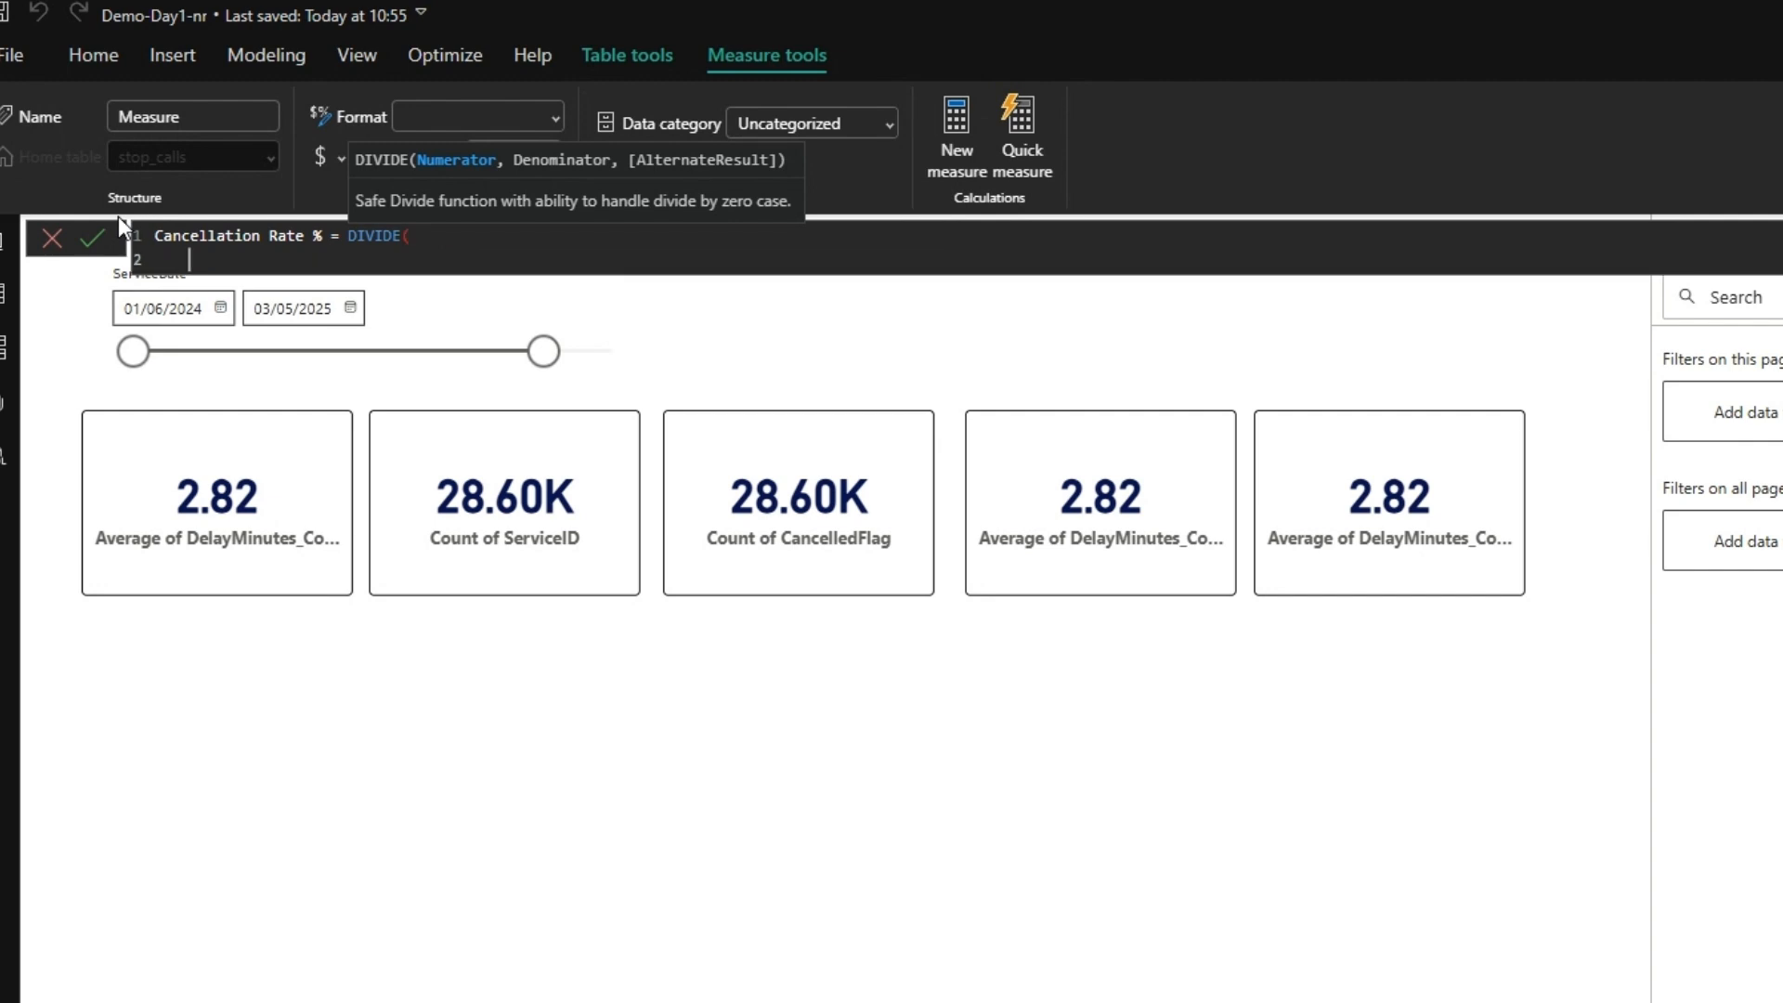
- Start the numerator with COUNTROWS around a FILTER function that takes stop_calls as its table
text(count)
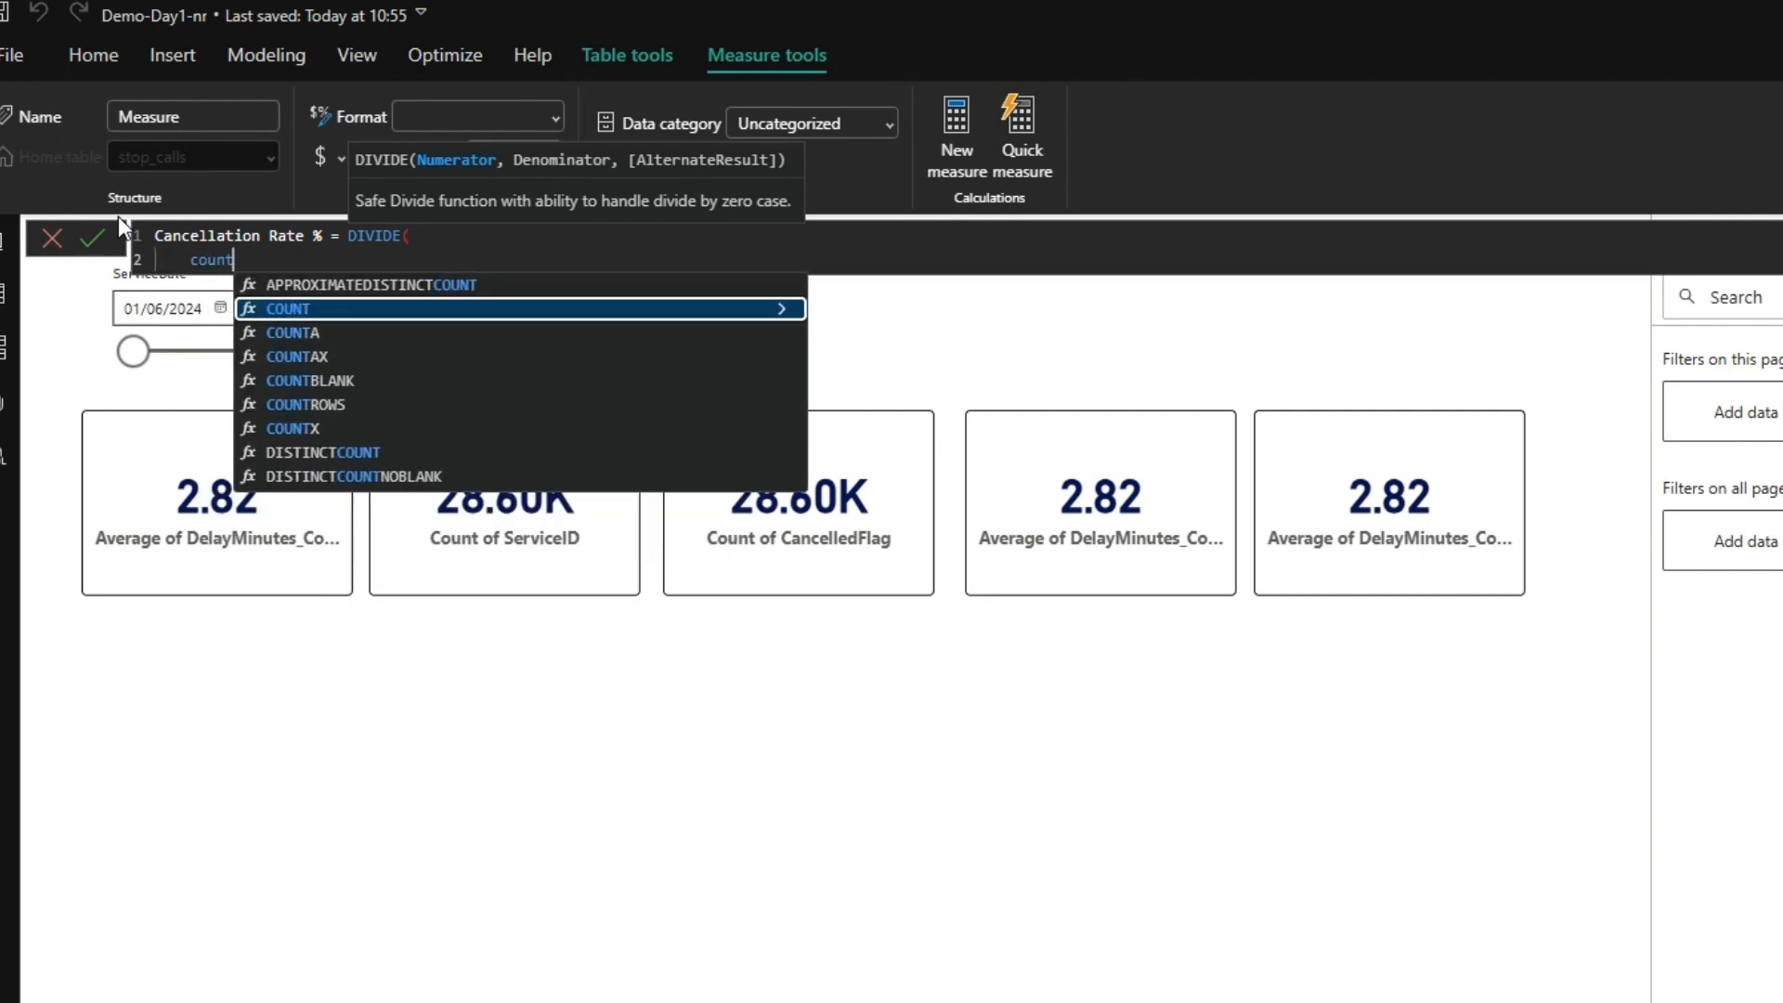
key(Tab)
key(BackSpace)
text(r)
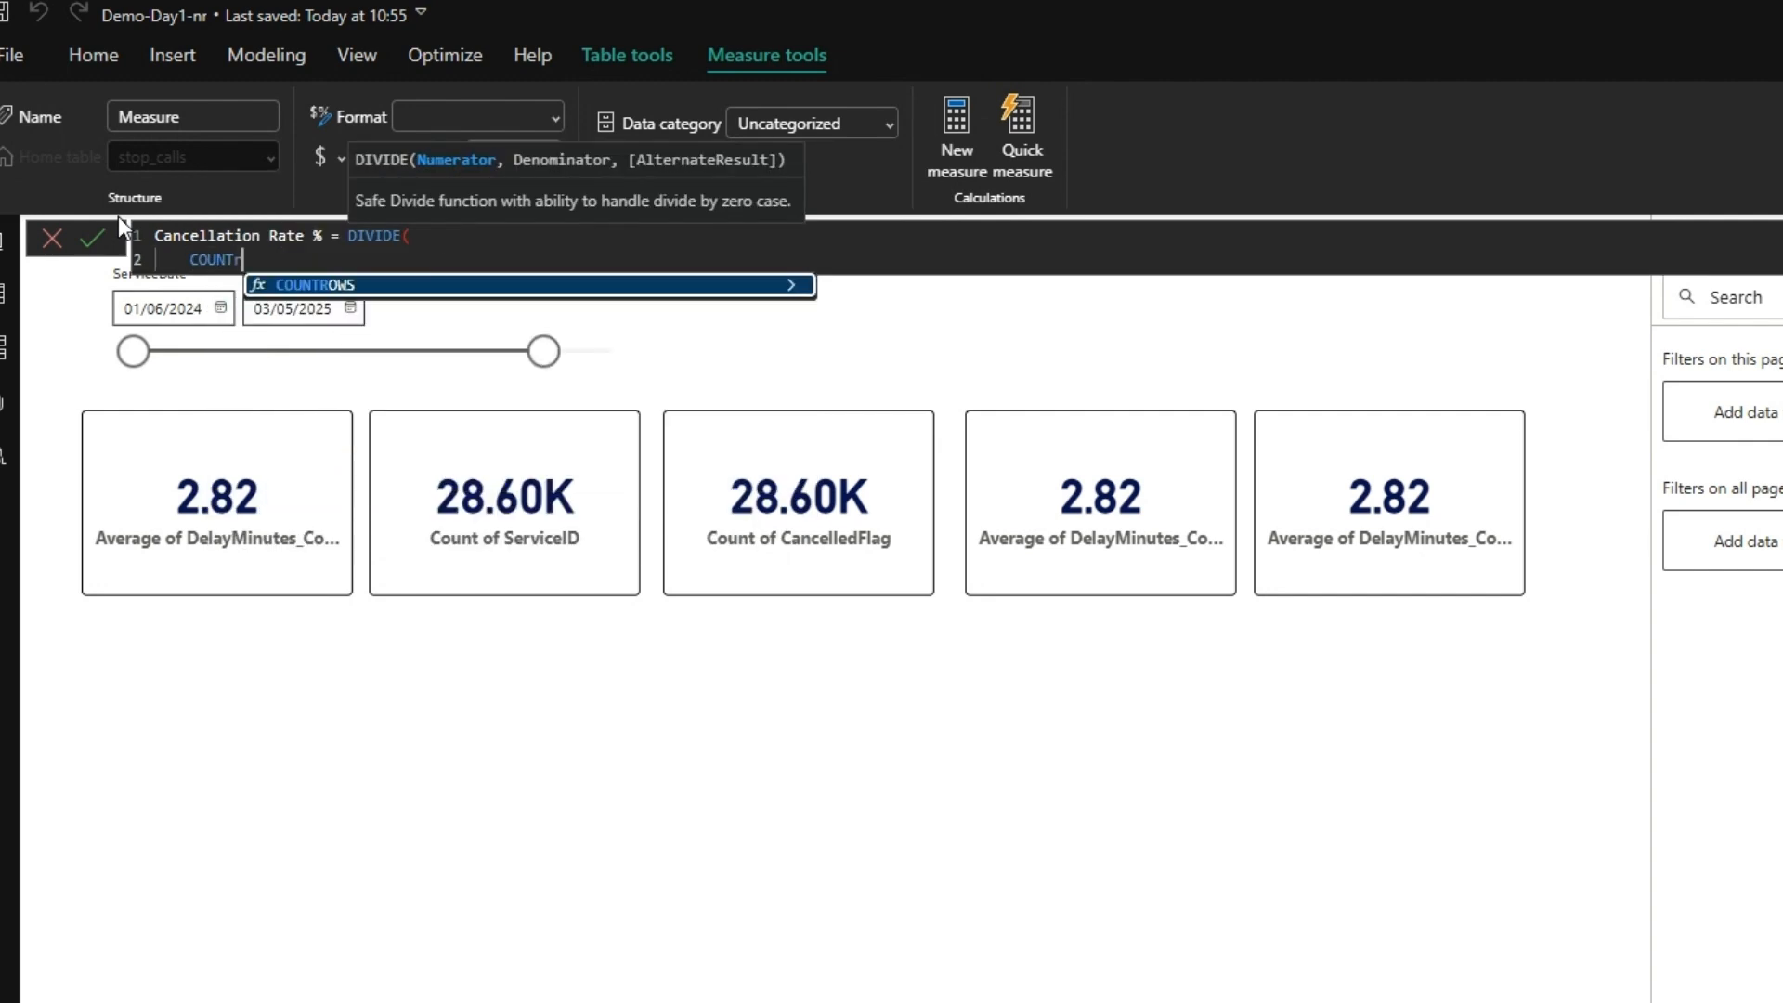
key(Tab)
text(filter)
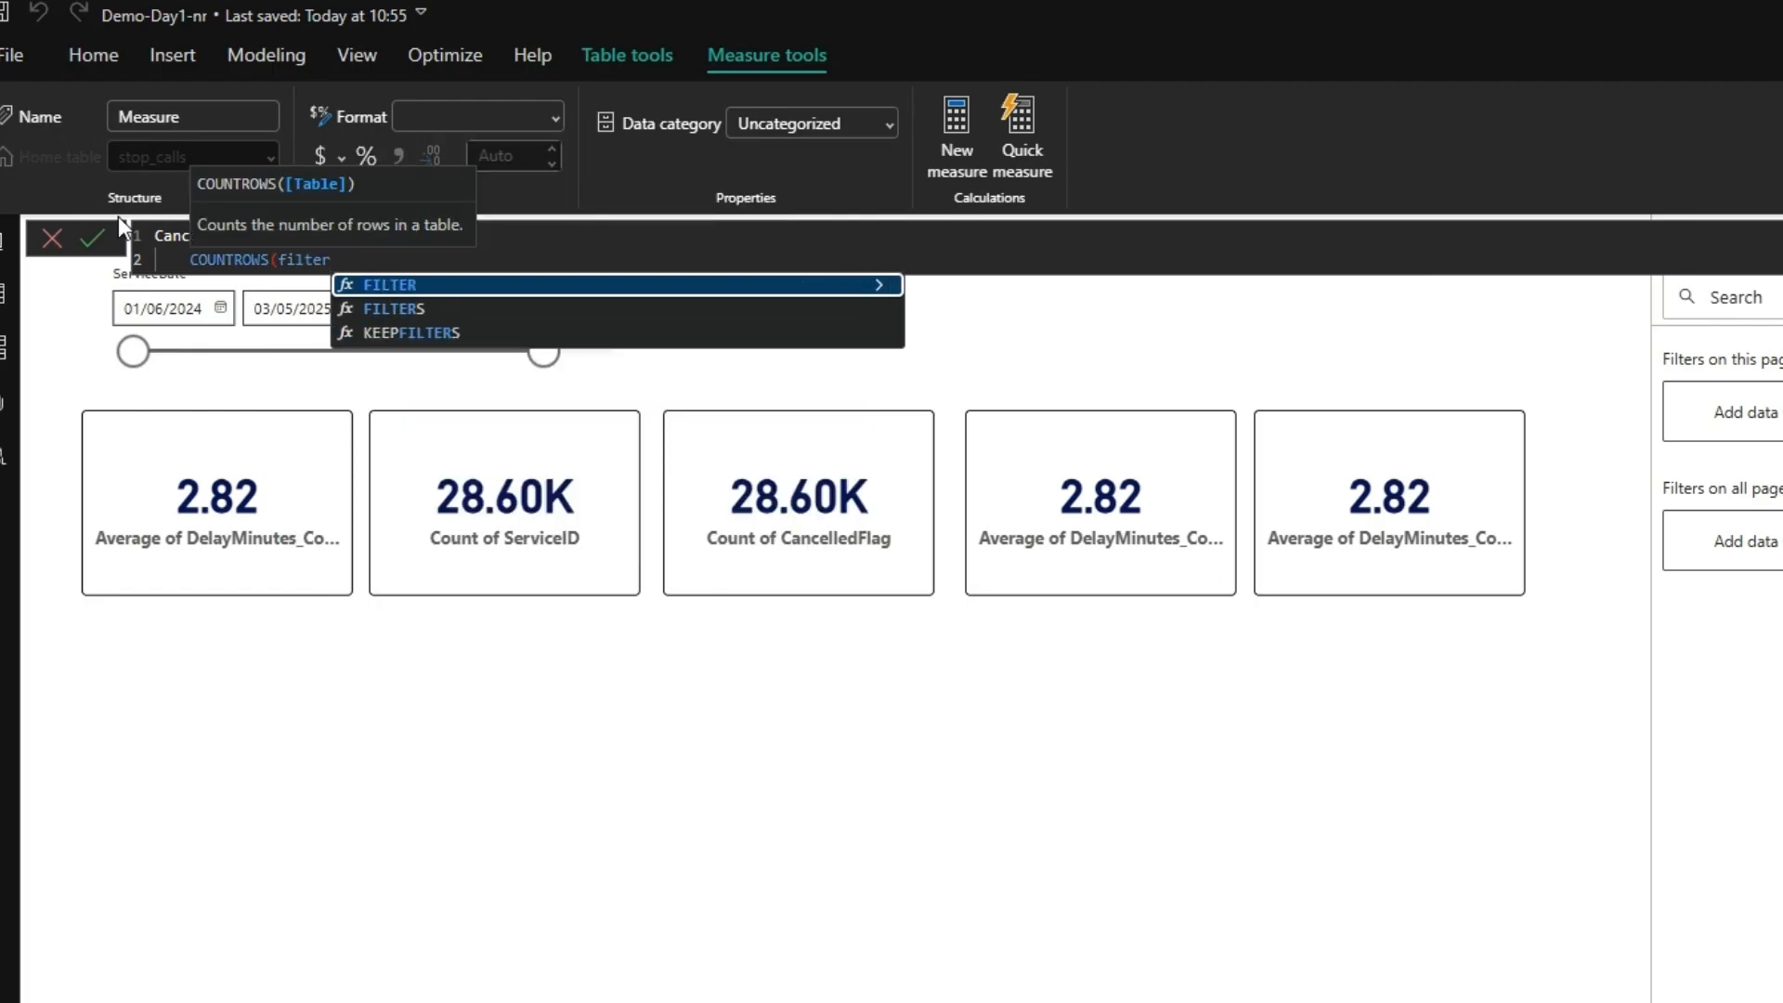
key(Tab)
text(stop)
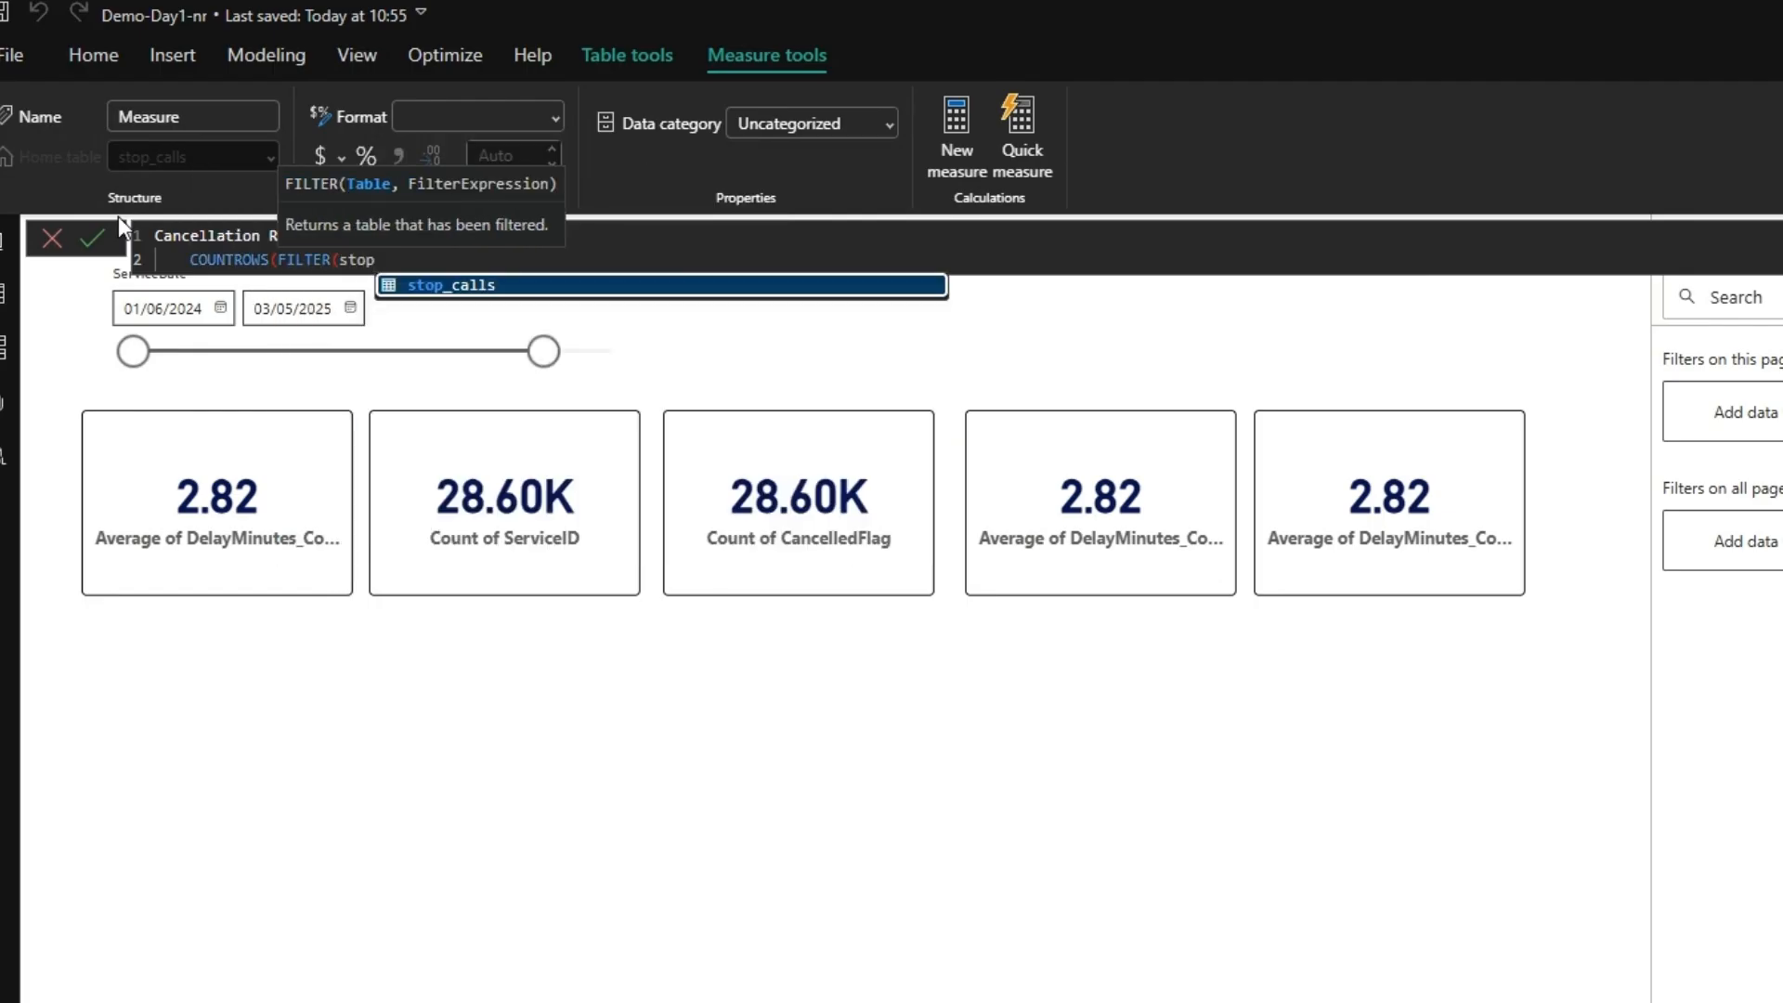
key(Tab)
- Set the FILTER condition to stop_calls[CancelledFlag] = "True" and close the FILTER and COUNTROWS functions of the numerator
text(, stop)
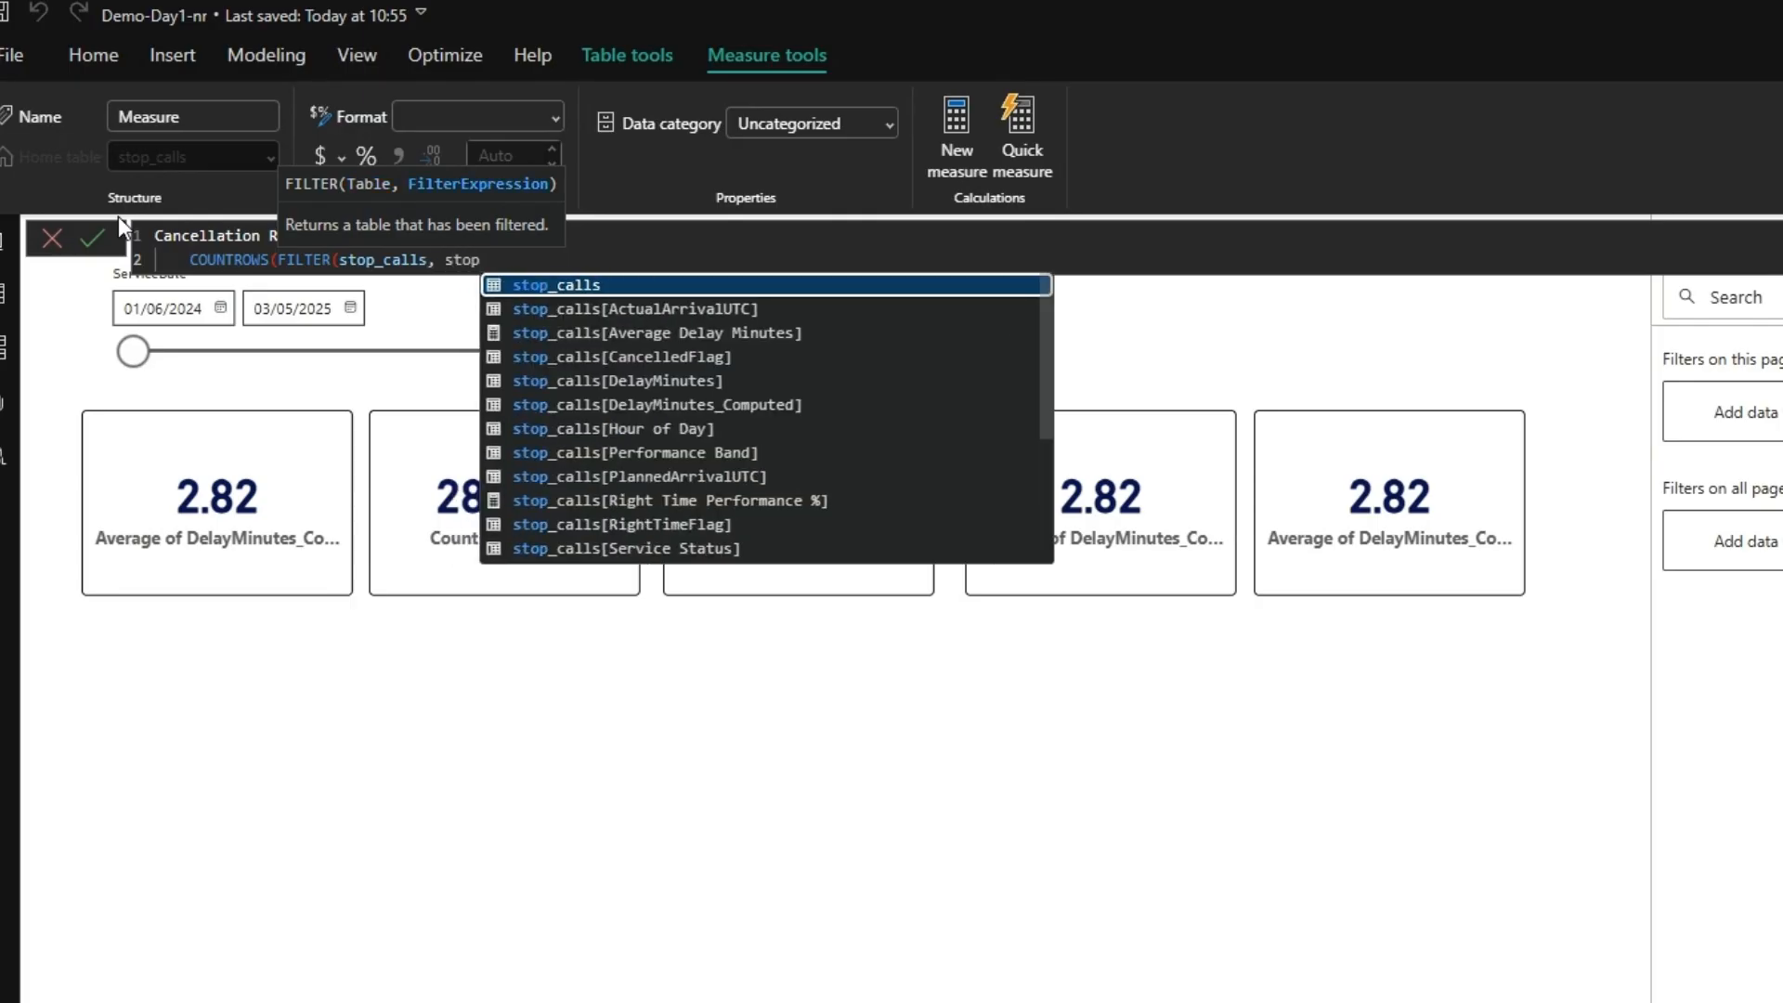
key(Down)
key(Down)
key(Down)
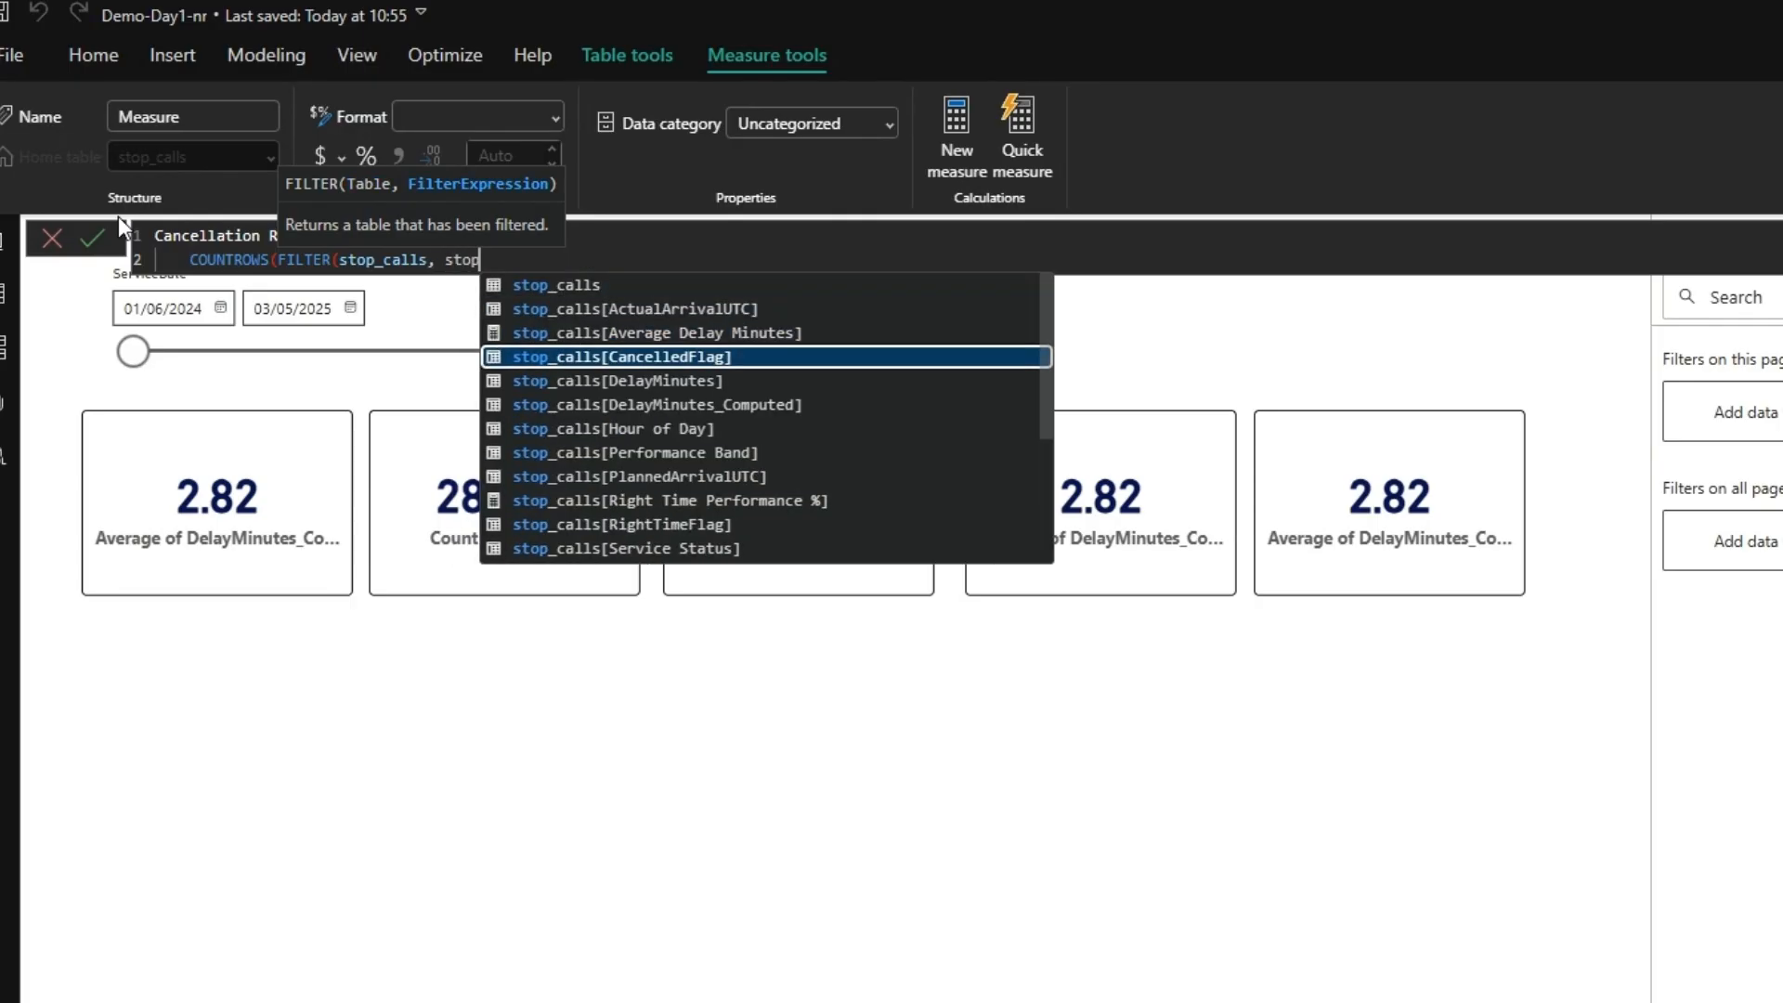
key(Tab)
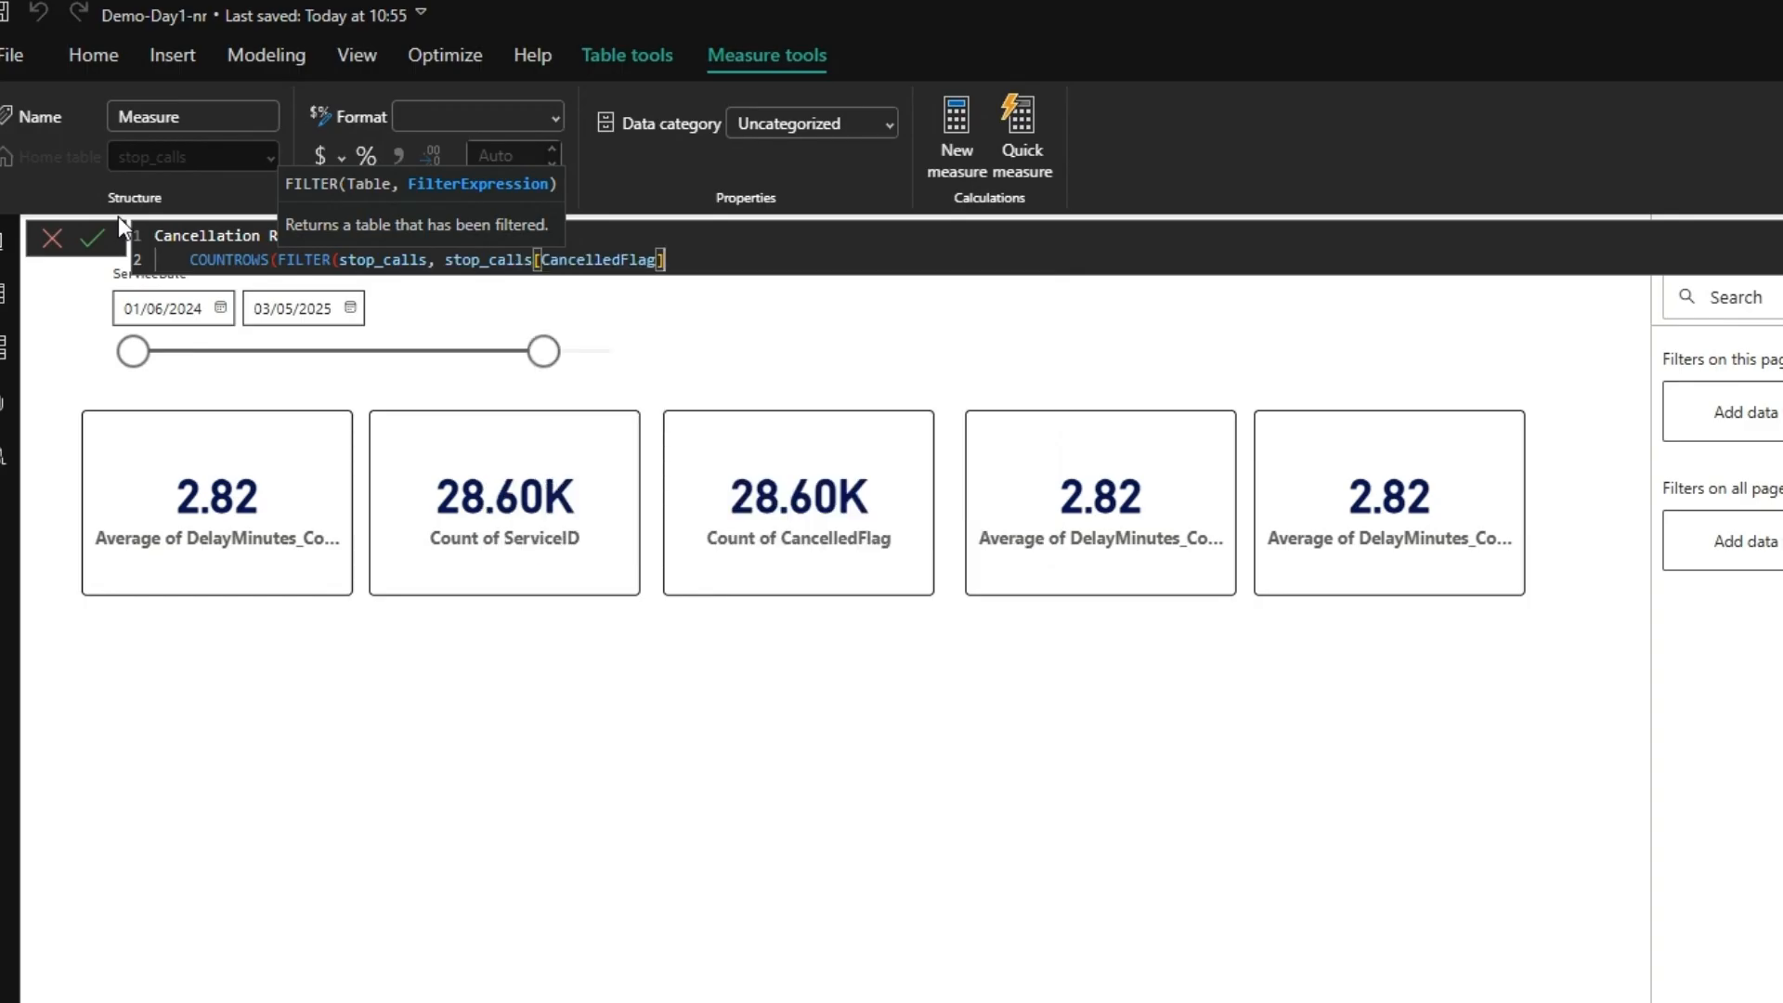
text(= "True")))
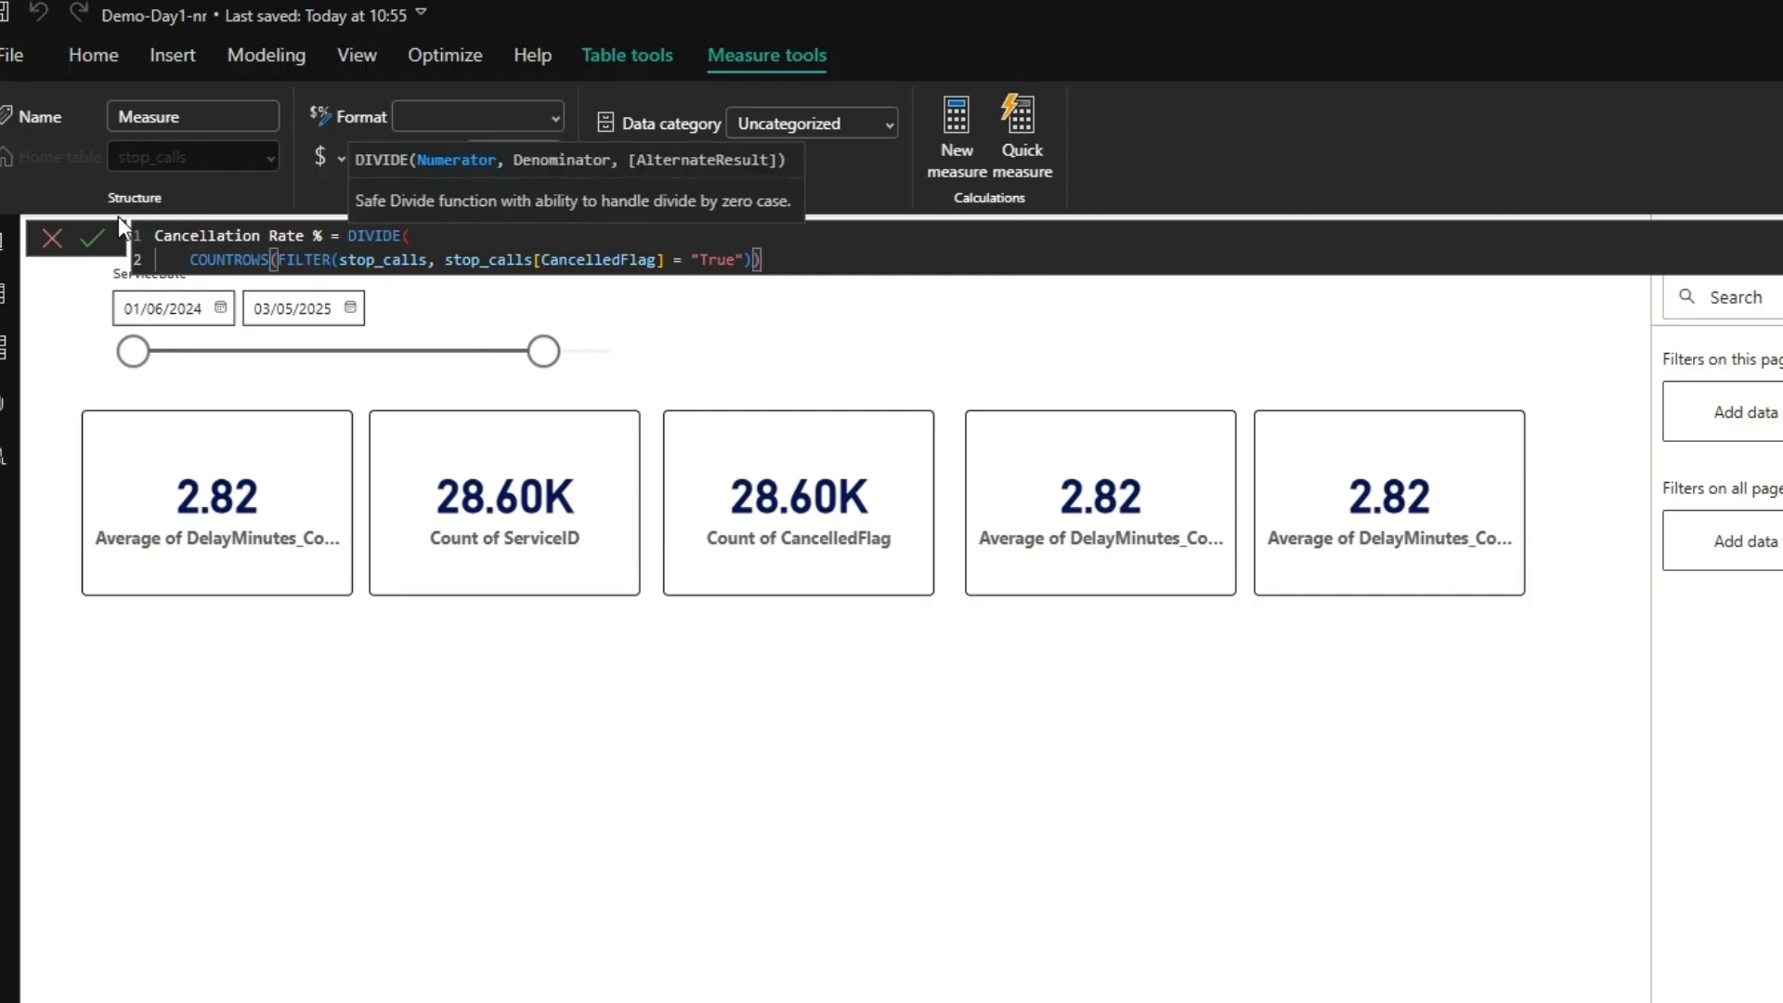
text(,)
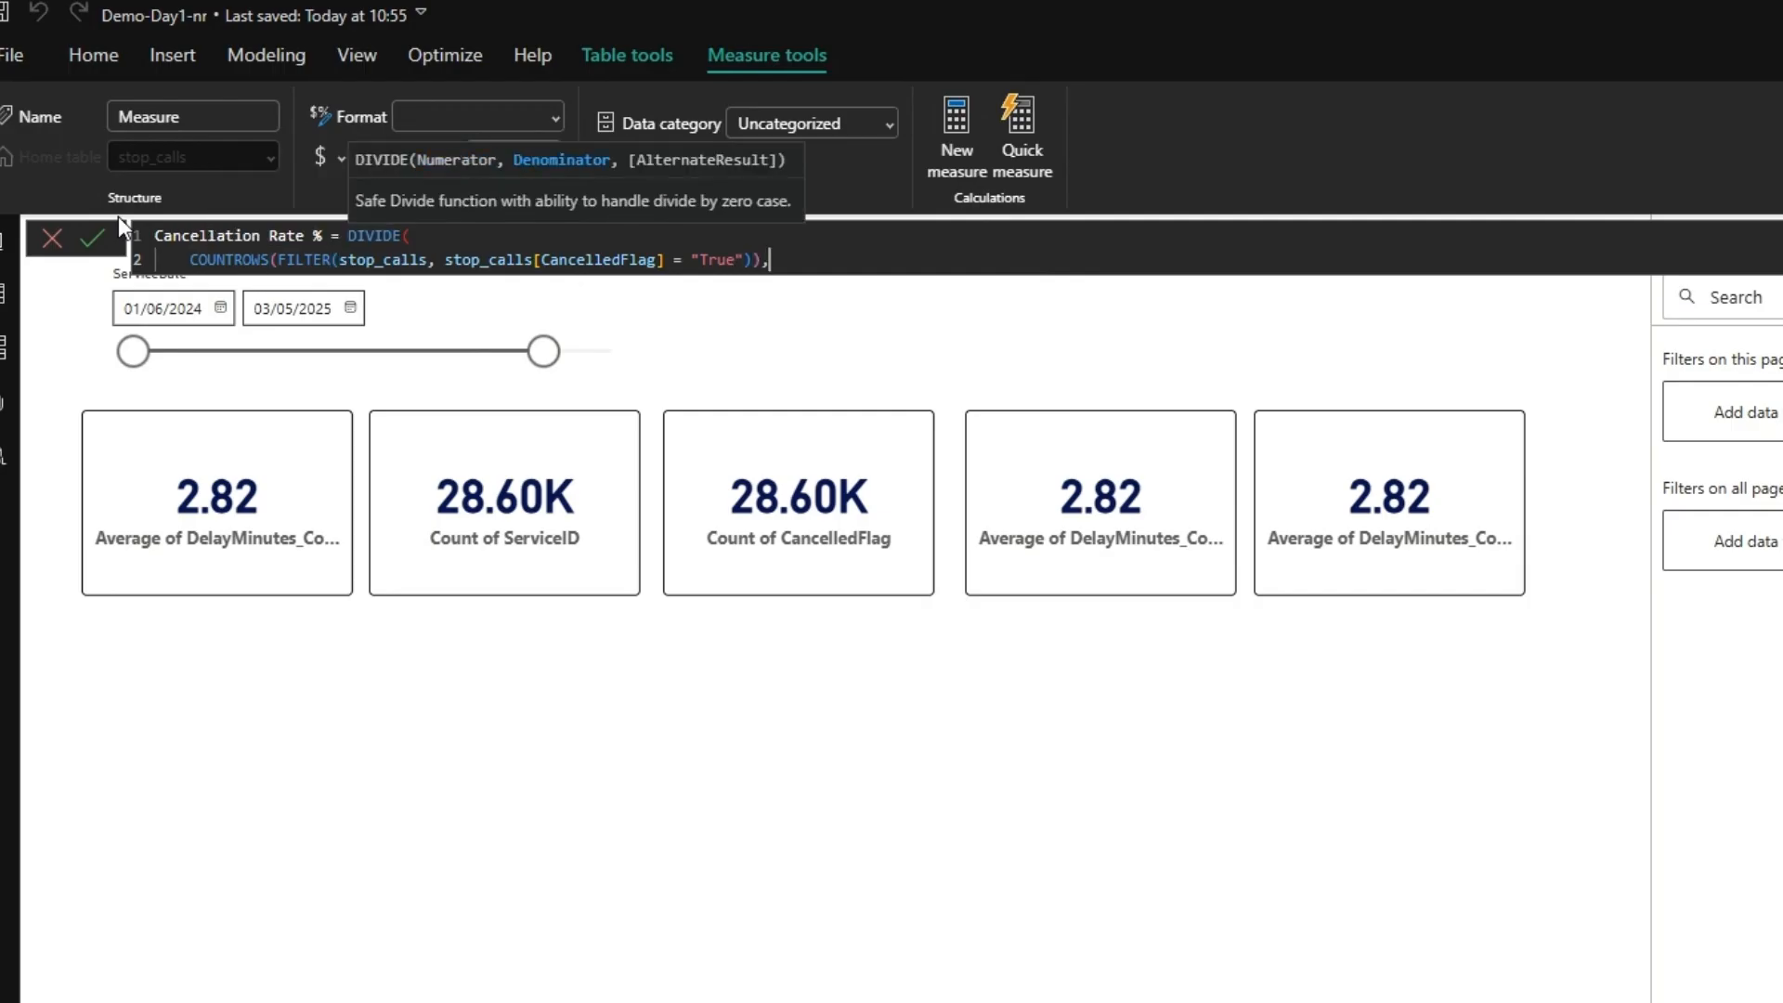
- Add COUNTROWS(stop_calls) on a new line as the Cancellation Rate % denominator, with 0 as the alternate result
key(shift+Return)
text(co)
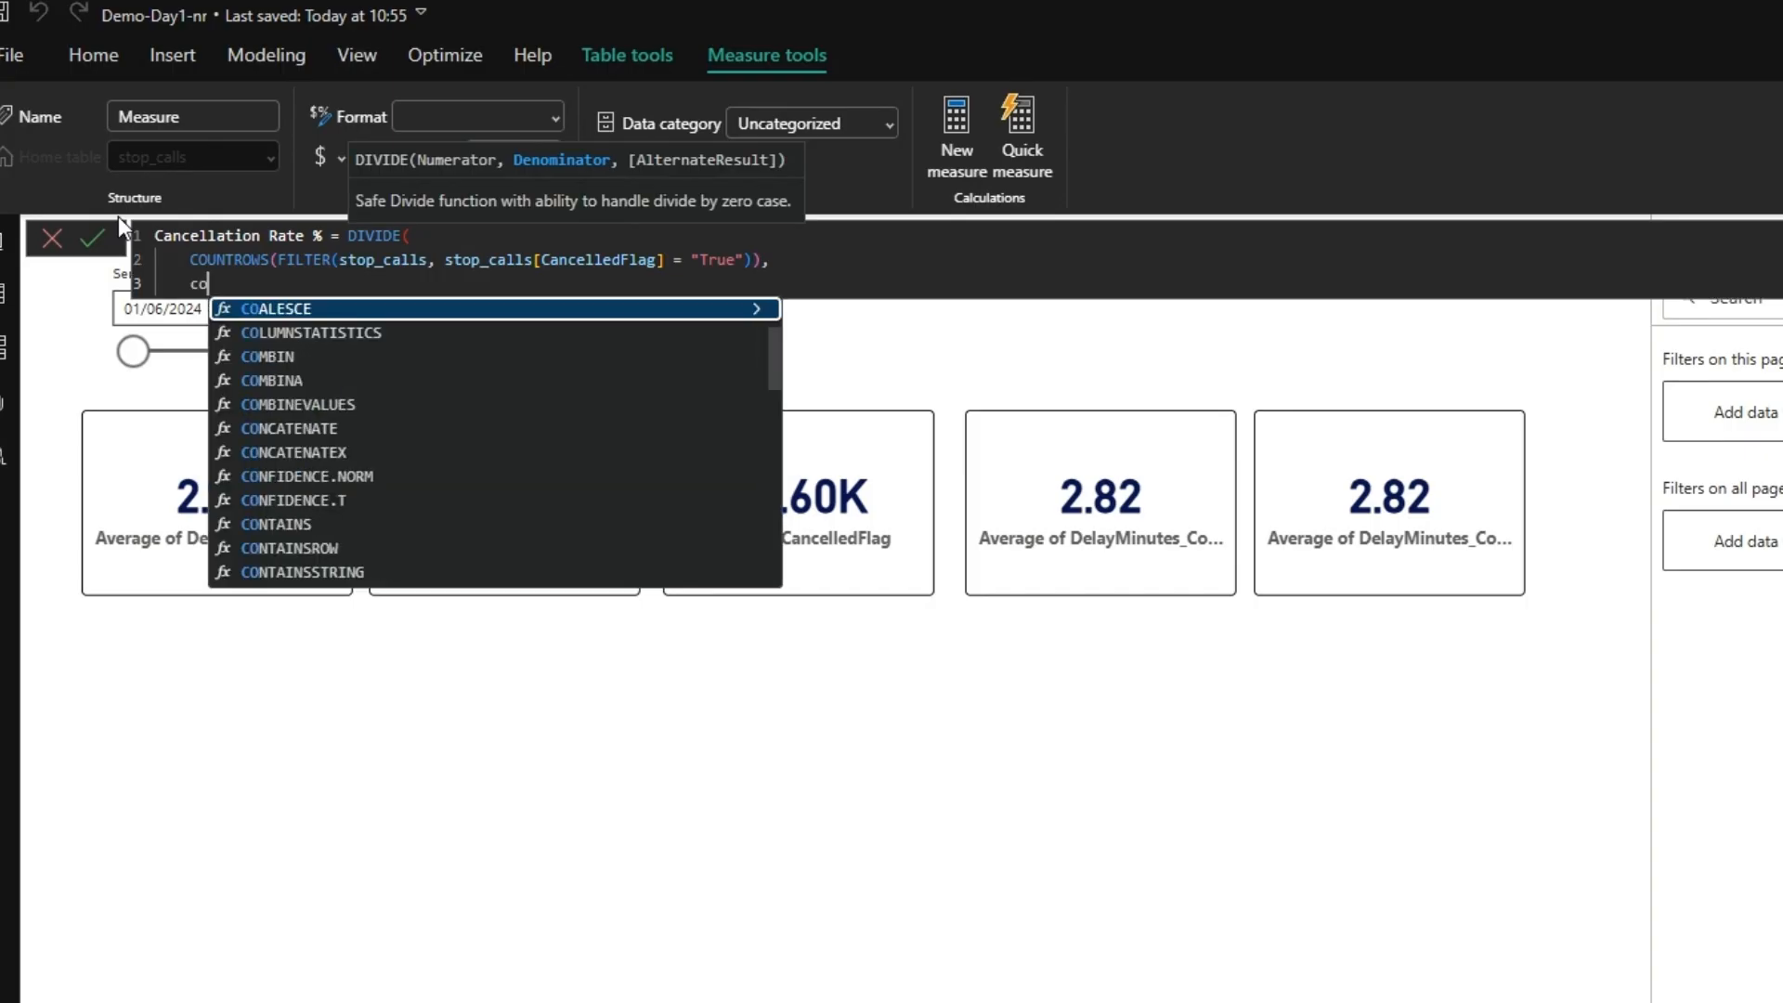
text(unt)
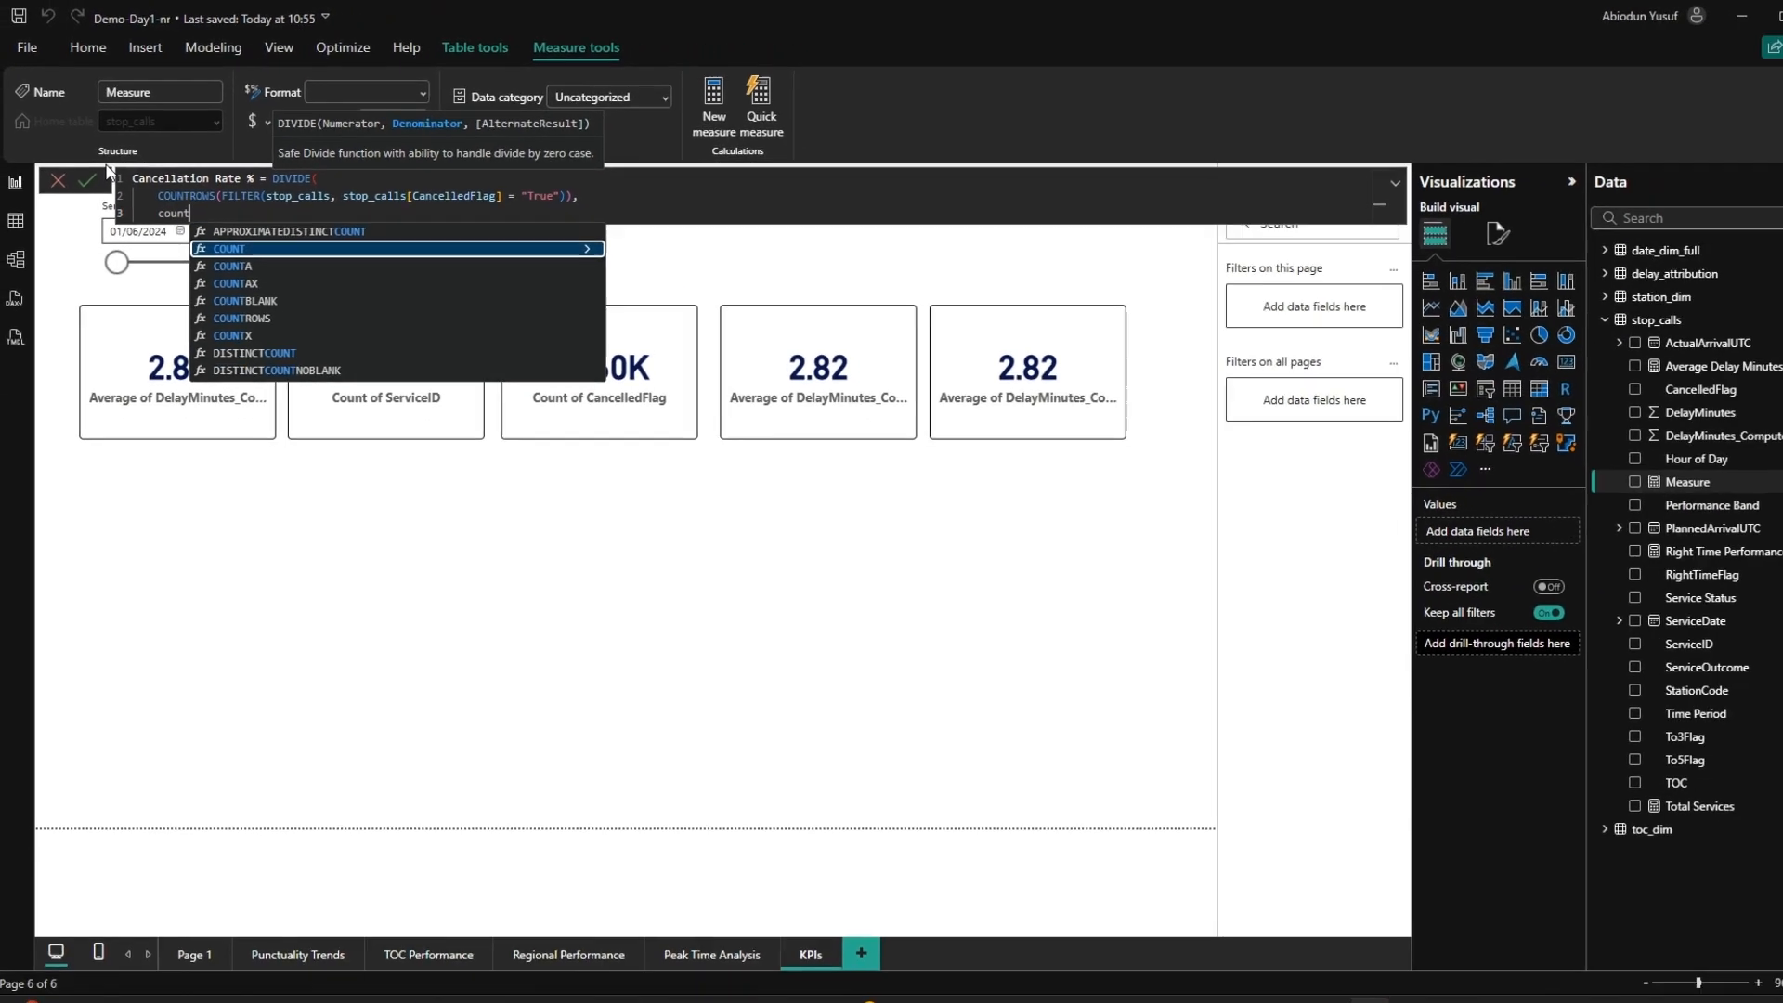
text(ro)
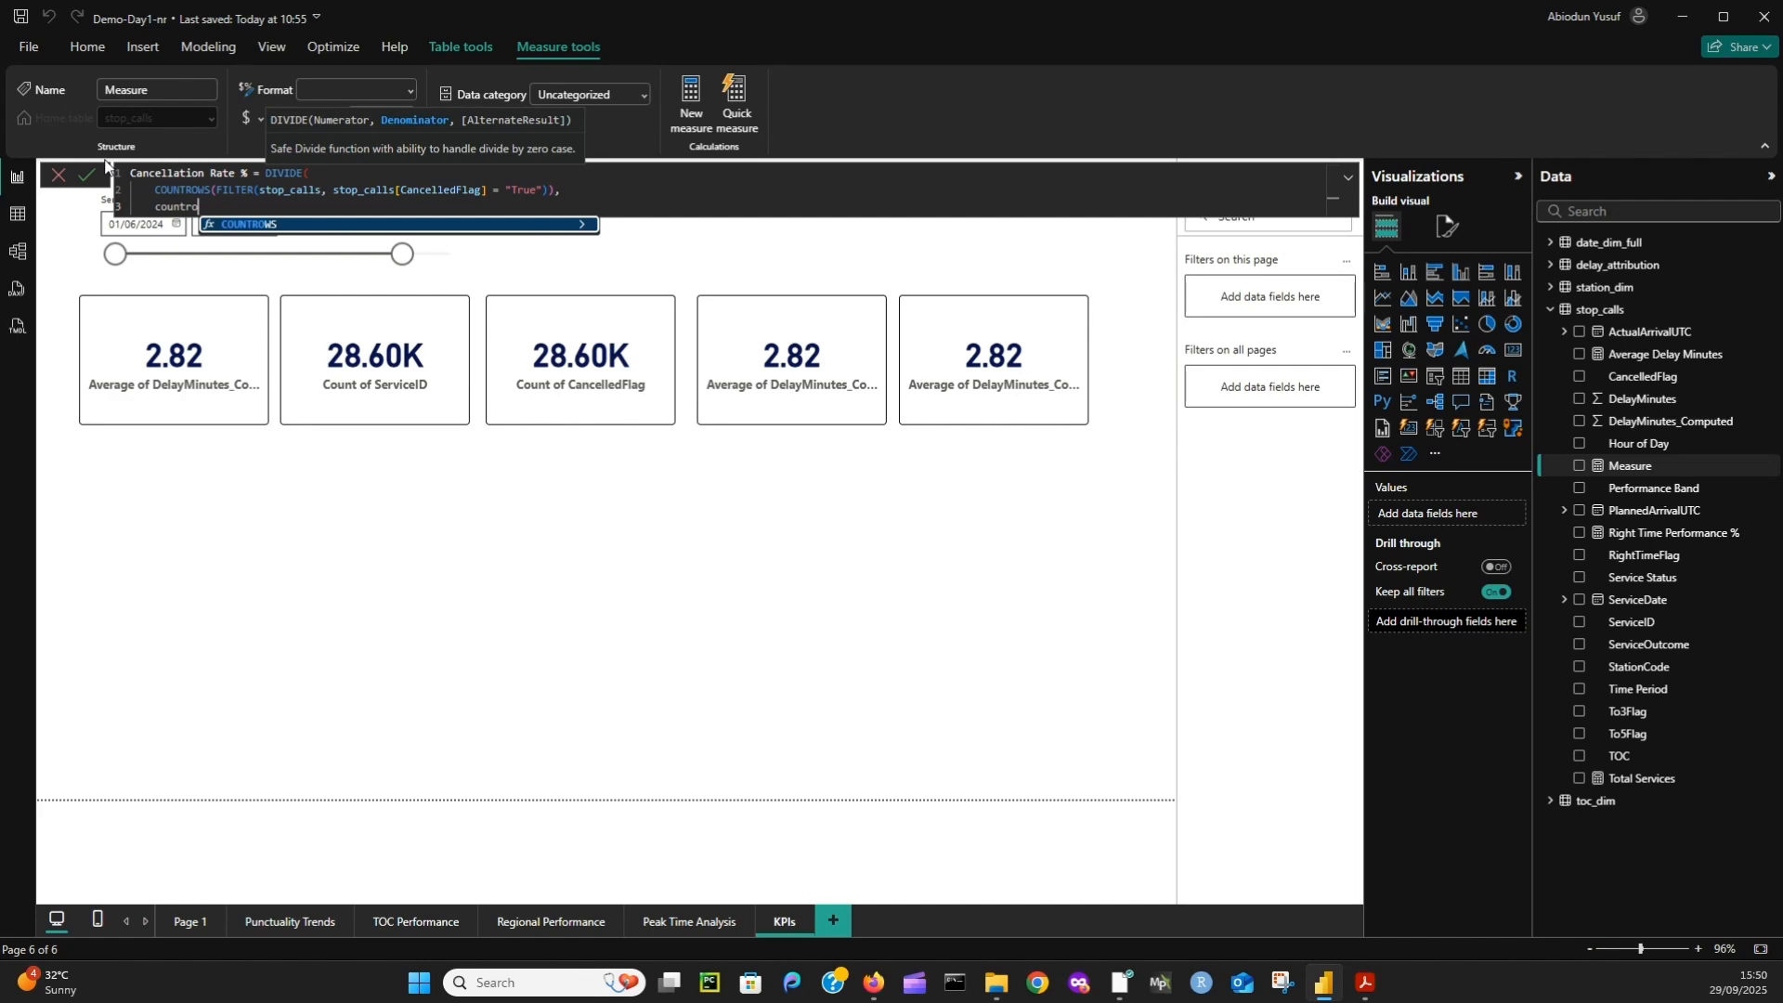
key(Tab)
text(stop_calls)
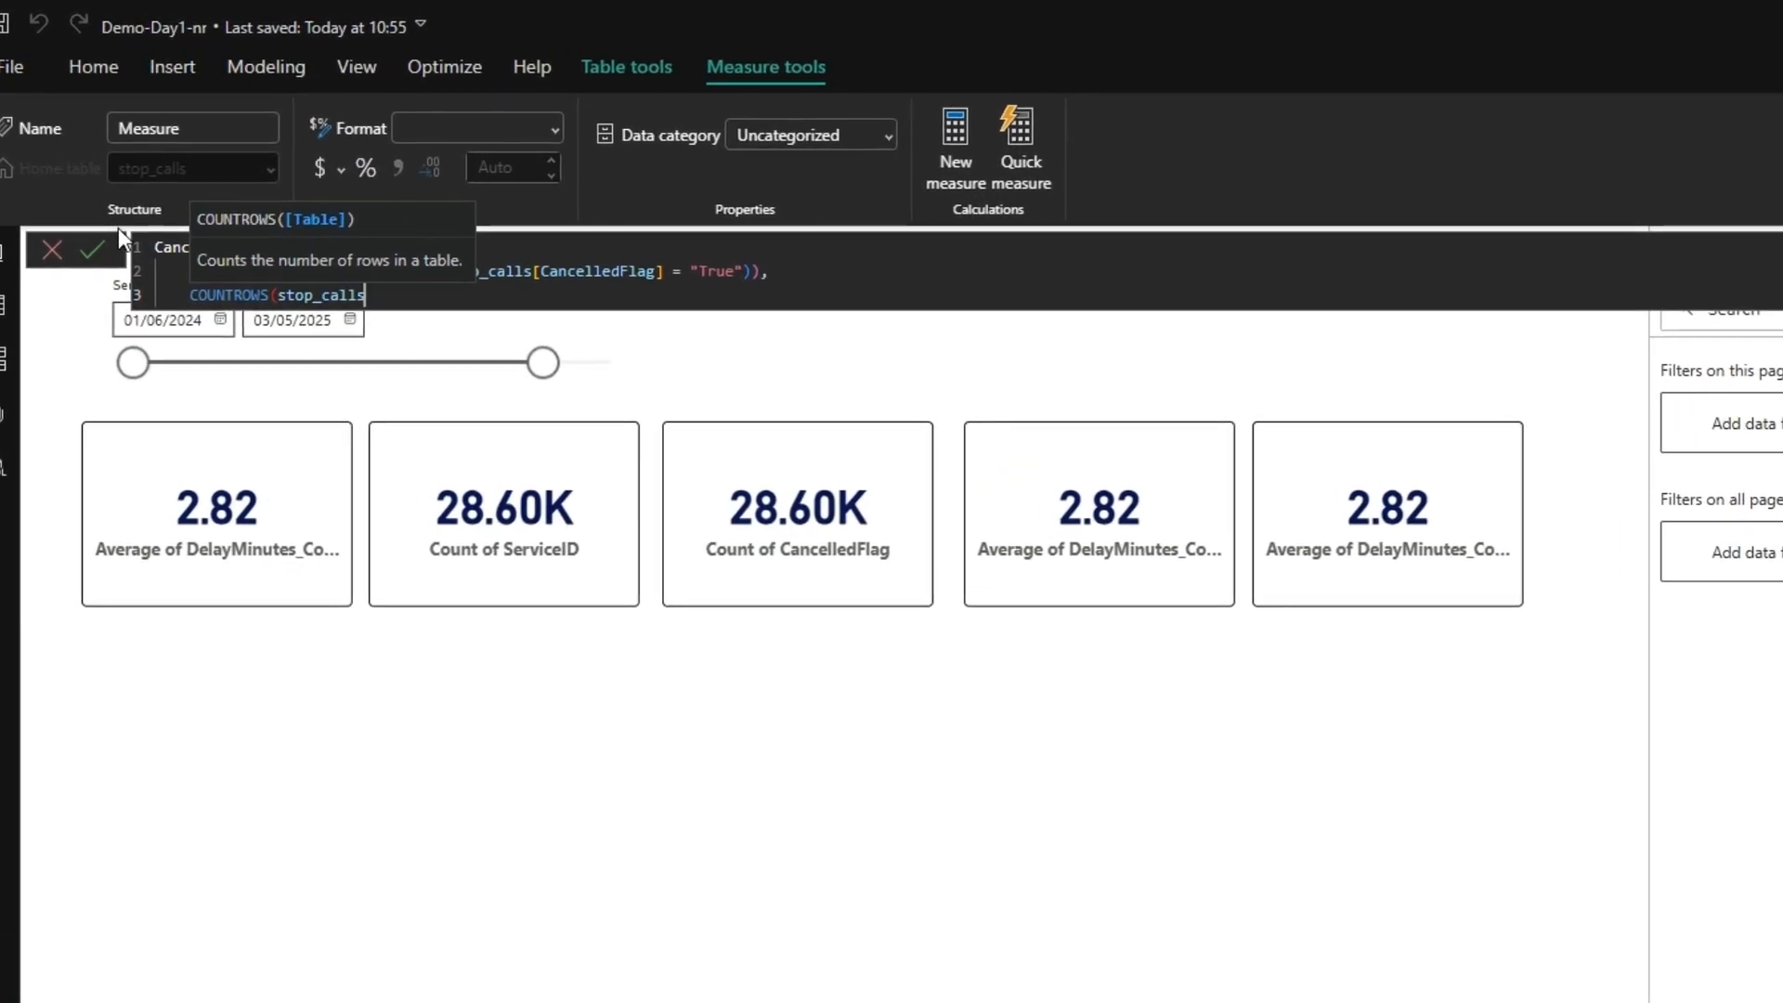
text())
text(, )
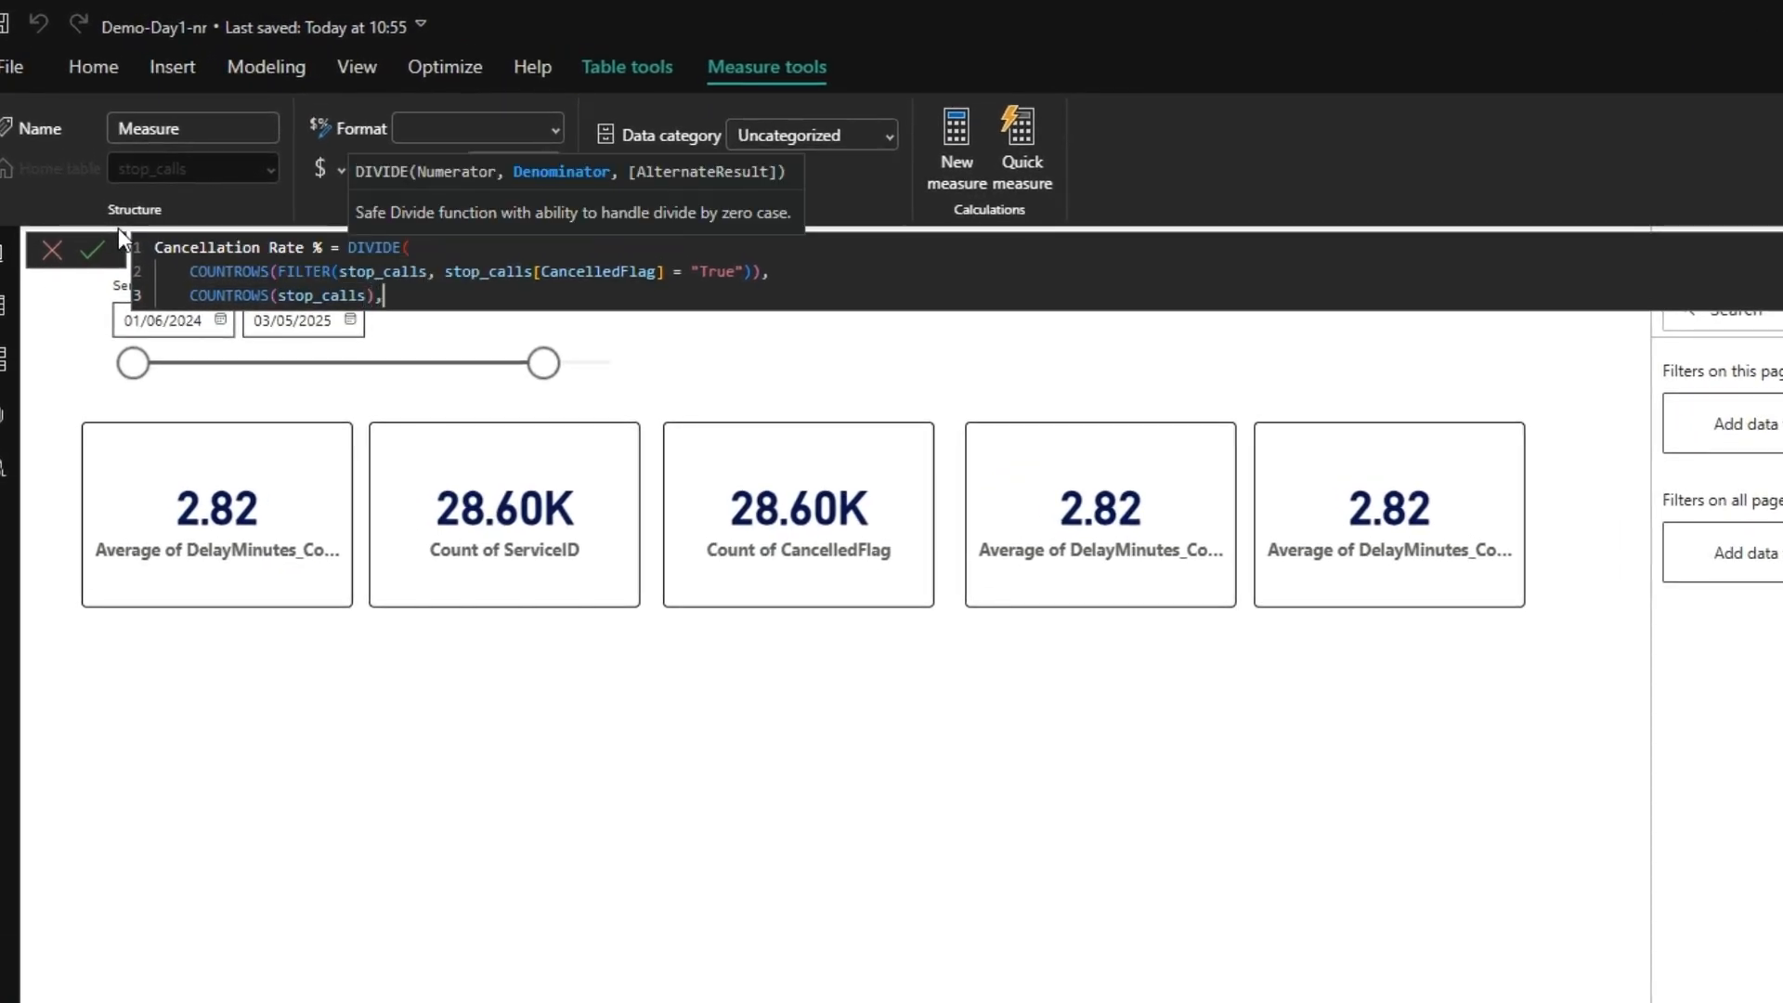
text(0)
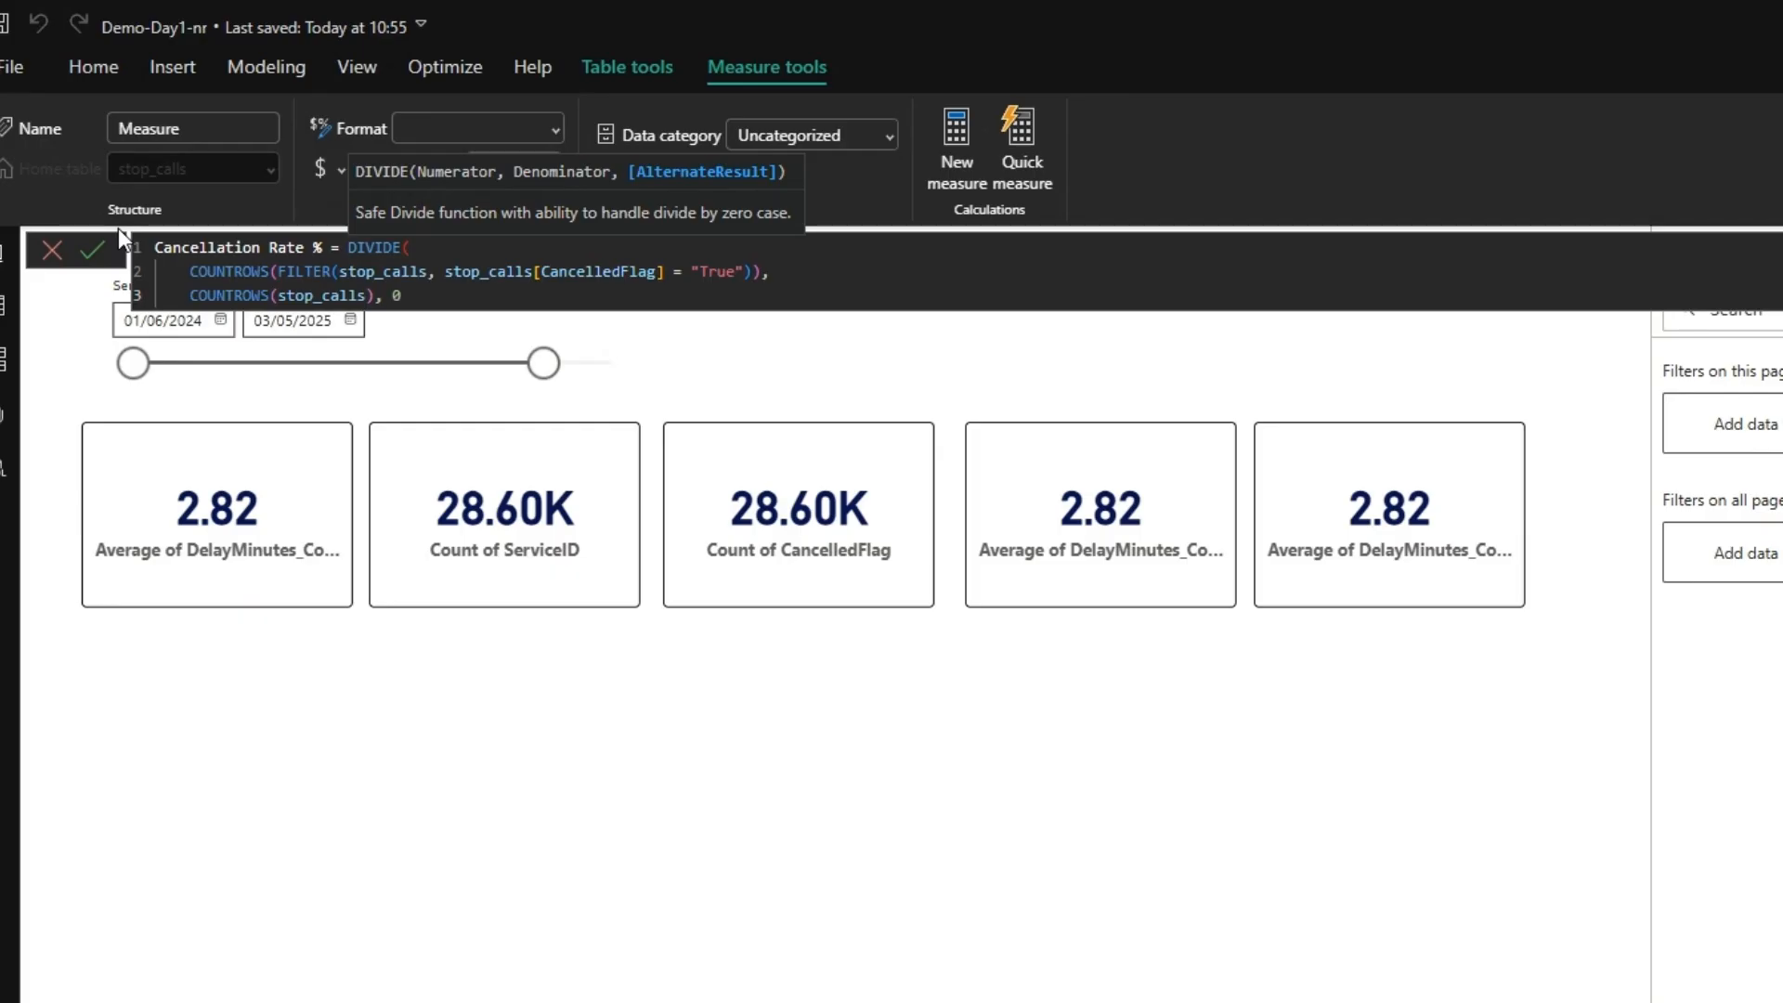
- Close the DIVIDE function, multiply it by 100 and commit the Cancellation Rate % measure
text())
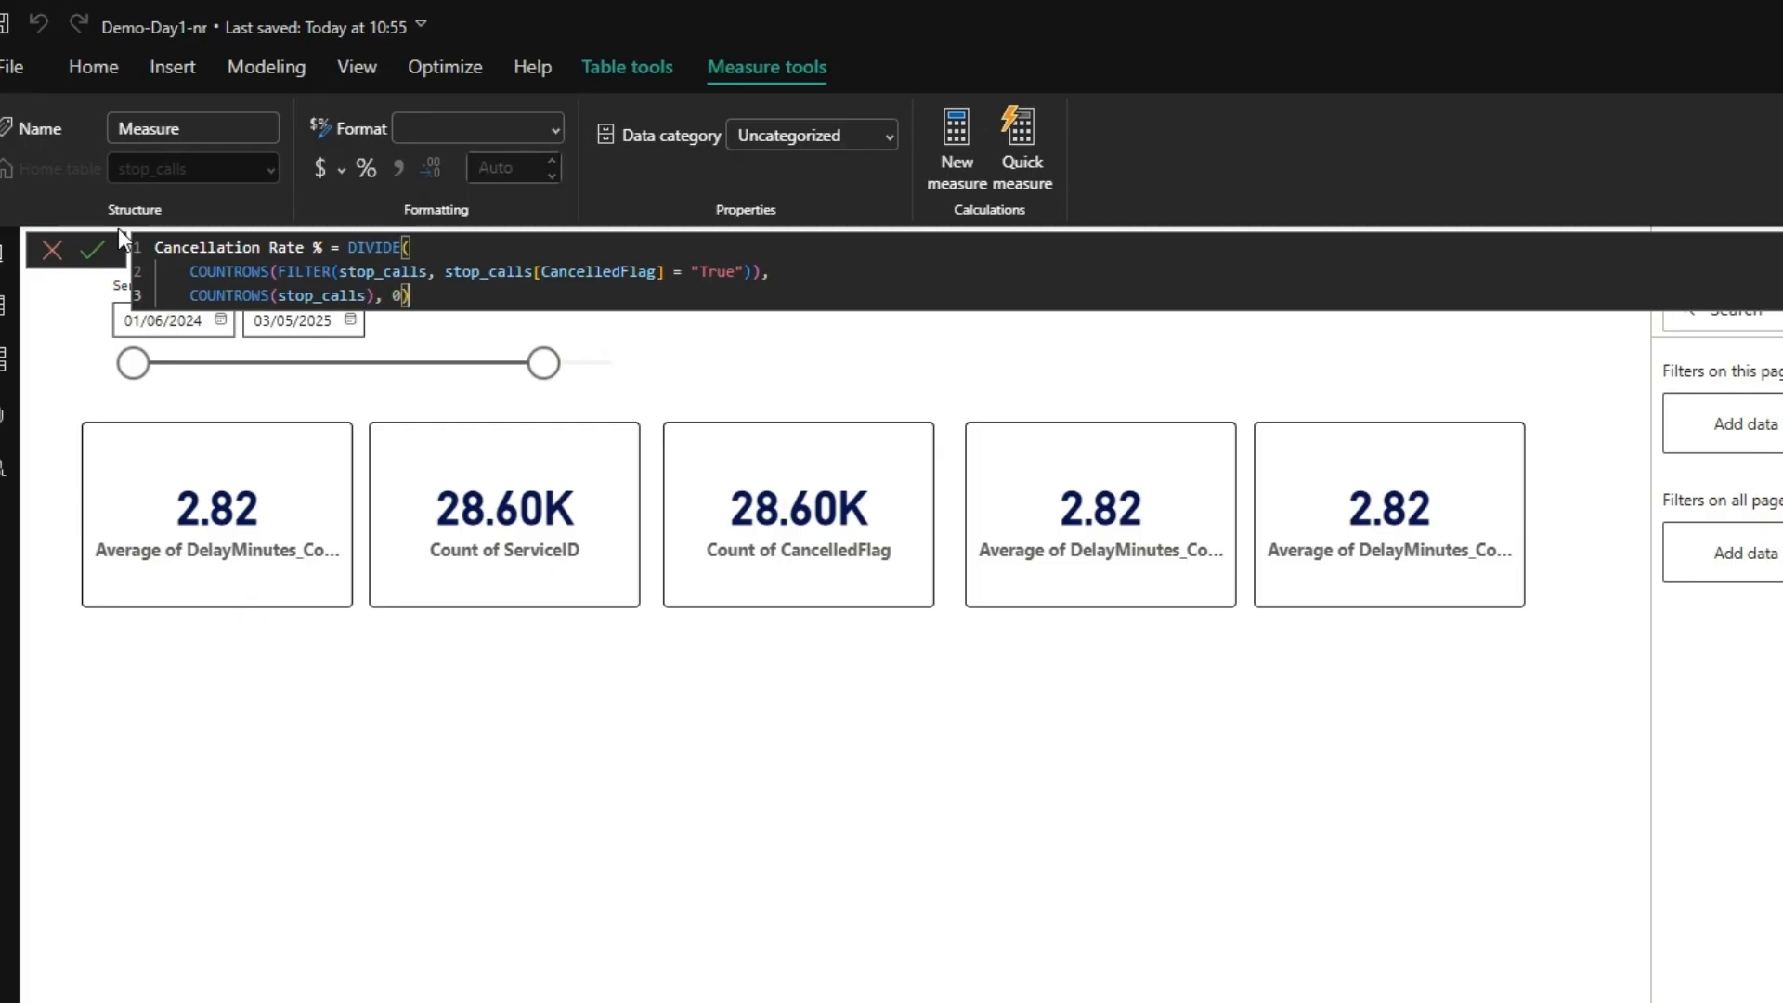
text( * 100)
key(Return)
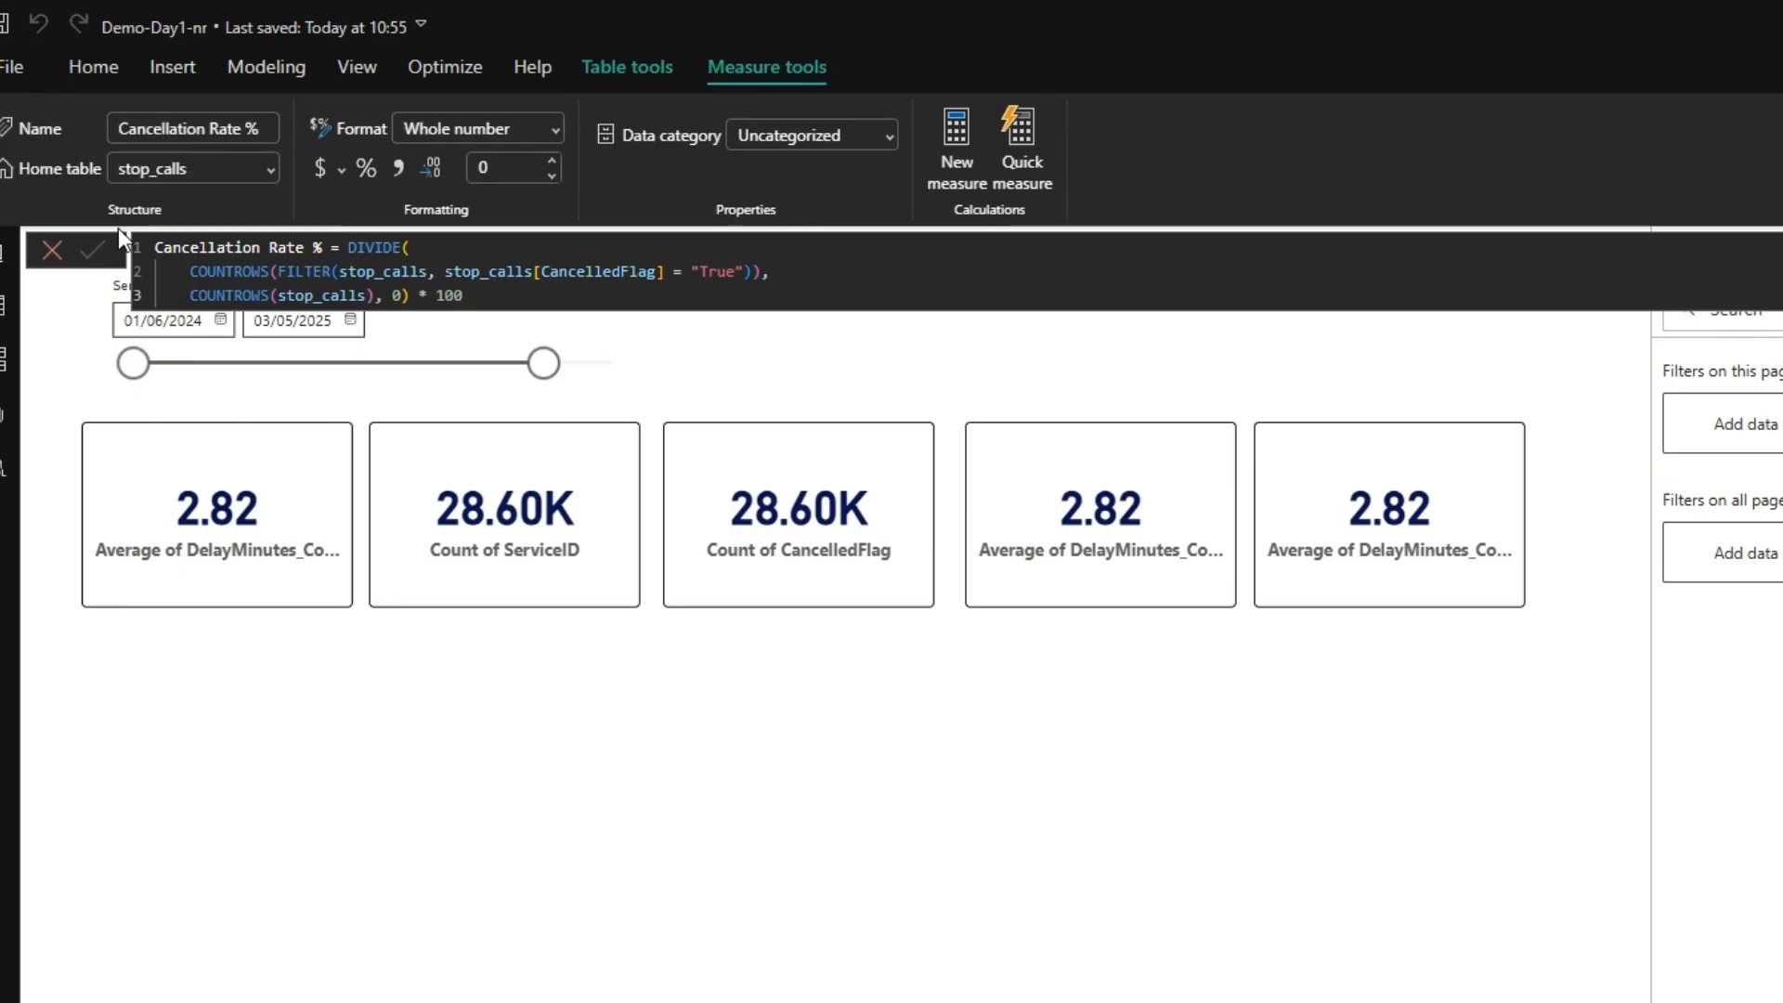
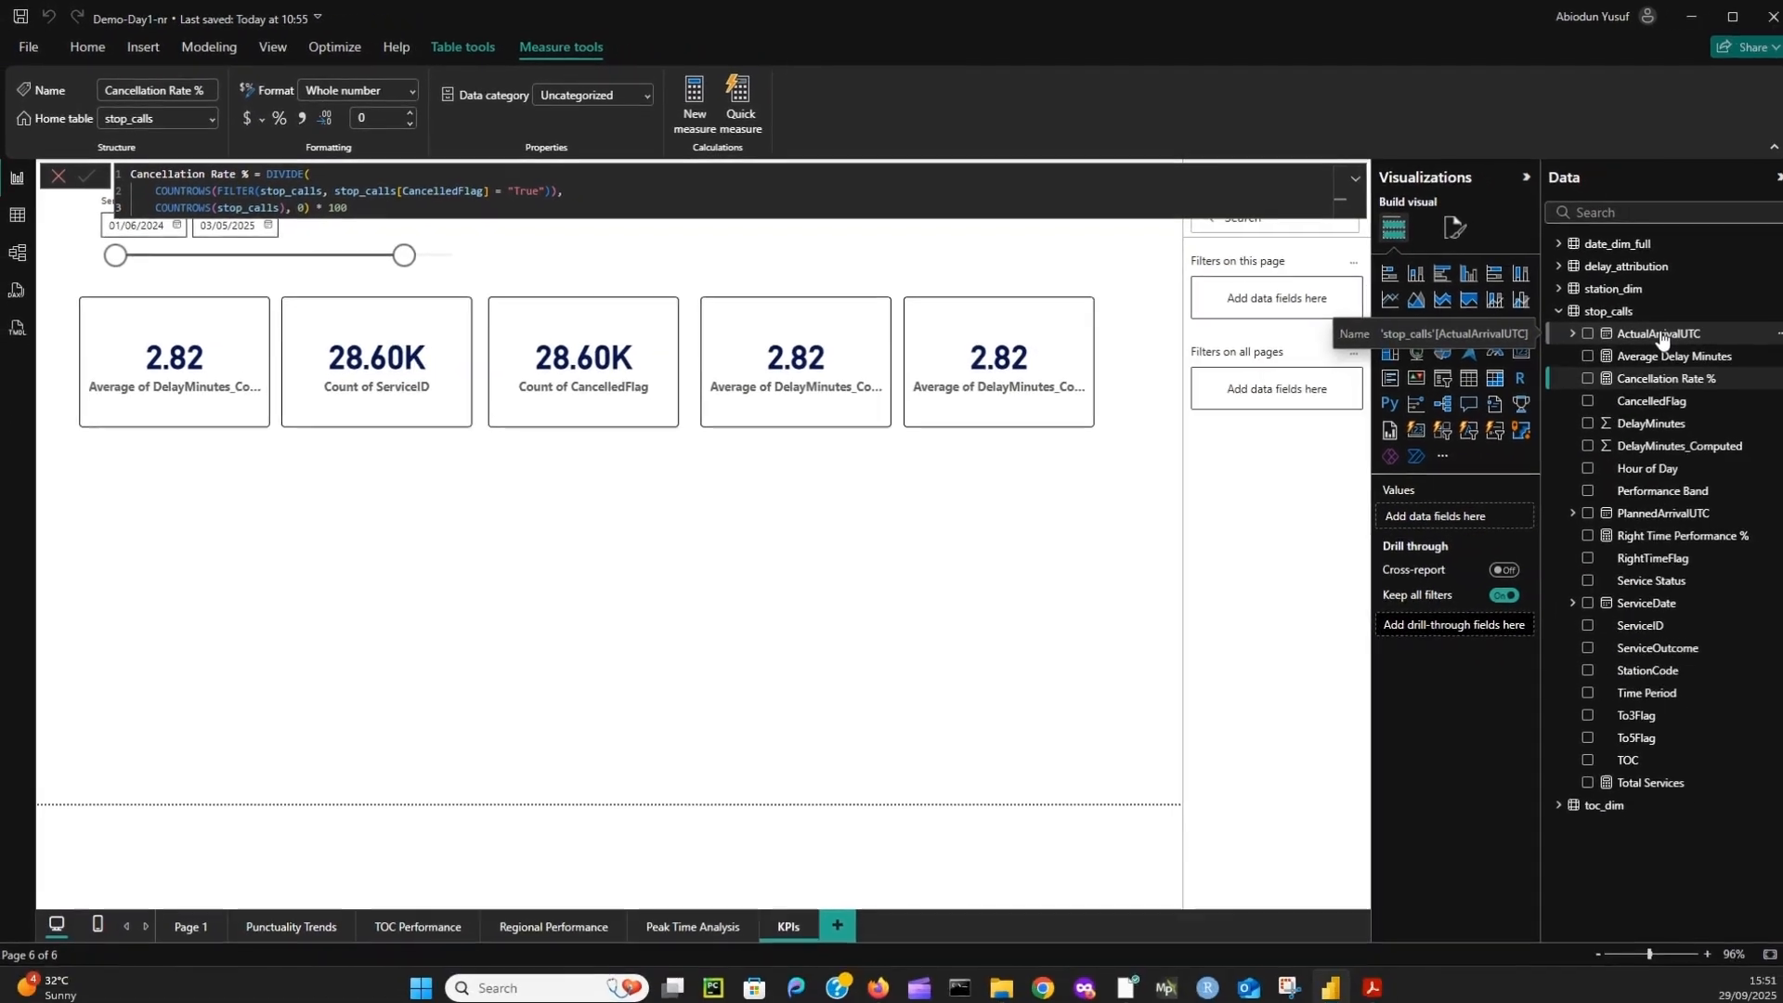
- Create a new measure in the date_dim_full table named Yesterday Right Time %, with a new line for its formula
click(1616, 244)
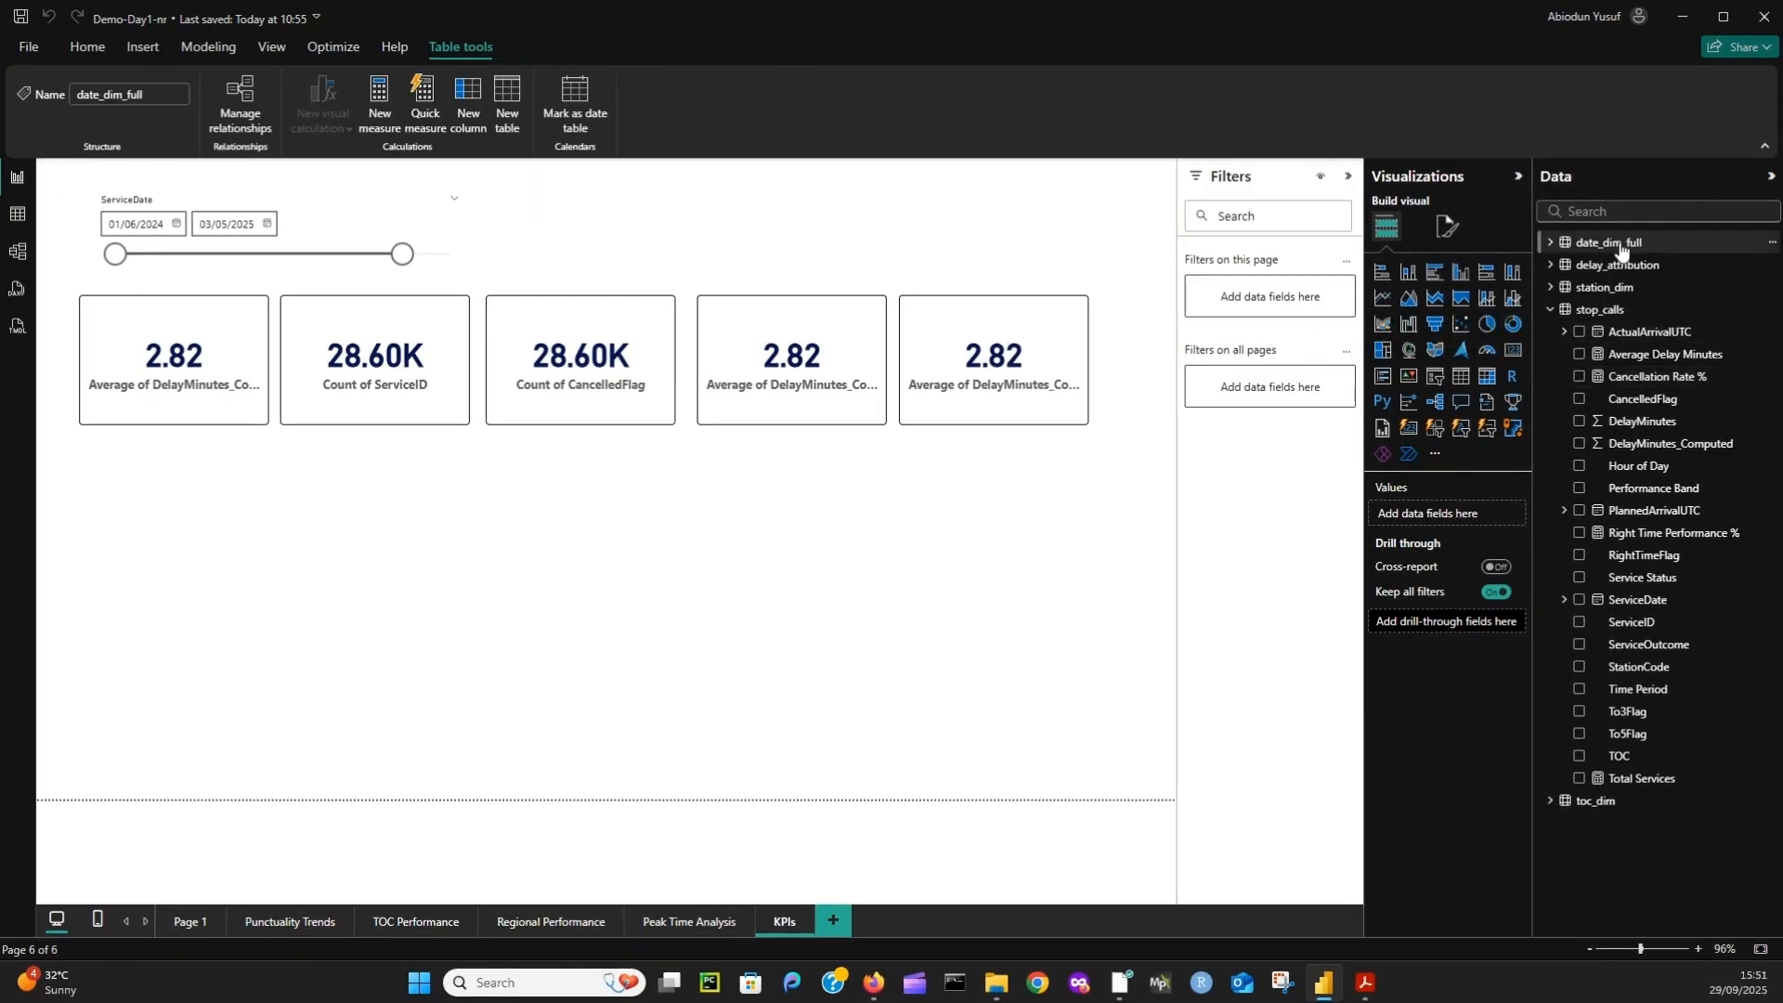
right_click(1621, 250)
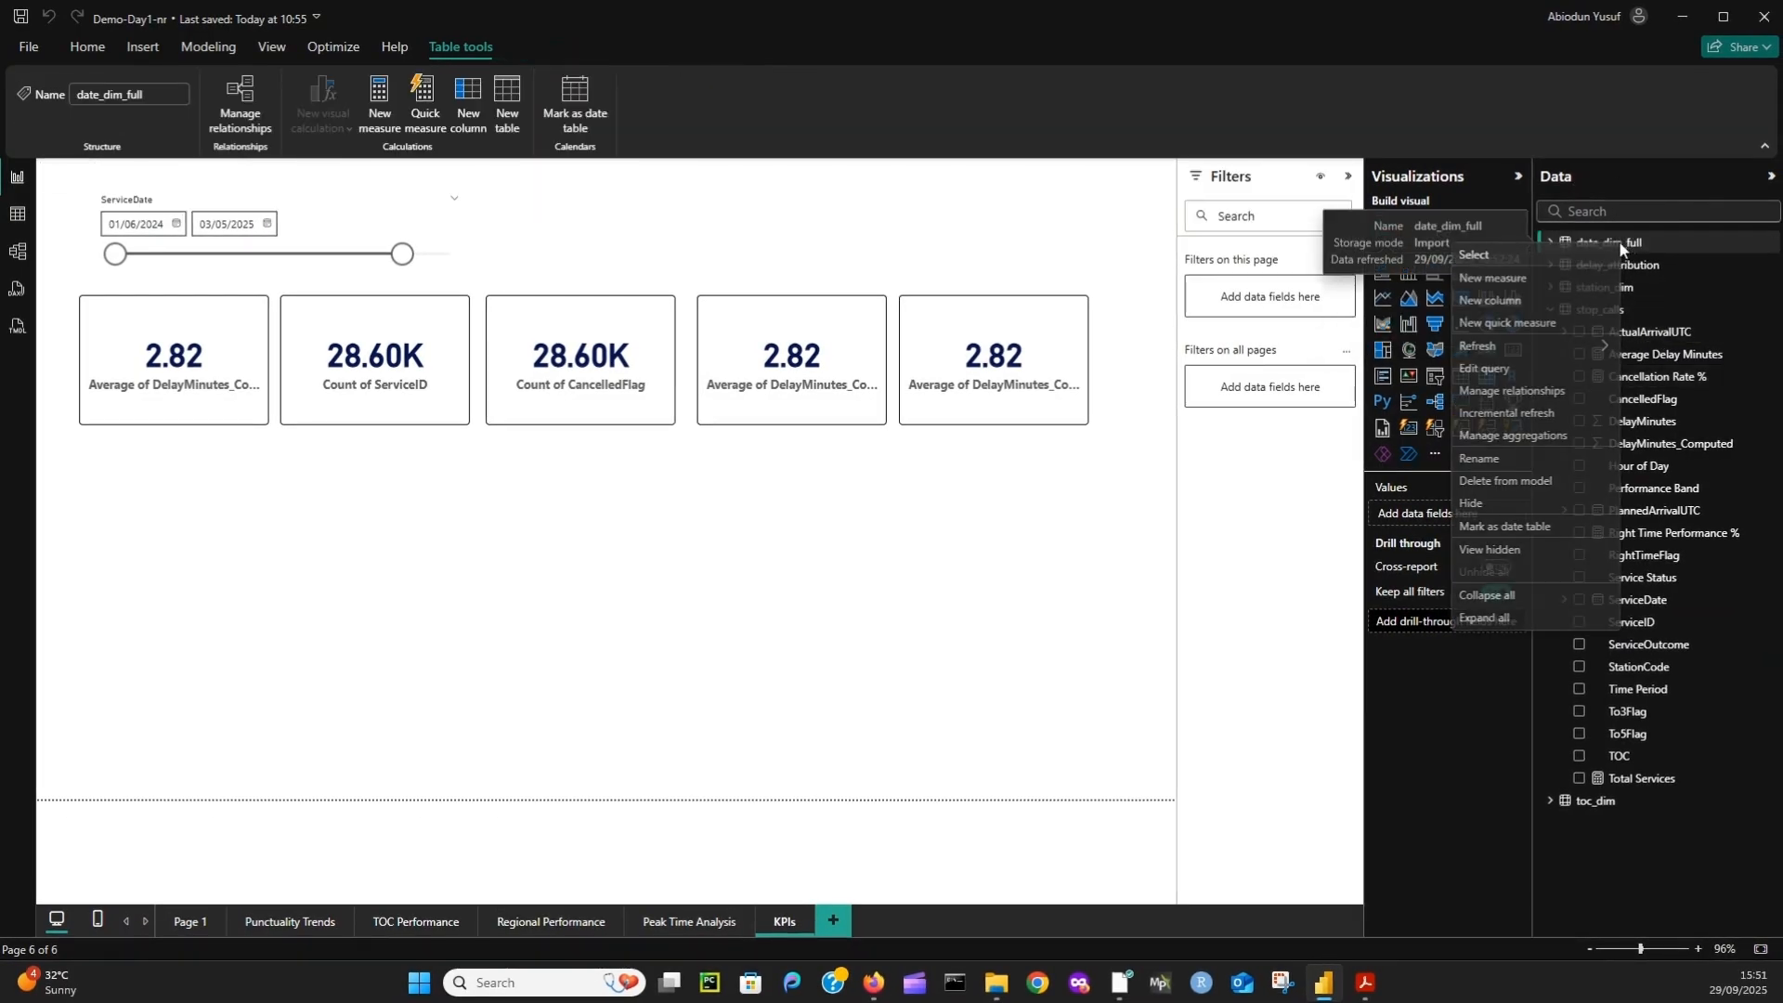
click(1563, 278)
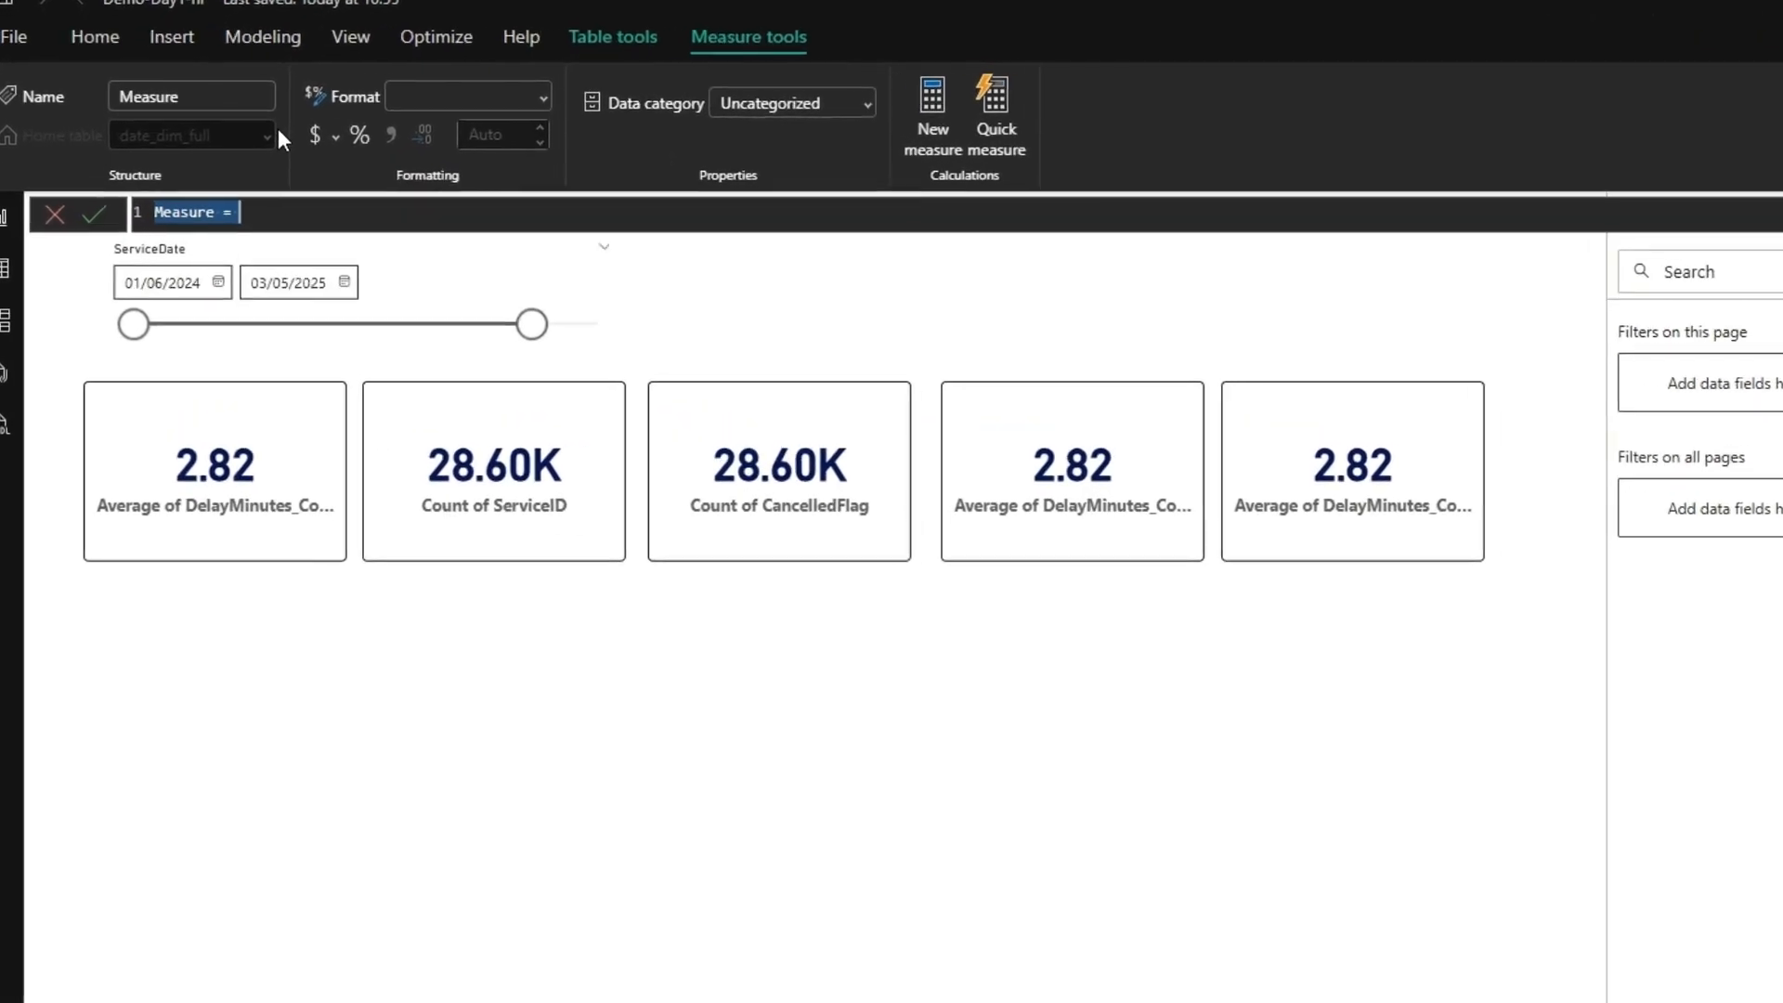
text(Yesterd)
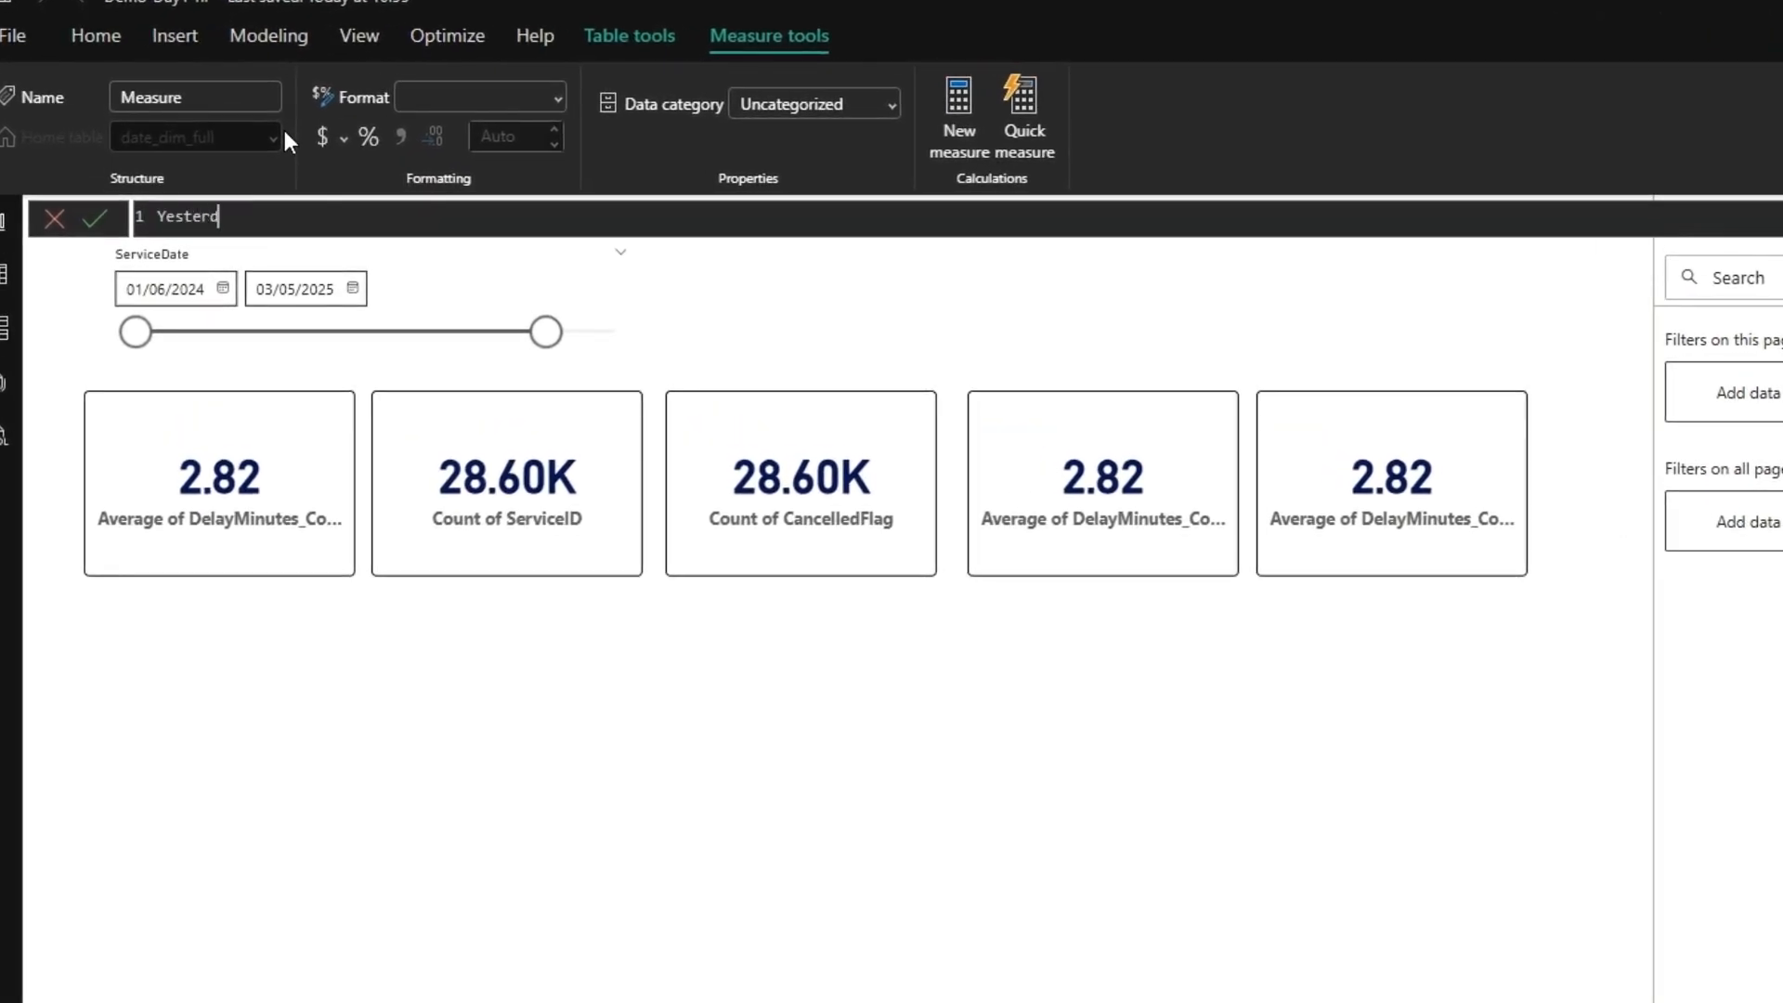
text(ay Right Time % =)
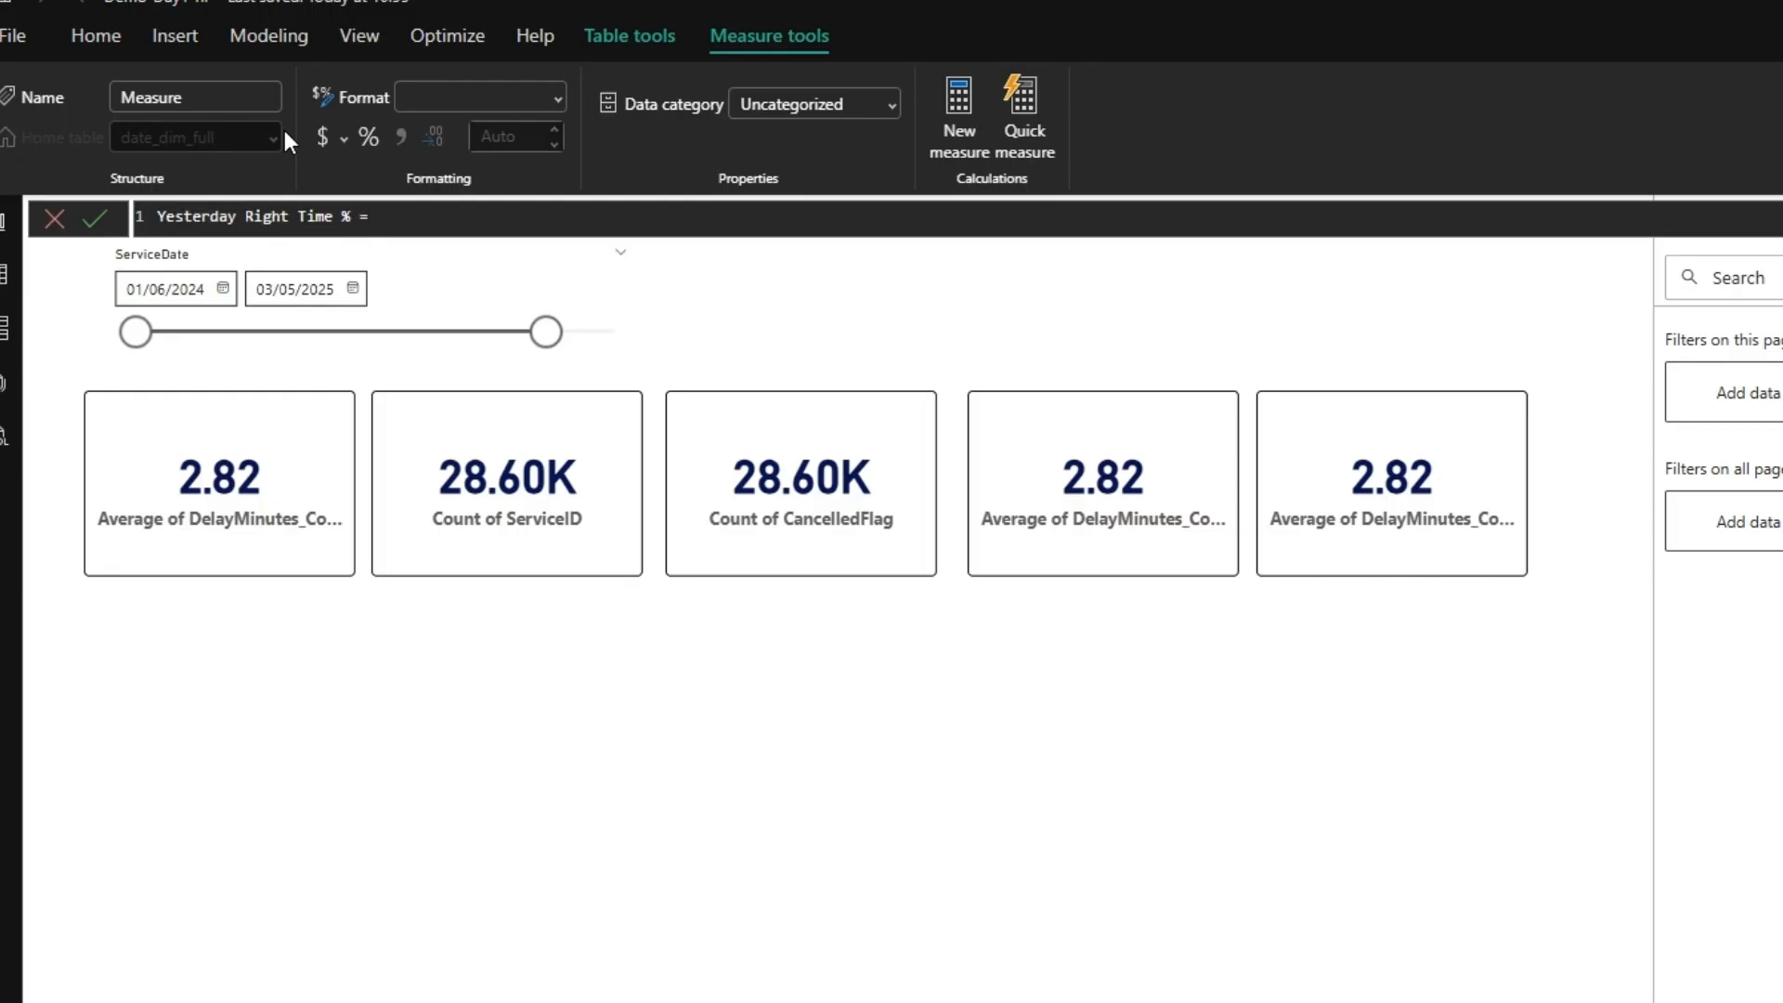
key(shift+Return)
- Open a CALCULATE function with [Right Time Performance %] as its expression and a new line for the filter
text(calcu)
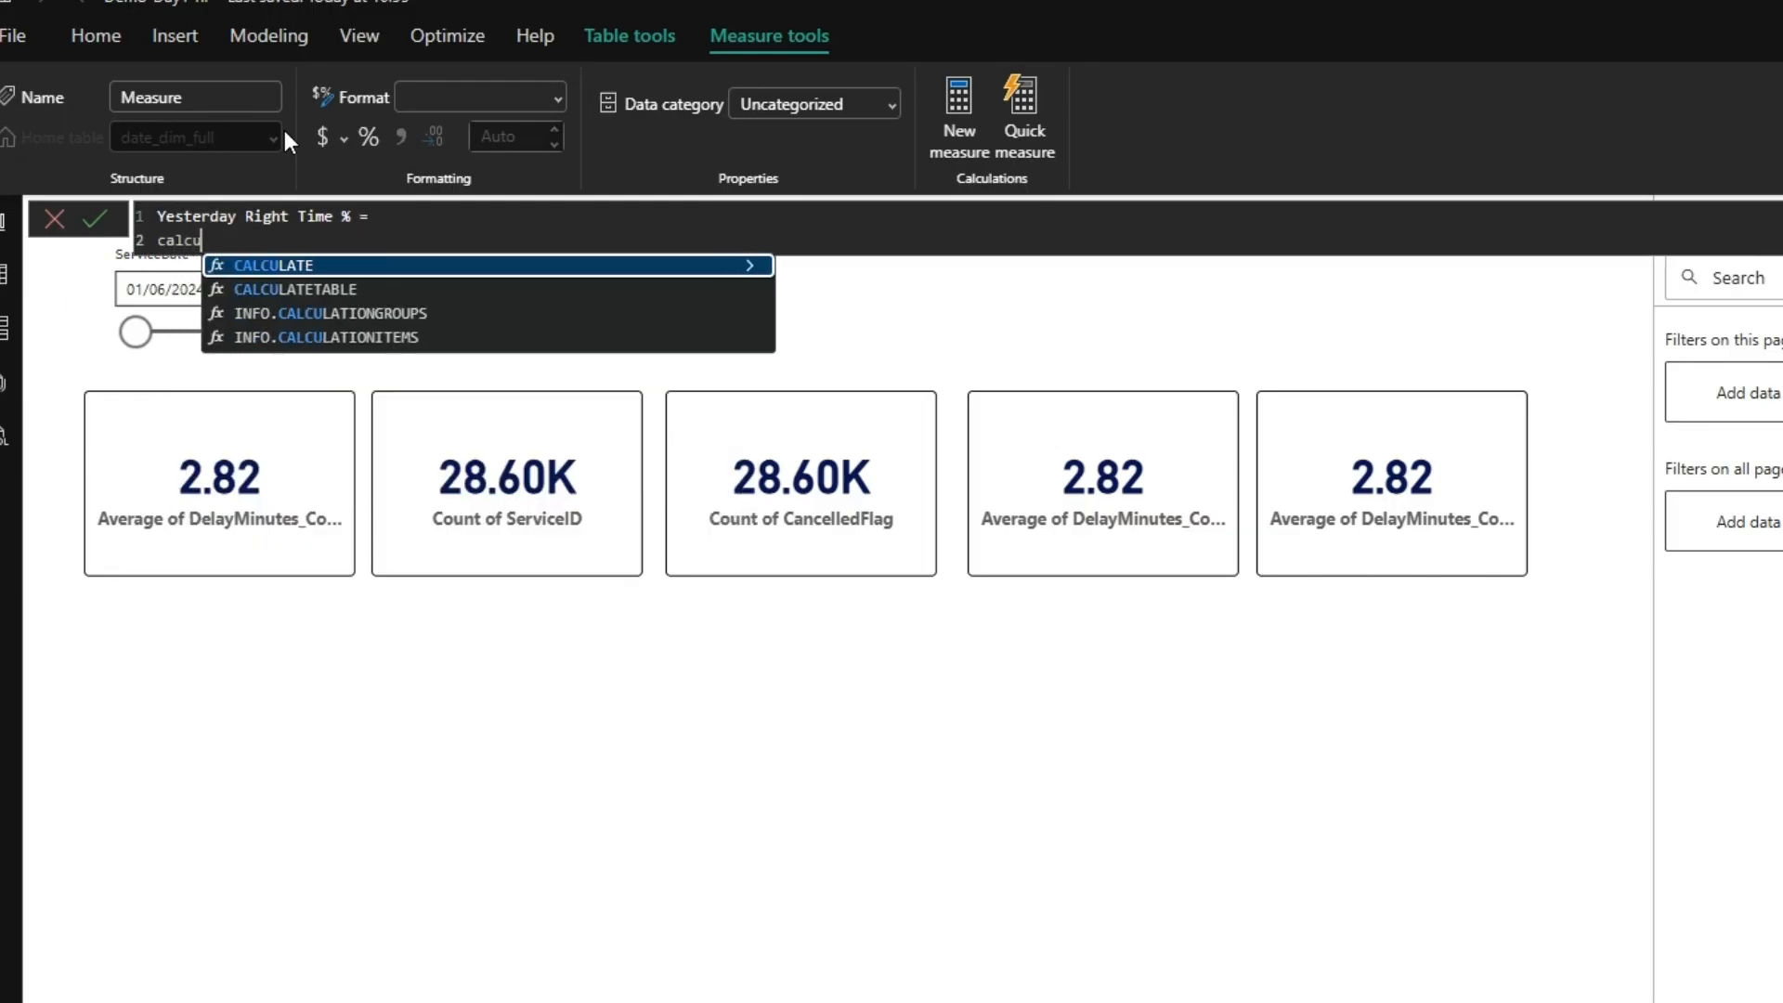
key(Tab)
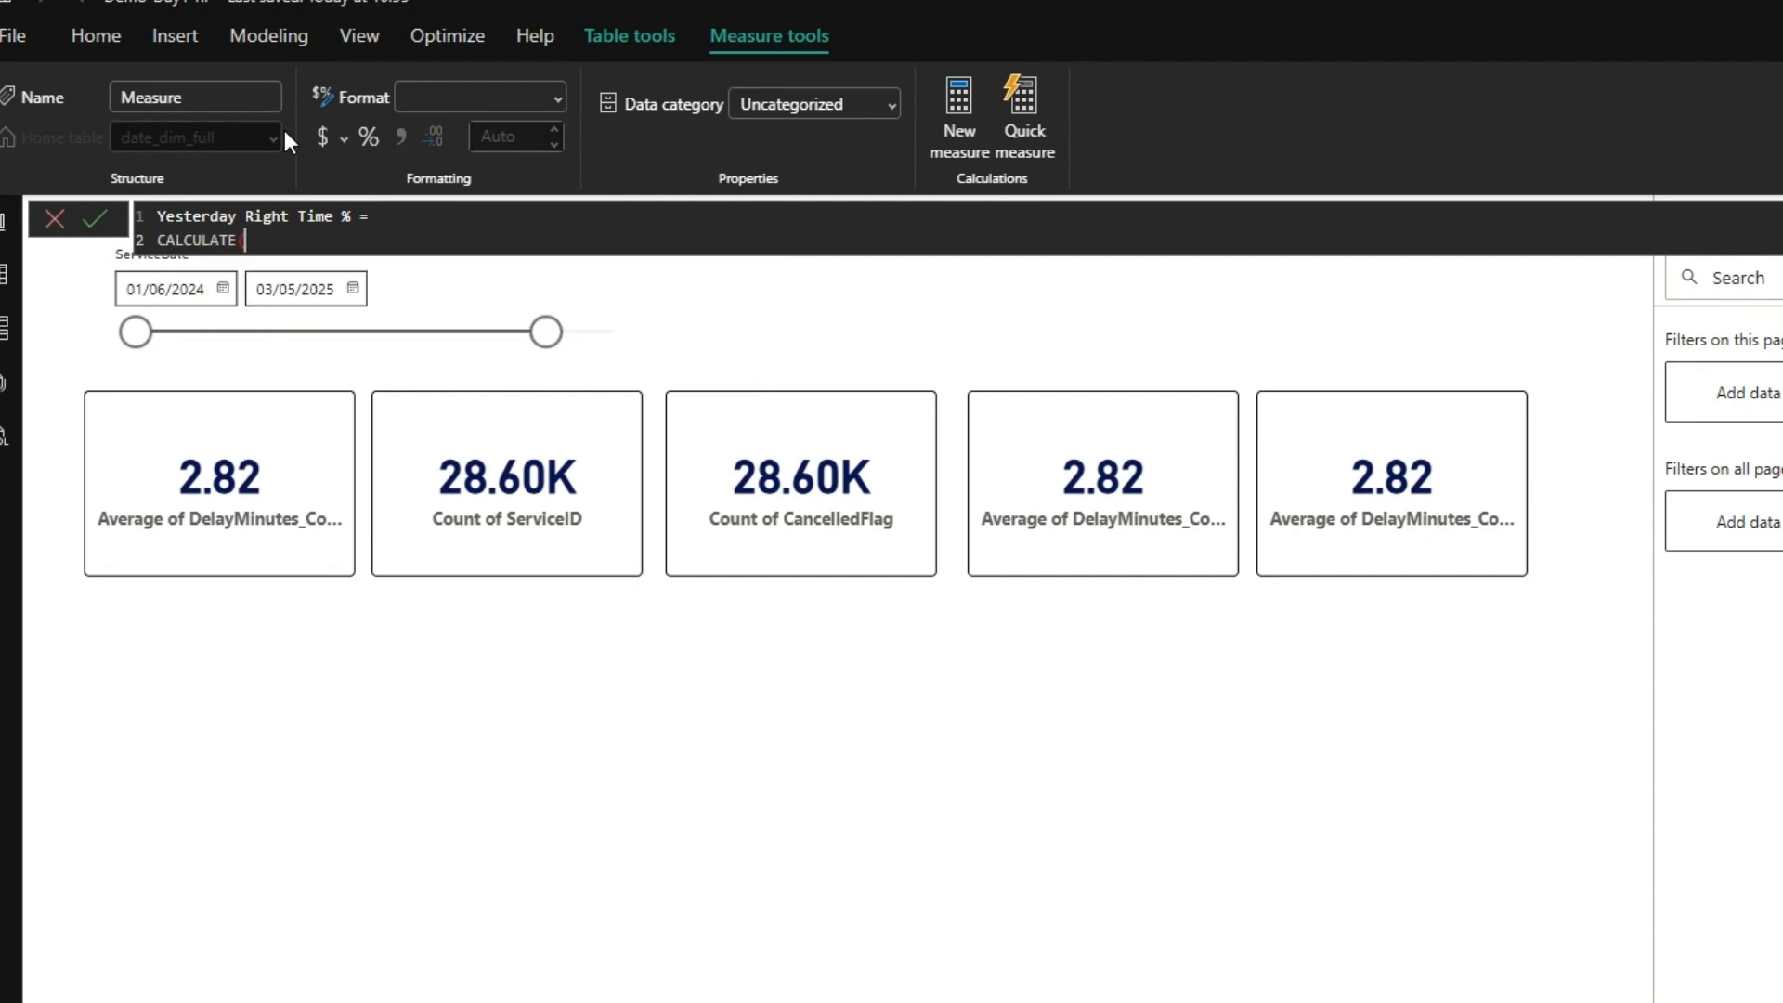
text(RIght)
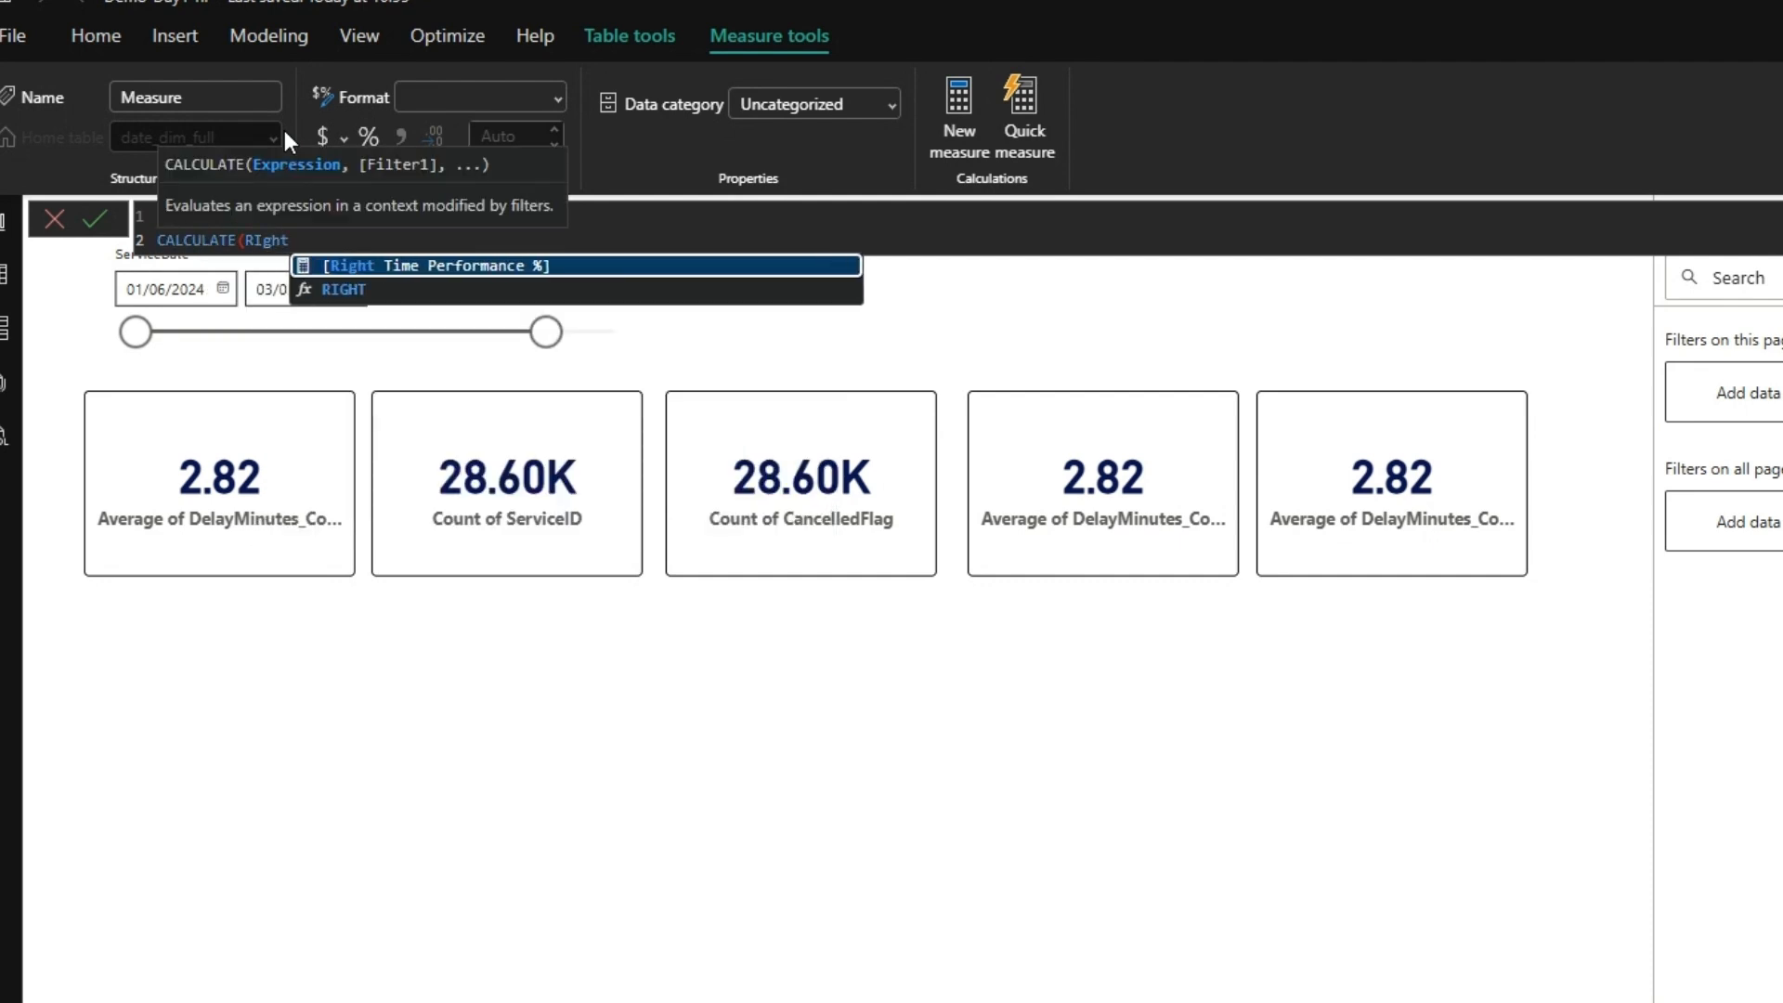
key(Tab)
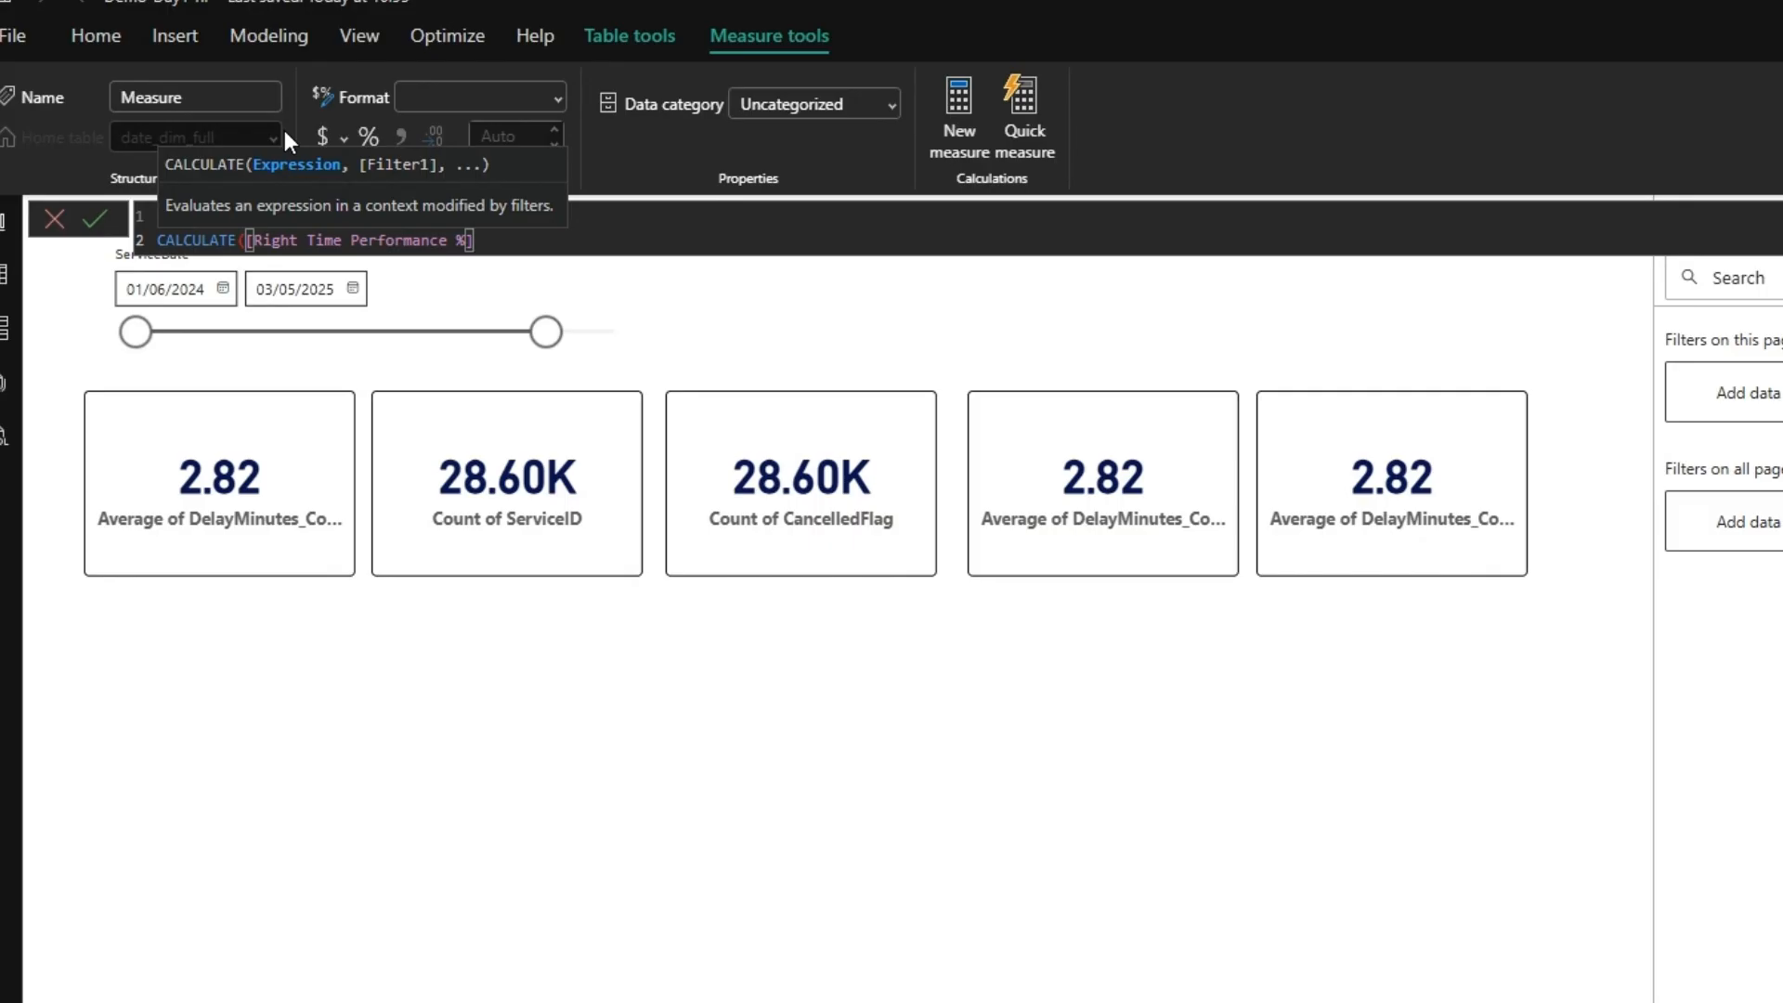
text(,)
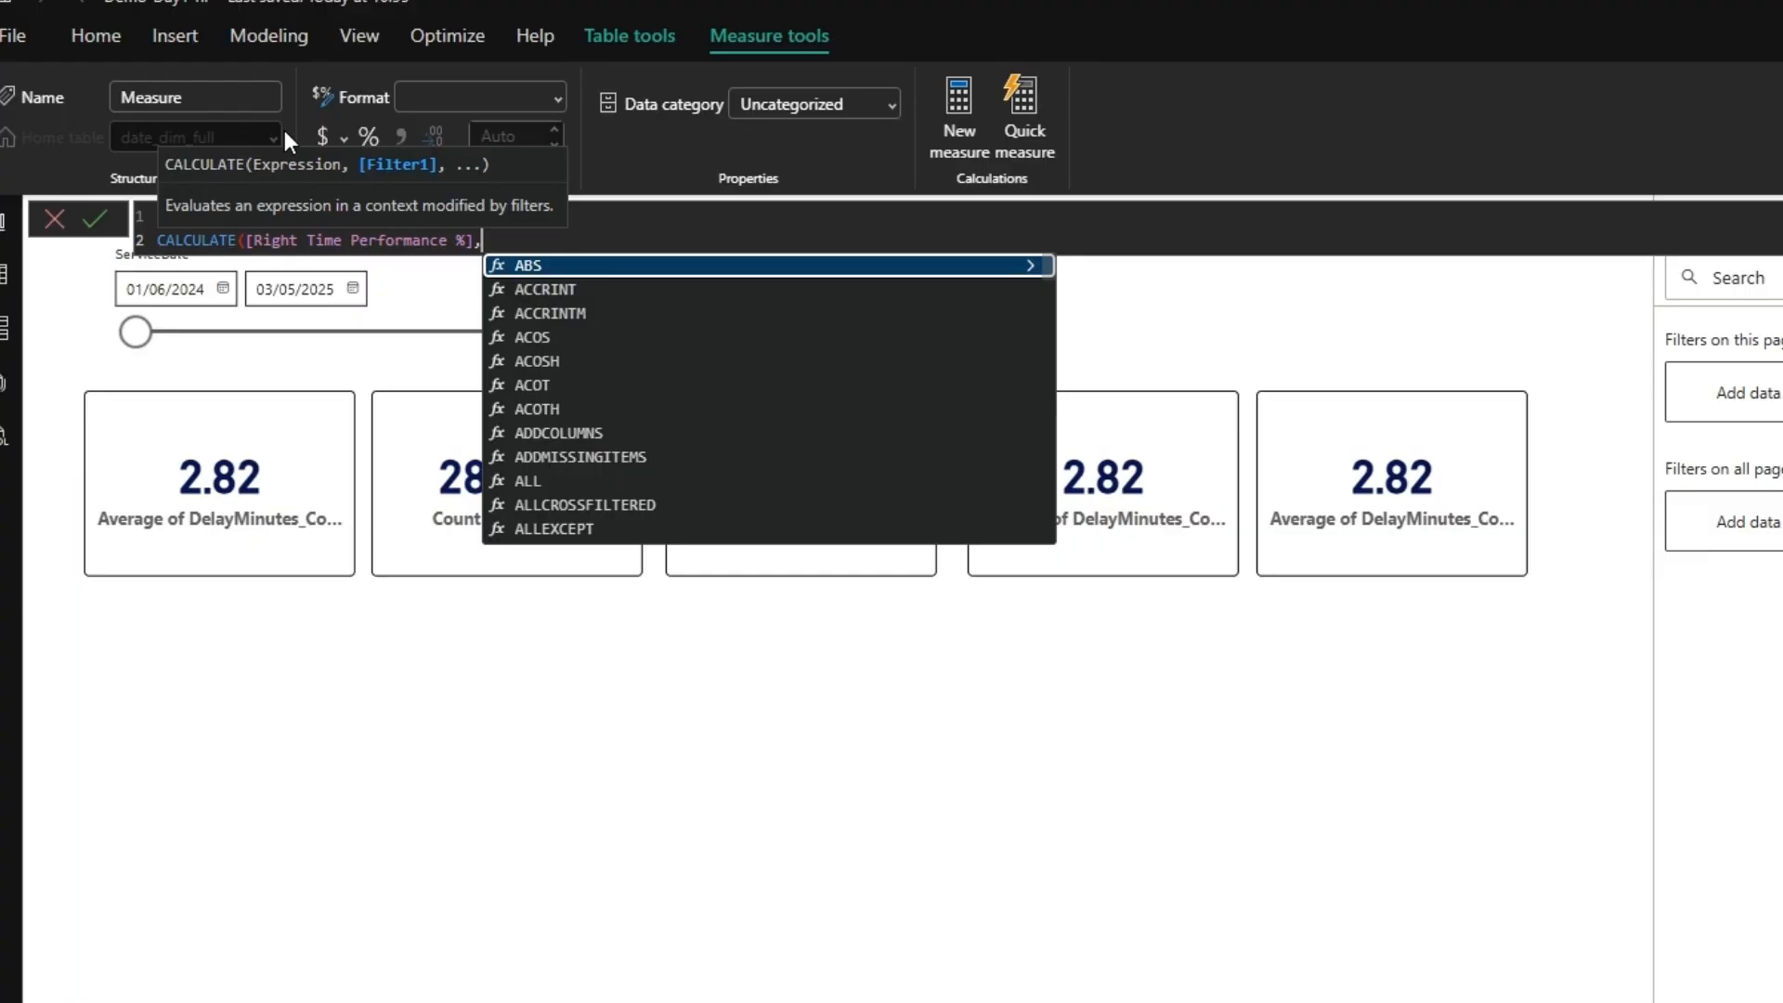
key(shift+Return)
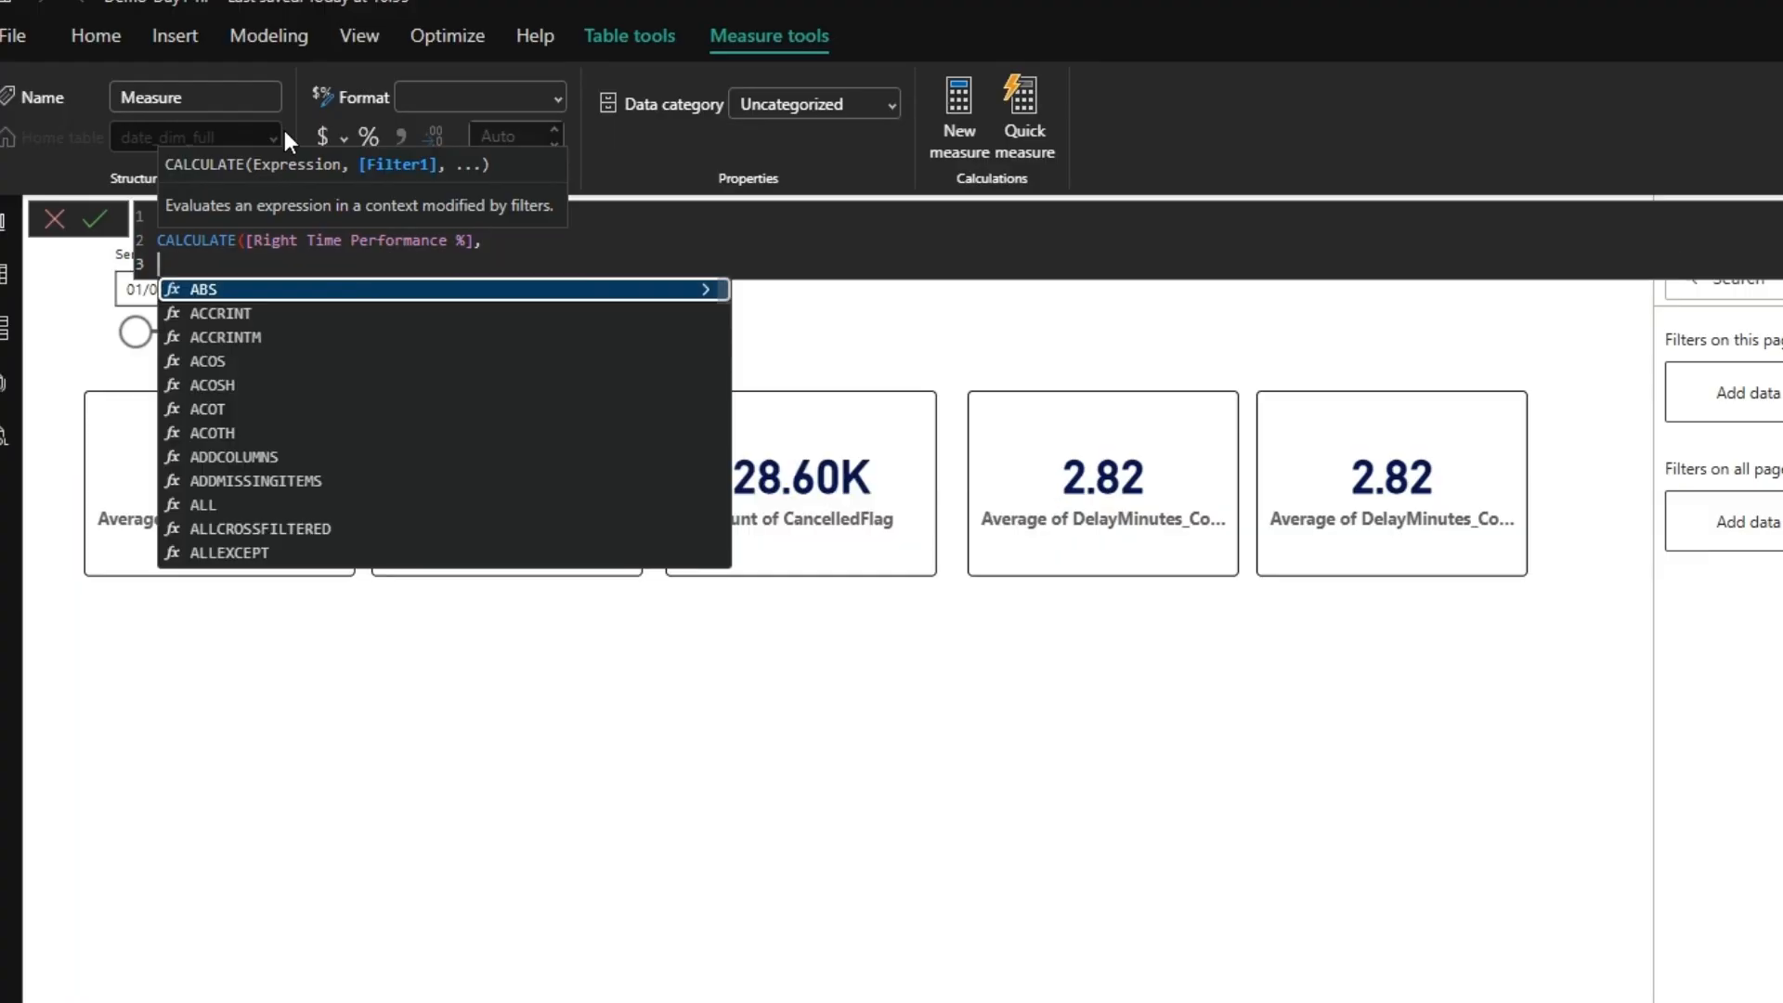
- Add a DATEADD function as the CALCULATE filter, with date_dim_full[Date] as its dates argument
text(date)
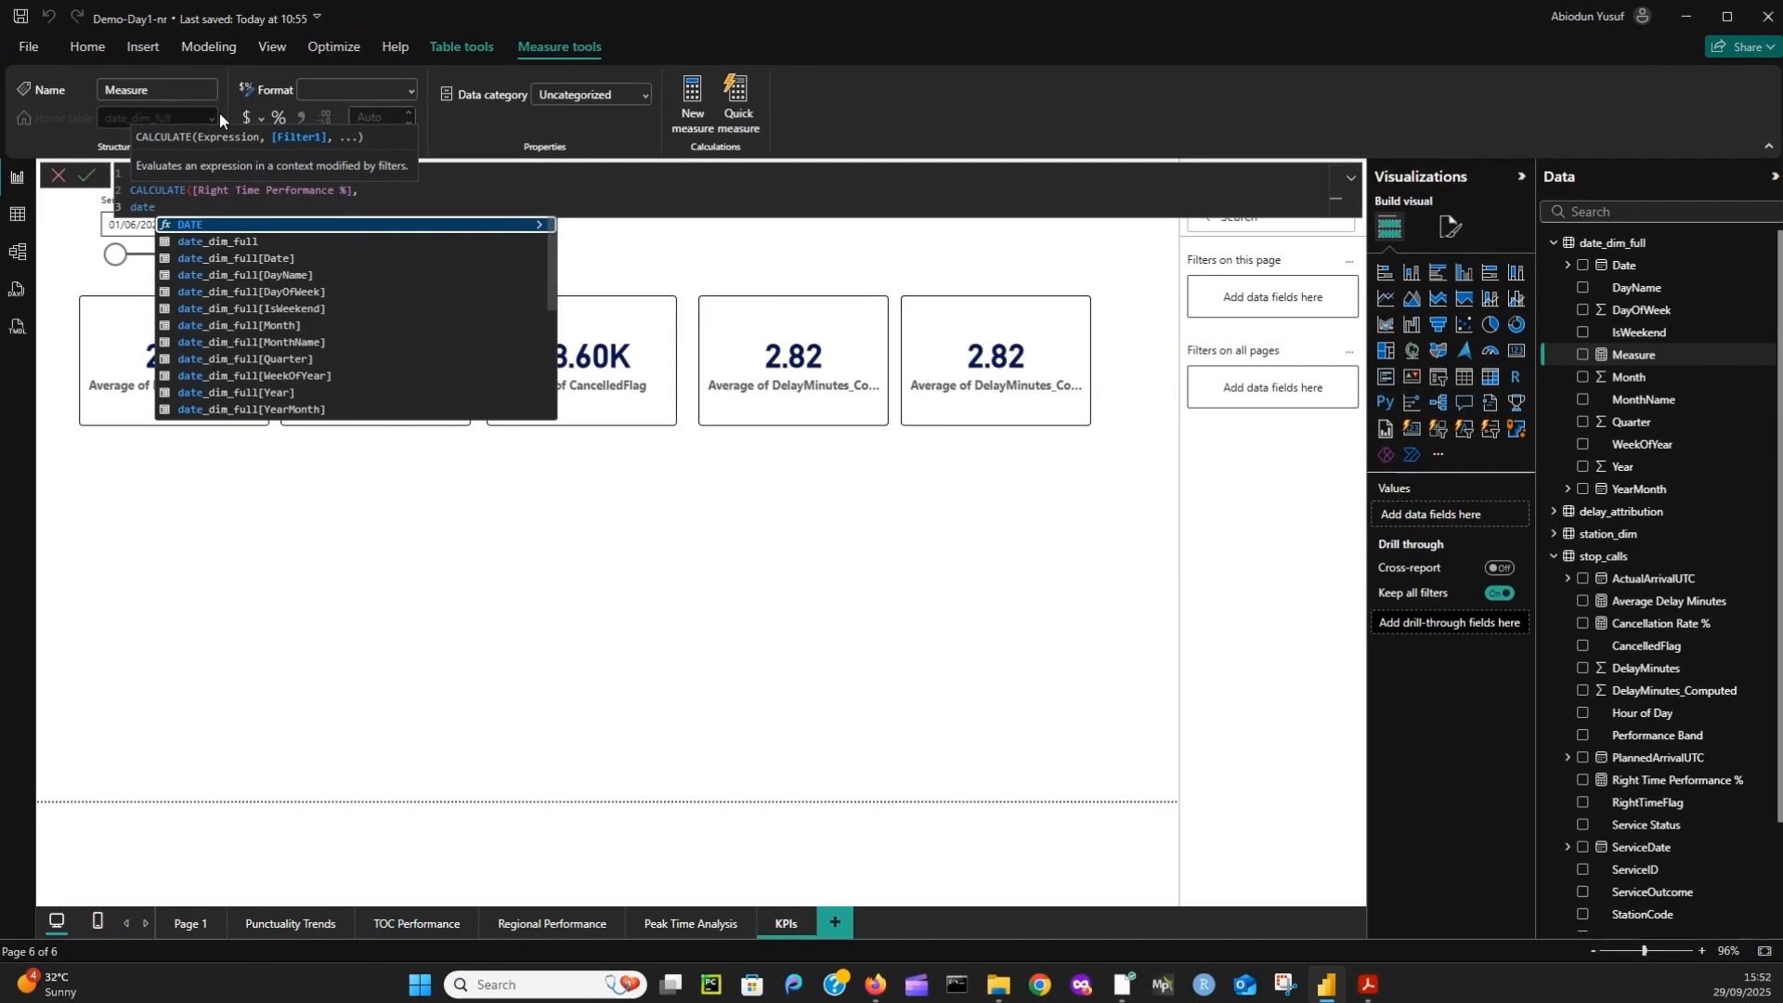
text(ad)
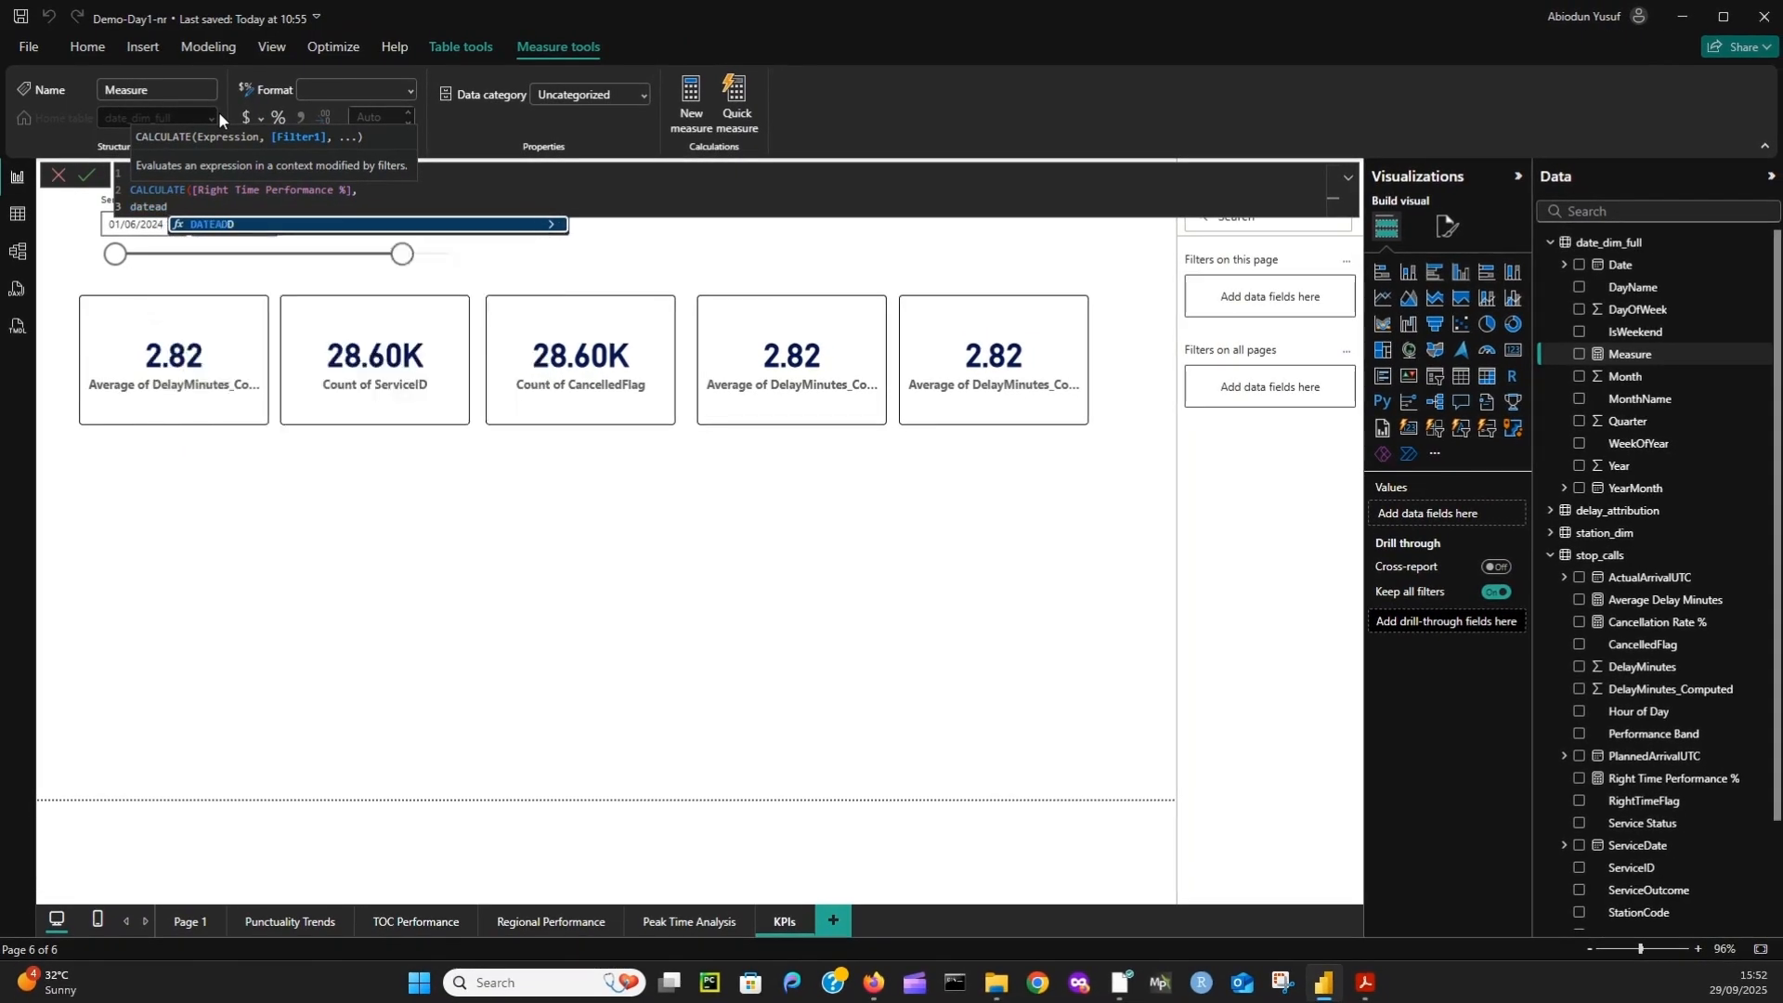
key(Tab)
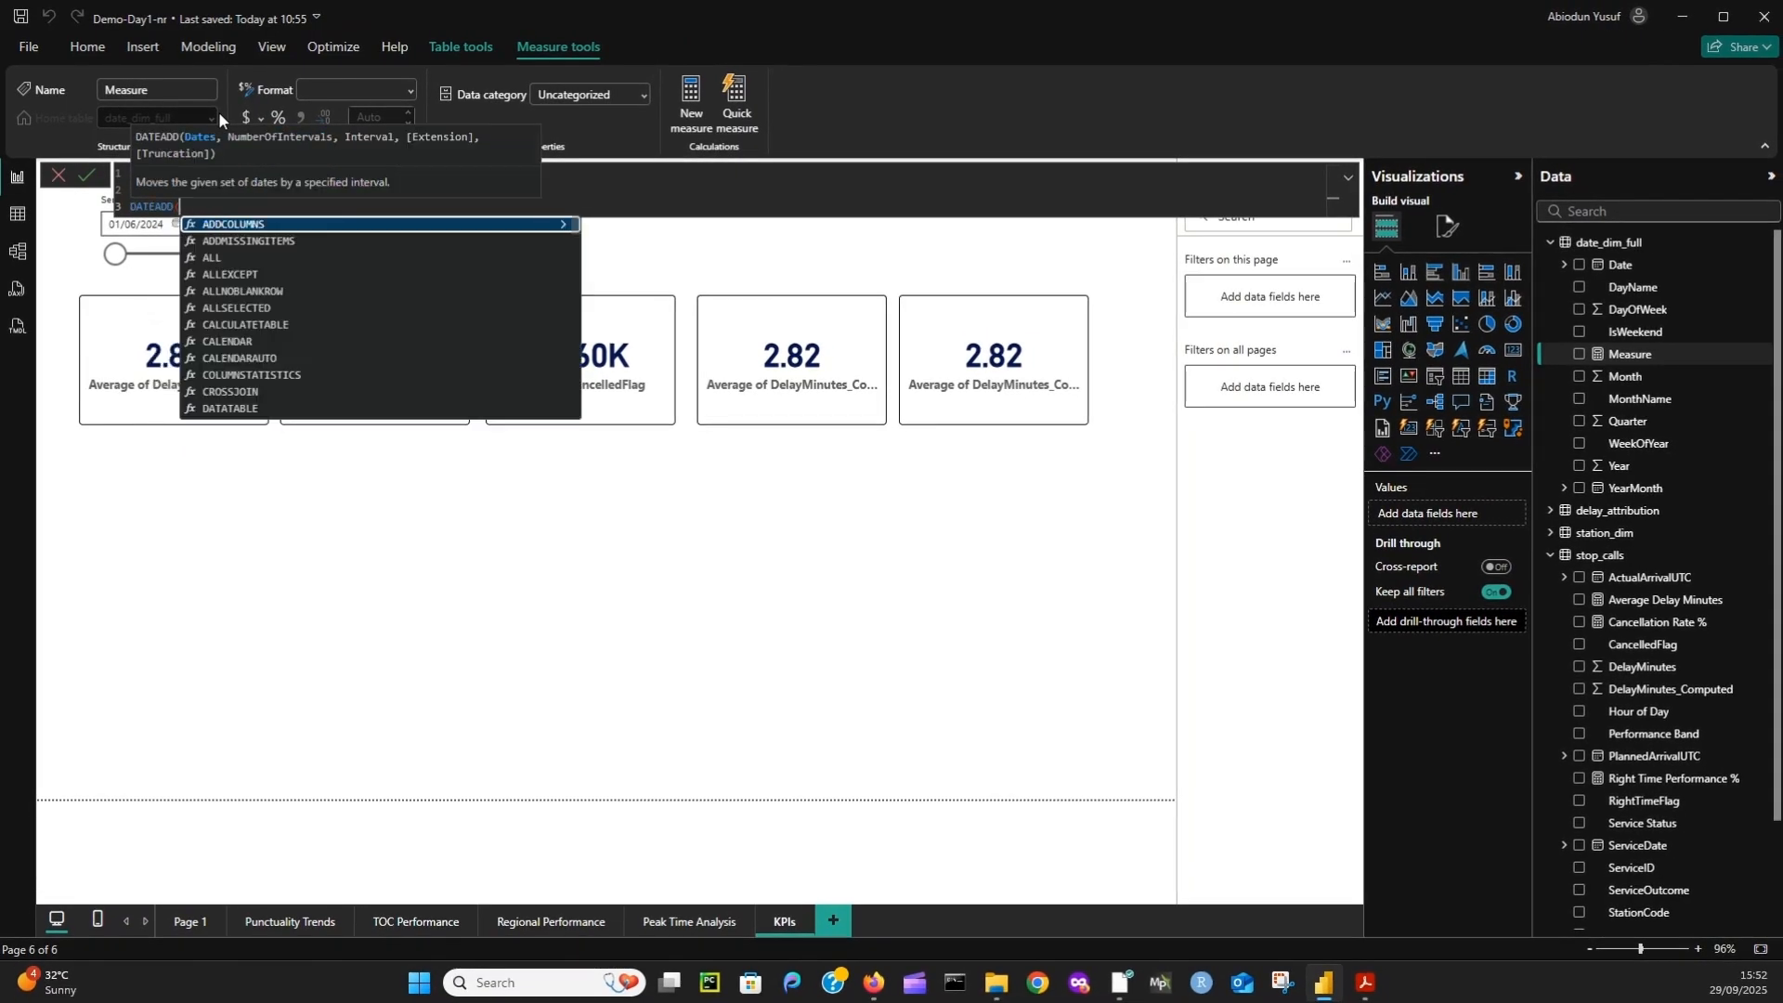
text(date)
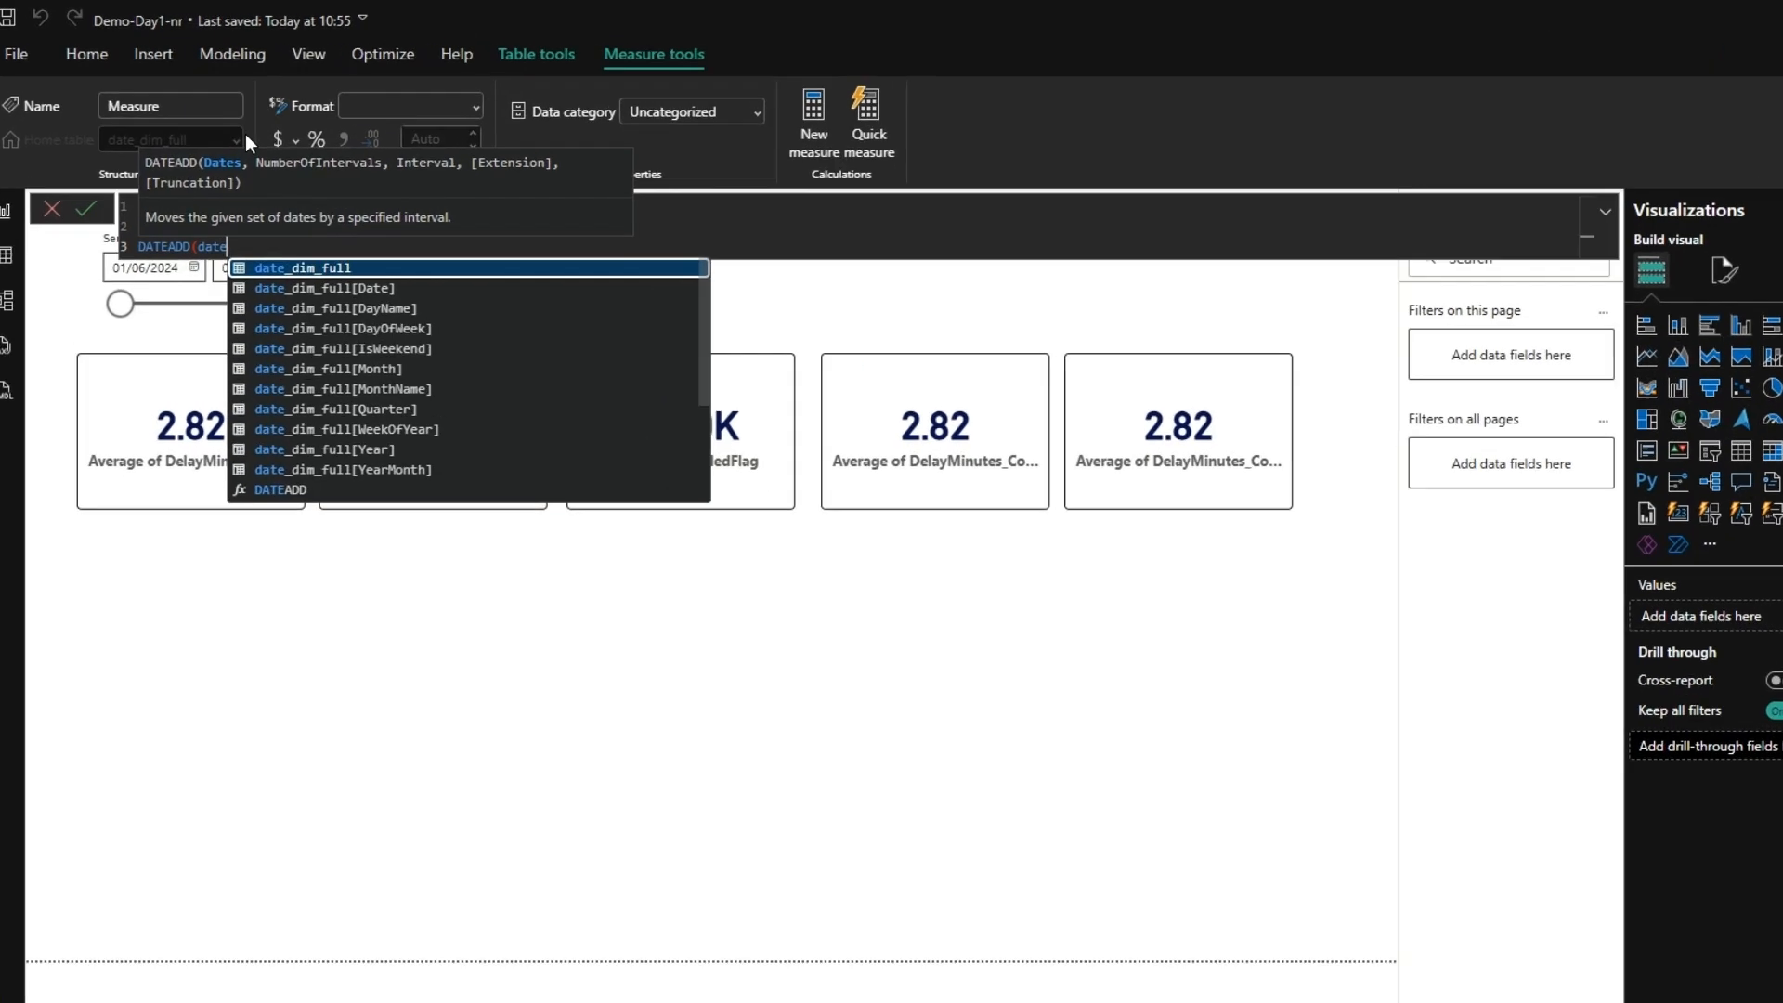
key(Tab)
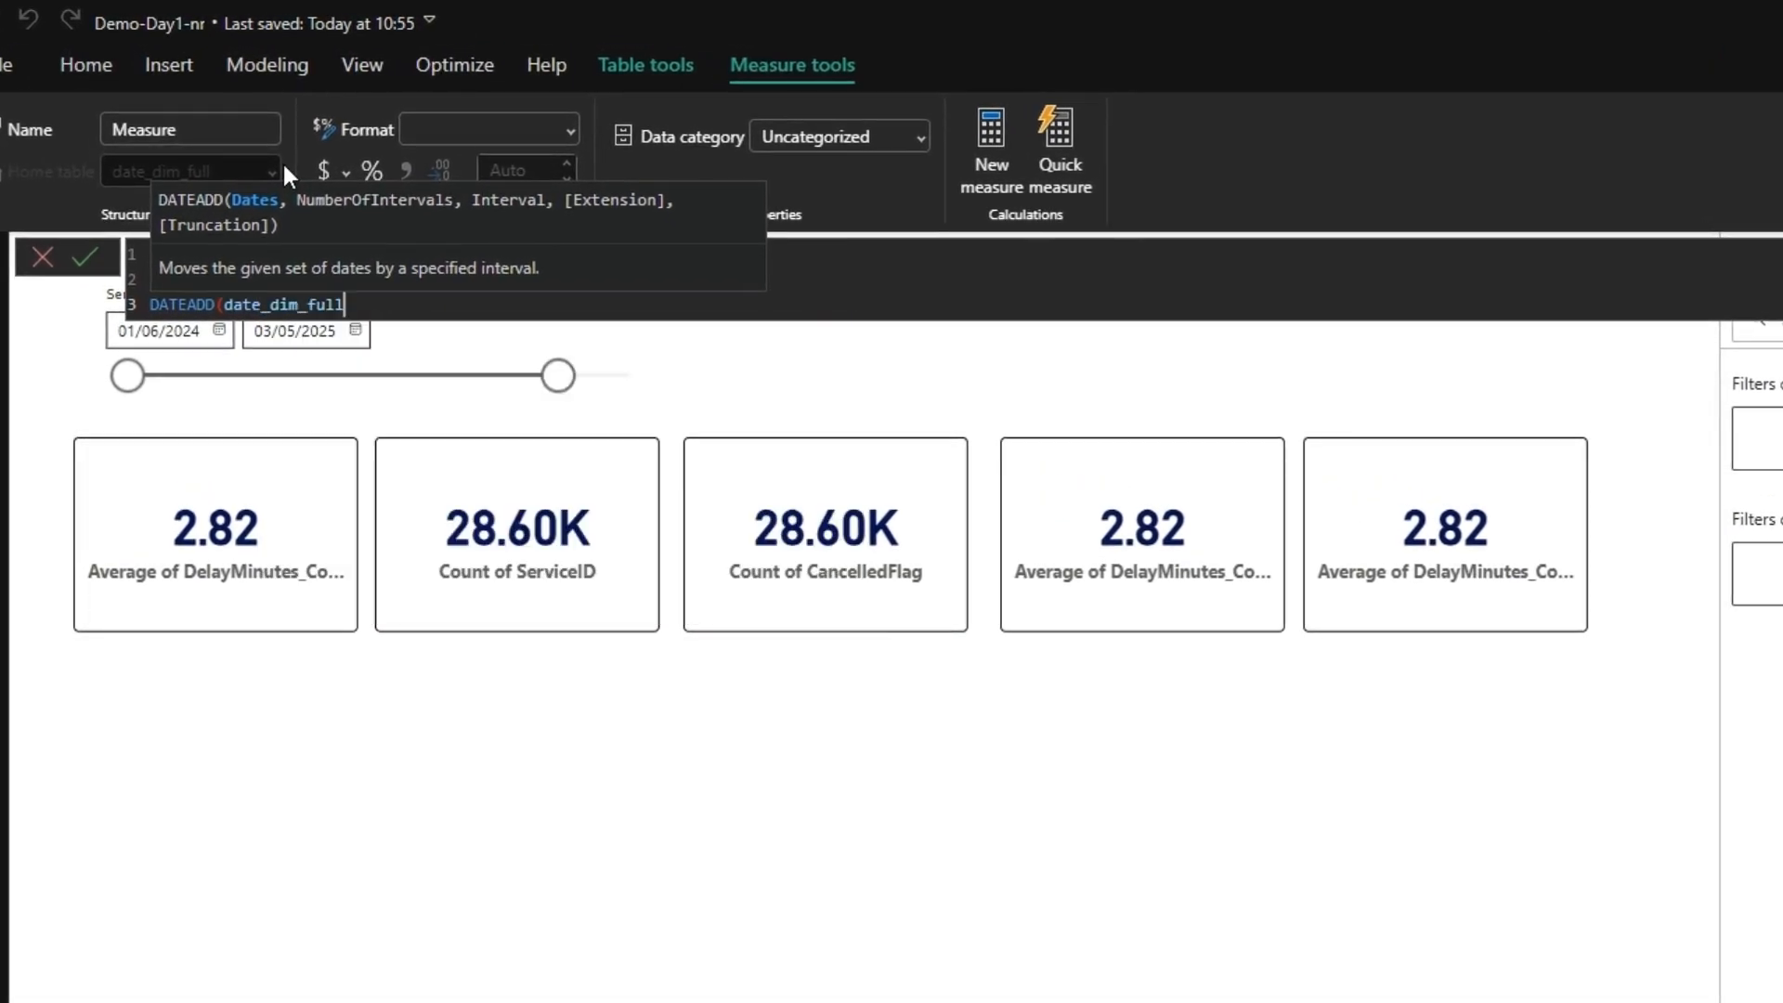
key(BackSpace)
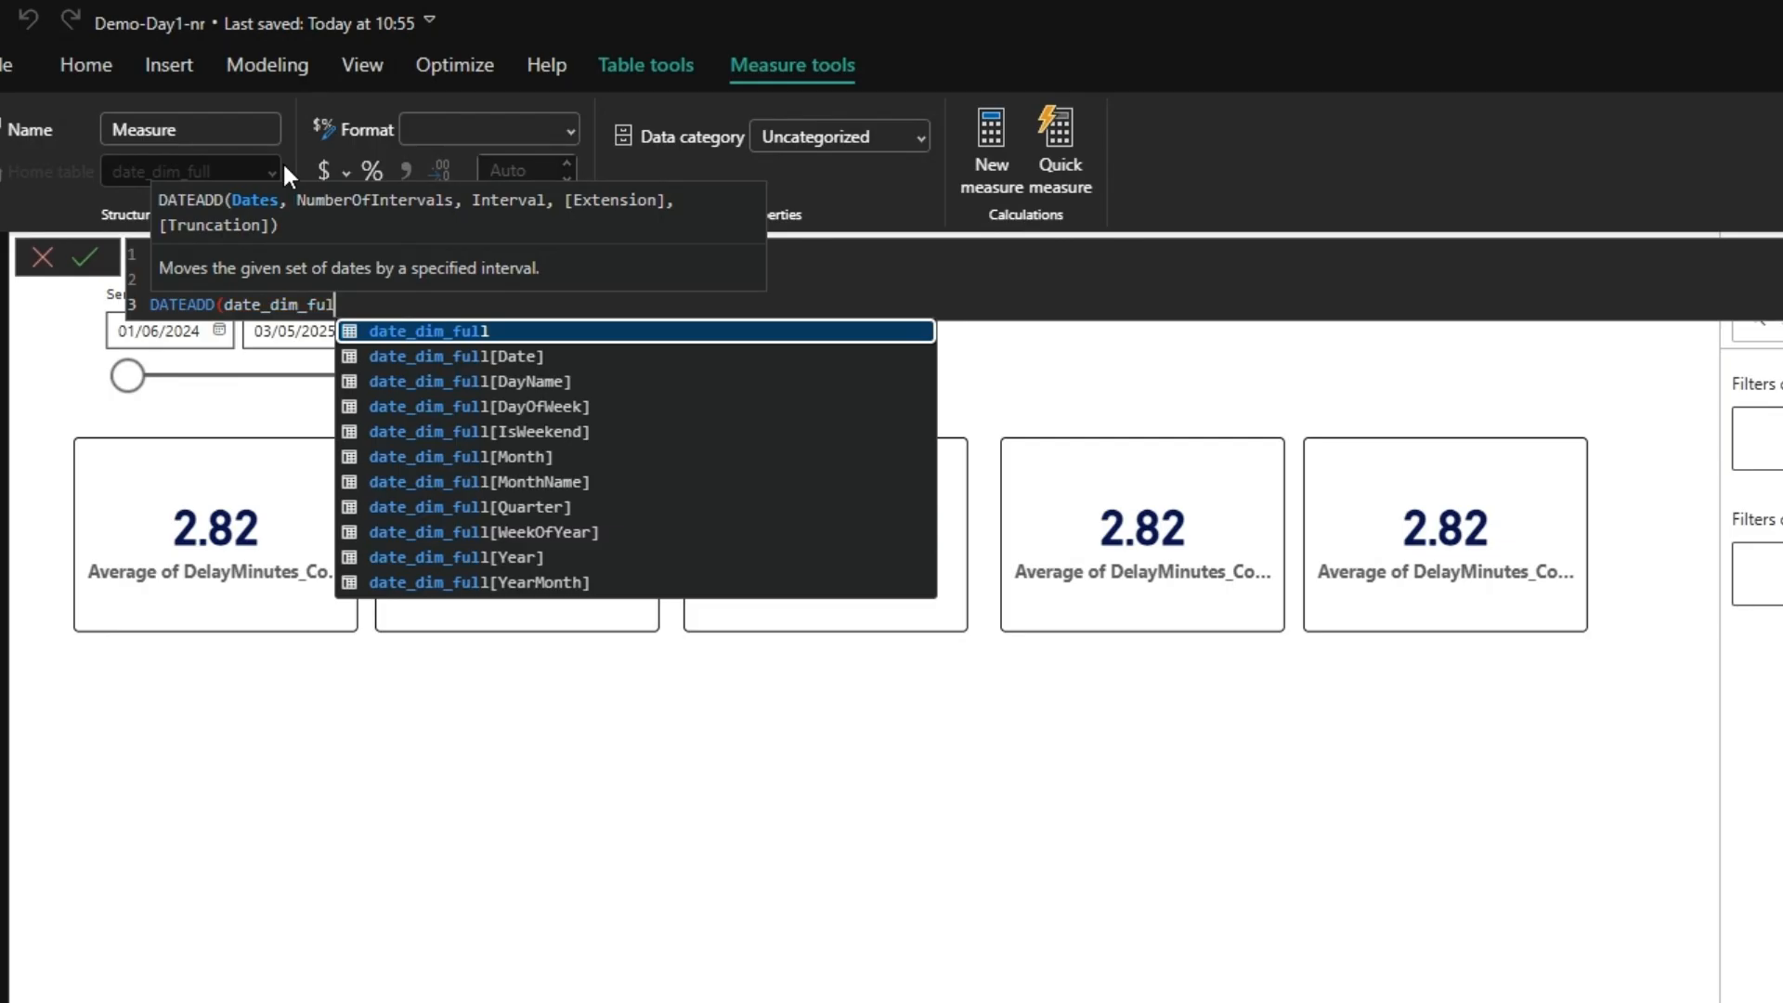
key(Down)
key(Tab)
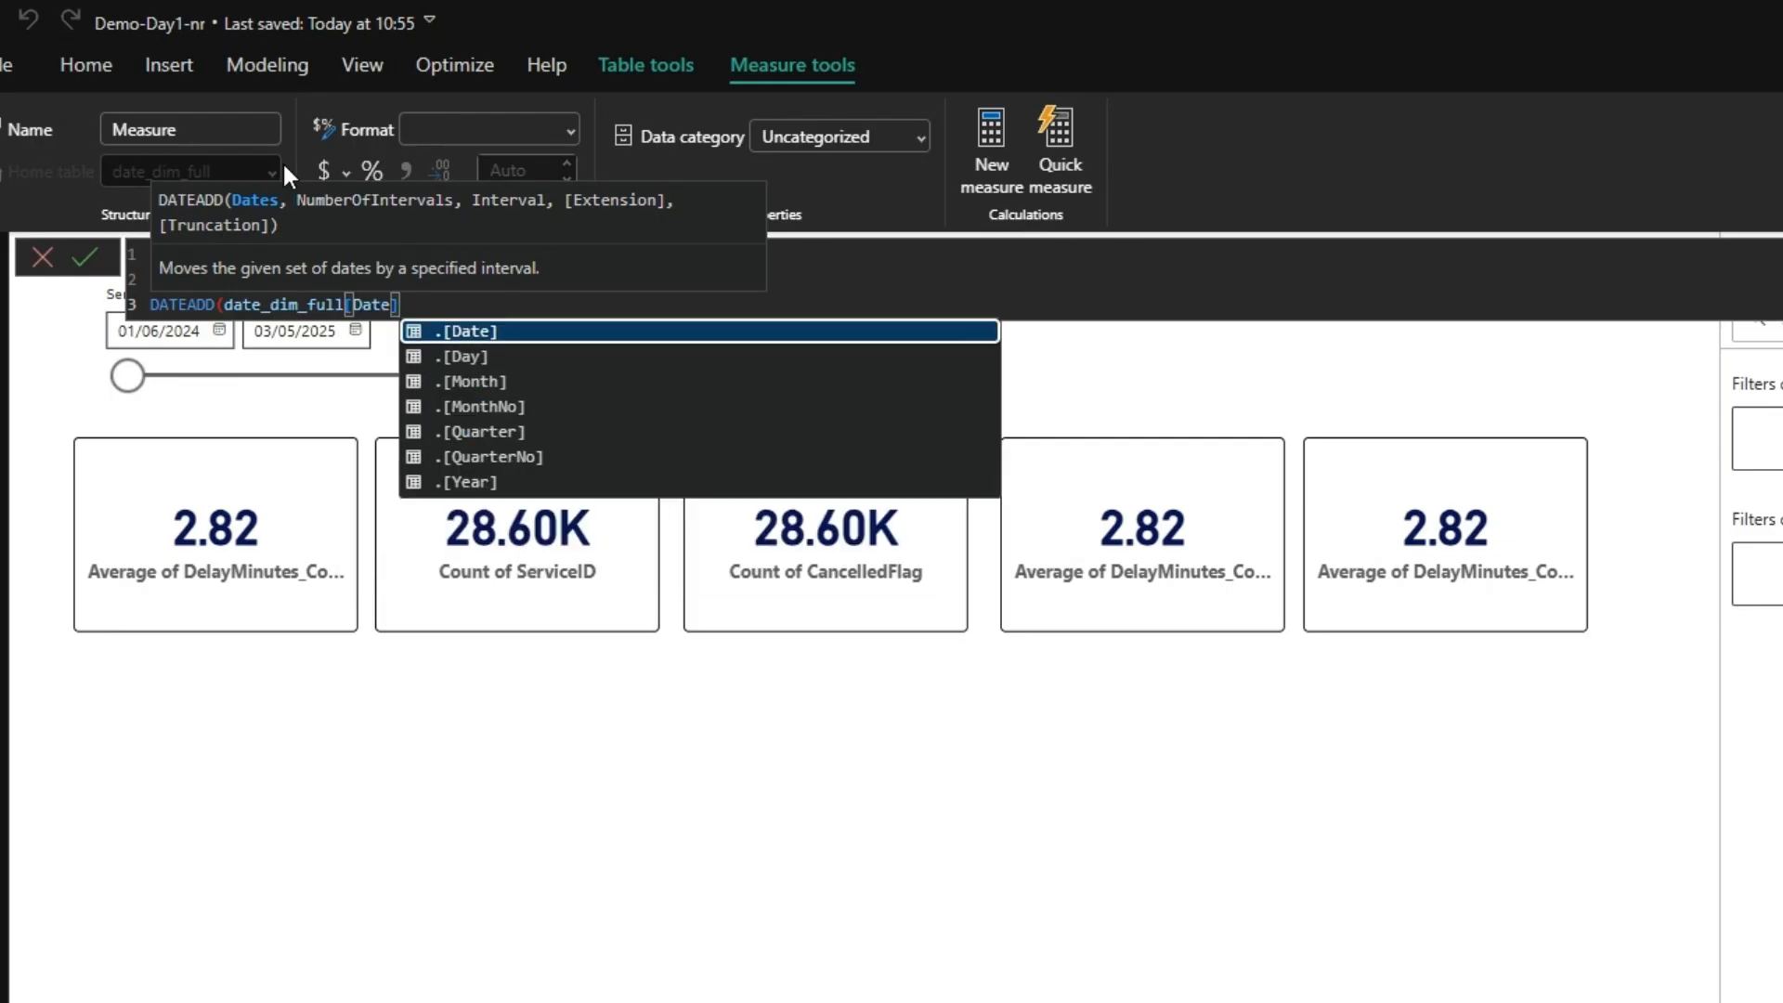
- Set the DATEADD interval to -1 DAY, close both functions and commit the Yesterday Right Time % measure
text(, -1)
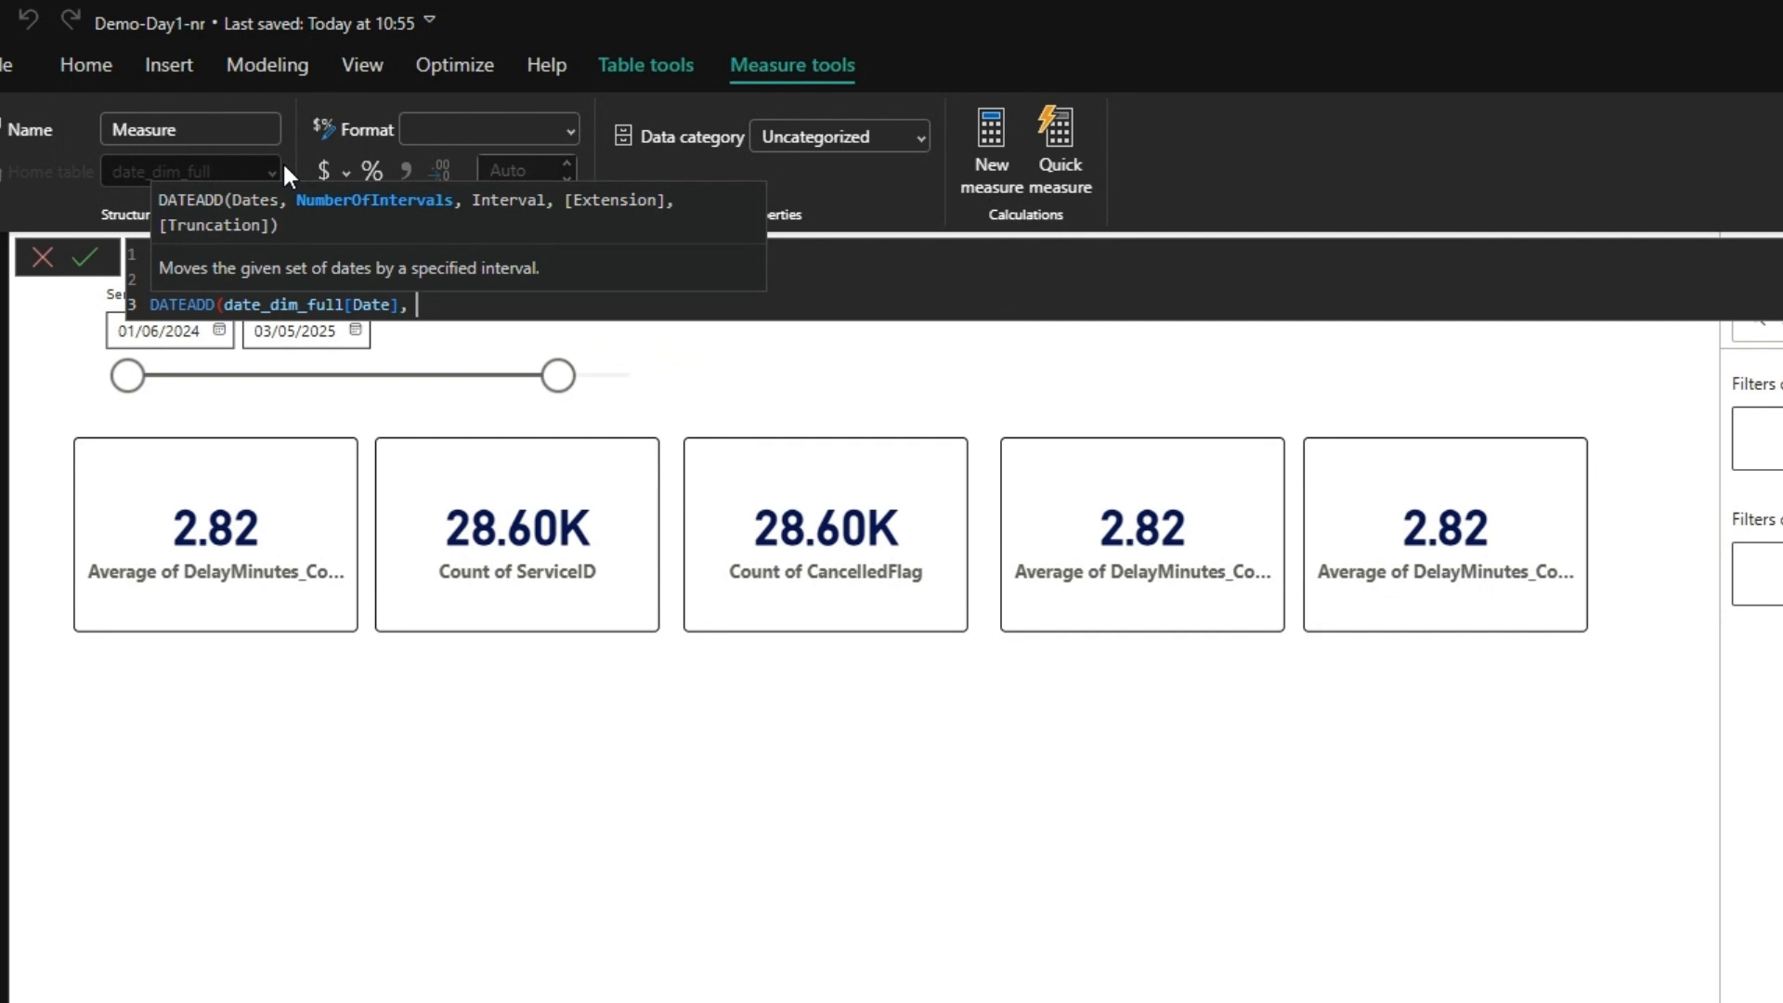
text(, Da)
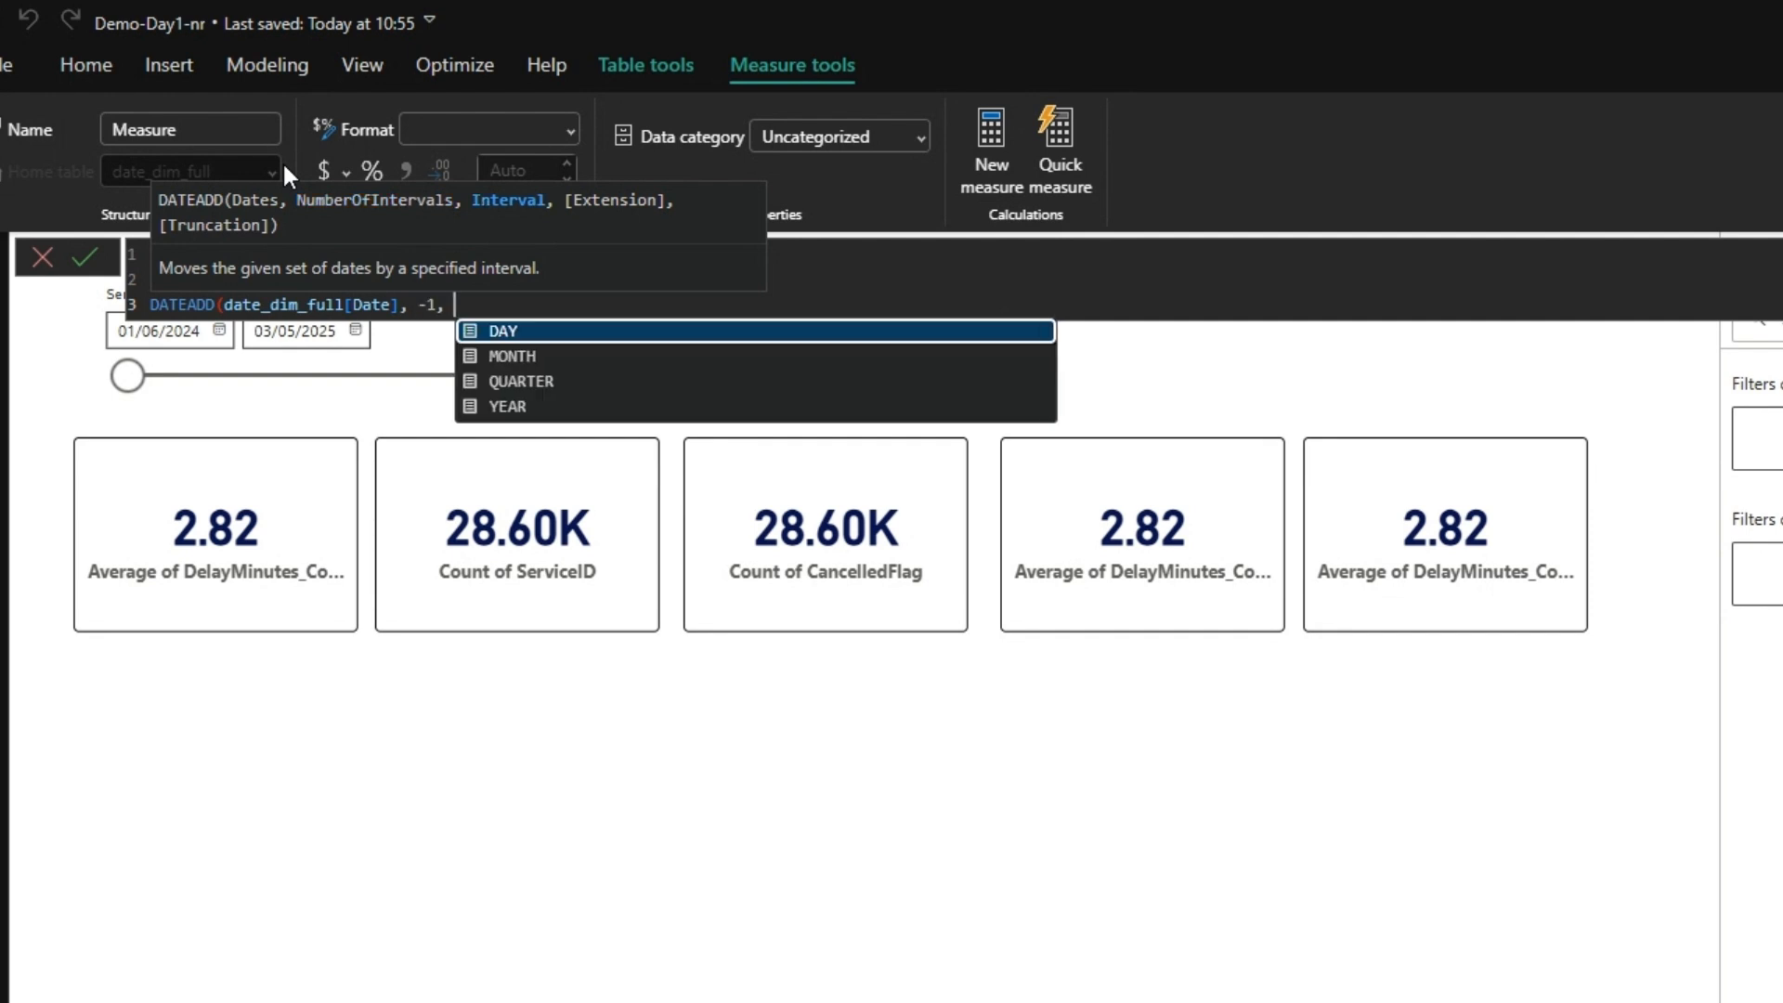
key(Down)
key(Tab)
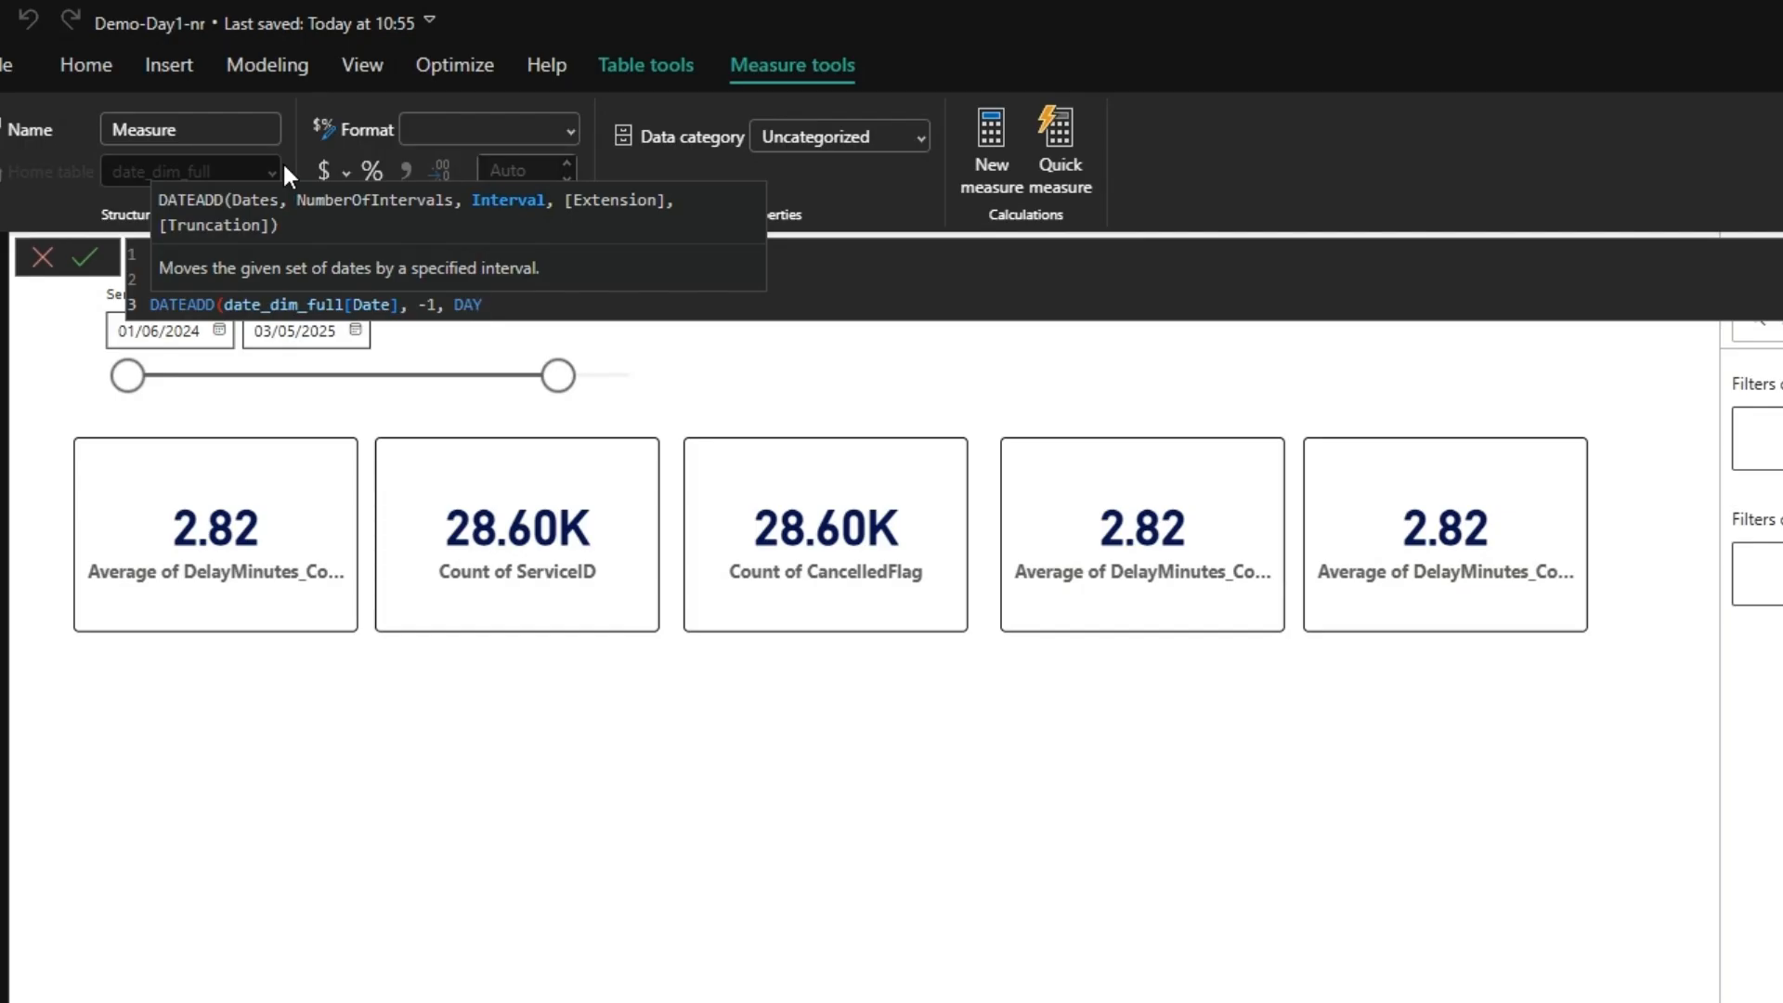
text()))
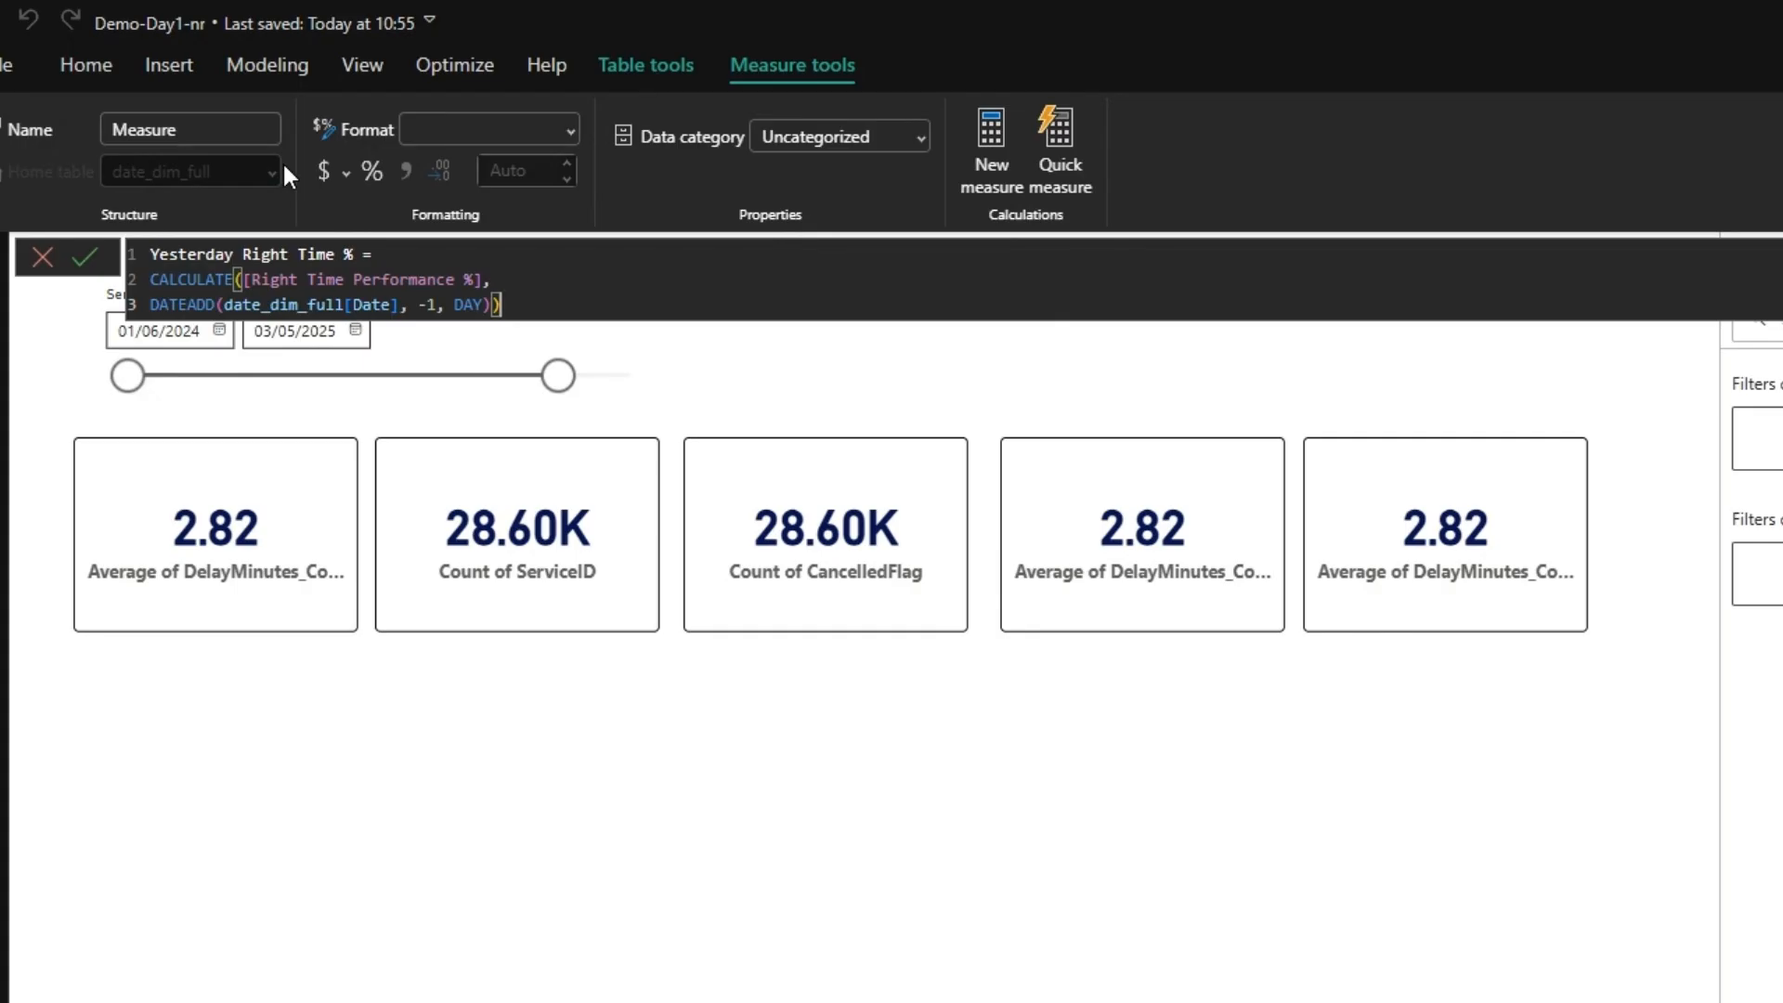
key(Return)
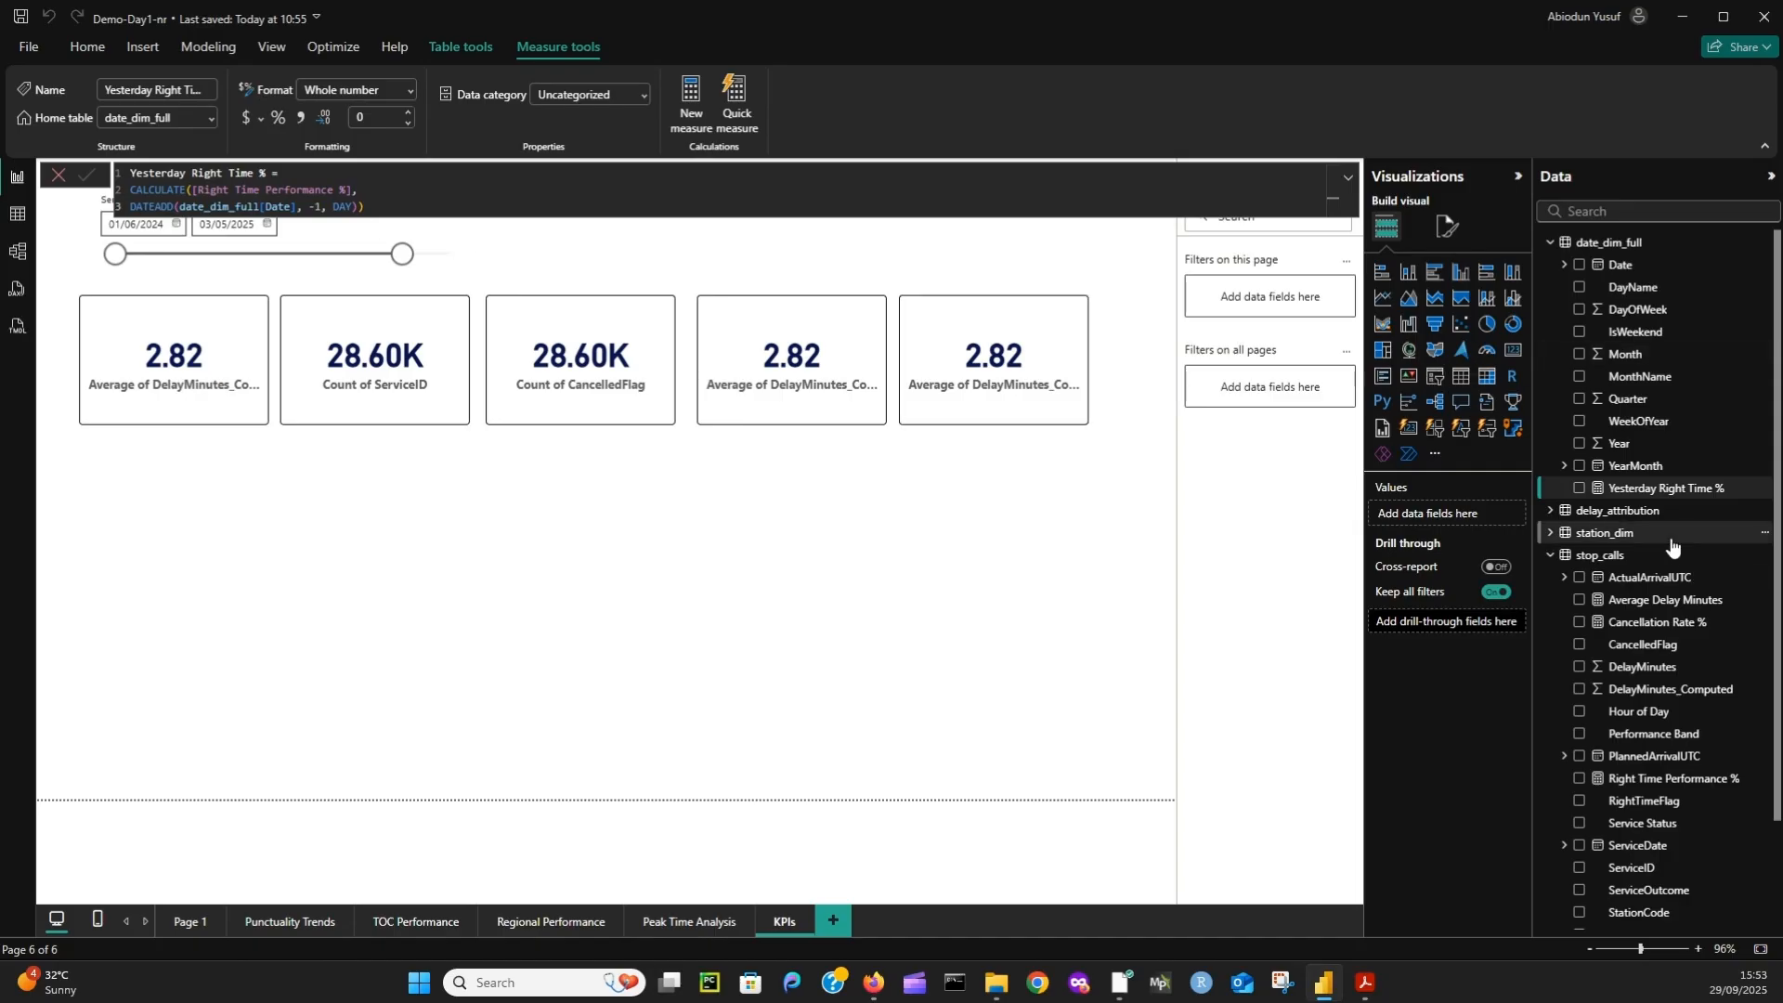
- Create a new measure in the stop_calls table named Weekly Performance Trend, with a new line for its formula
click(1613, 555)
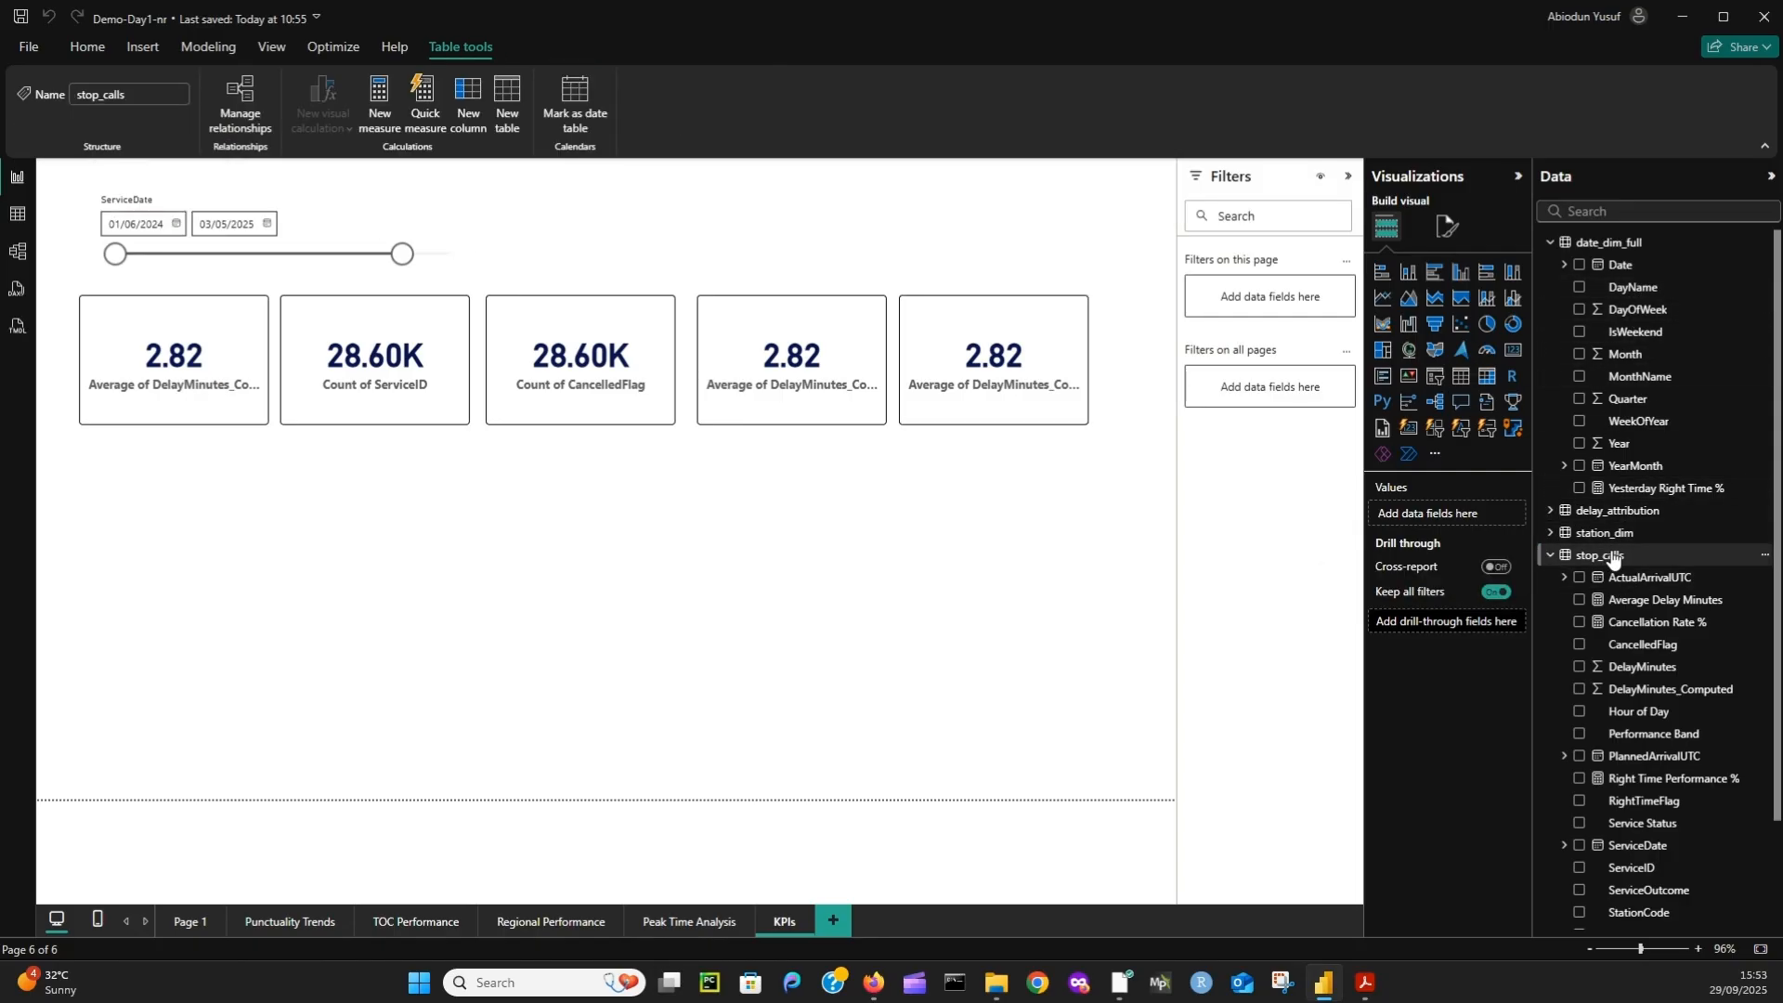
right_click(1612, 557)
click(1653, 587)
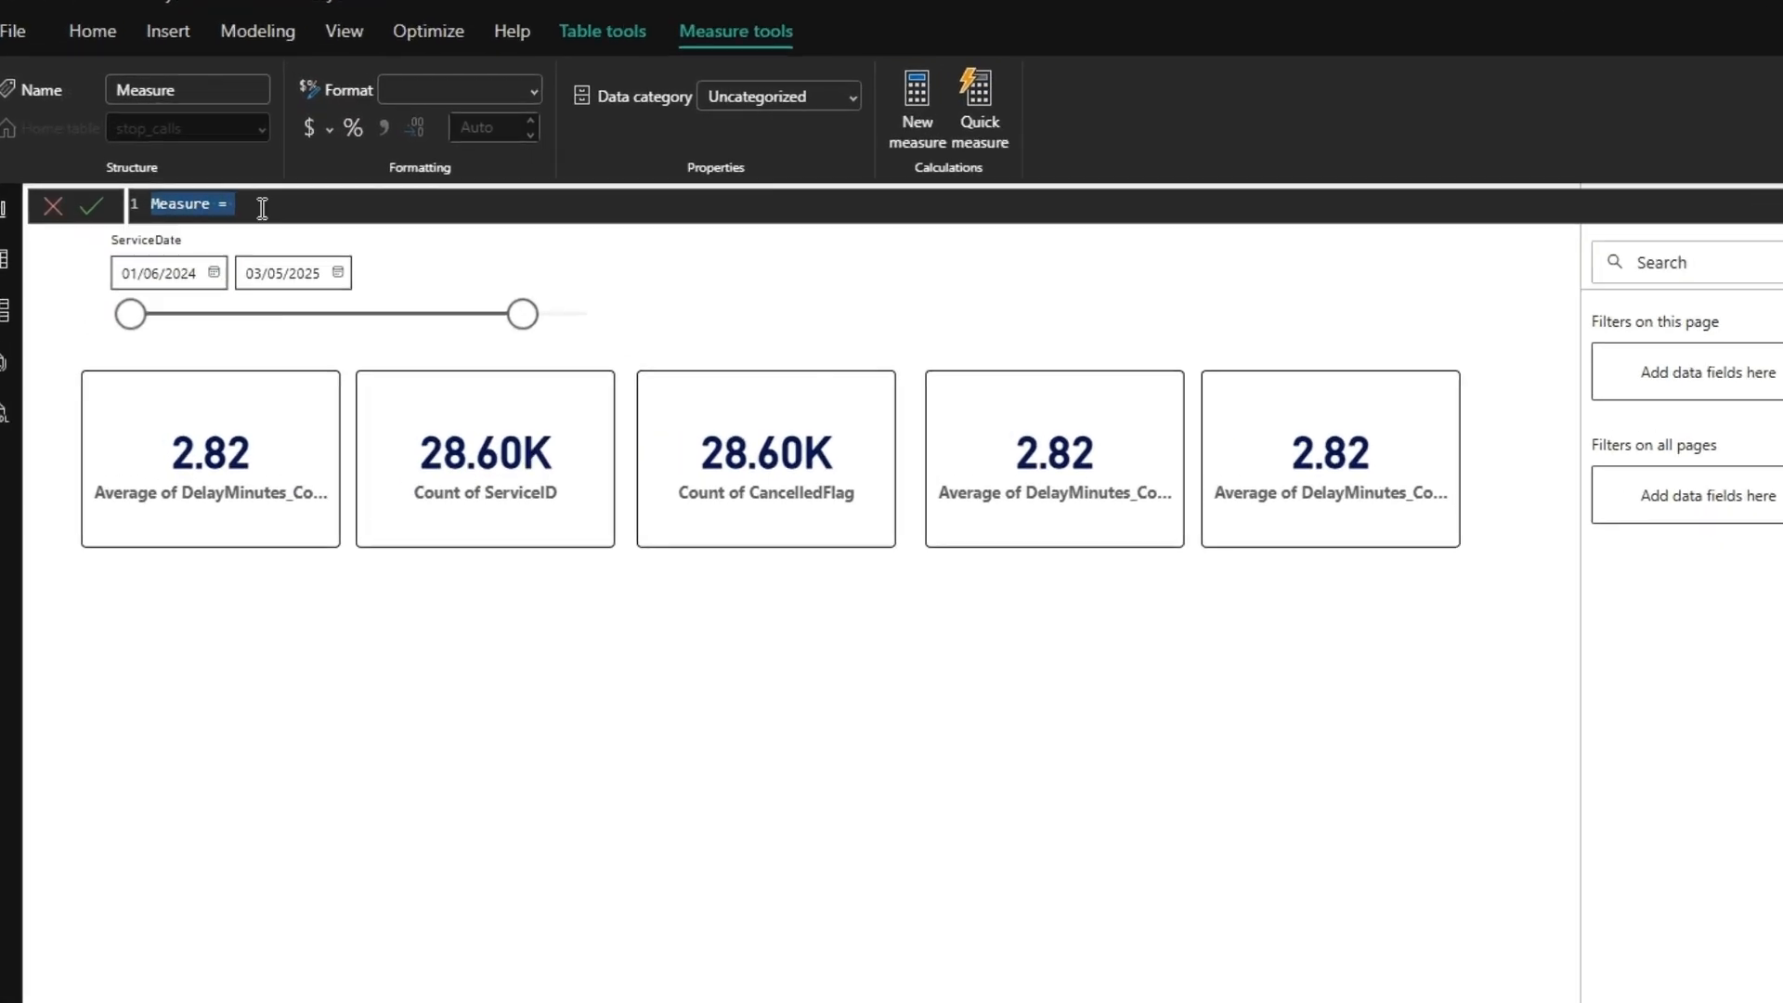
text(Weekly)
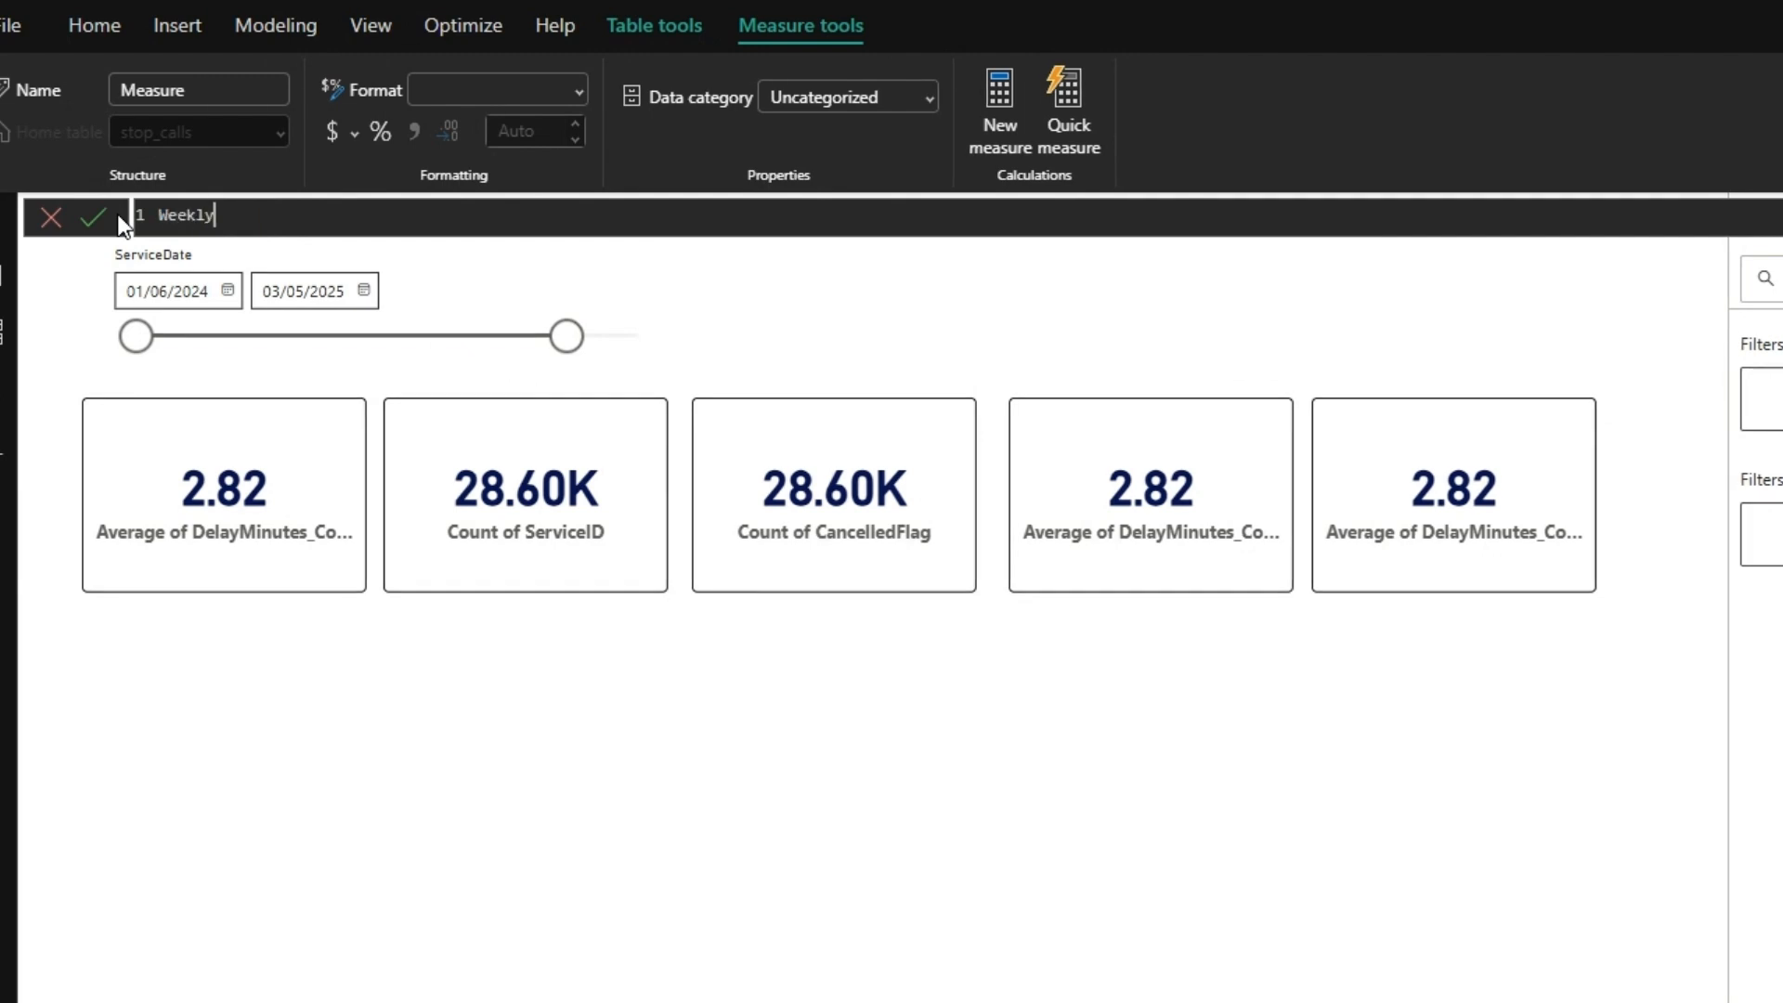
text( Performance Trend )
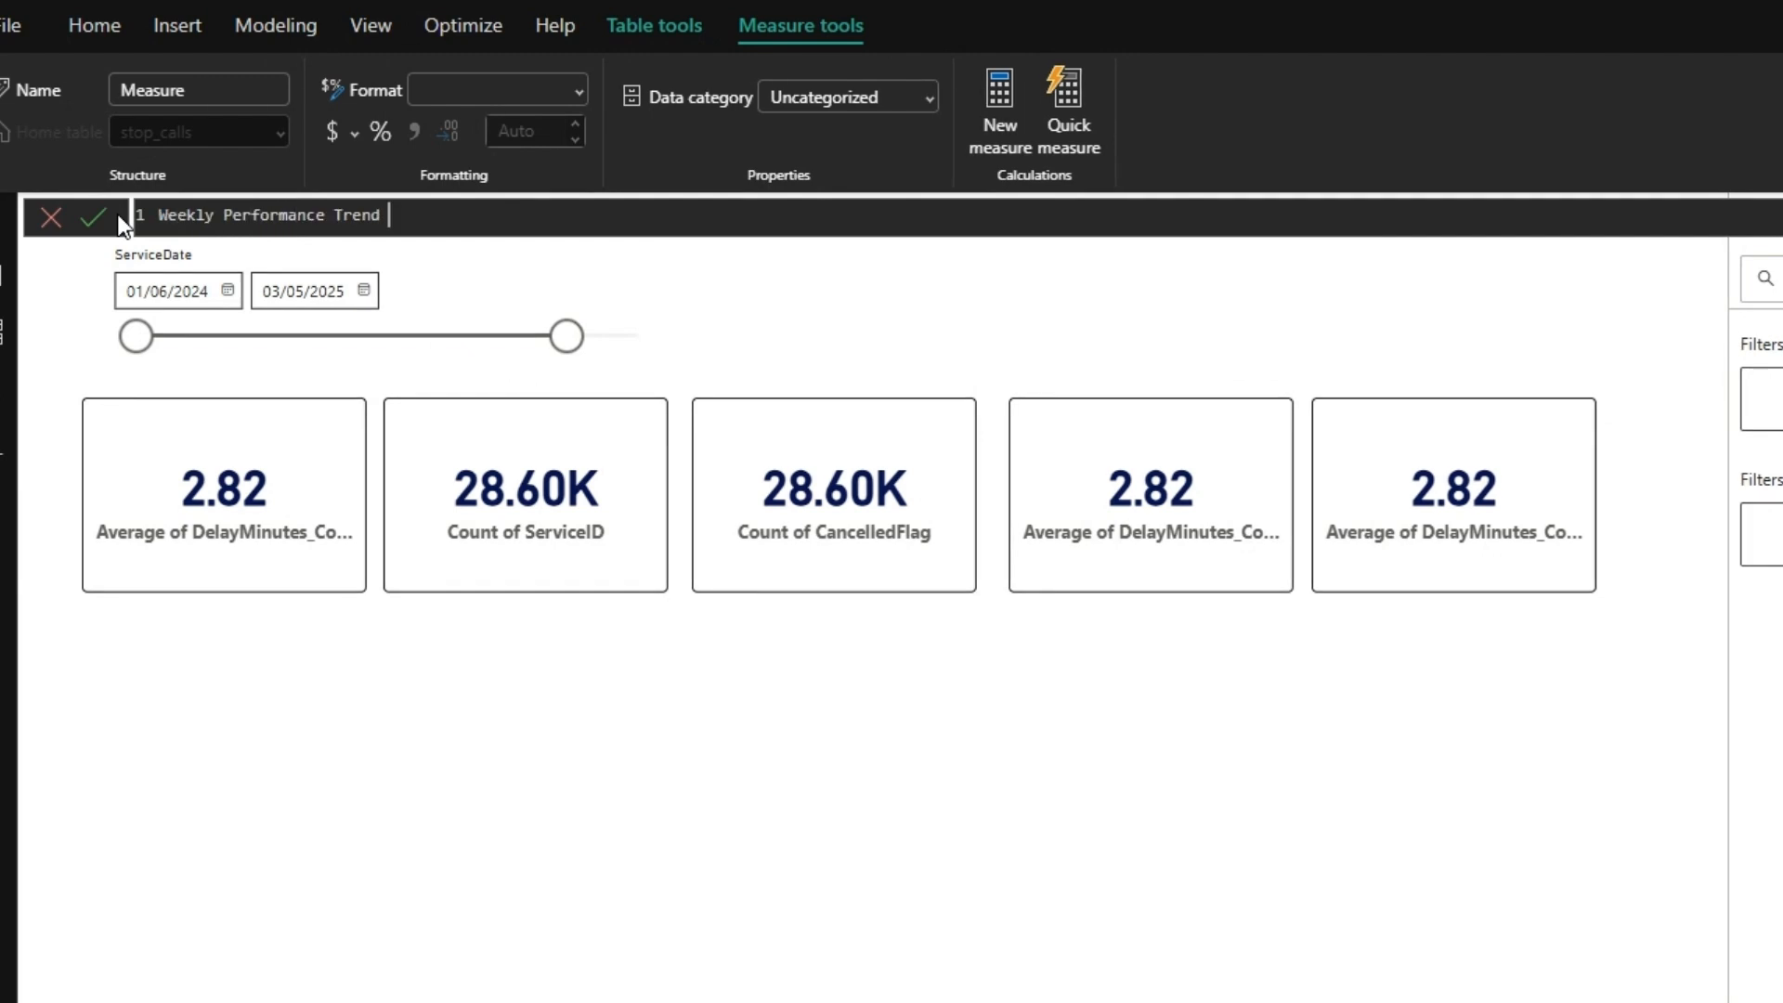
text(=)
key(shift+Return)
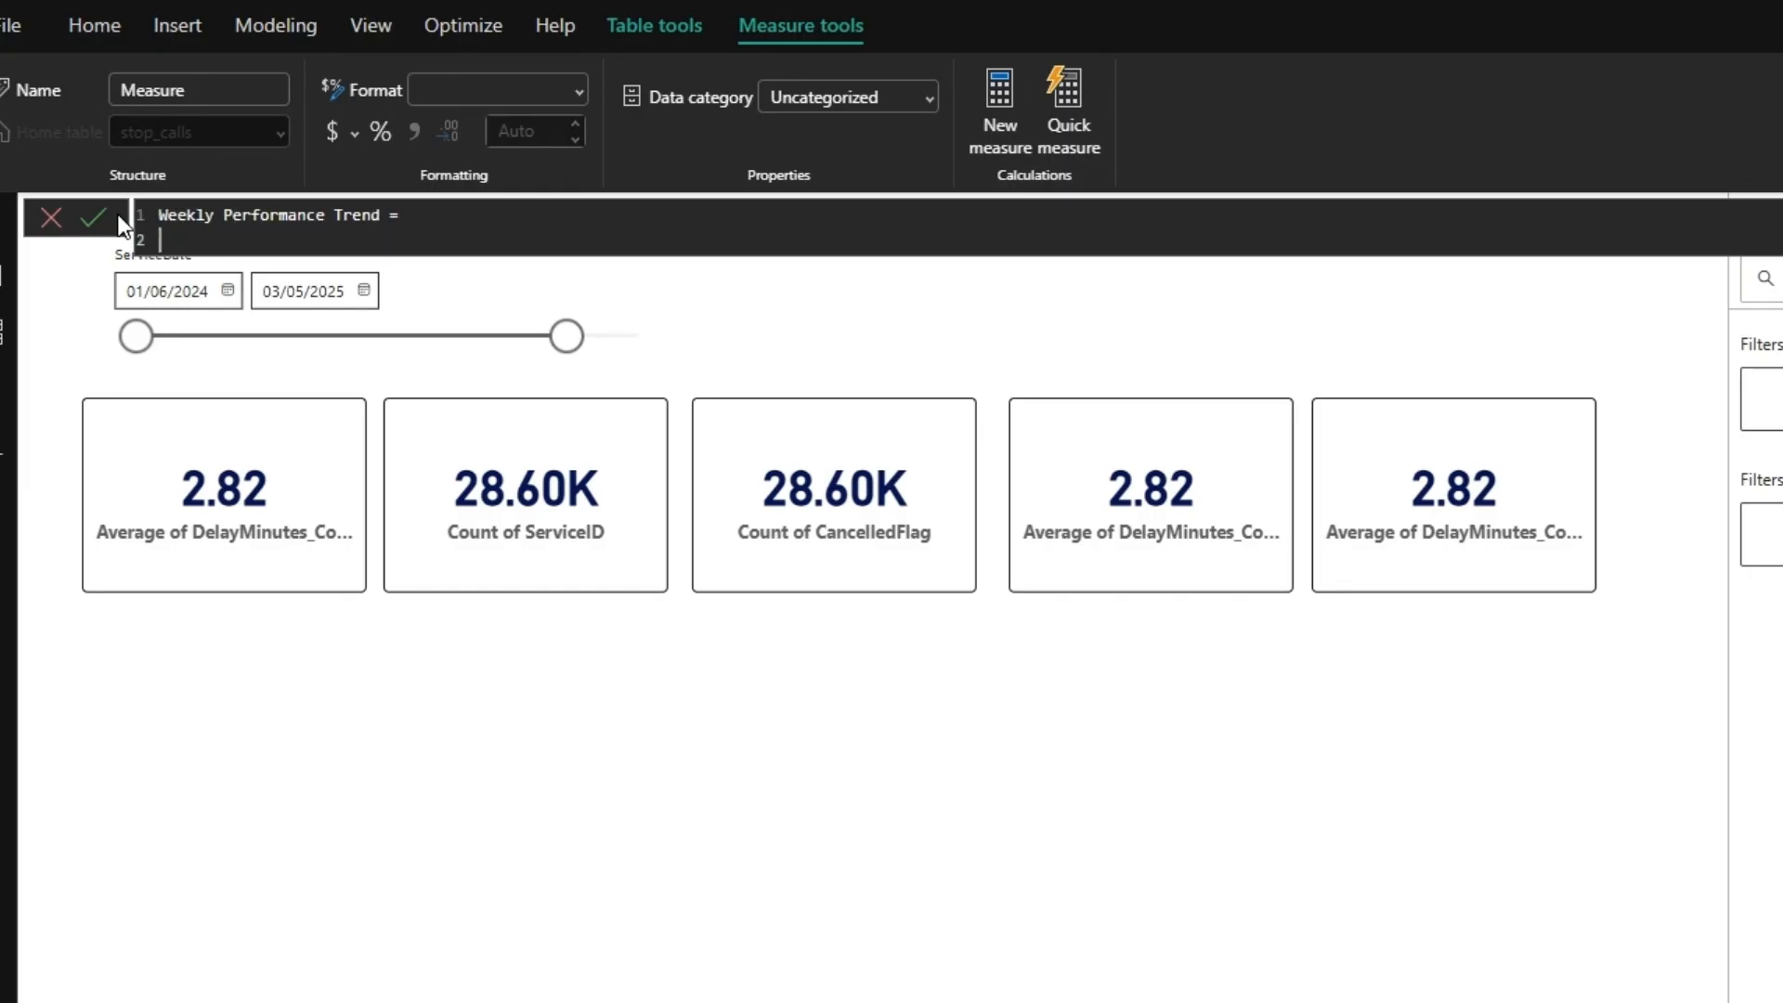
- Start the Weekly Performance Trend formula with a CALCULATE function that takes [Right Time Performance %] as its expression
text(calcul)
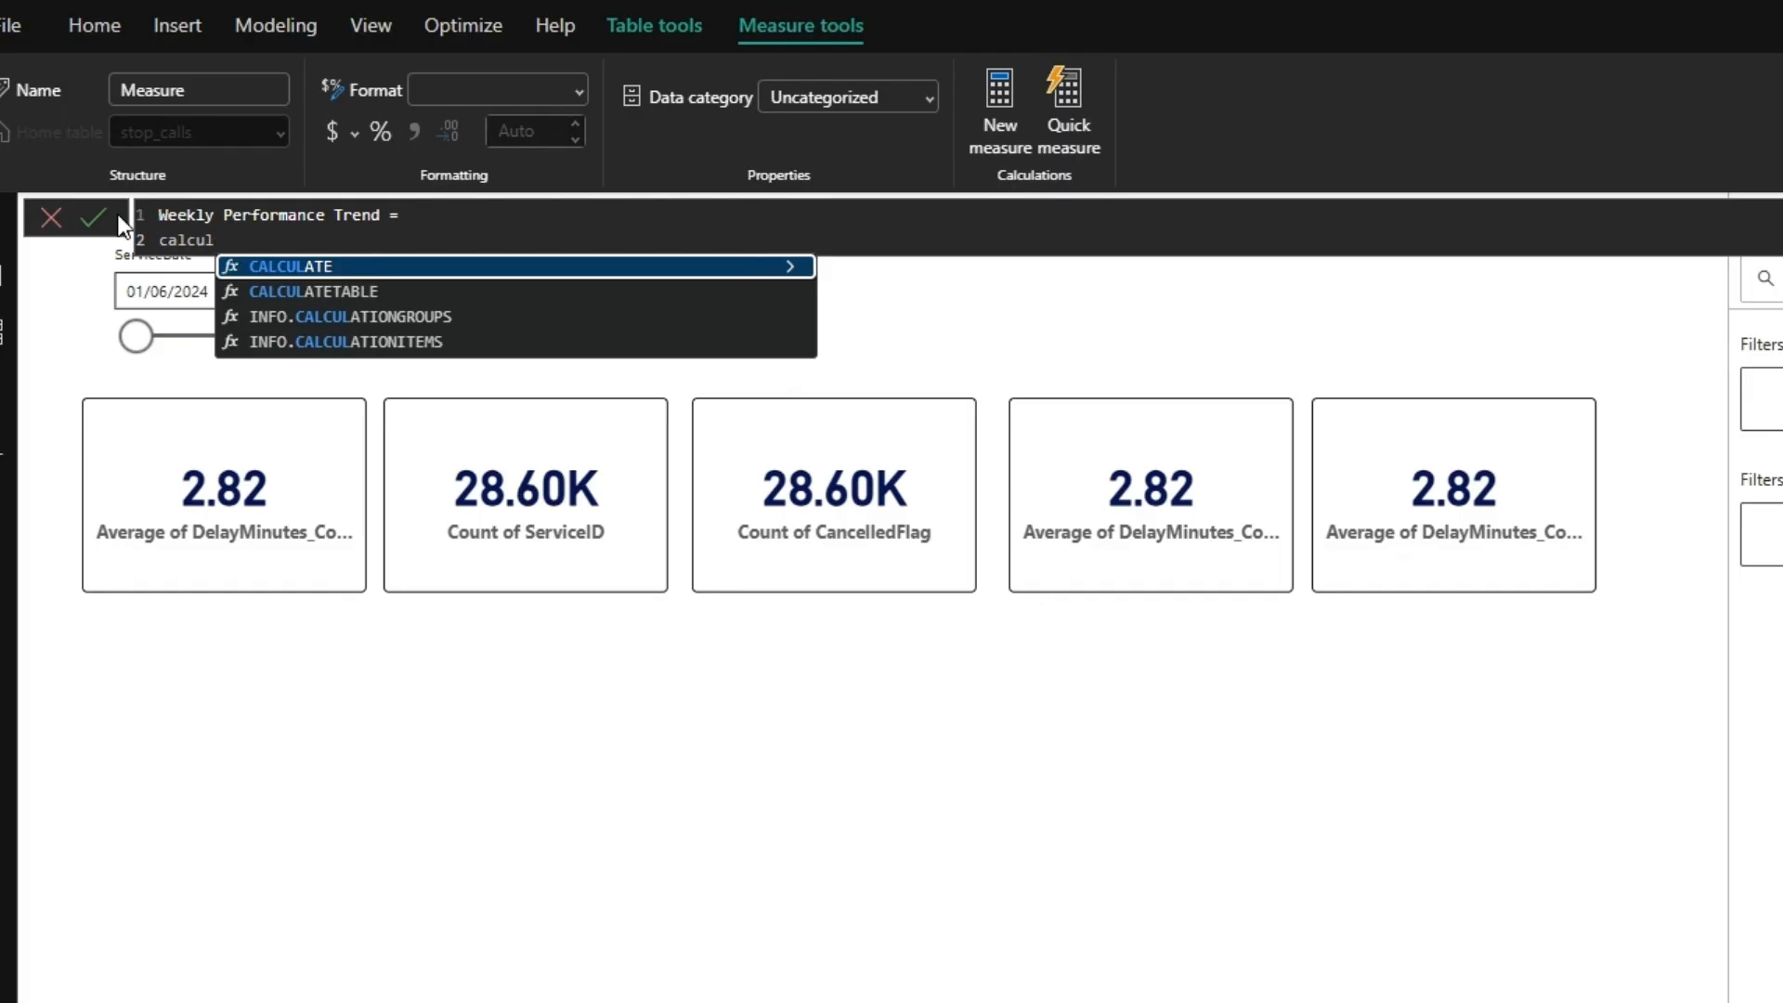
key(Tab)
text(right)
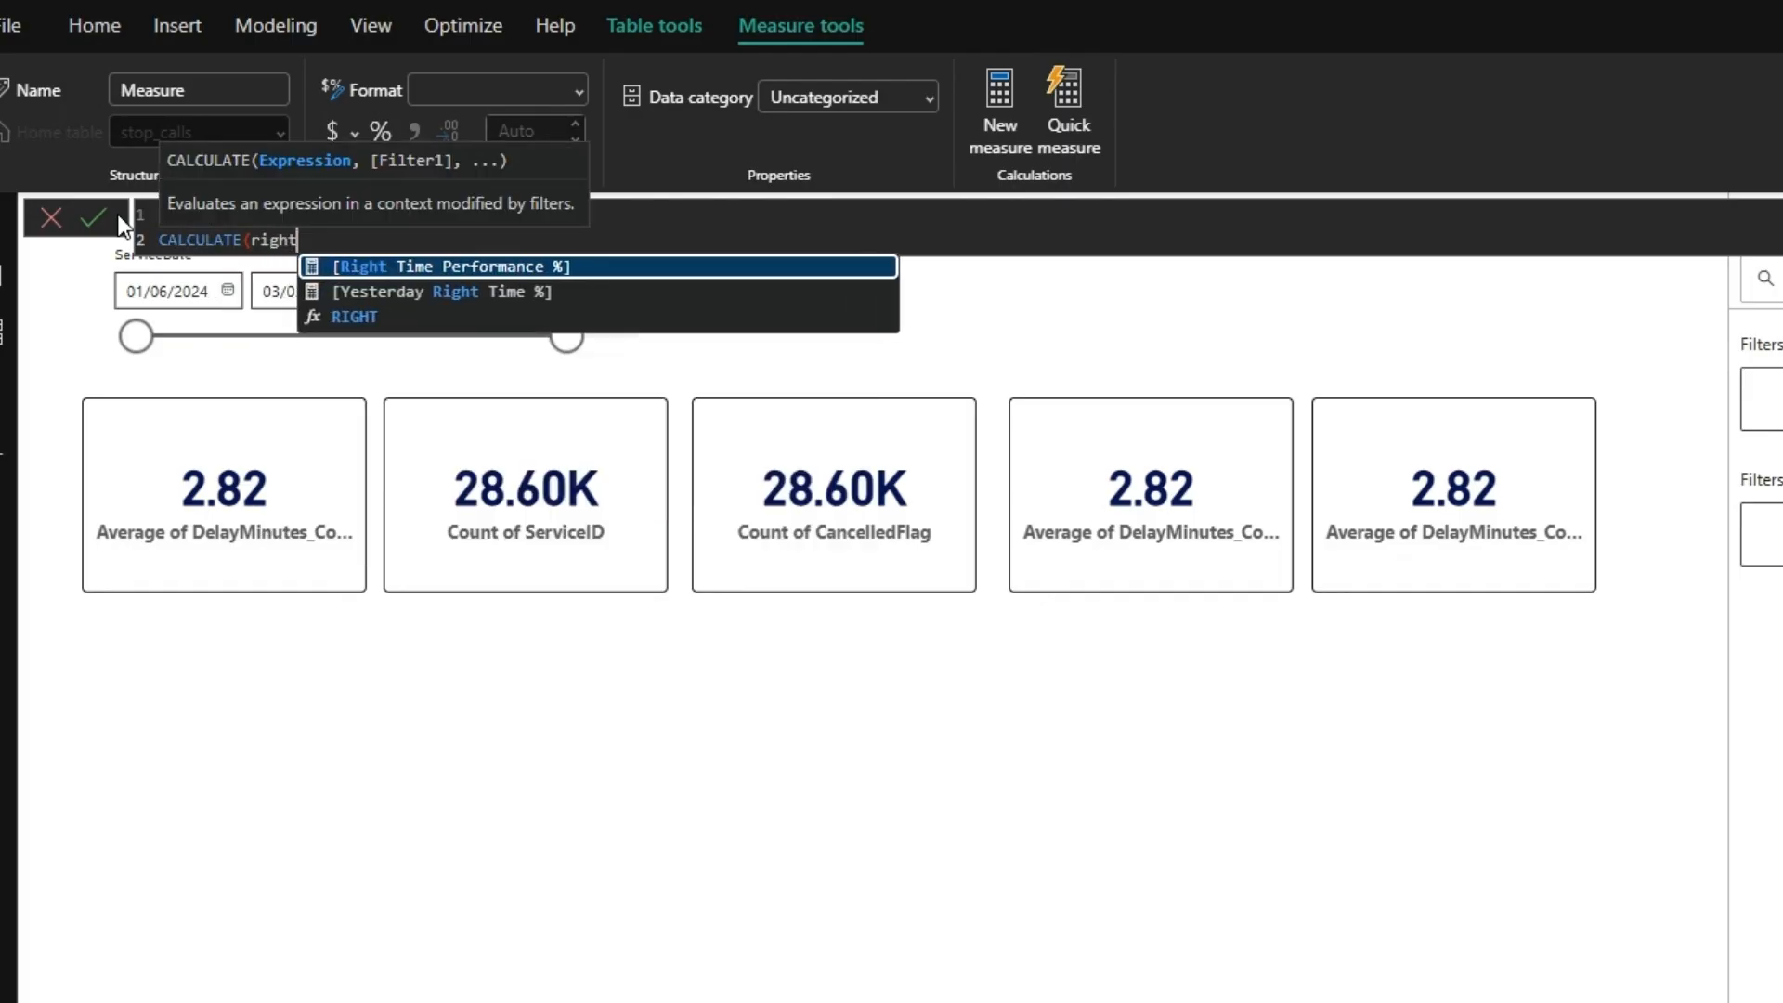
key(Tab)
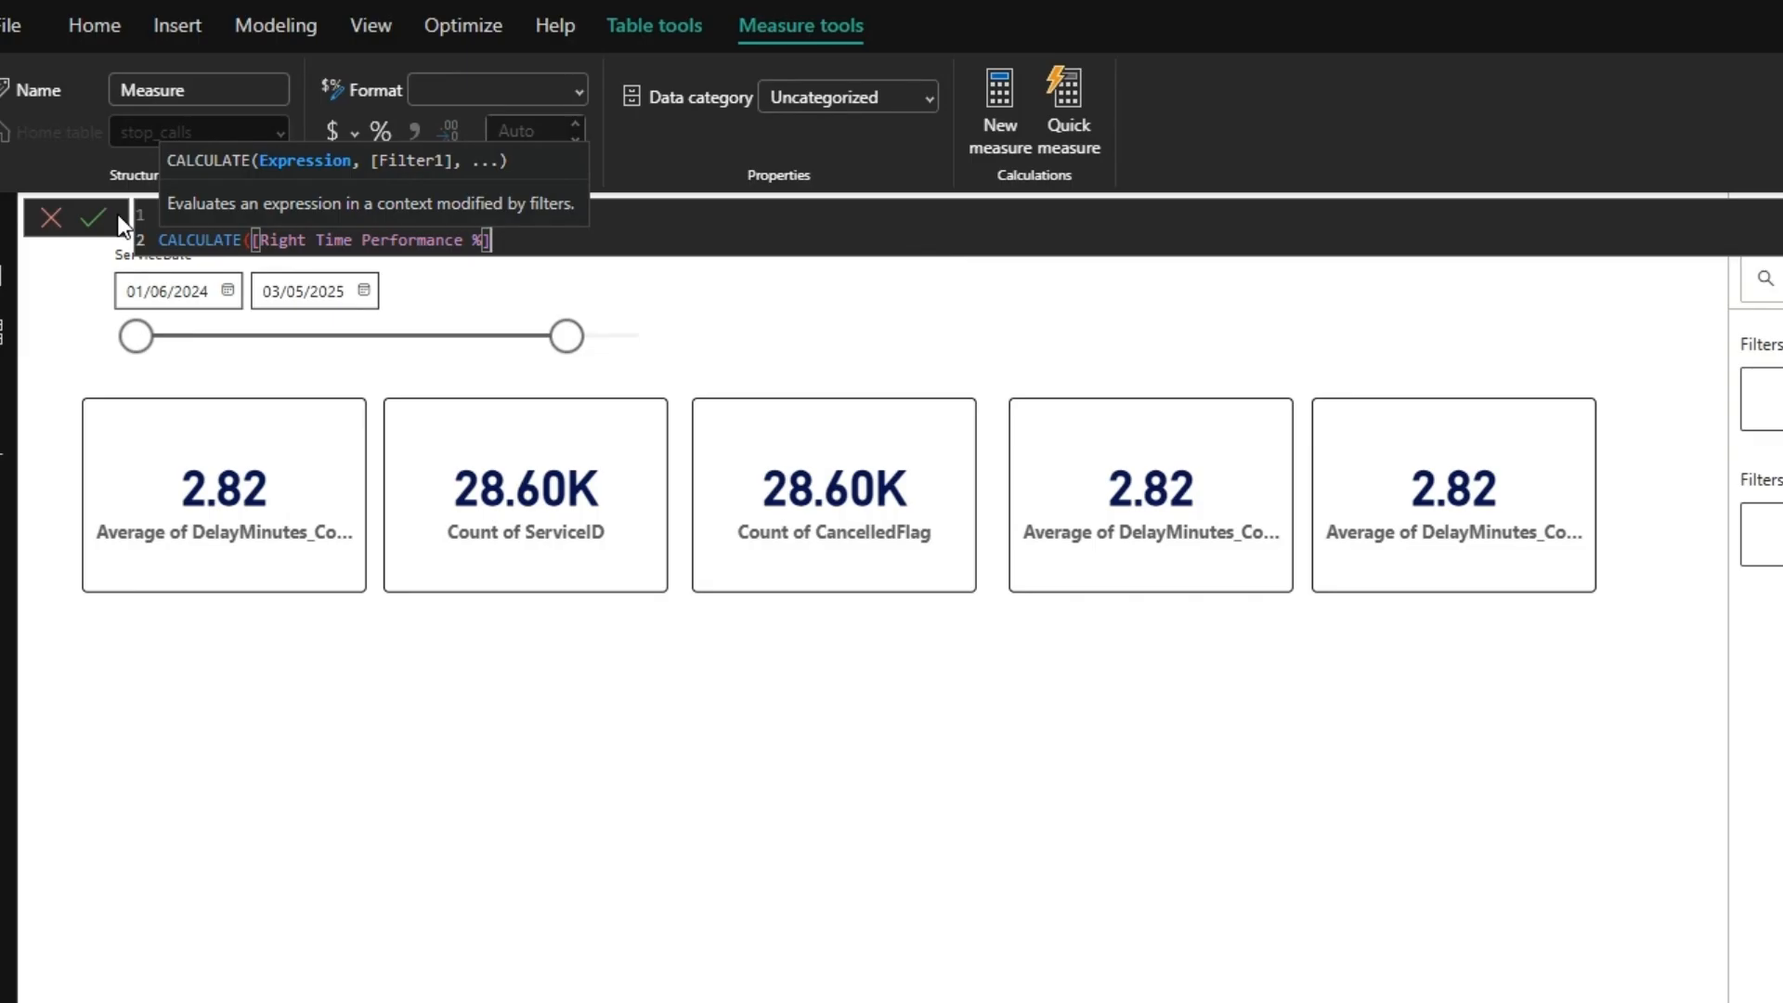
- Add a DATESINPERIOD function as the CALCULATE filter, with date_dim_full[Date] as its dates argument
text(, dat)
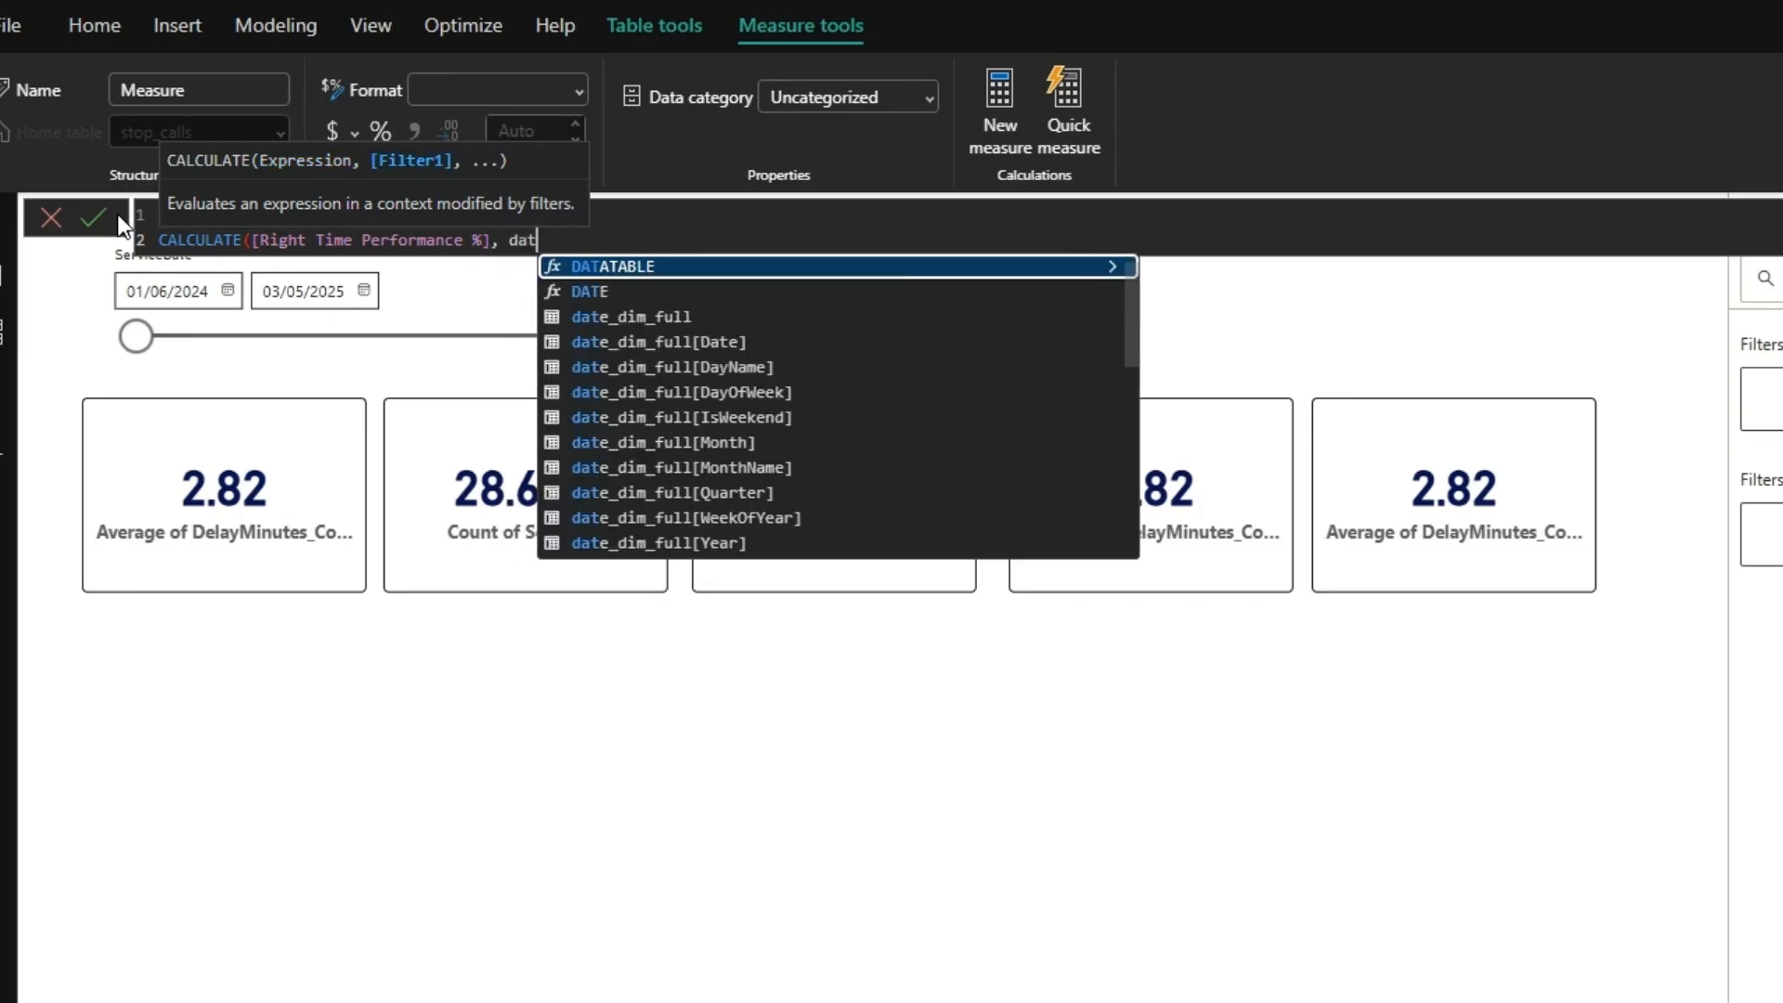
text(esin)
key(Tab)
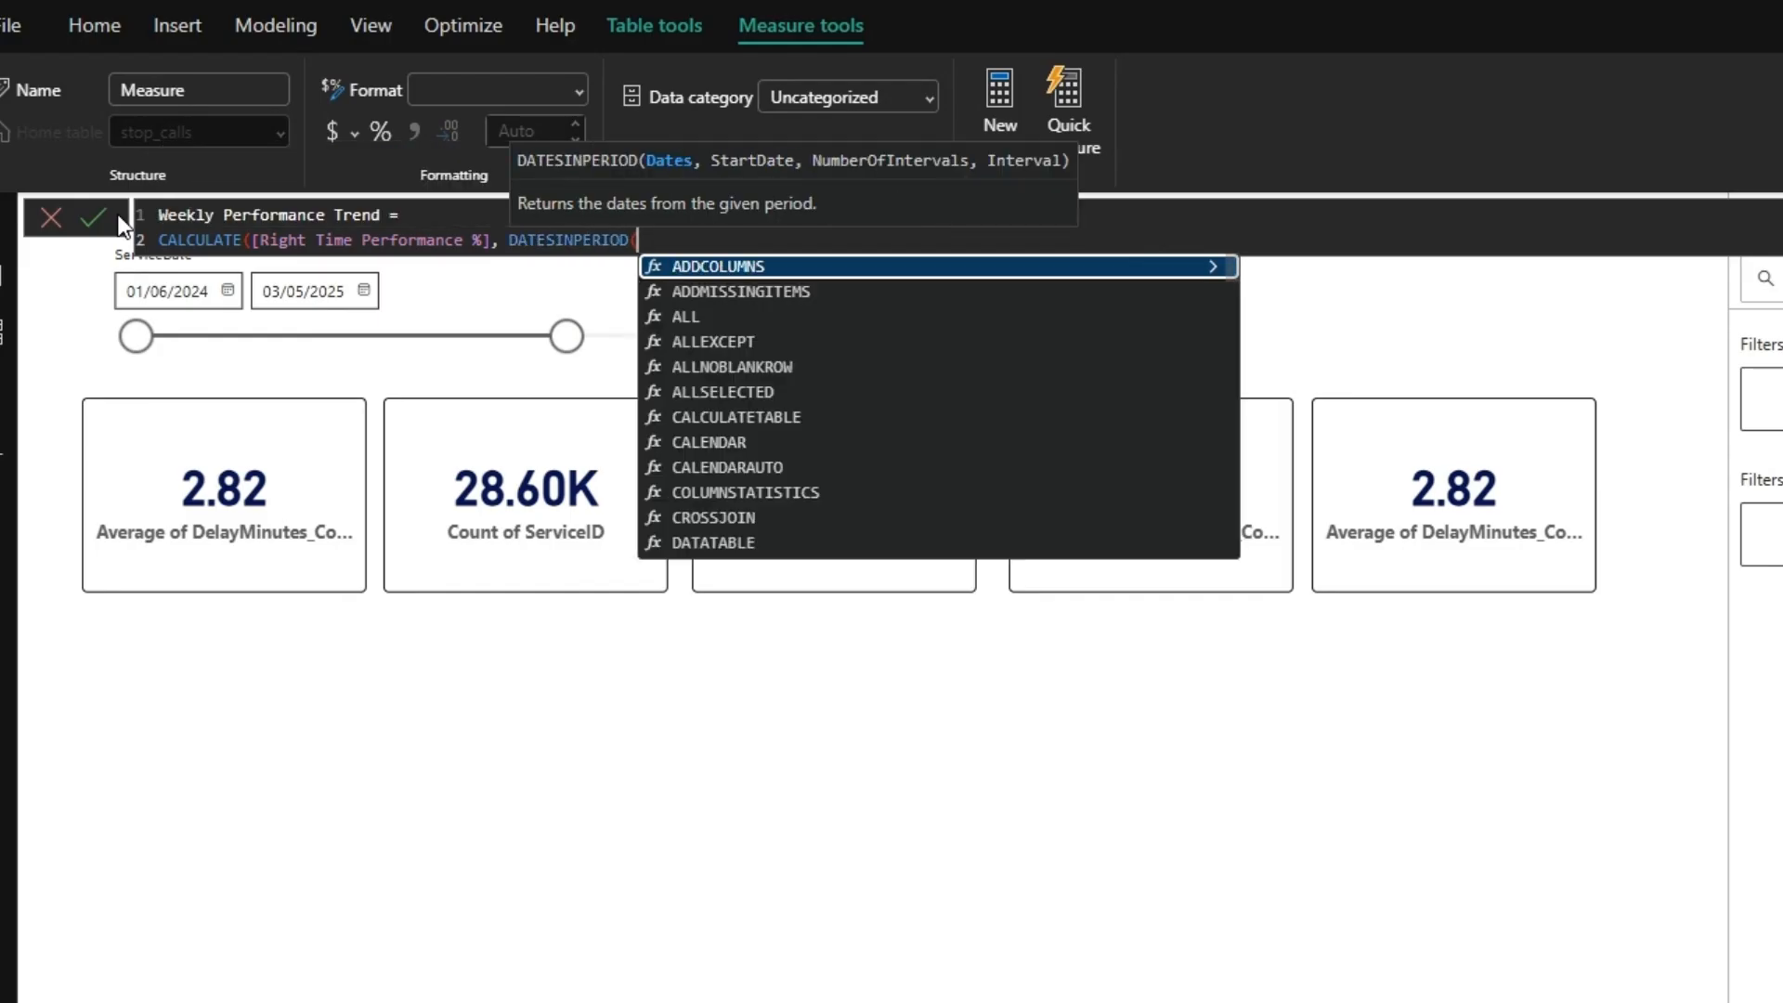
text(dim)
key(Tab)
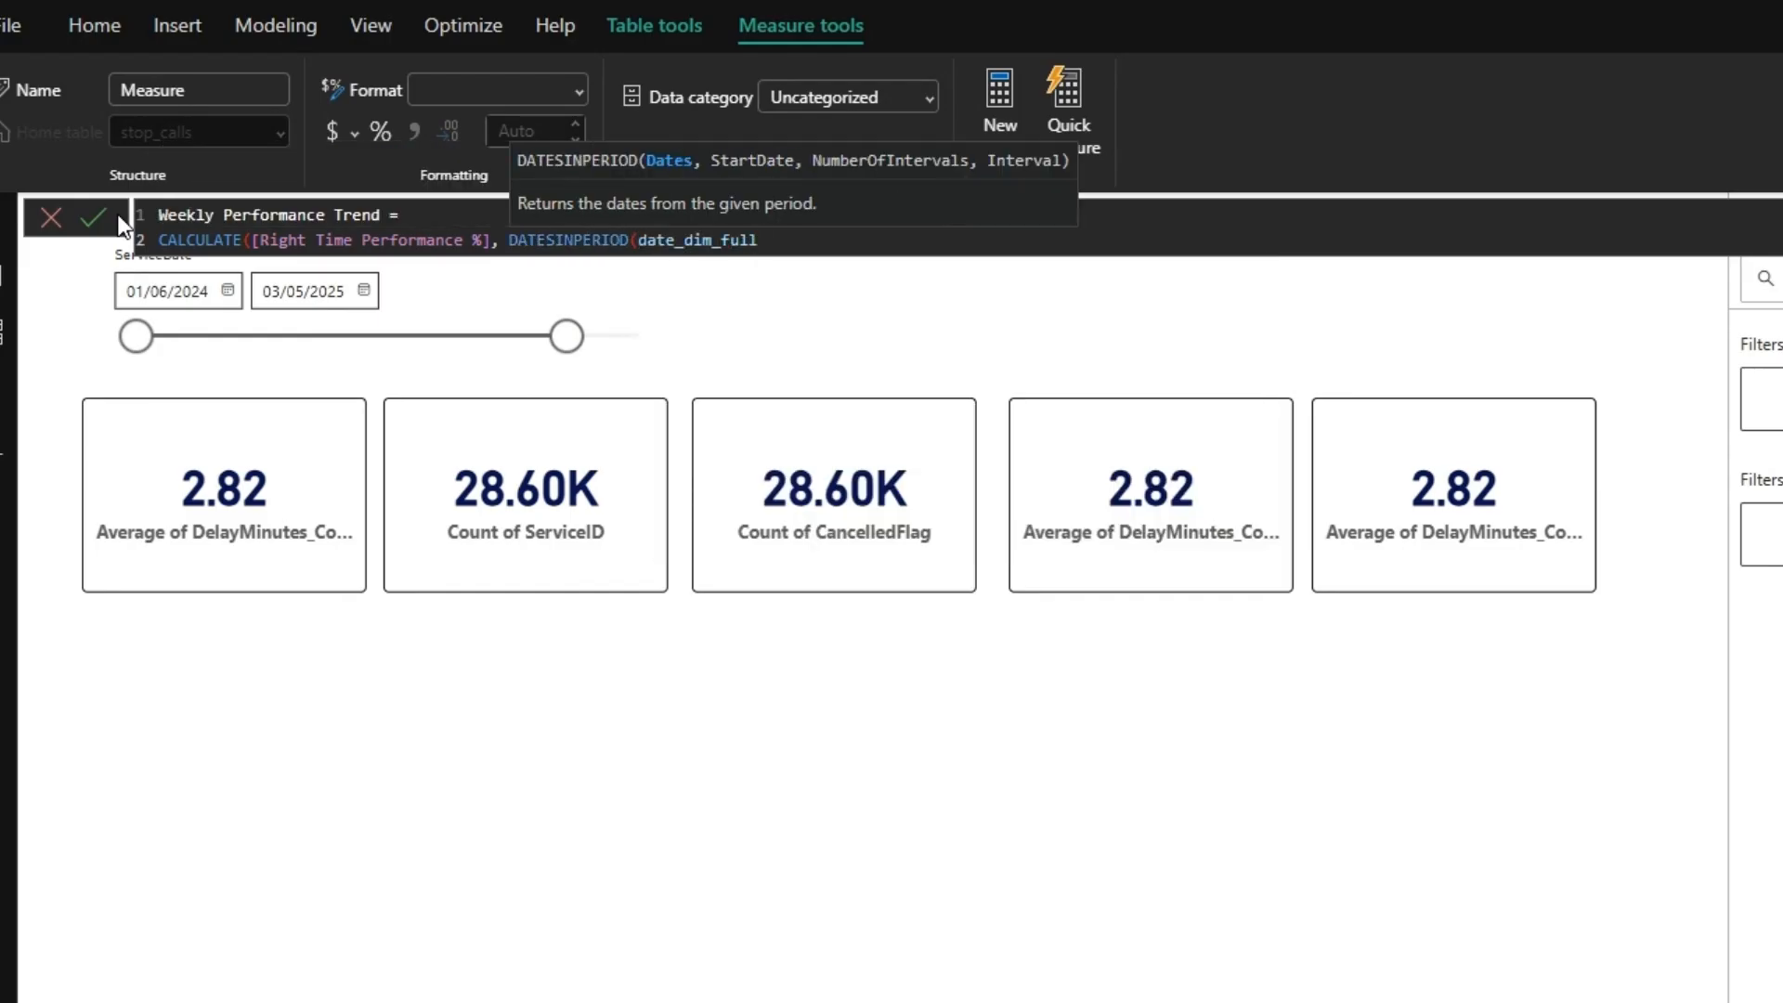
key(BackSpace)
key(Down)
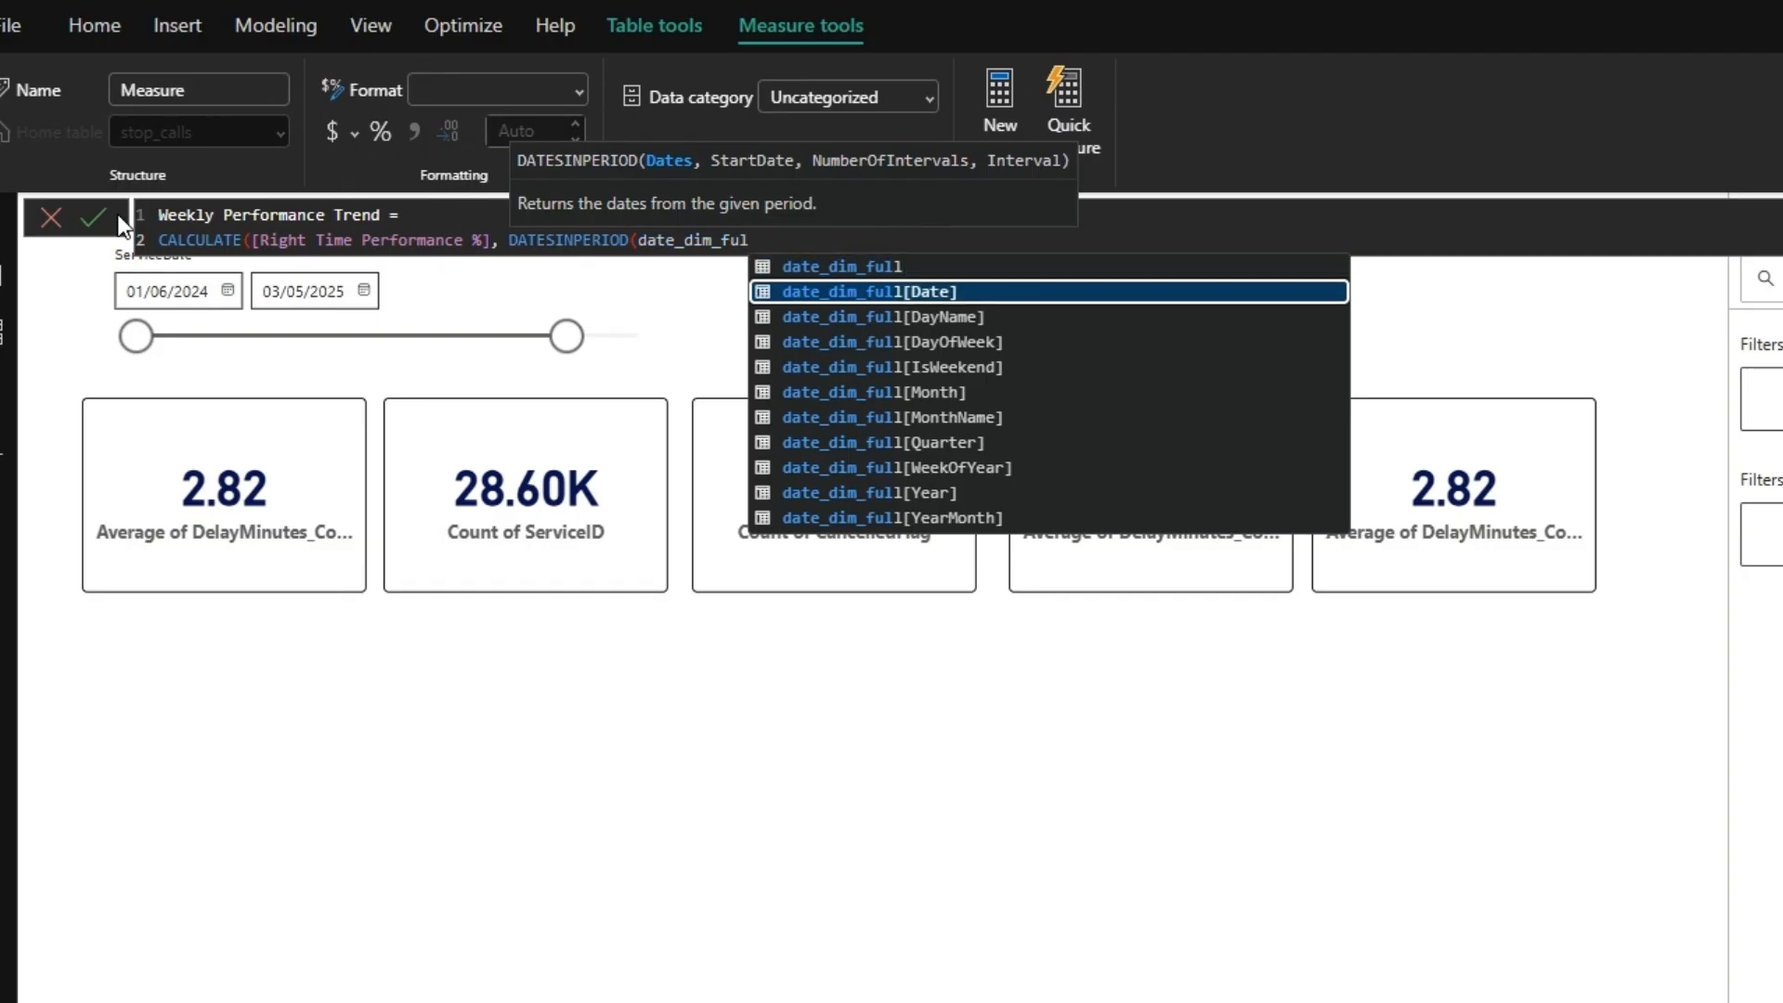
key(Tab)
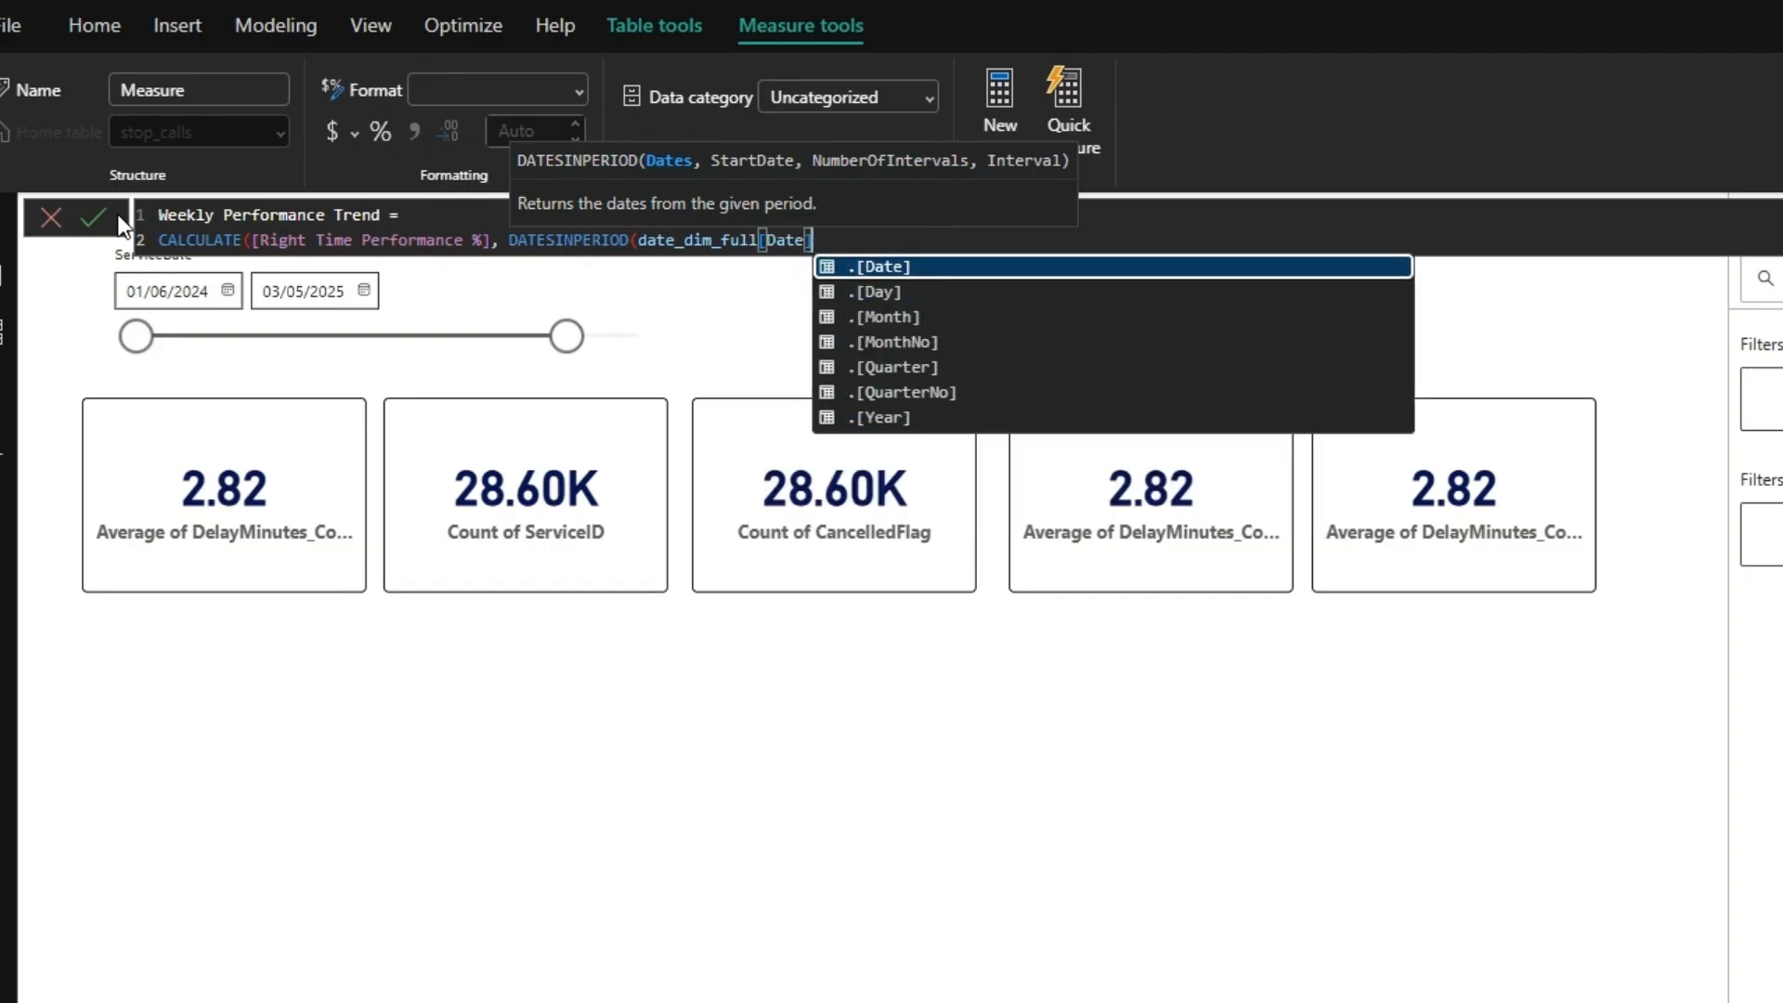
- Set the DATESINPERIOD start date to MAX(date_dim_full[Date])
text(, max)
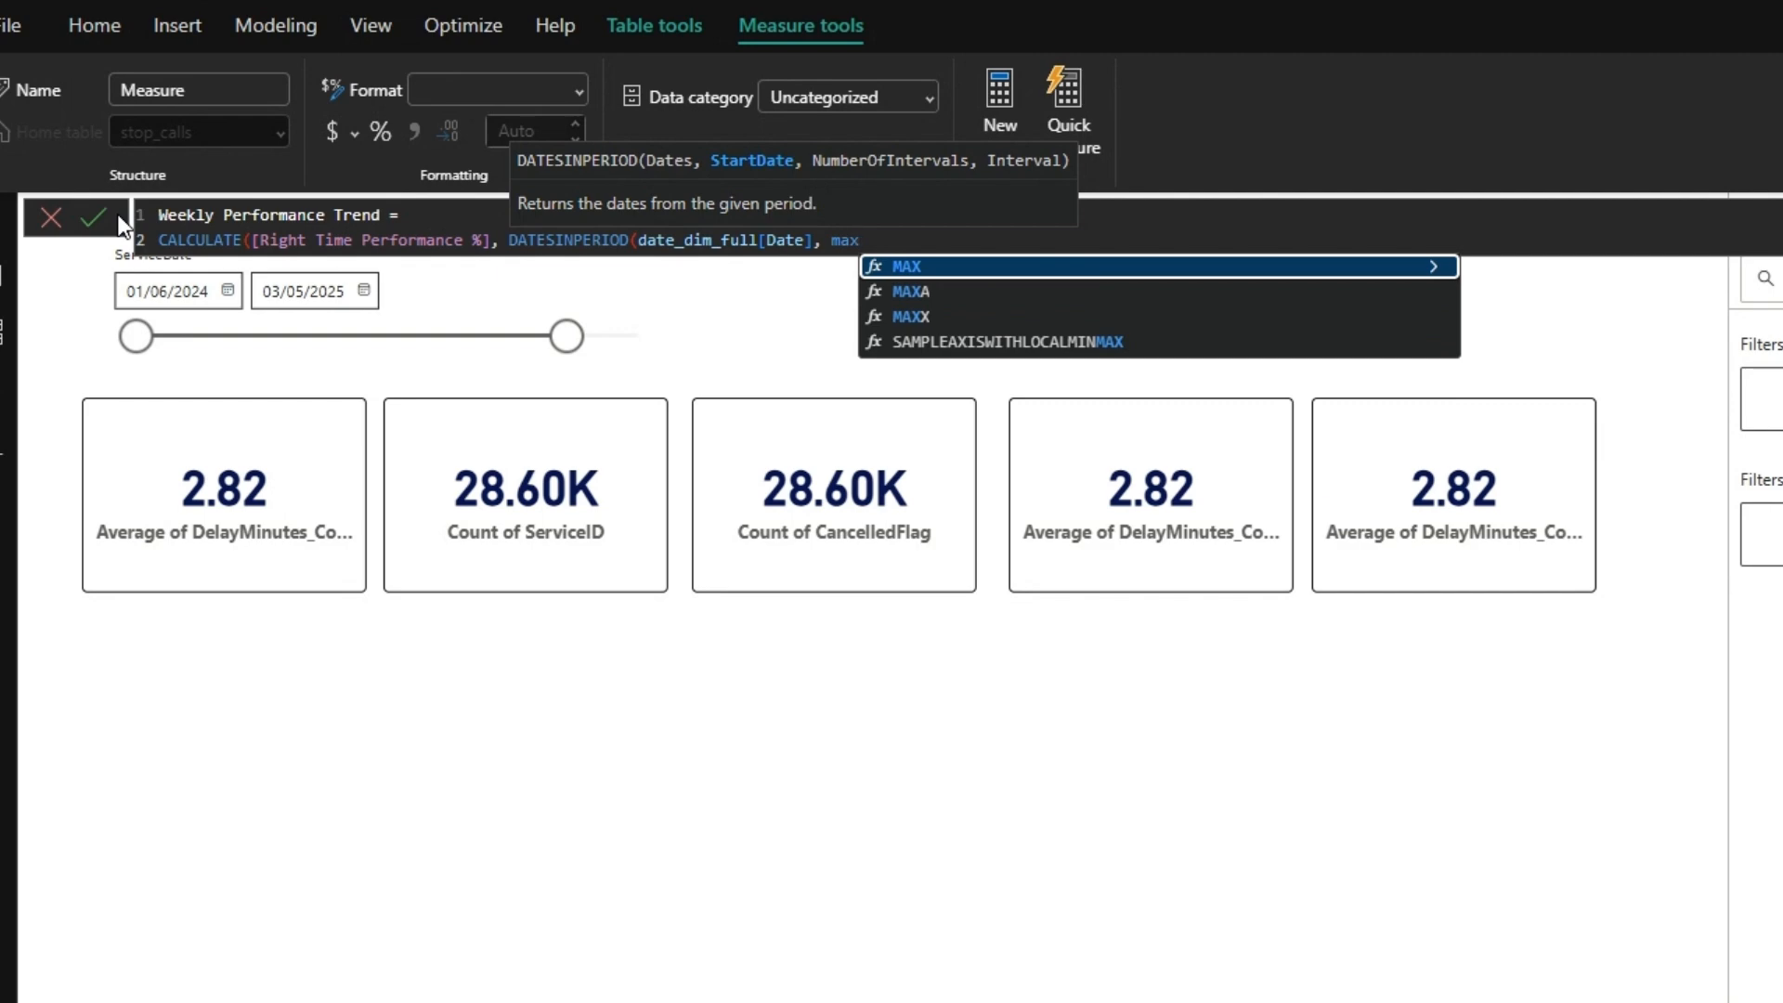
key(Tab)
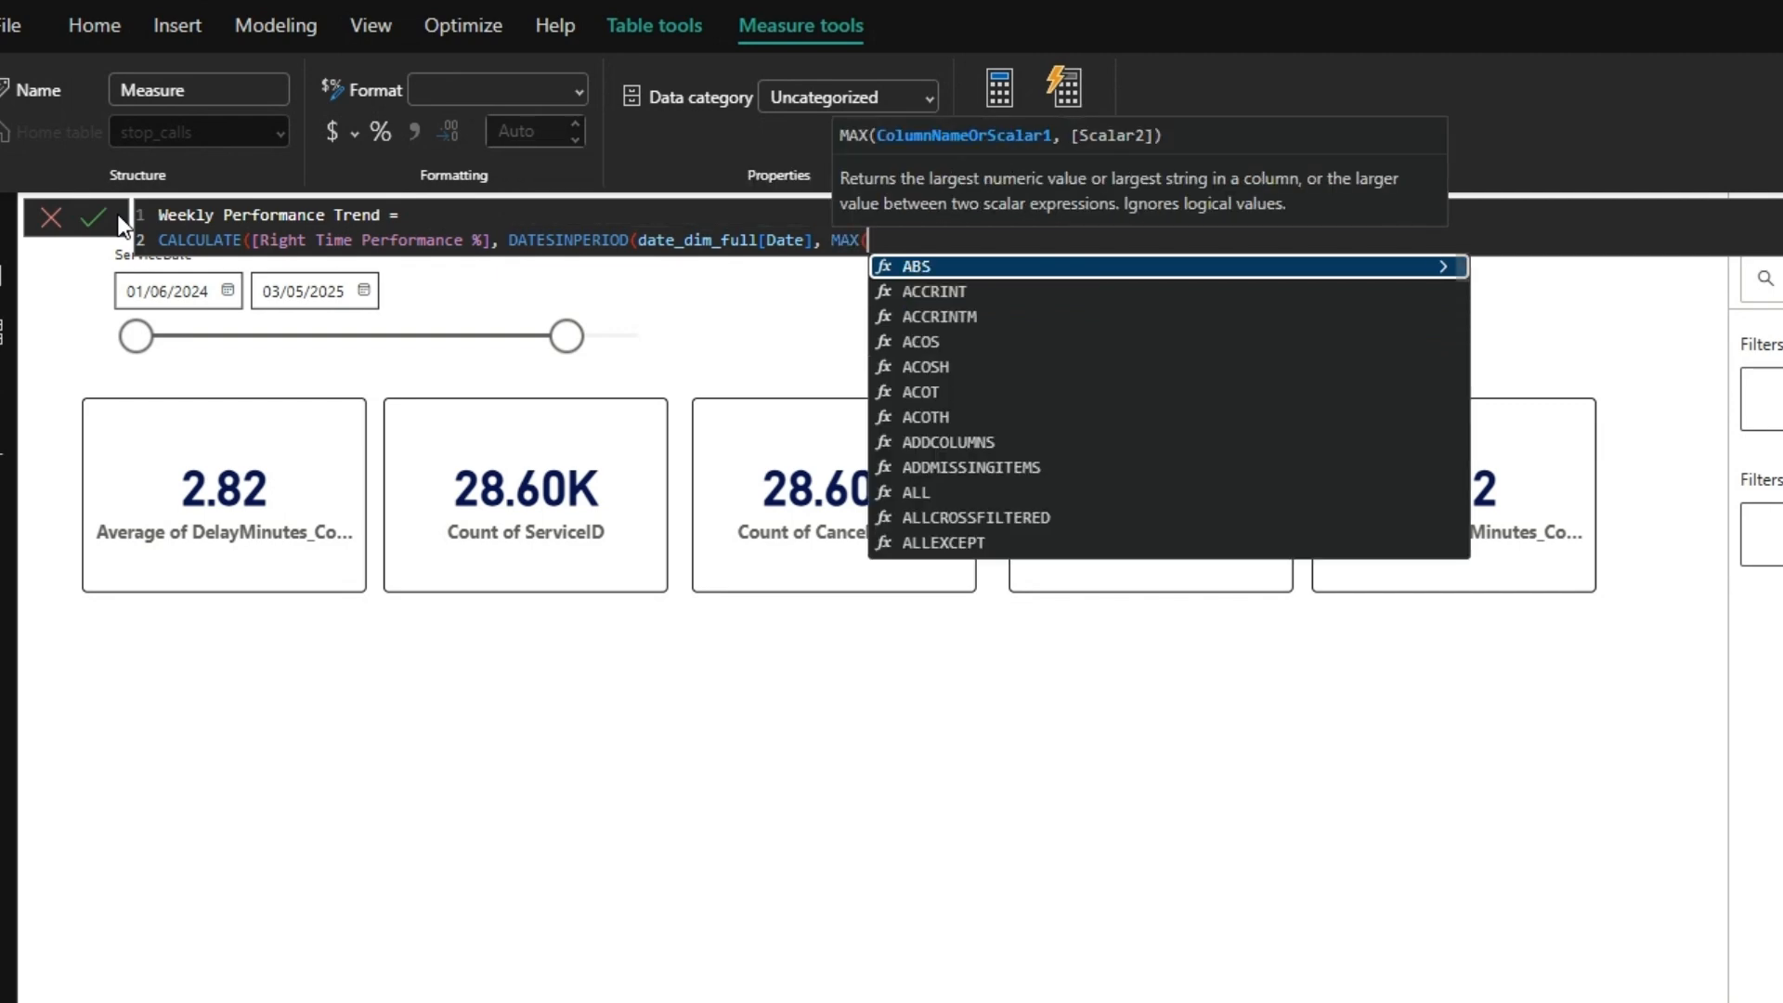
text(date)
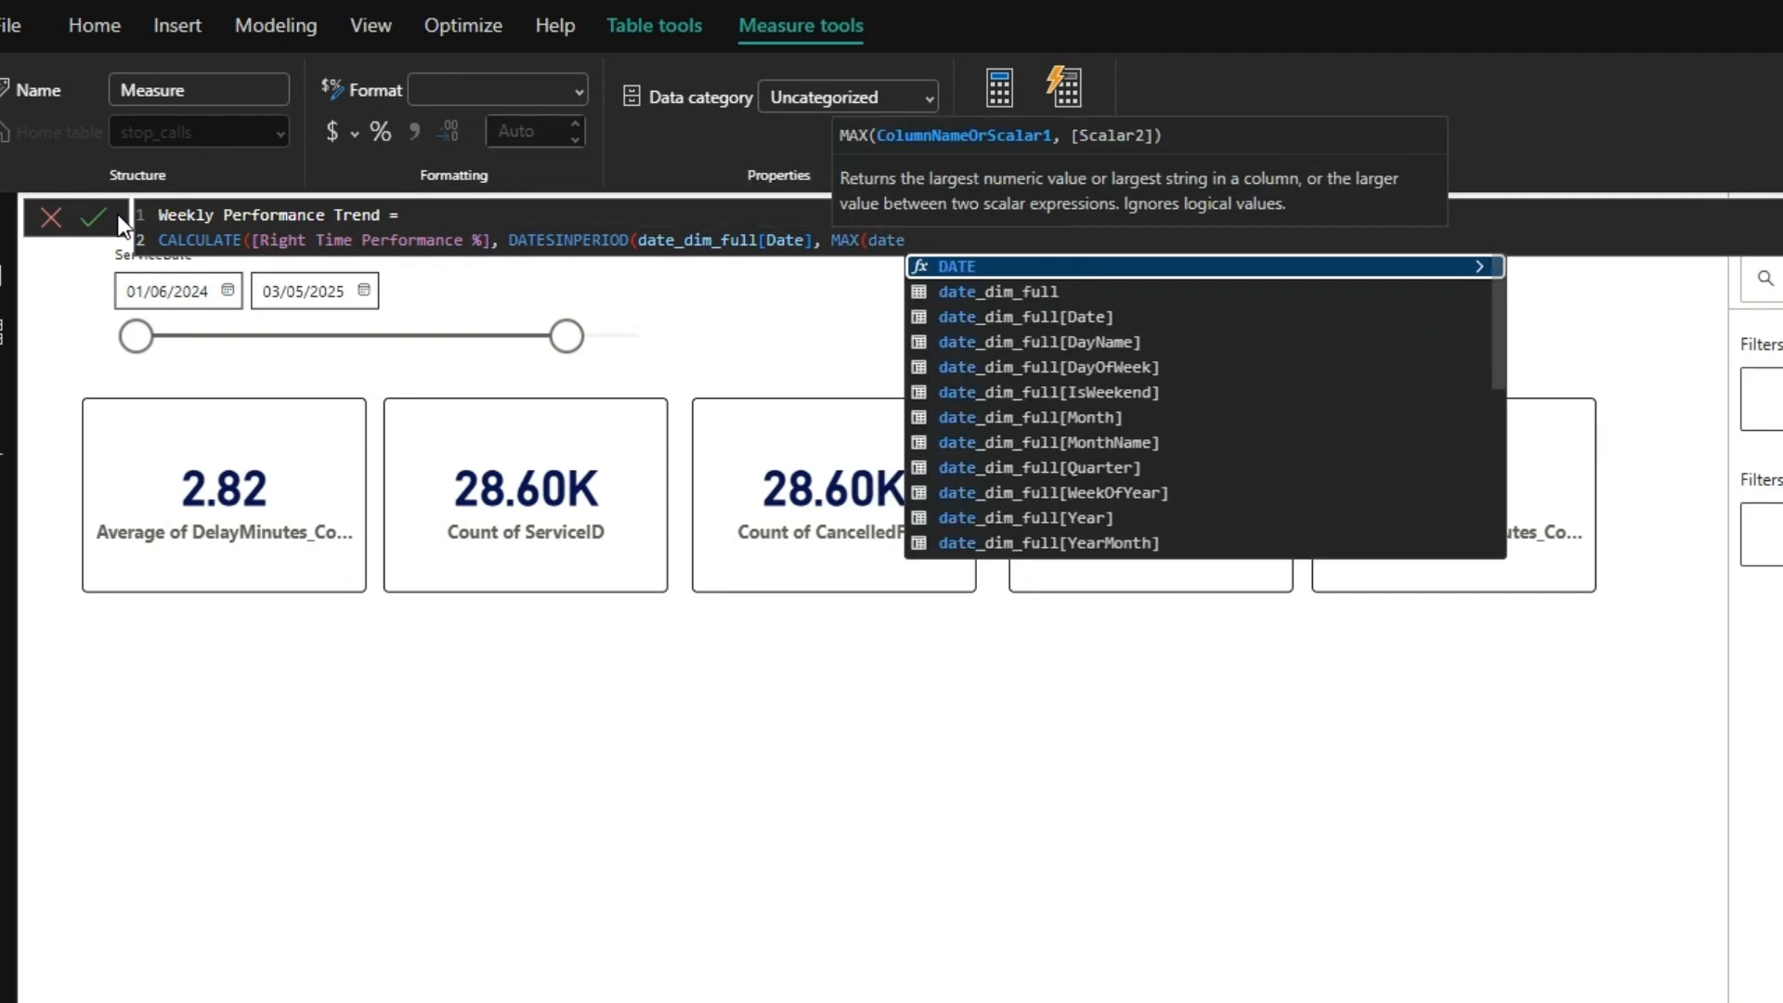
key(Down)
key(Down)
key(Tab)
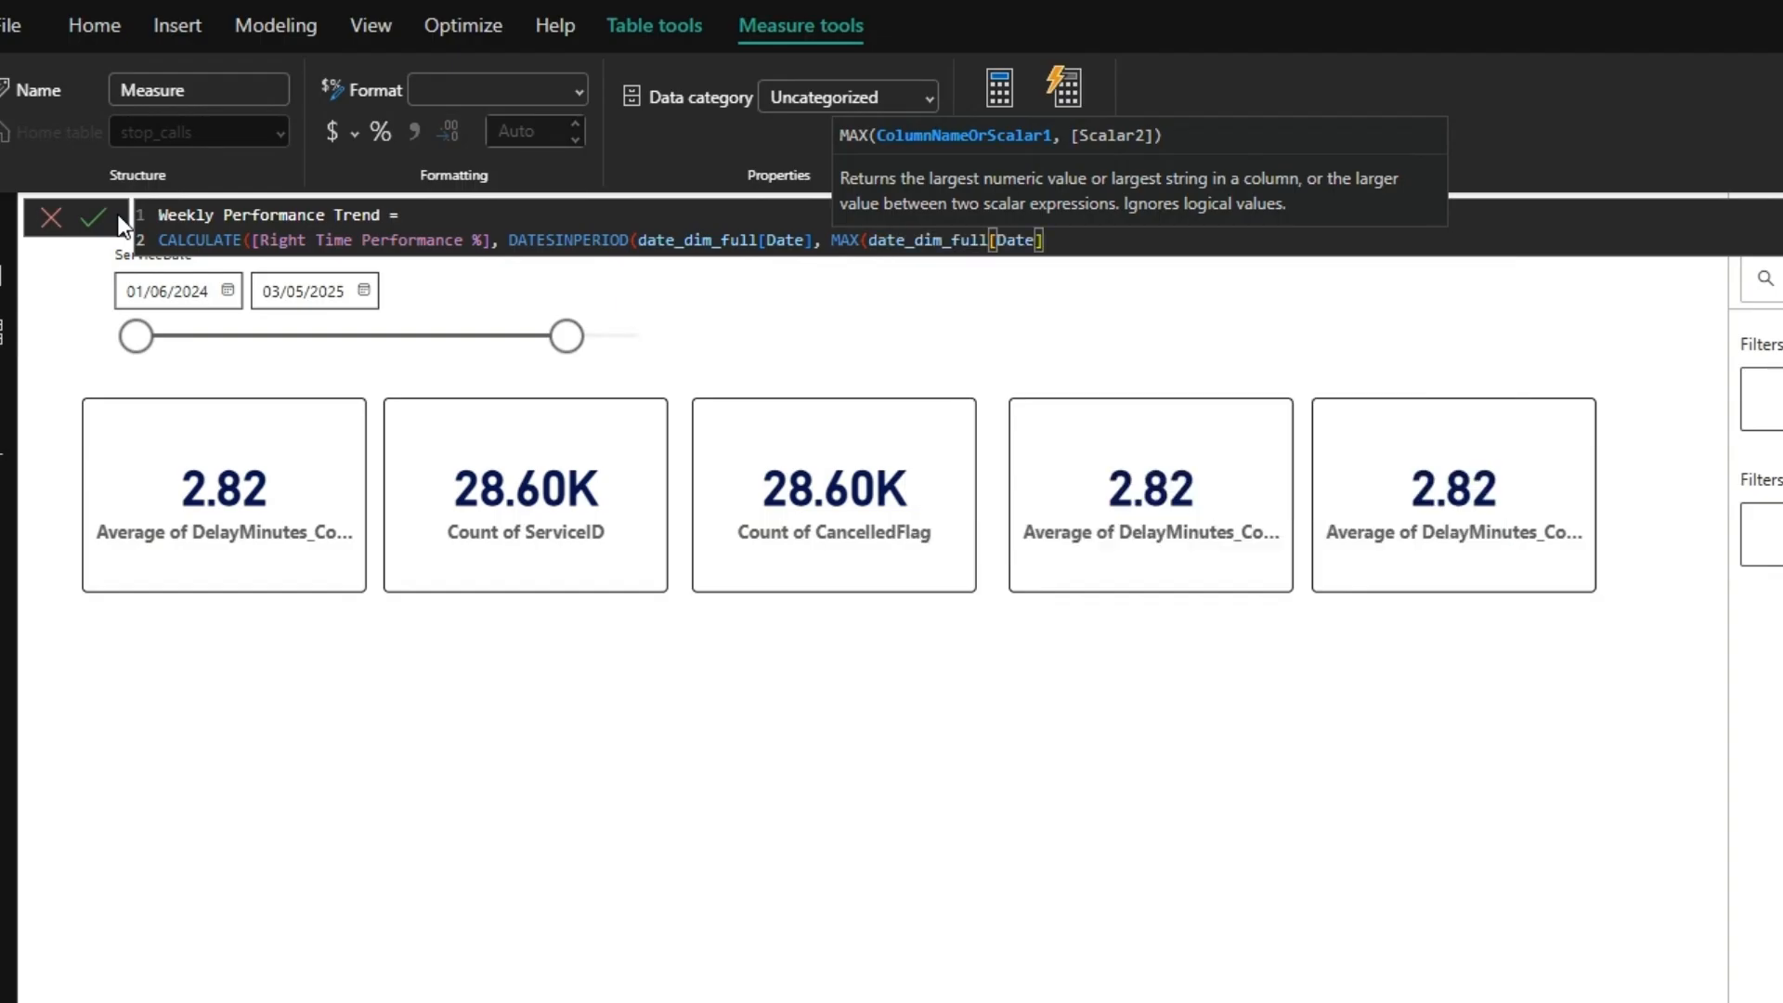
text())
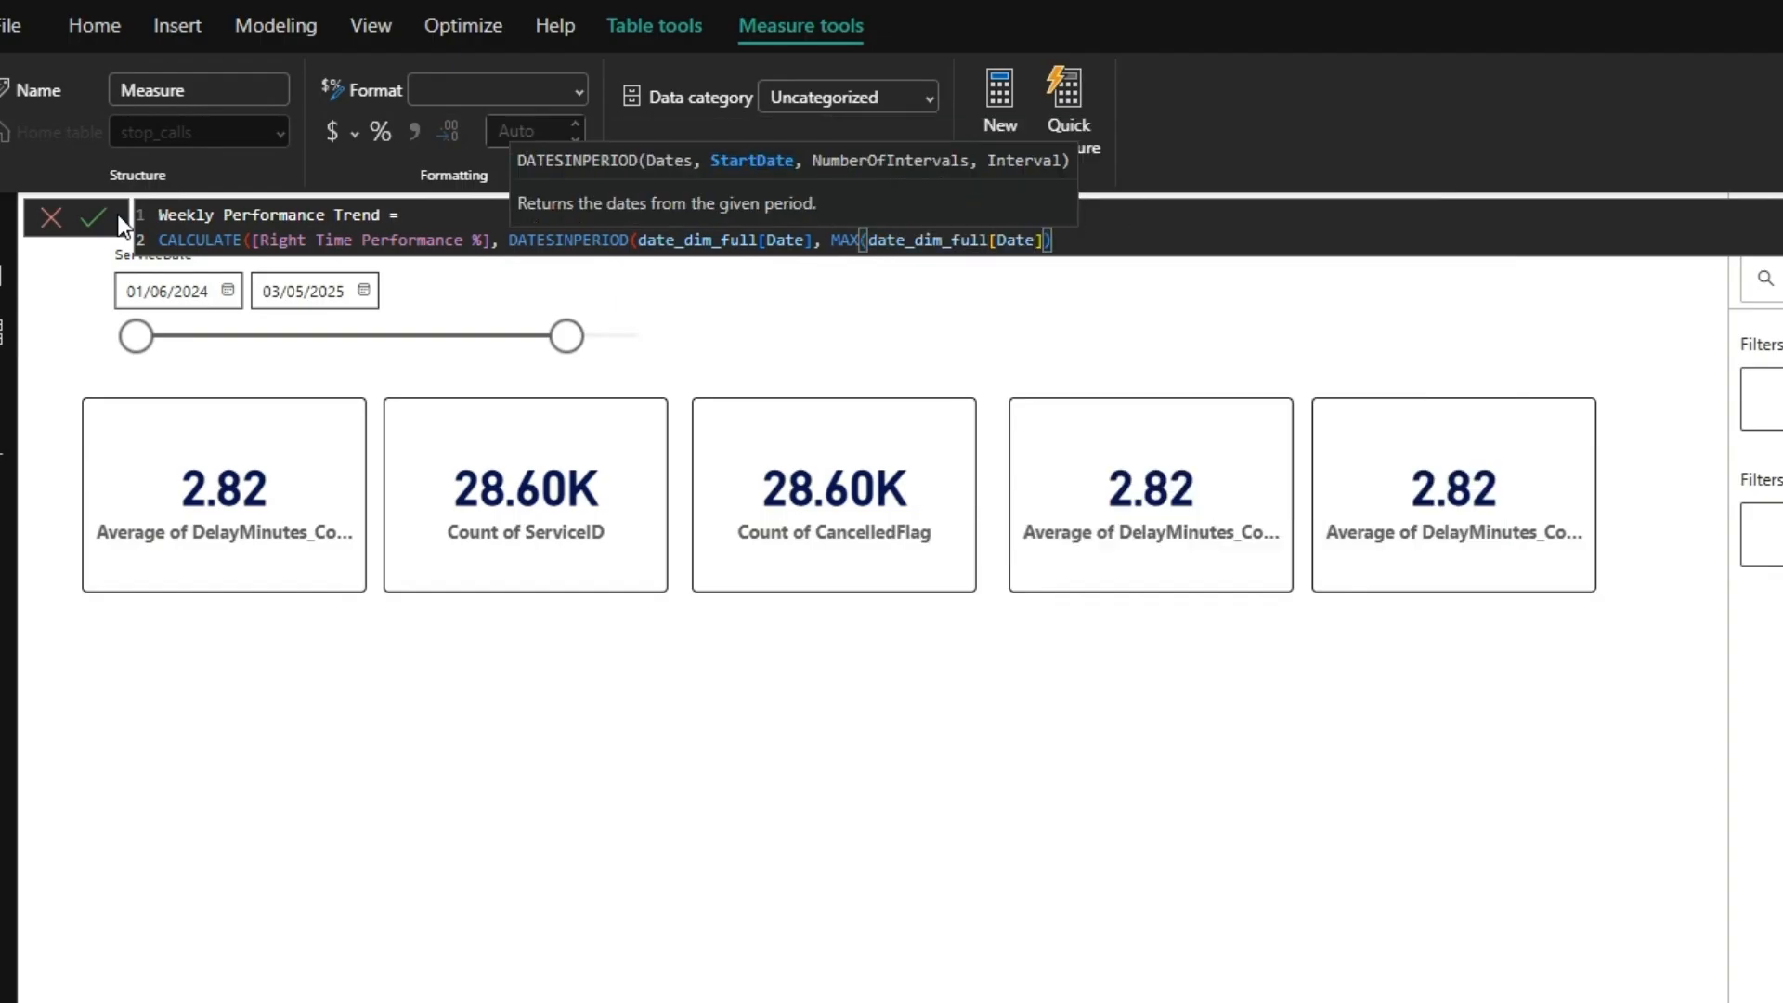
- Set the DATESINPERIOD interval to -7 DAY and close both the DATESINPERIOD and CALCULATE functions
text(, -7)
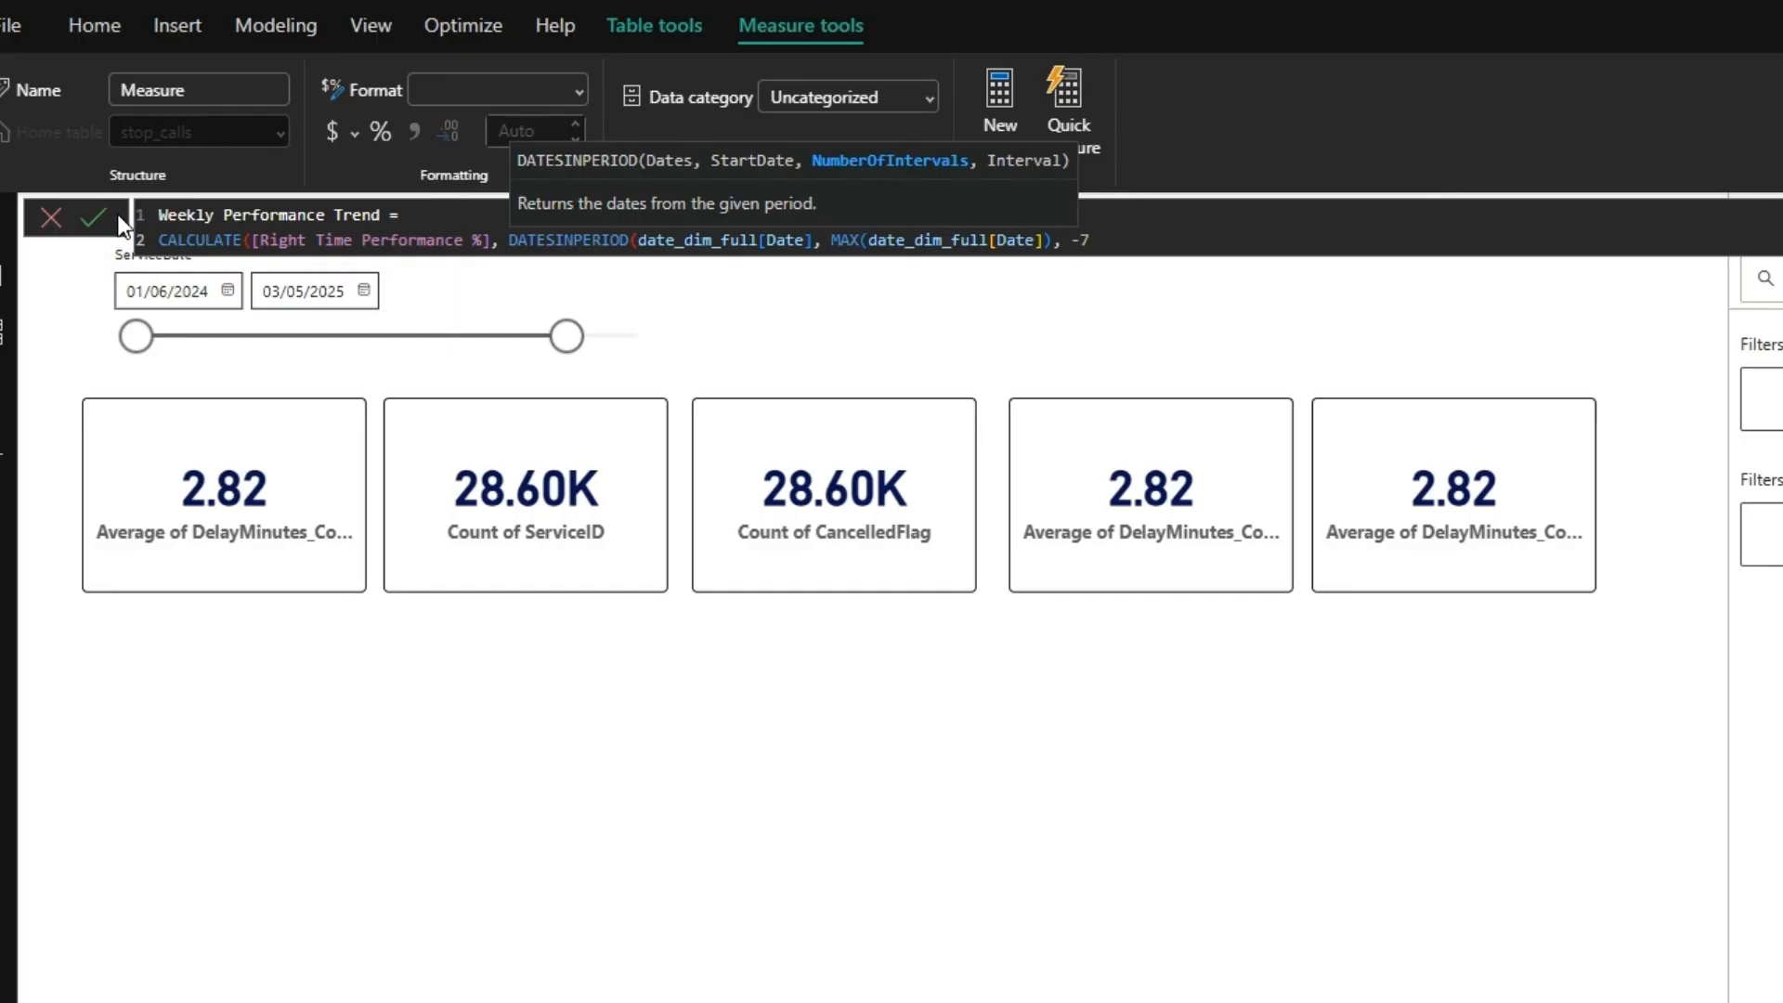
text(, DAY)
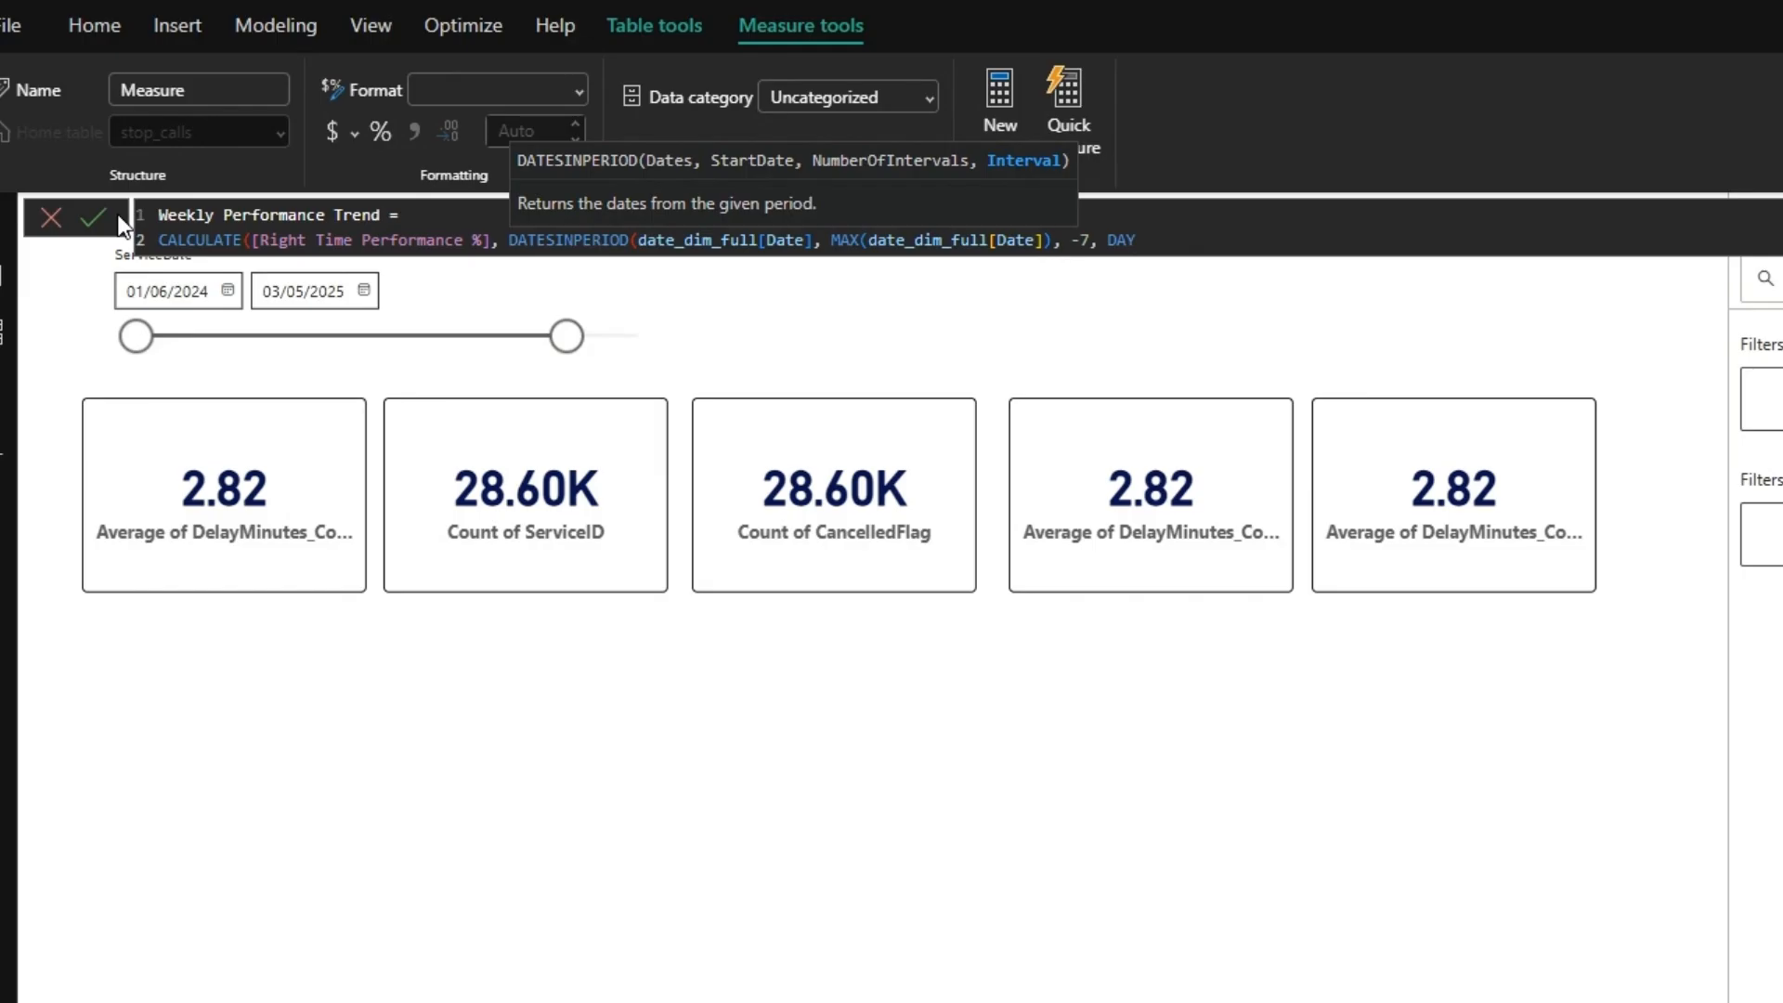
text())
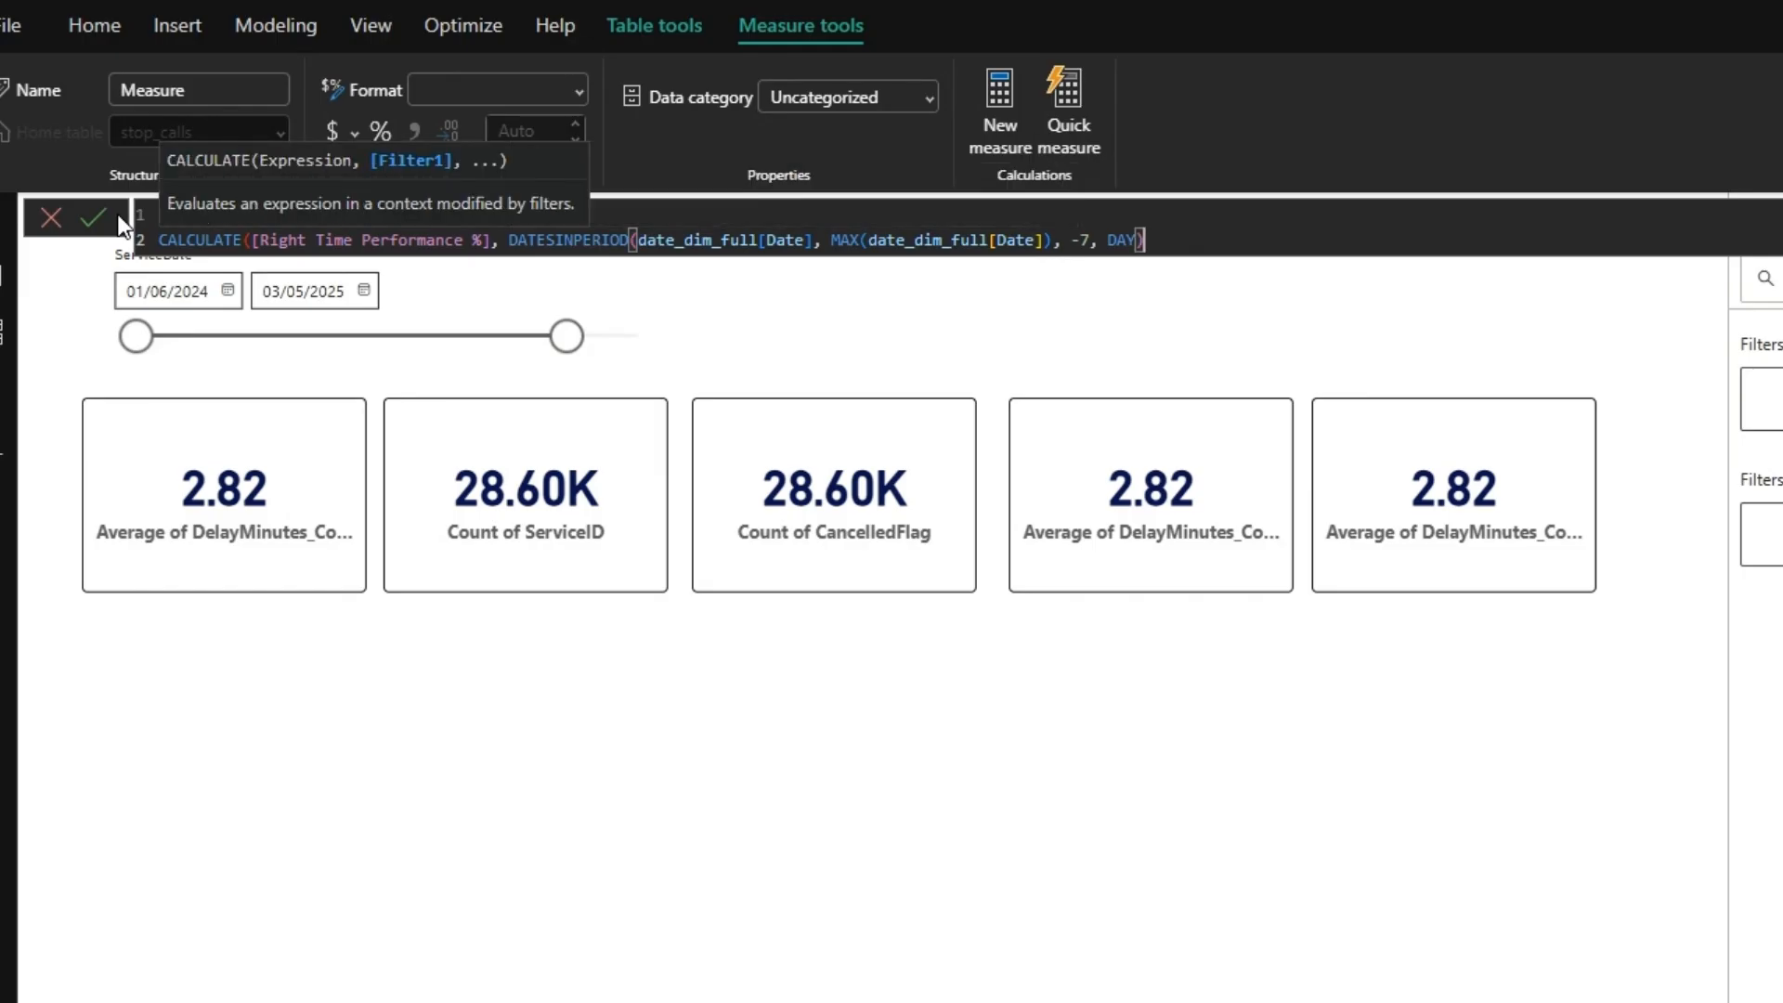
text())
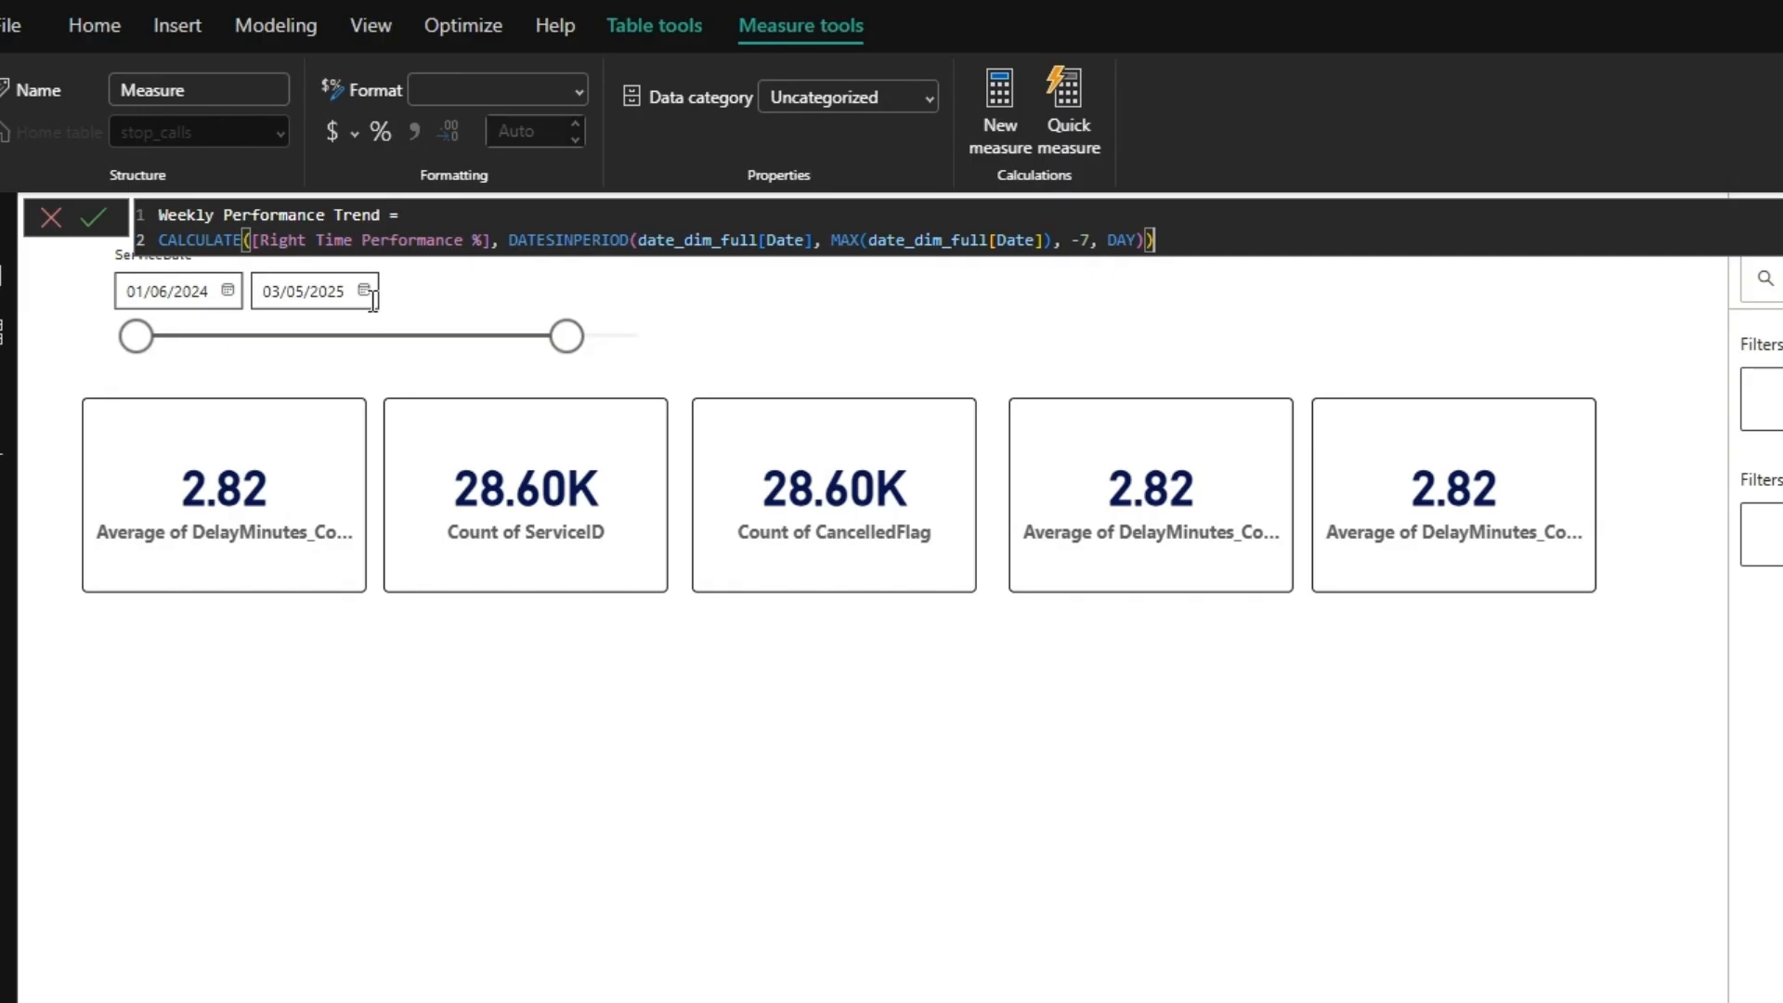
- Put DATESINPERIOD and MAX on their own lines, commit the Weekly Performance Trend measure and close its formula editor
click(501, 241)
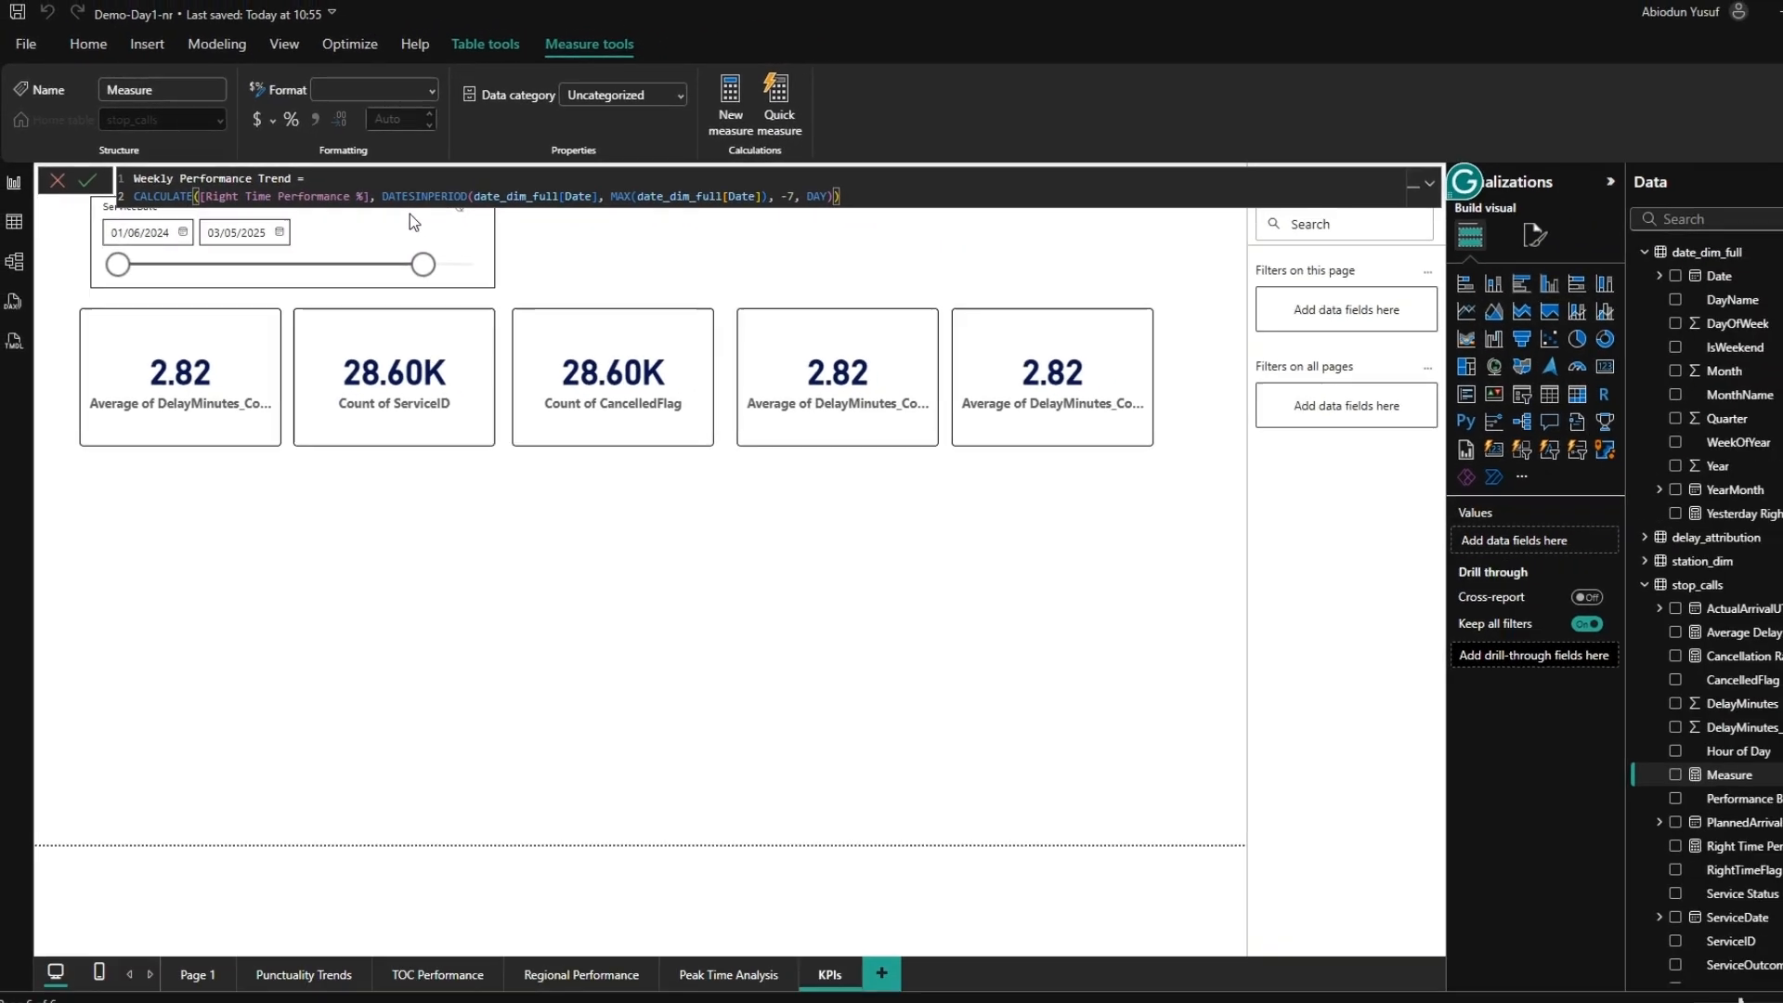
key(shift+Return)
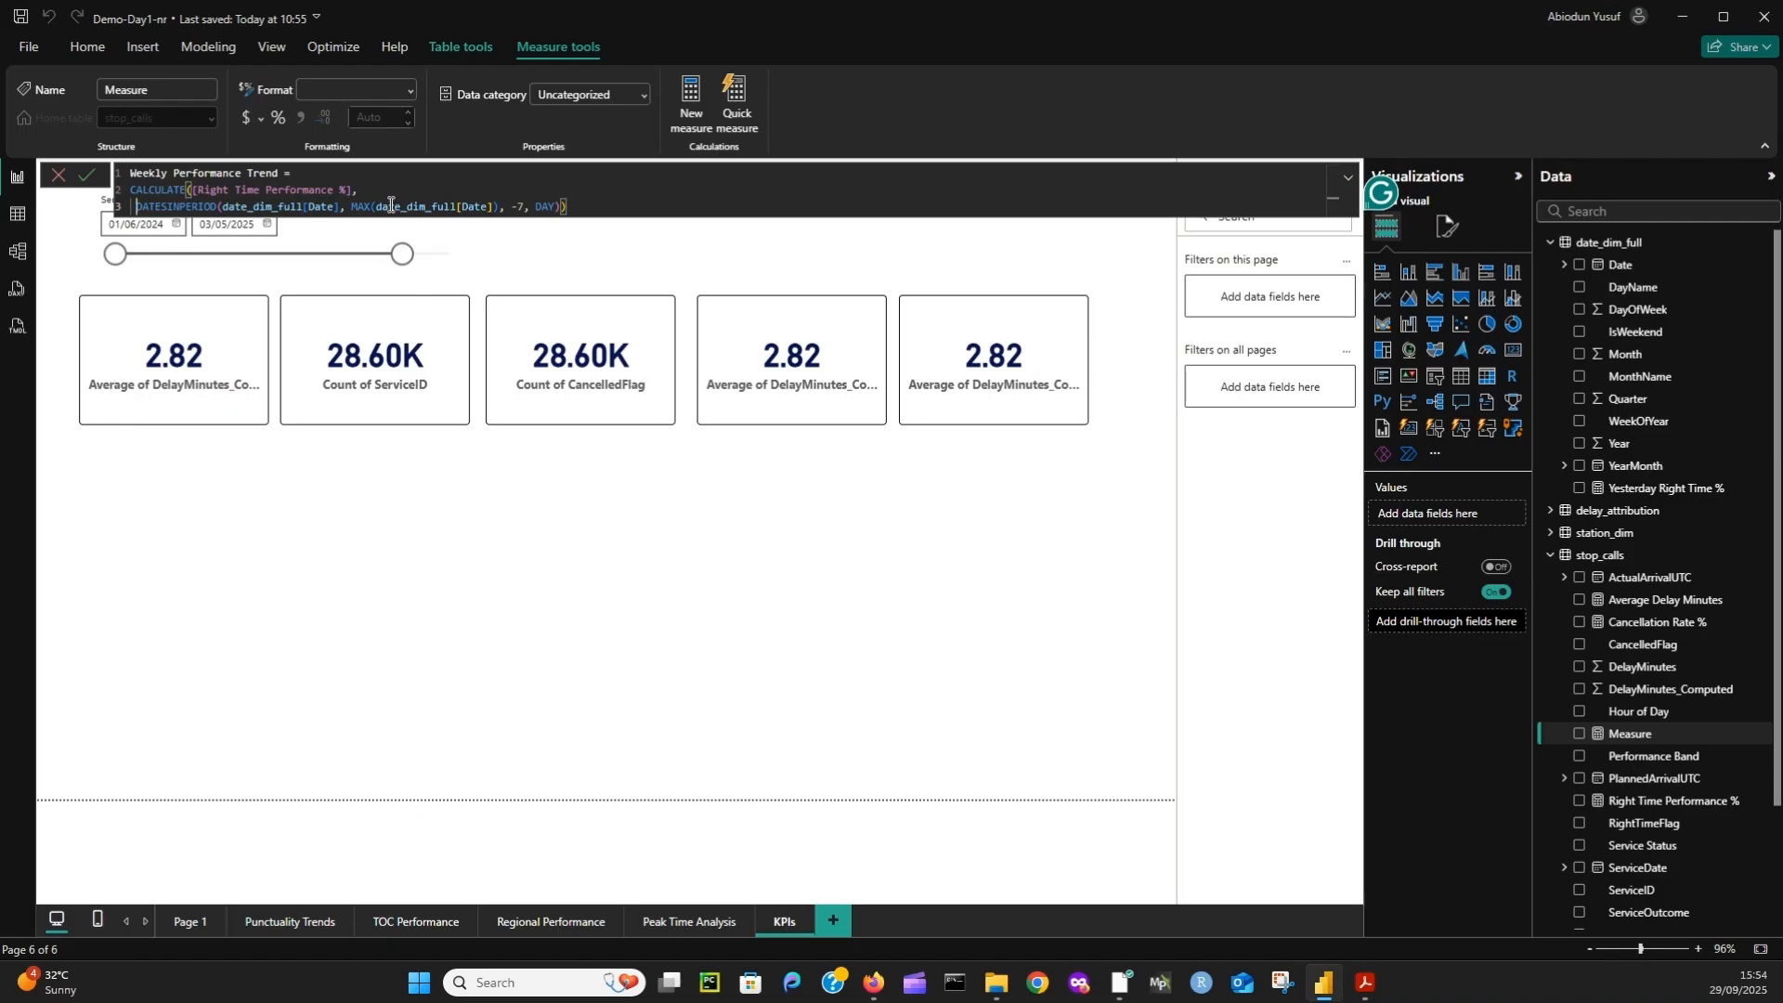
click(353, 207)
key(shift+Return)
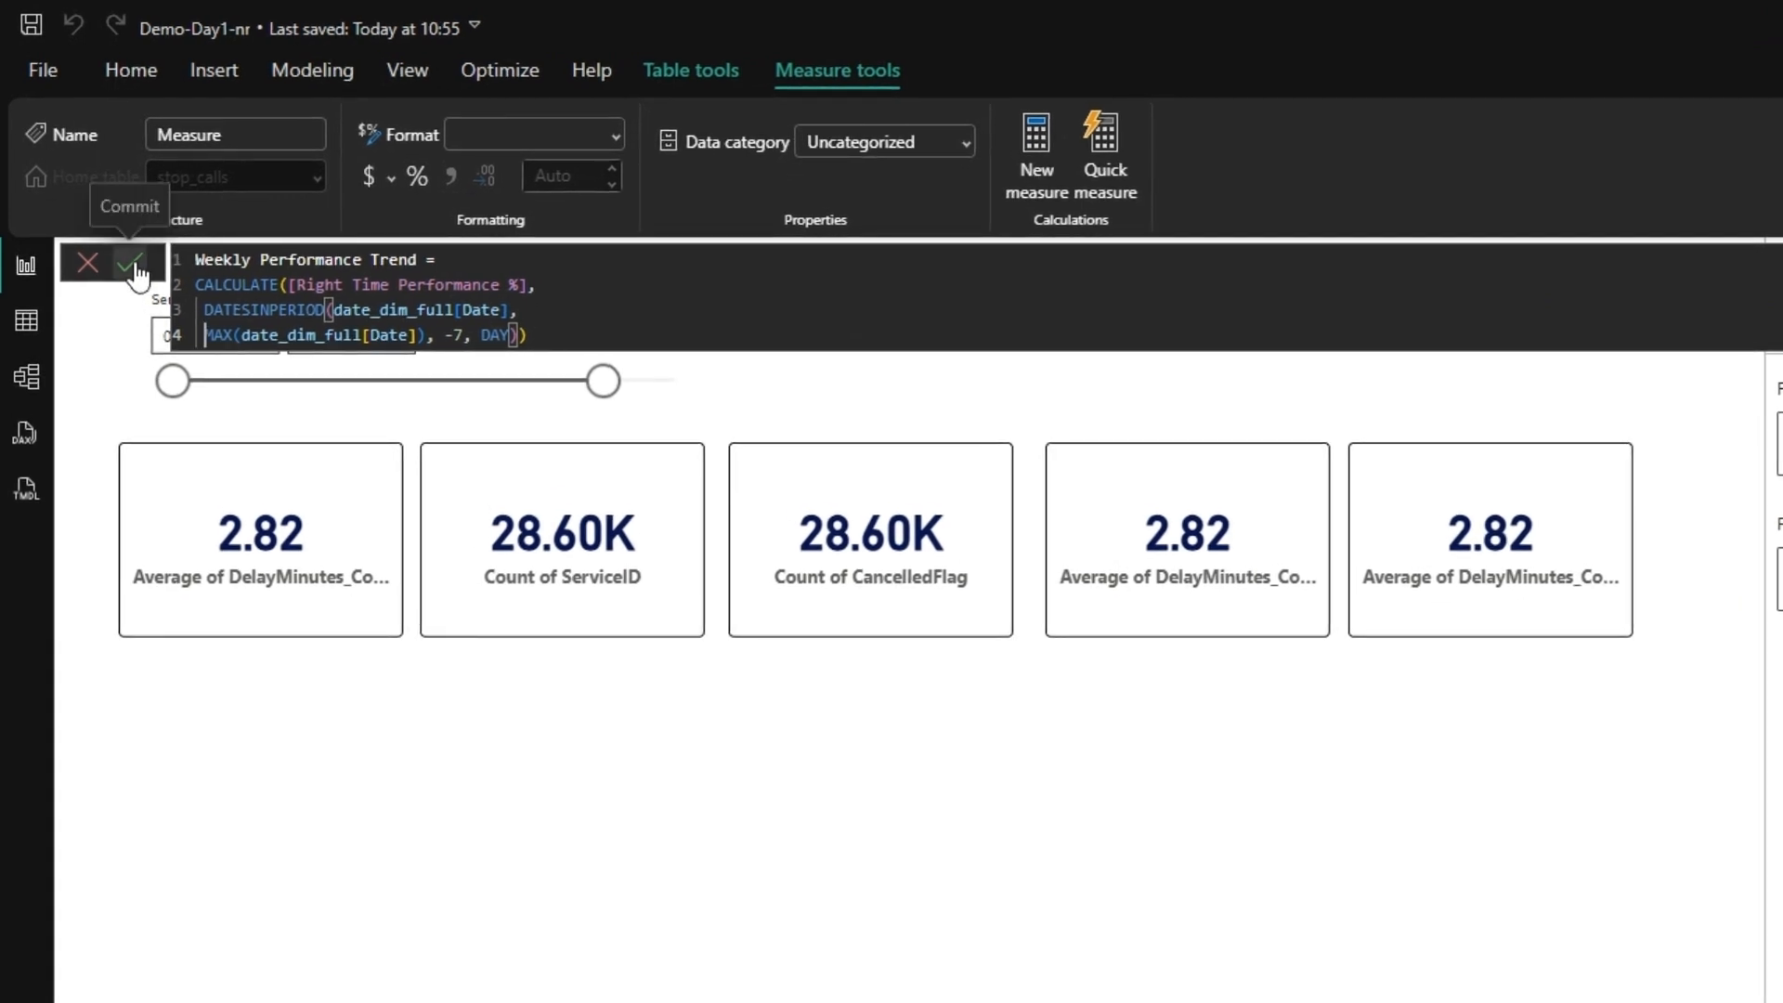
click(139, 269)
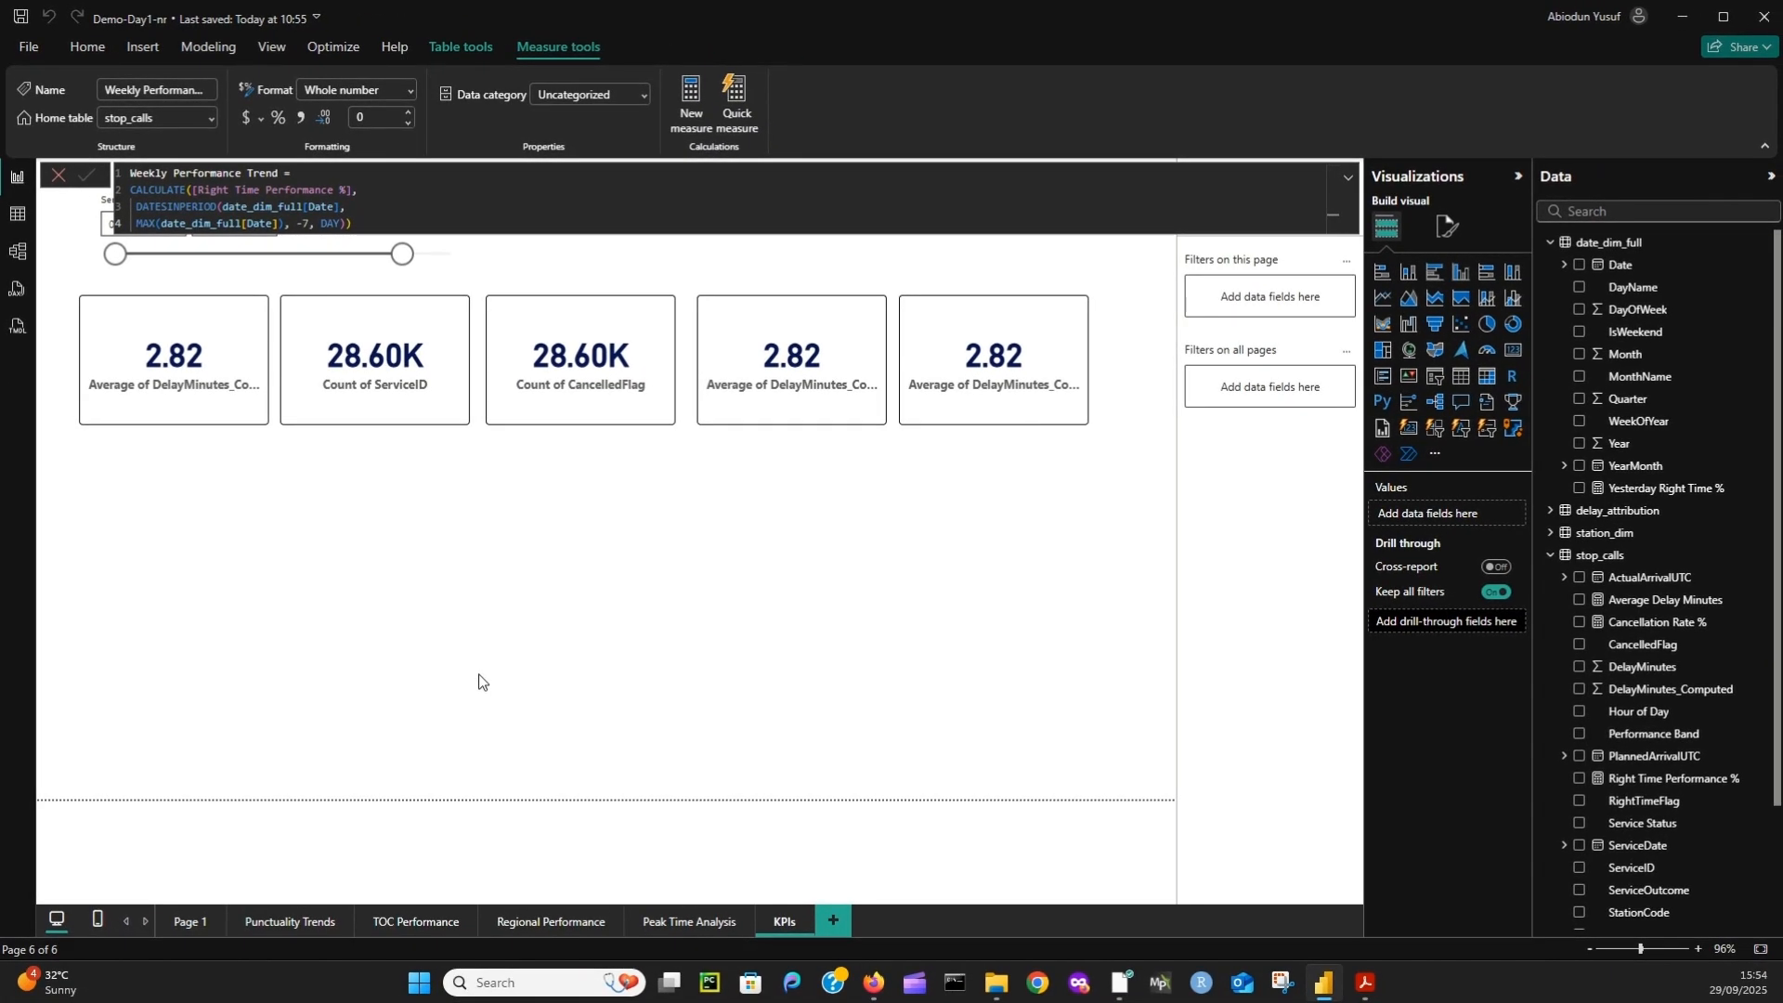
click(57, 174)
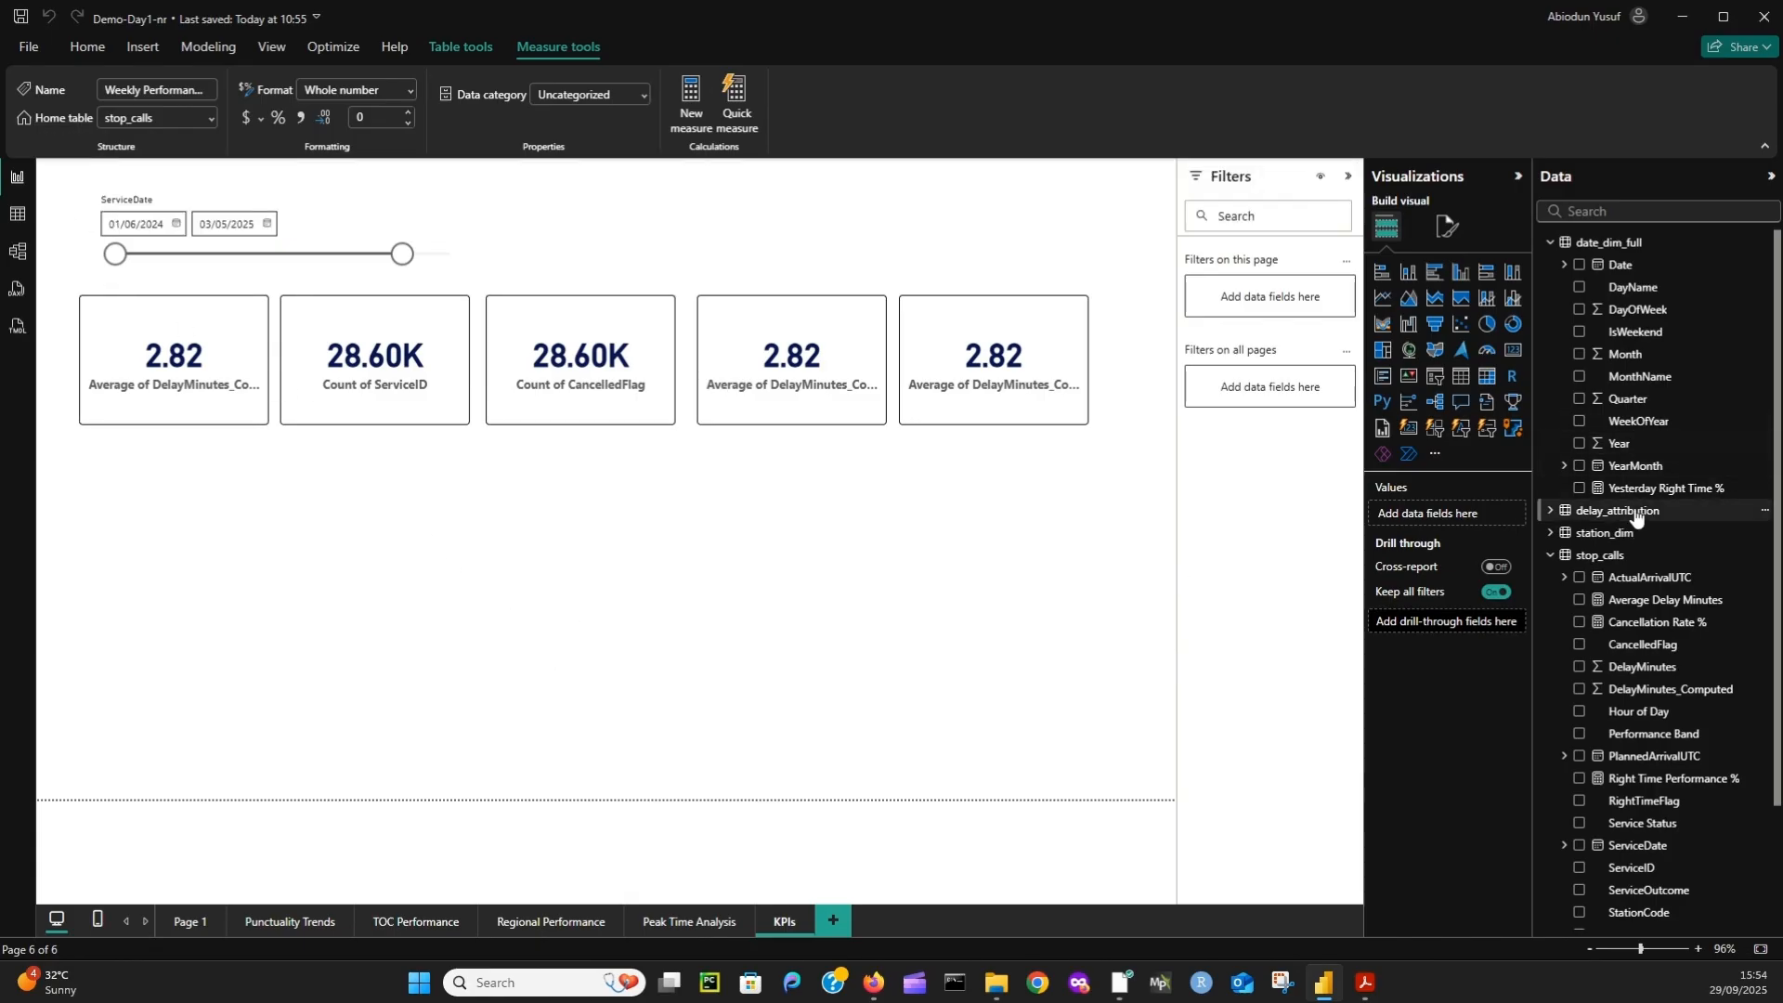
- Create a new measure in the stop_calls table and enter the name Performance vs Yesterday
right_click(1590, 557)
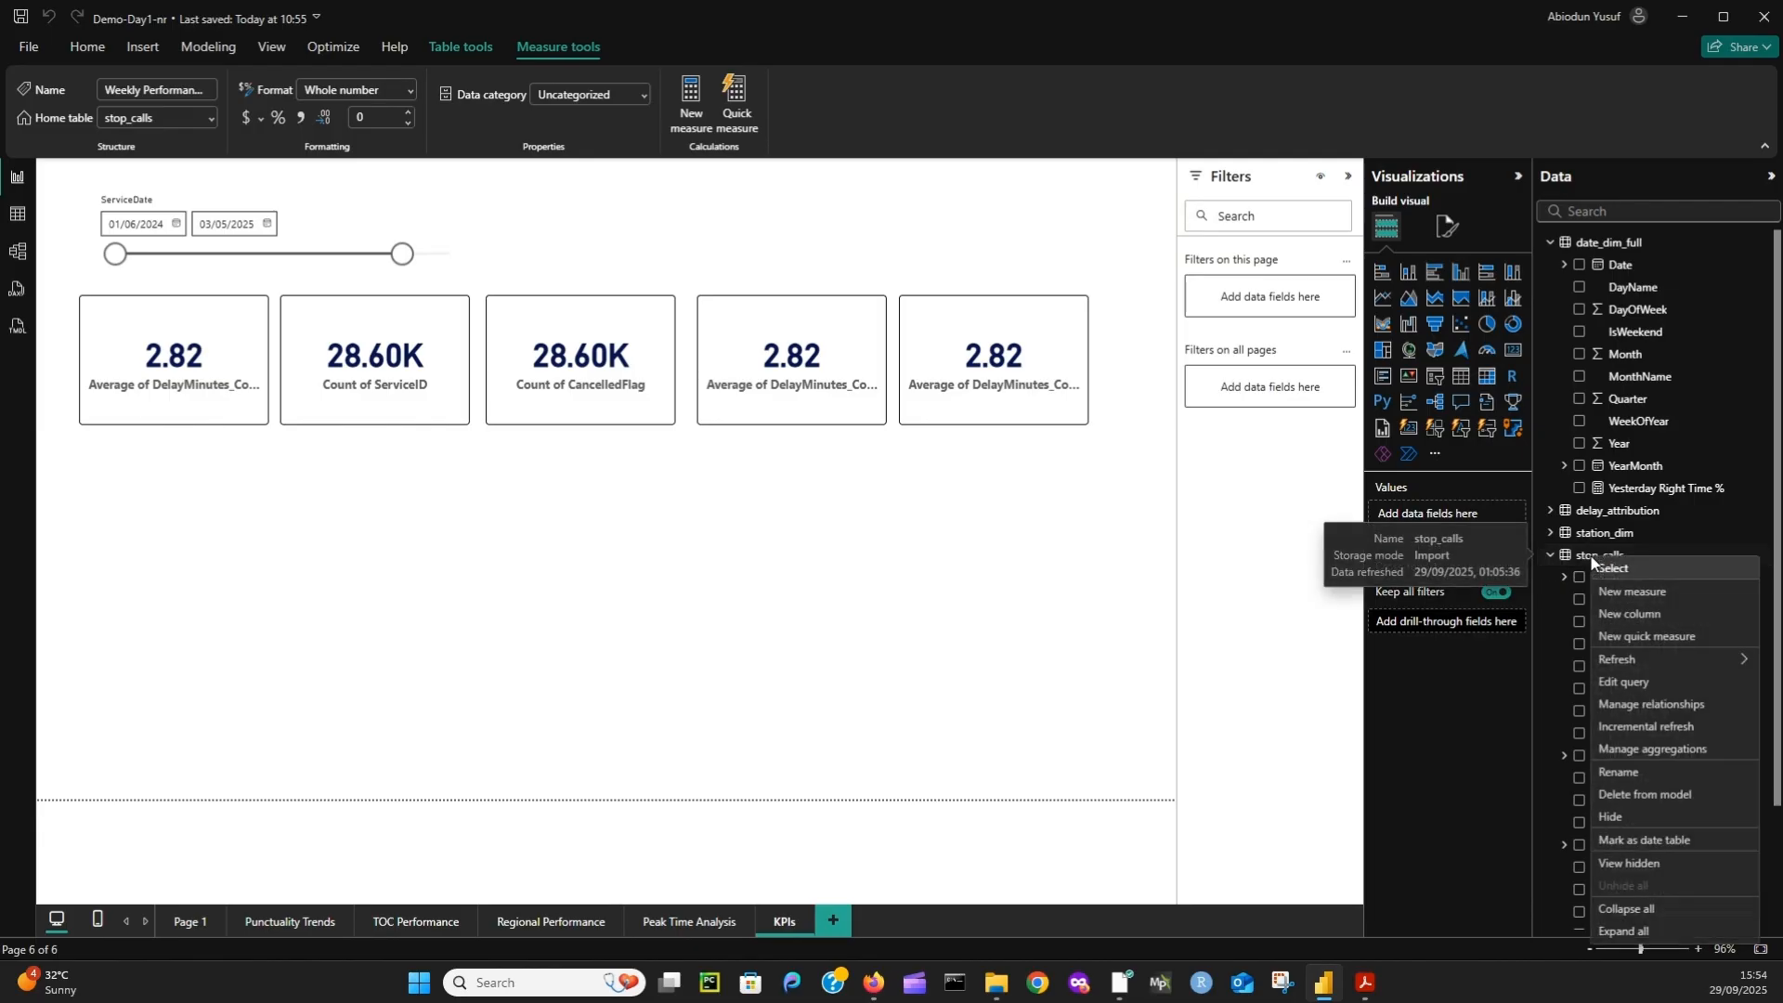
click(1626, 600)
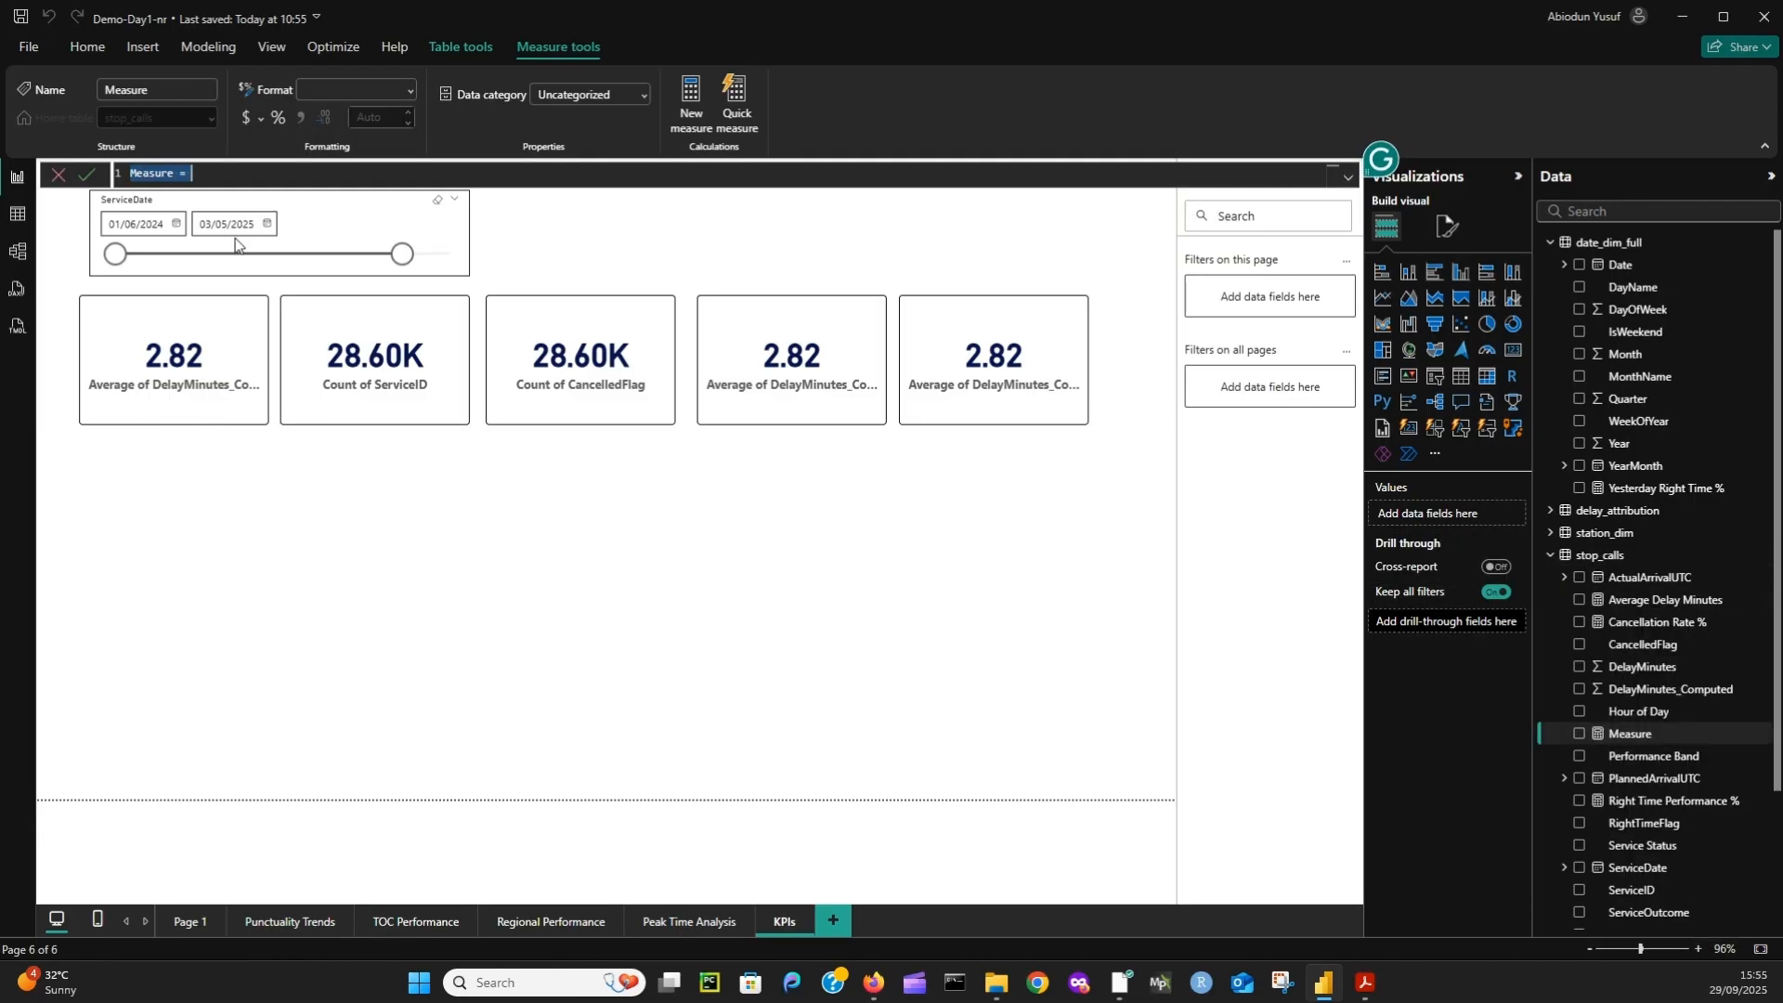
text(Performance vs Yest)
text(rday)
key(BackSpace)
key(BackSpace)
key(BackSpace)
key(BackSpace)
text(erday)
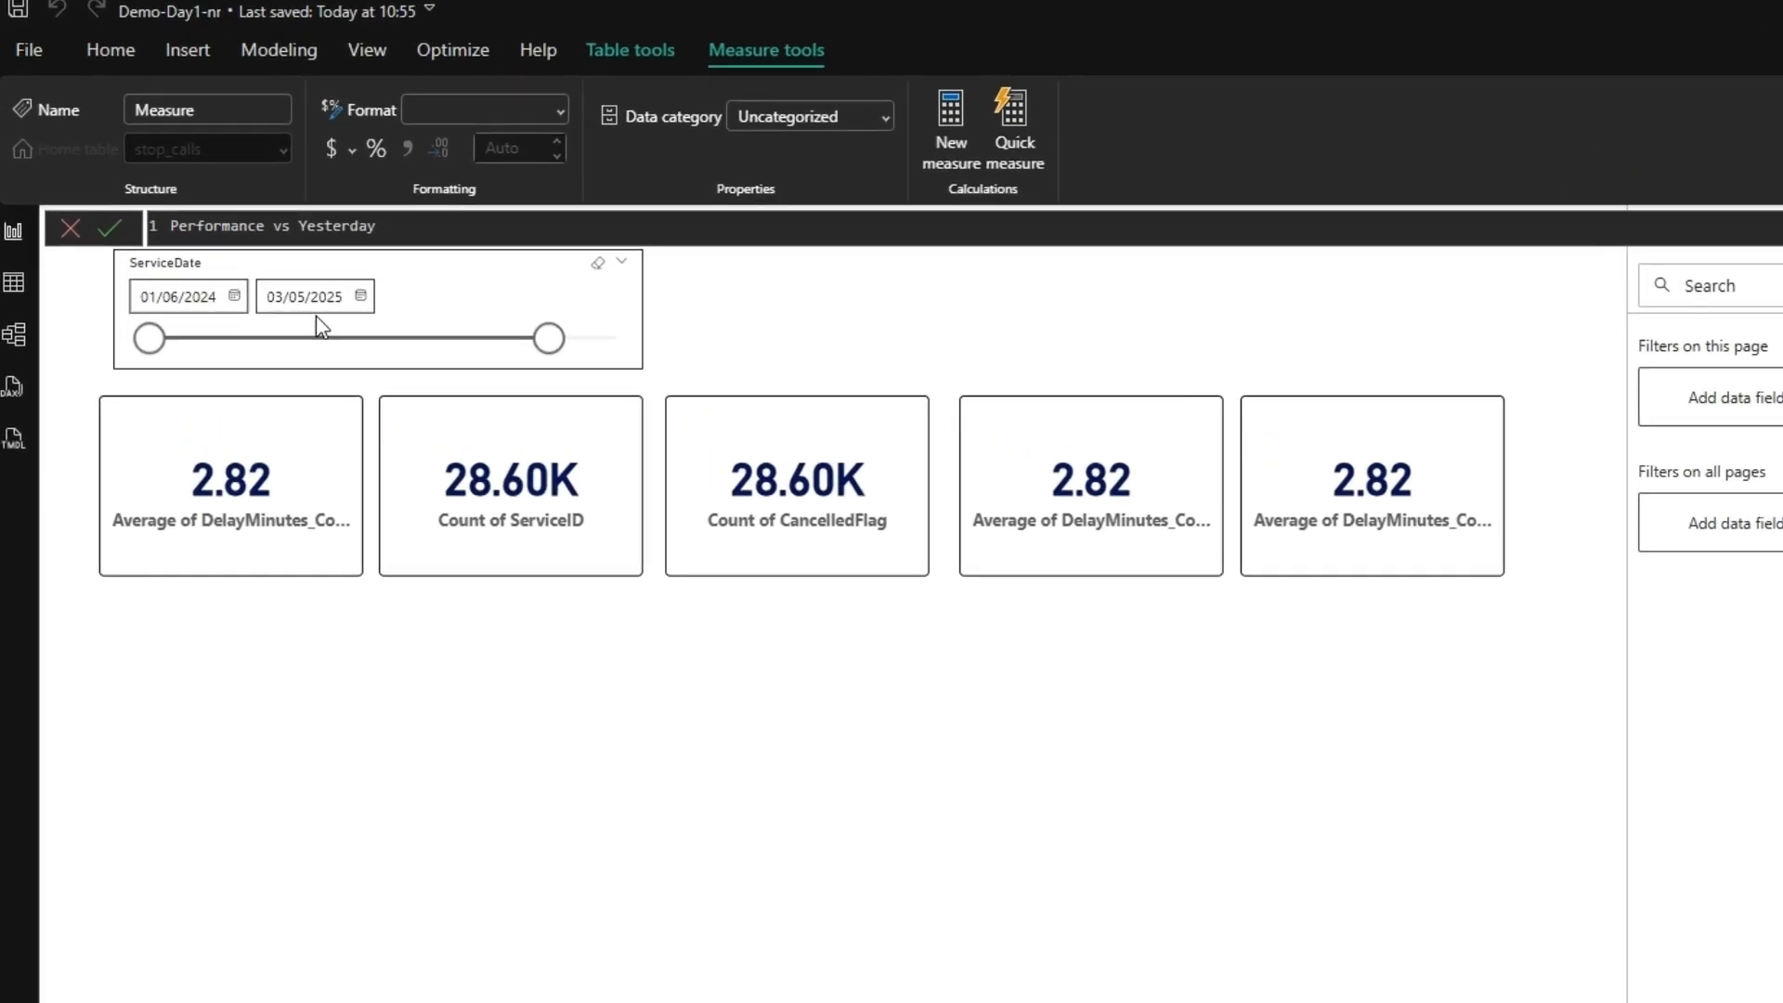
- Define the measure as [Right Time Performance %] - [Yesterday Right Time %] and commit it
text( = right)
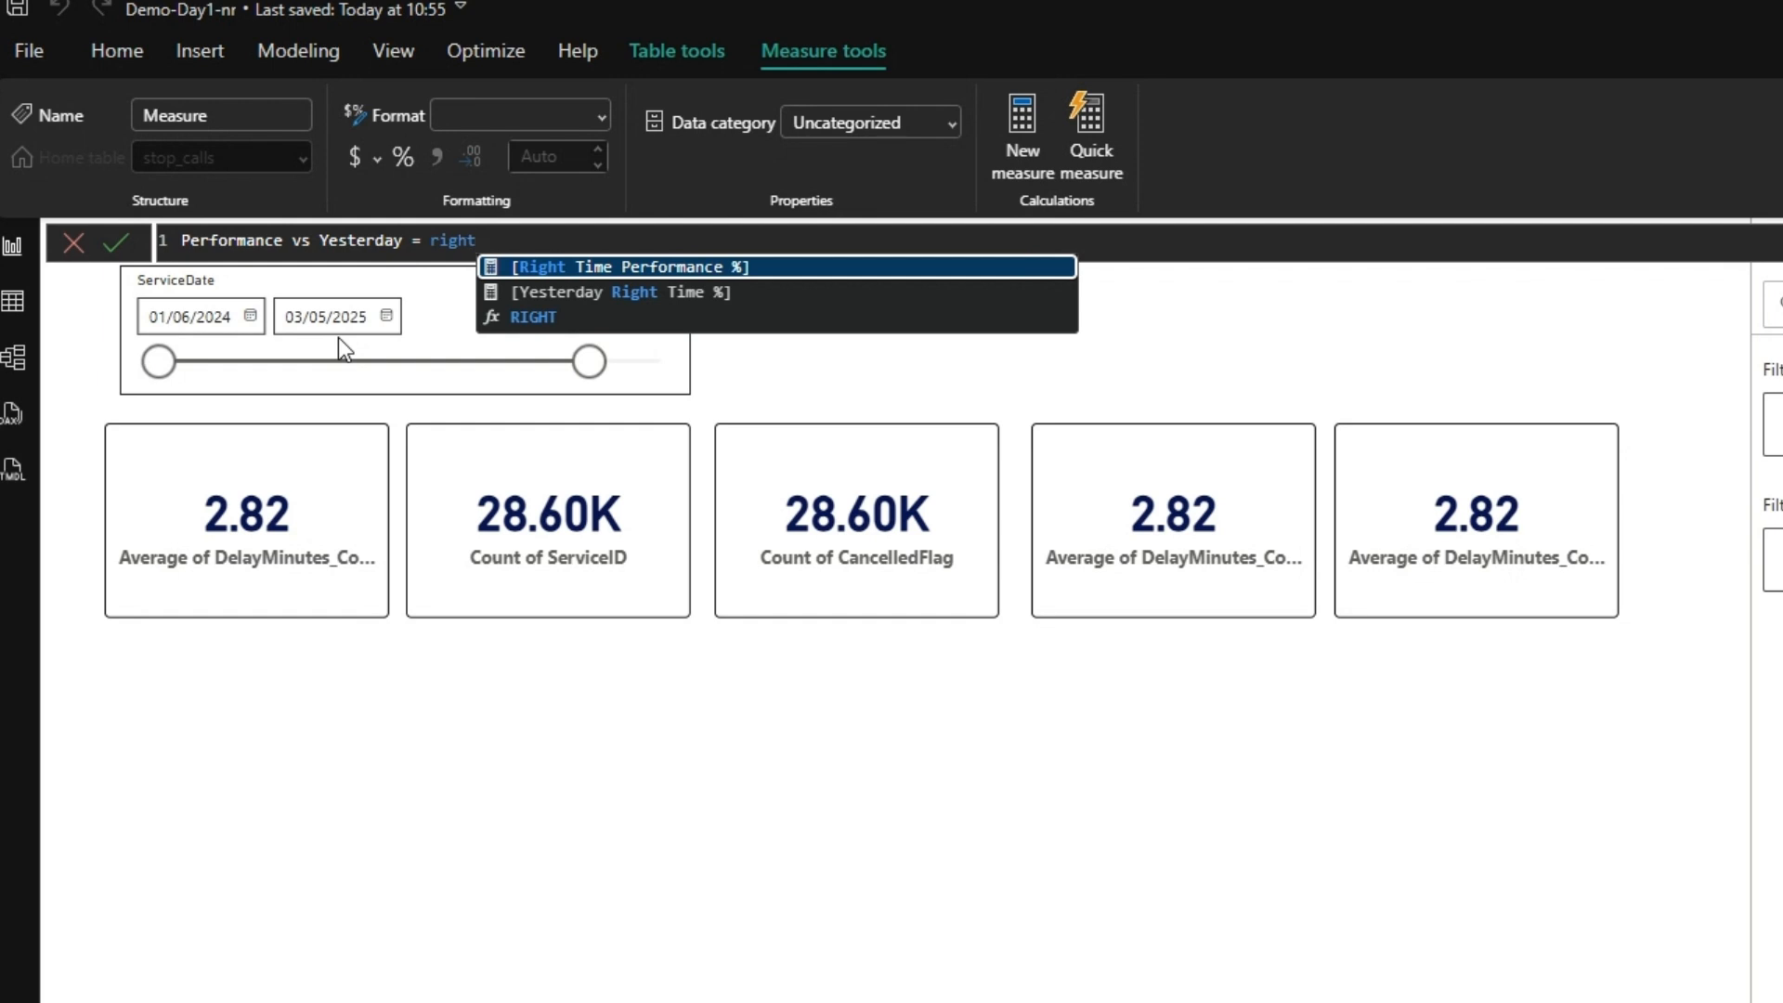
key(Tab)
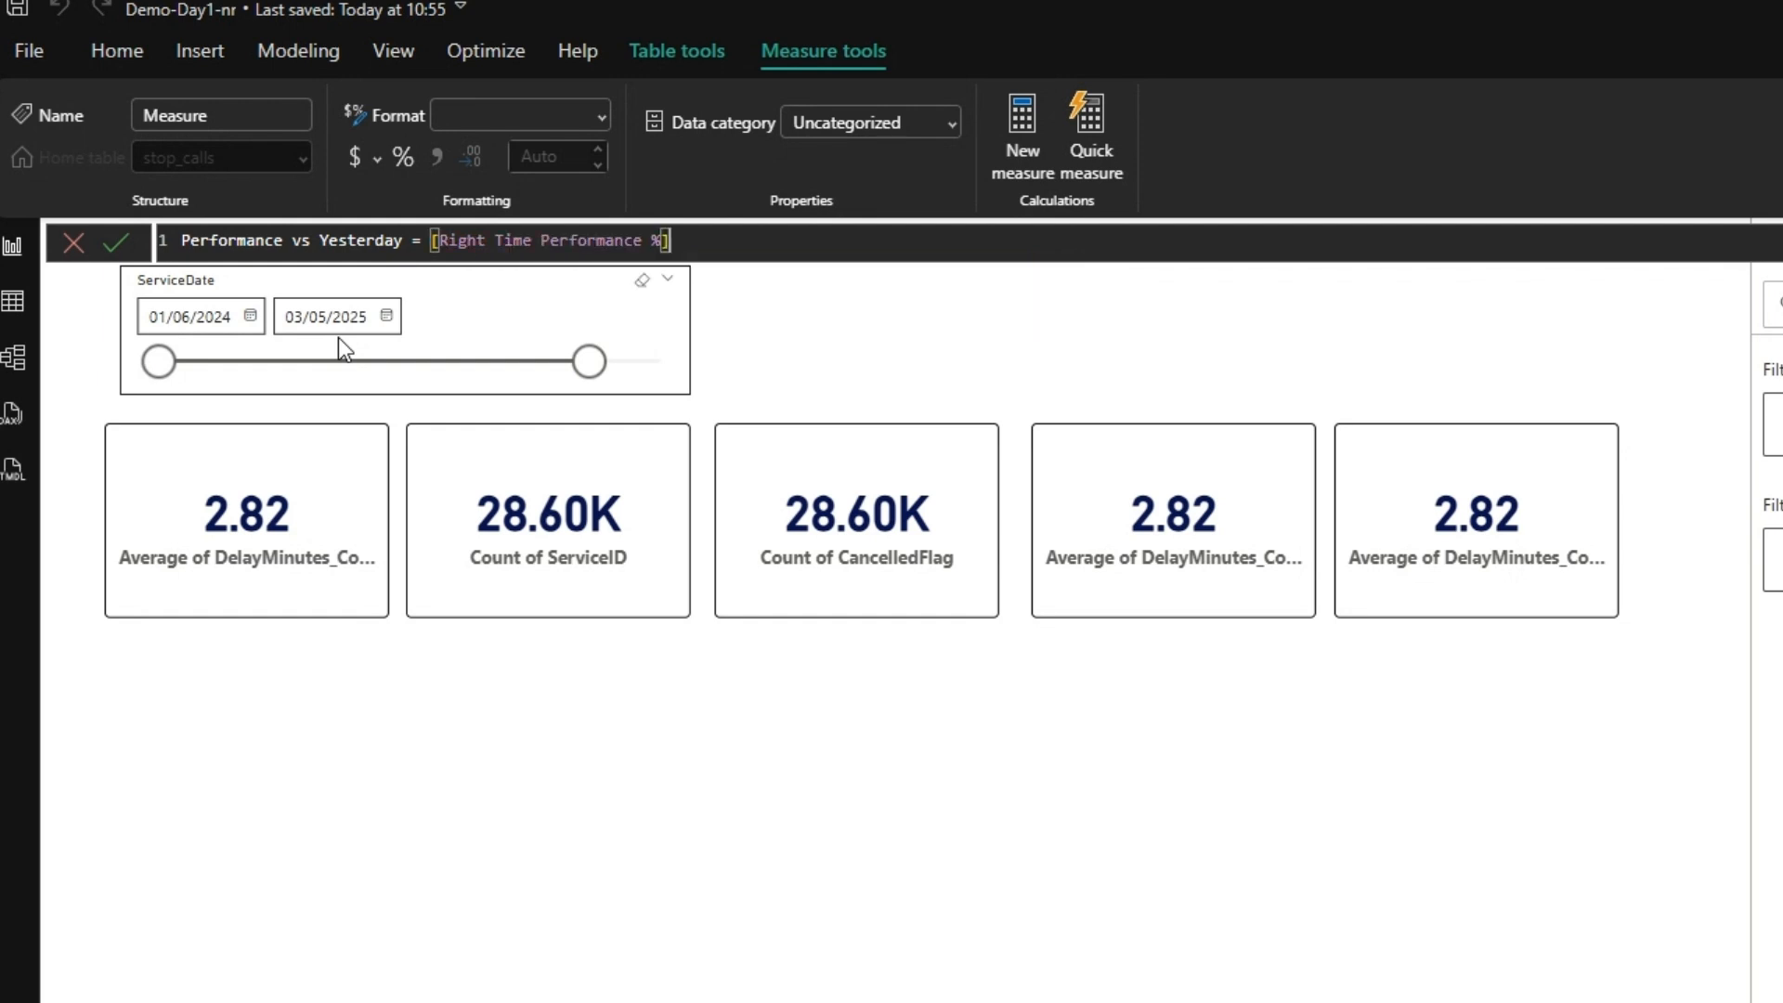
text(- yes)
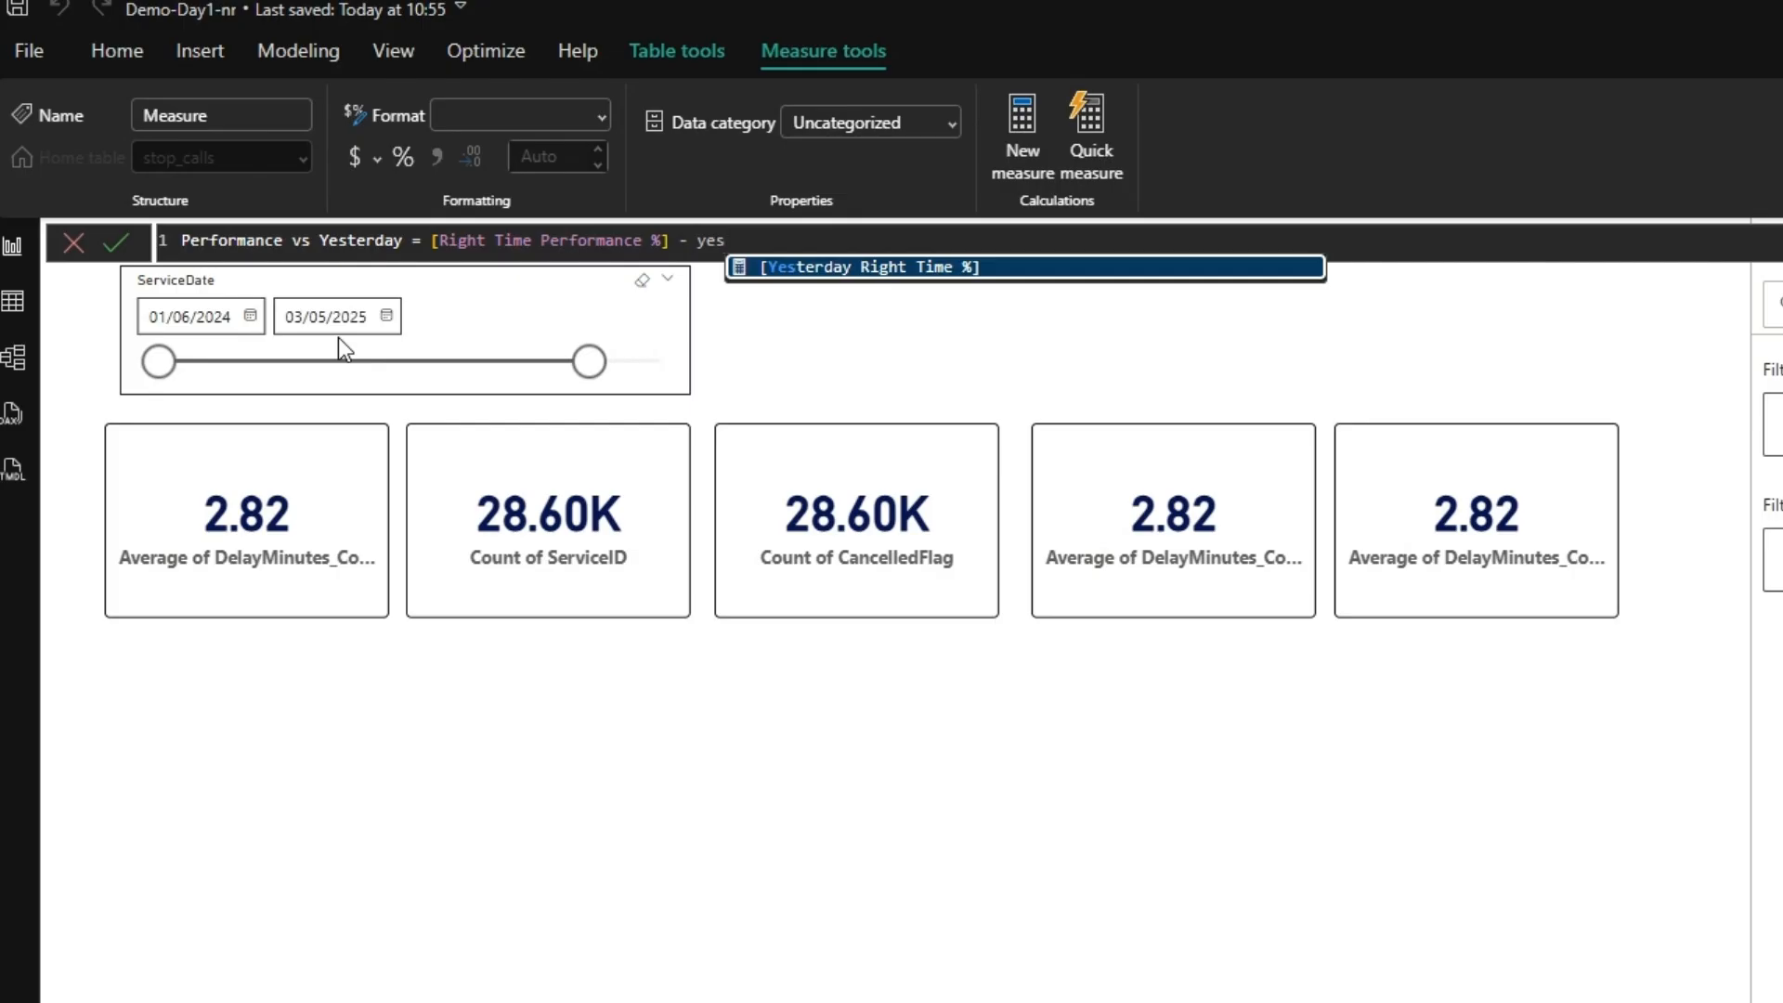
key(Tab)
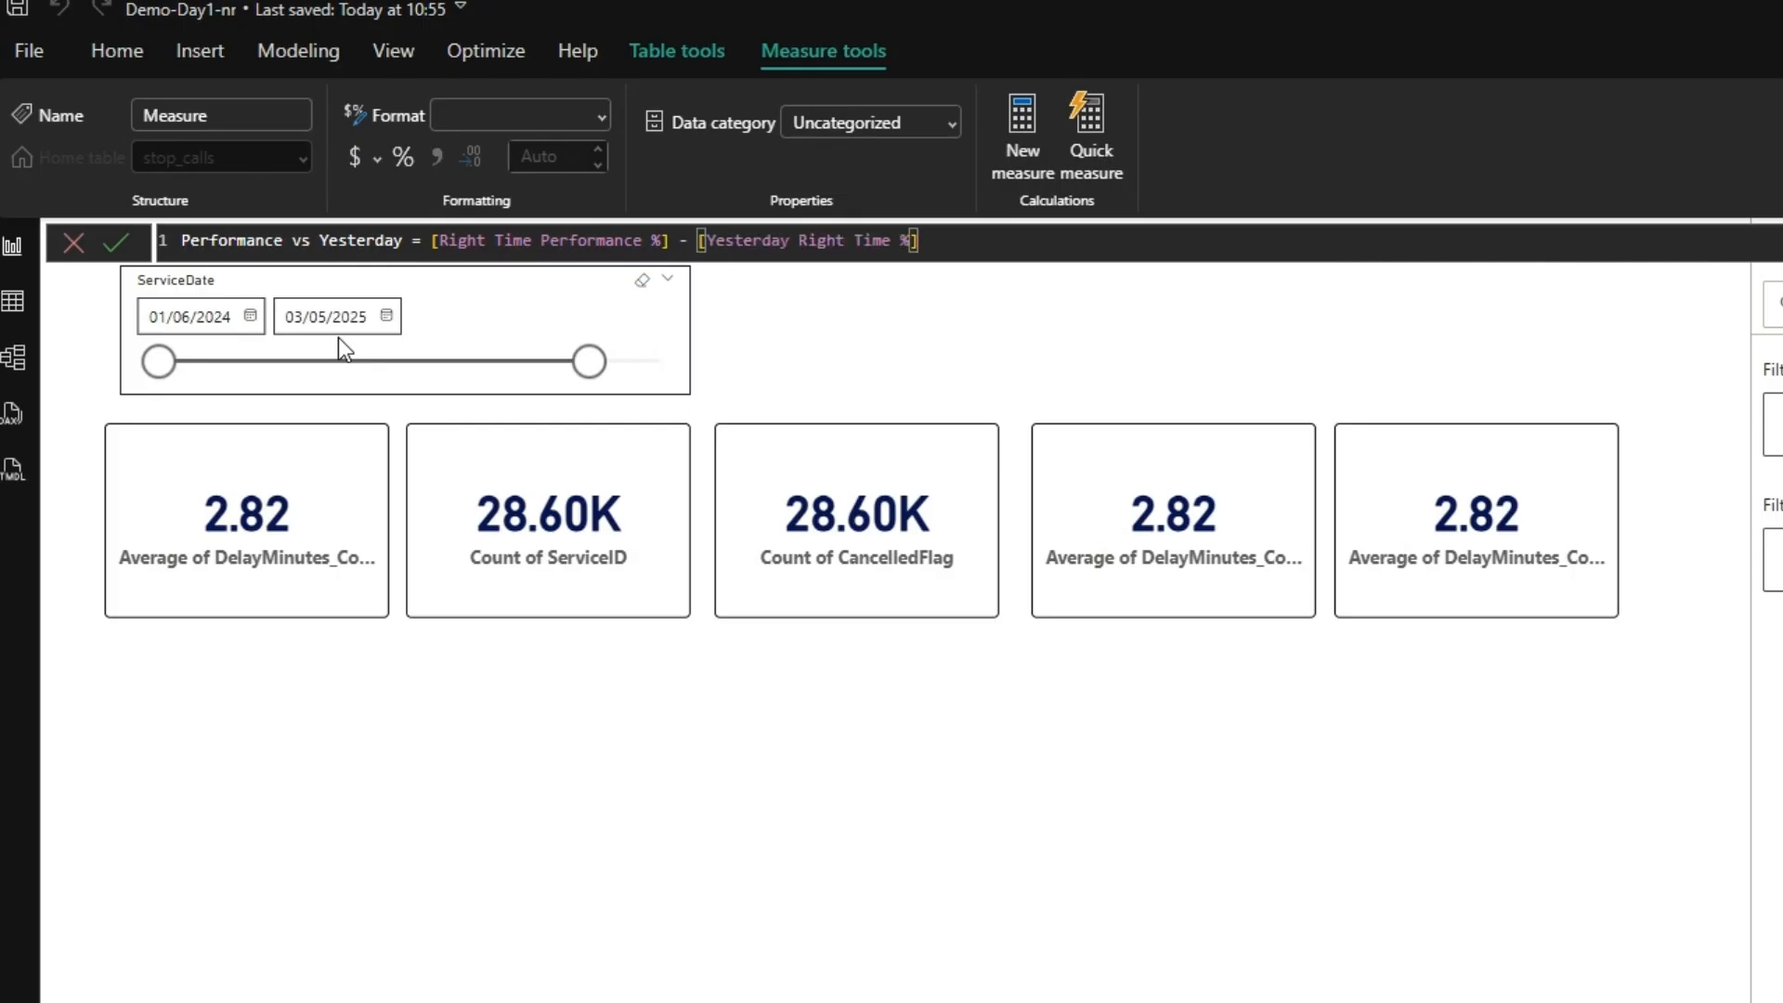
click(113, 244)
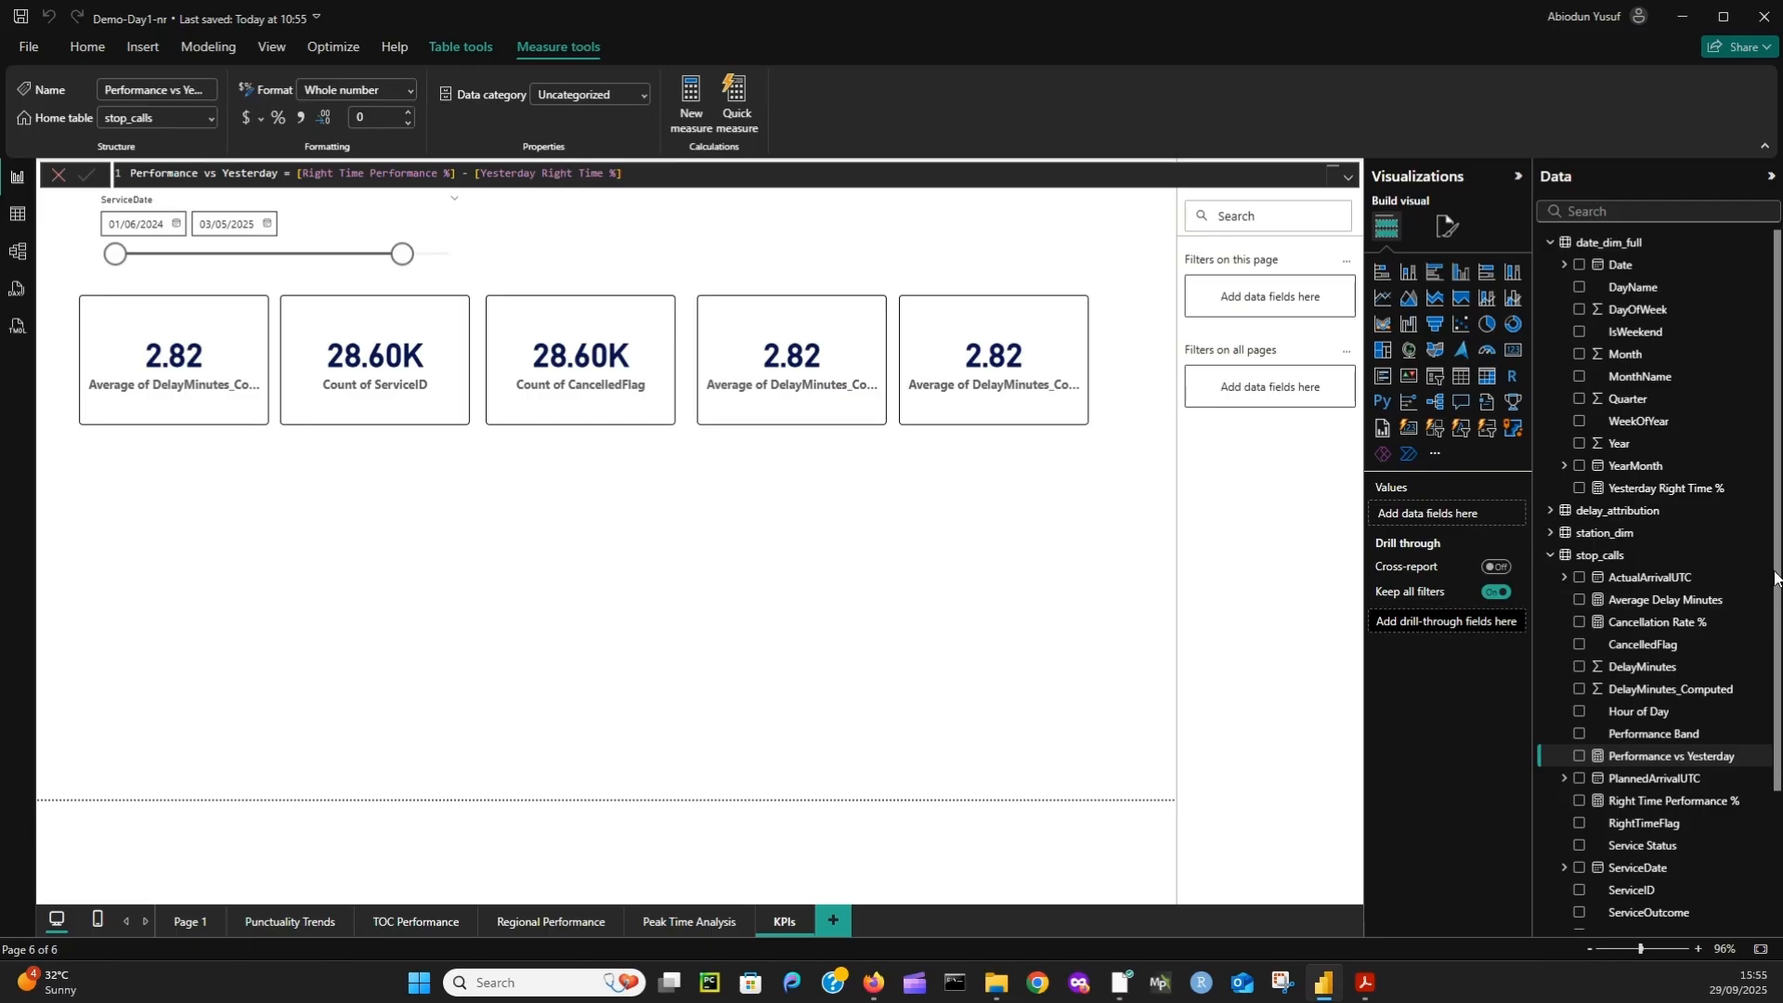
- Create a new measure in the stop_calls table named PPM (Public Performance Measure), with a new line for its formula
click(1551, 557)
right_click(1613, 556)
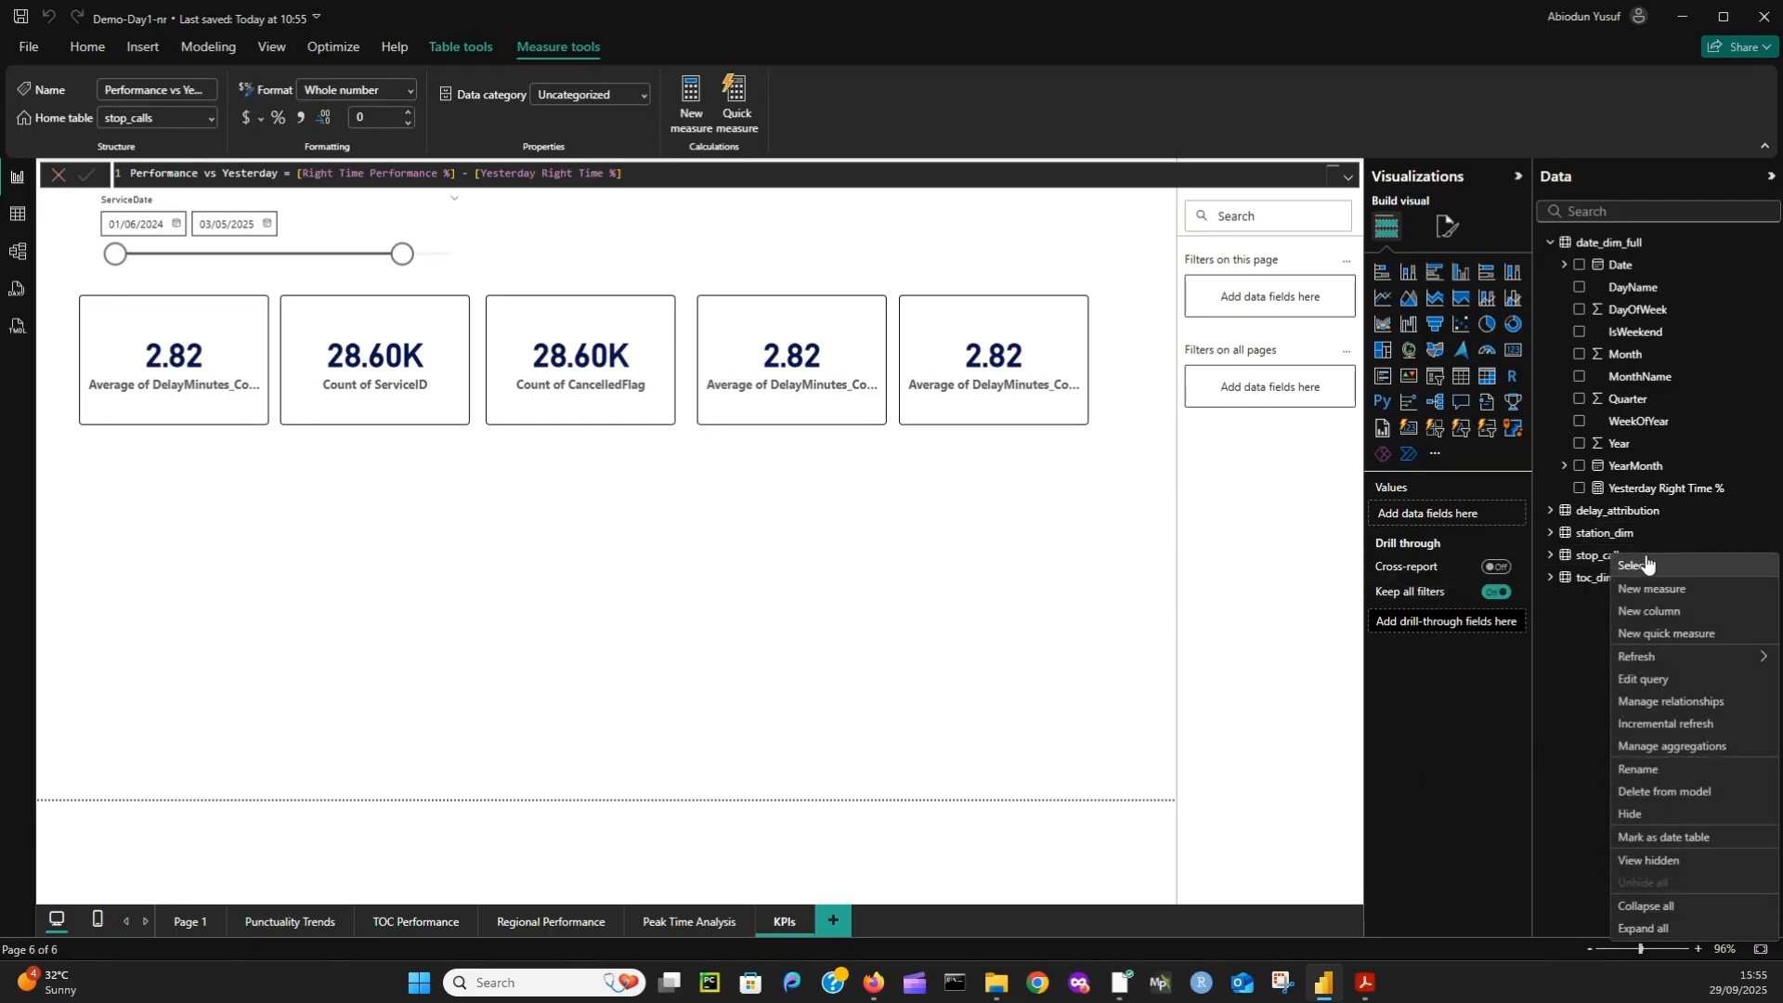
click(1650, 589)
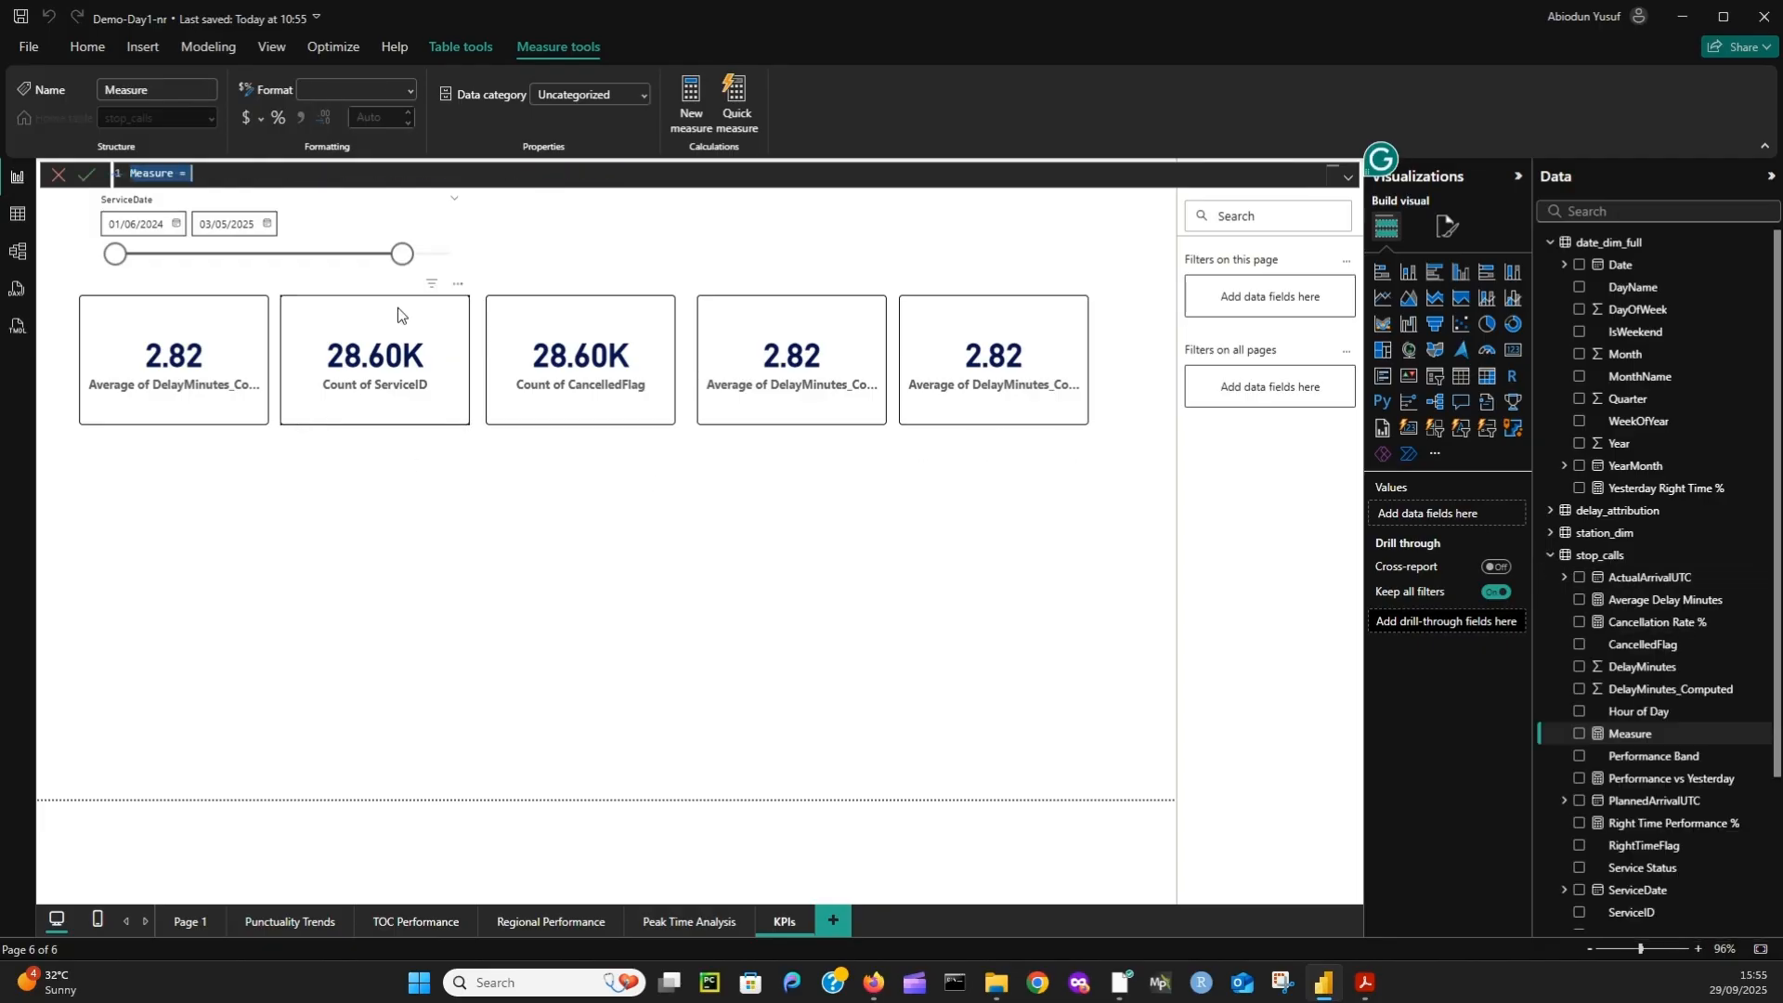
text(PPM ()
text(Publ)
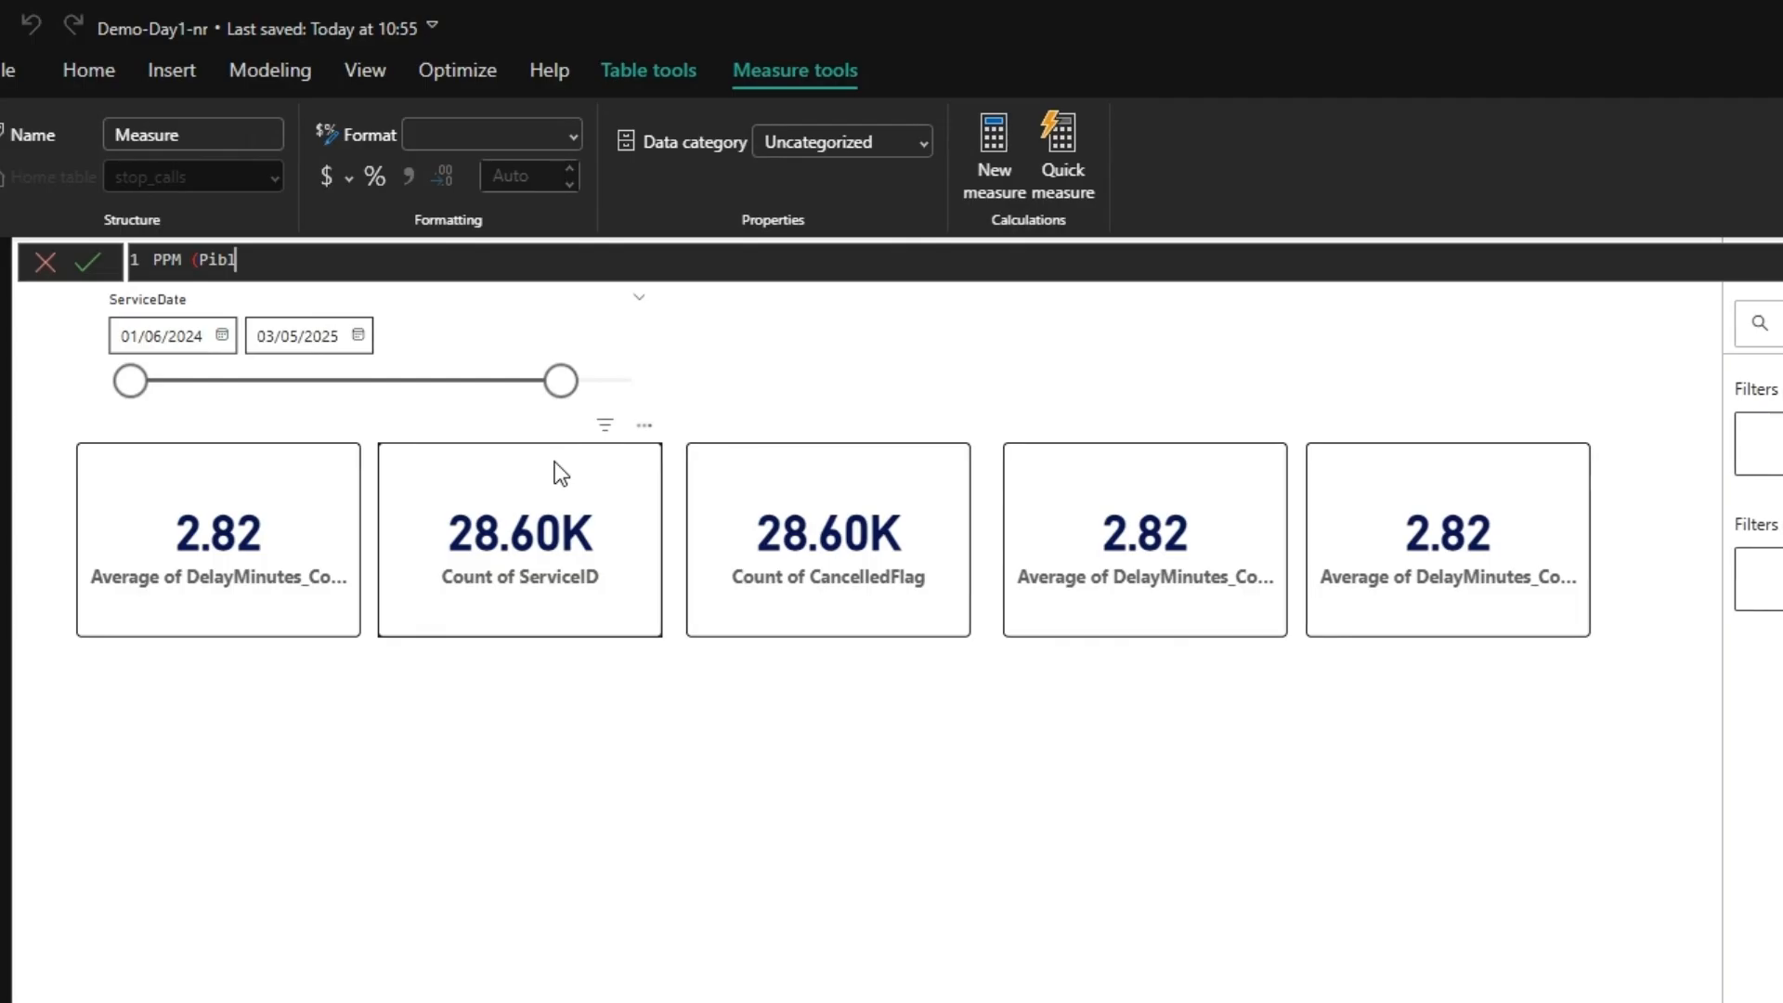
text(ic Pe)
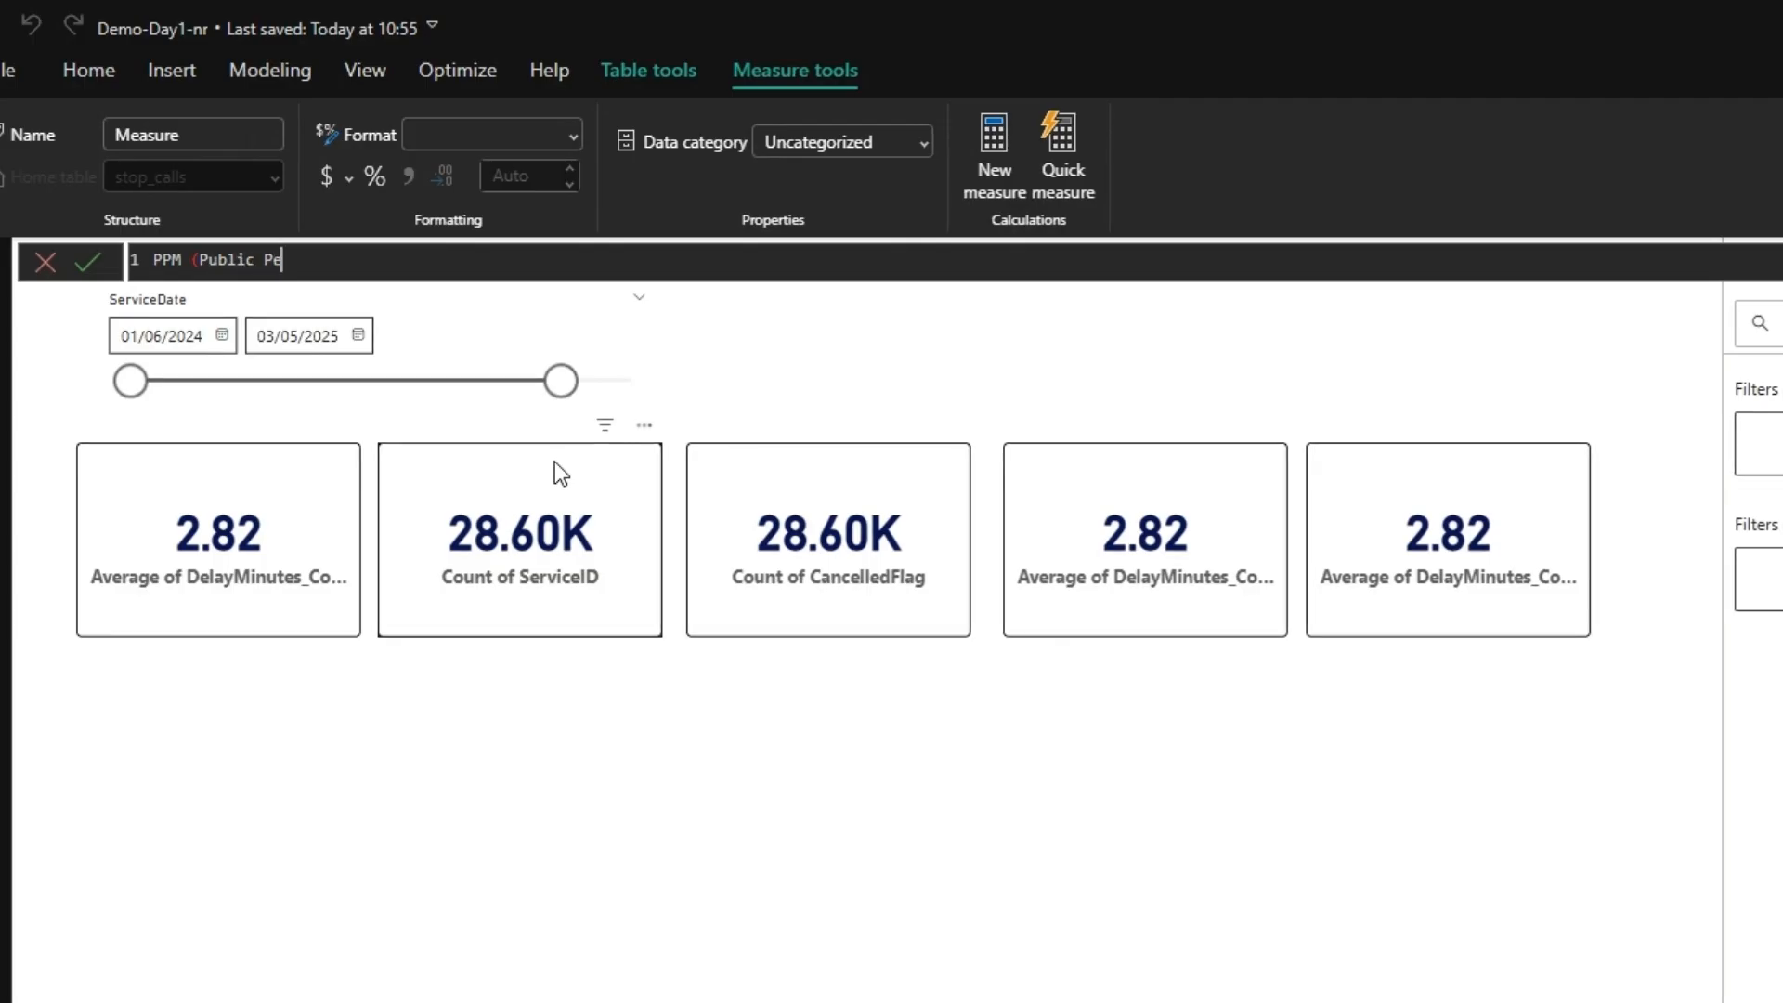
text(rformance Measure))
text(=)
key(shift+Return)
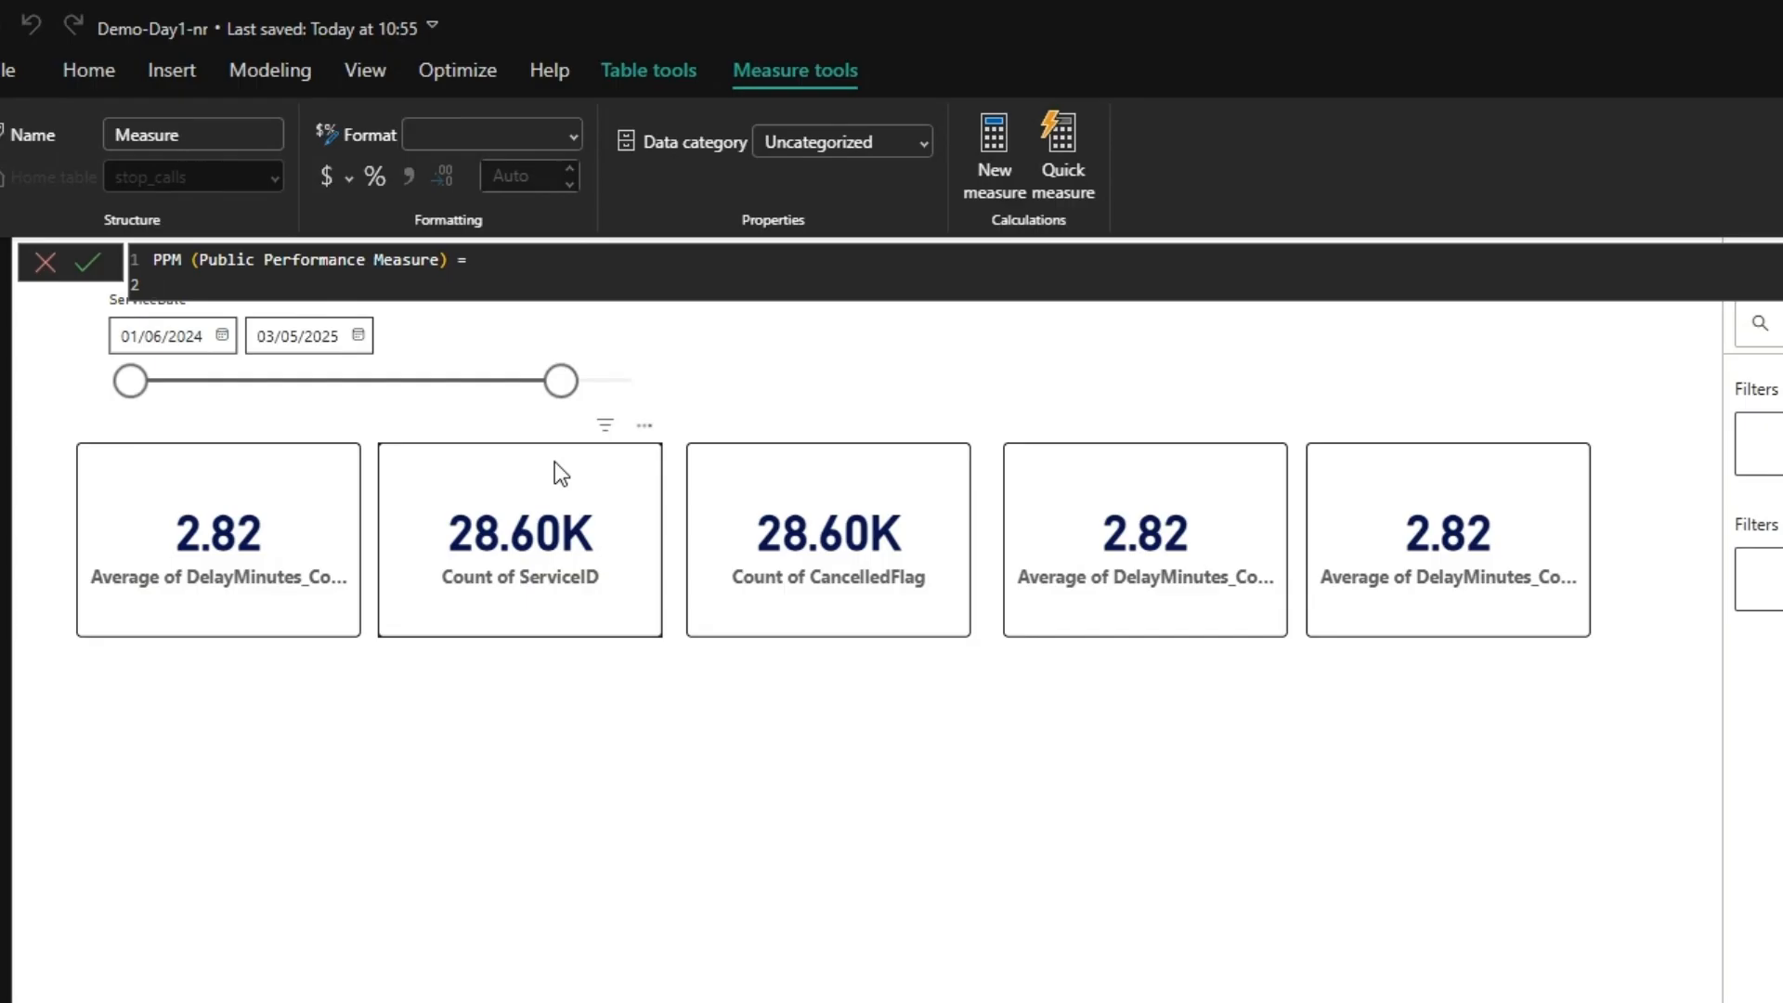
- Start the PPM measure's formula with DIVIDE( and, on its own line, COUNTROWS(FILTER(stop_calls, as the numerator, followed by a new line
text(divid)
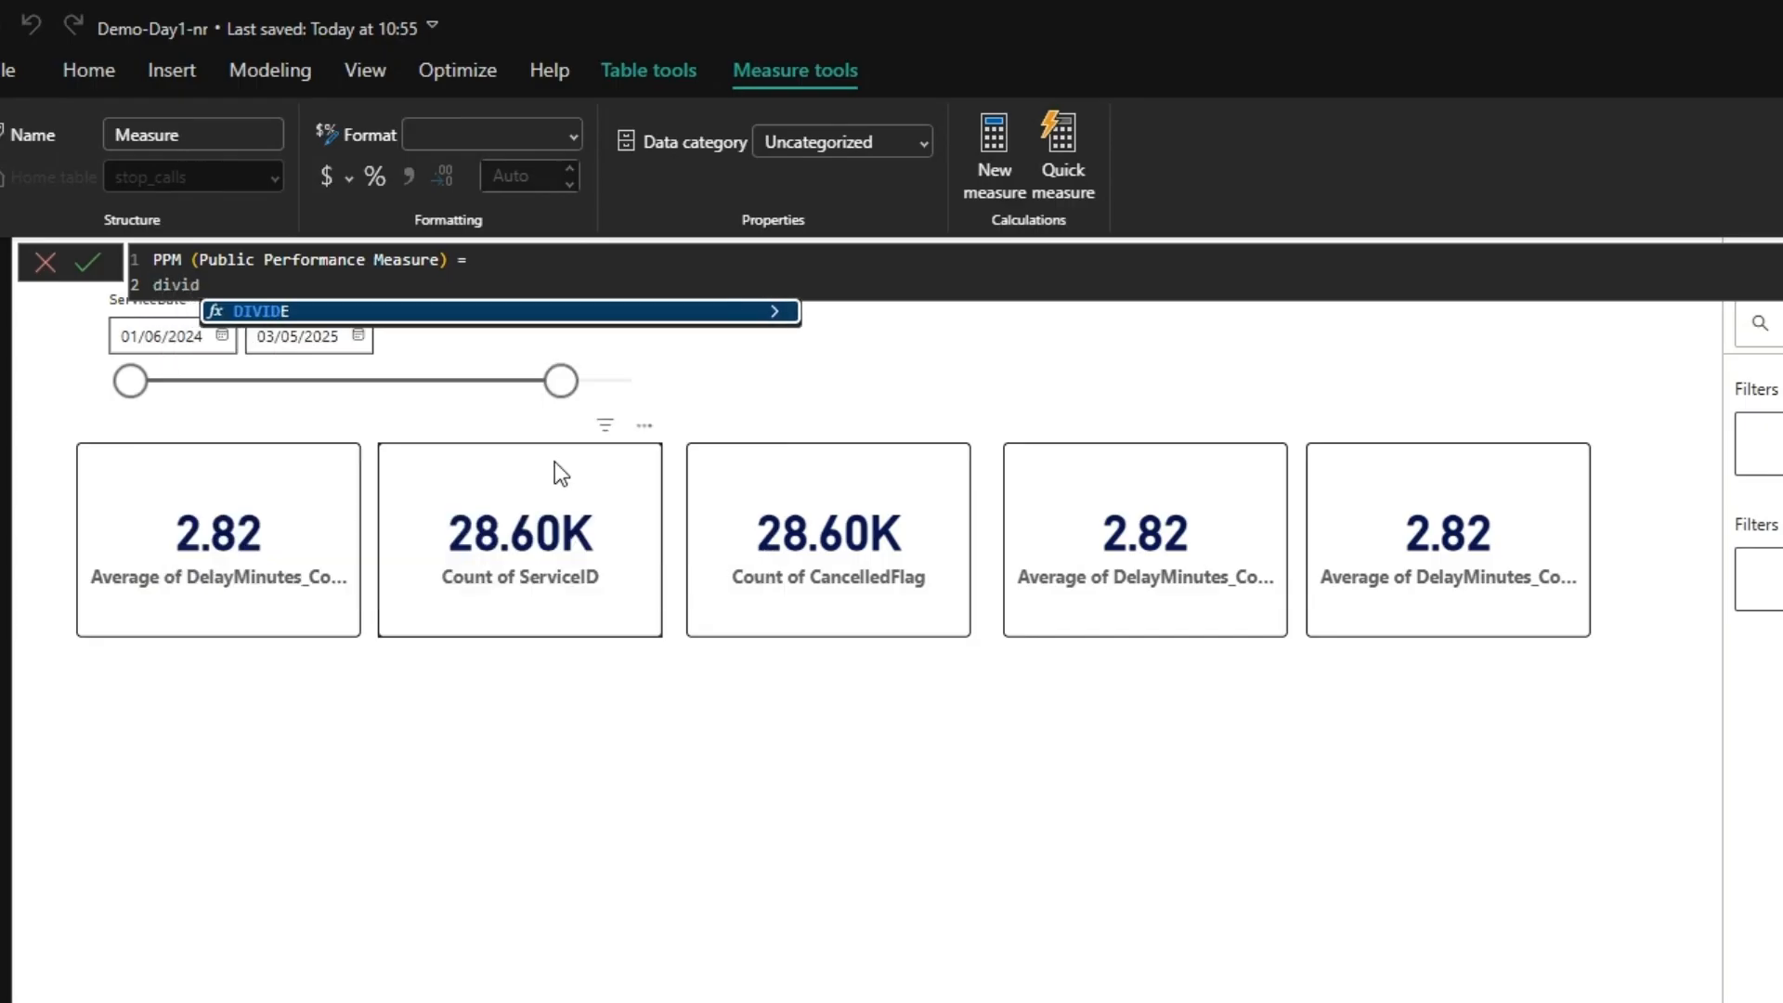
key(Tab)
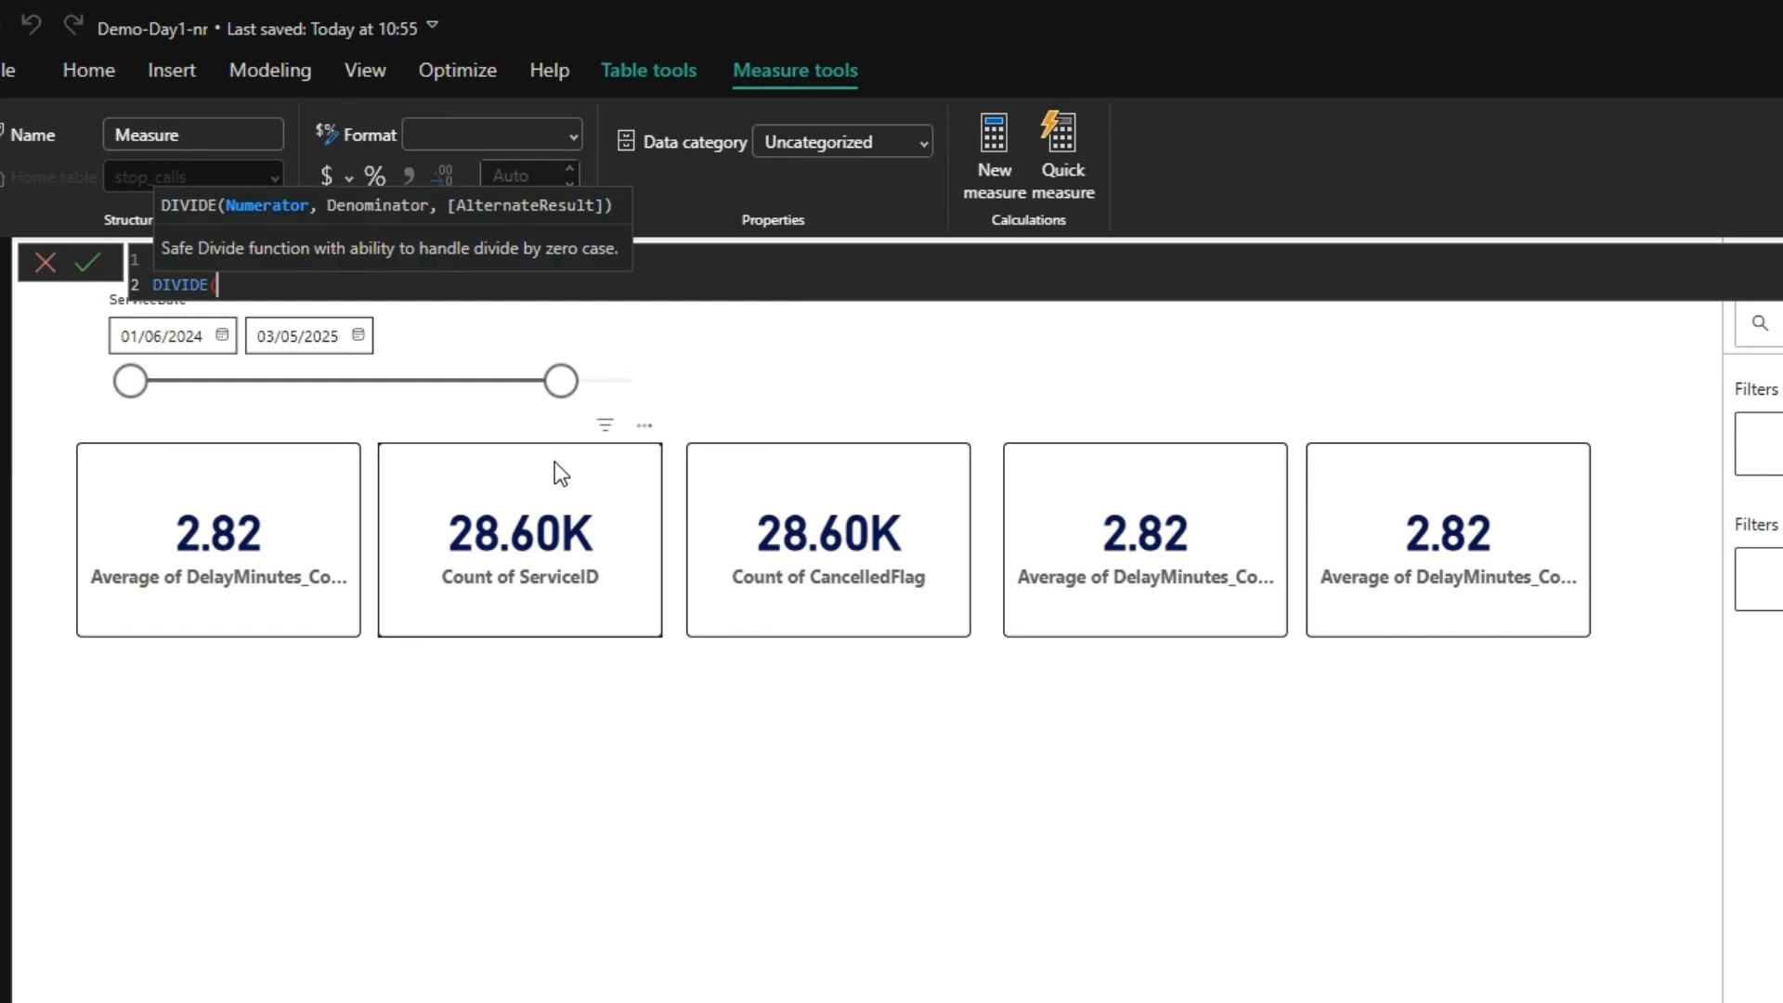
key(Return)
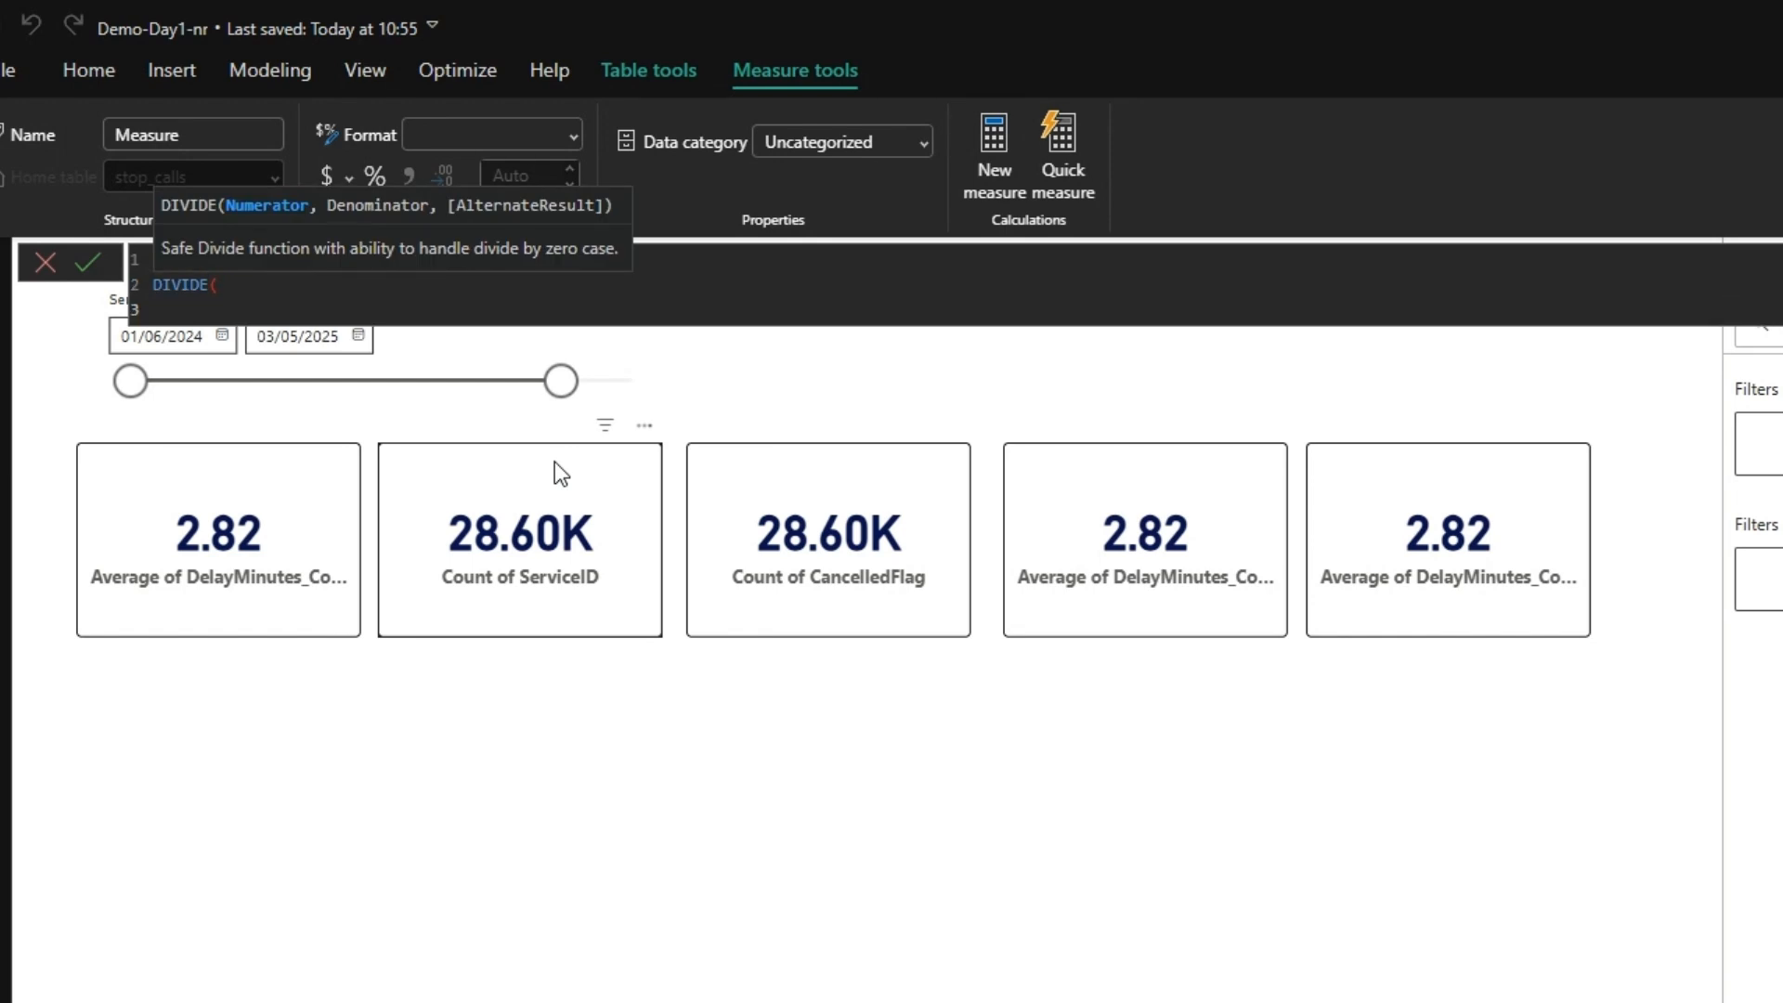
text(countro)
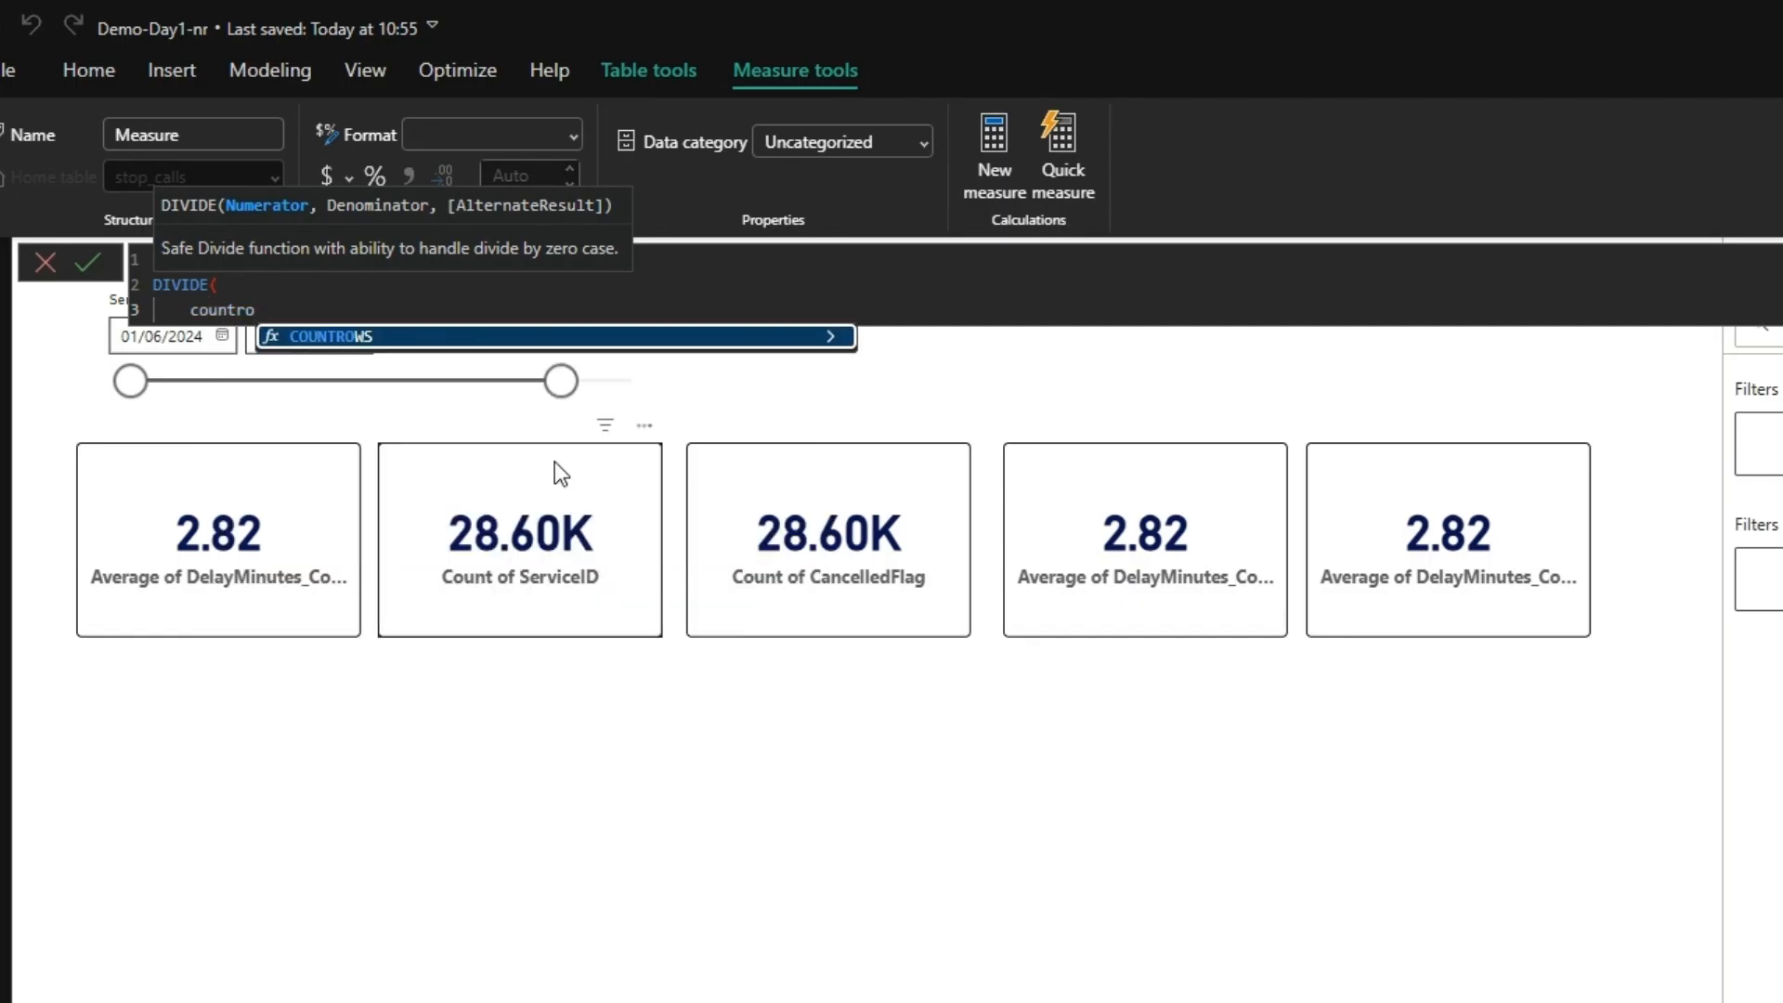
key(Tab)
text(filter)
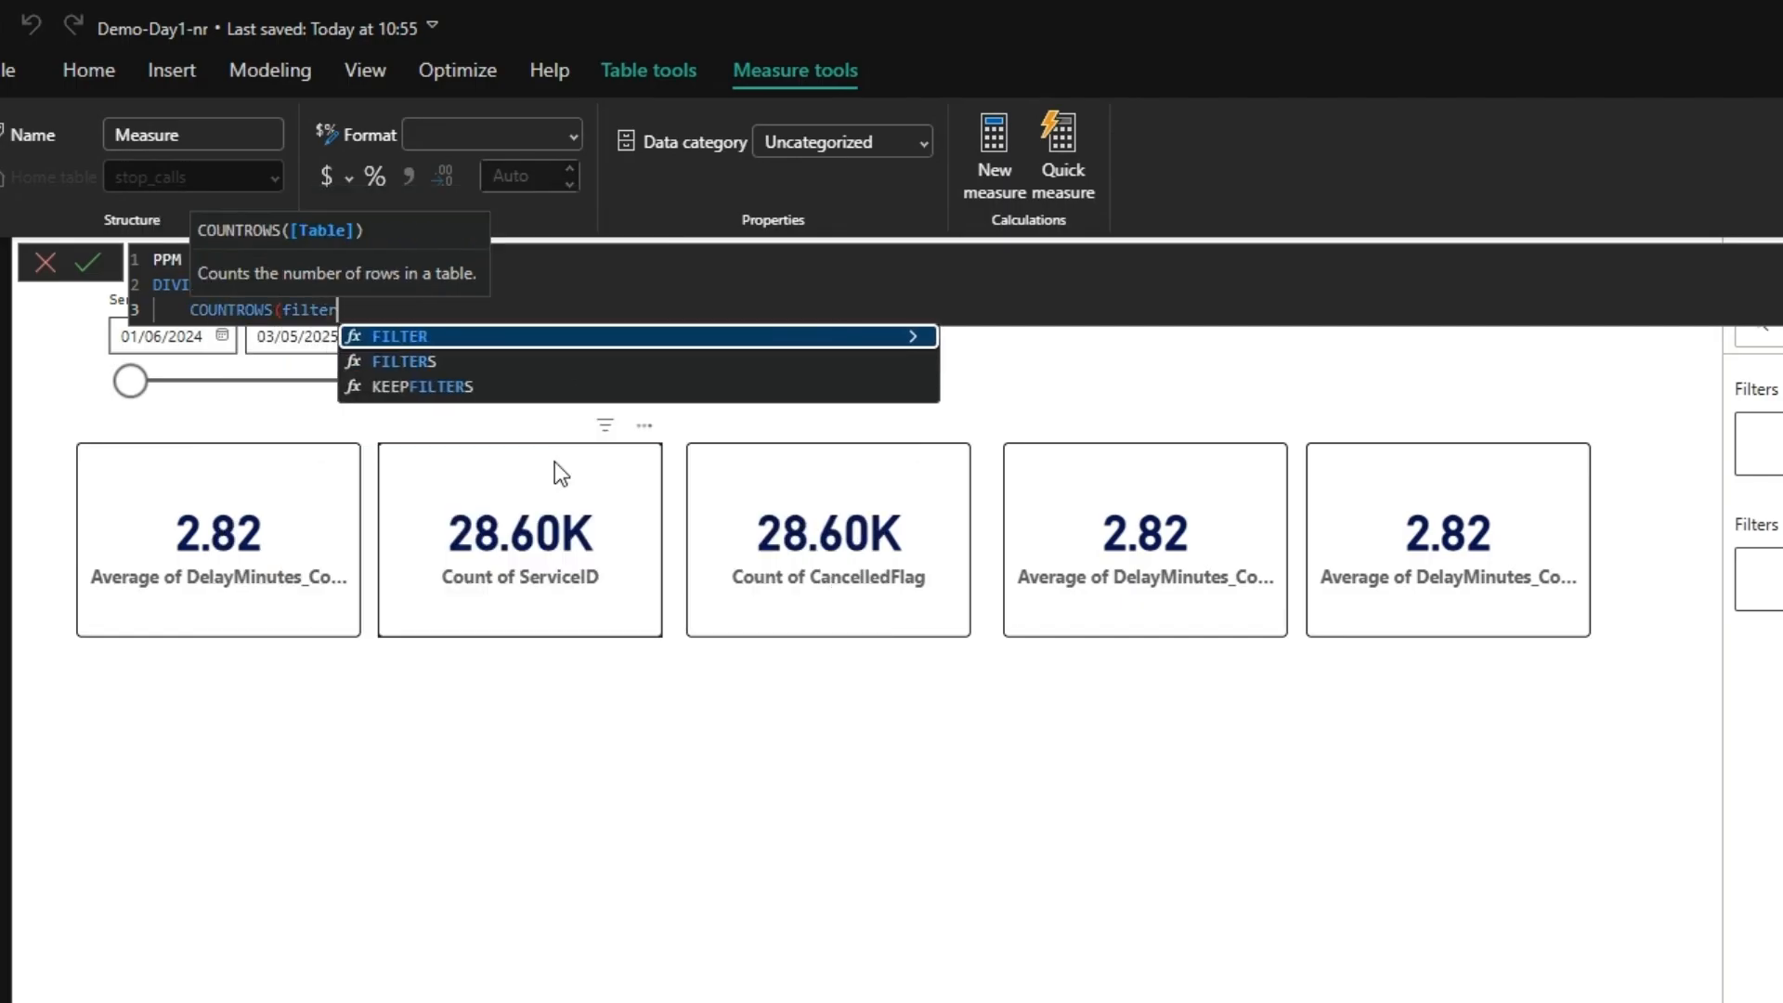
key(Tab)
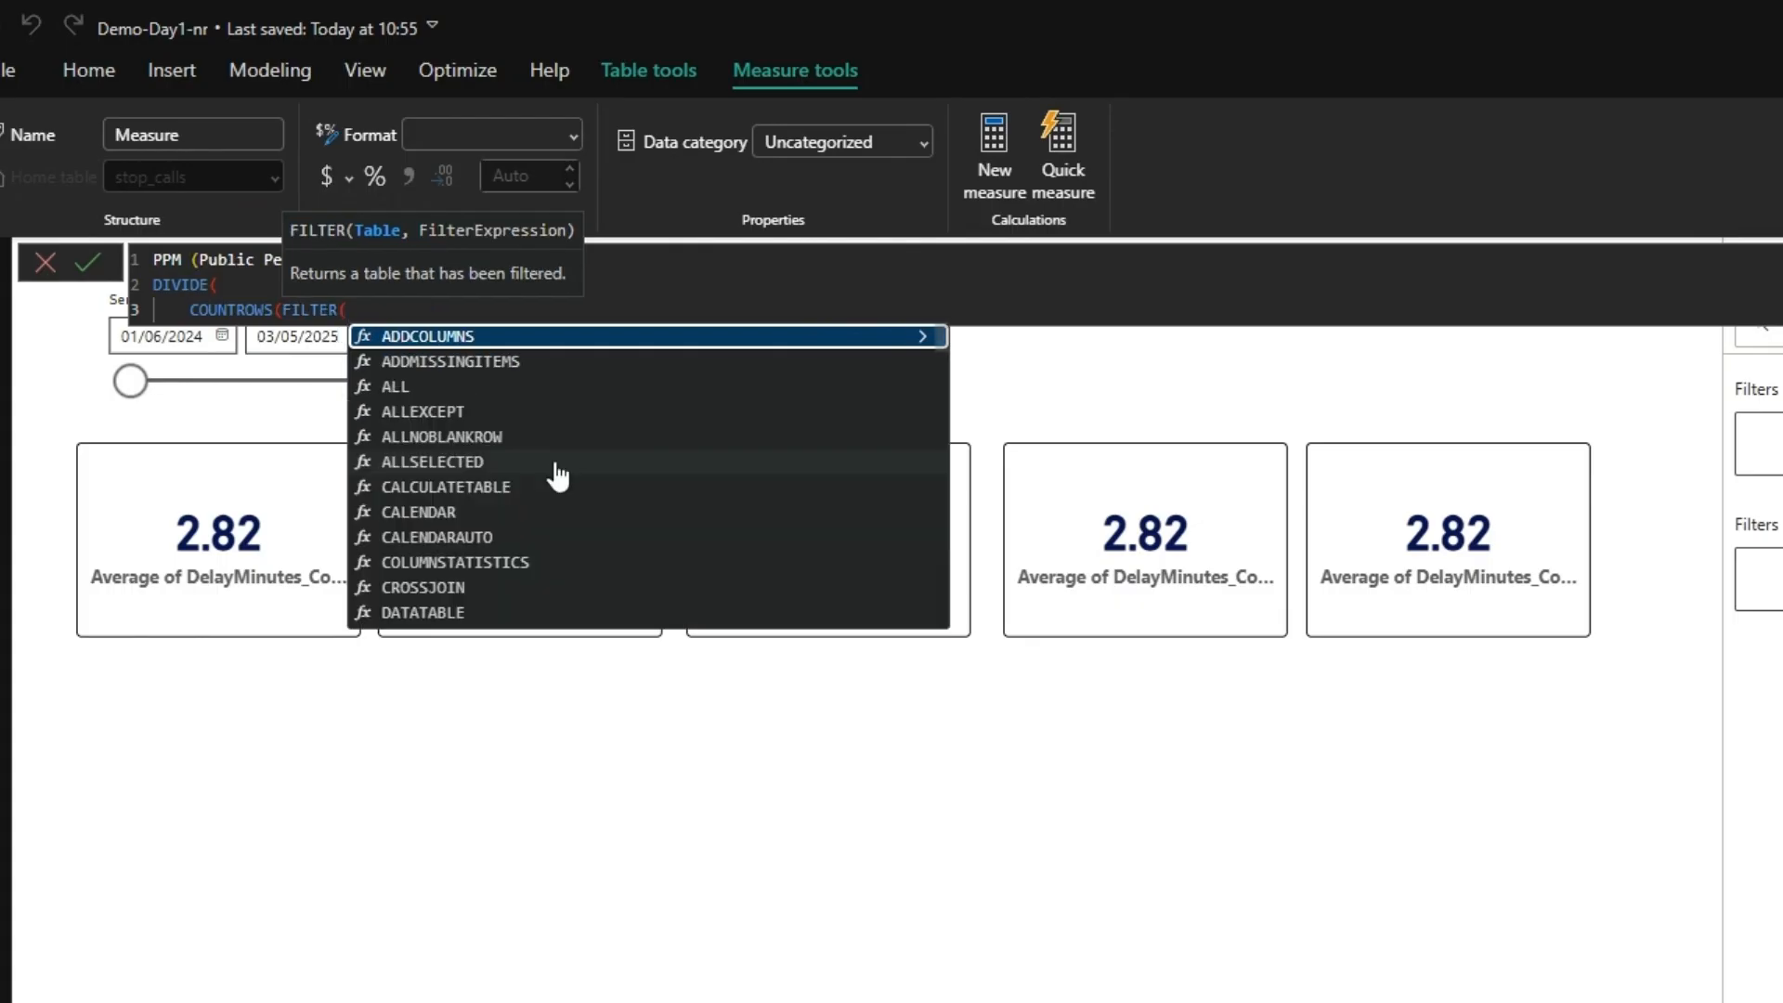
text(stop)
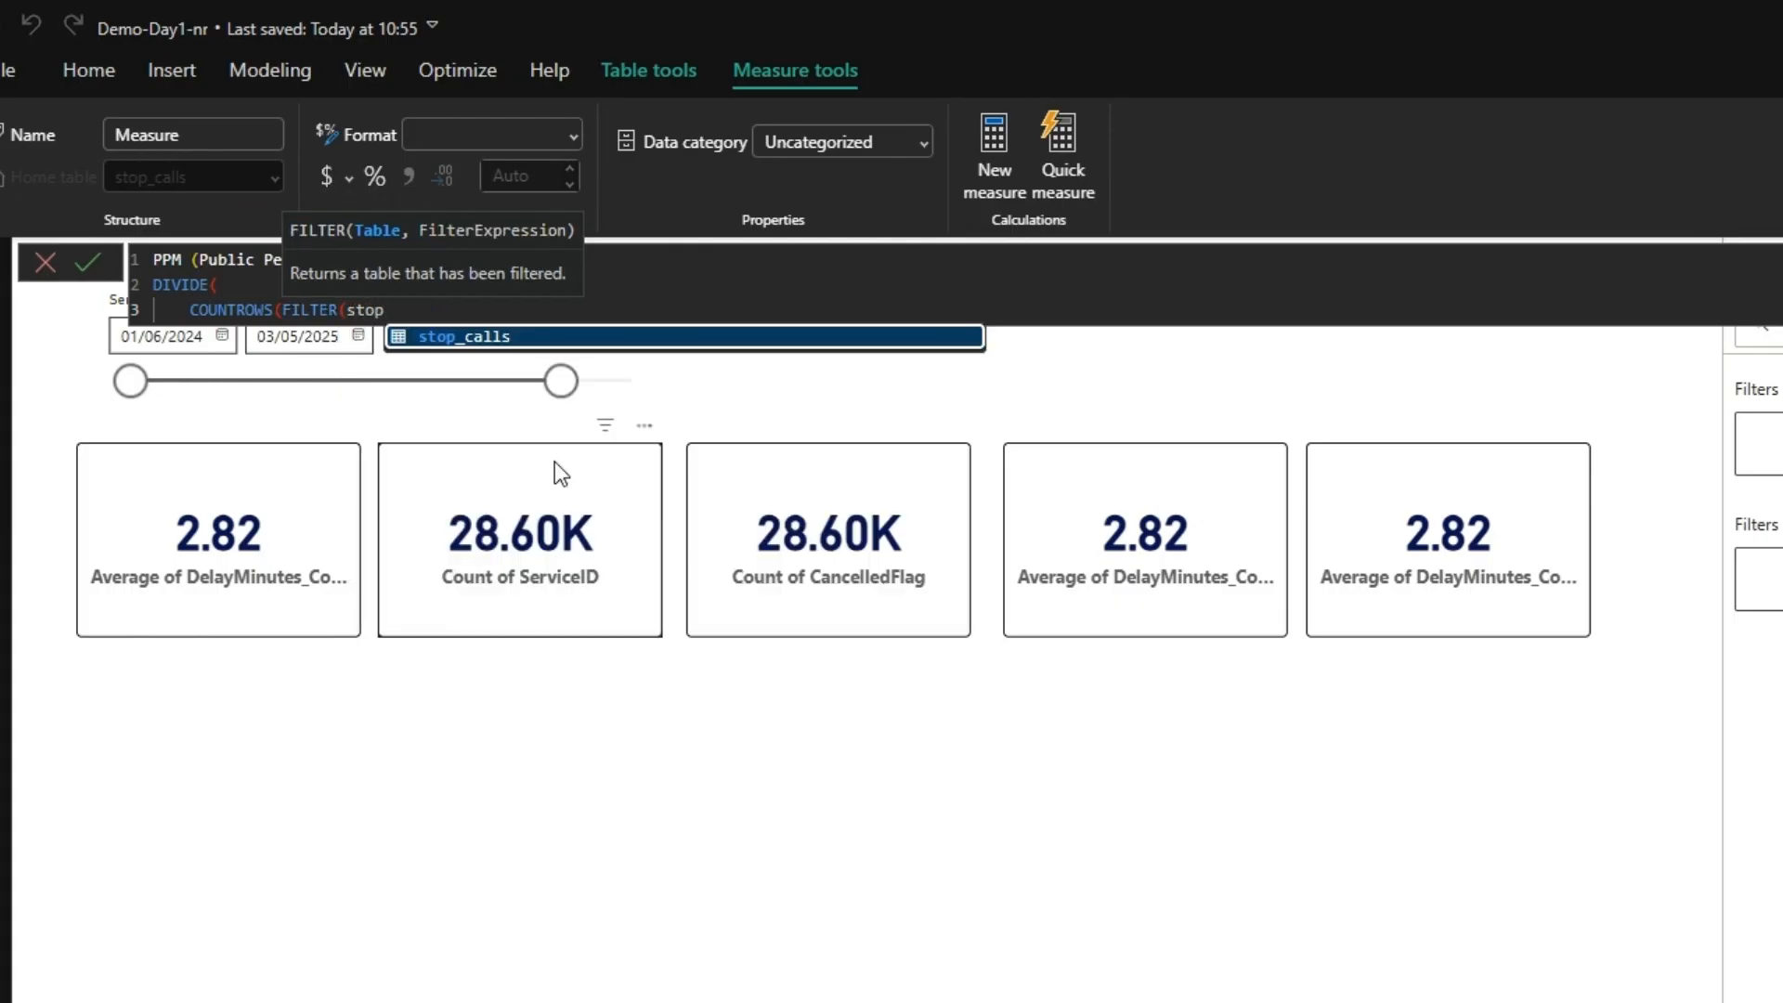
key(Tab)
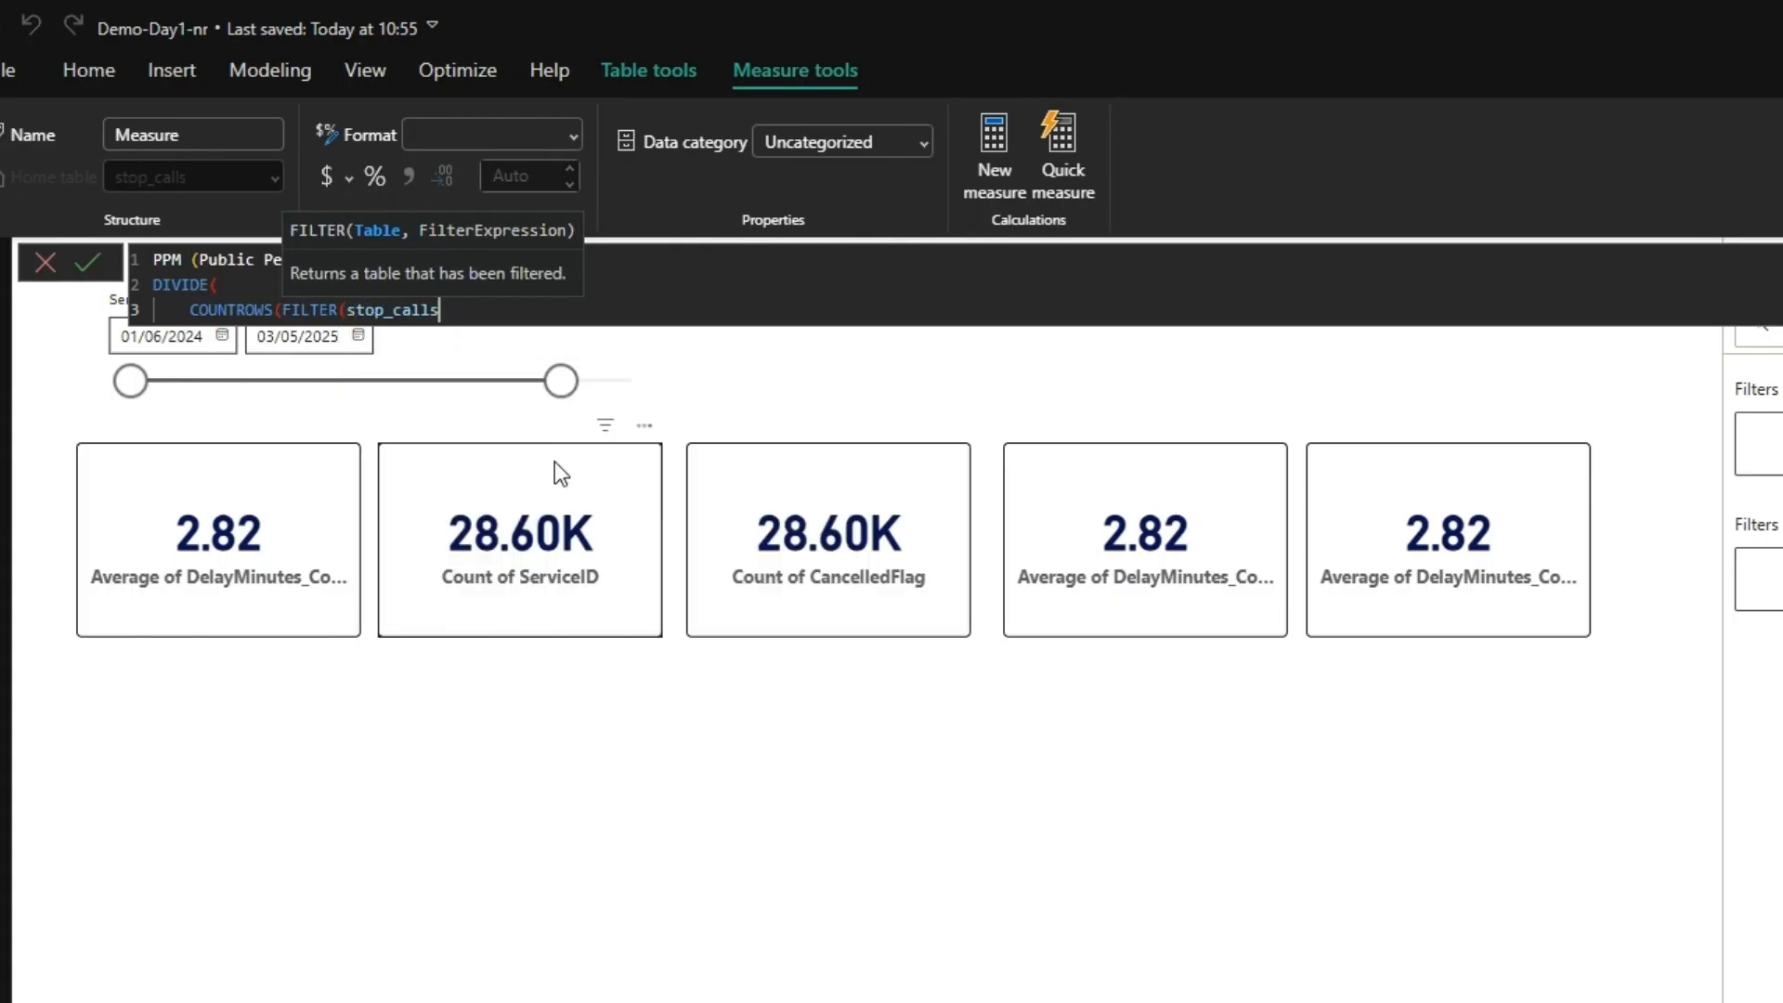
text(,)
key(shift+Return)
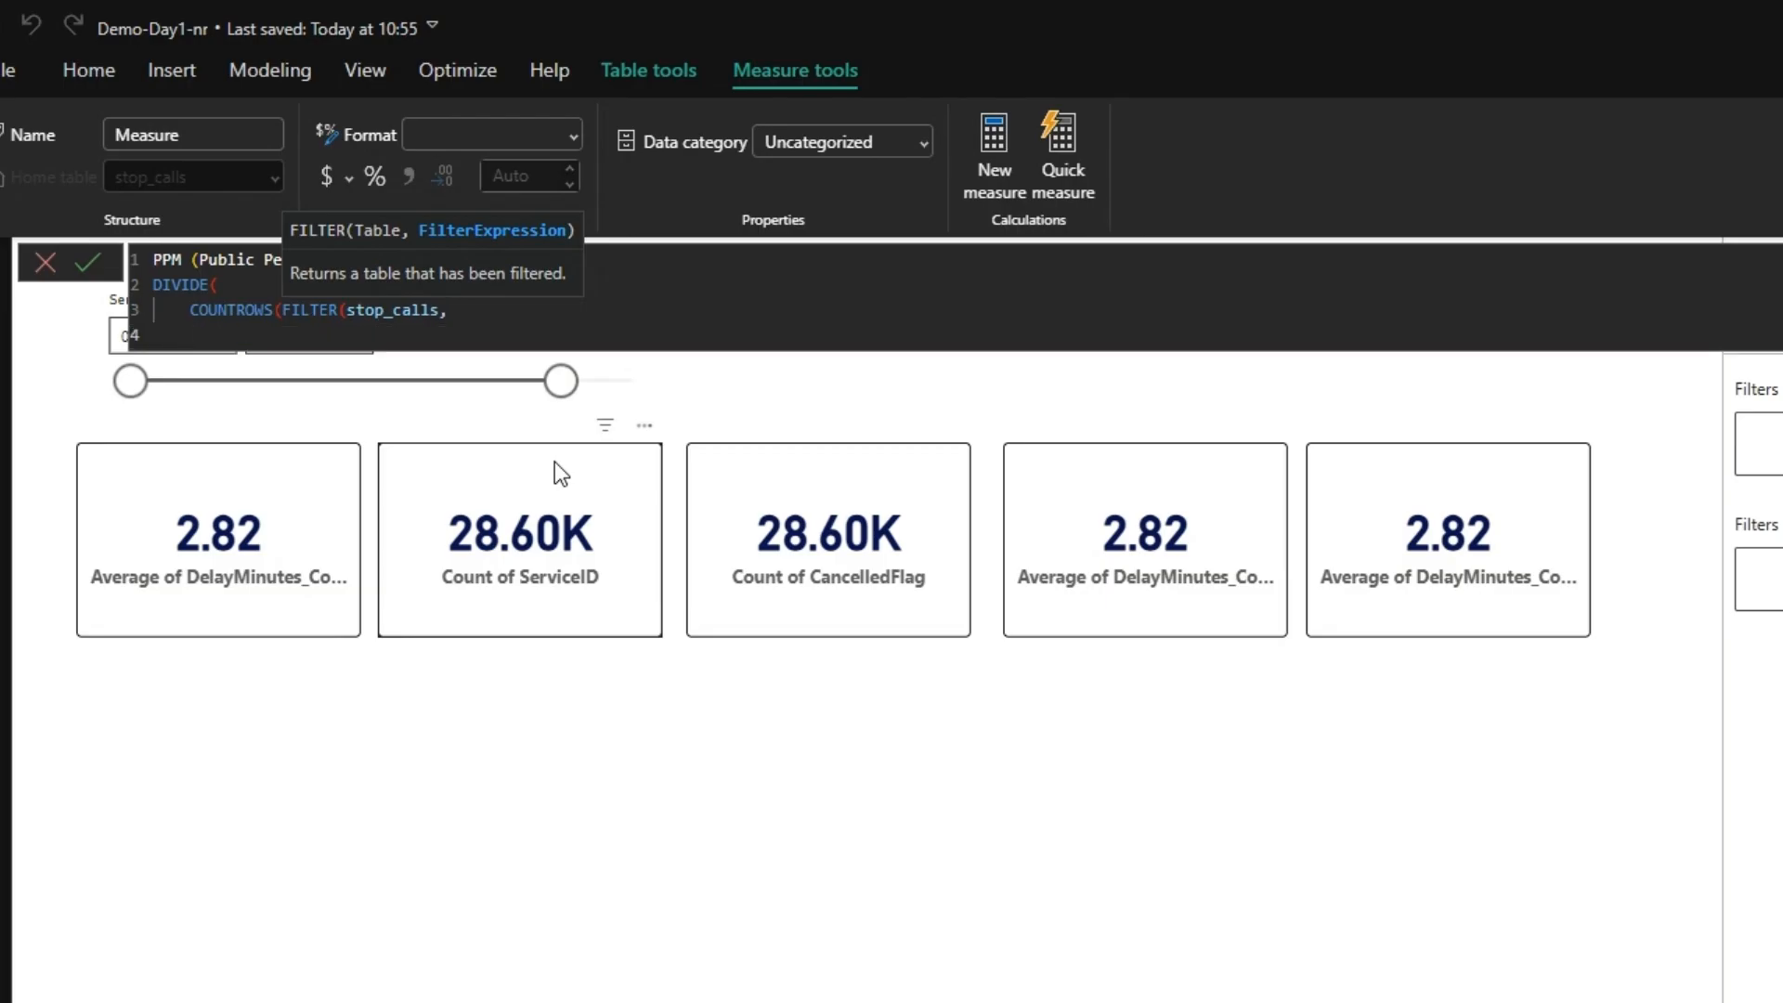
- Enter stop_calls[RightTimeFlag] = True as the first condition of the numerator's FILTER
text(stop)
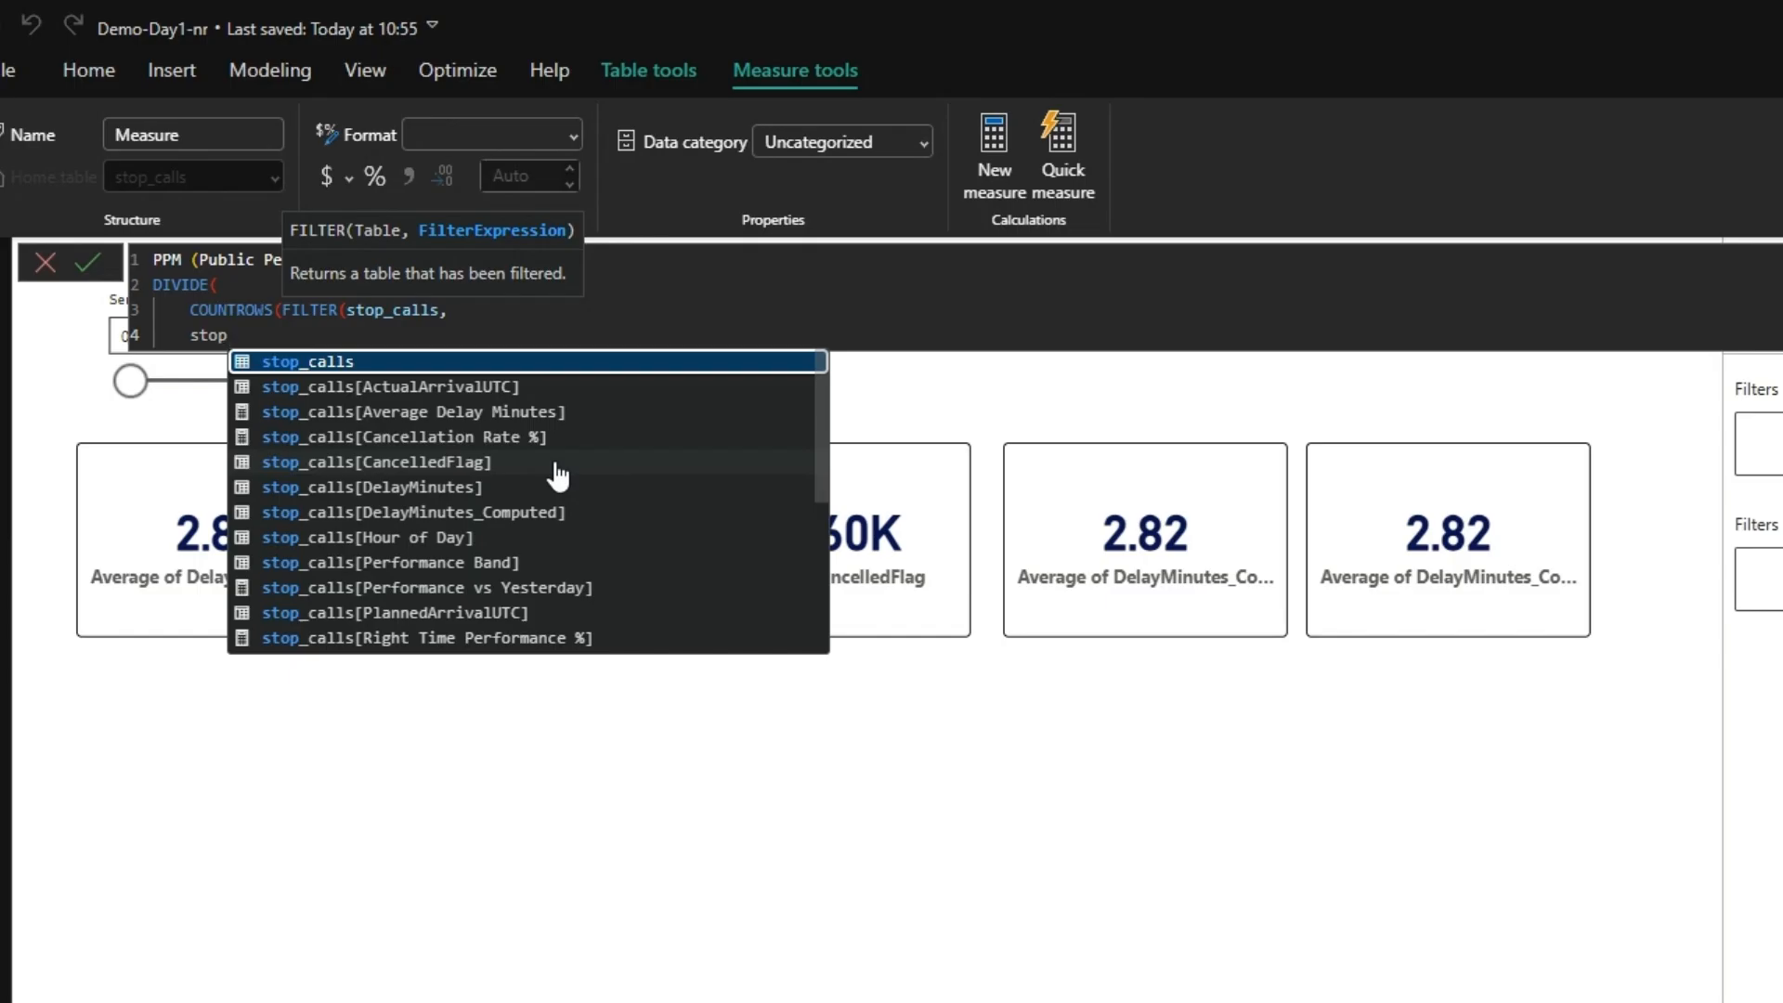
key(Down)
key(Down)
key(Down)
key(Down)
key(Down)
key(Down)
key(Down)
key(Down)
key(Down)
key(Down)
key(Down)
key(Down)
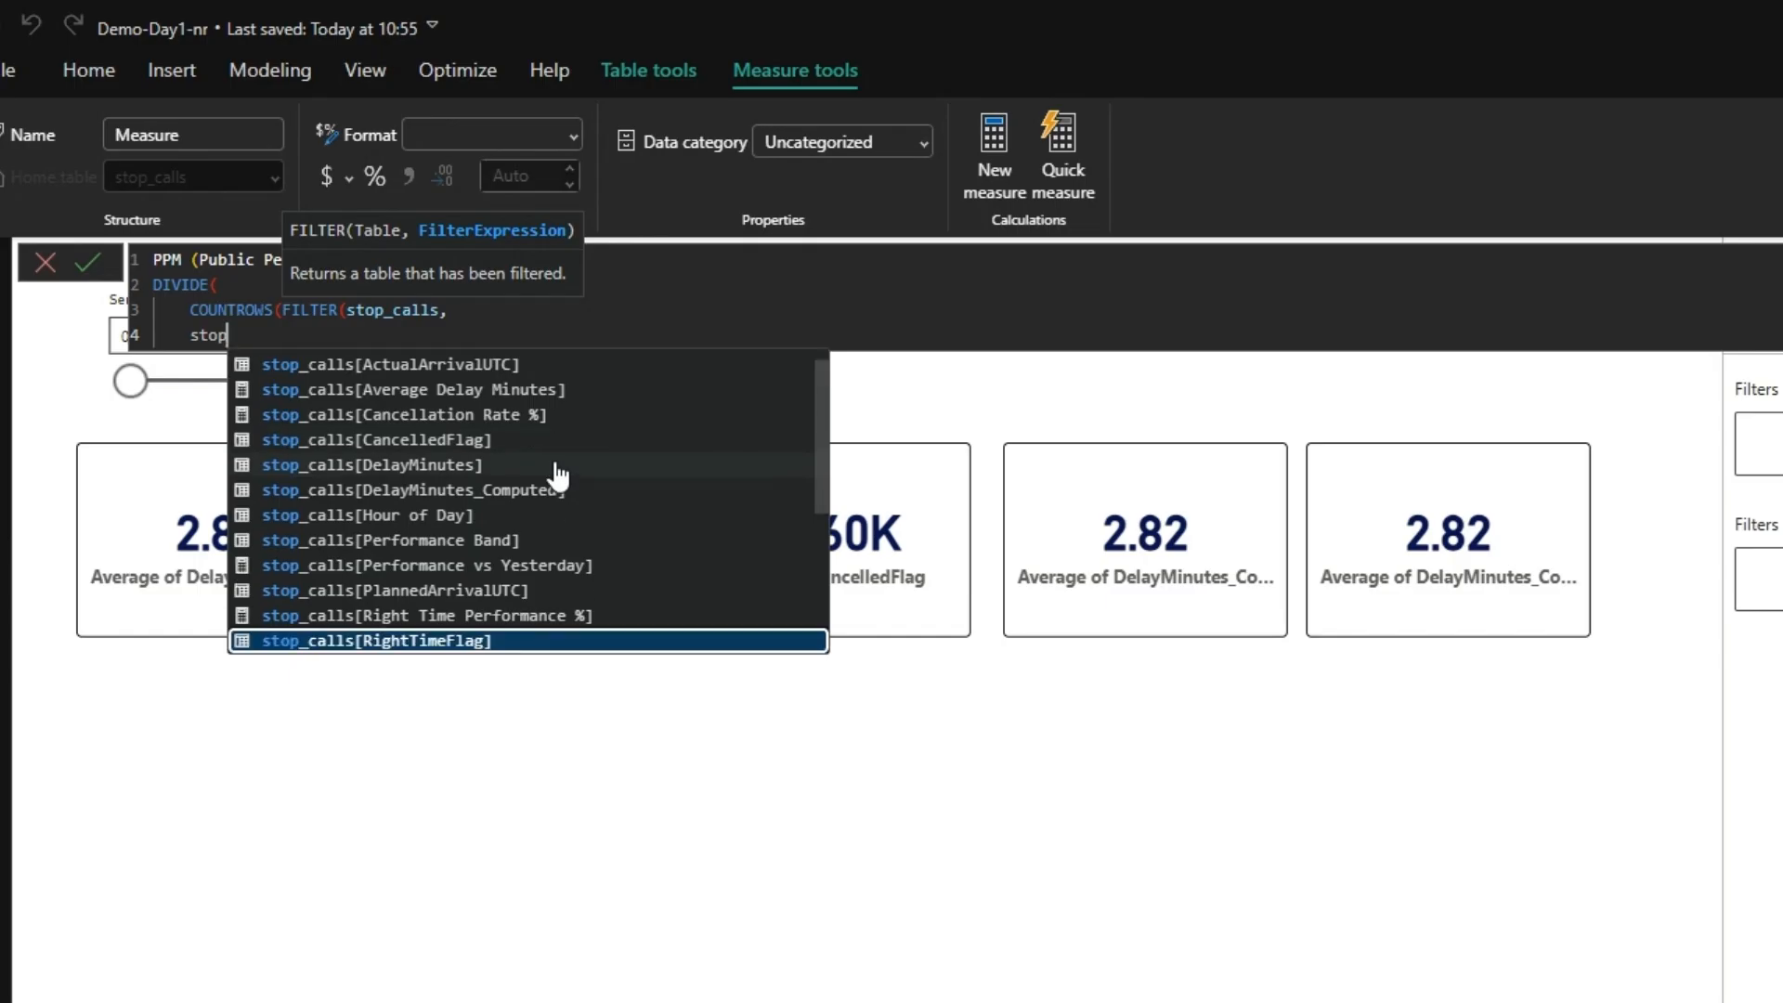
key(Tab)
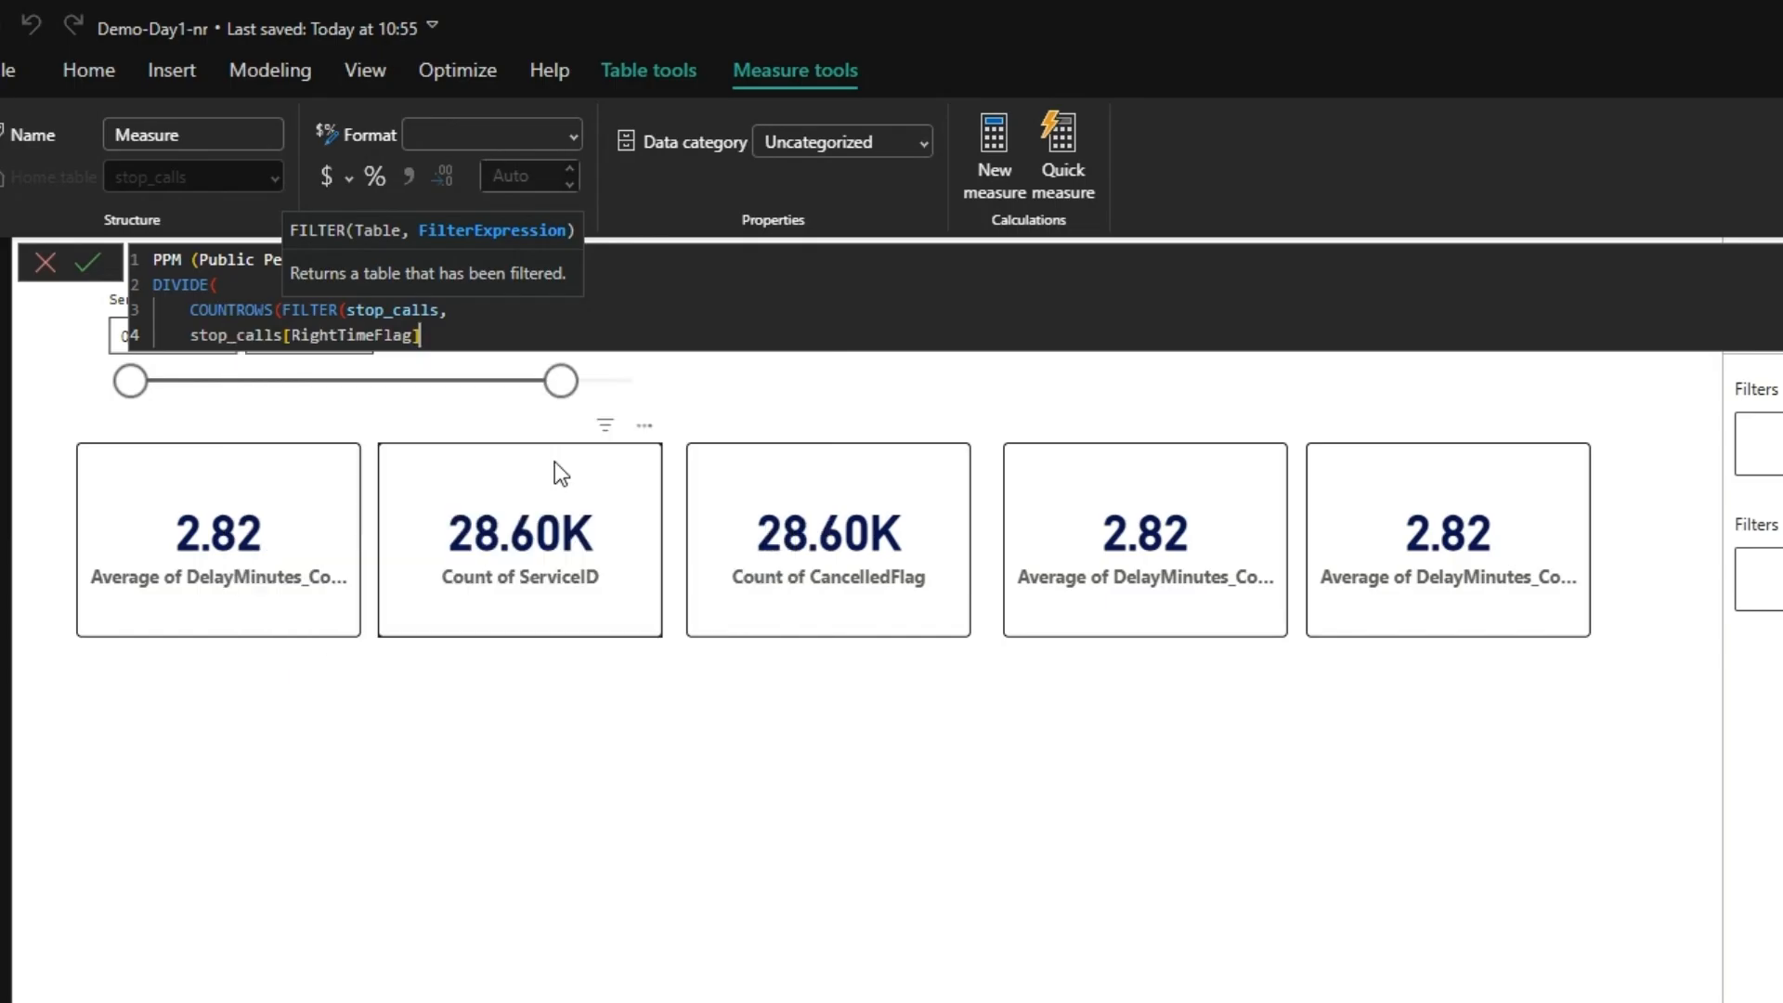
text(= T)
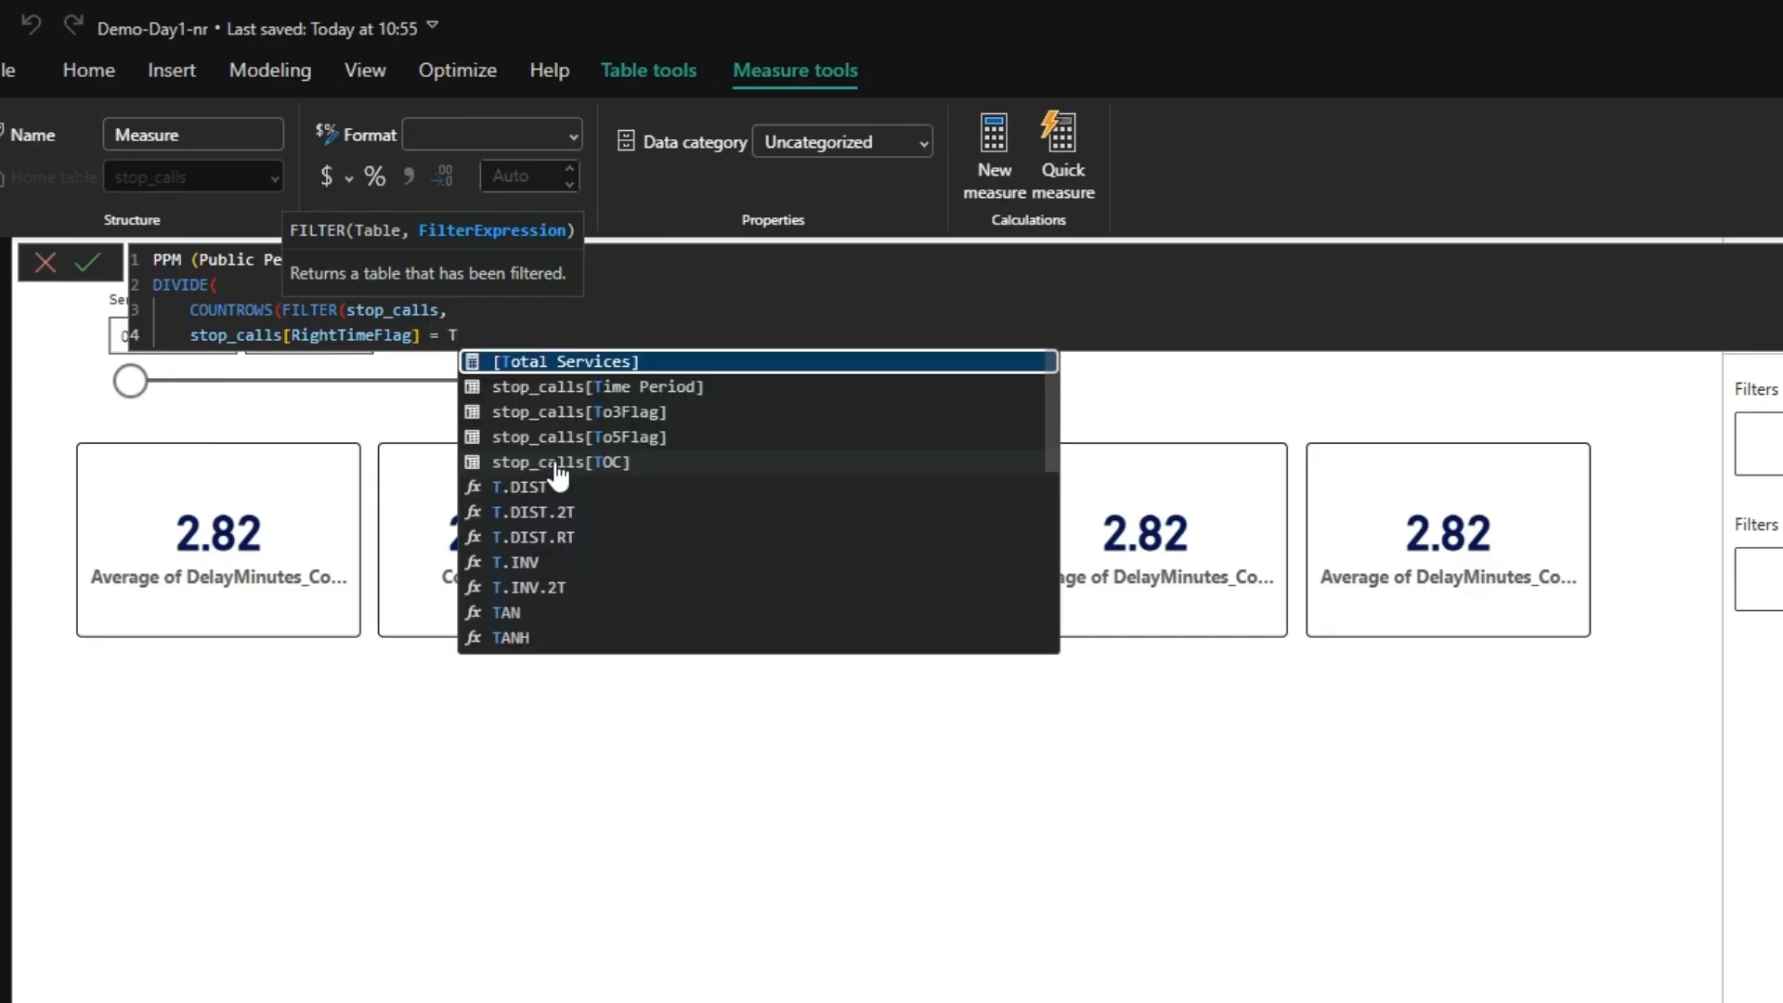
text(rue )
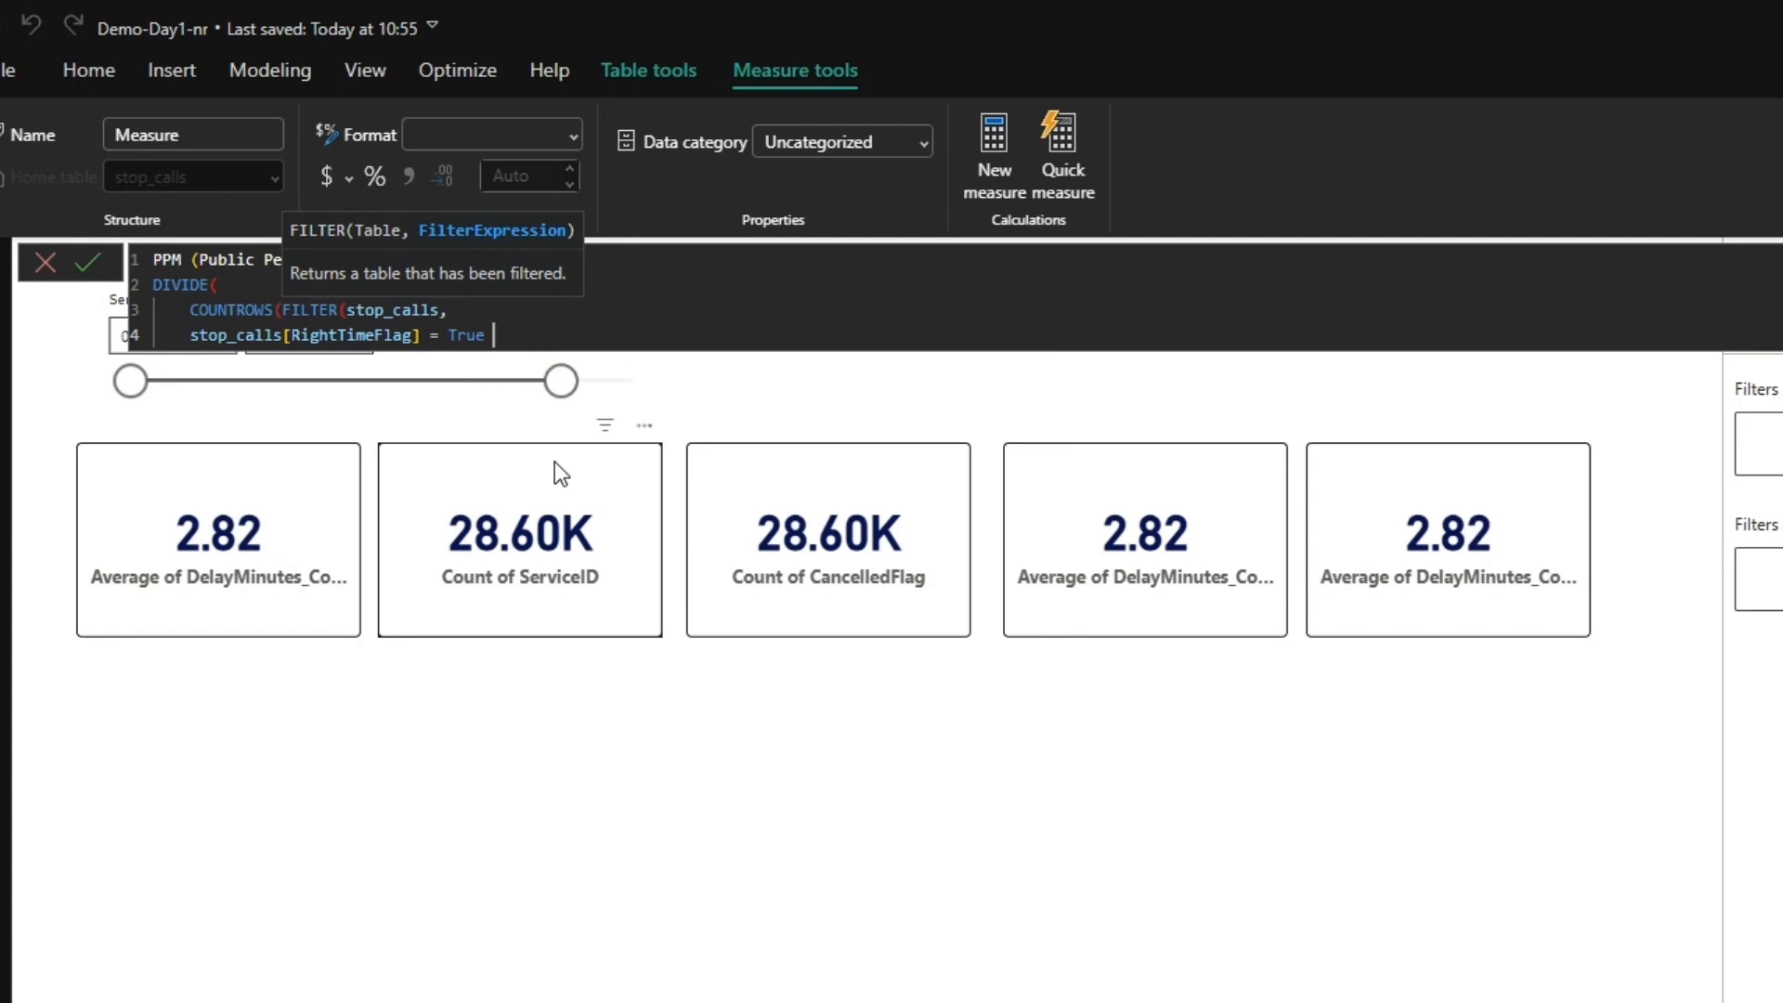
- Add the alternative condition || stop_calls[To5Flag] = True to the numerator's FILTER and close the numerator with )),
text(|| stop)
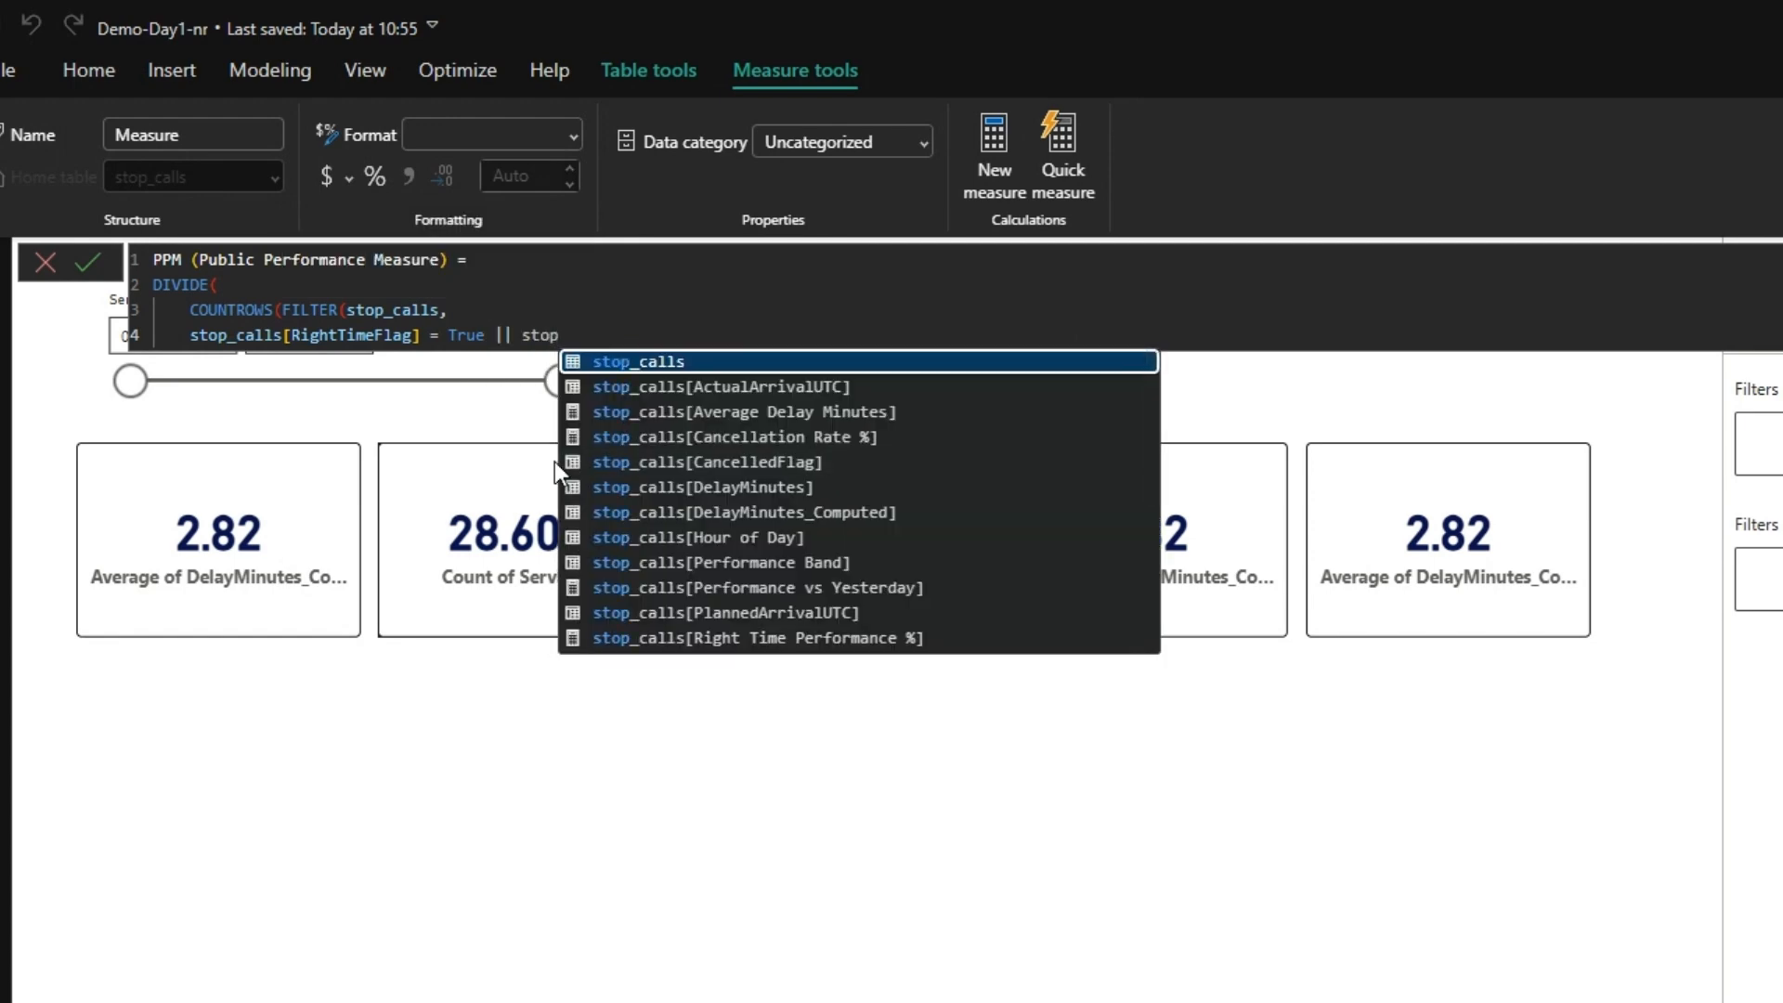
key(Down)
key(Down)
key(Down)
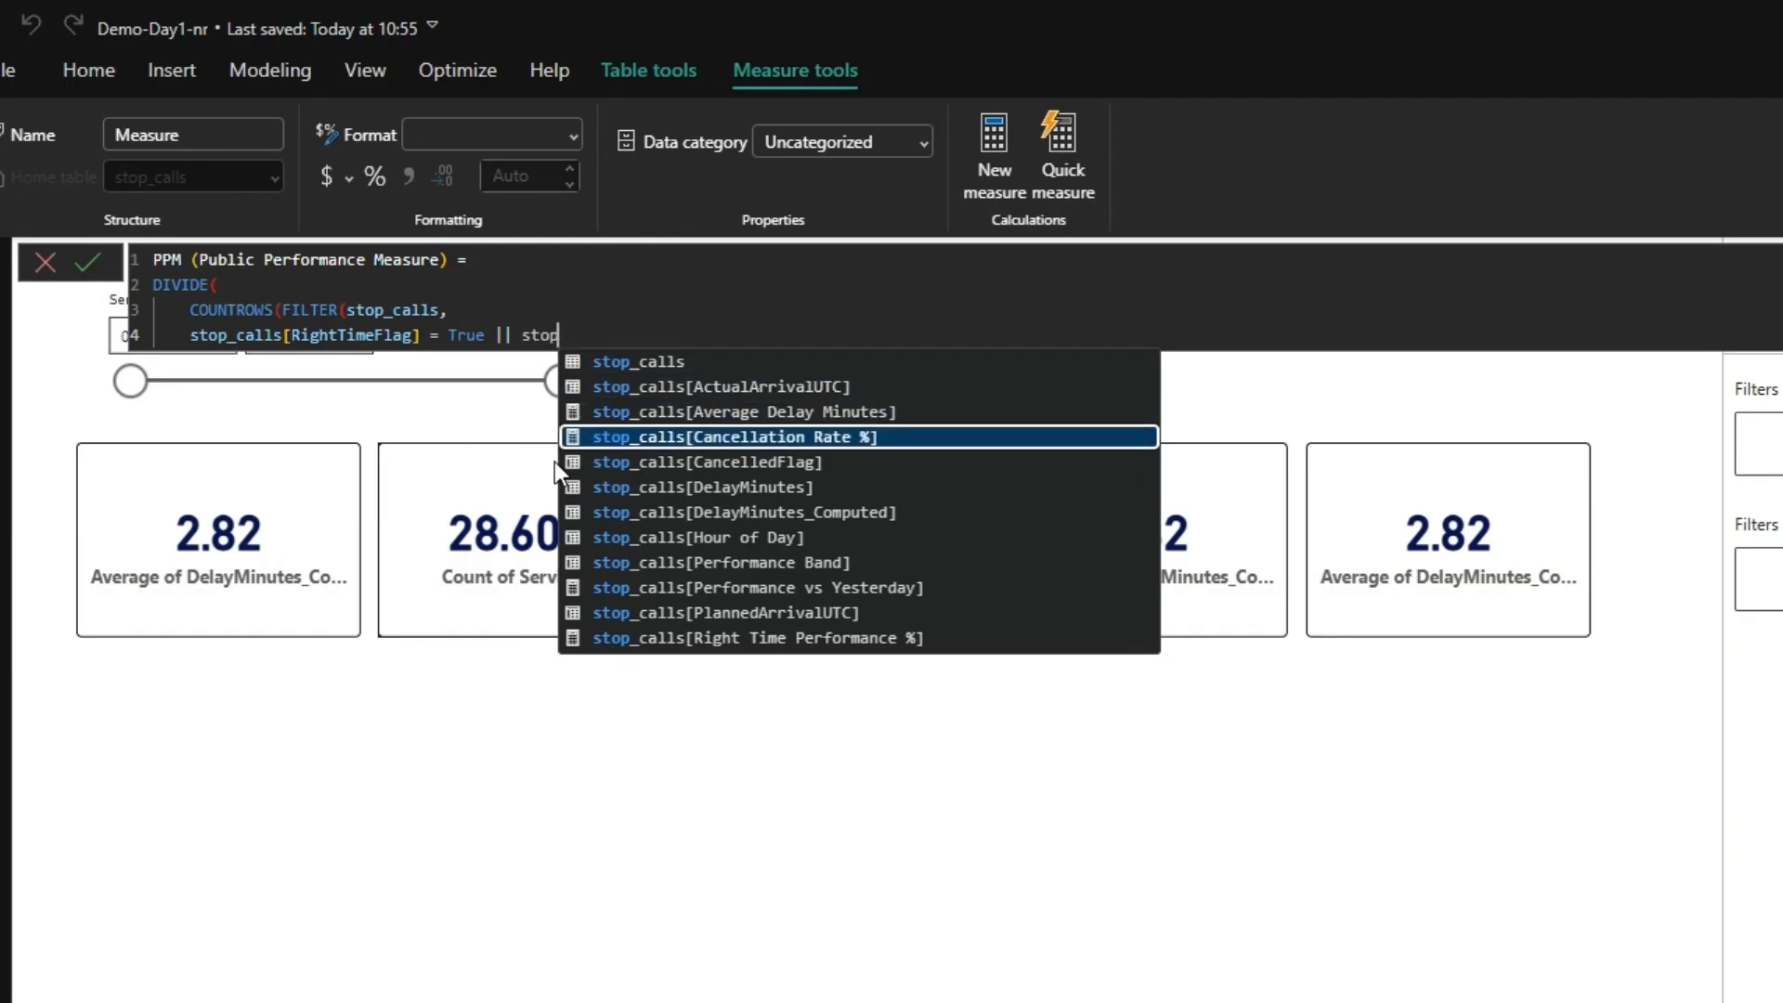
key(Down)
key(Down)
key(Down)
key(Down)
key(Down)
key(Down)
key(Down)
key(Down)
key(Down)
key(Down)
key(Down)
key(Down)
key(Down)
key(Down)
key(Down)
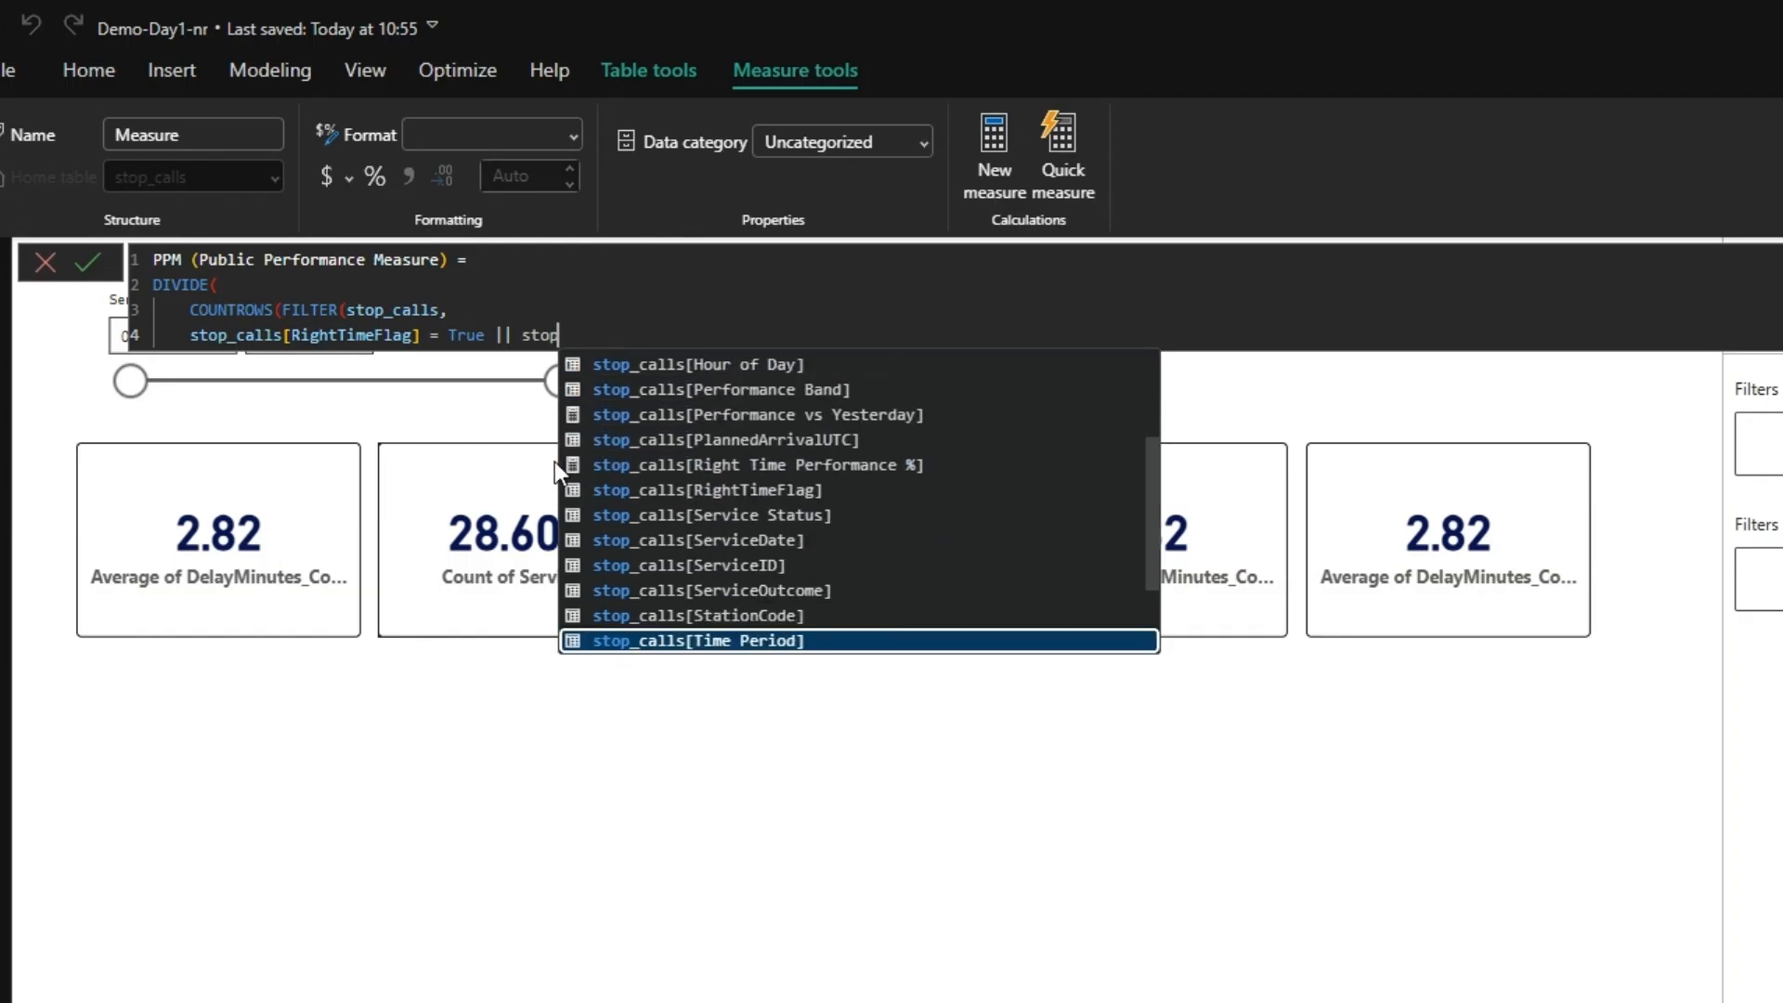
key(Down)
key(Tab)
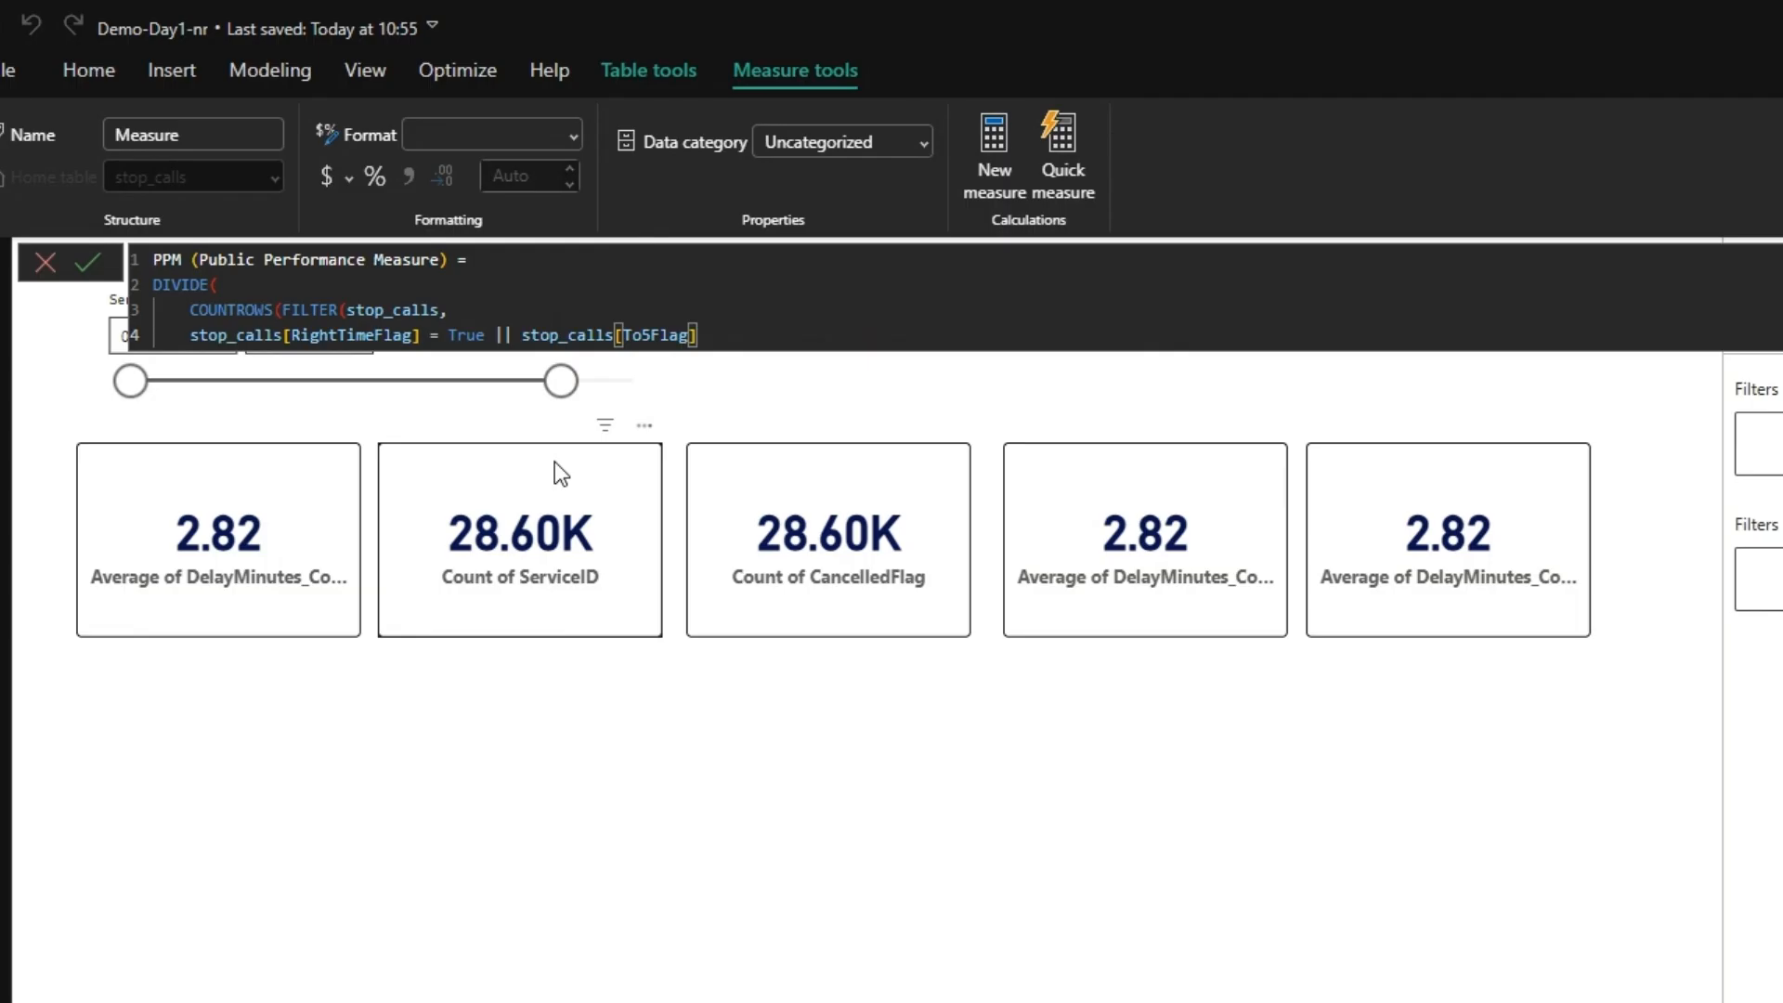
text(= T)
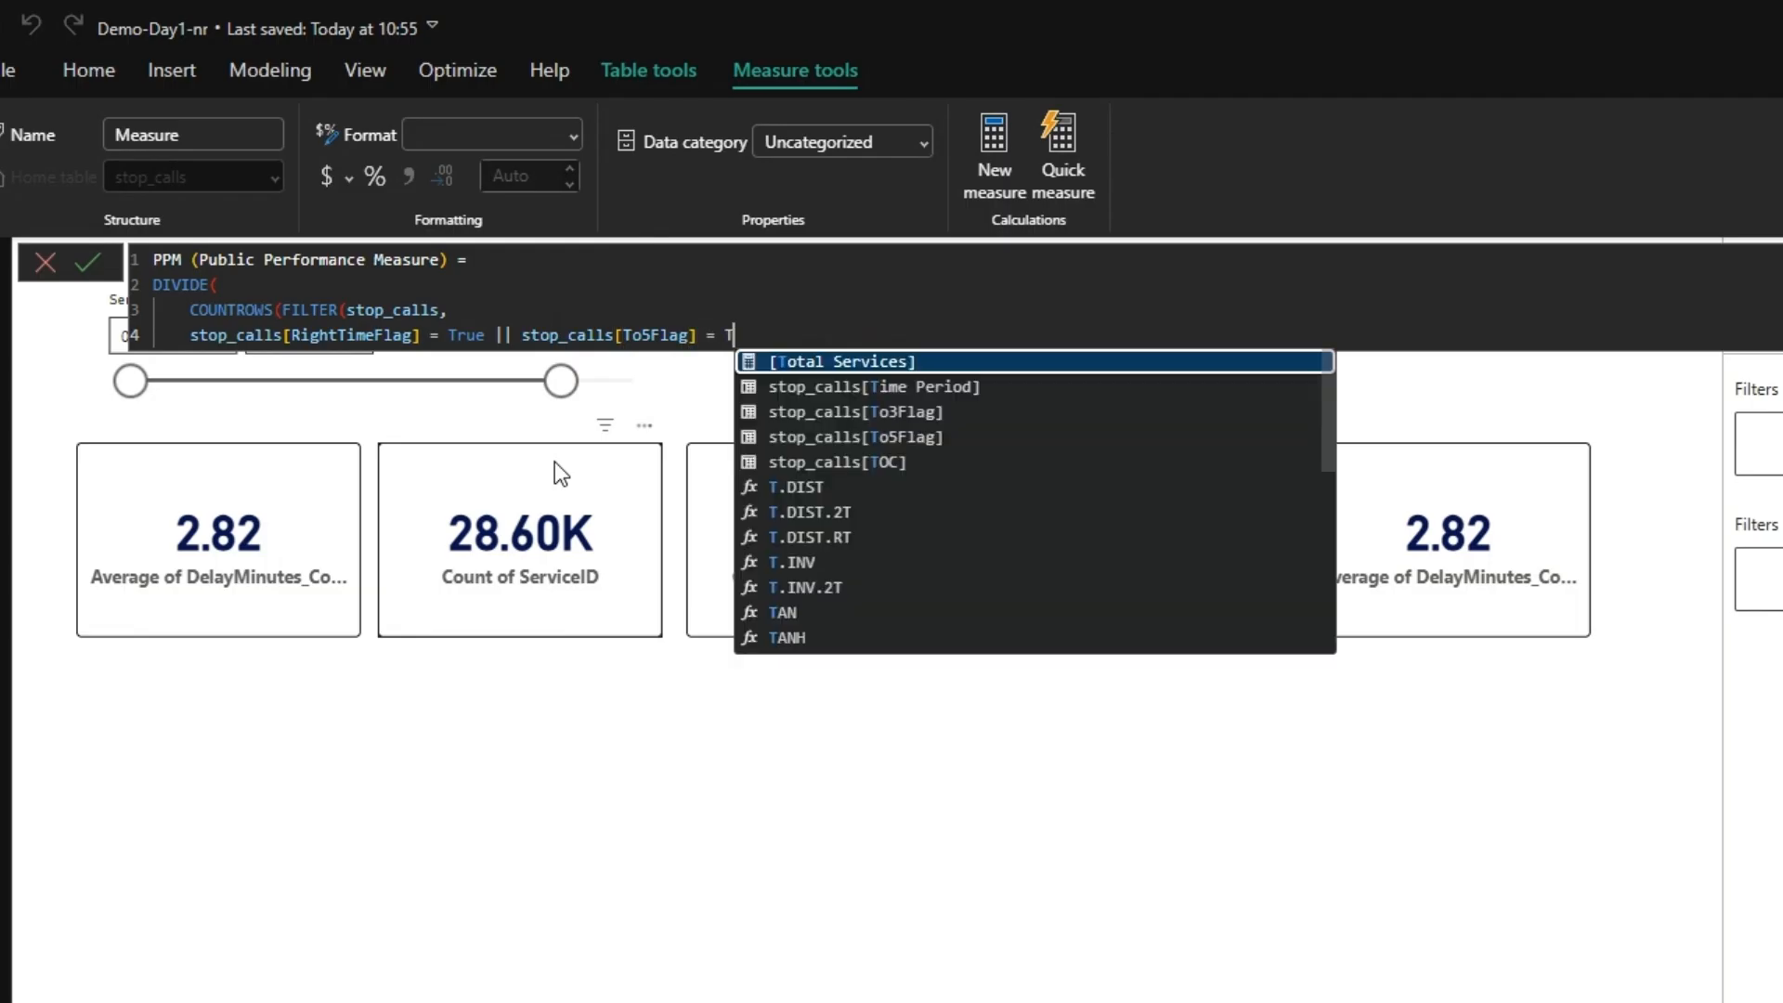
text(rue))
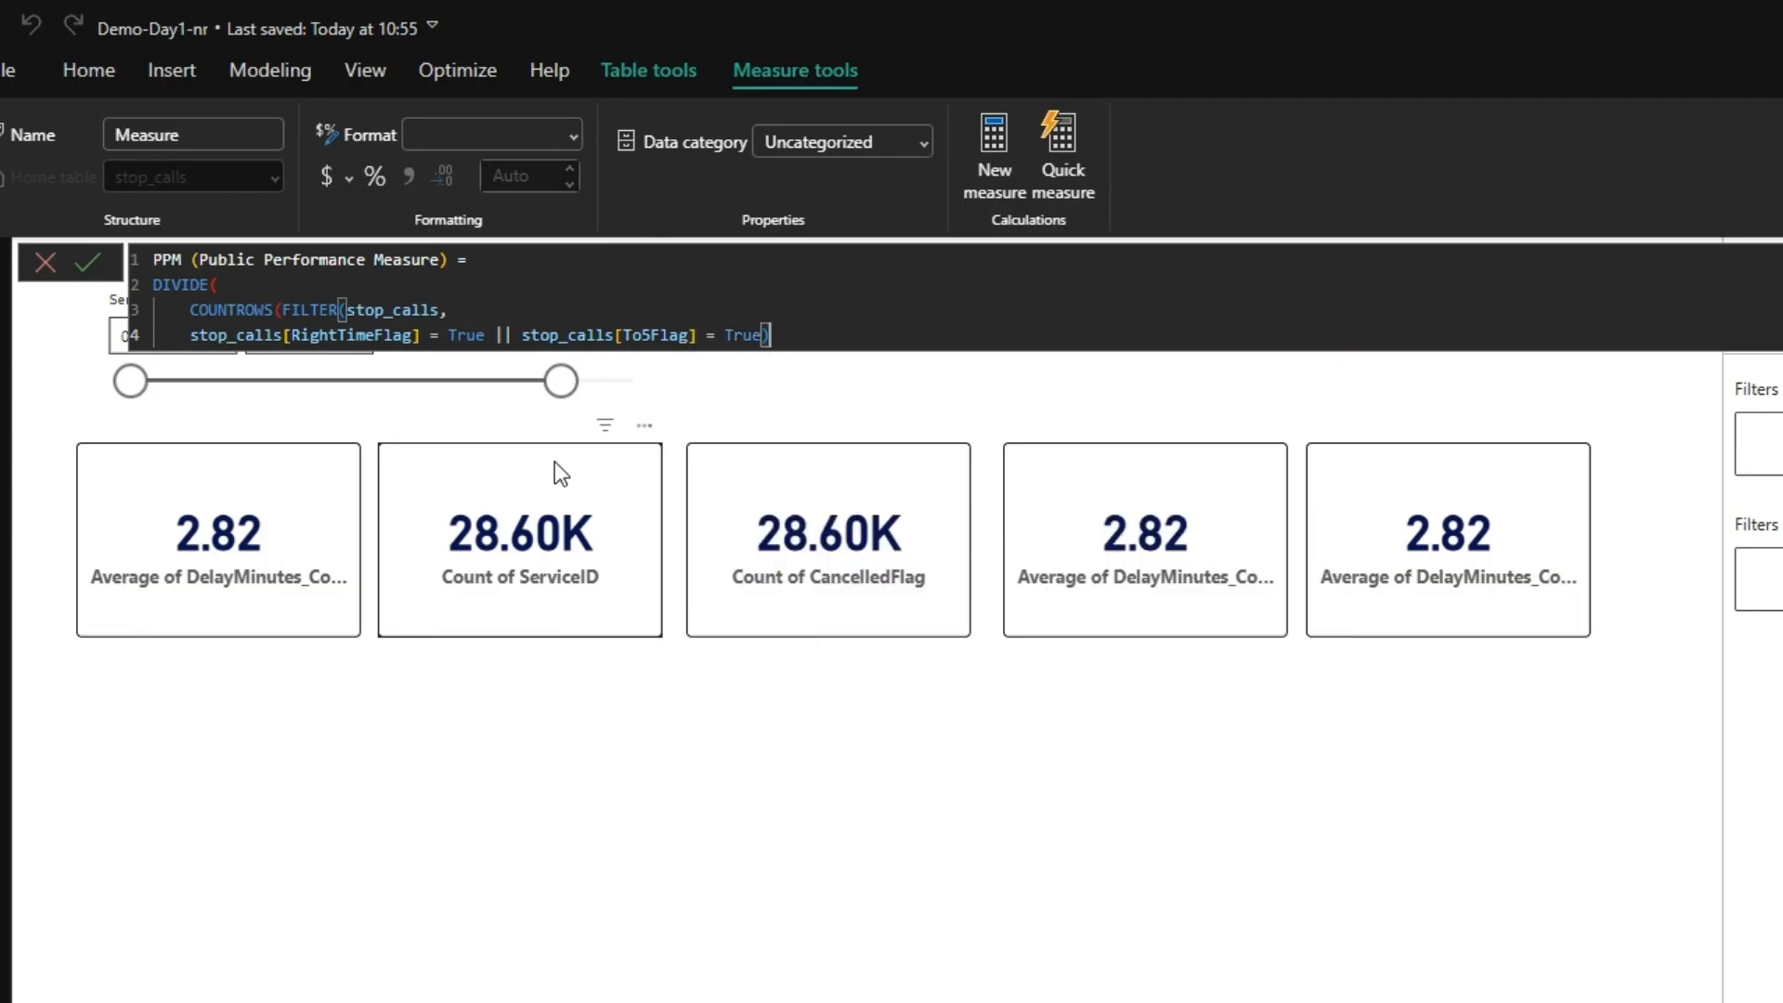
text(),)
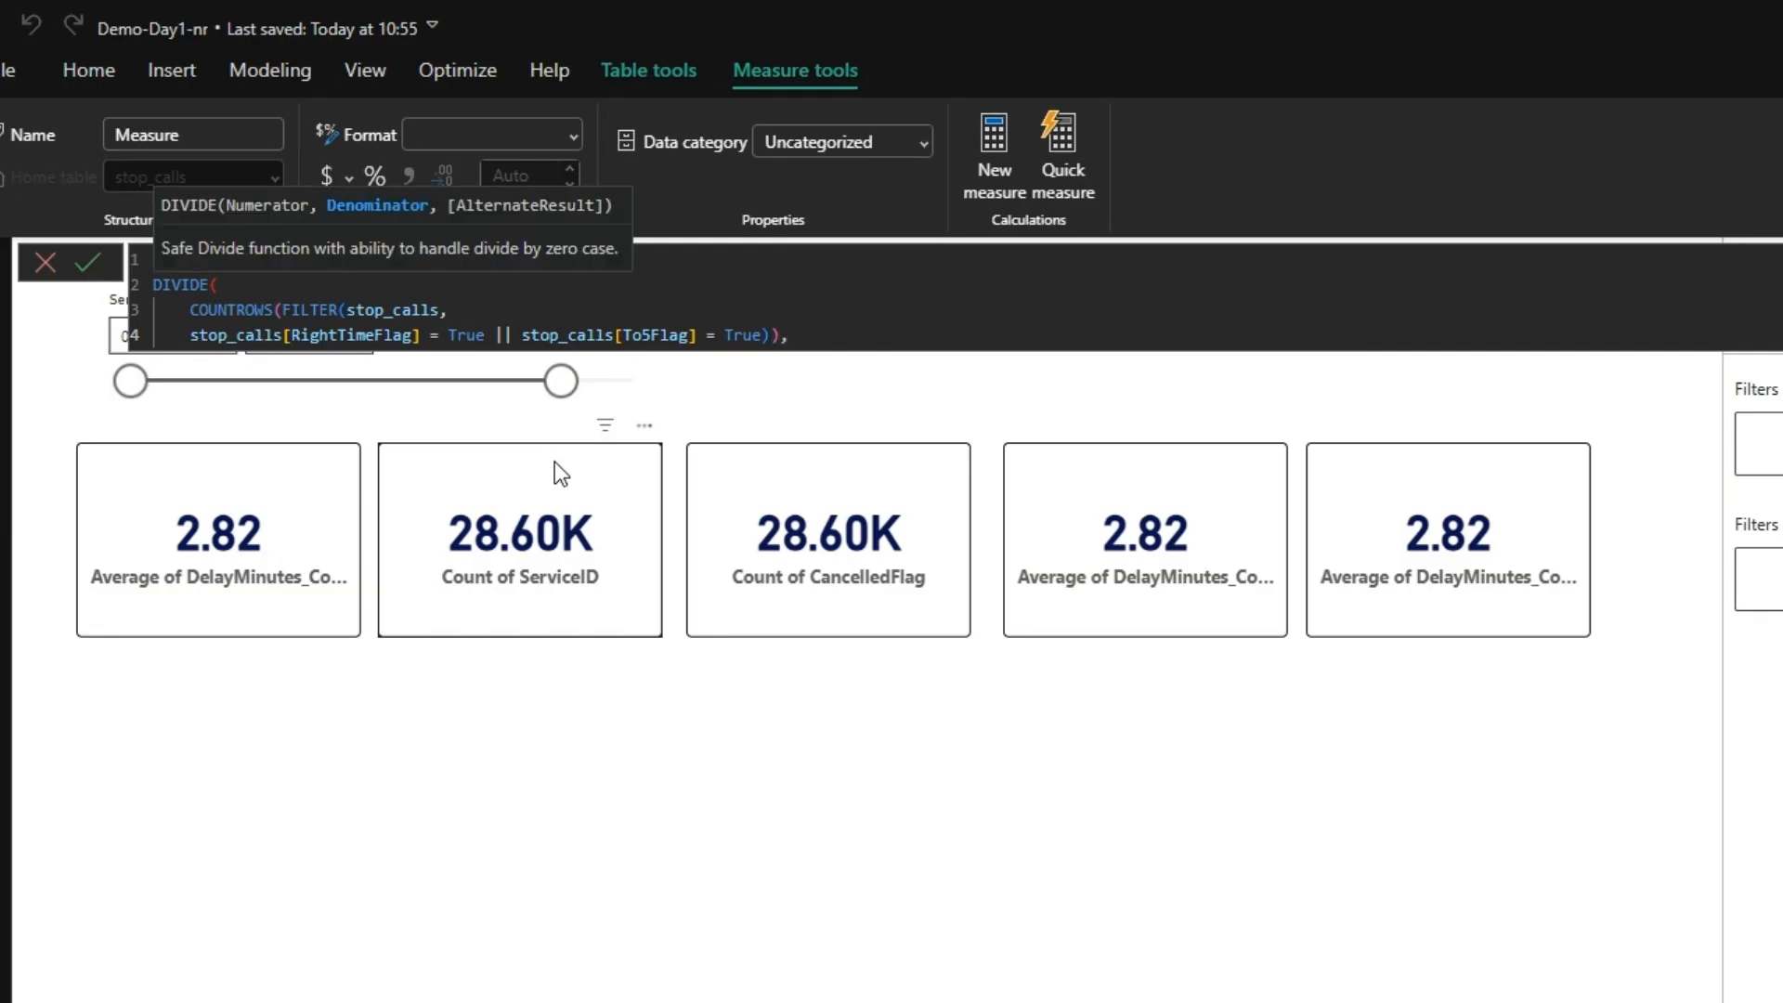
- Enter COUNTROWS(FILTER(stop_calls, stop_calls[CancelledFlag] = FALSE())) on a new line as the DIVIDE denominator
key(shift+Return)
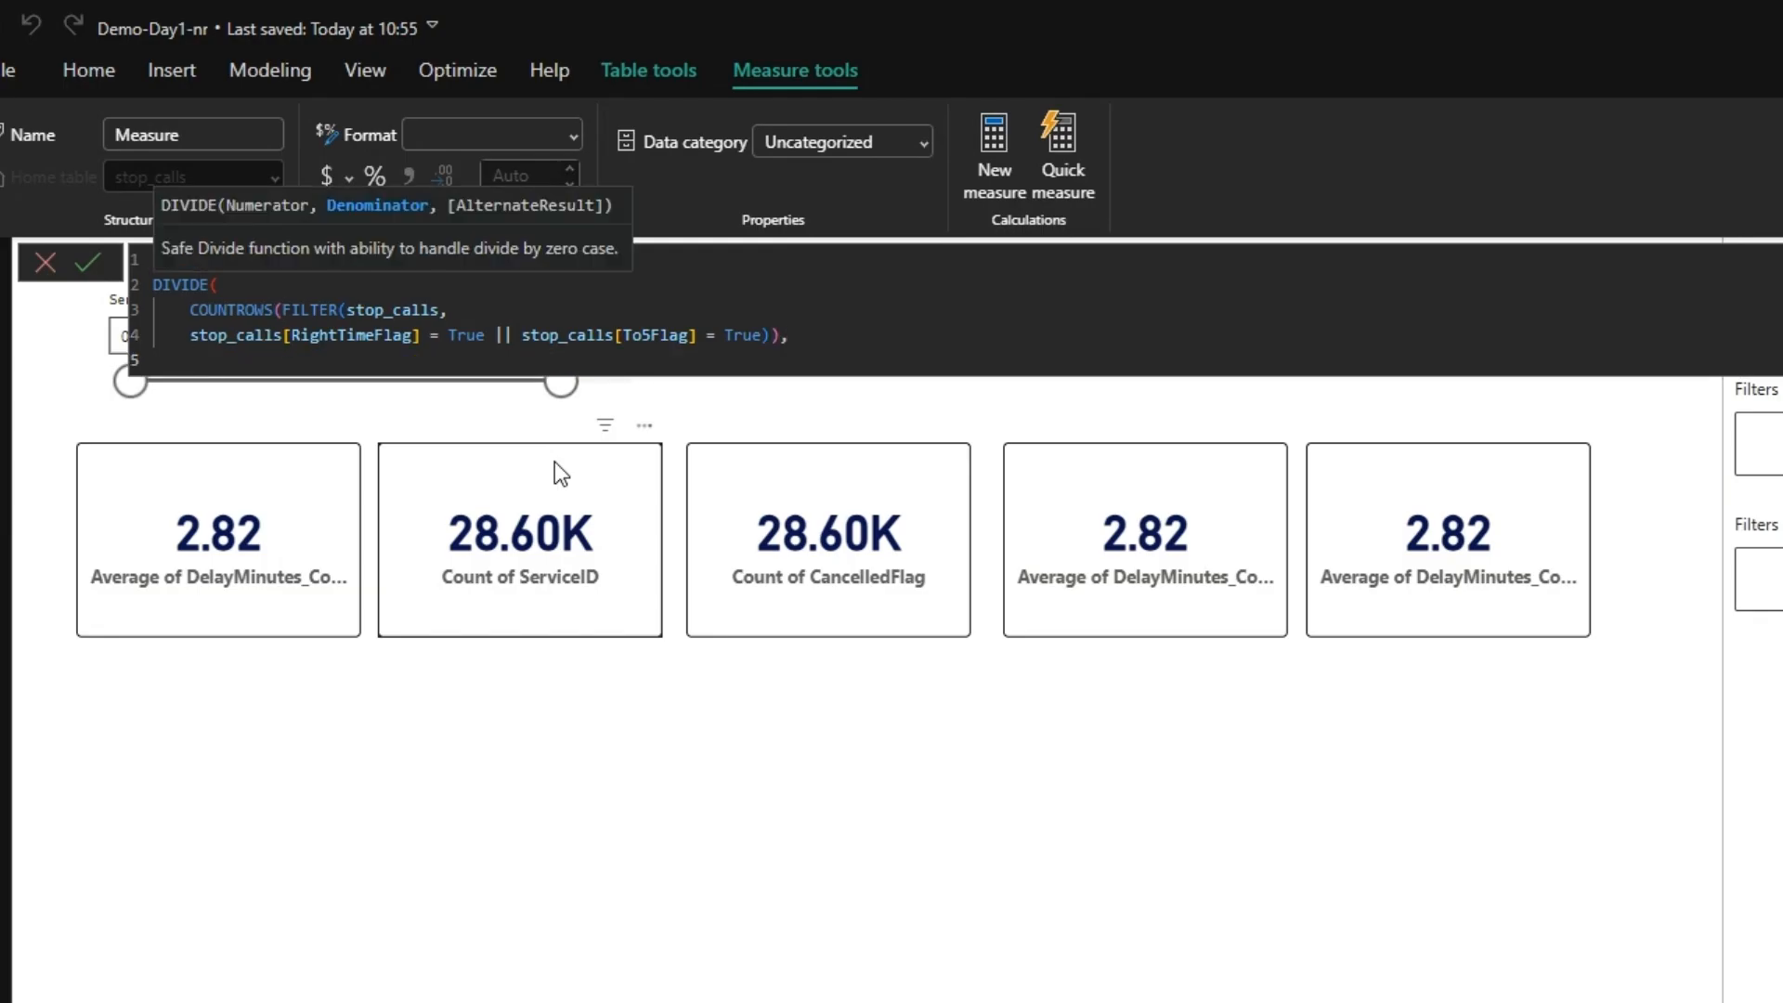
text(countro)
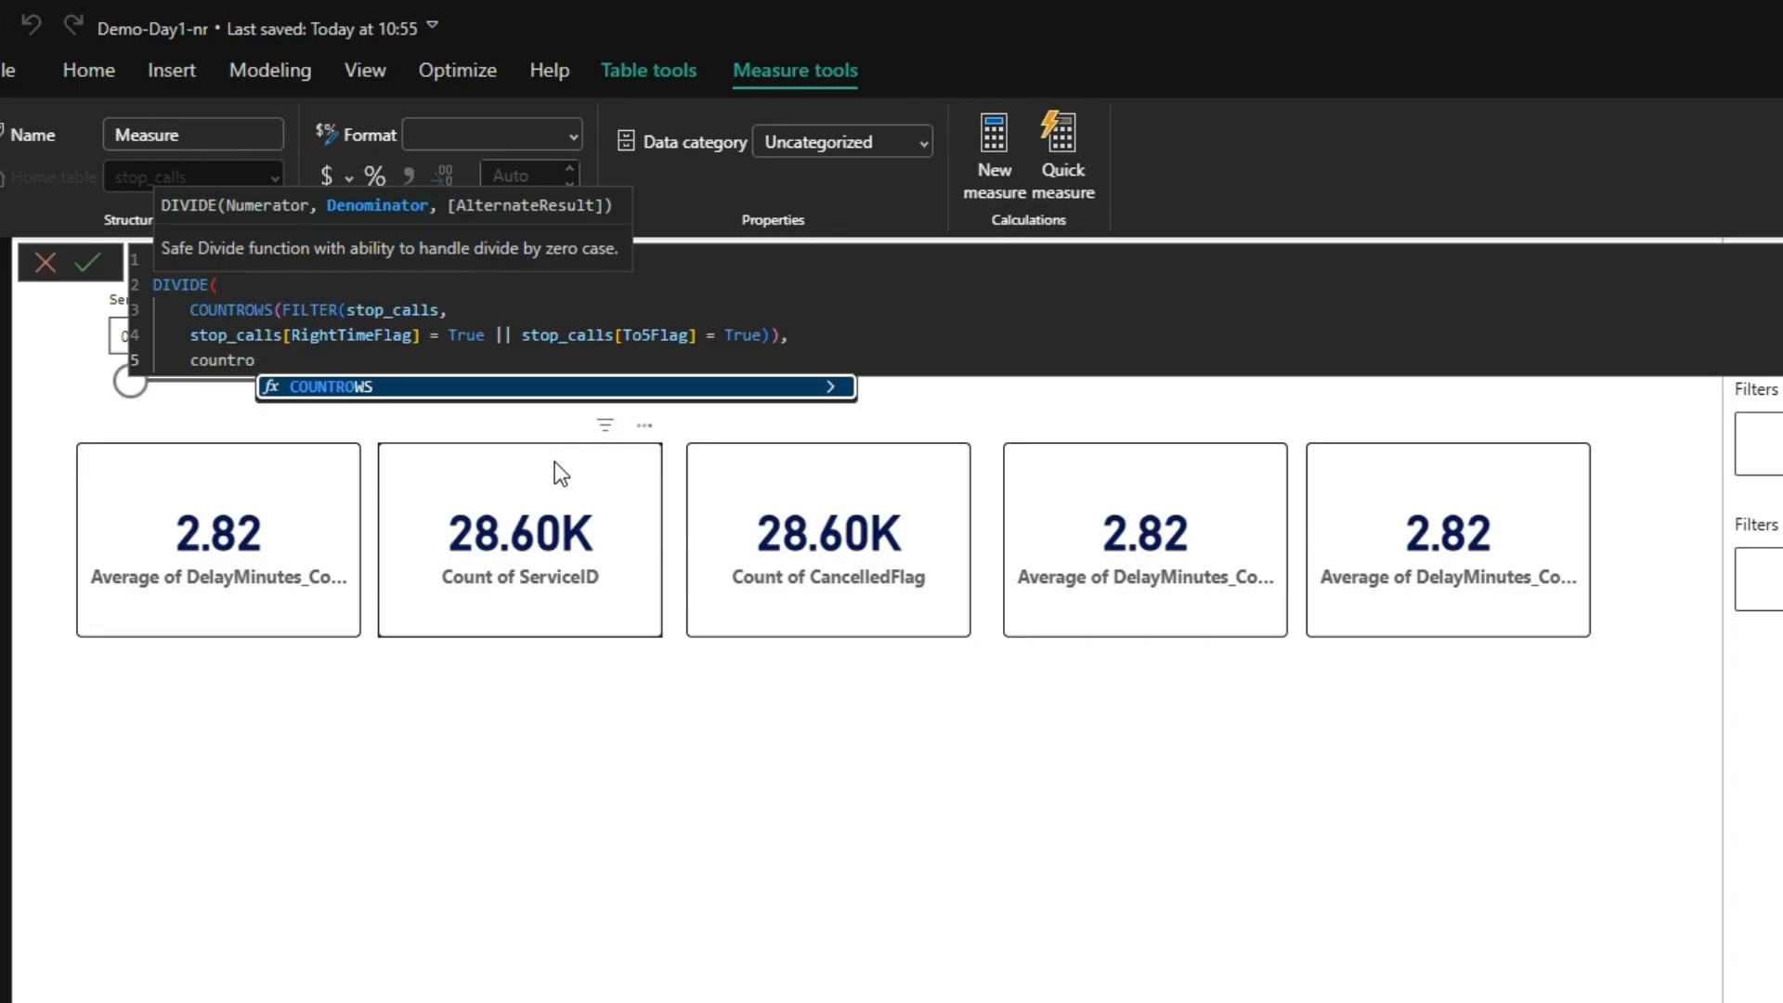
key(Tab)
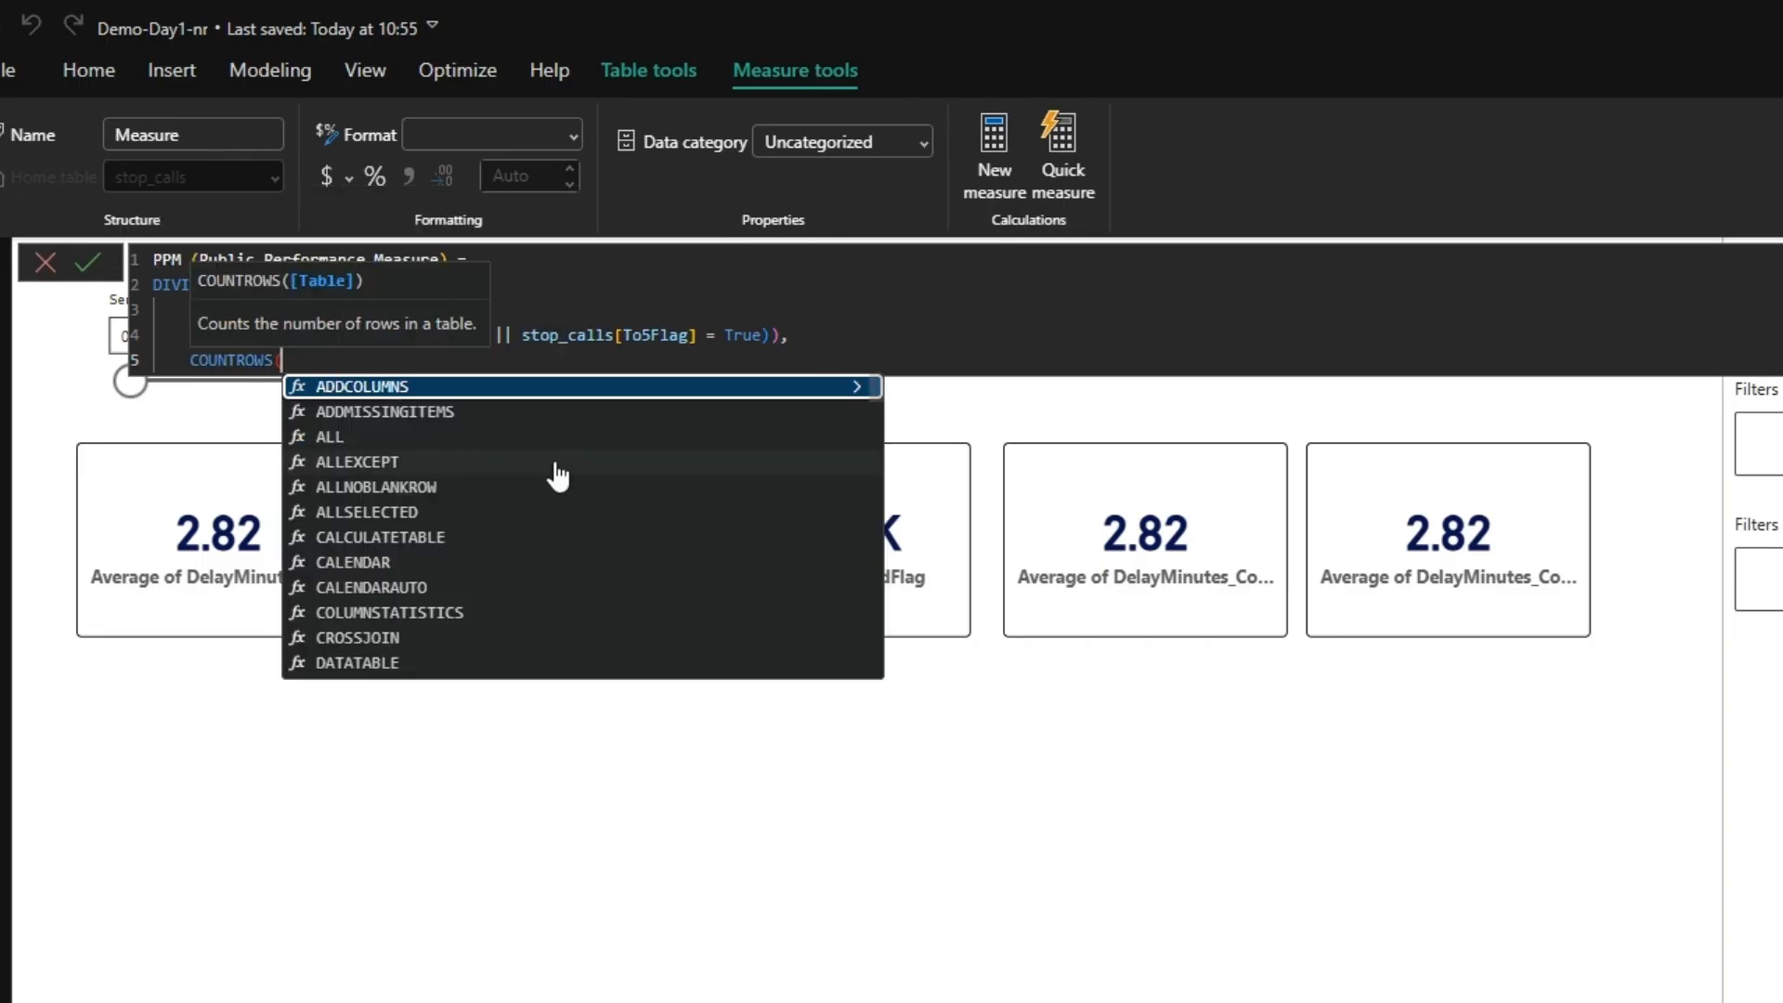
text(filter)
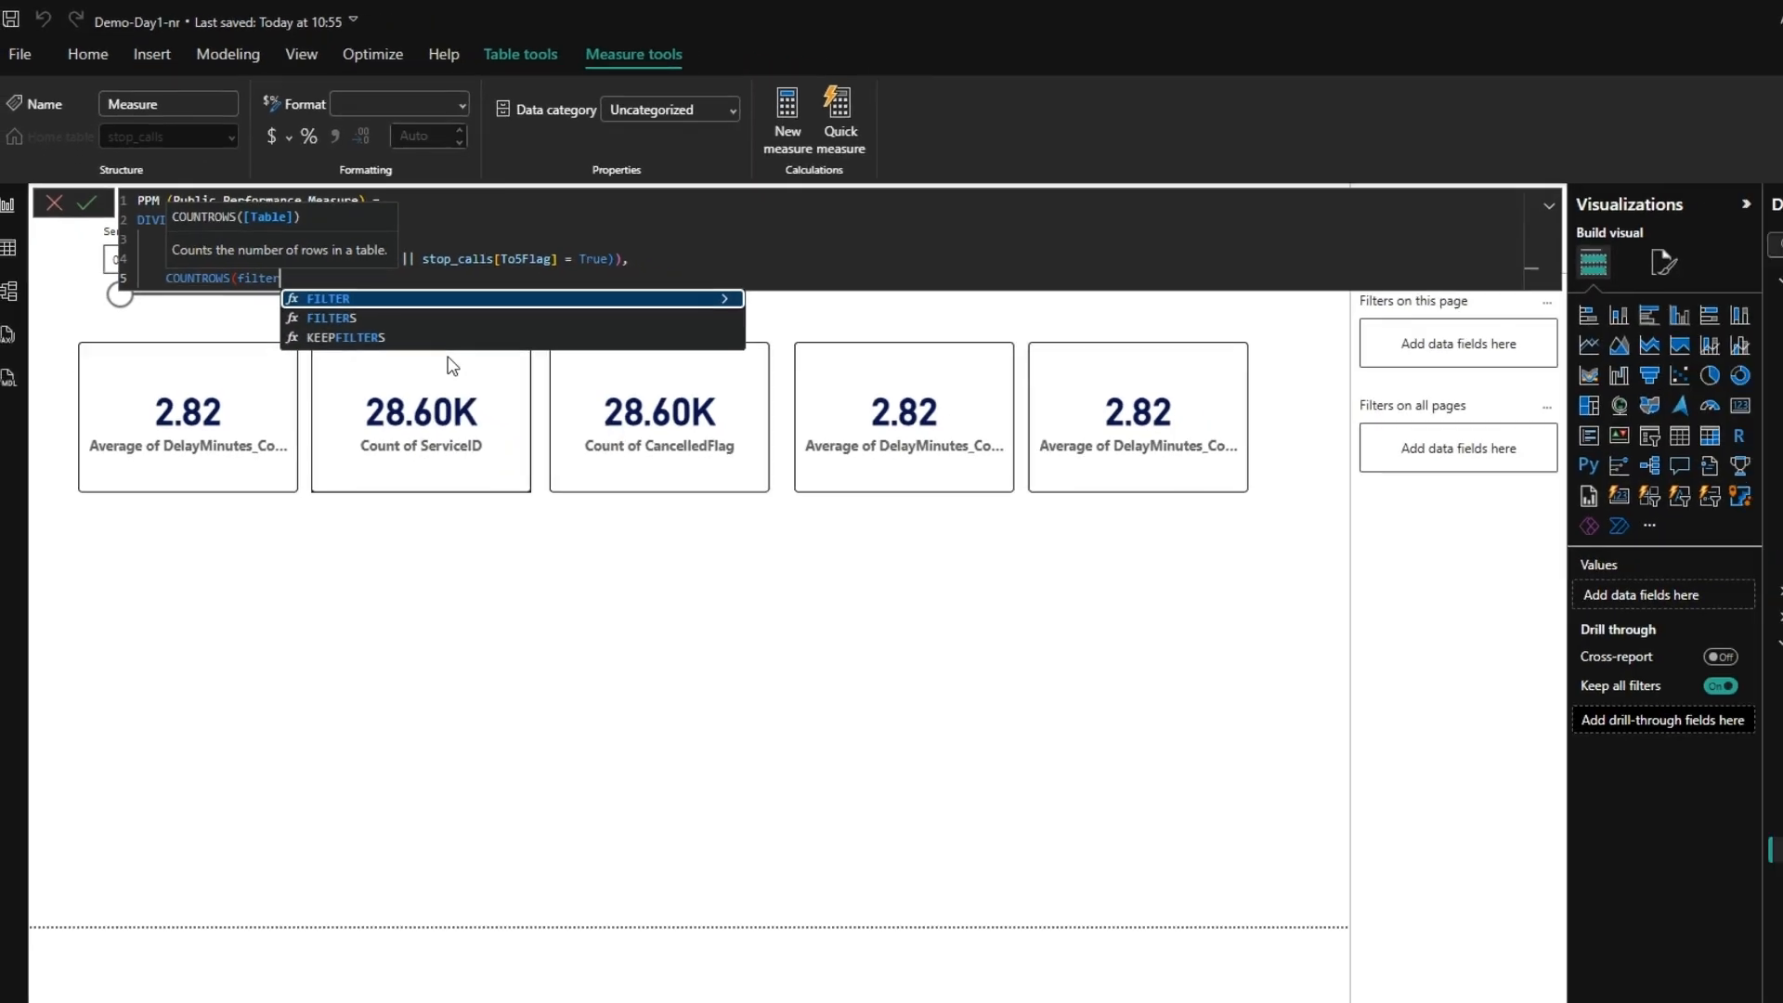
key(Tab)
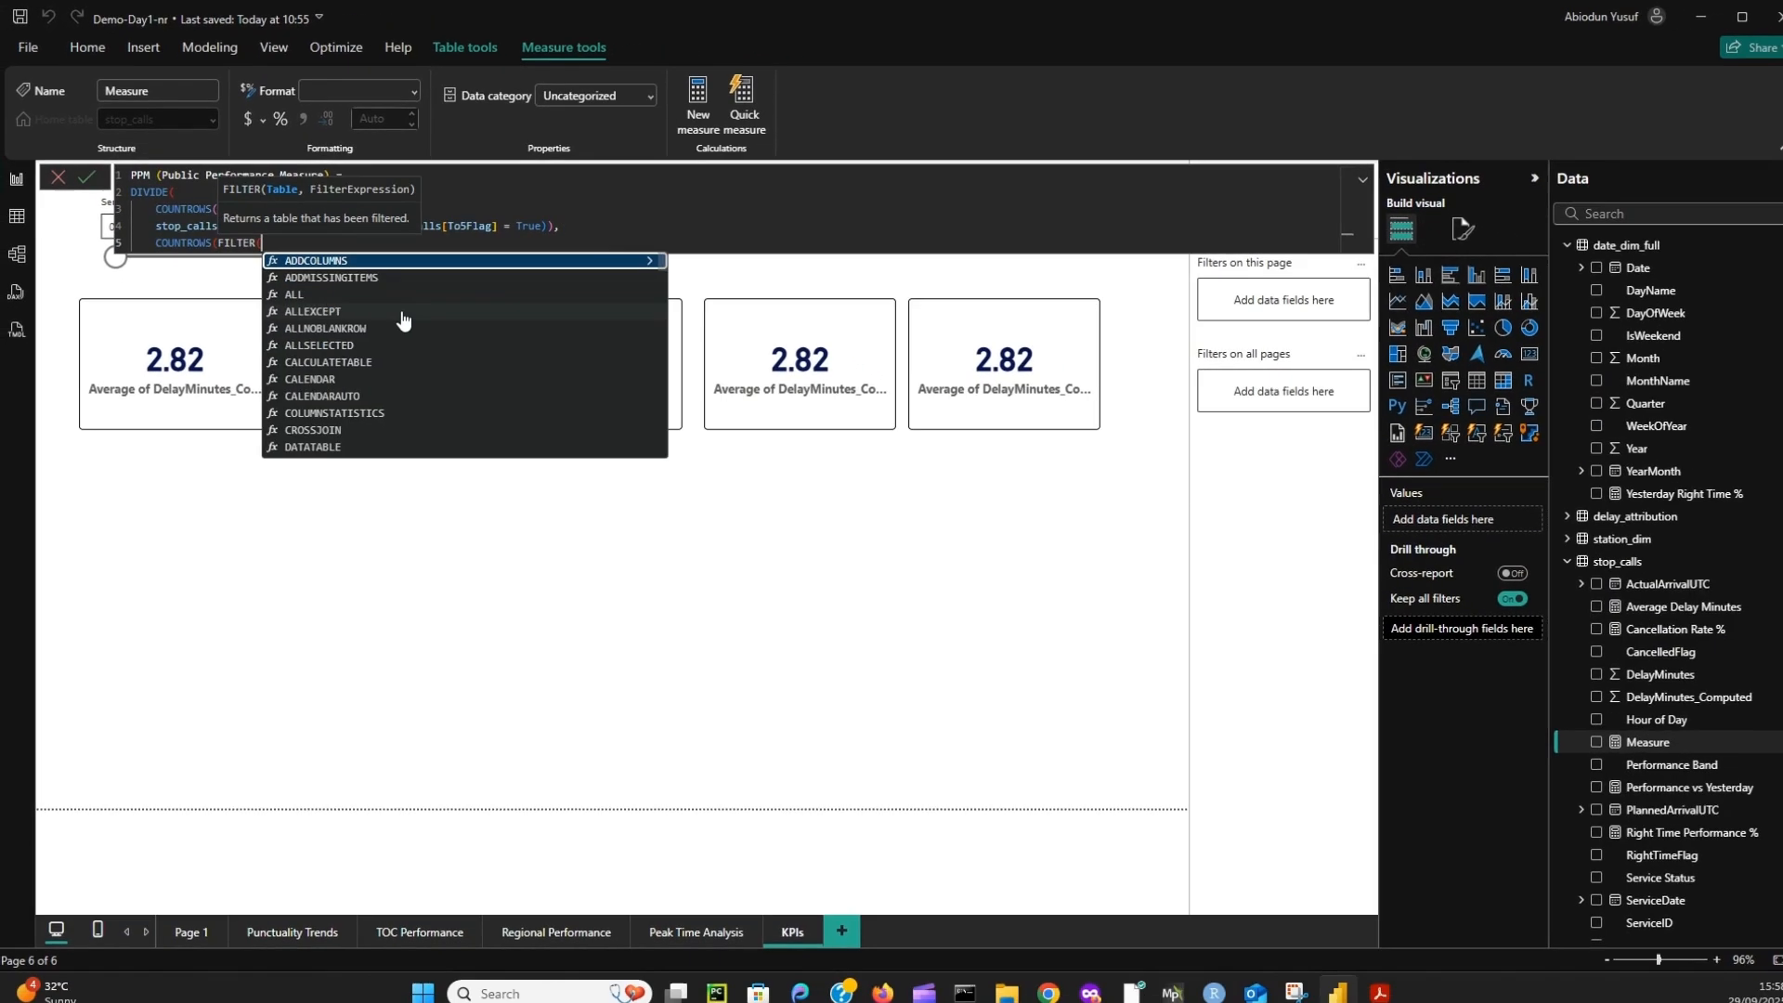
text(stop_calls)
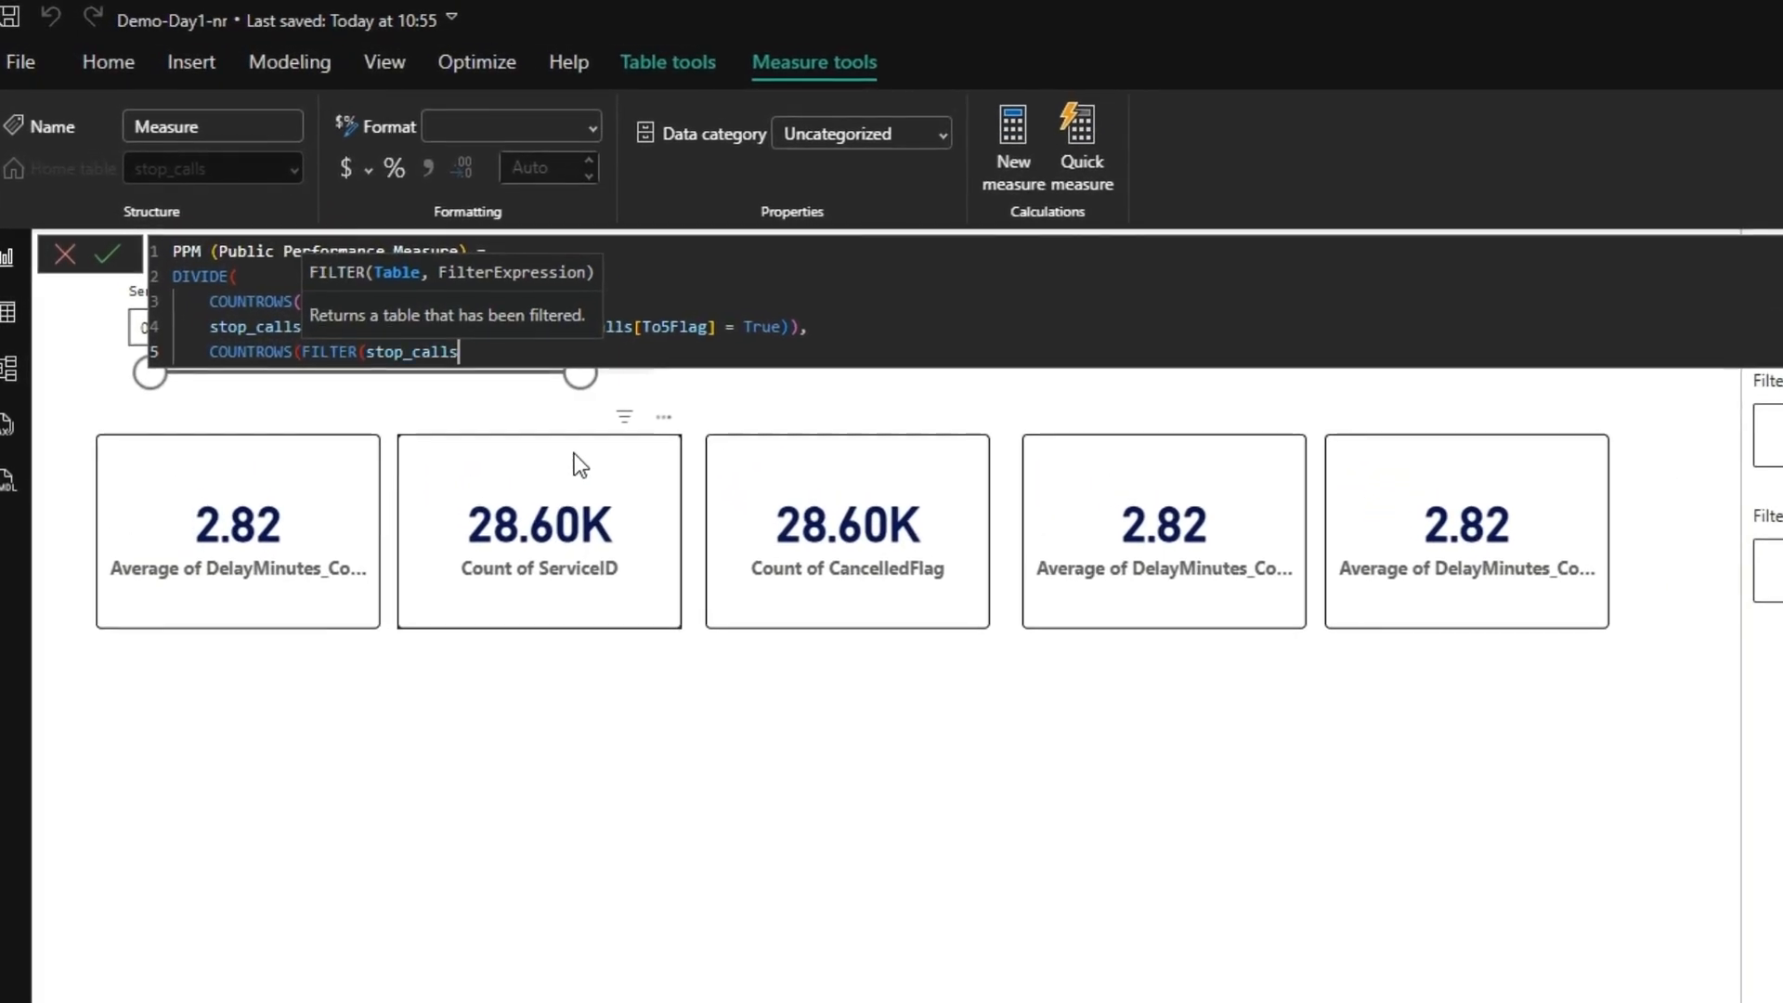
text(, sto)
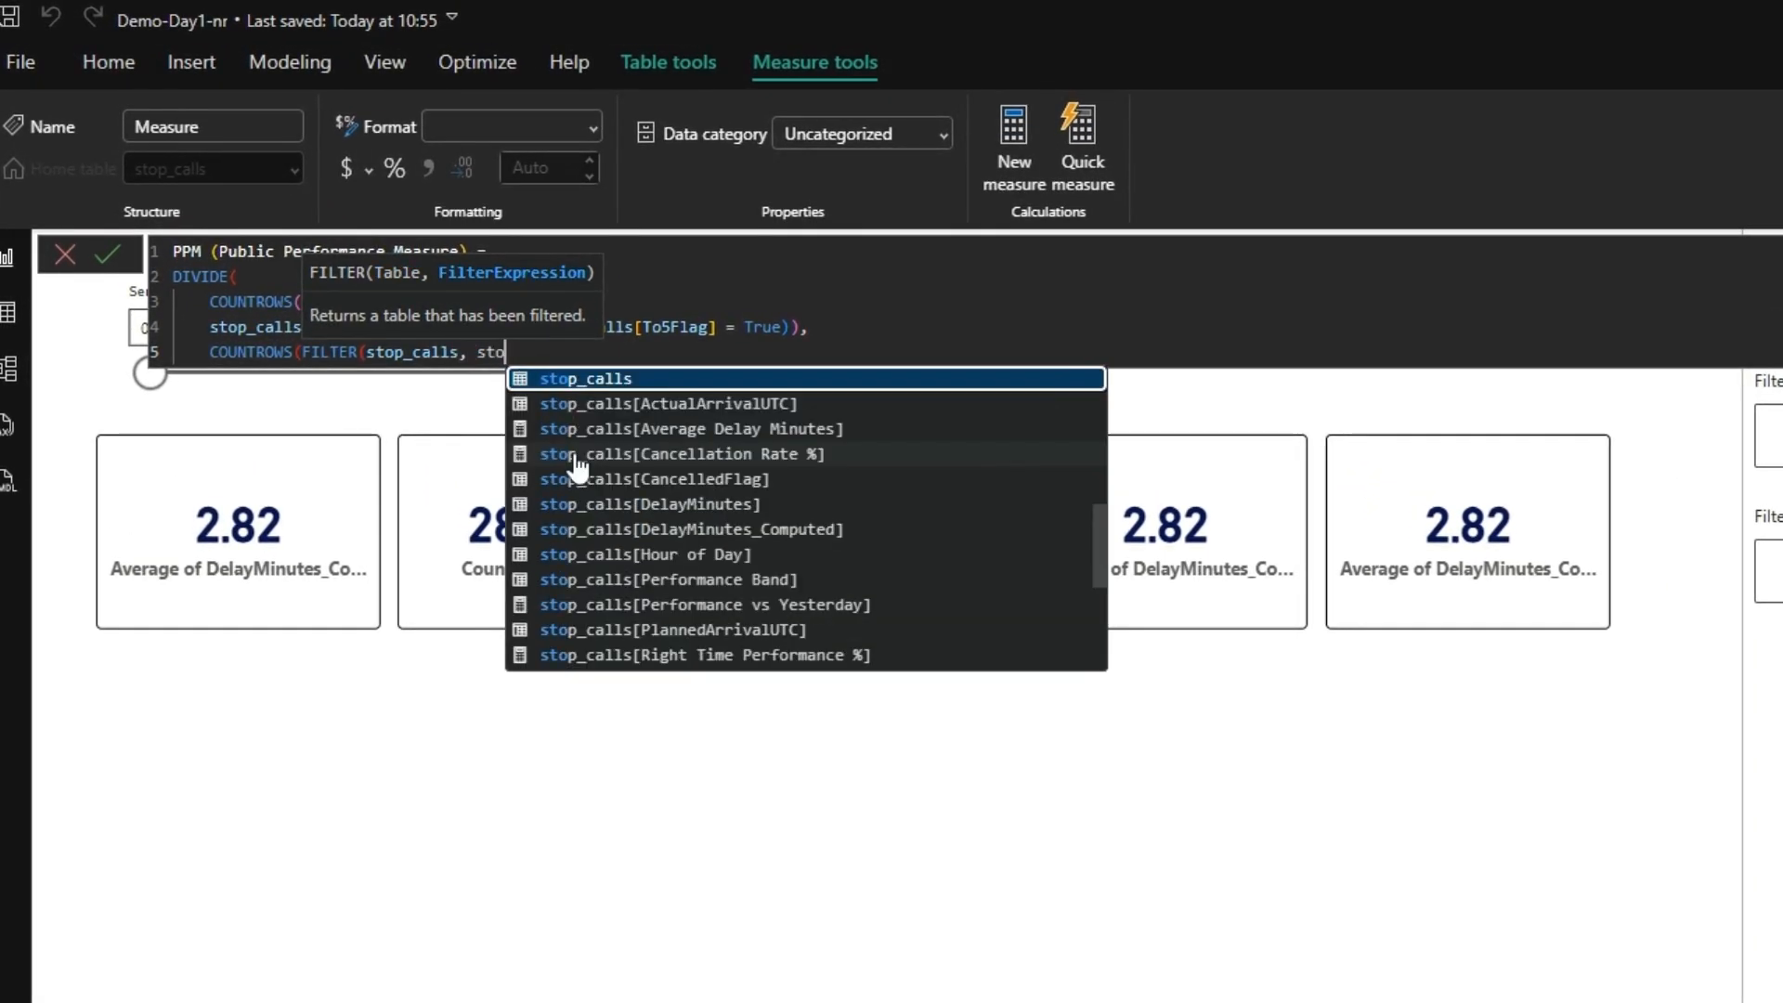
text(p)
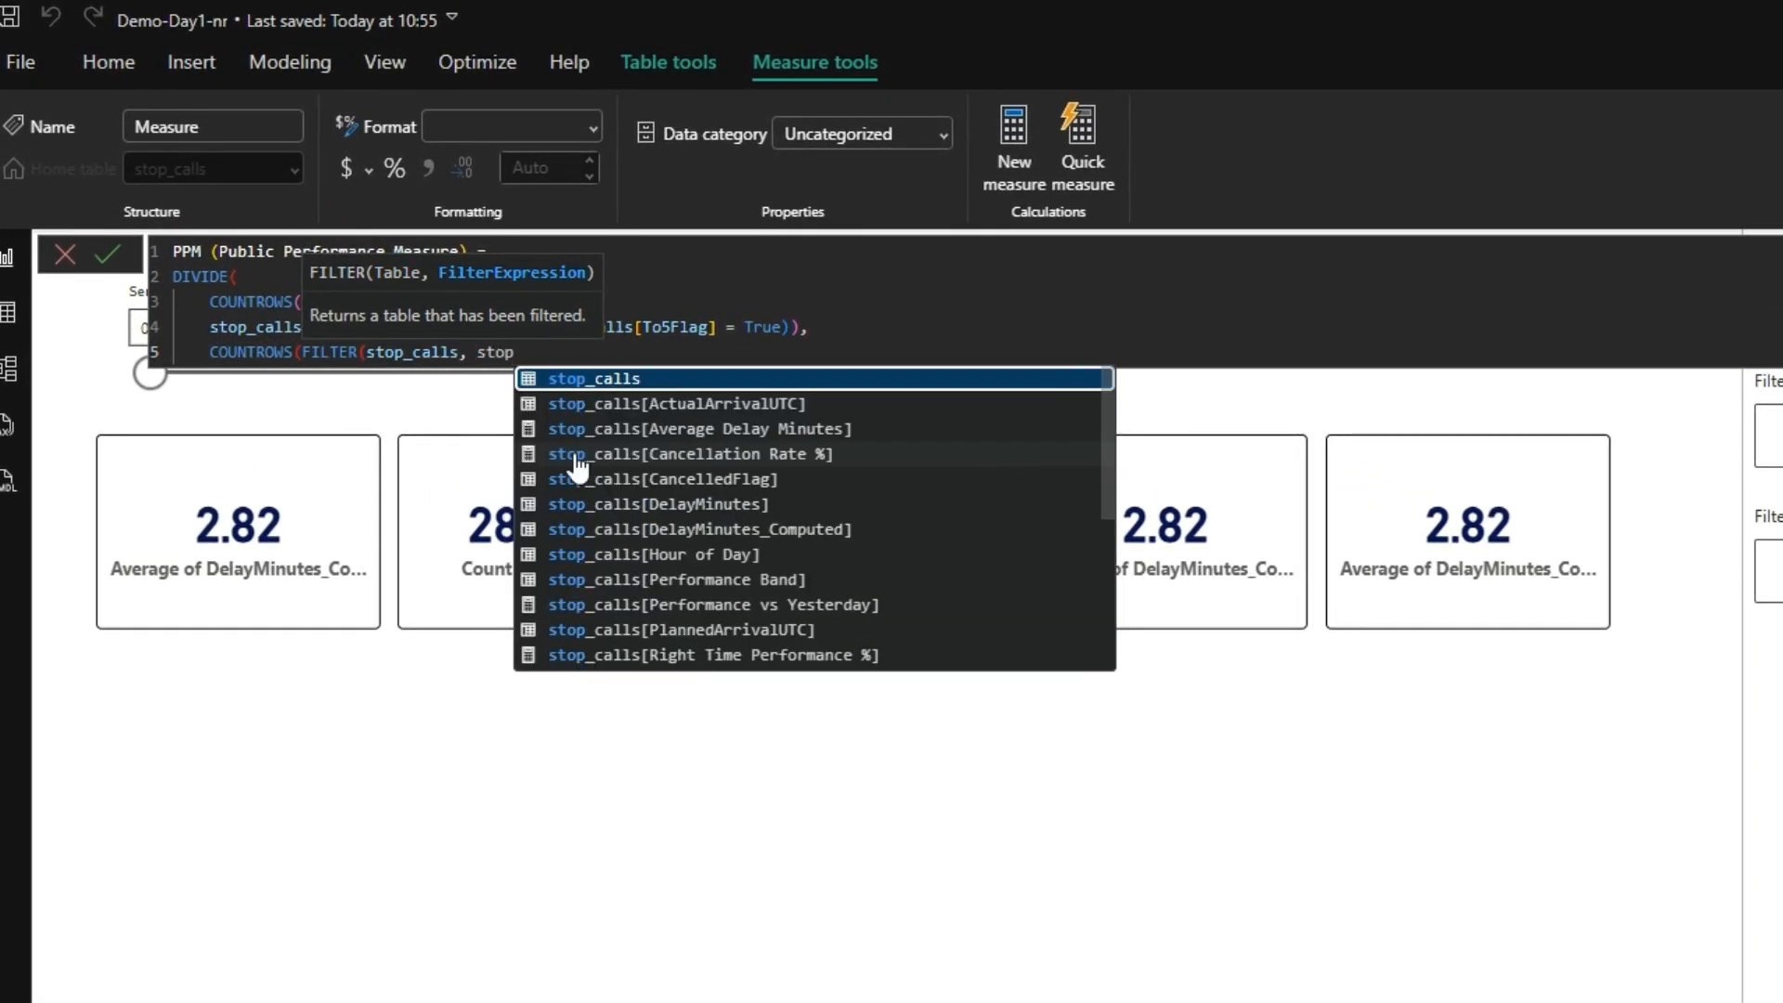
key(Down)
key(Down)
key(Down)
key(Down)
key(Tab)
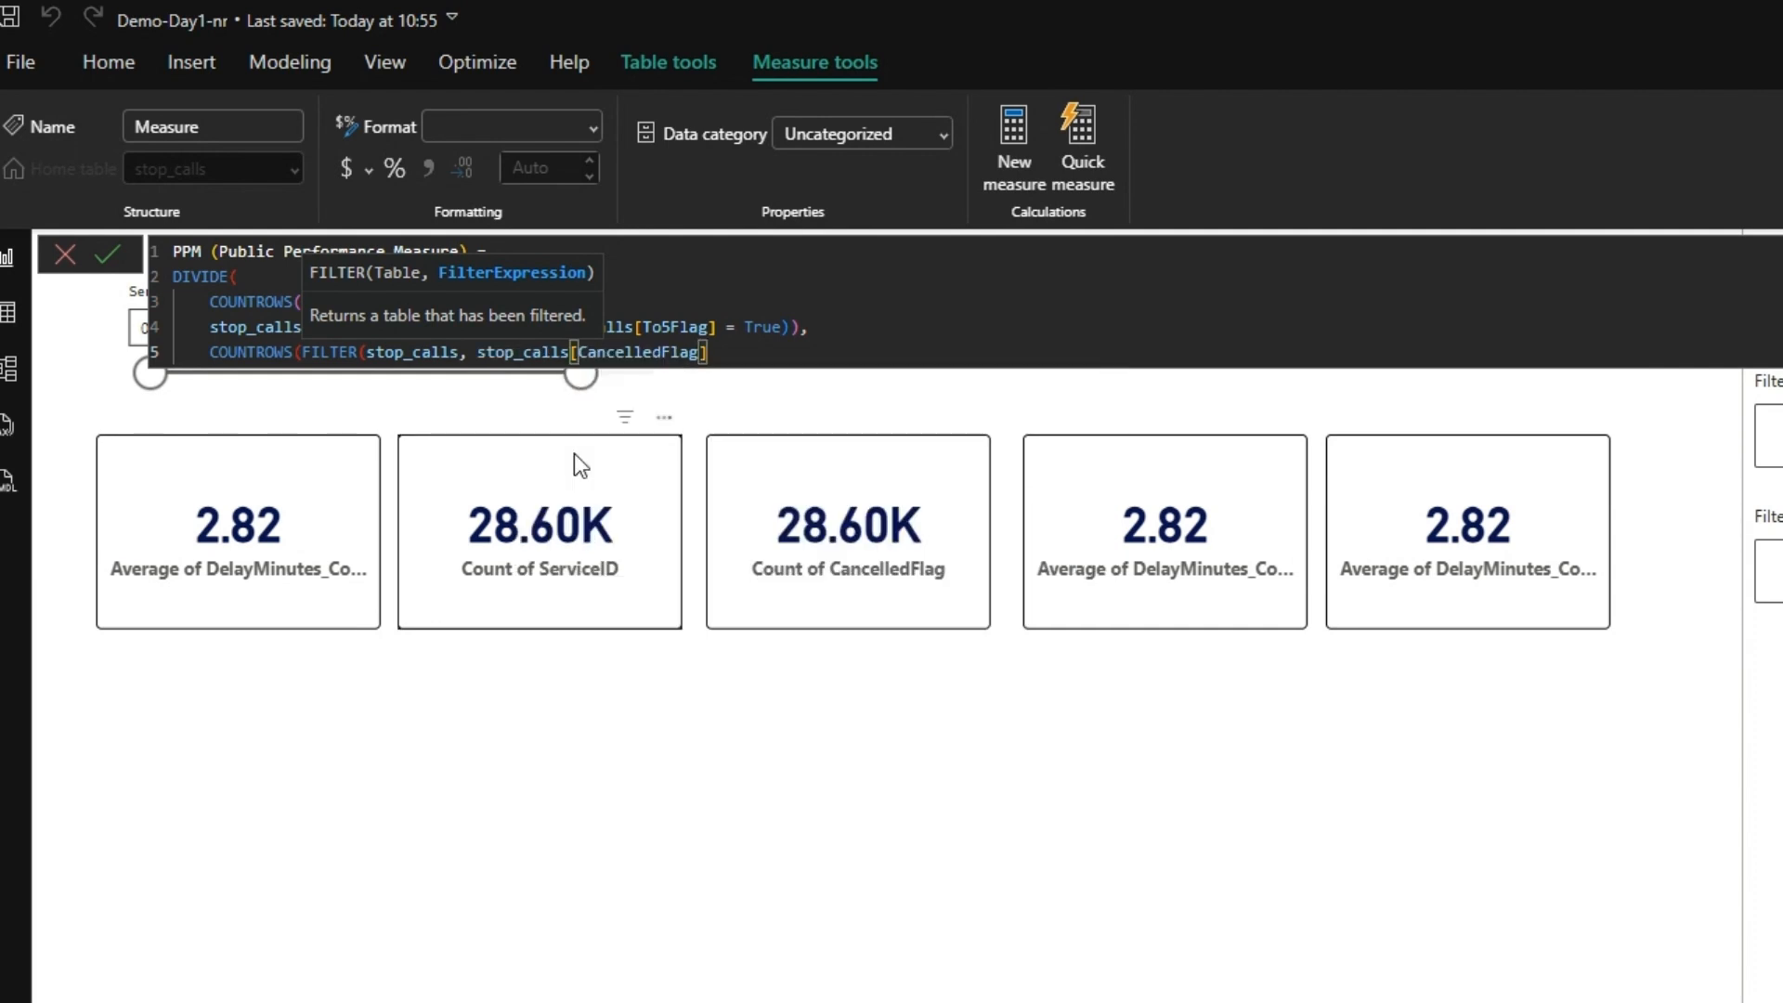
text(= false)
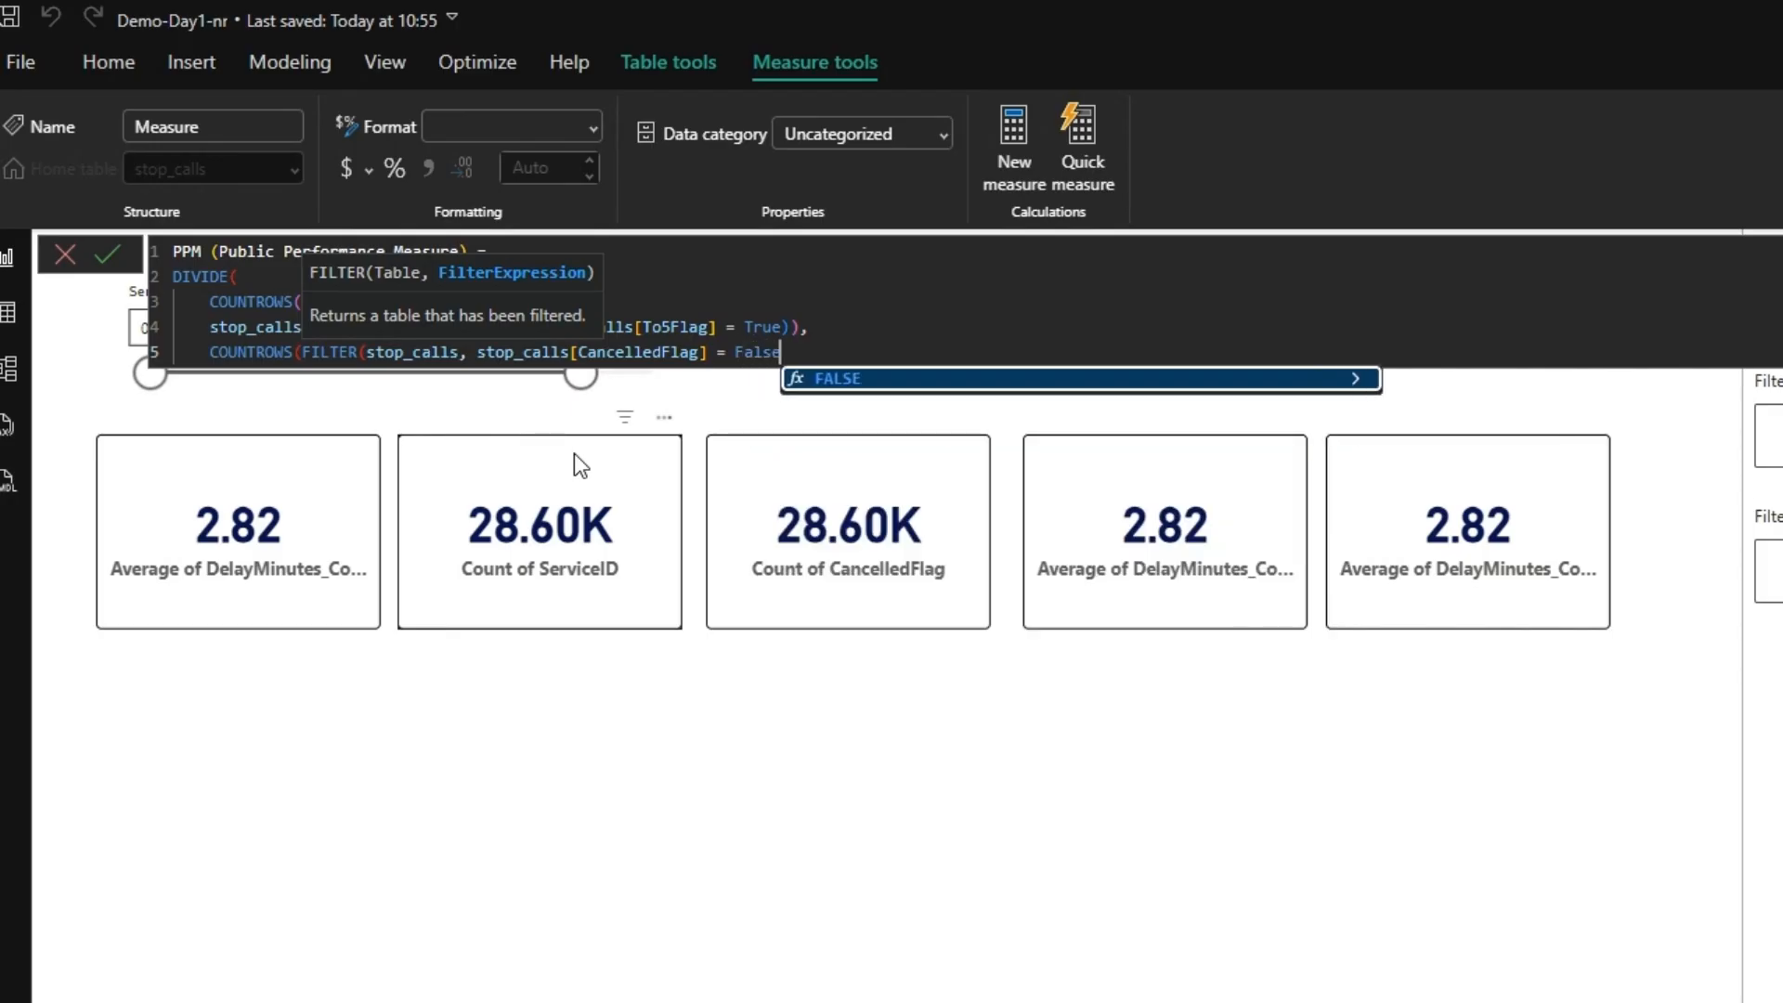
key(Tab)
text())))
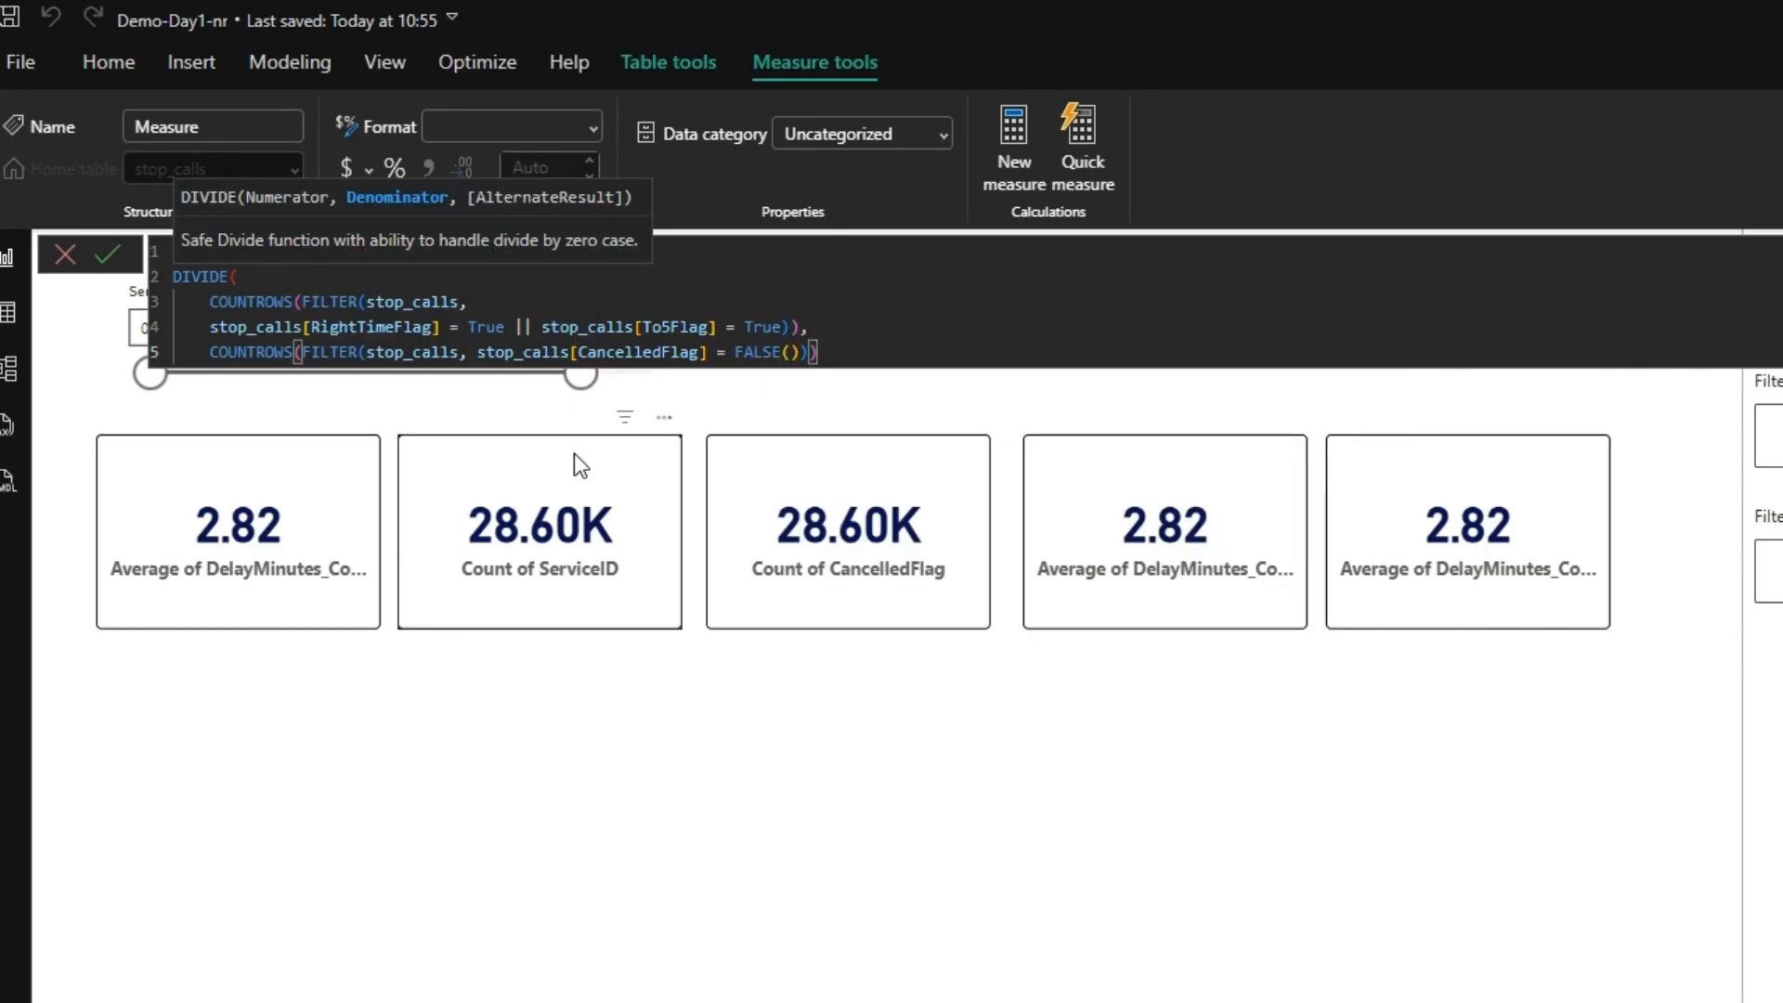
- Give DIVIDE an alternate result of 0, multiply it by 100, then commit the PPM measure and close its formula editor
text(,)
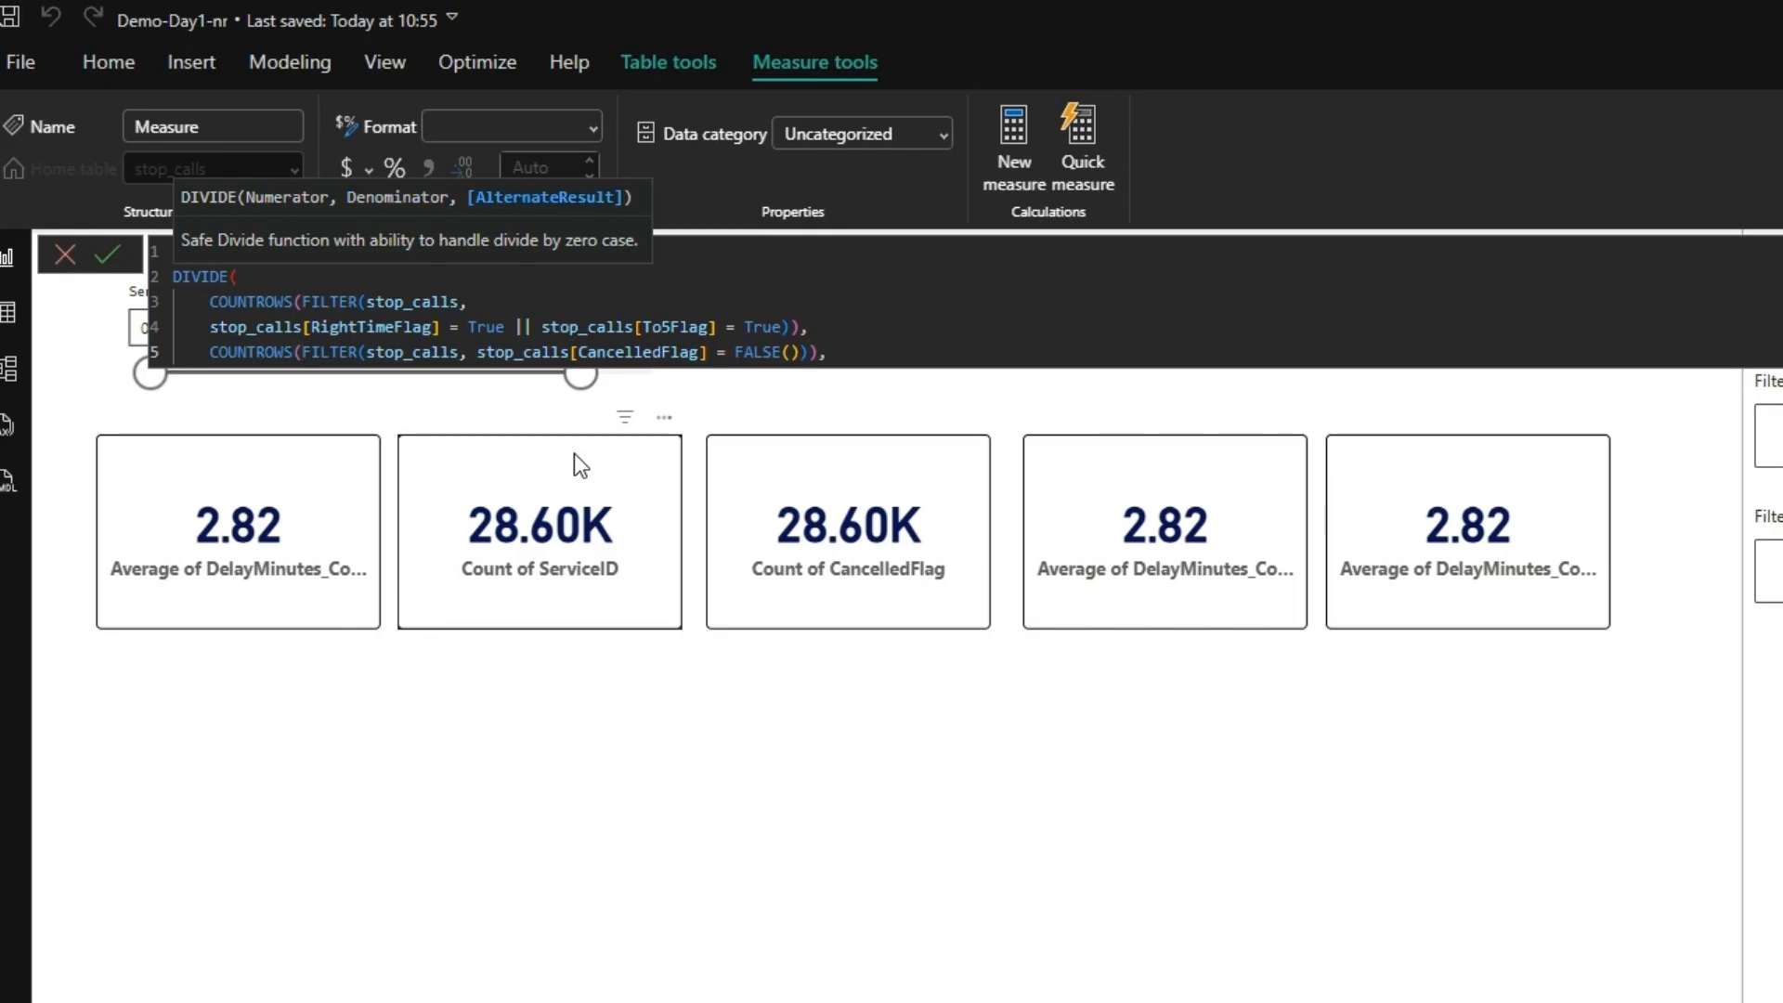
text( 0))
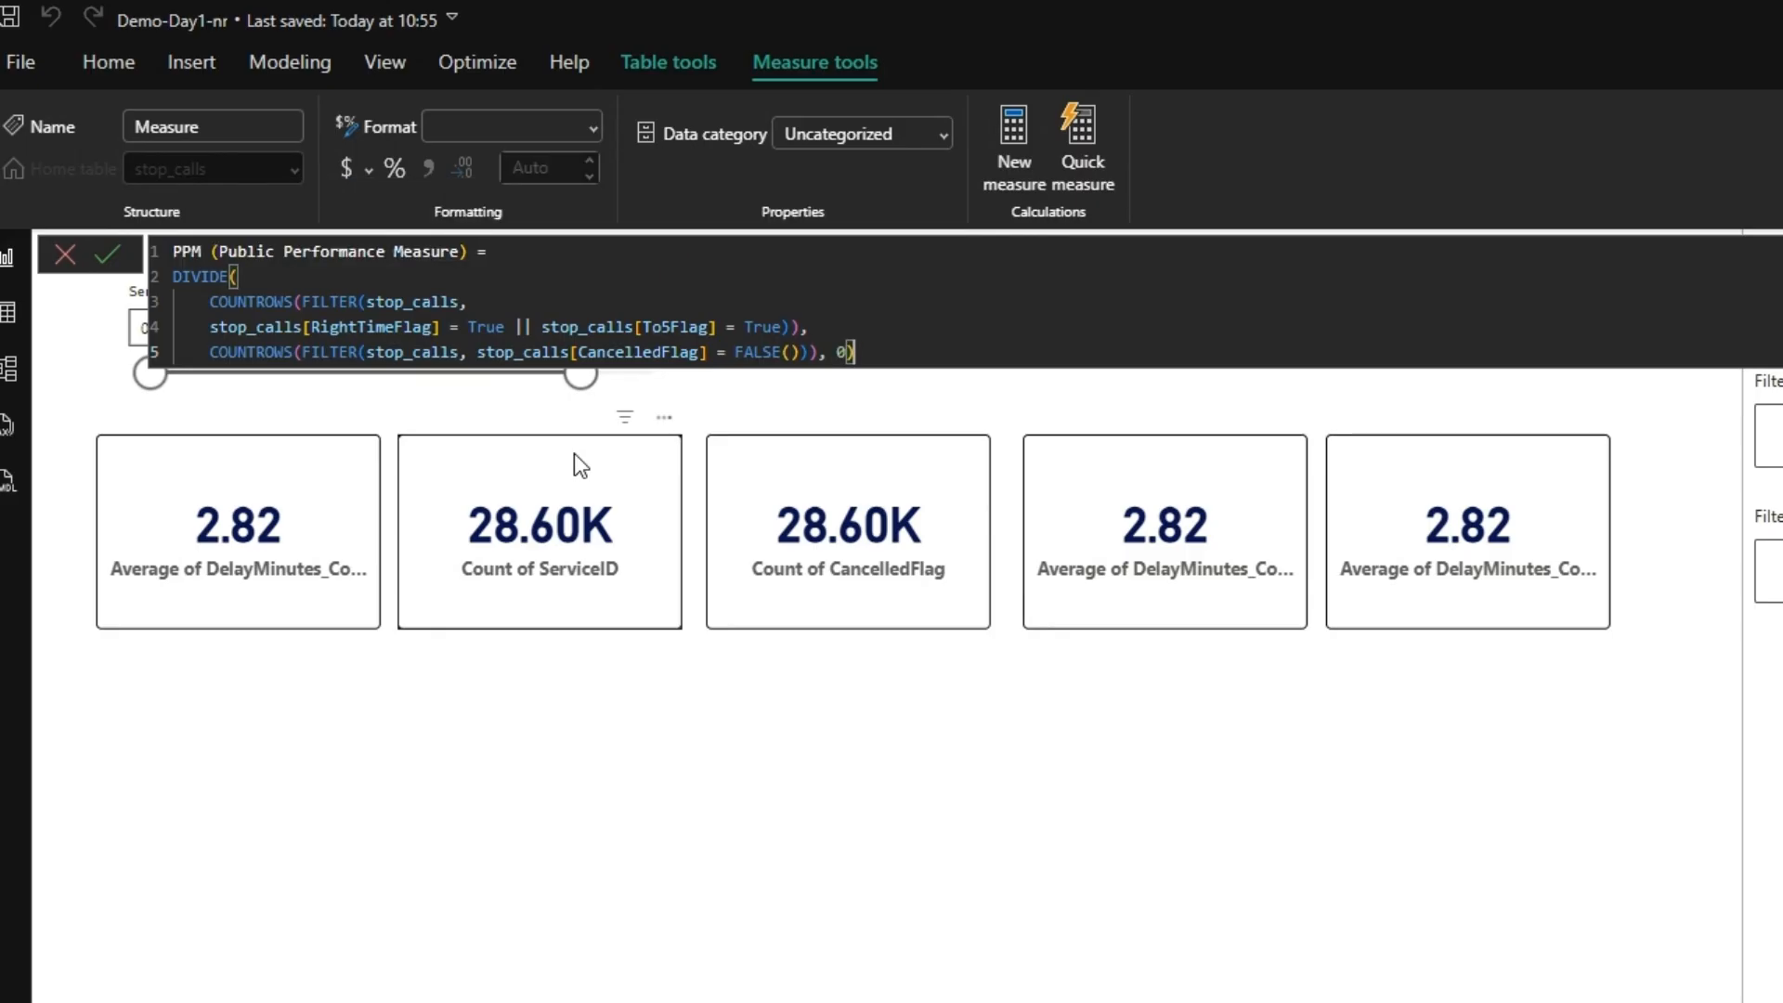
text(* 100)
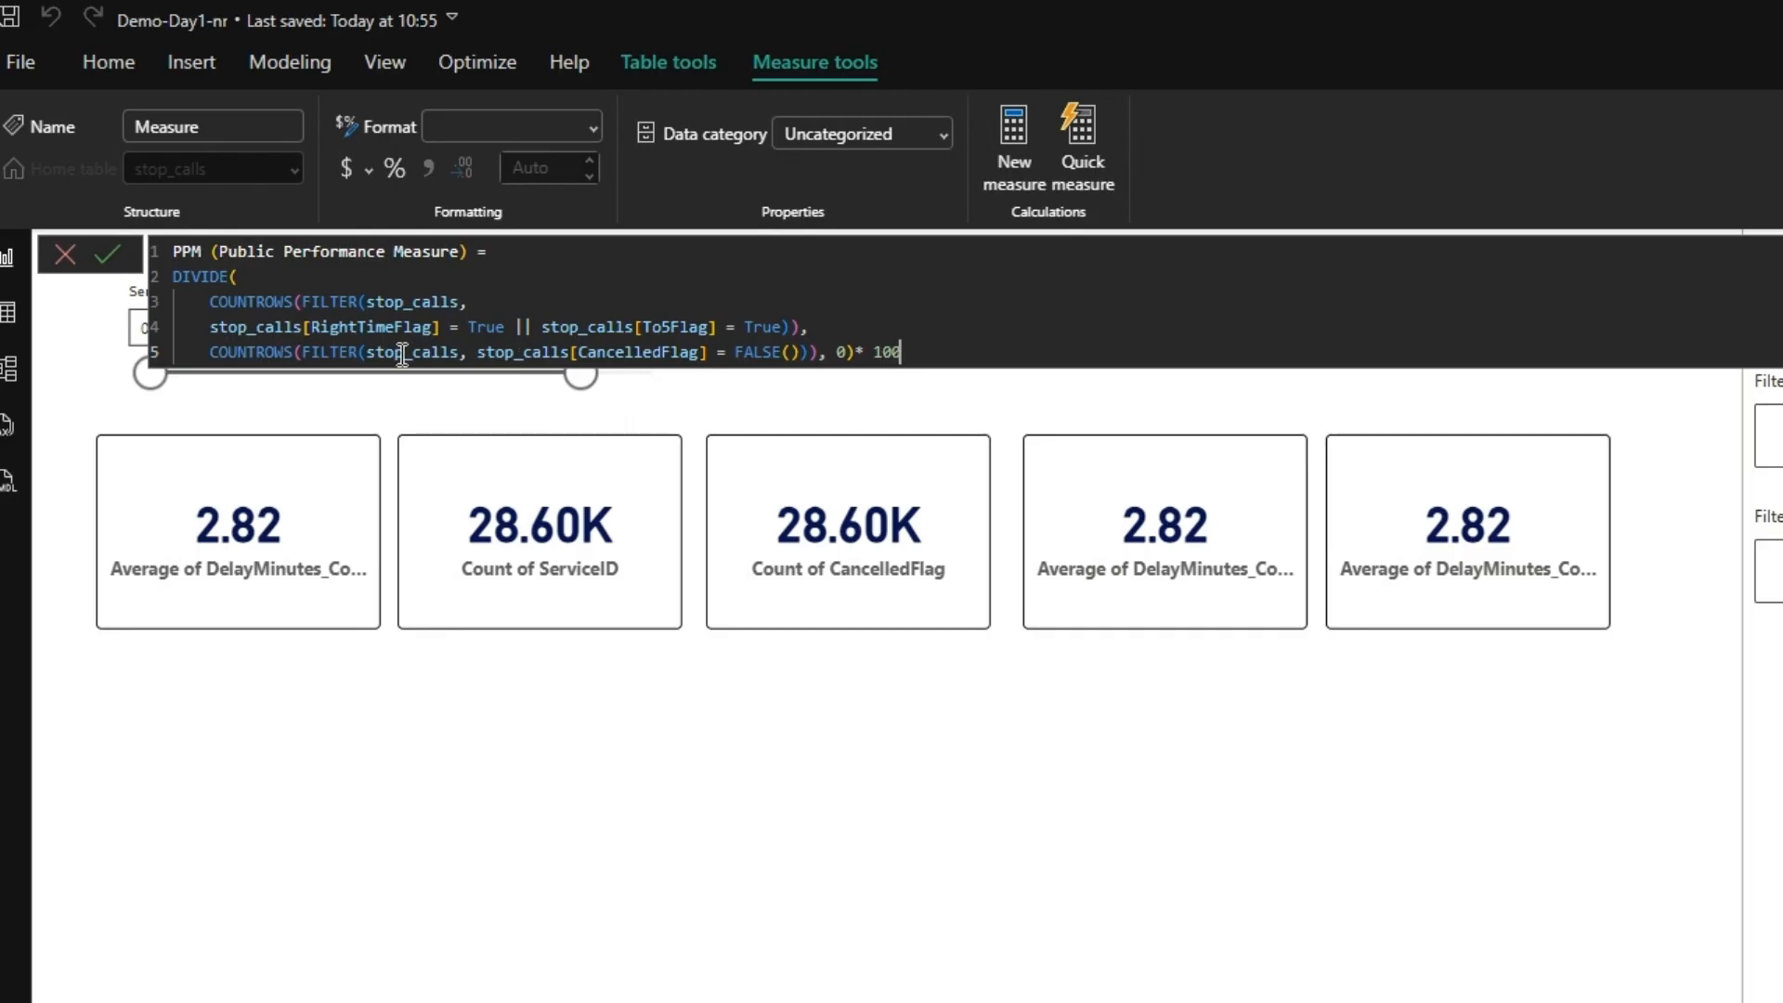
click(111, 260)
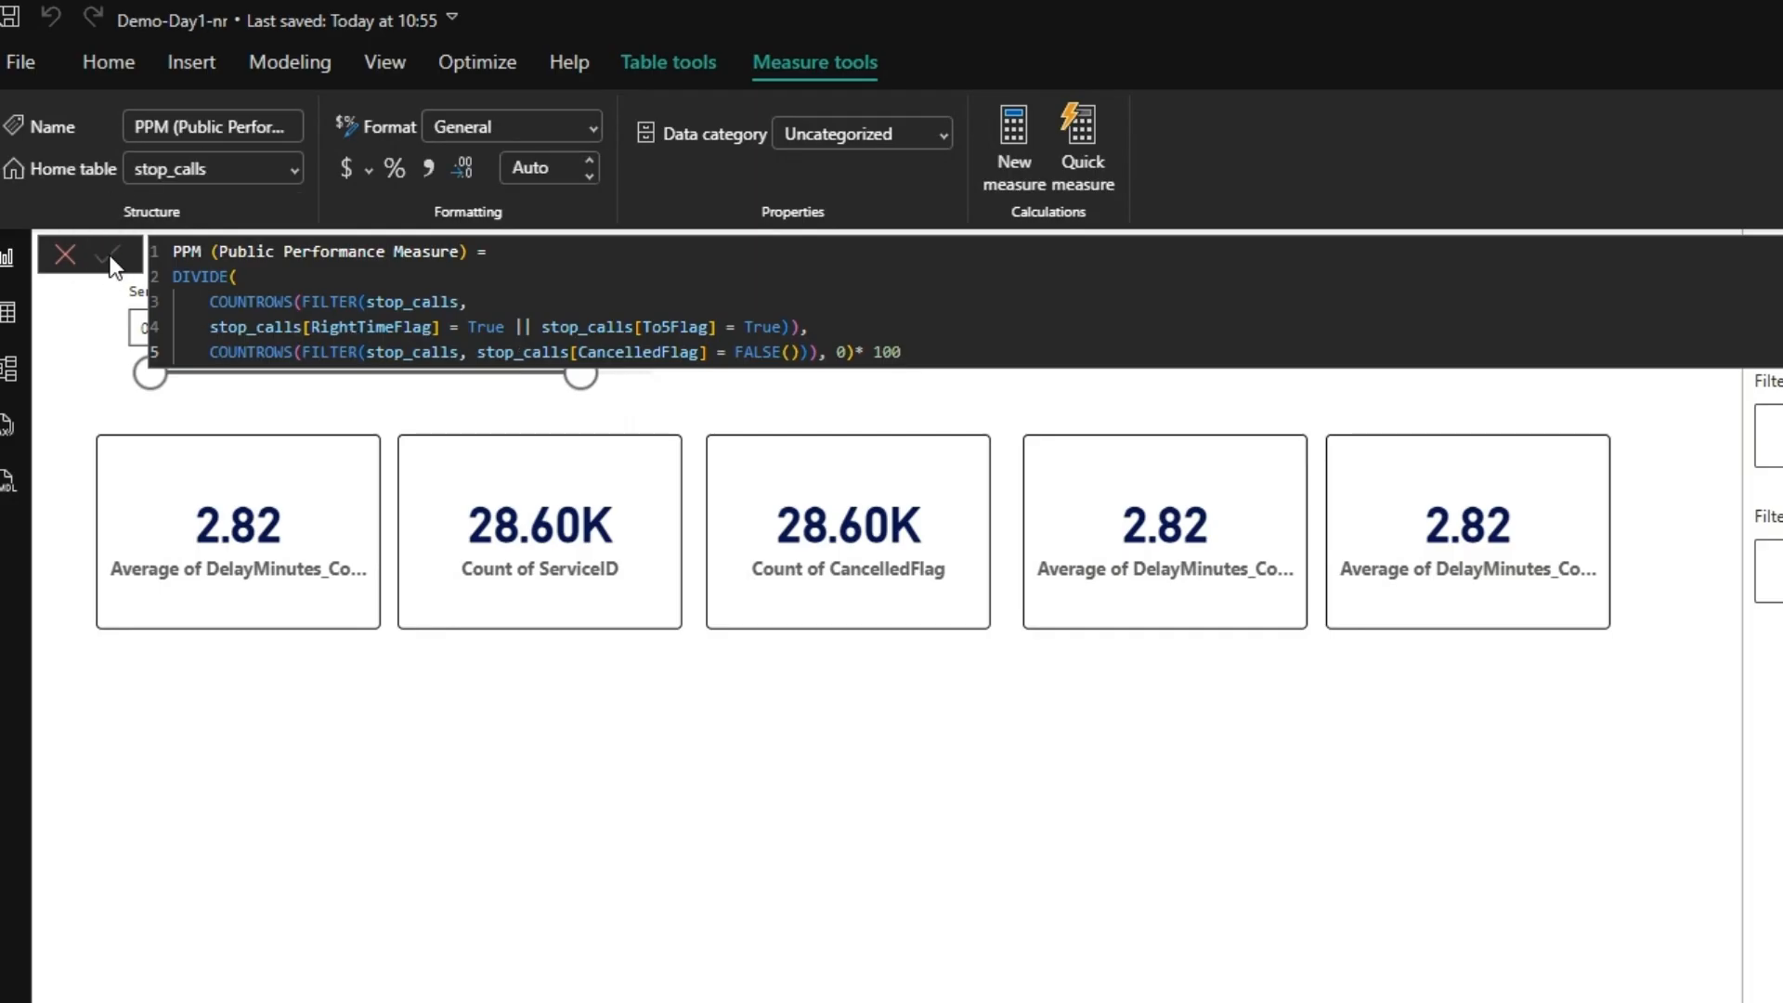
click(66, 255)
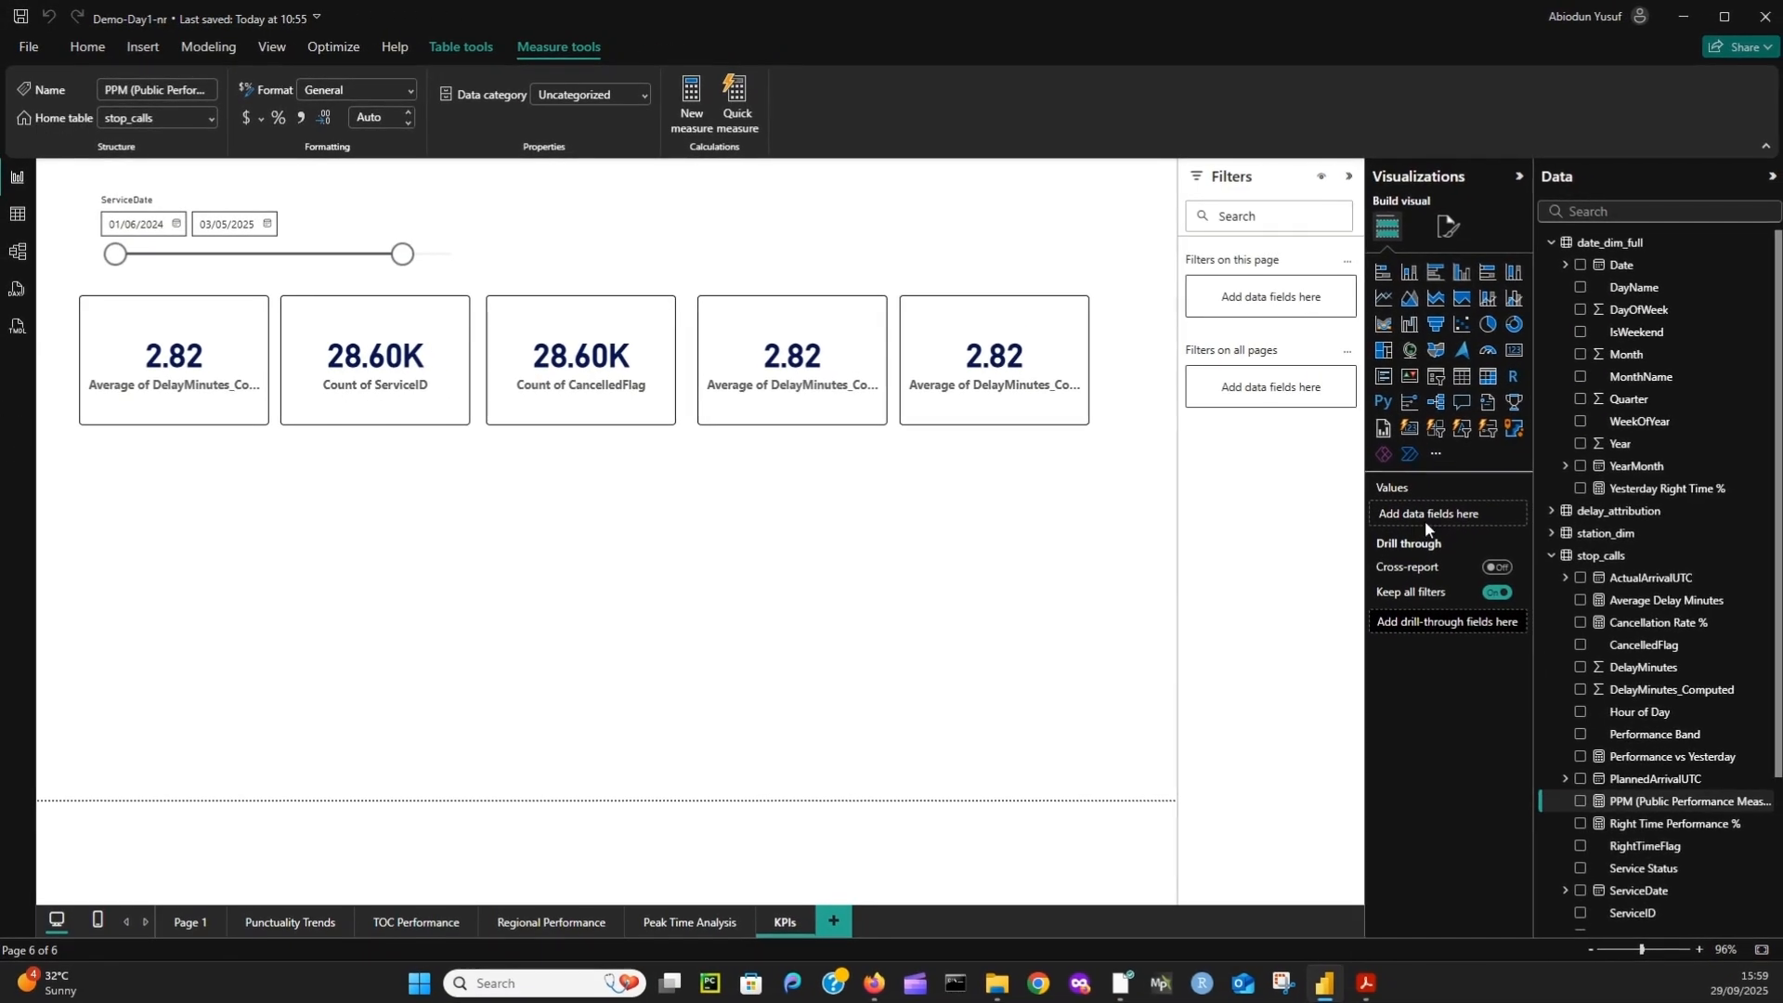